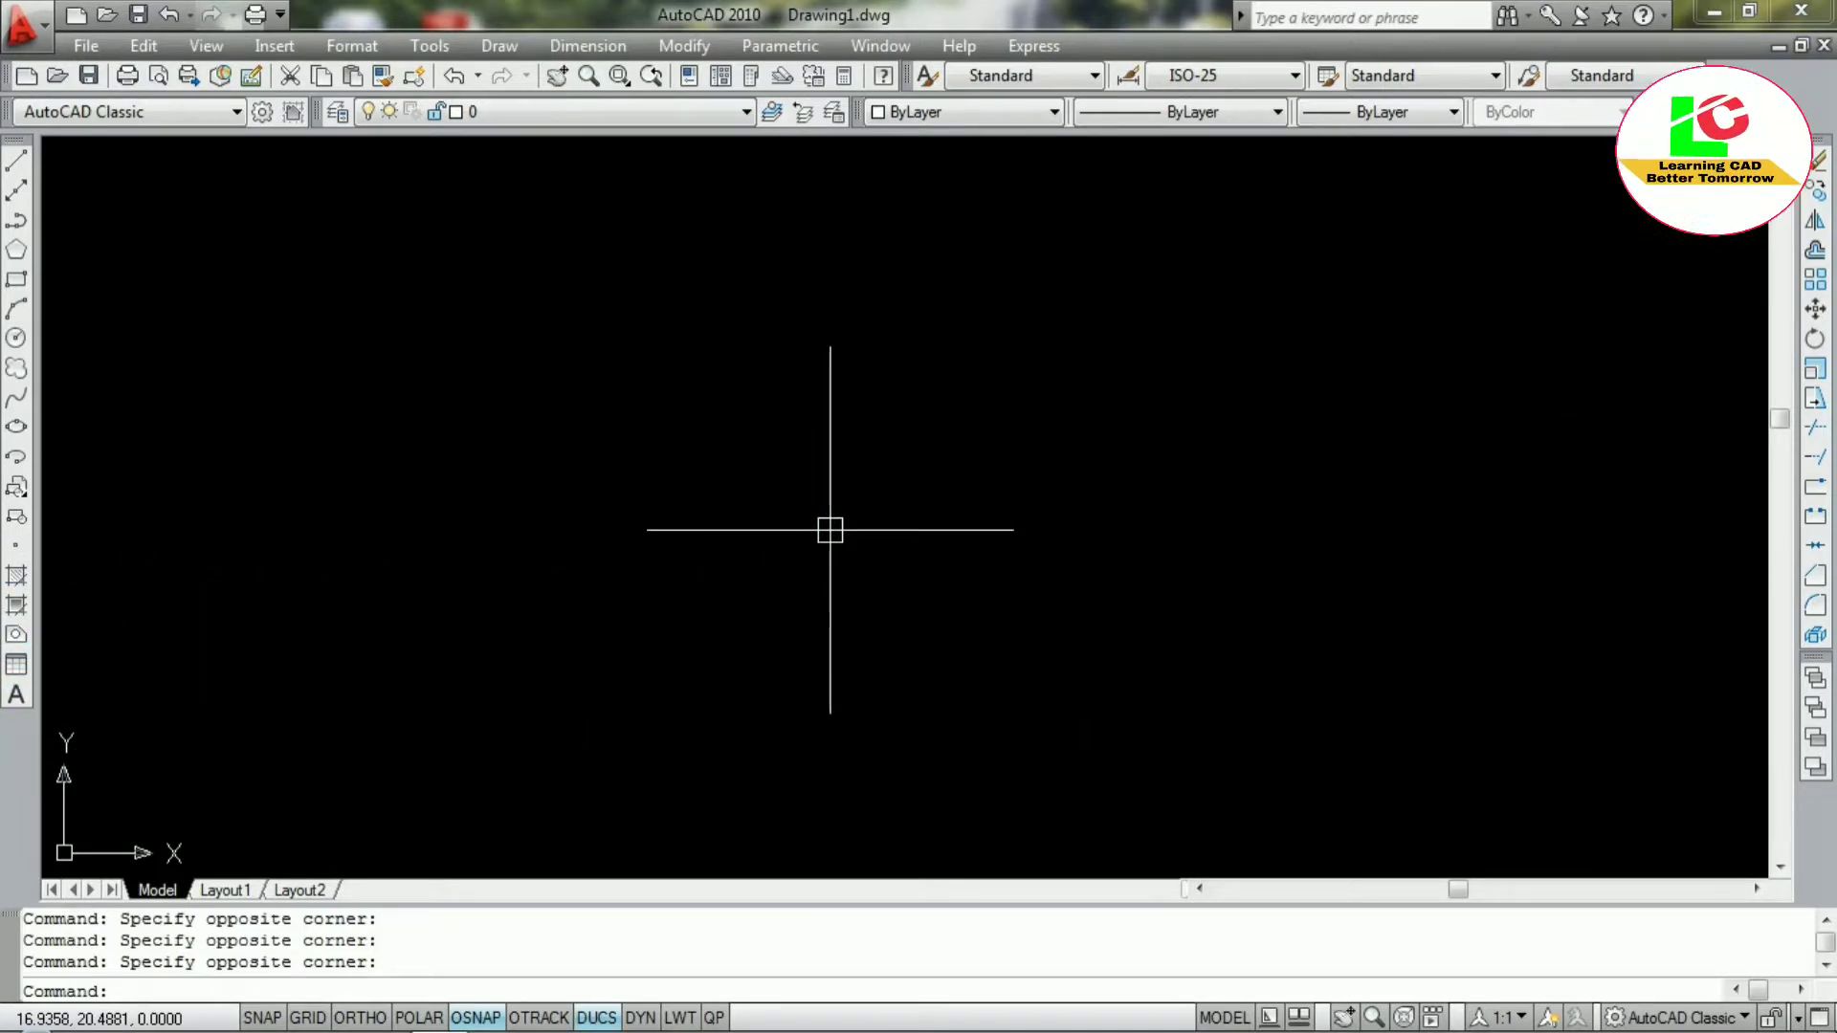
Draw a 10 by 5 rectangle as one polyline with Ortho on, ending at its start point
{"action": "left_click", "coordinate": [498, 46]}
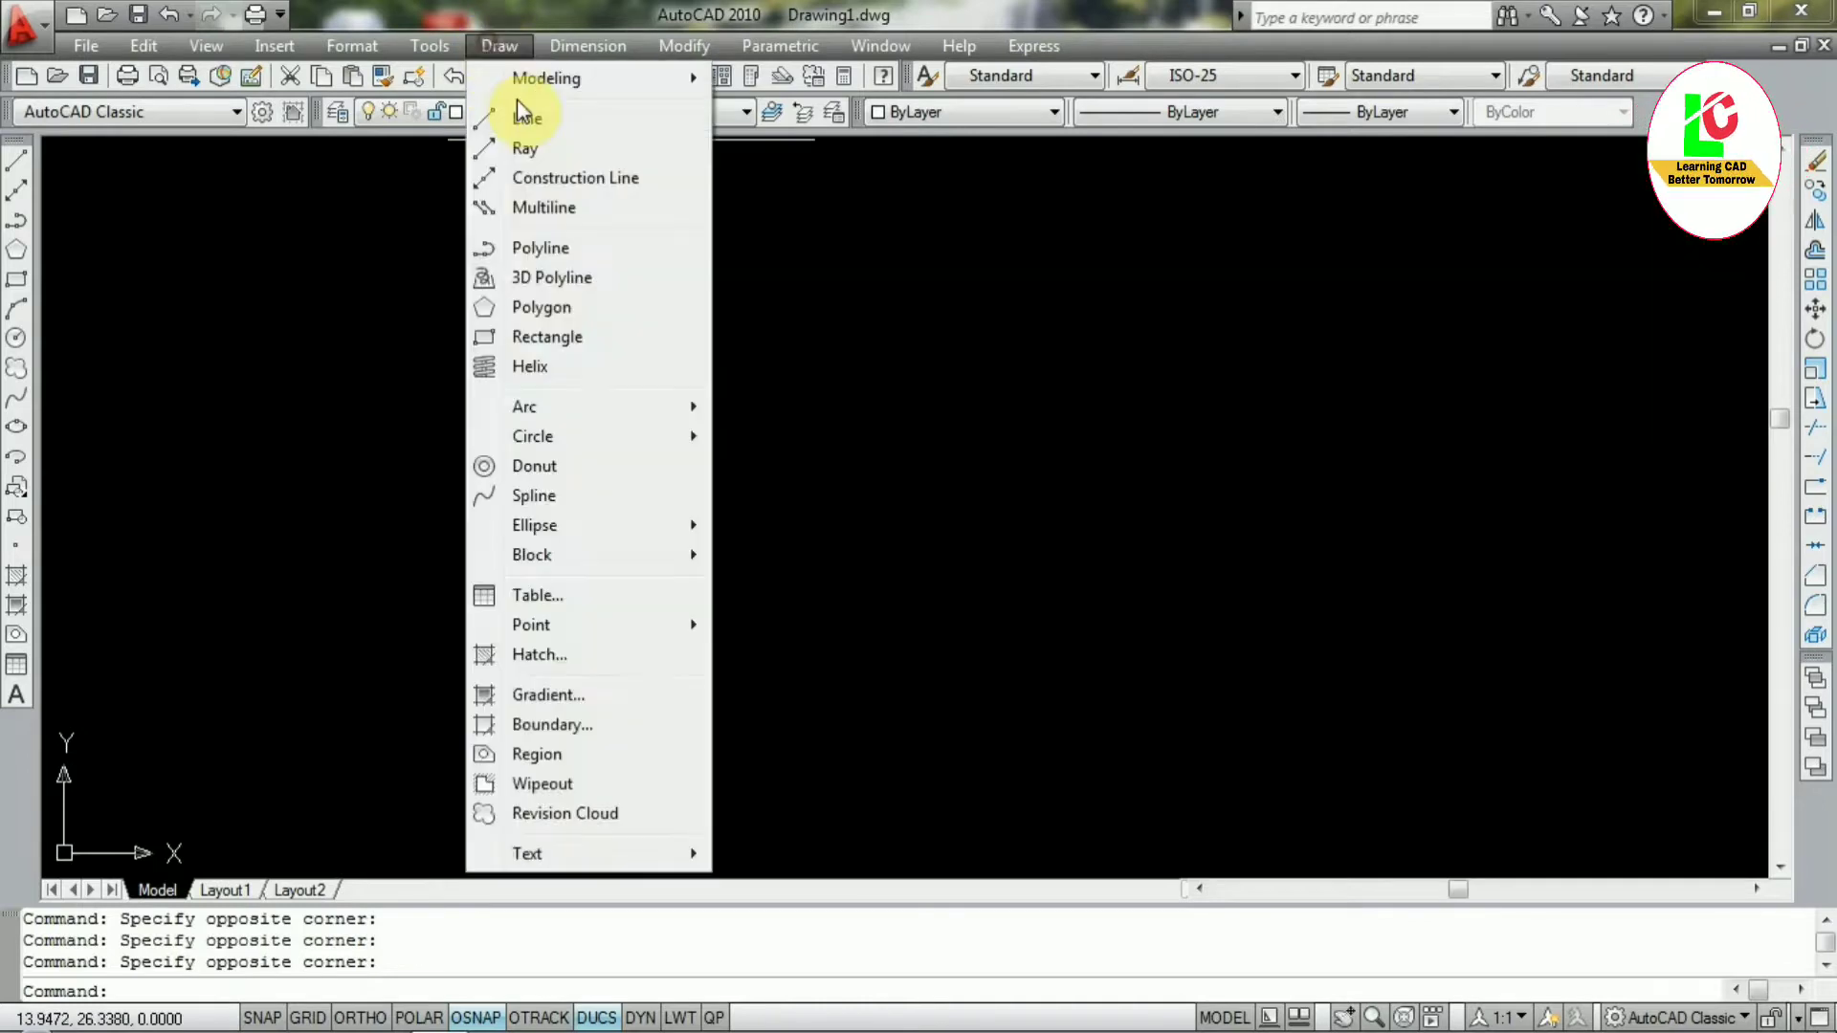
{"action": "left_click", "coordinate": [541, 251]}
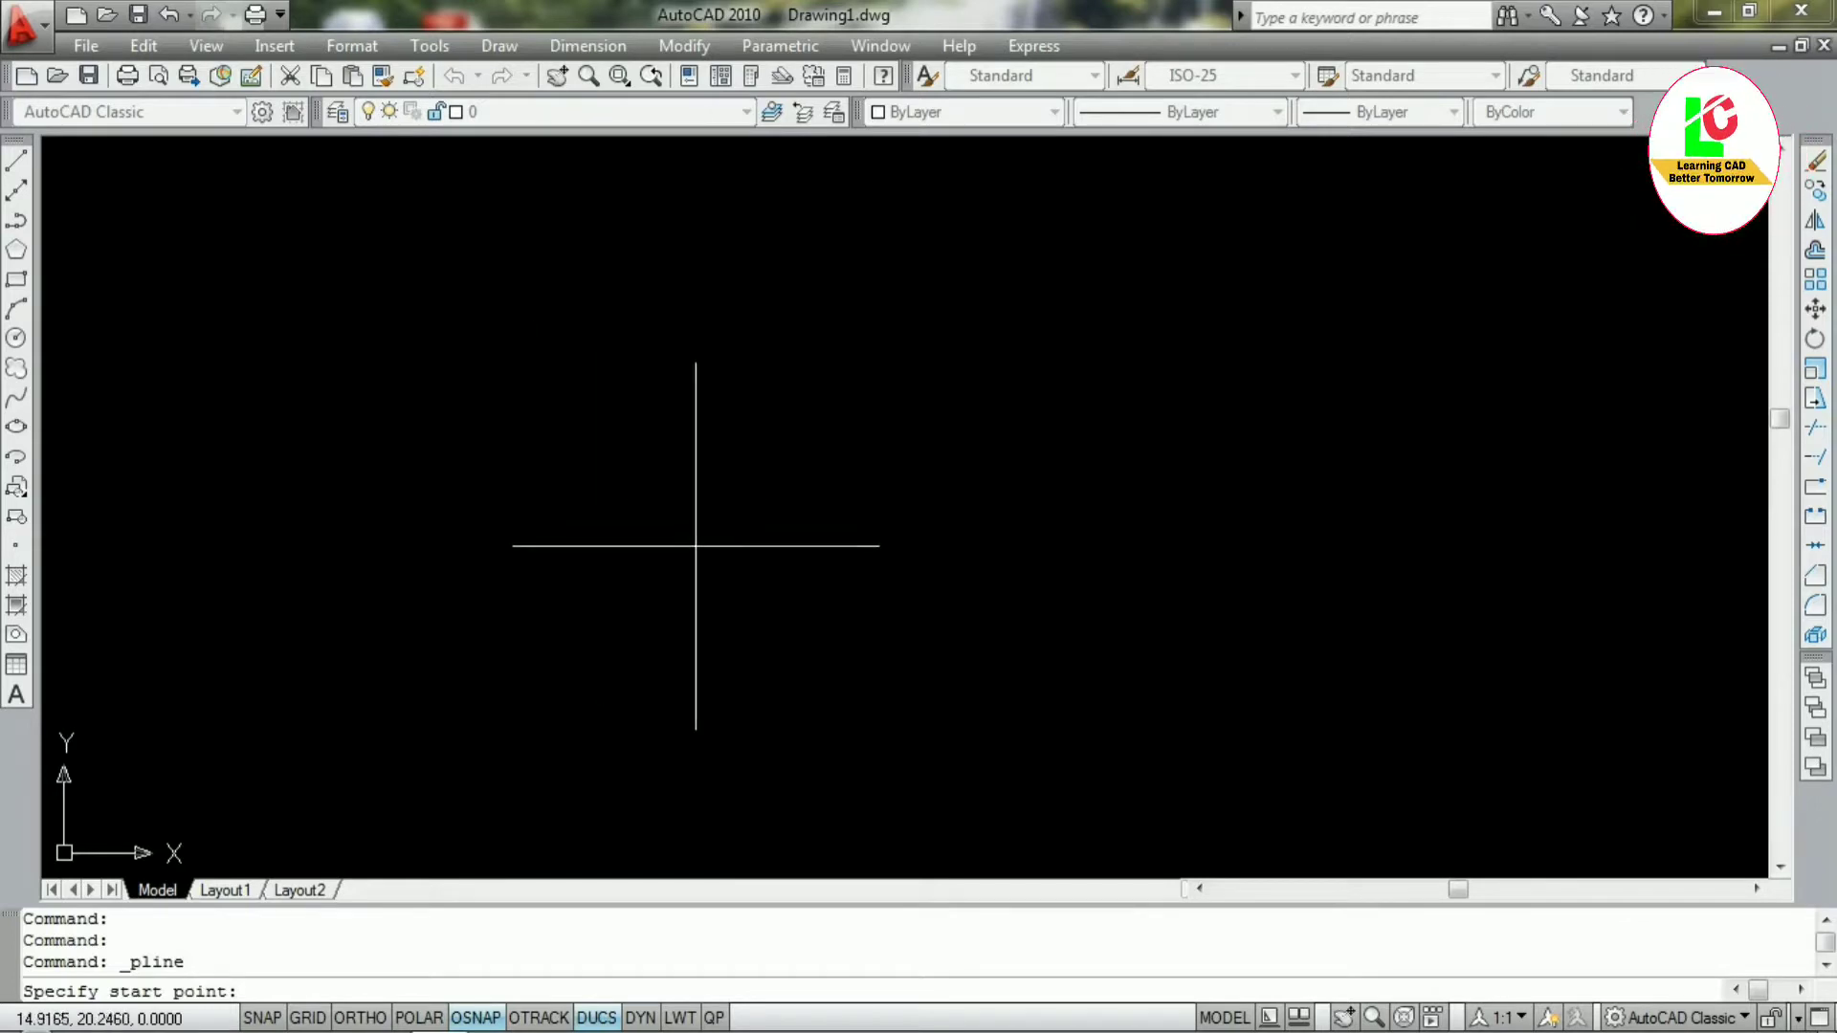
{"action": "left_click", "coordinate": [618, 531]}
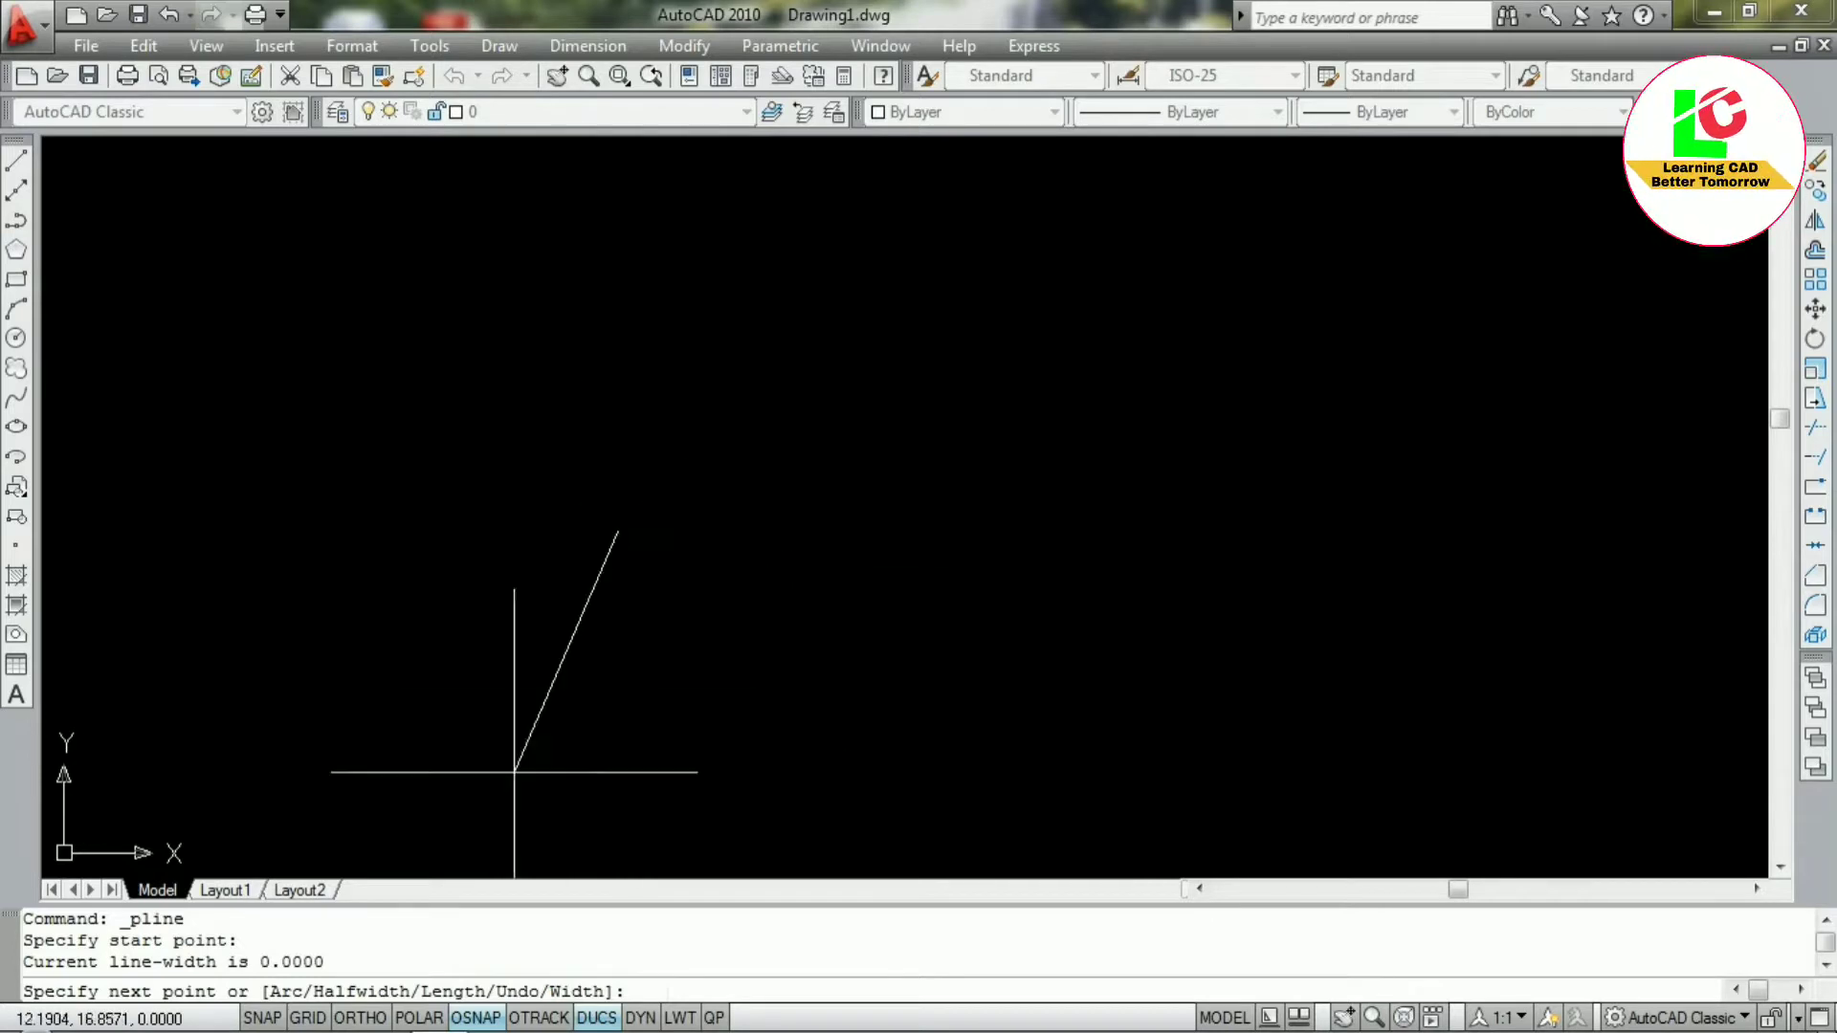
{"action": "left_click", "coordinate": [360, 1017]}
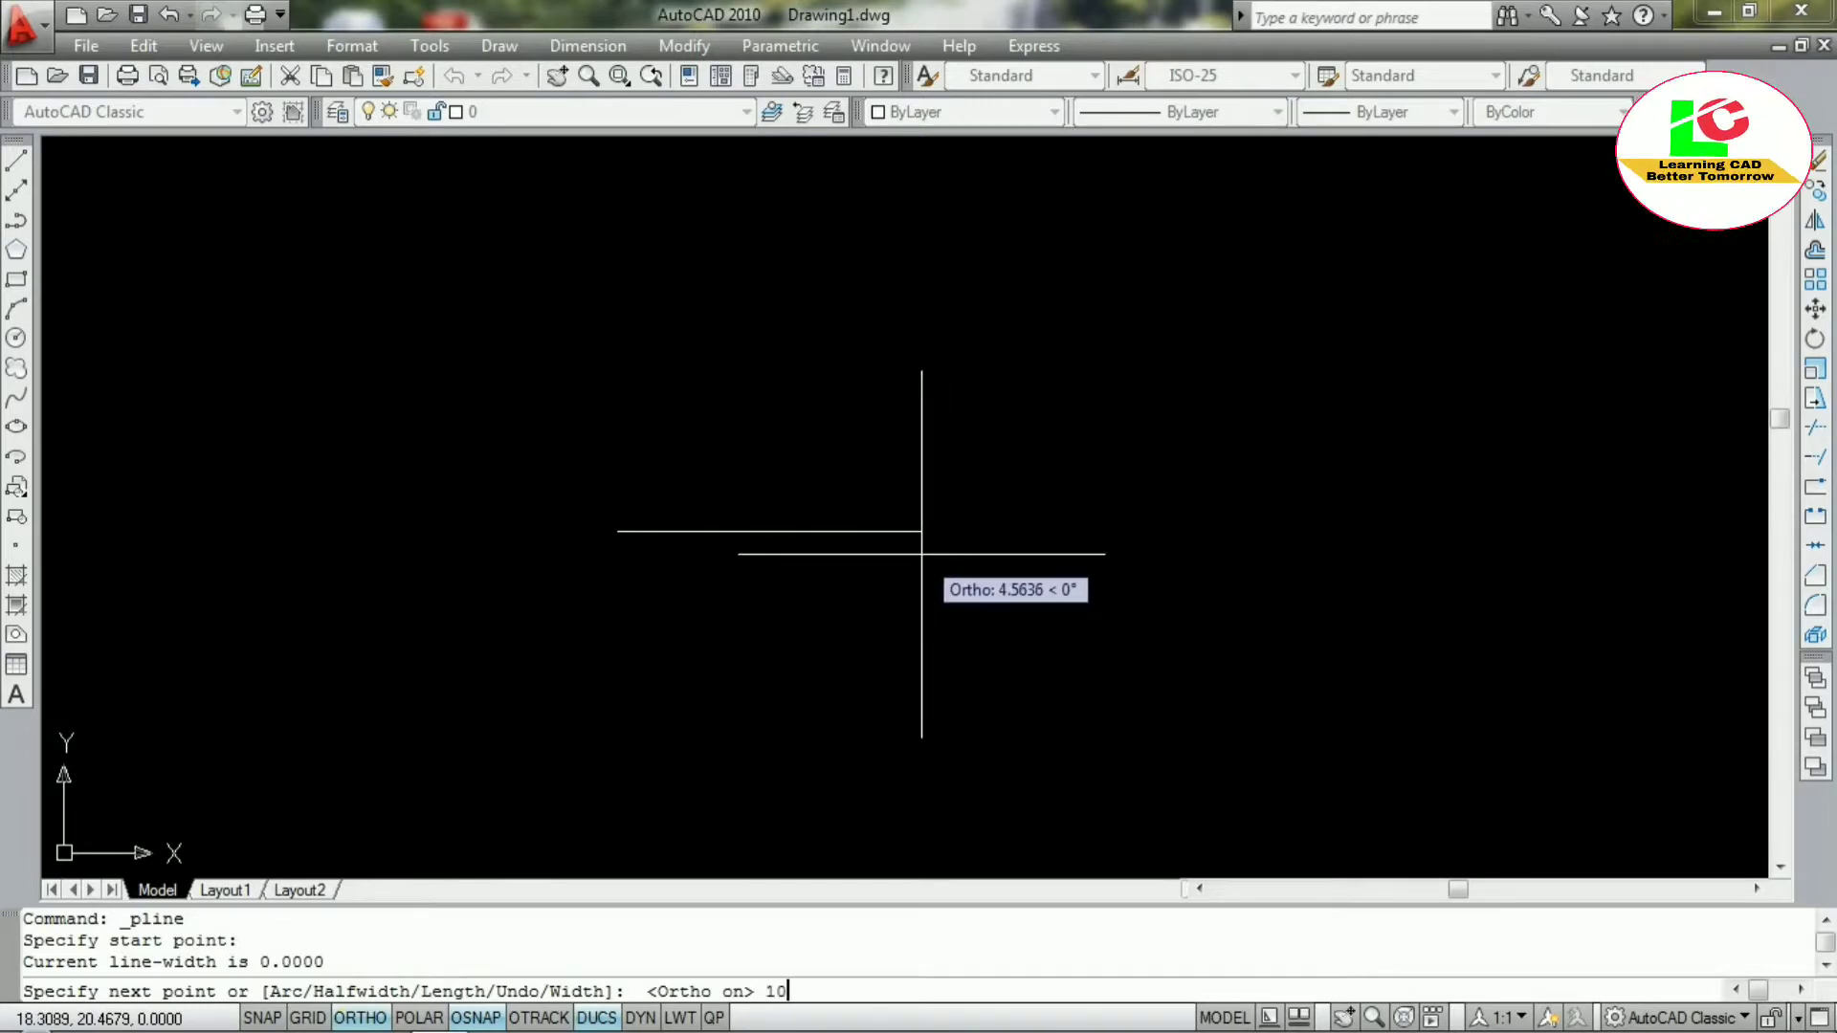
{"action": "key", "text": "Return"}
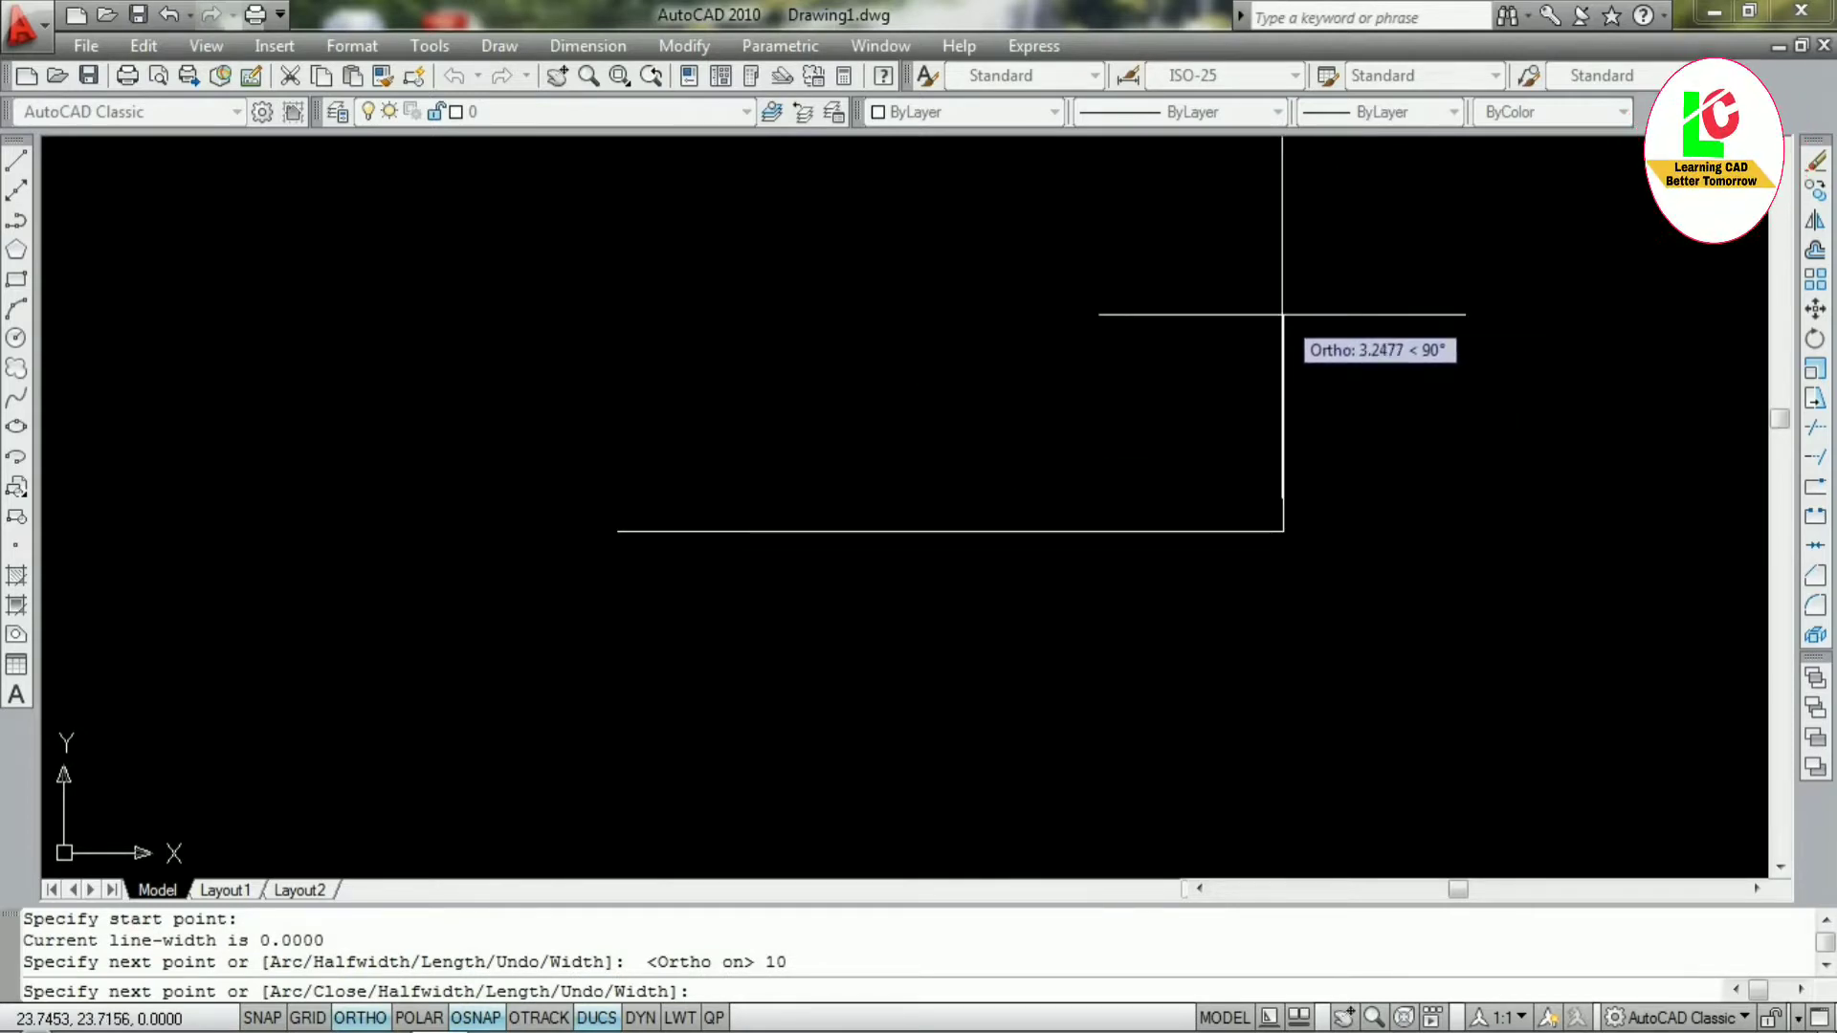
{"action": "key", "text": "Return"}
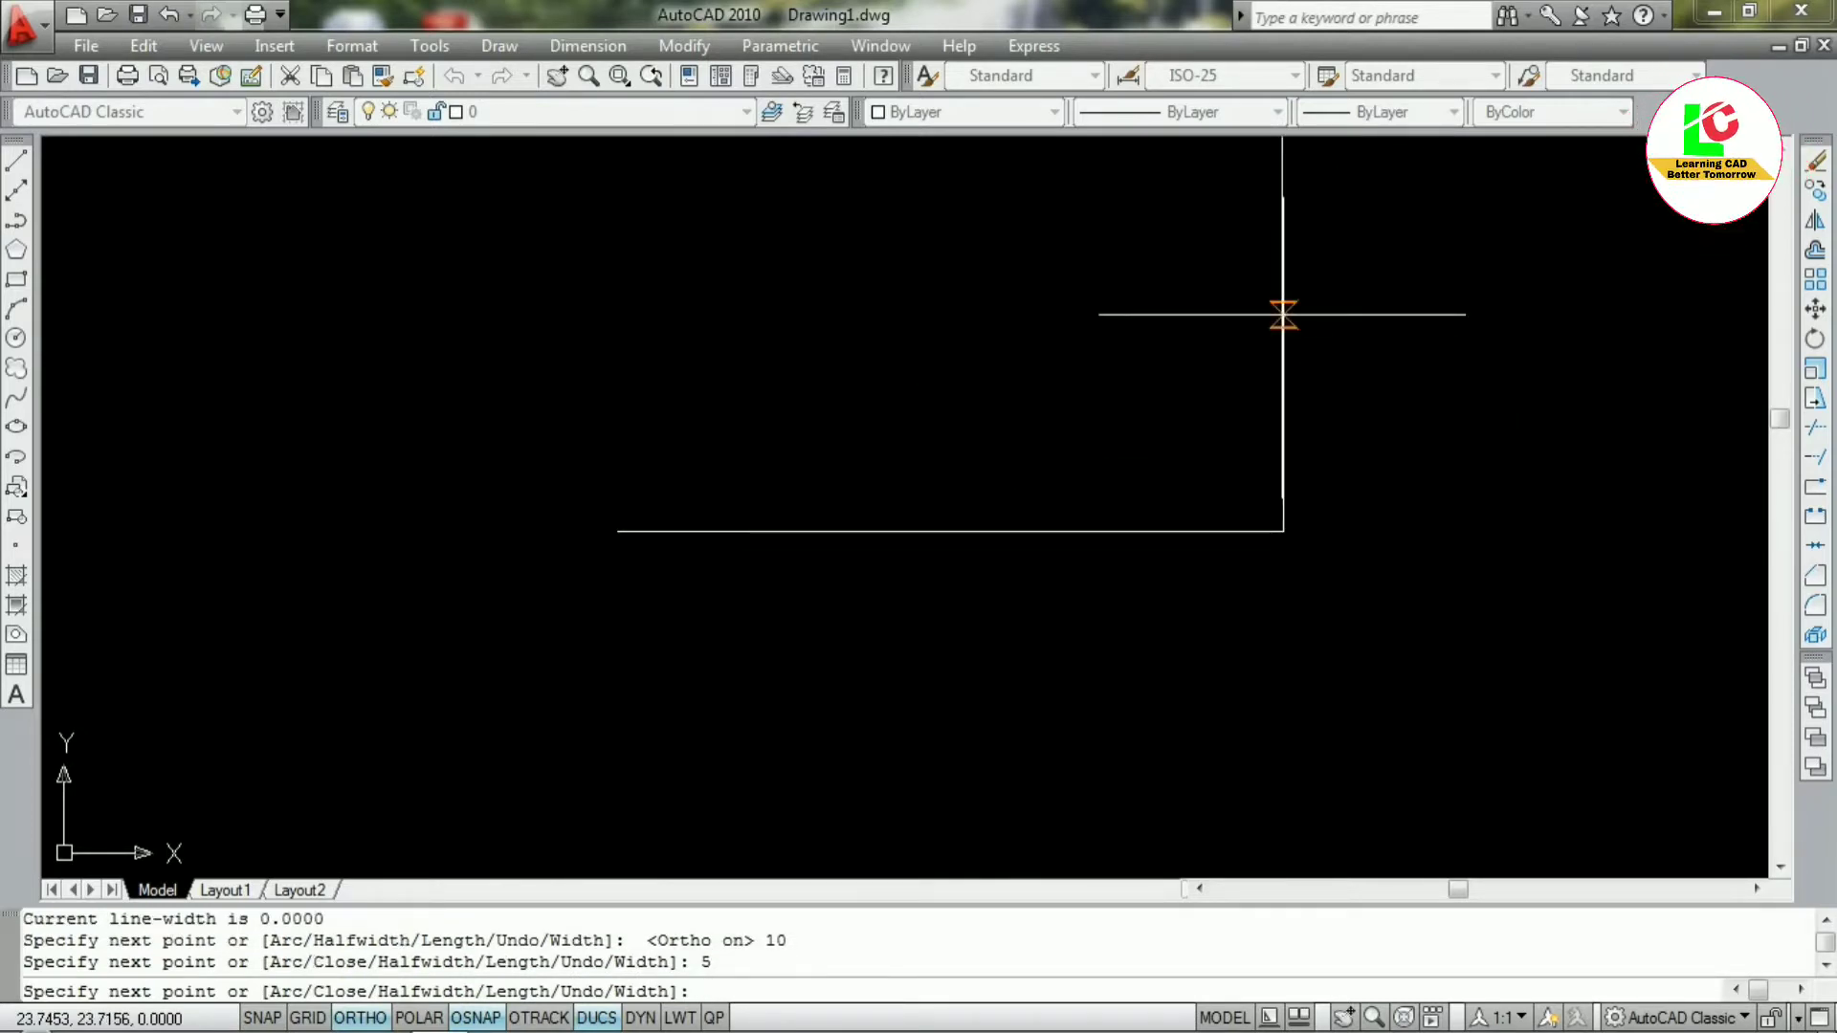
{"action": "type", "text": "10"}
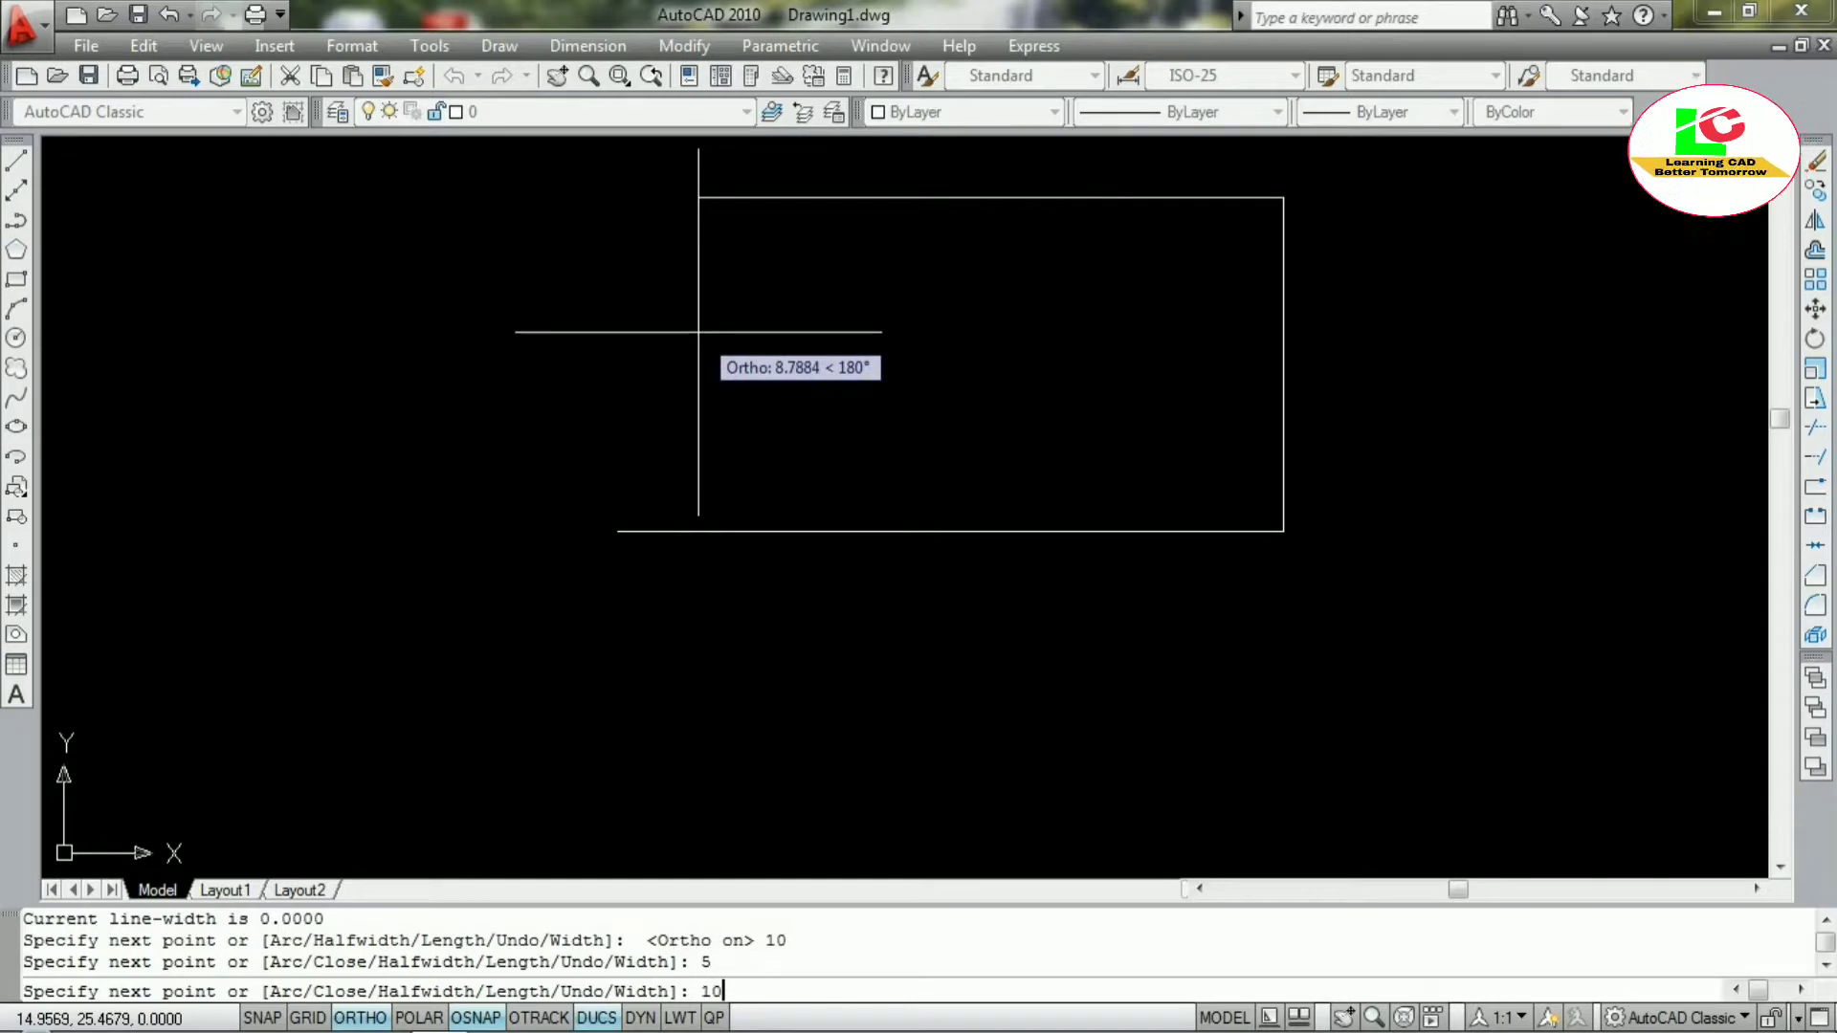
{"action": "key", "text": "Return"}
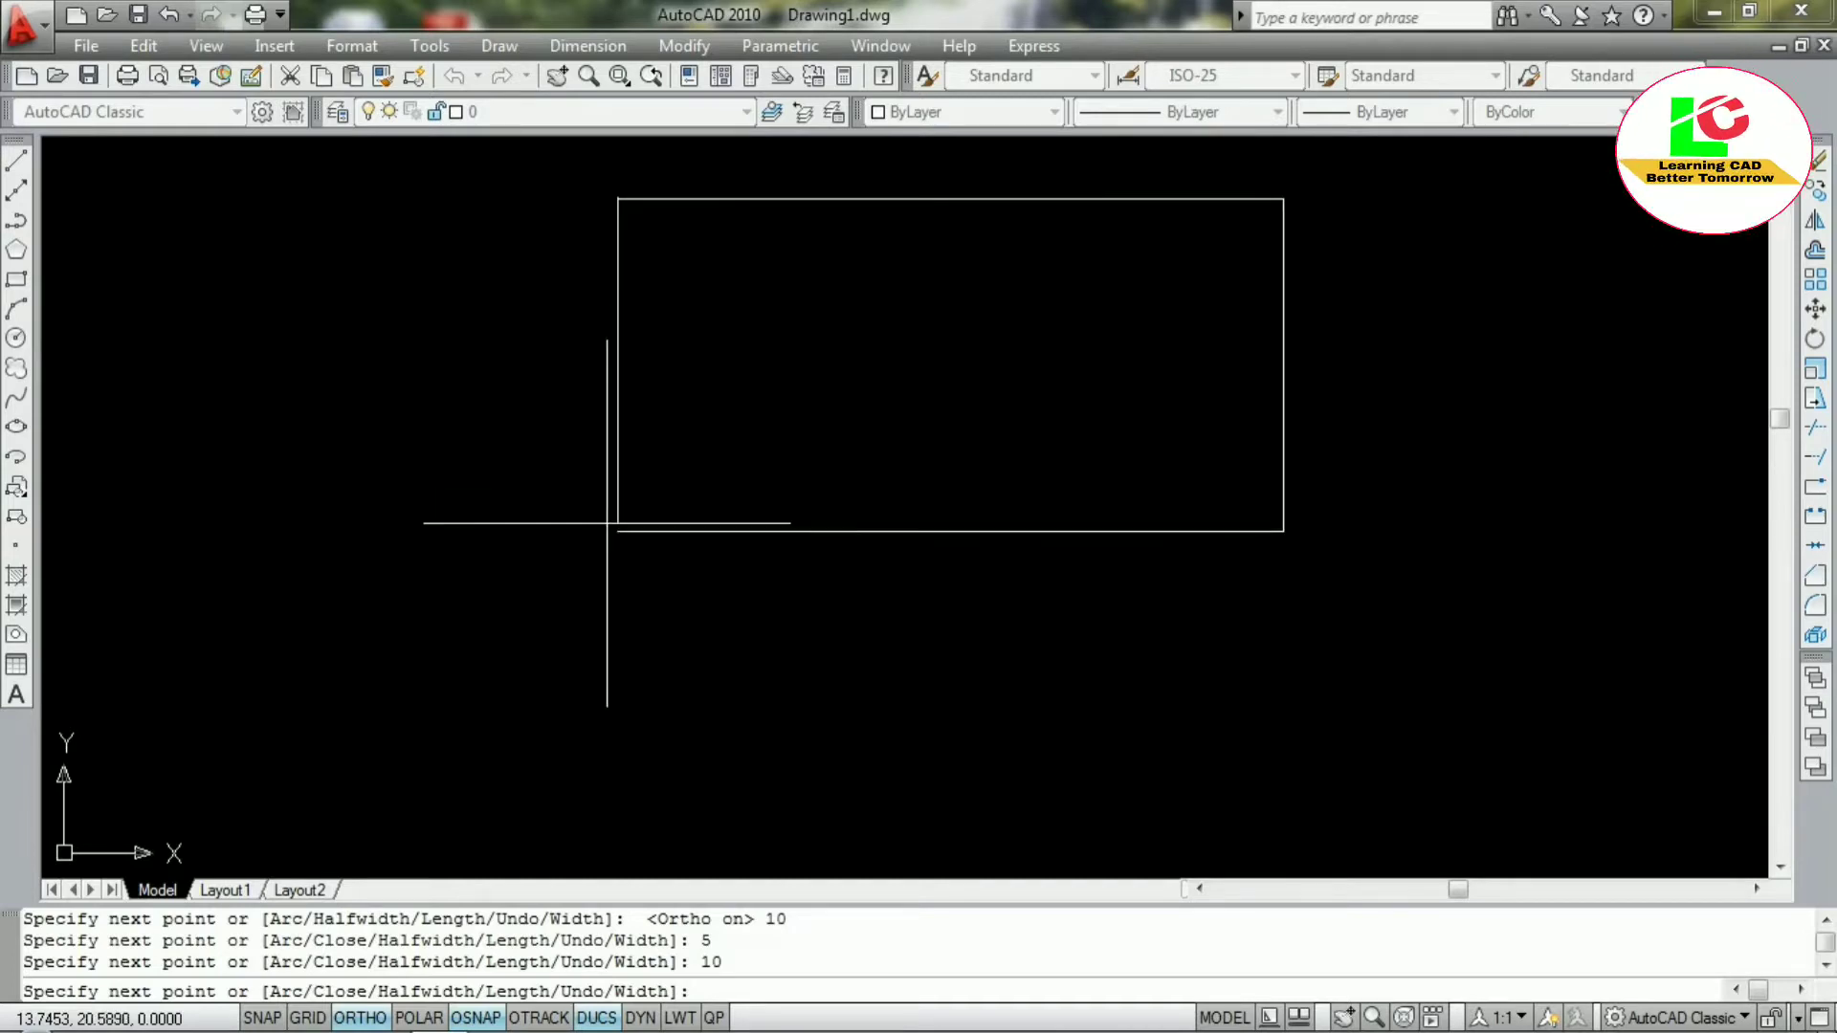
{"action": "left_click", "coordinate": [617, 531]}
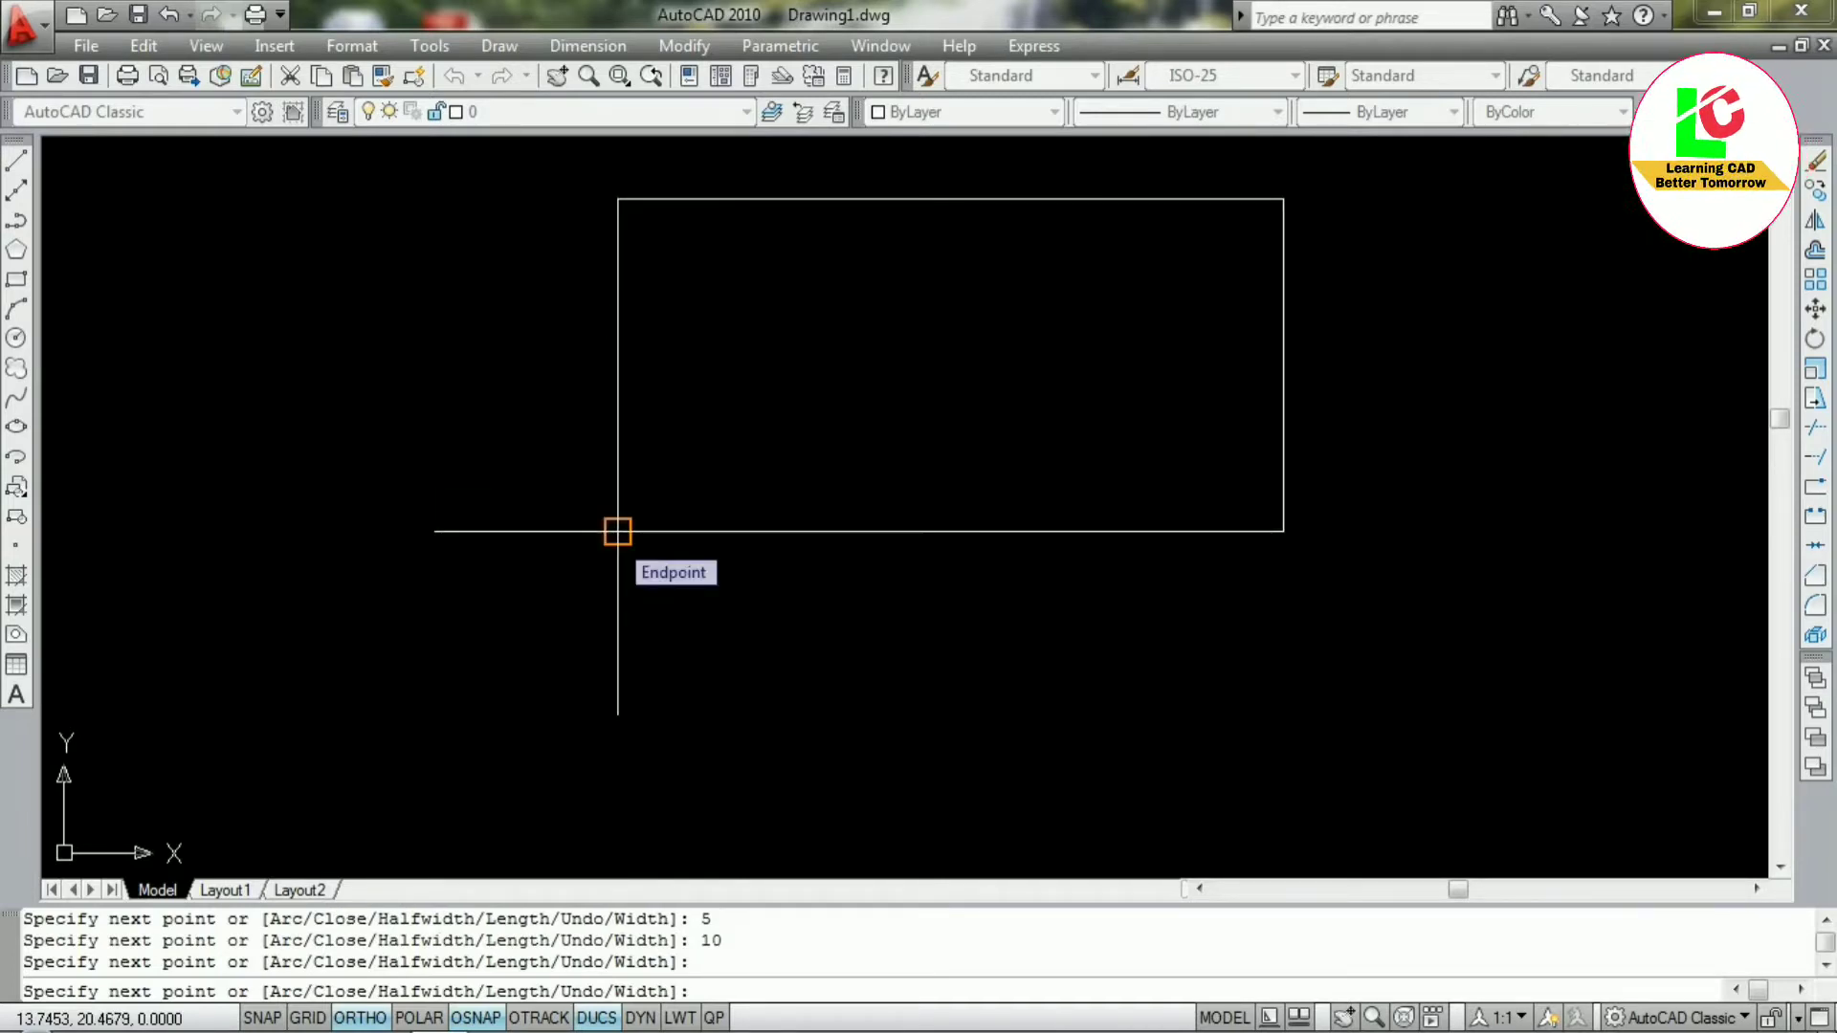
{"action": "key", "text": "Escape"}
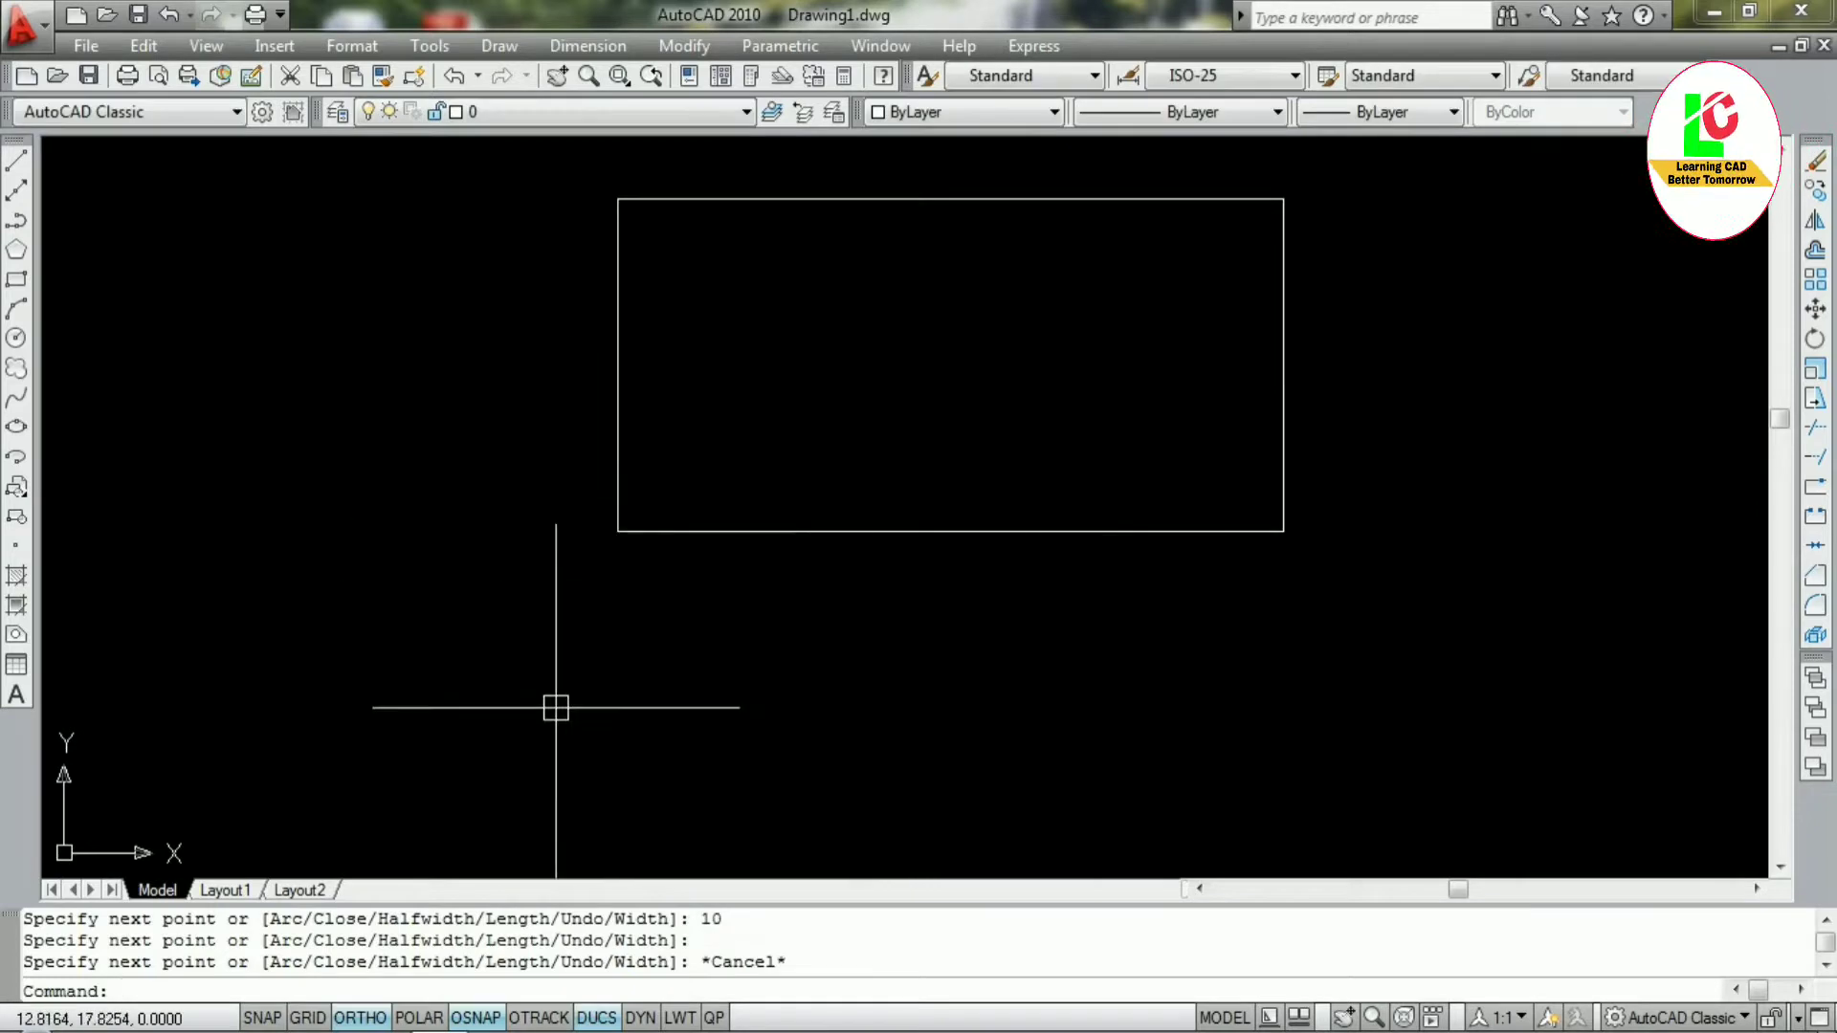
Draw a second 10 by 5 rectangle with the Line command to the right of the polyline rectangle, using Close for its last side
{"action": "scroll", "coordinate": [497, 648], "scroll_direction": "down", "scroll_amount": 4}
{"action": "scroll", "coordinate": [636, 609], "scroll_direction": "up", "scroll_amount": 2}
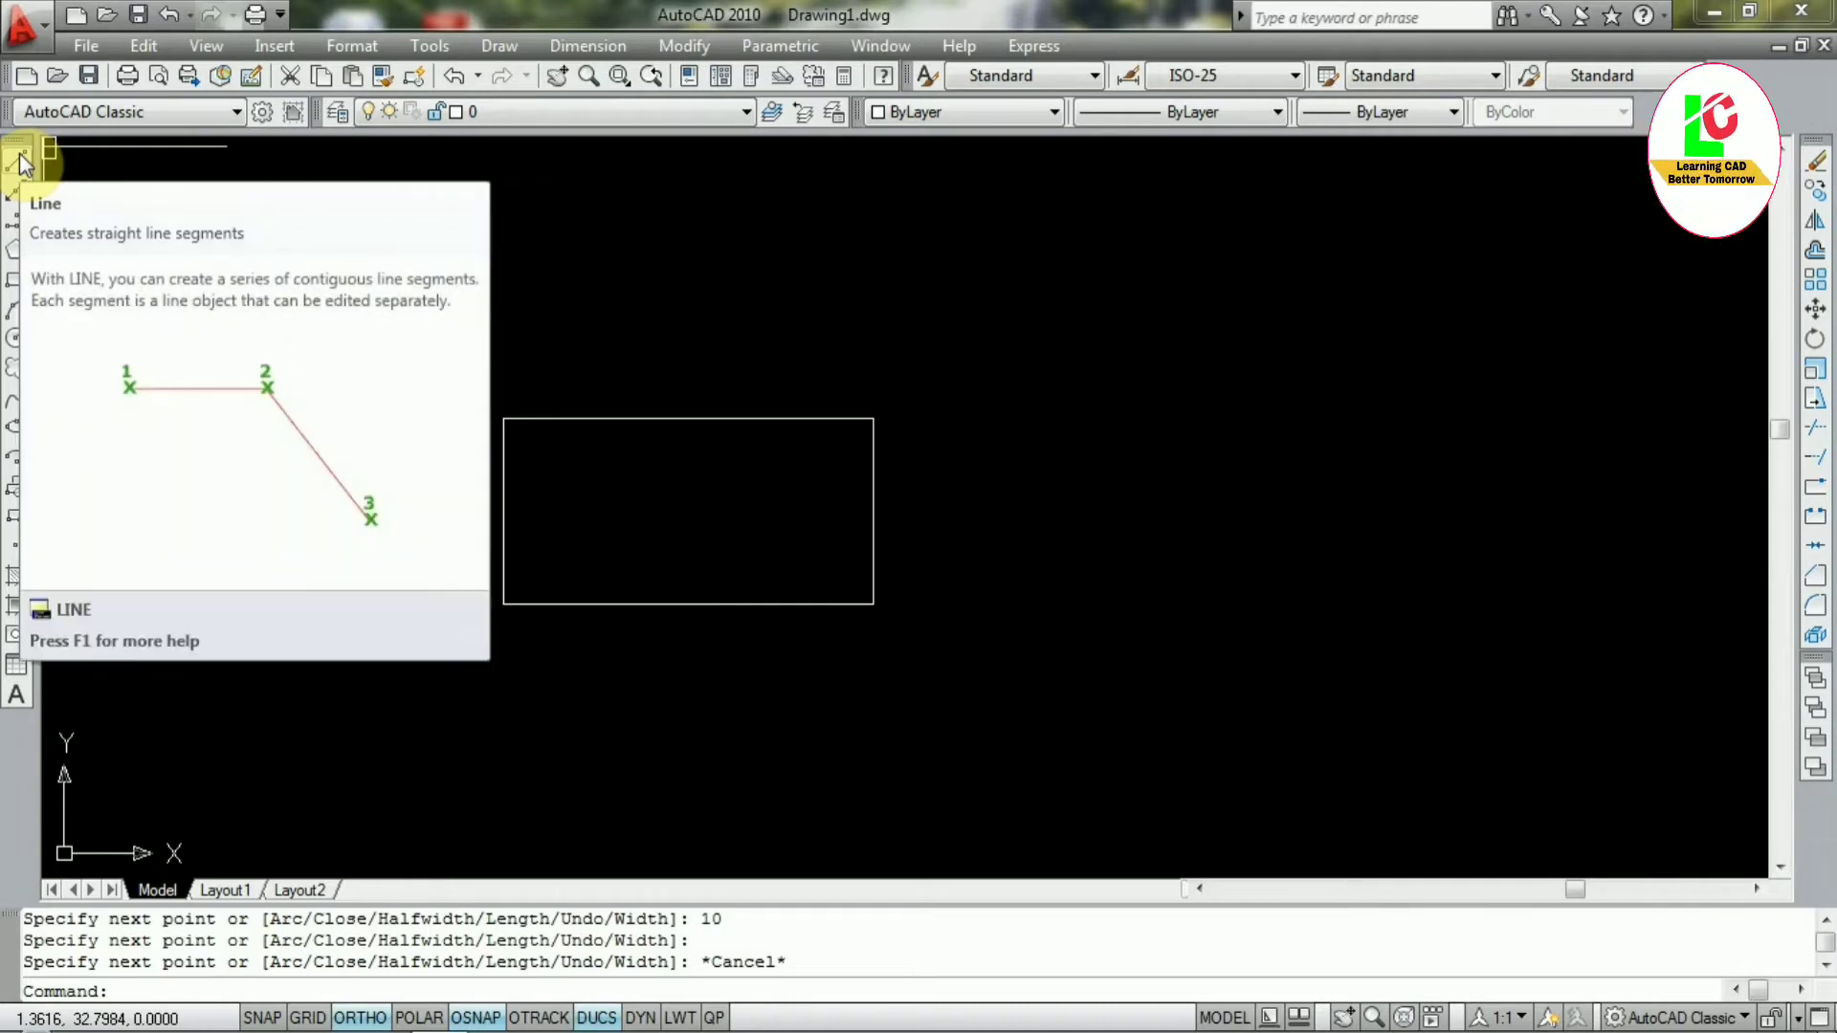
{"action": "left_click", "coordinate": [18, 168]}
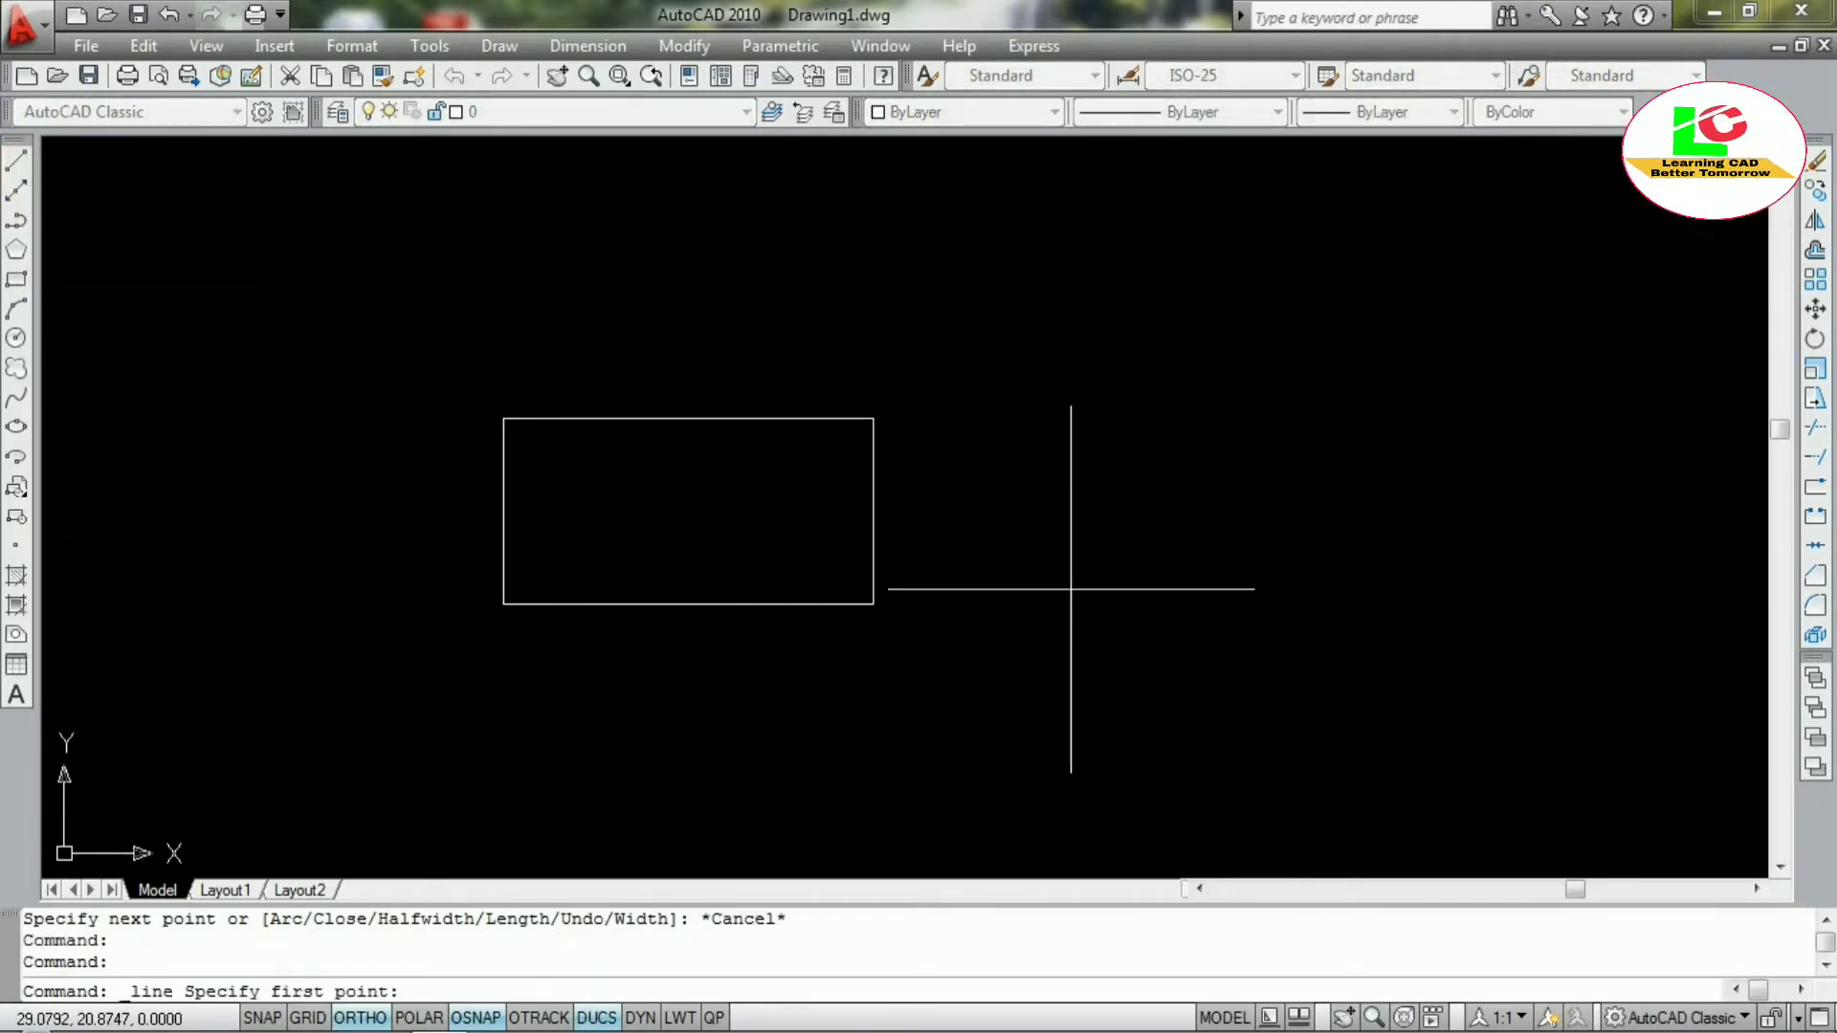
{"action": "left_click", "coordinate": [1071, 588]}
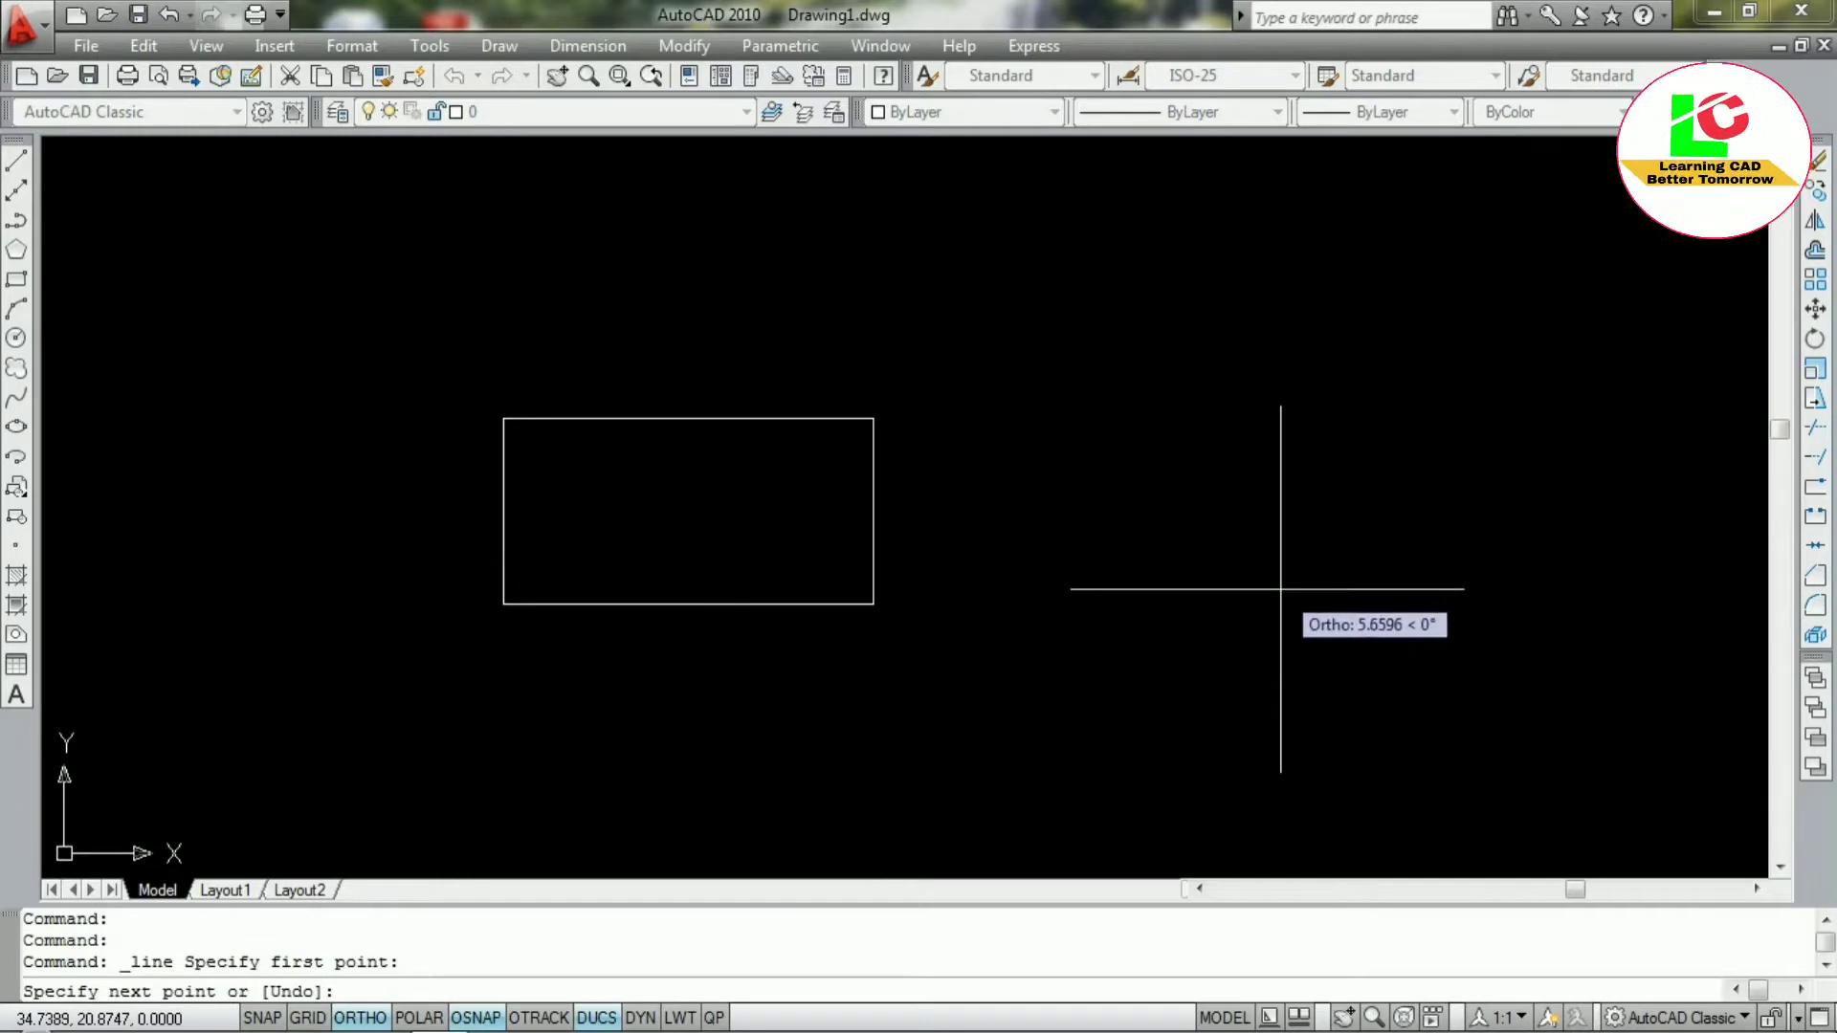
{"action": "type", "text": "10"}
{"action": "key", "text": "Return"}
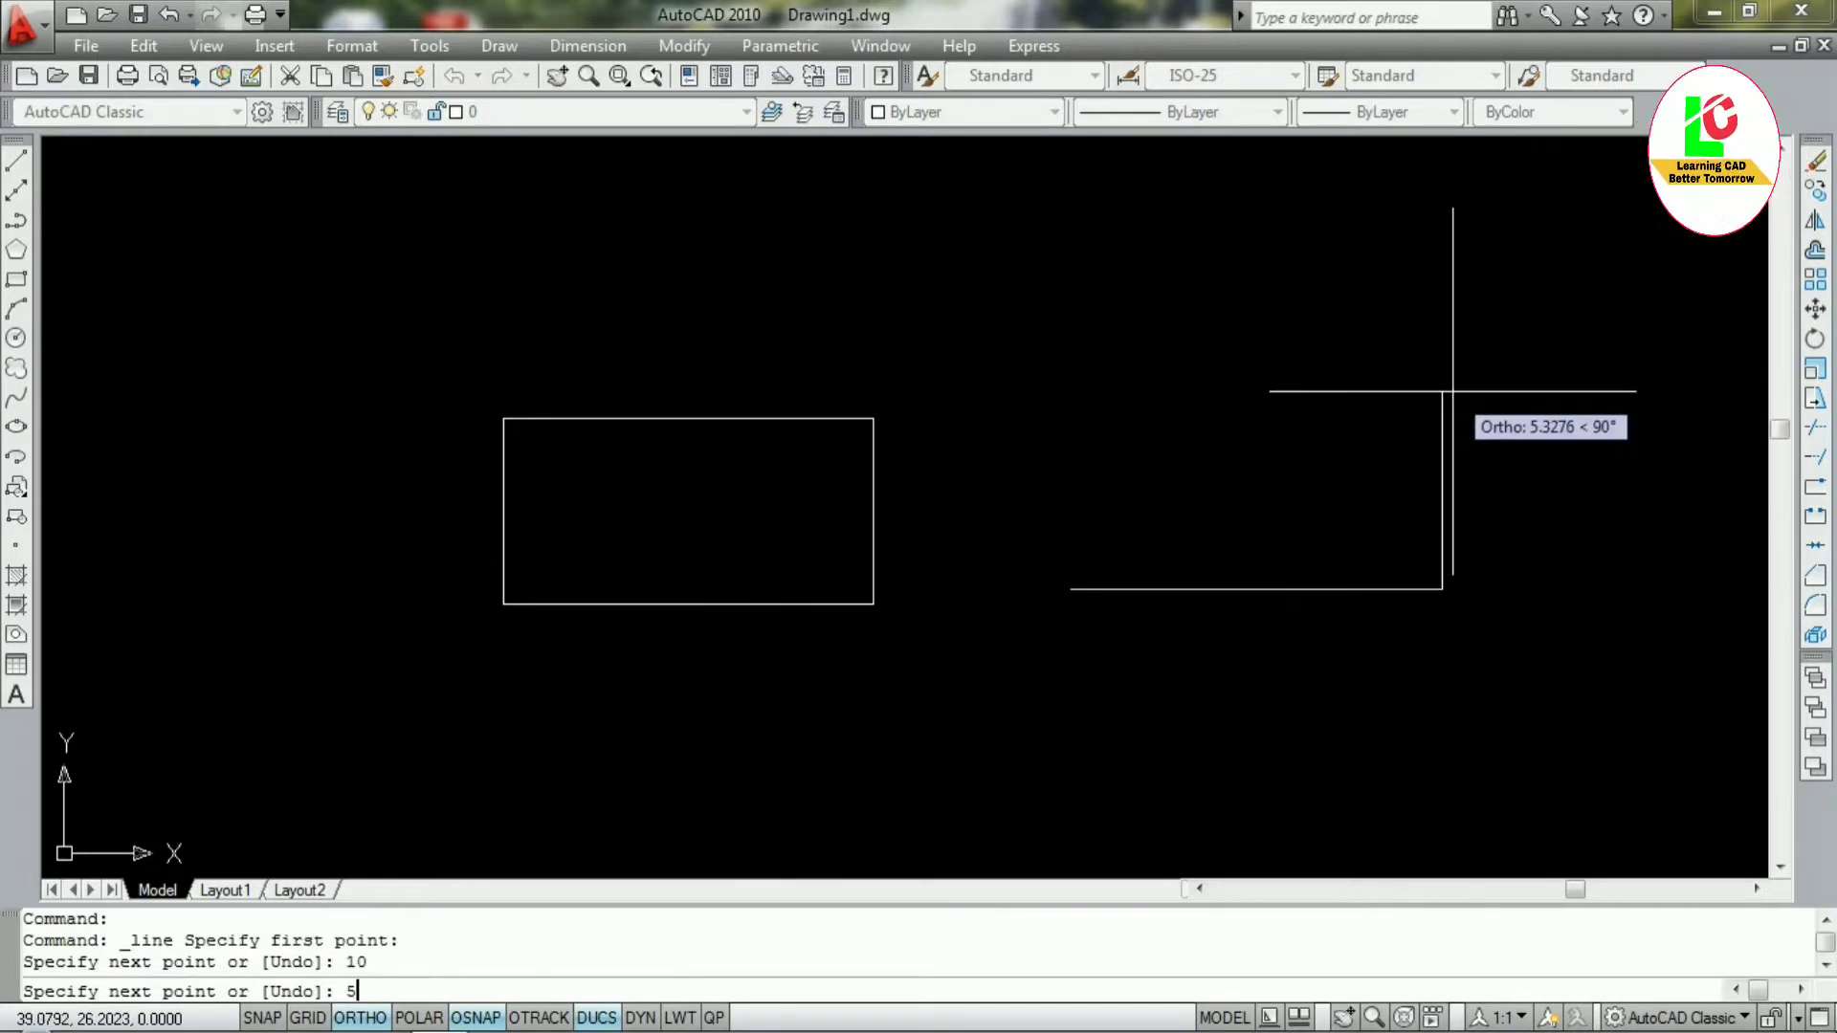
{"action": "key", "text": "Return"}
{"action": "type", "text": "1"}
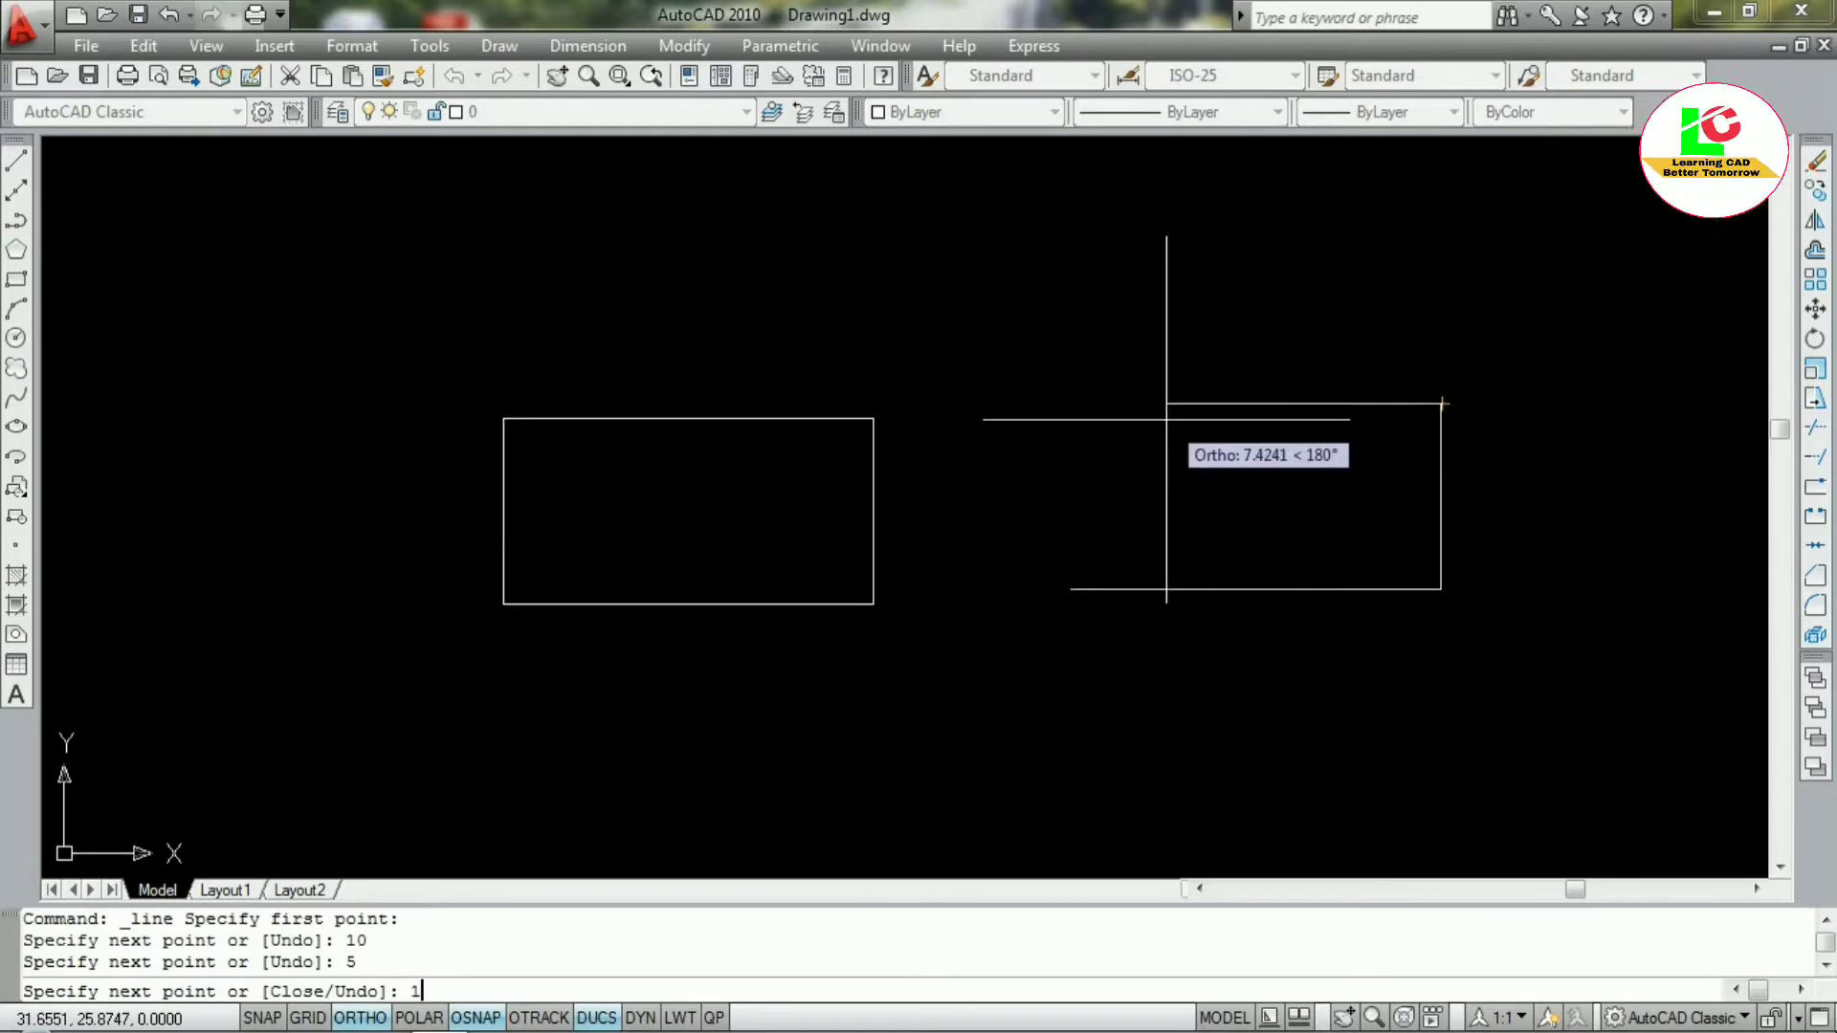
{"action": "type", "text": "0"}
{"action": "key", "text": "Return"}
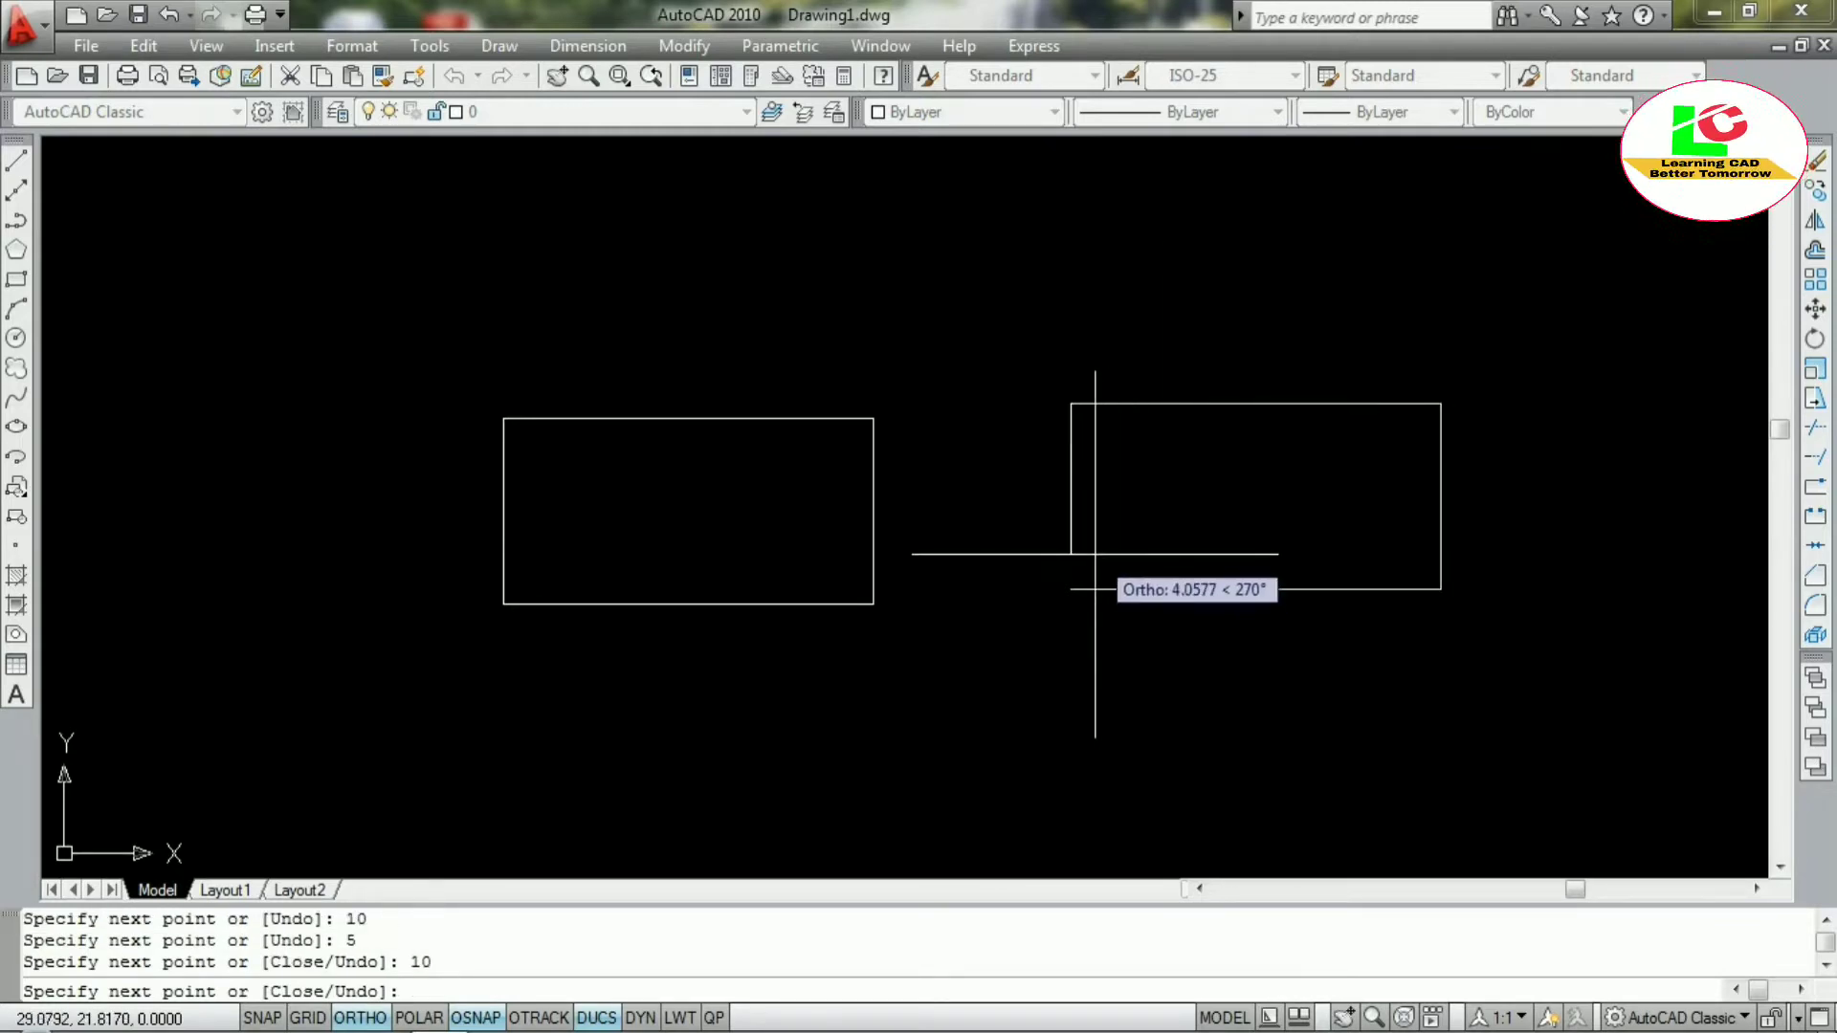
{"action": "type", "text": "c"}
{"action": "key", "text": "Return"}
{"action": "key", "text": "Escape"}
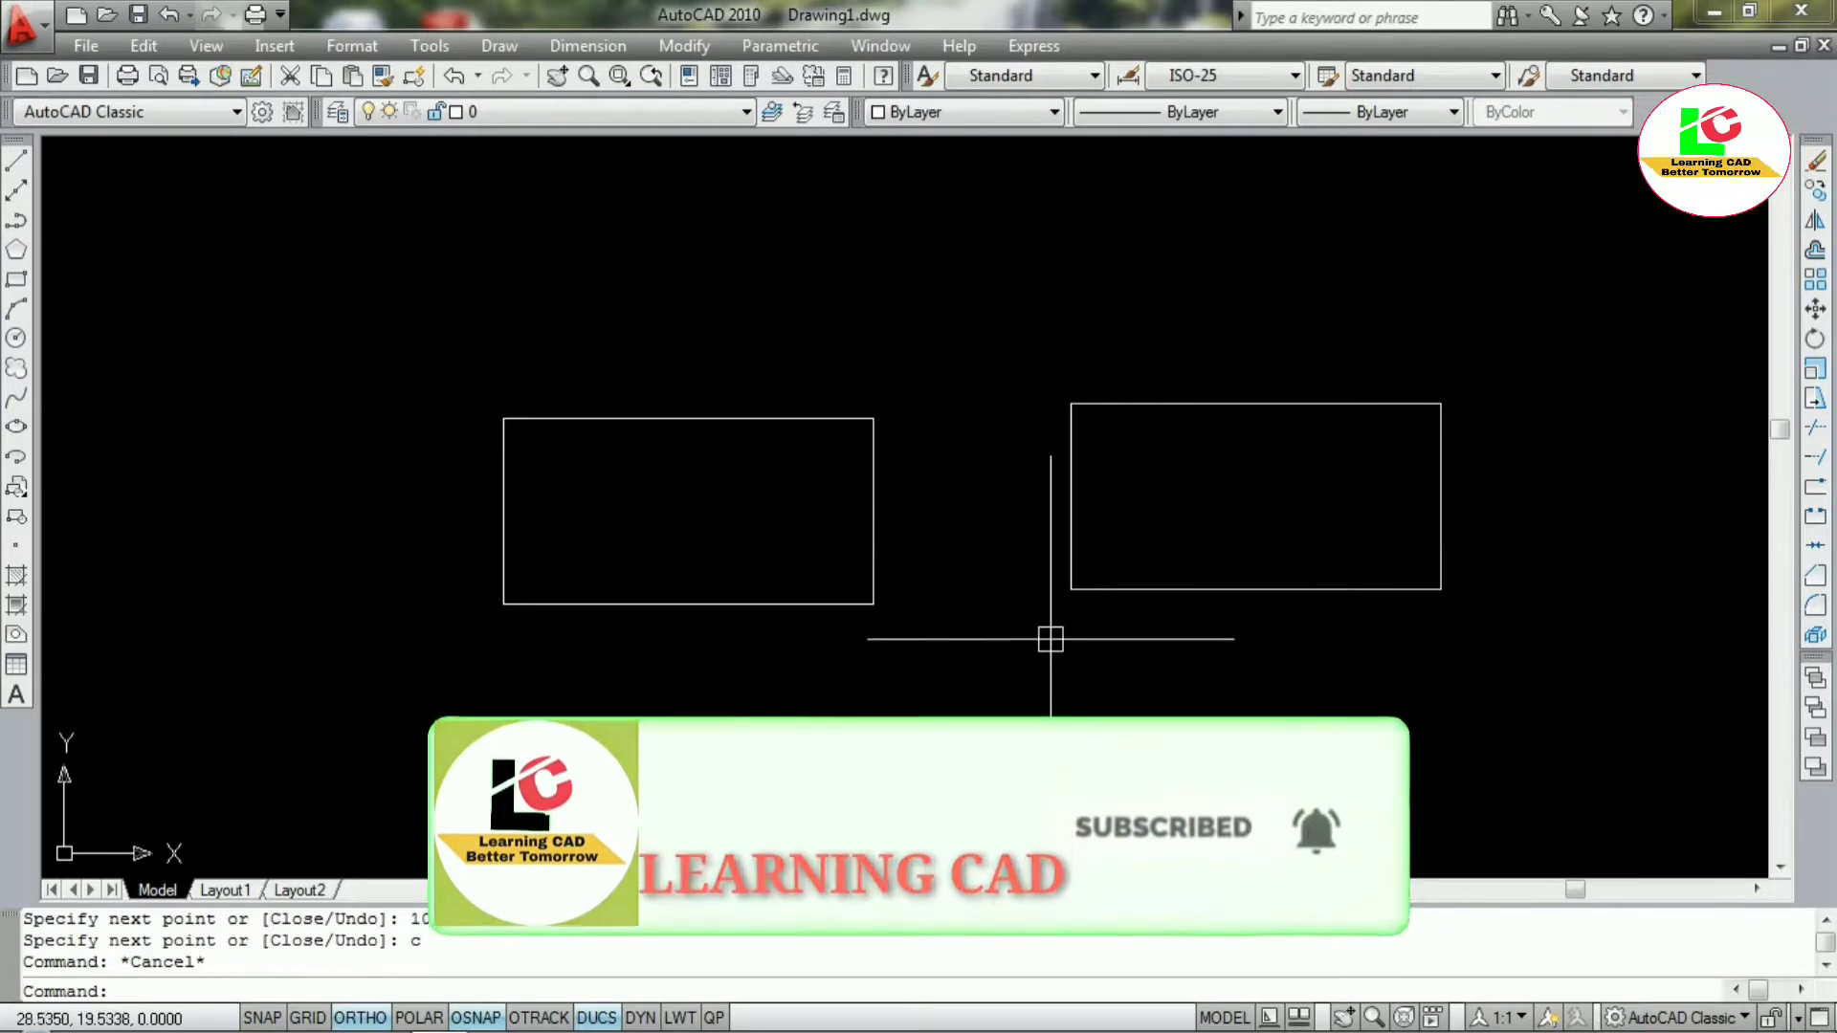
Select all four sides of the line-drawn rectangle one by one plus the polyline rectangle to compare their grips, and clear the selection
{"action": "left_click", "coordinate": [1154, 590]}
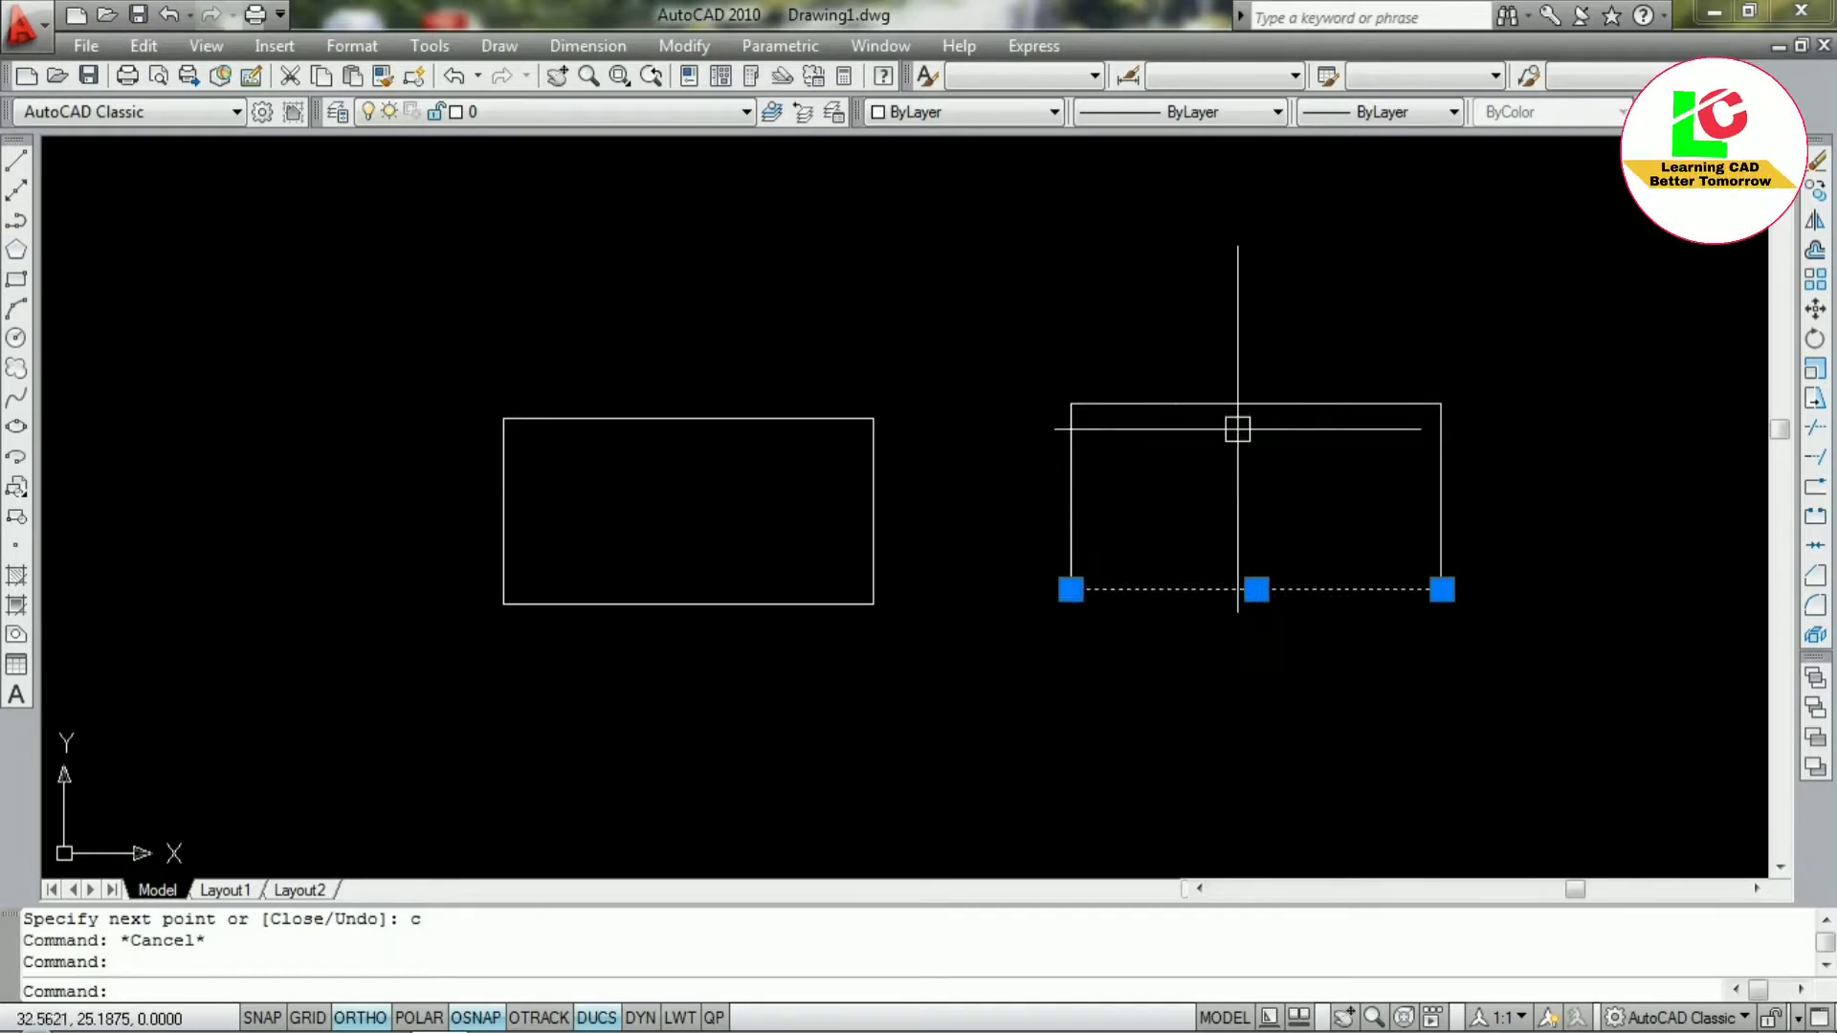
{"action": "left_click", "coordinate": [1073, 493]}
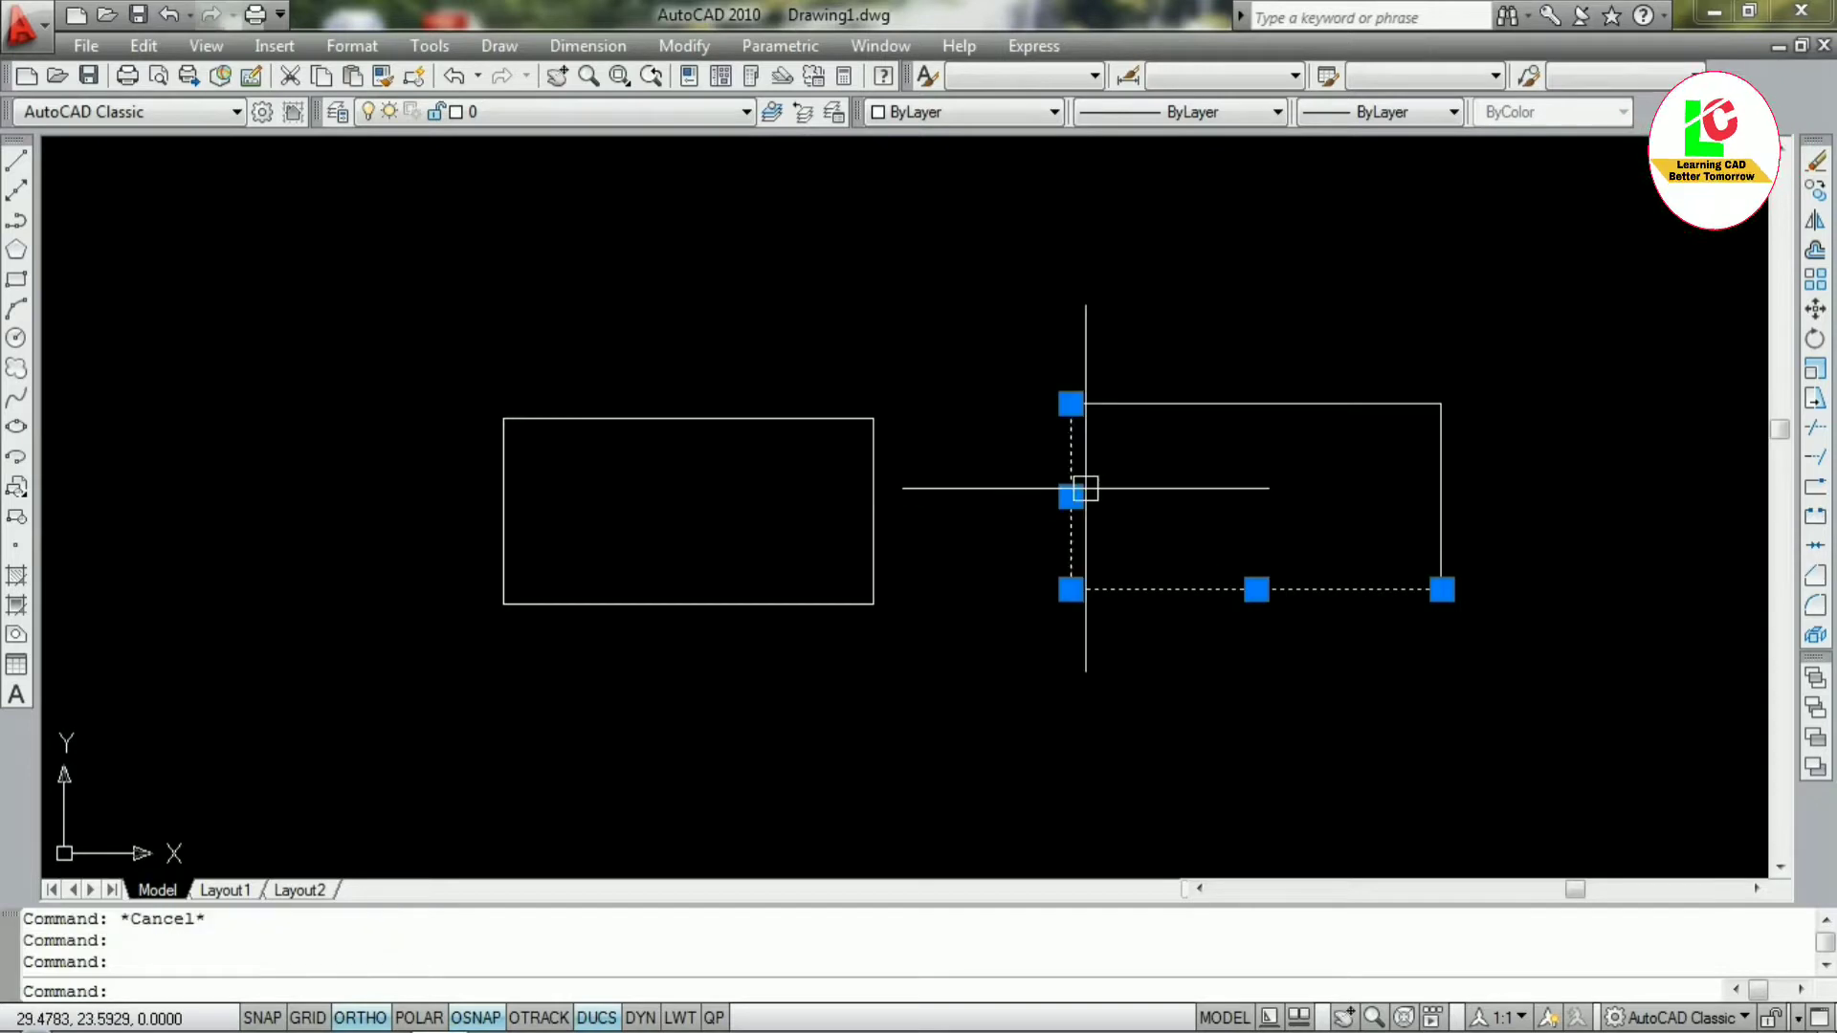
{"action": "left_click", "coordinate": [1163, 405]}
{"action": "left_click", "coordinate": [1440, 476]}
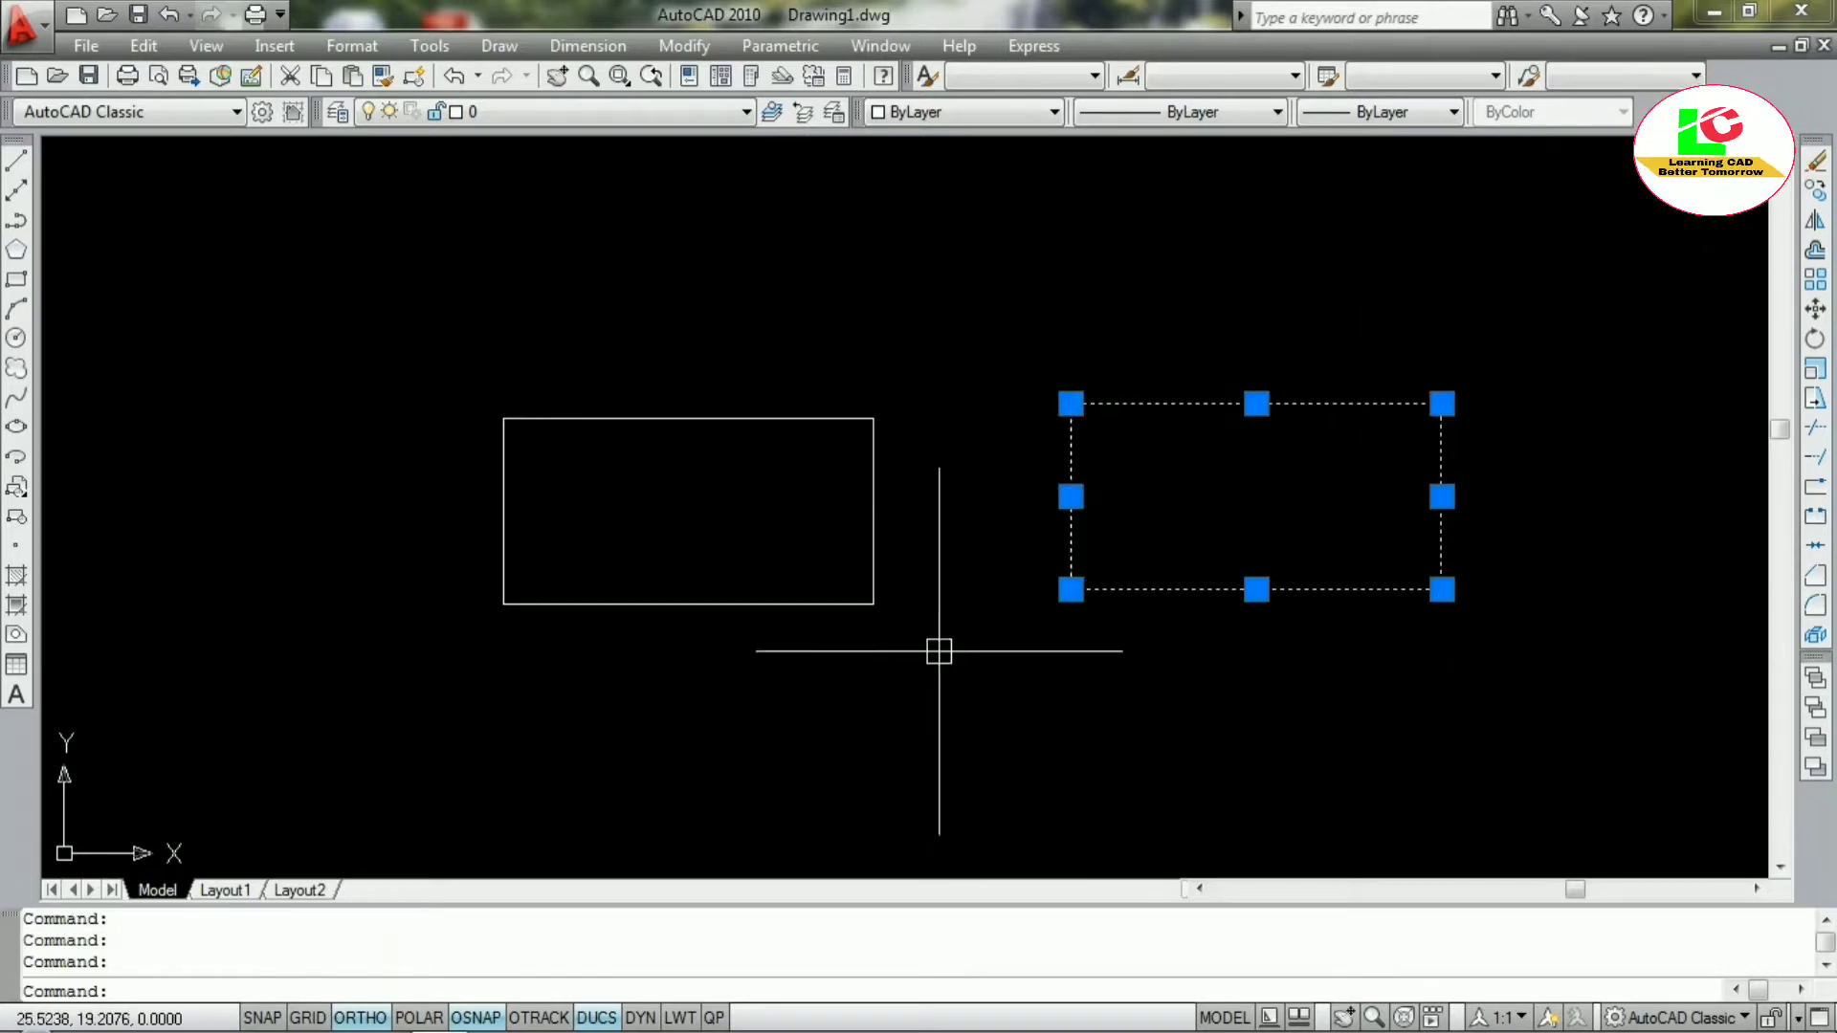
{"action": "left_click", "coordinate": [729, 607]}
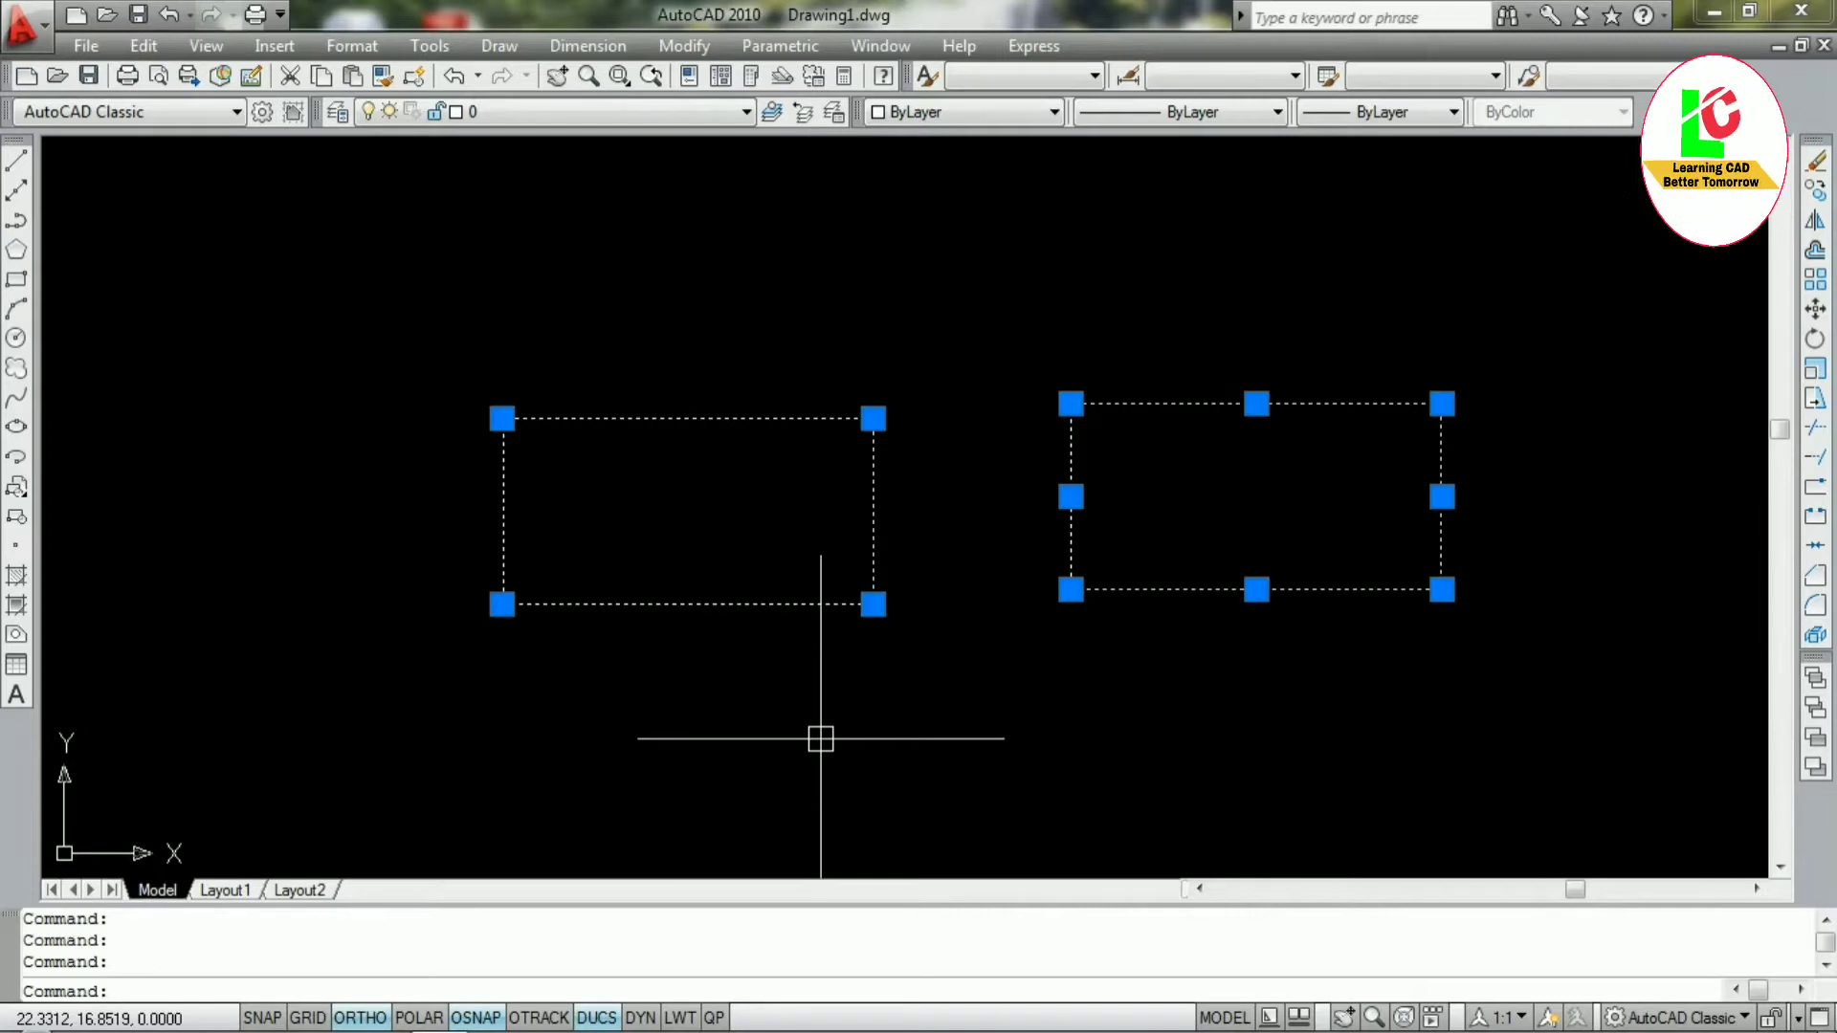
{"action": "key", "text": "Escape"}
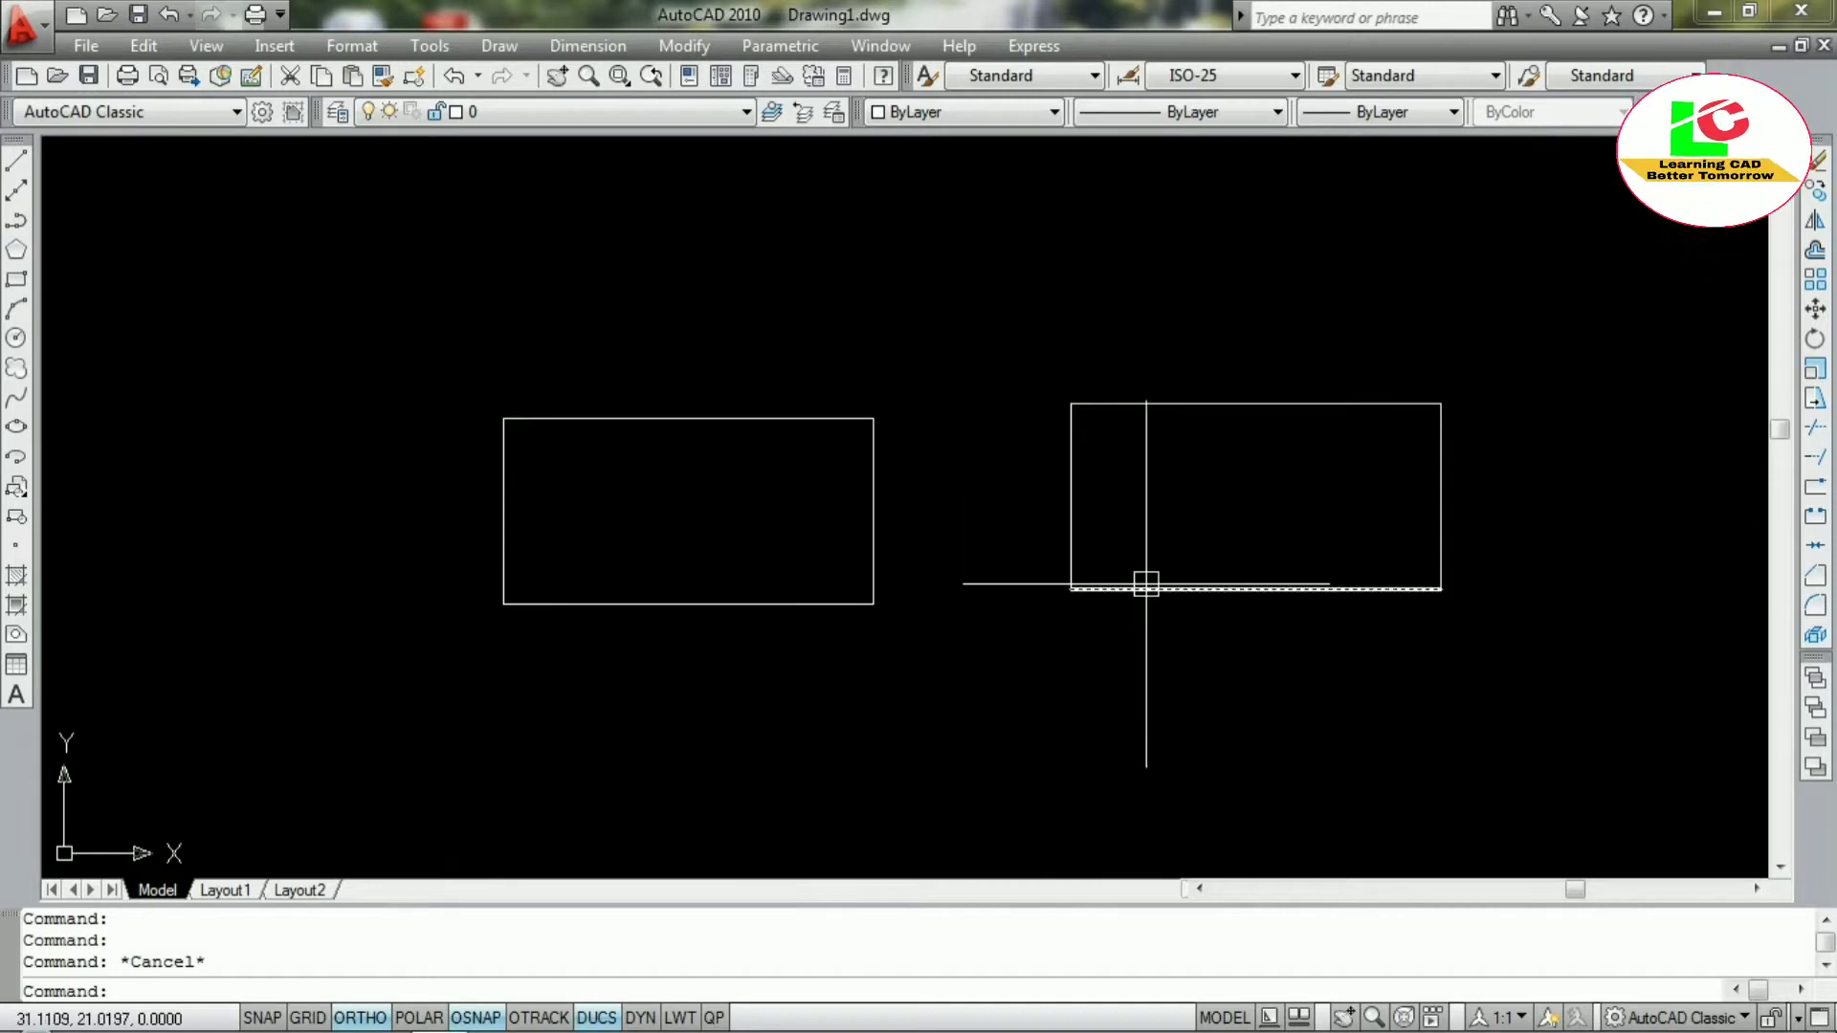
Compare again how the line-drawn rectangle's bottom and left sides and the polyline rectangle are selected, clearing the selection each time
{"action": "left_click", "coordinate": [1070, 590]}
{"action": "key", "text": "Escape"}
{"action": "left_click", "coordinate": [776, 604]}
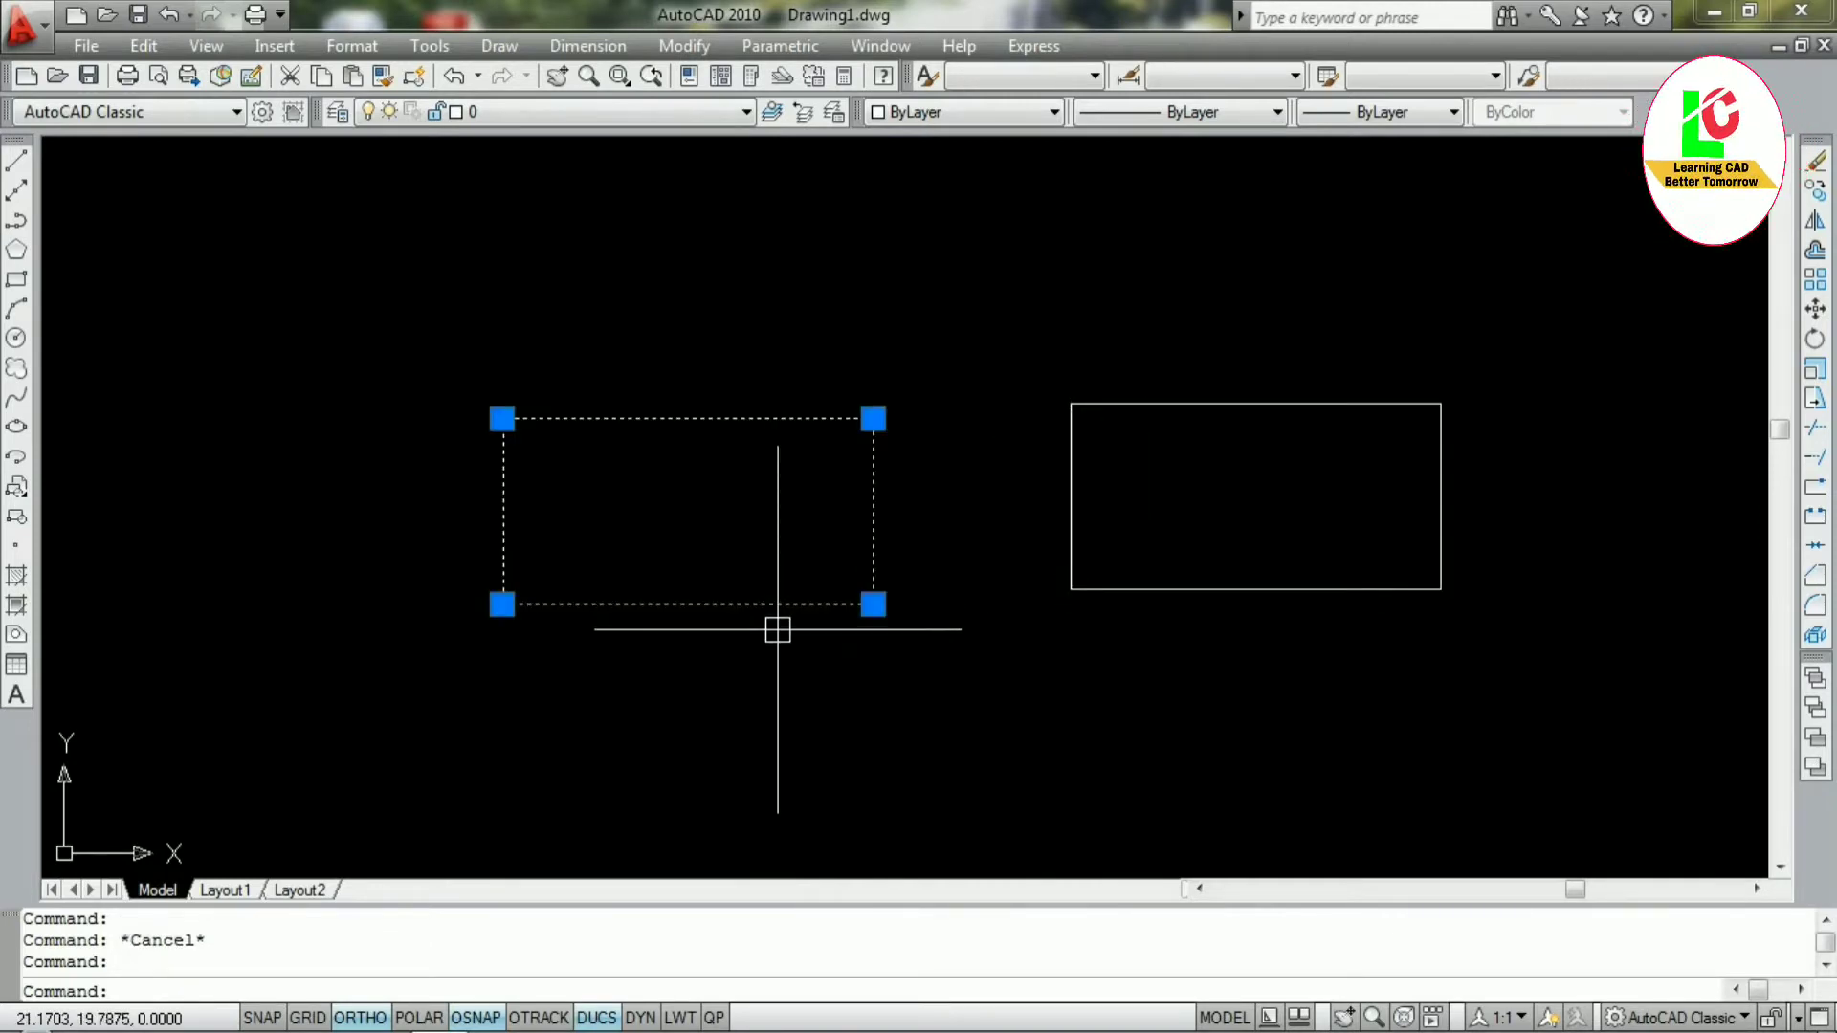
{"action": "key", "text": "Escape"}
{"action": "left_click", "coordinate": [1098, 579]}
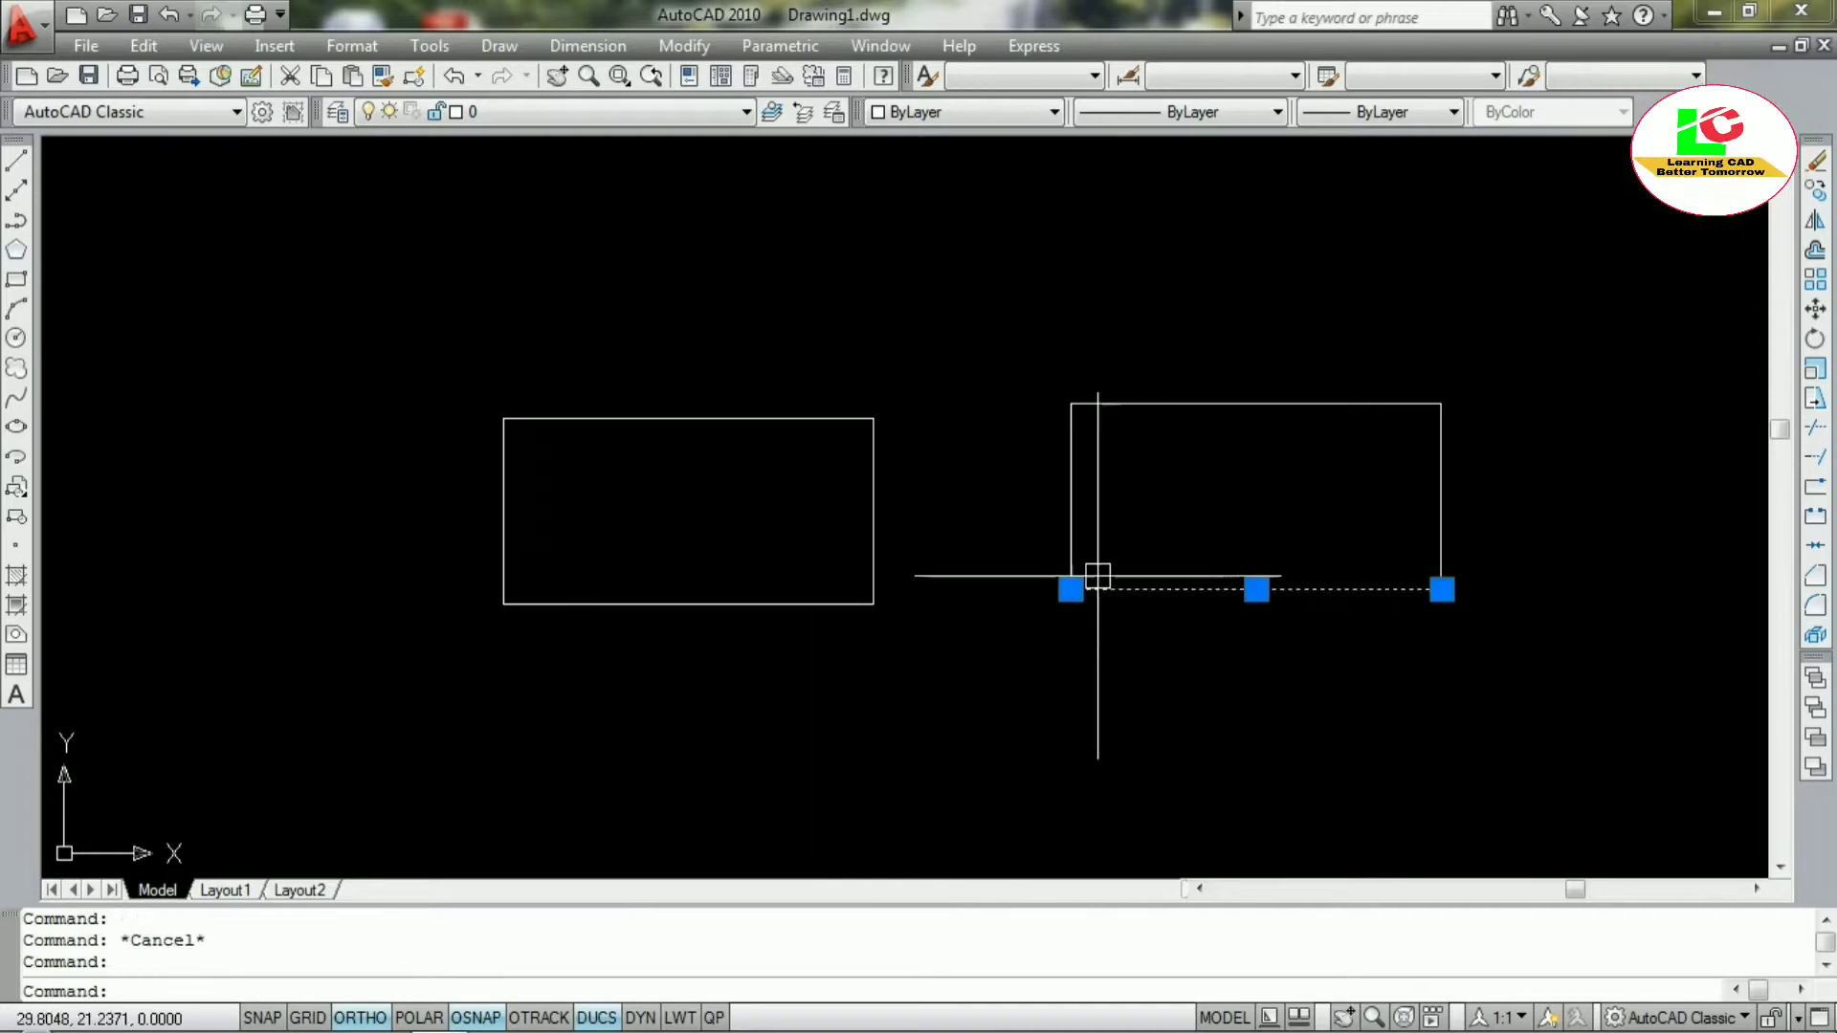
{"action": "left_click", "coordinate": [1072, 533]}
{"action": "key", "text": "Escape"}
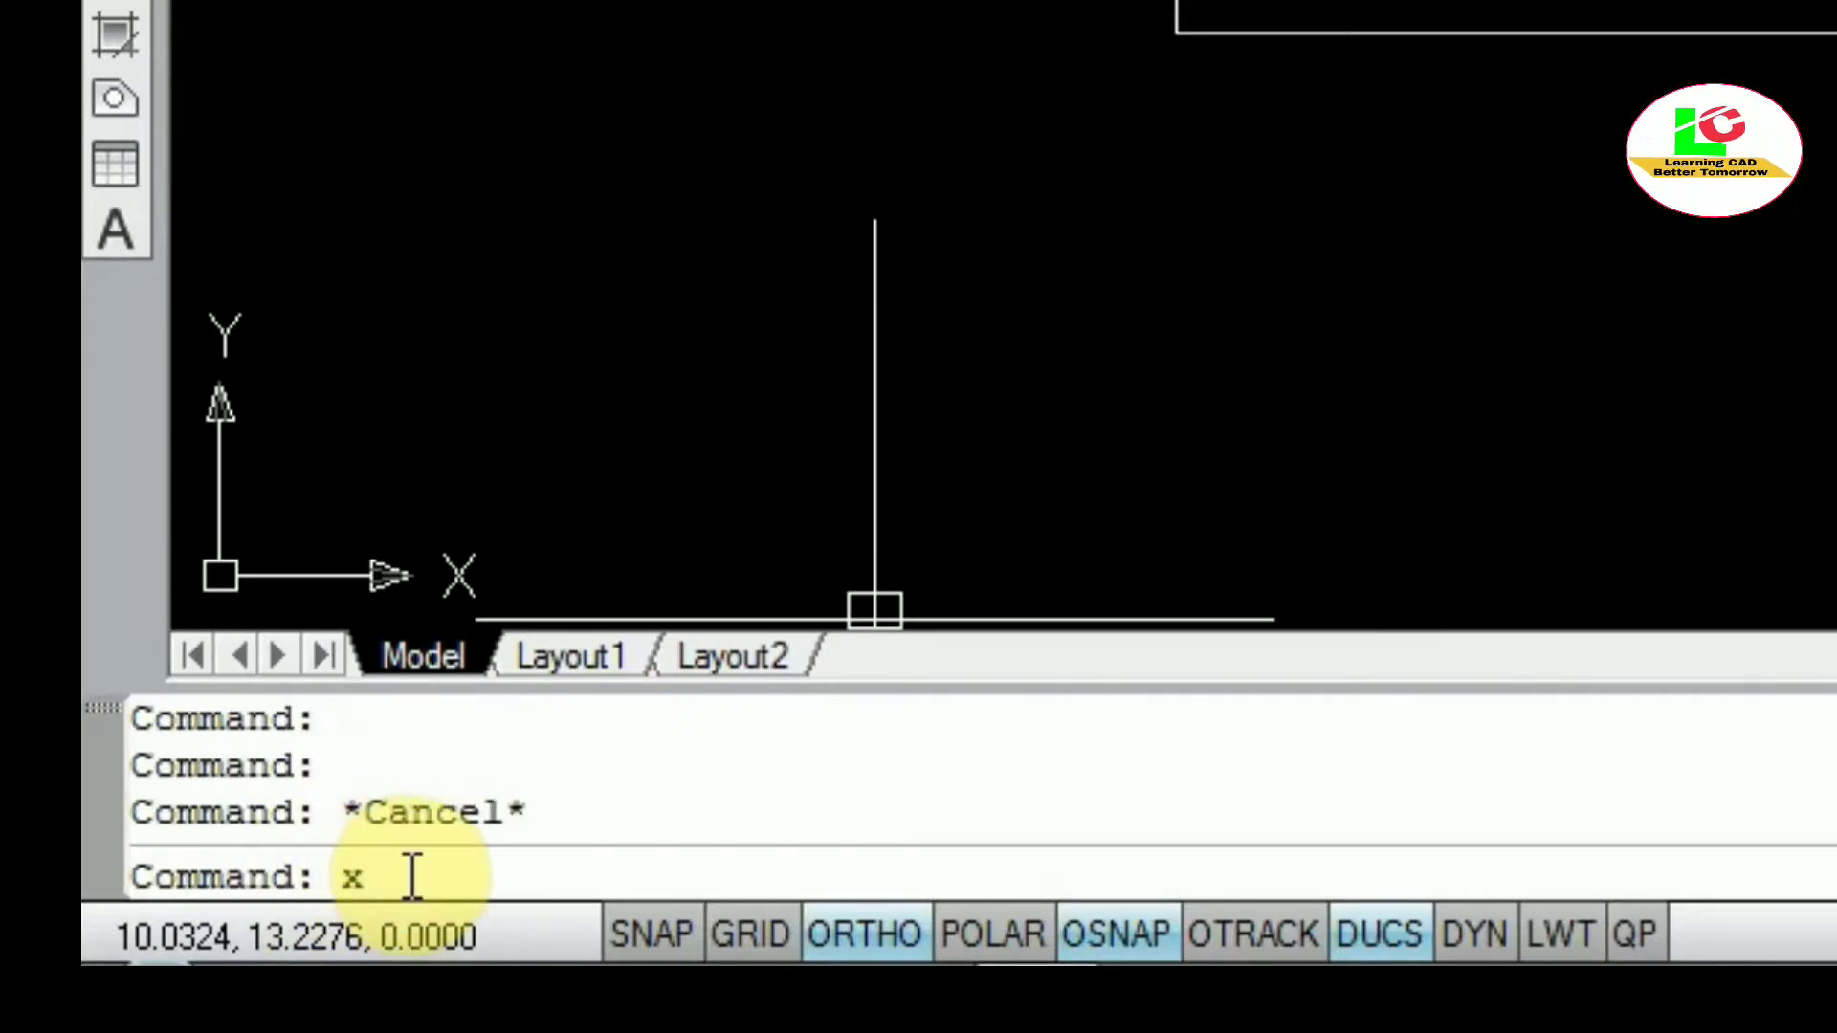
Explode the polyline rectangle into separate line segments
{"action": "key", "text": "Return"}
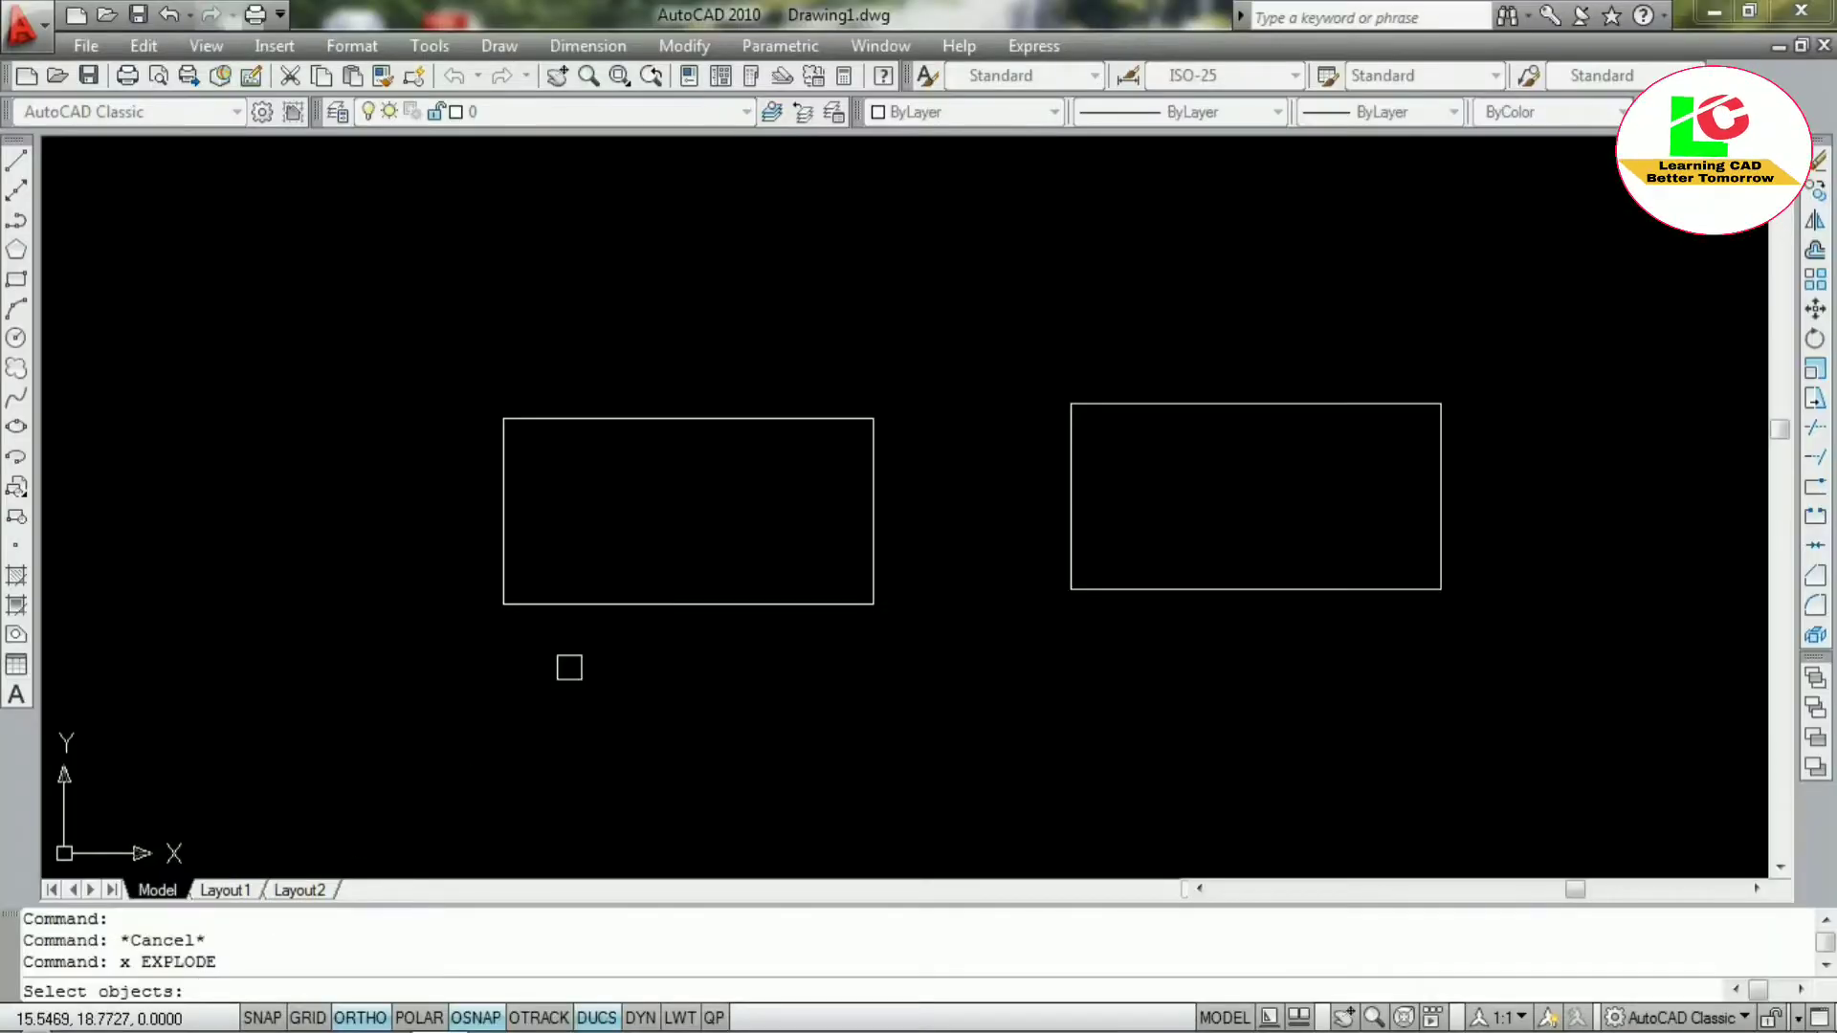
{"action": "left_click", "coordinate": [1374, 37]}
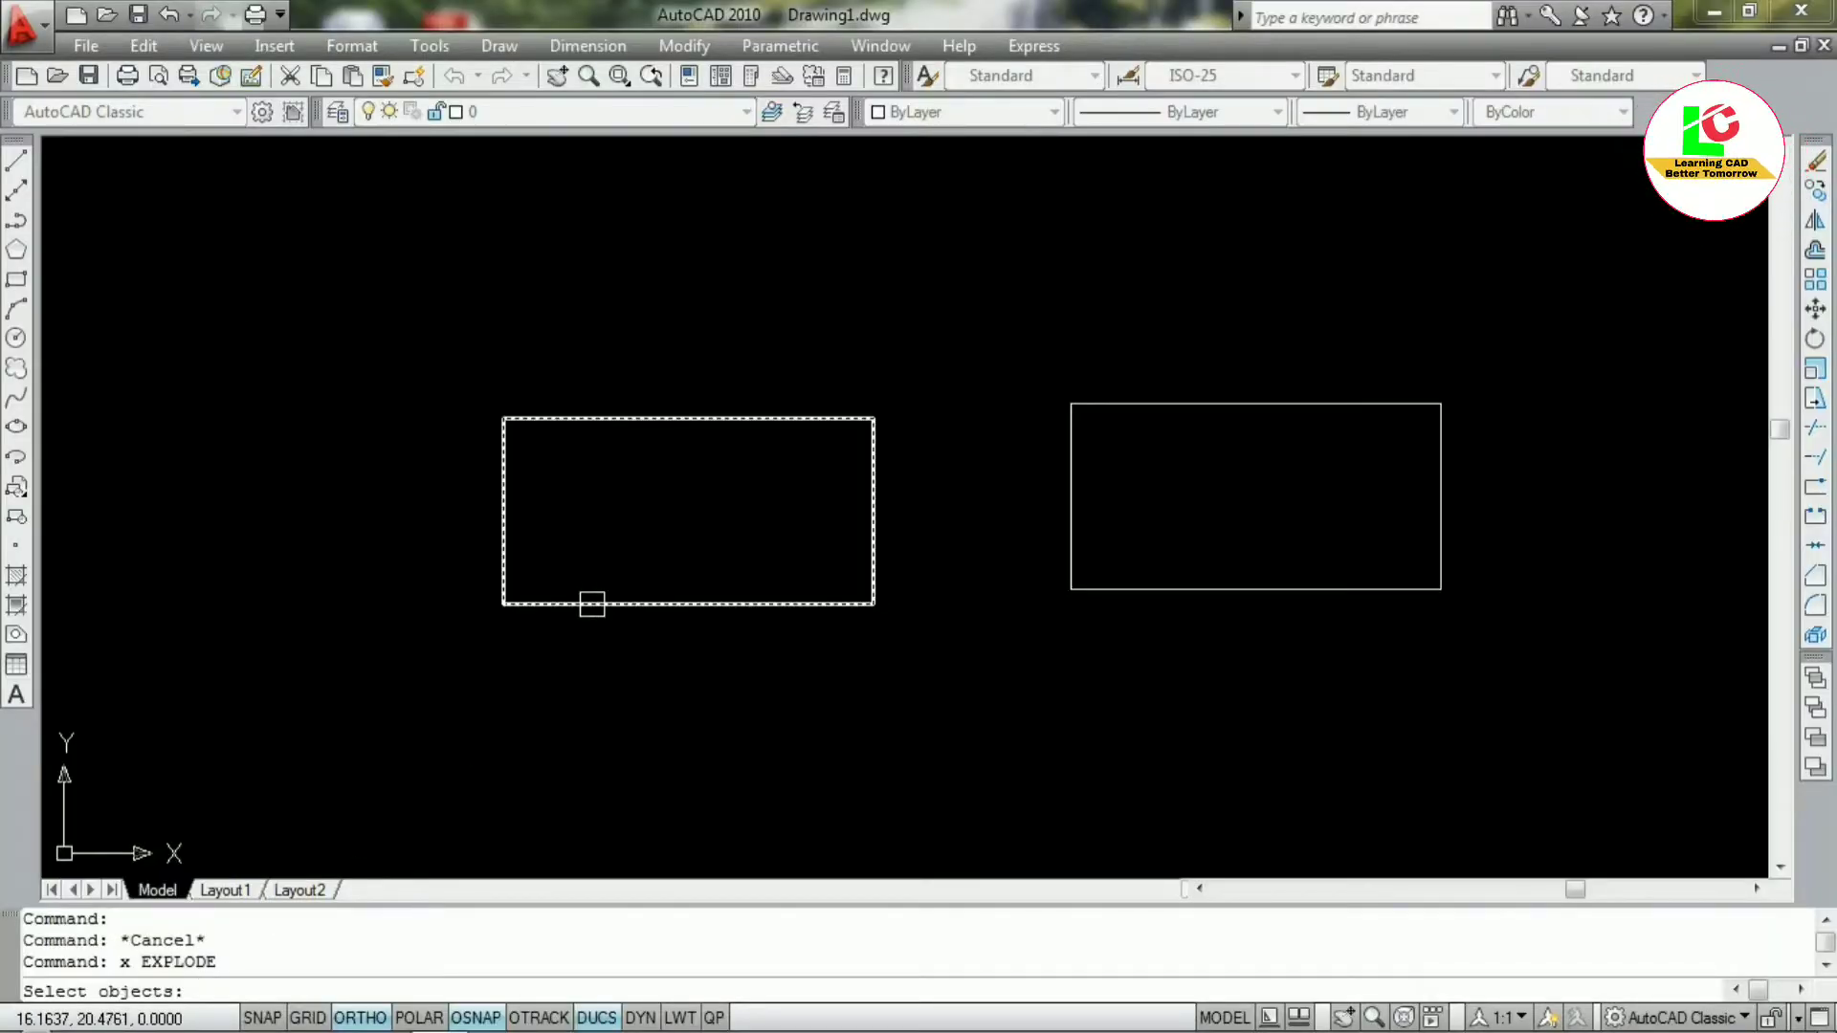
{"action": "left_click", "coordinate": [592, 604]}
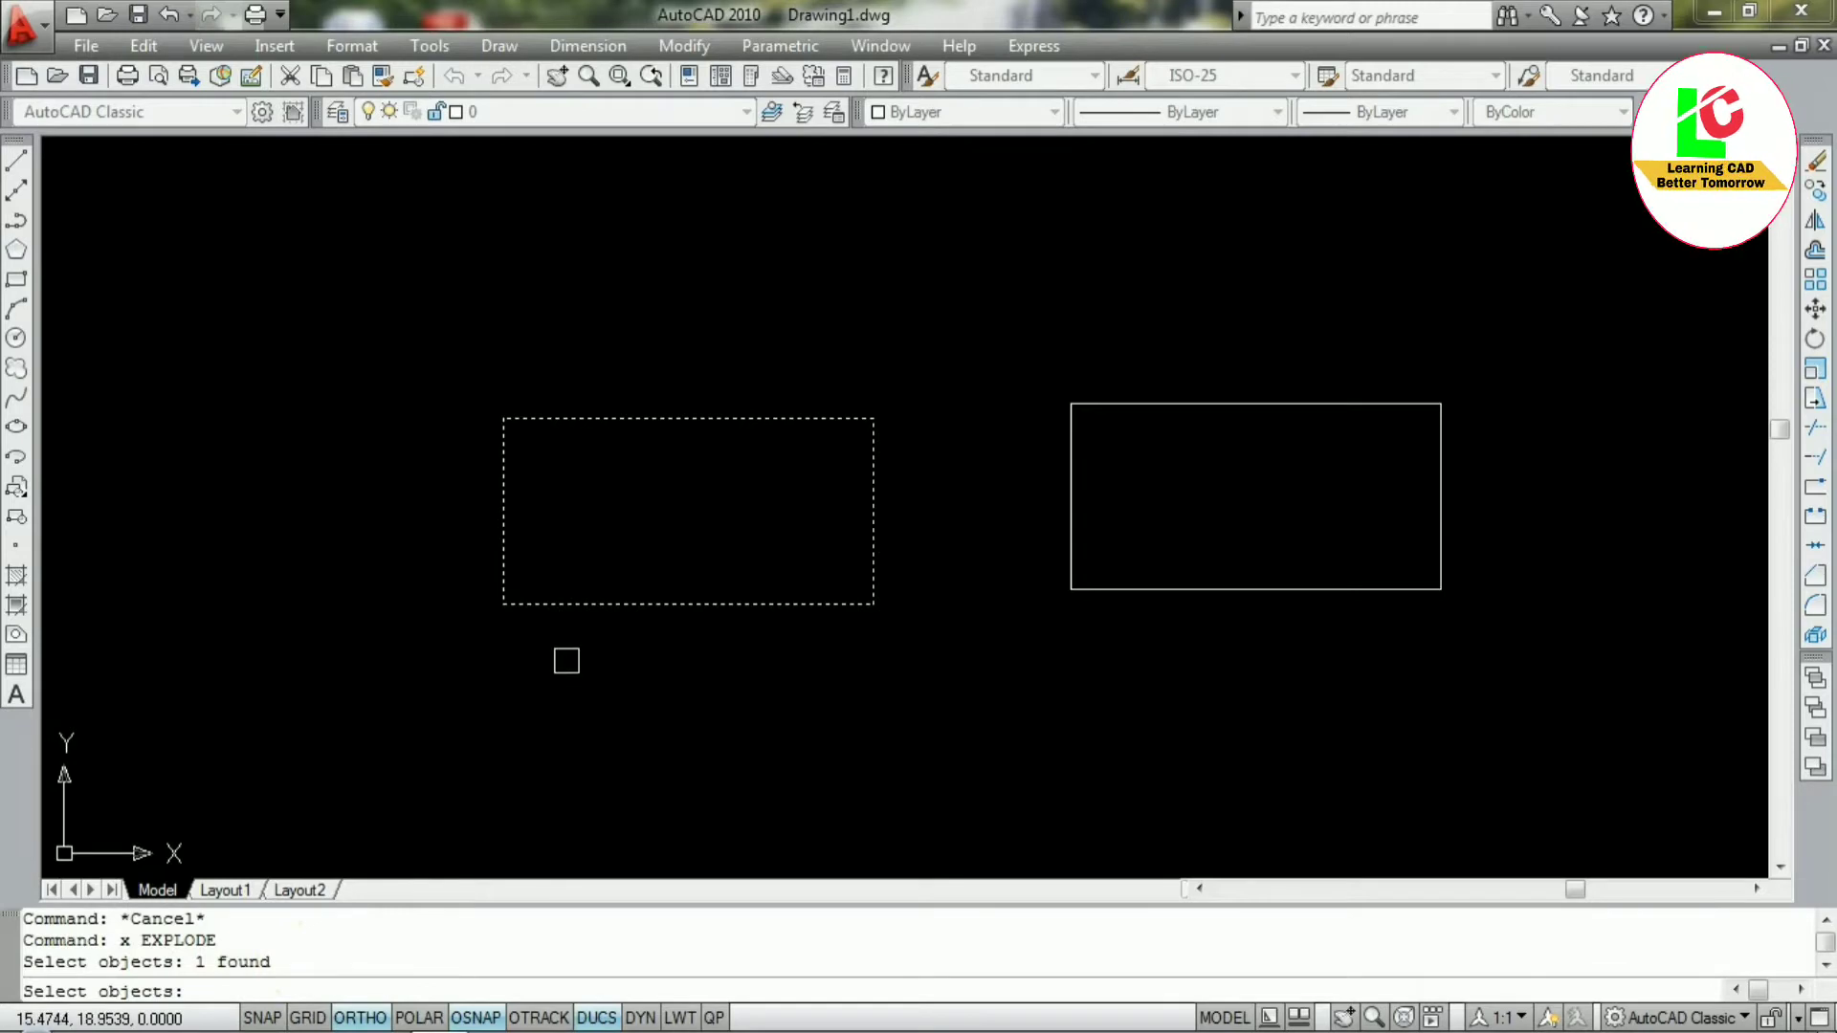
{"action": "key", "text": "Return"}
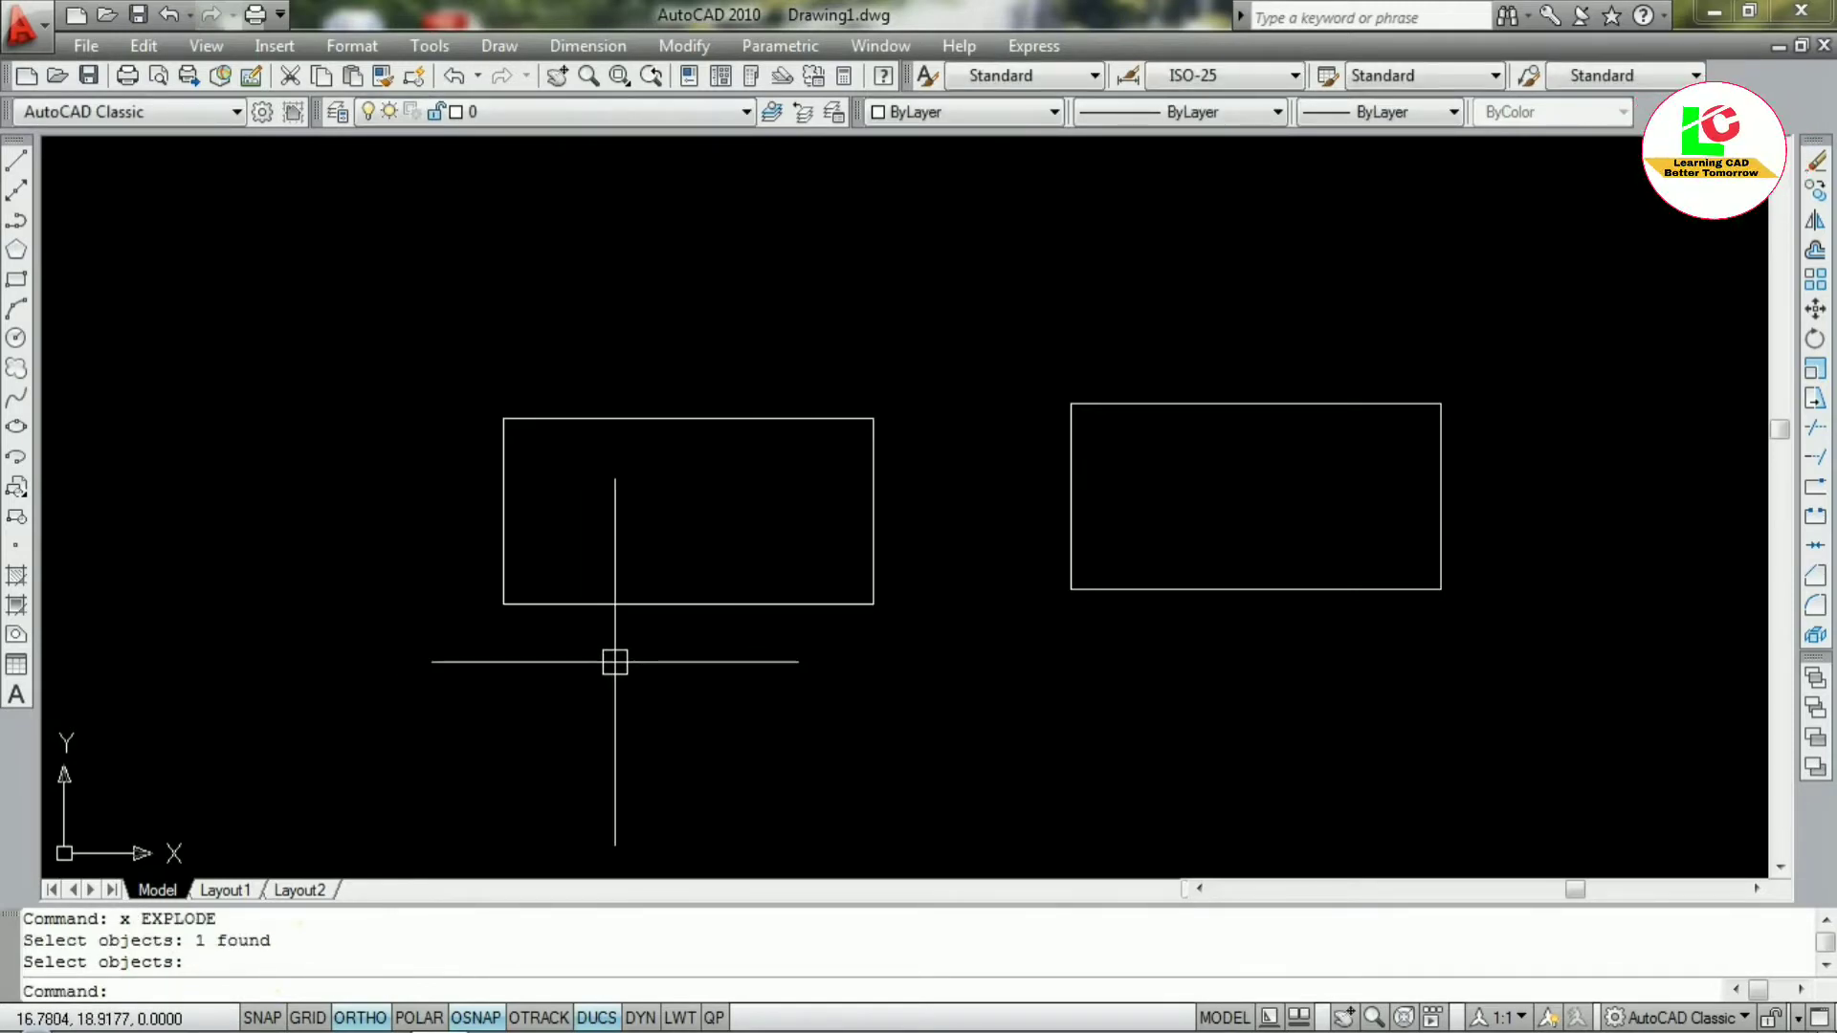
Select the four sides of the exploded rectangle one by one to check that they are separate, and clear the selection
{"action": "left_click", "coordinate": [601, 603]}
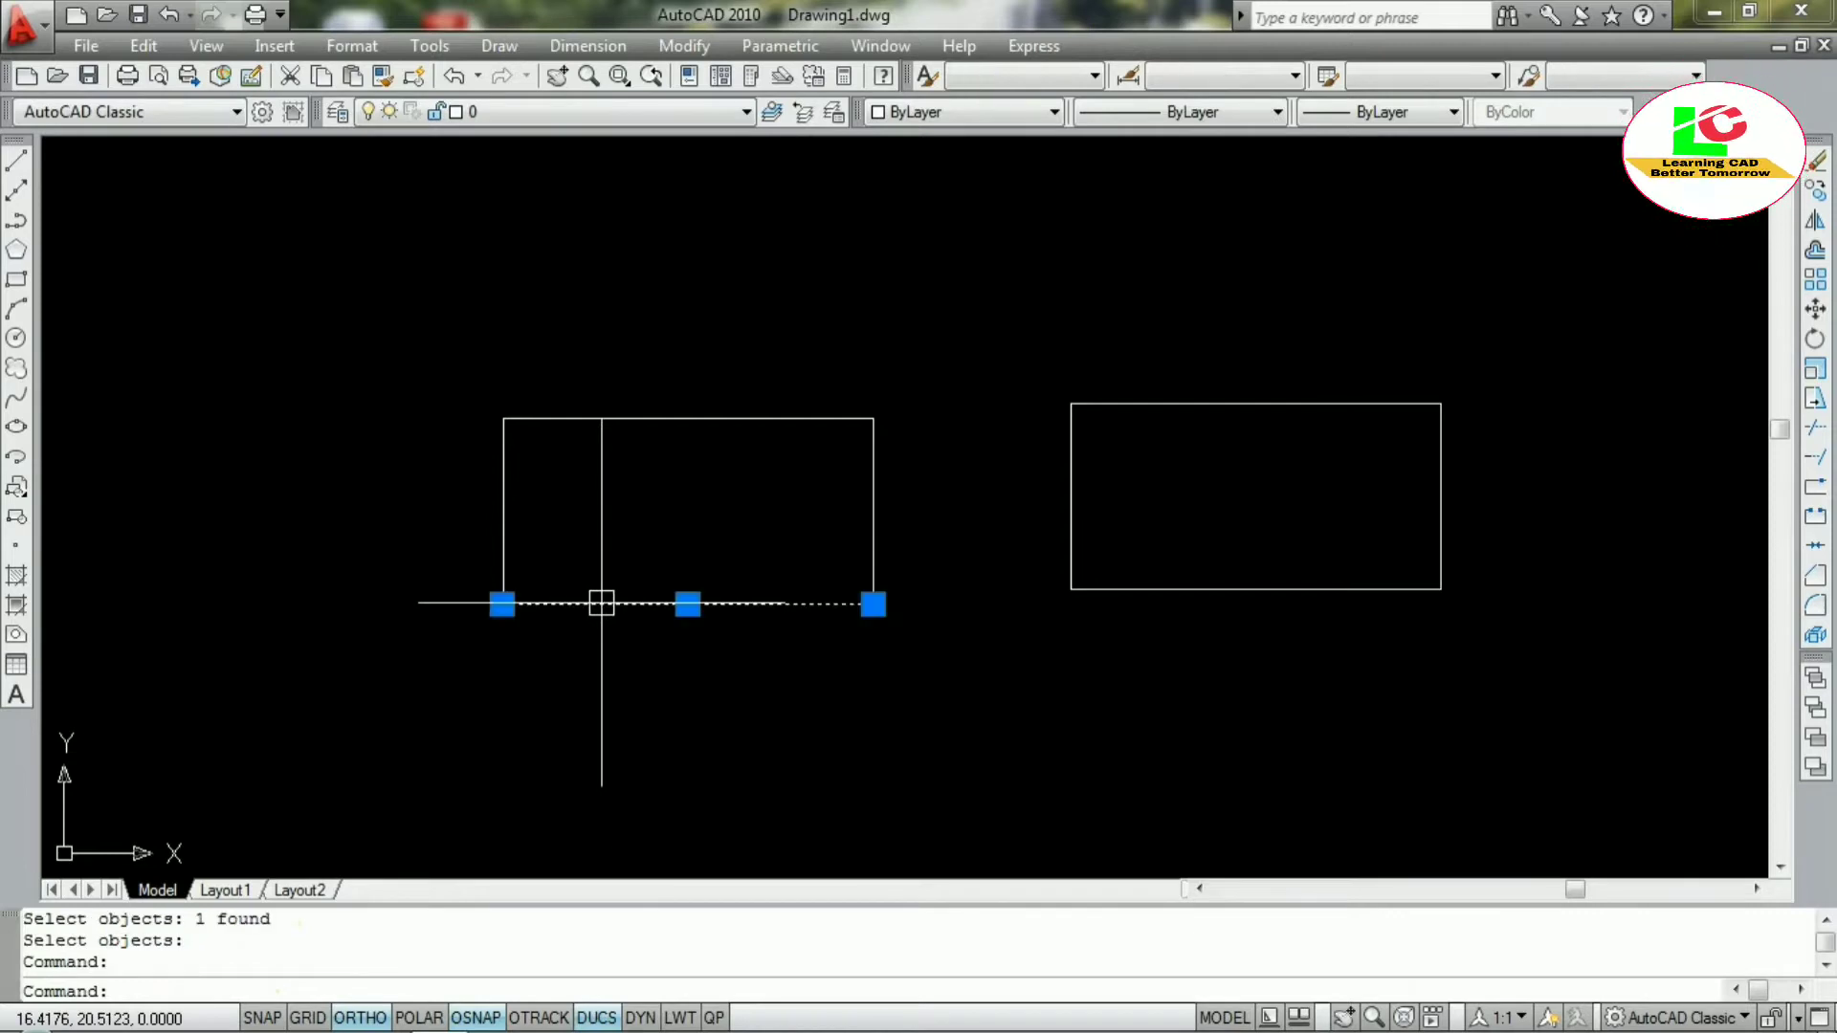
{"action": "left_click", "coordinate": [506, 534]}
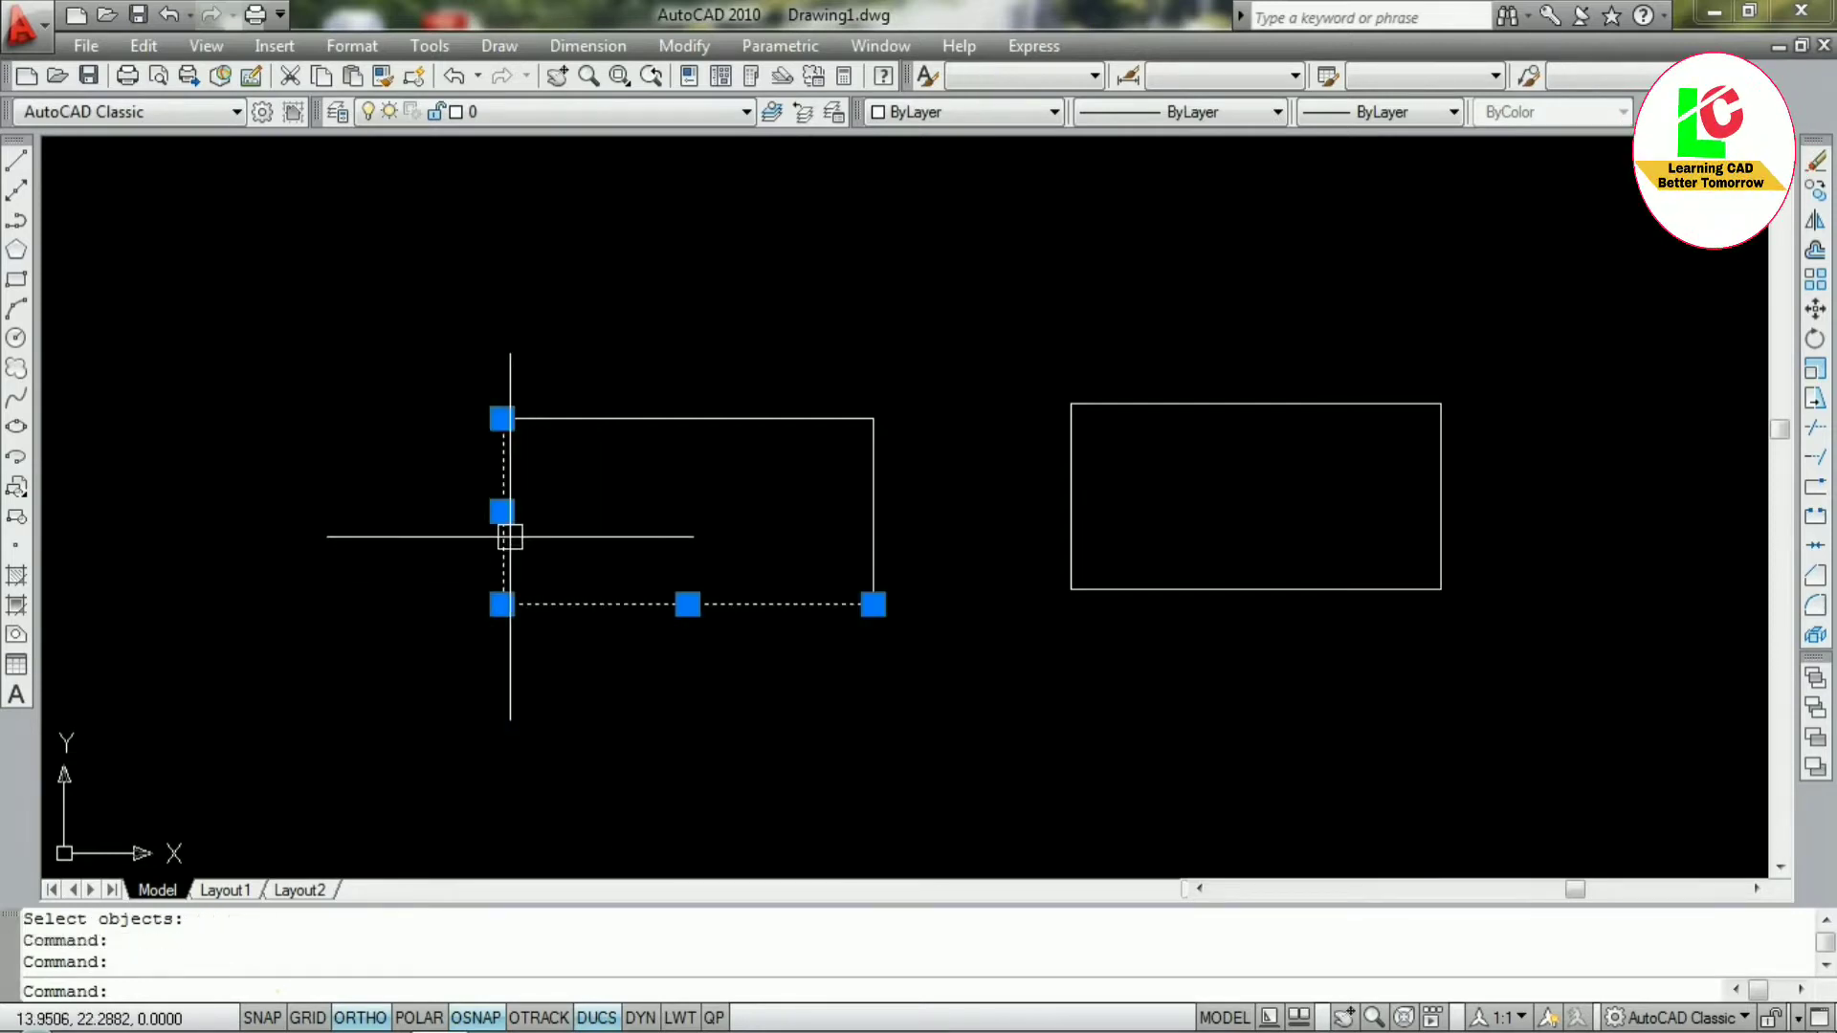
{"action": "left_click", "coordinate": [590, 419]}
{"action": "left_click", "coordinate": [872, 493]}
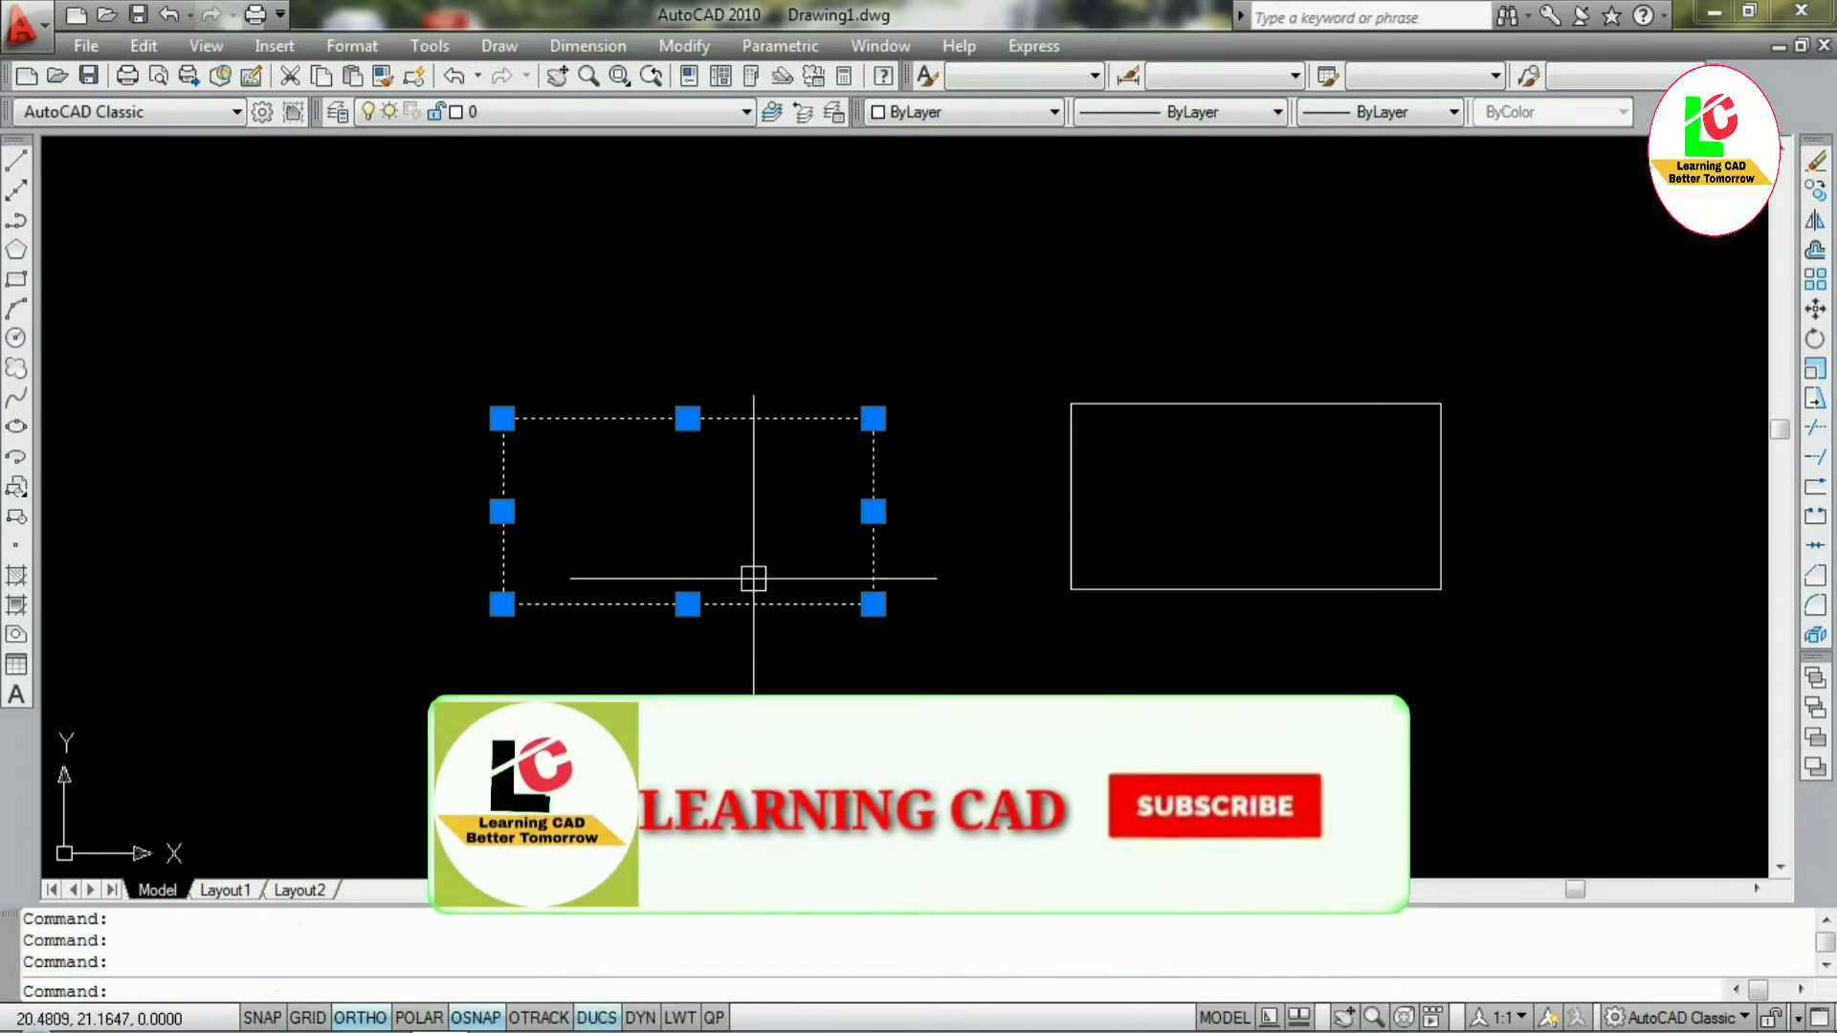
{"action": "key", "text": "Escape"}
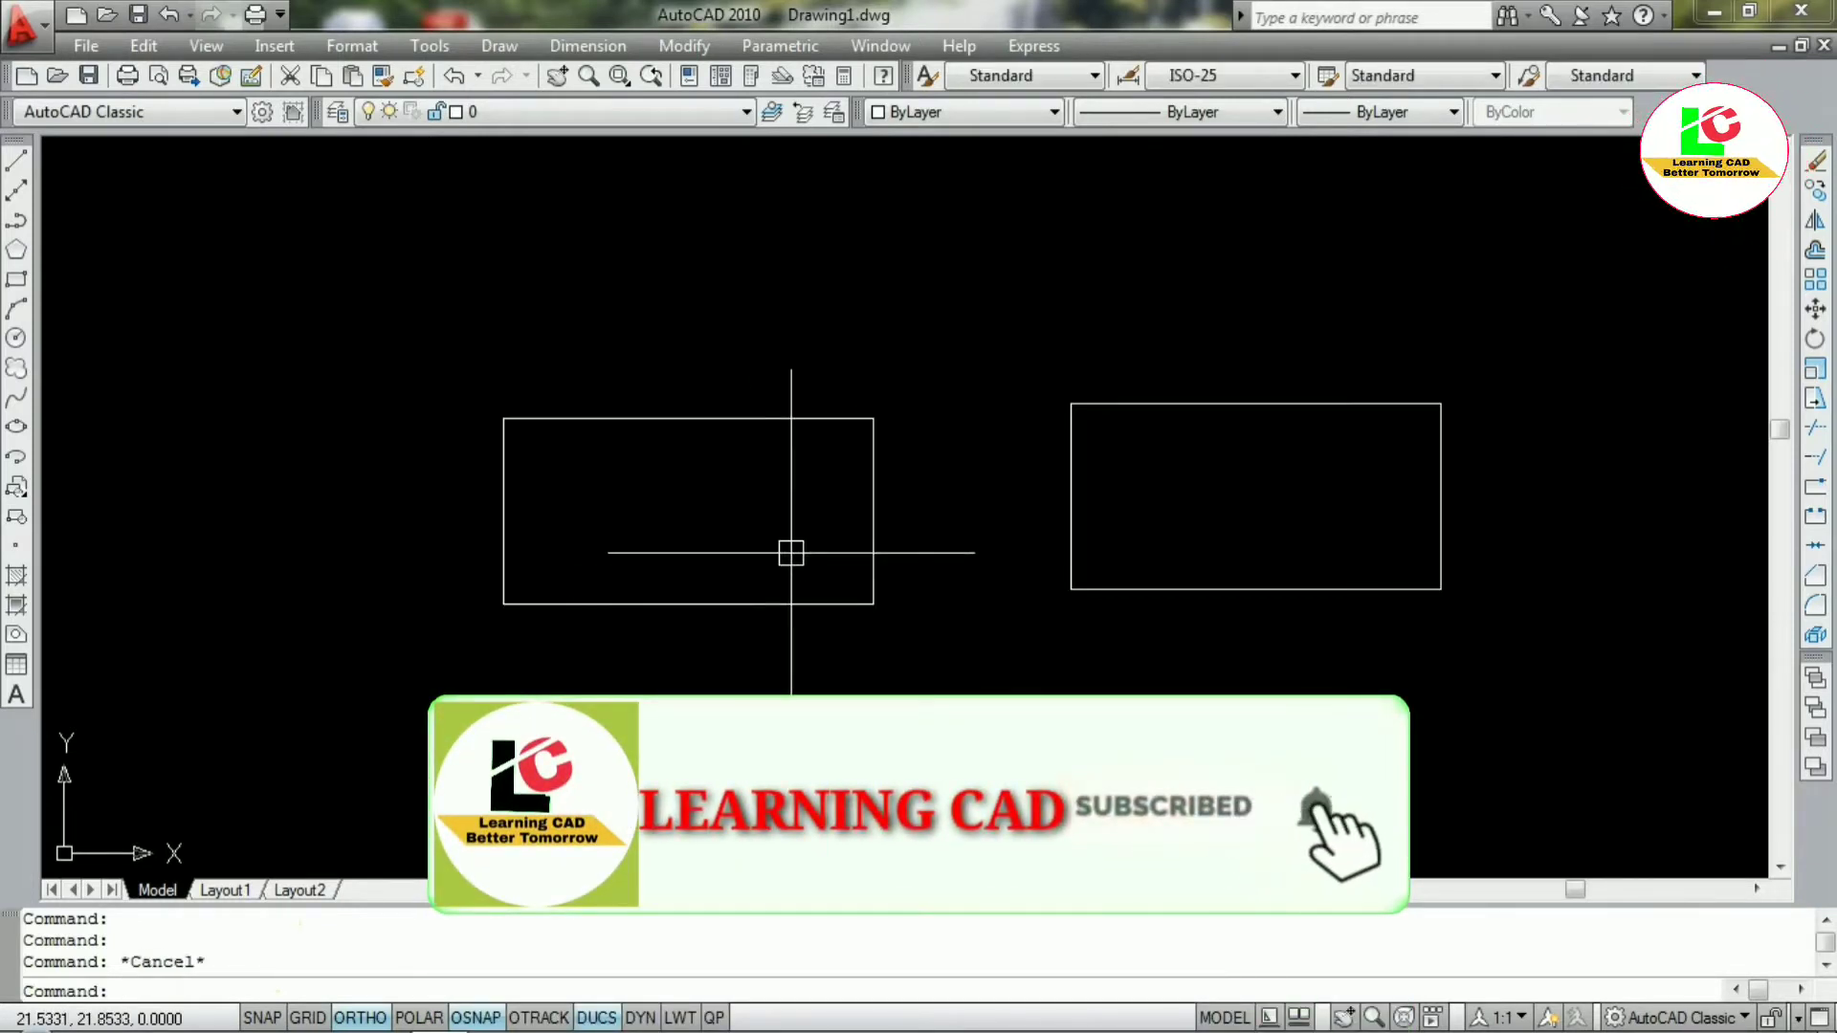
Draw a polyline of two connected semicircular arcs below the rectangles using the Arc option, and end the command
{"action": "scroll", "coordinate": [752, 536], "scroll_direction": "down", "scroll_amount": 4}
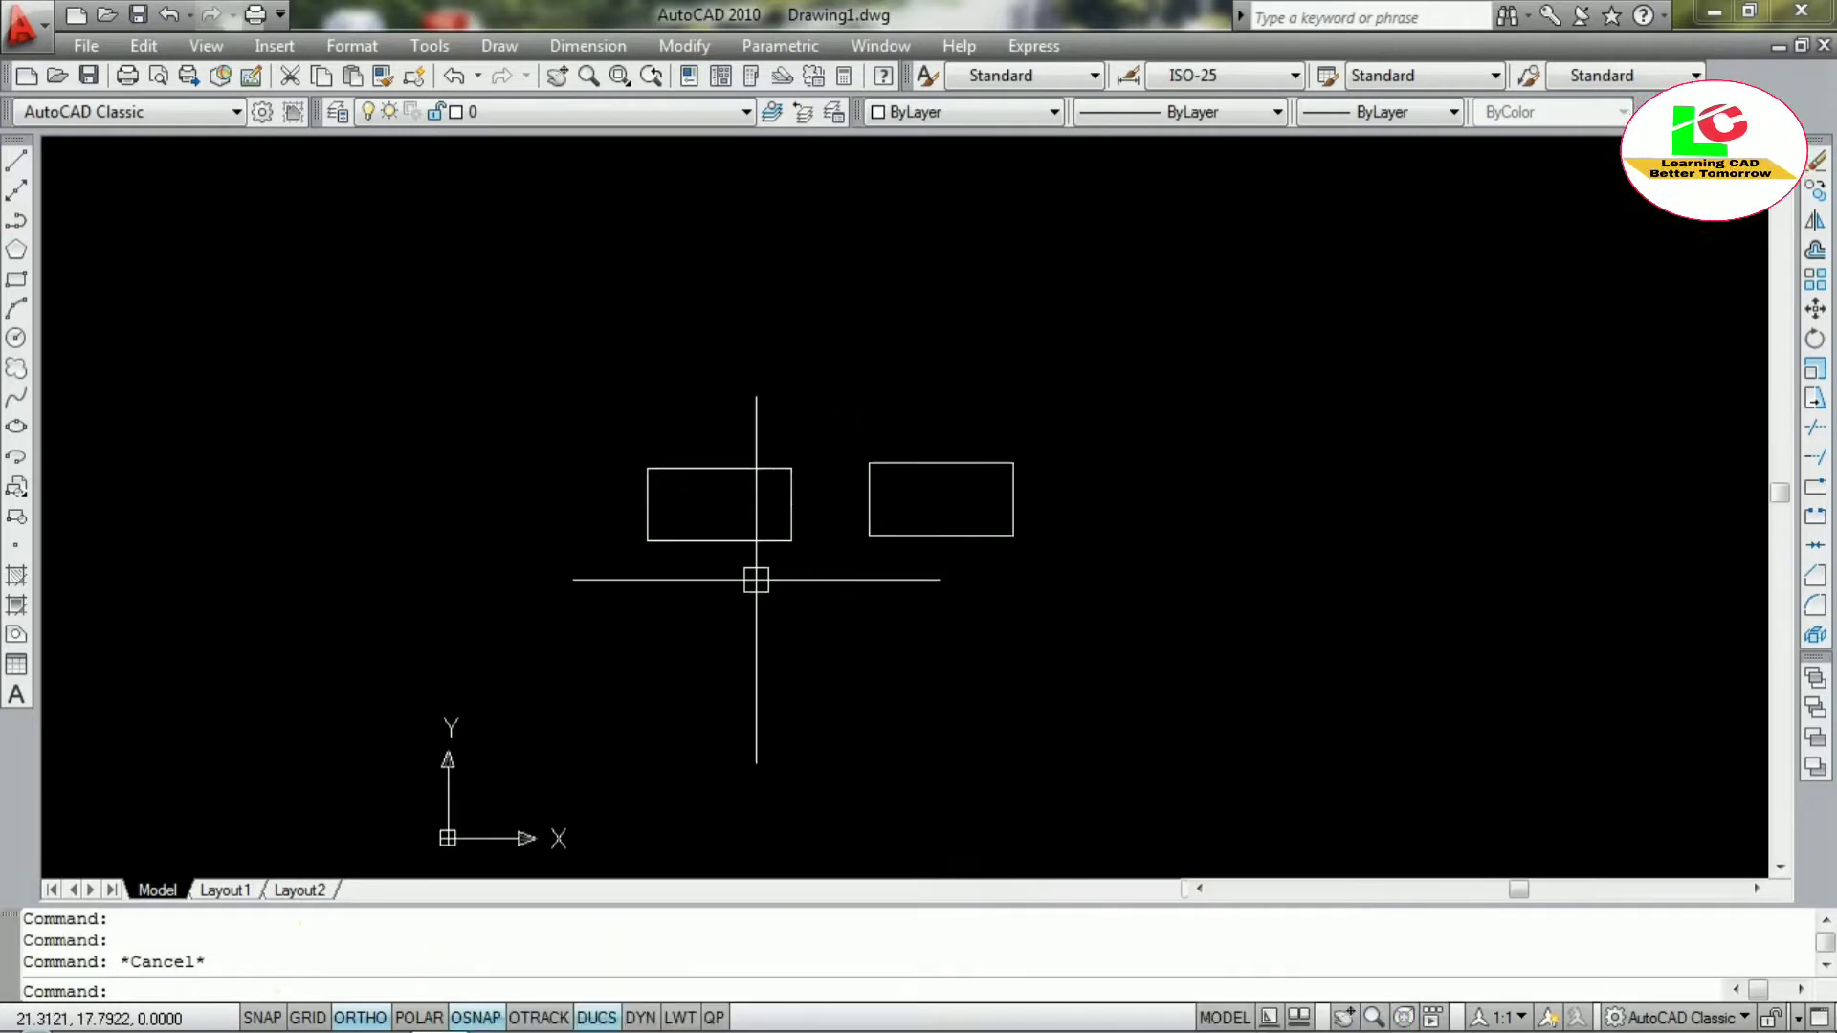
{"action": "scroll", "coordinate": [733, 622], "scroll_direction": "up", "scroll_amount": 3}
{"action": "key", "text": "Escape"}
{"action": "key", "text": "Escape"}
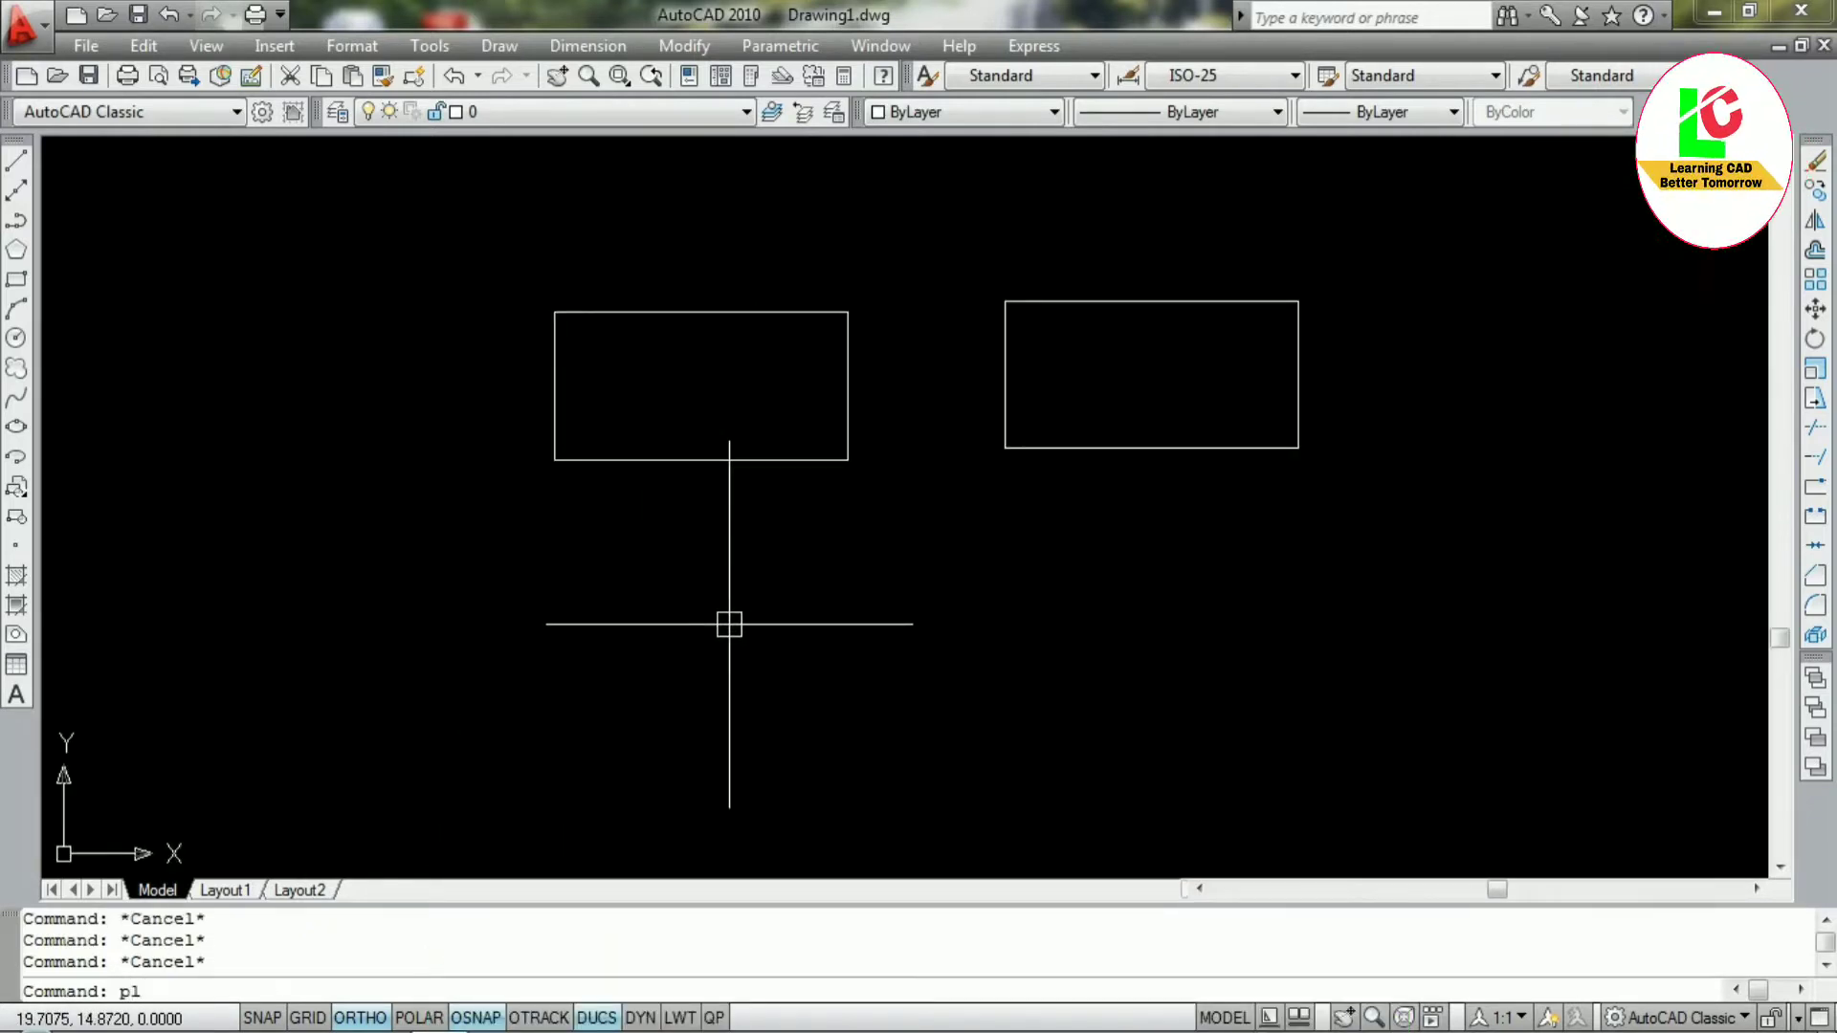
{"action": "type", "text": "pl"}
{"action": "key", "text": "Return"}
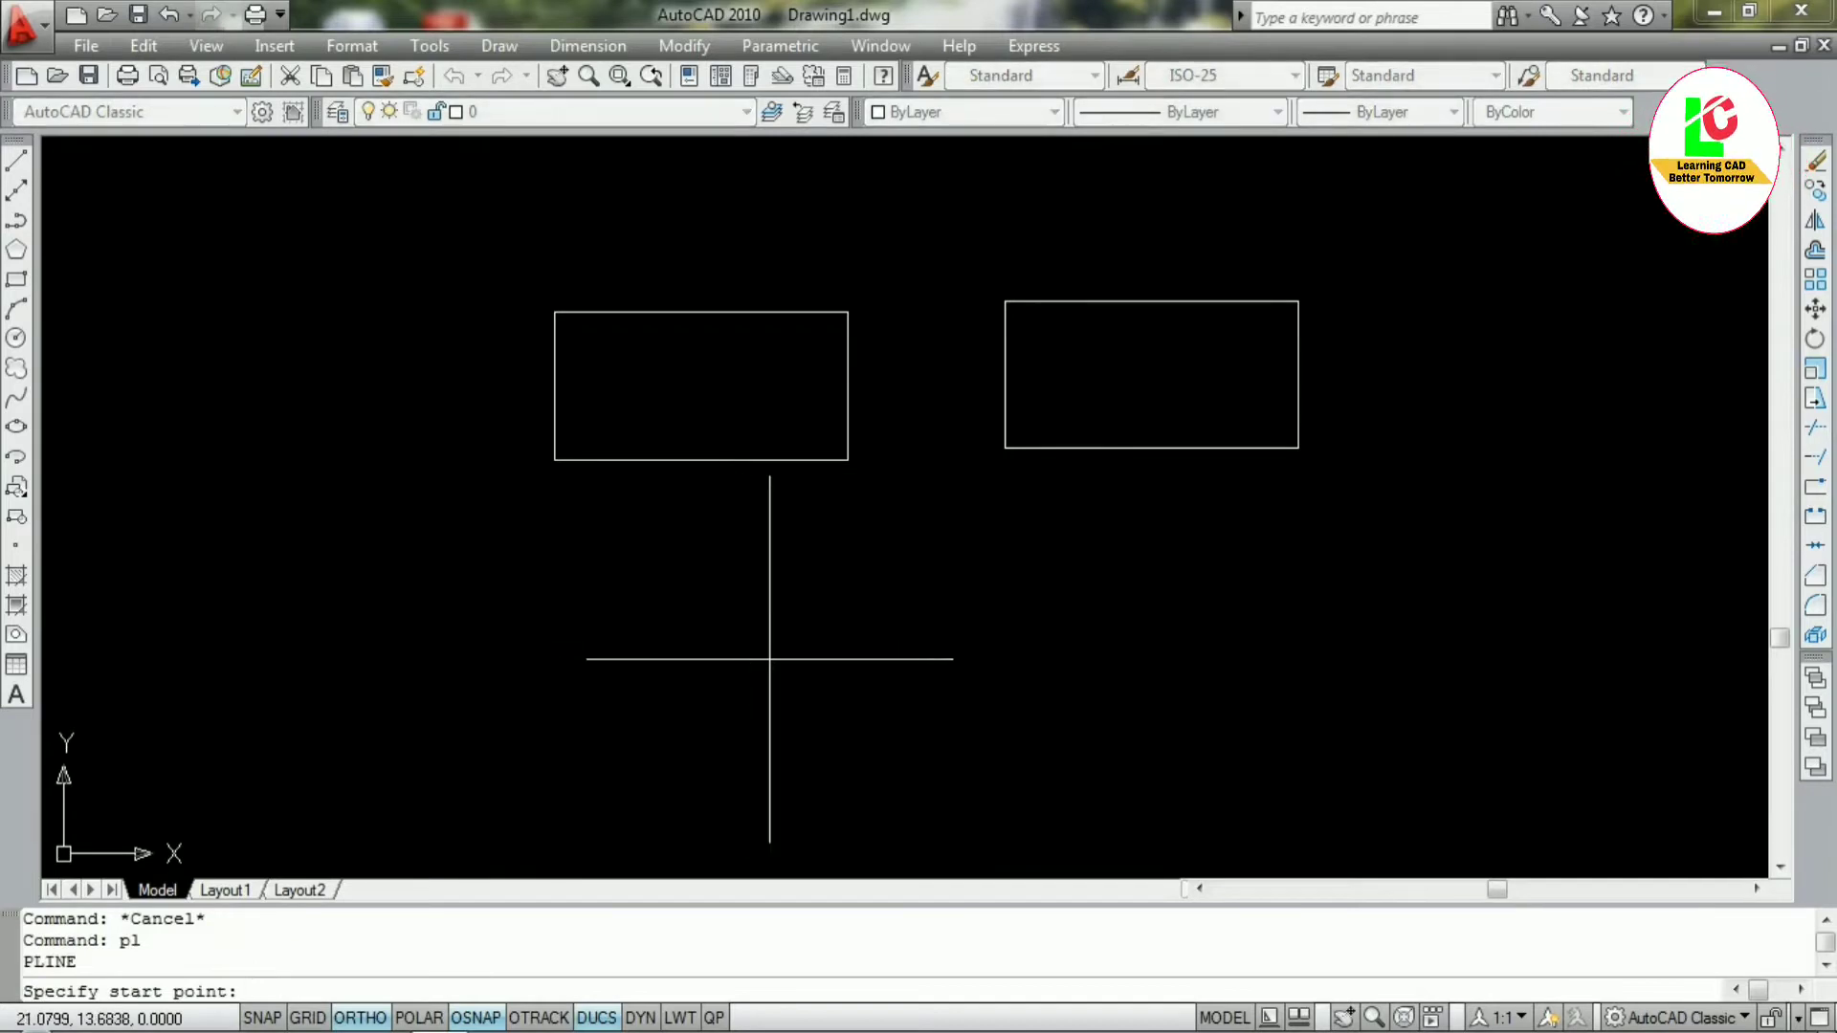
{"action": "left_click", "coordinate": [625, 649]}
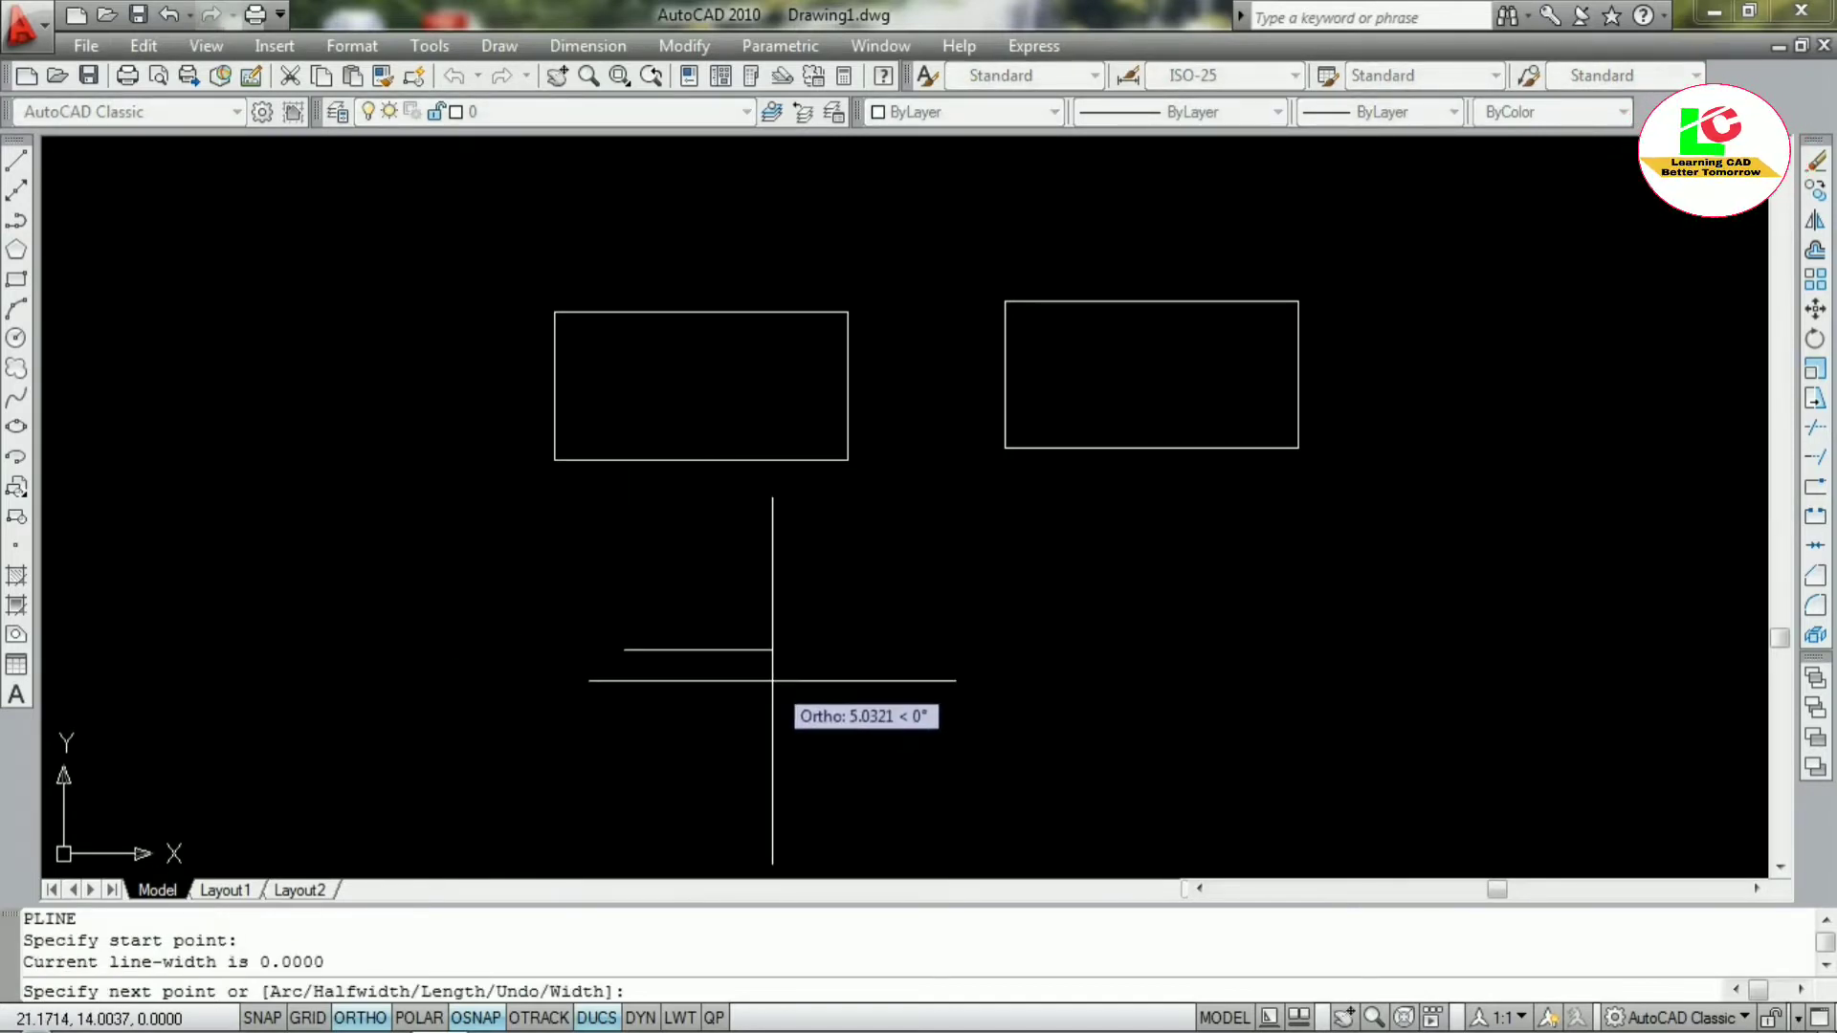
{"action": "scroll", "coordinate": [771, 669], "scroll_direction": "down", "scroll_amount": 3}
{"action": "scroll", "coordinate": [743, 680], "scroll_direction": "up", "scroll_amount": 2}
{"action": "scroll", "coordinate": [742, 640], "scroll_direction": "up", "scroll_amount": 3}
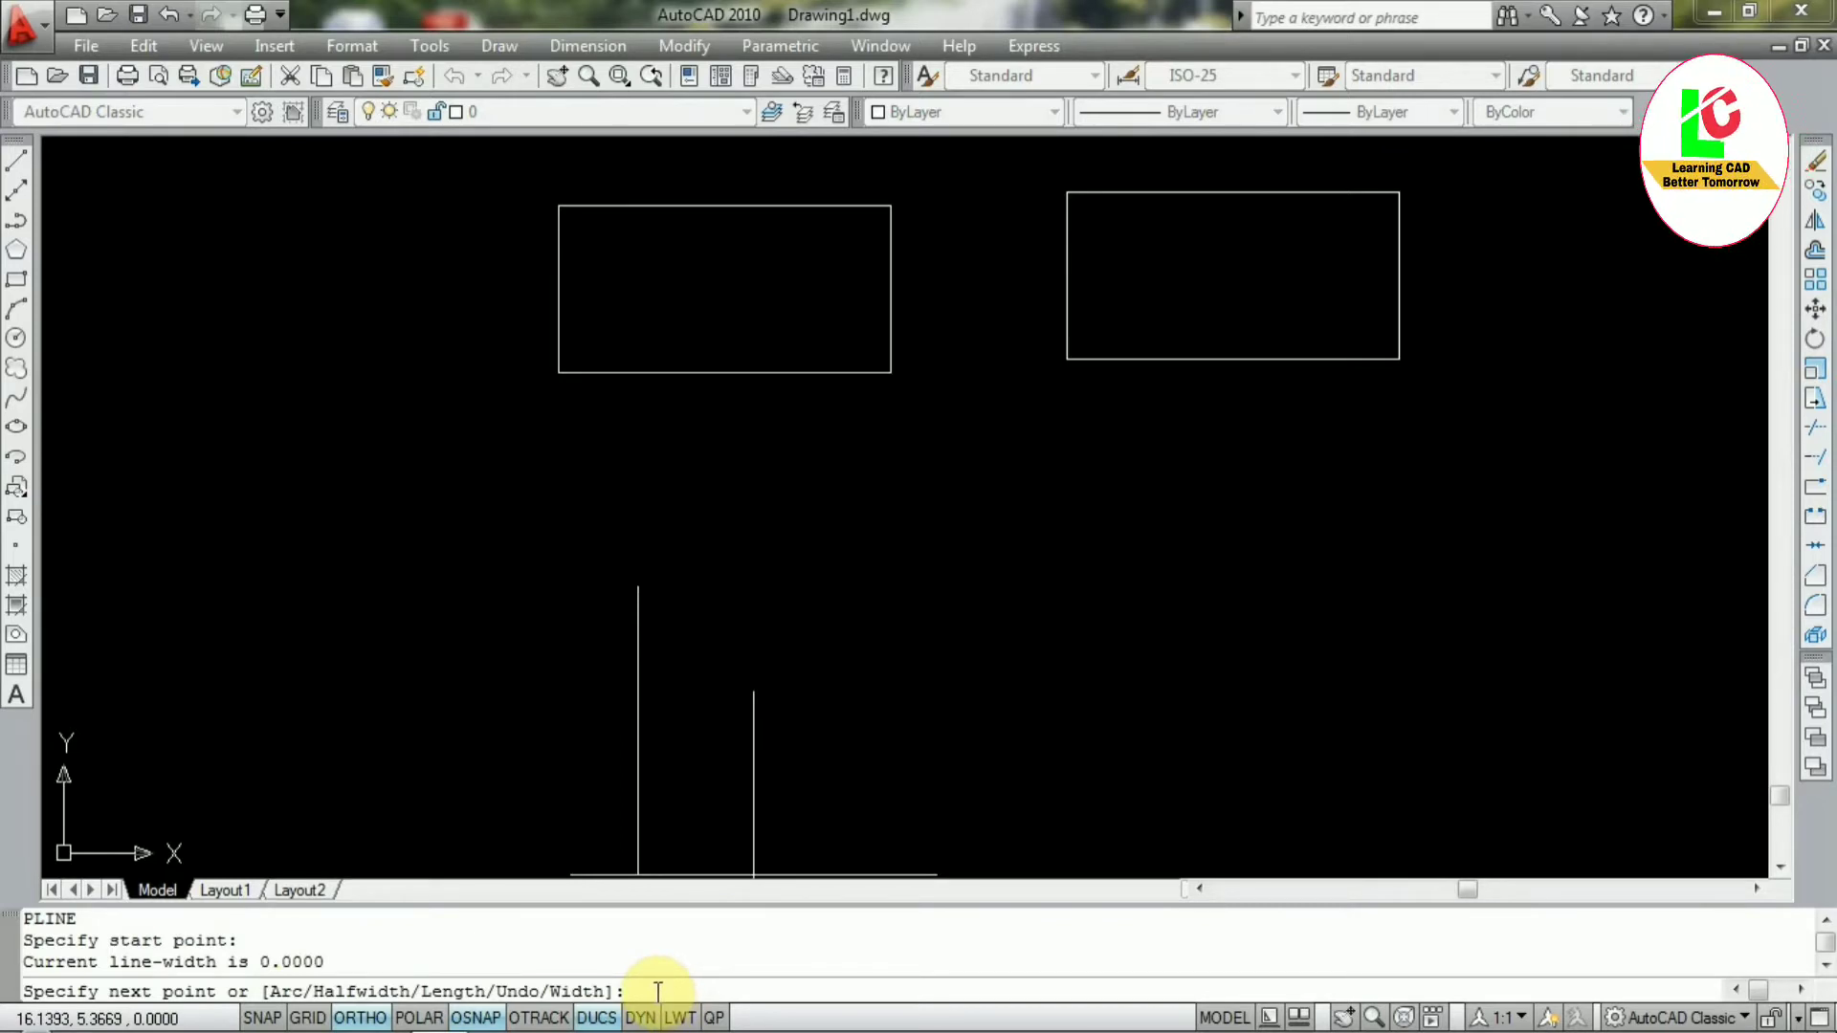
{"action": "key", "text": "Return"}
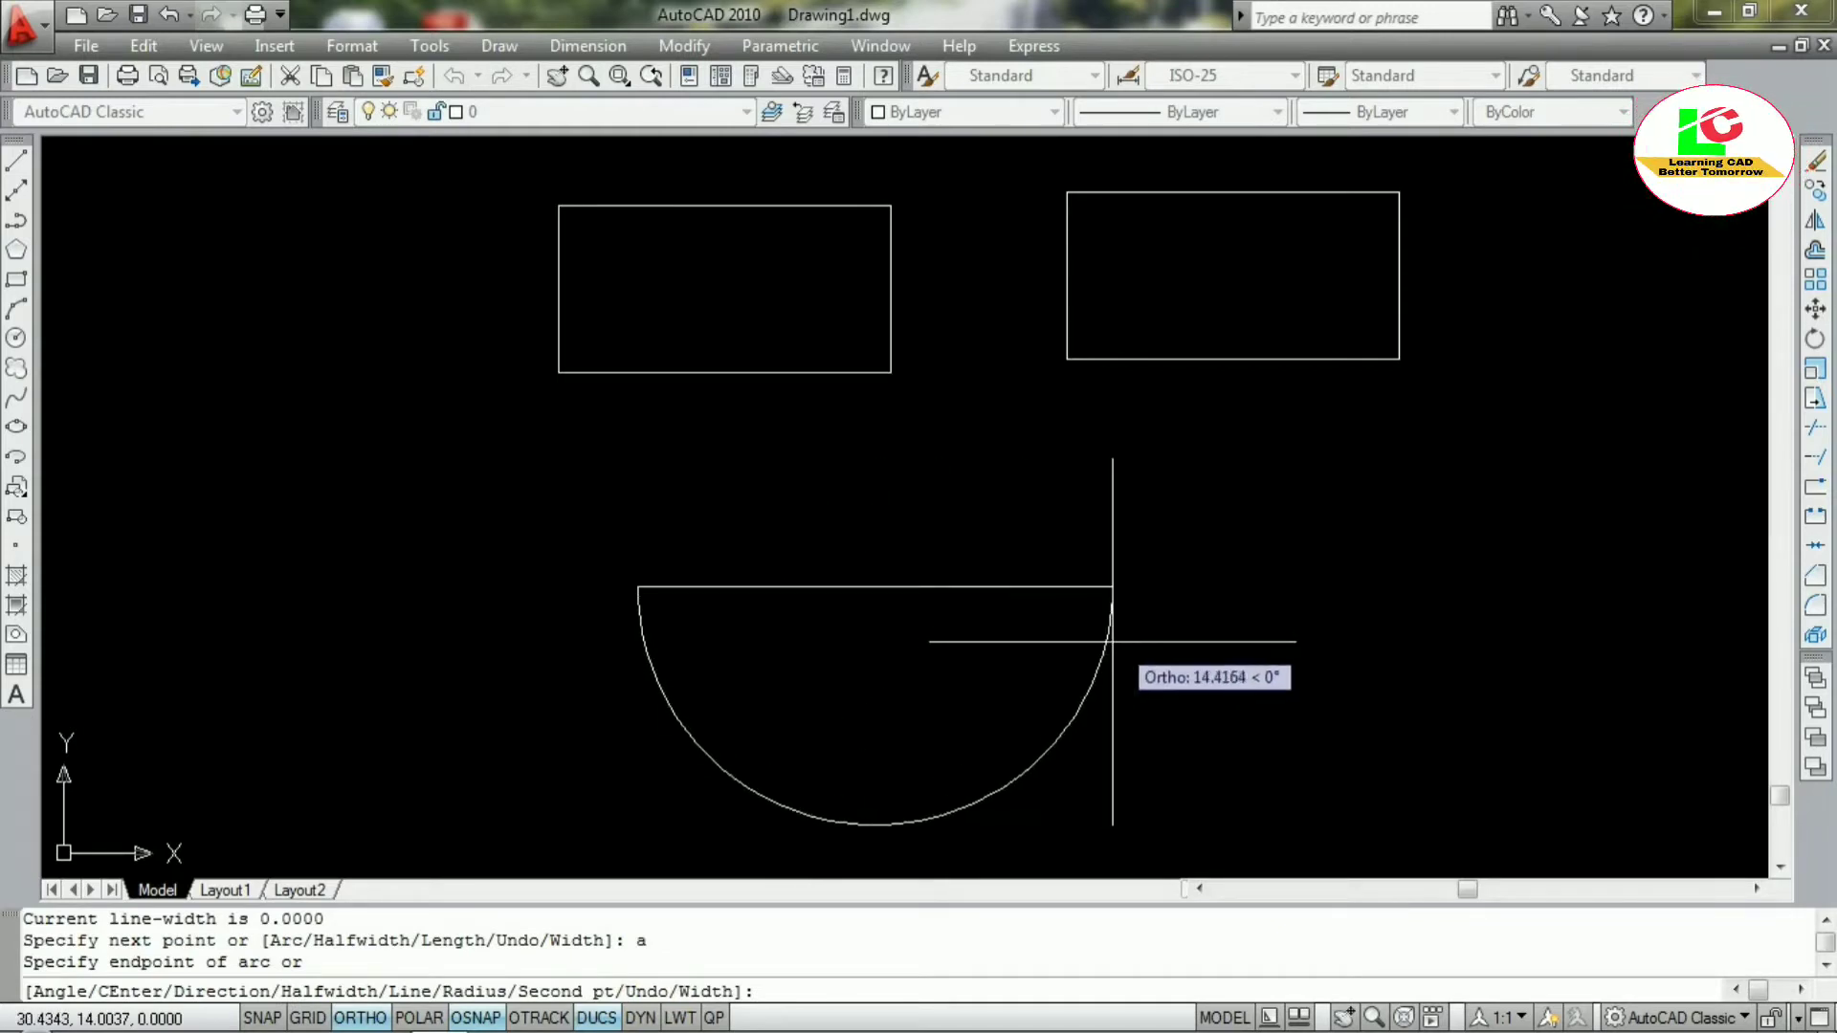
{"action": "left_click", "coordinate": [1046, 627]}
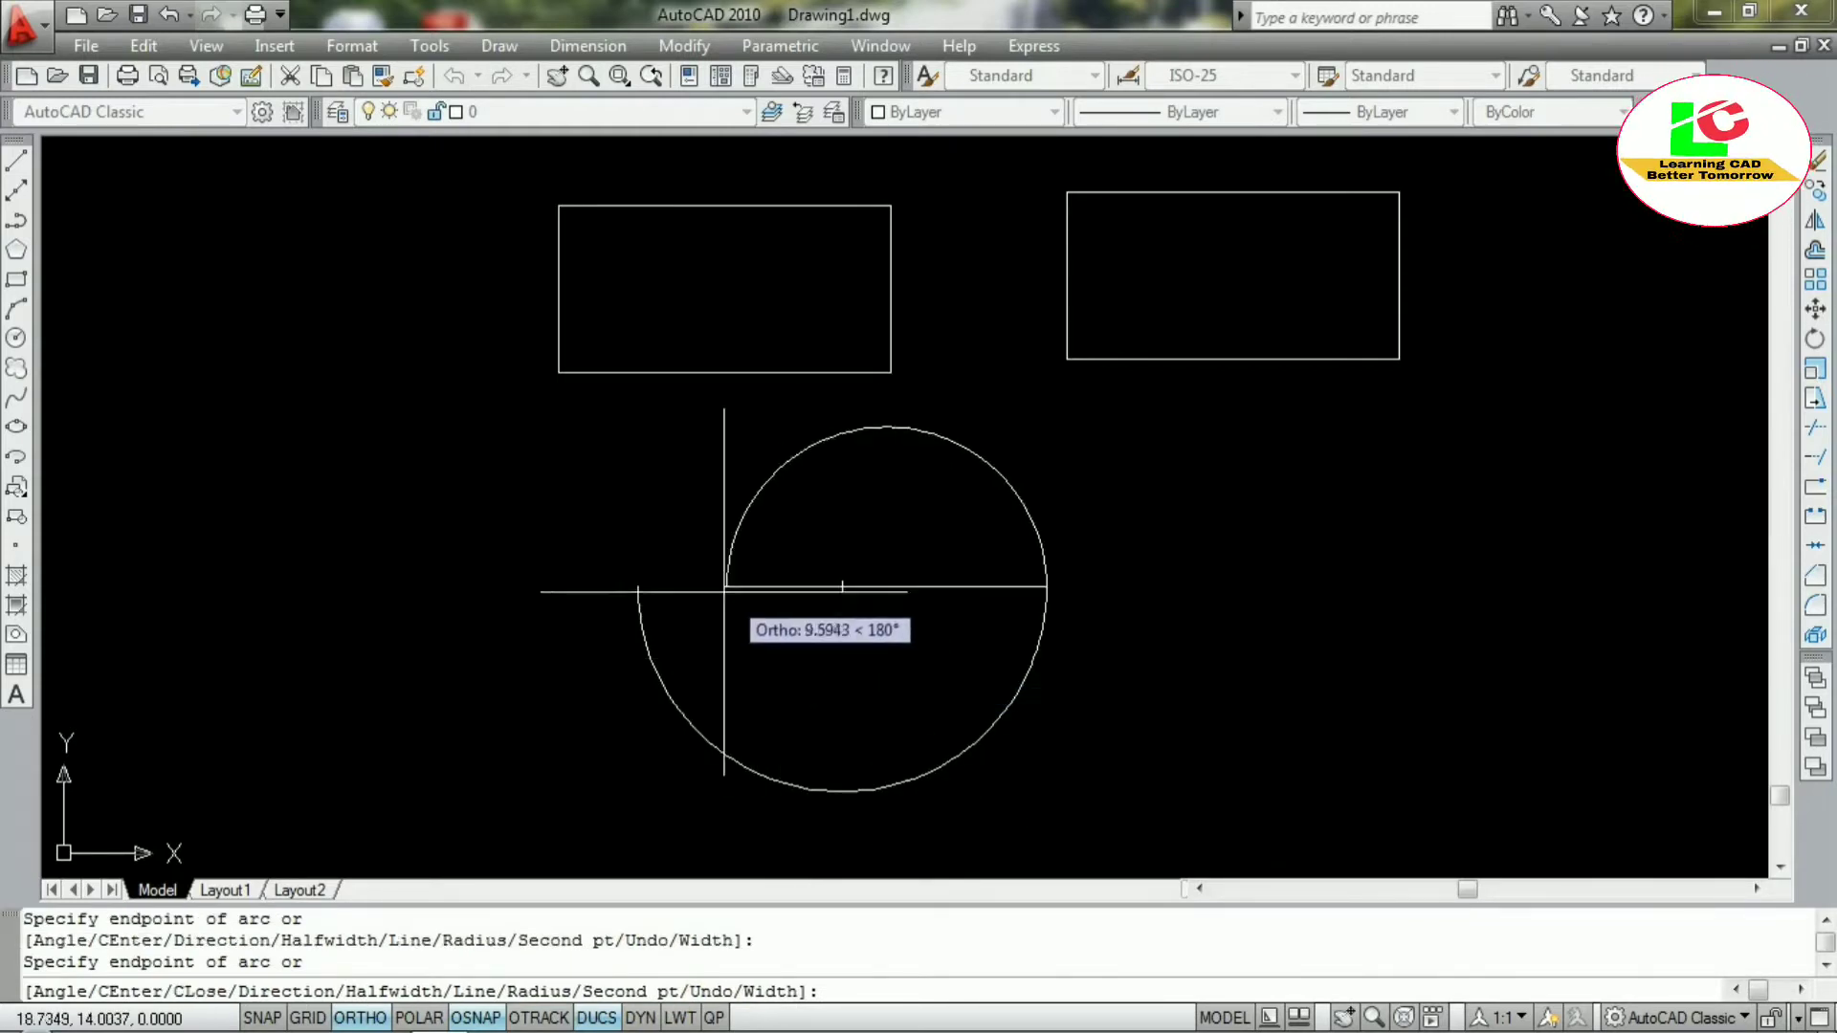
{"action": "left_click", "coordinate": [827, 565]}
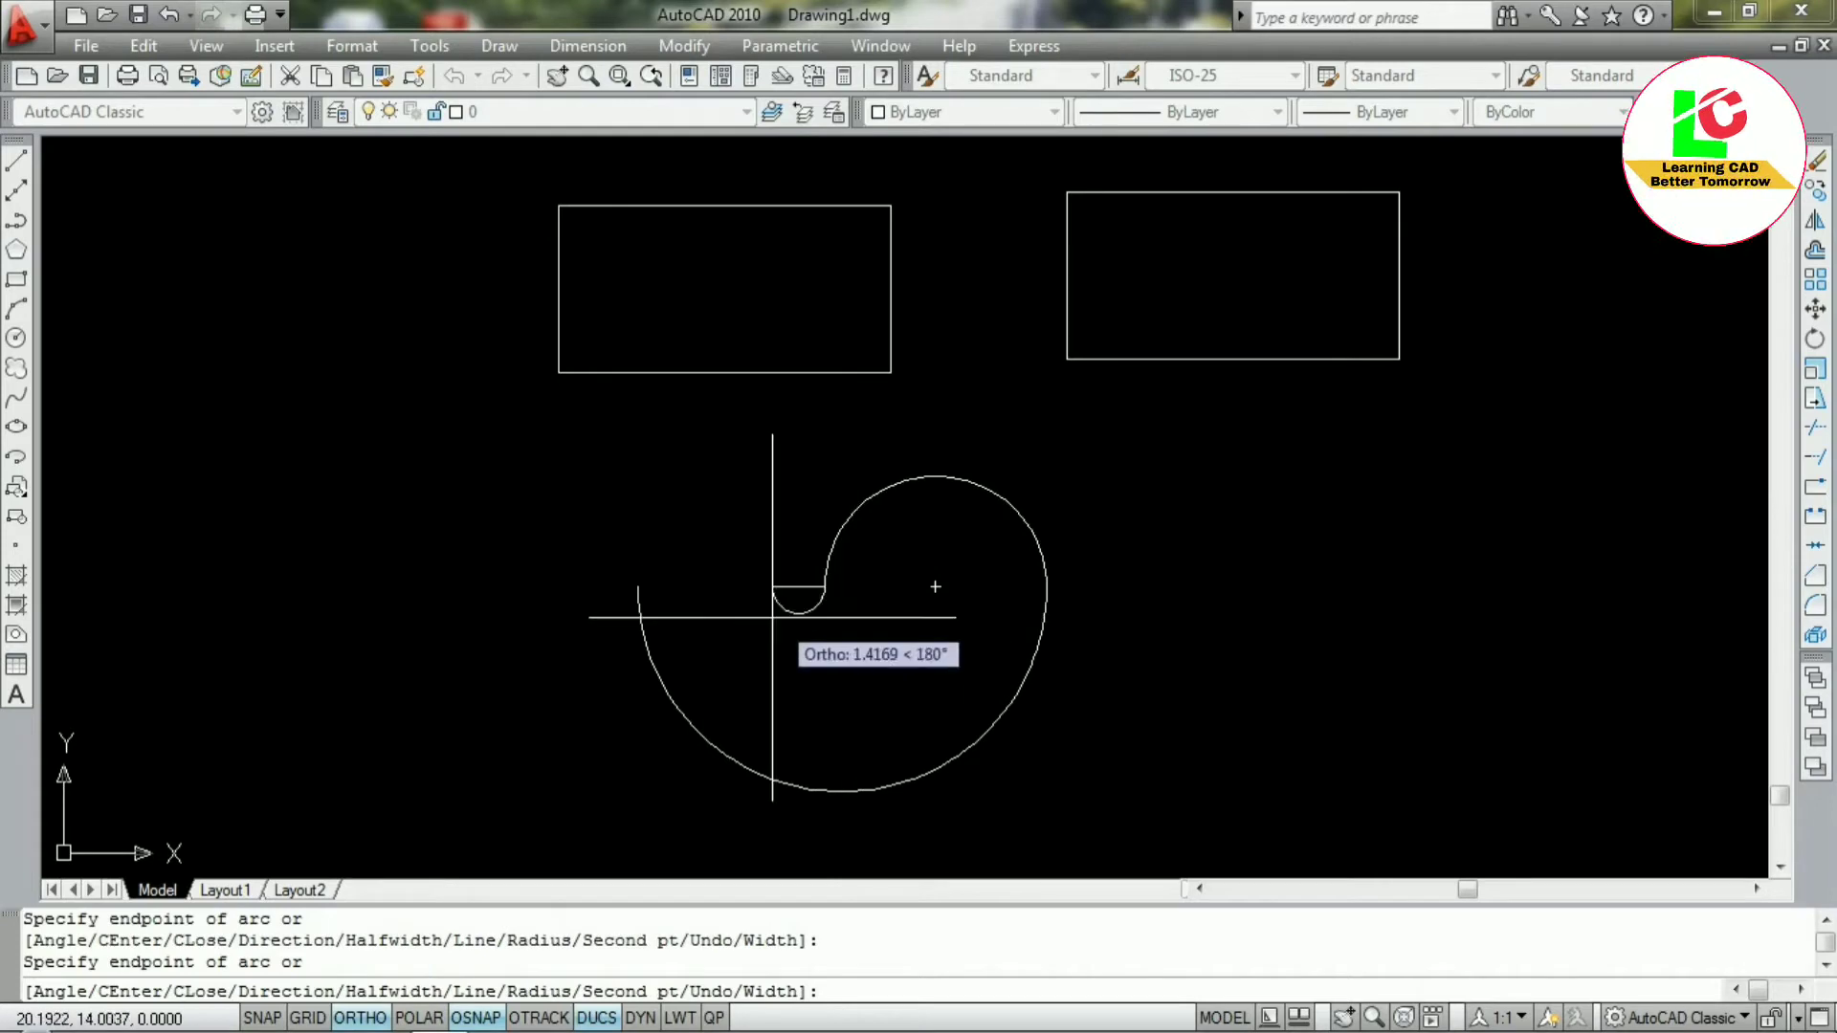
{"action": "key", "text": "Escape"}
Select the two-arc polyline below the rectangles and erase it
{"action": "scroll", "coordinate": [819, 477], "scroll_direction": "down", "scroll_amount": 4}
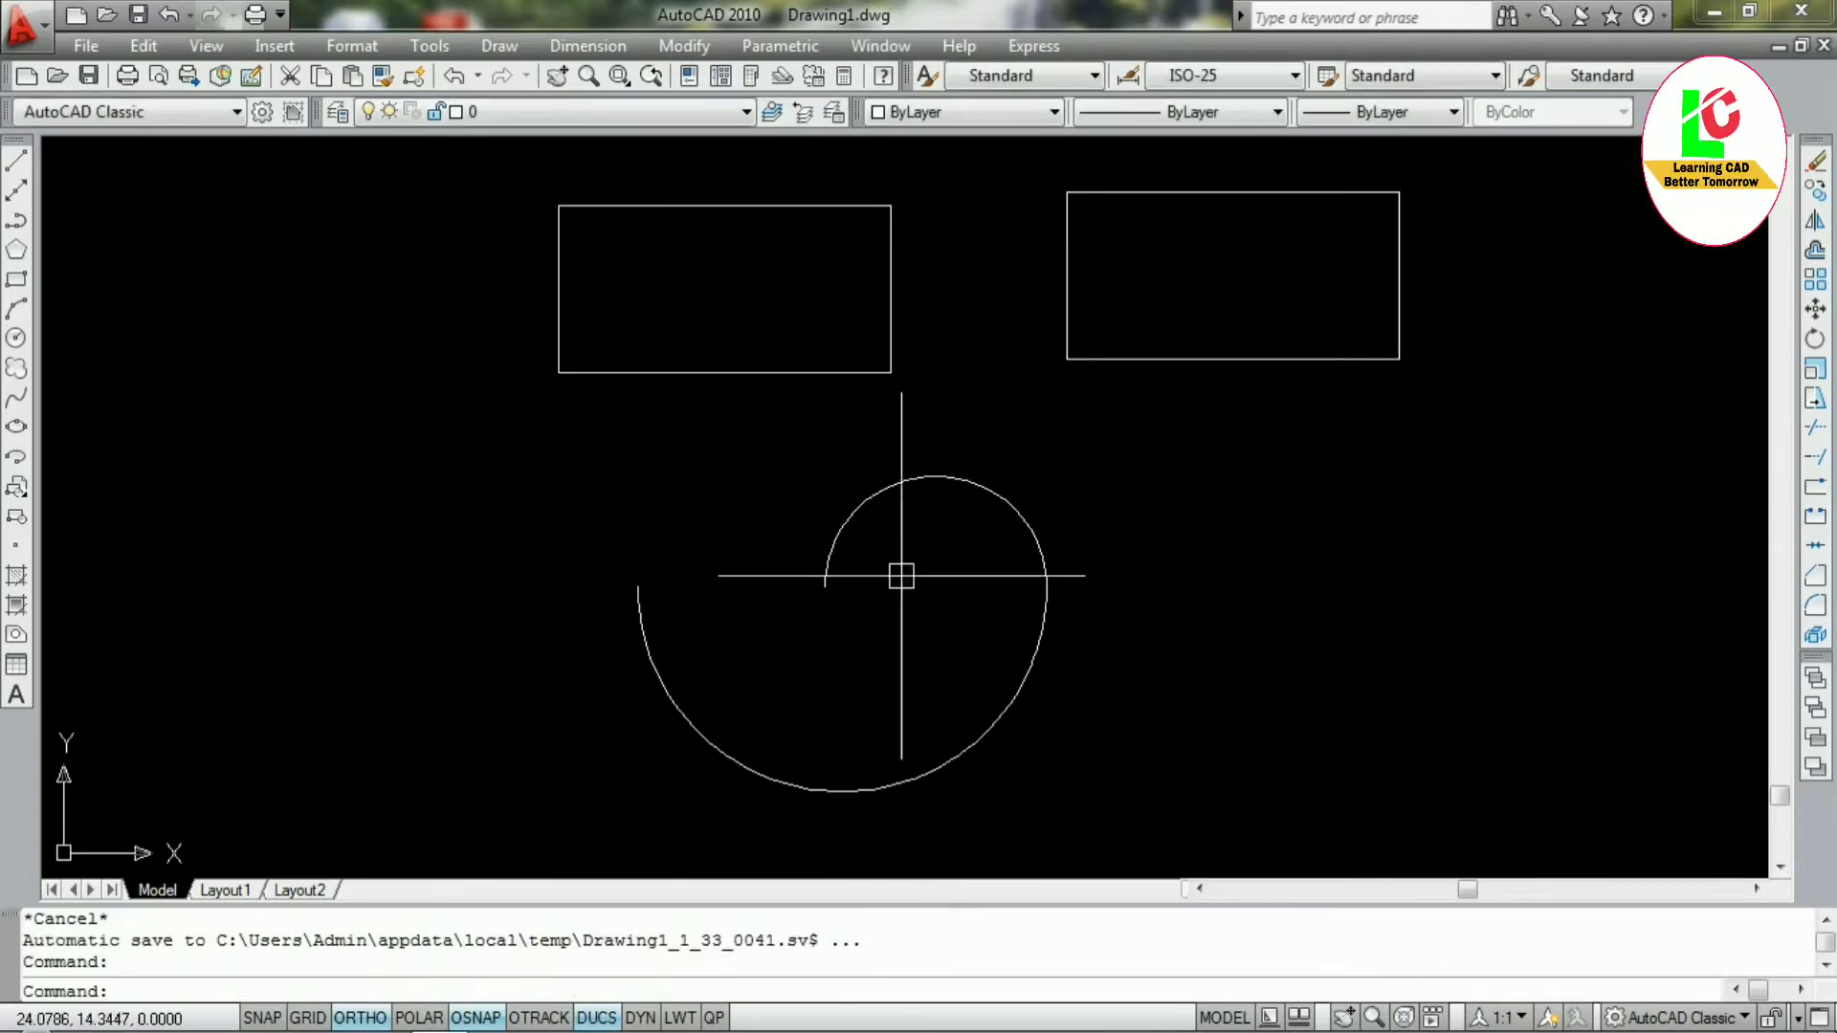
{"action": "scroll", "coordinate": [854, 583], "scroll_direction": "up", "scroll_amount": 2}
{"action": "left_click", "coordinate": [925, 586]}
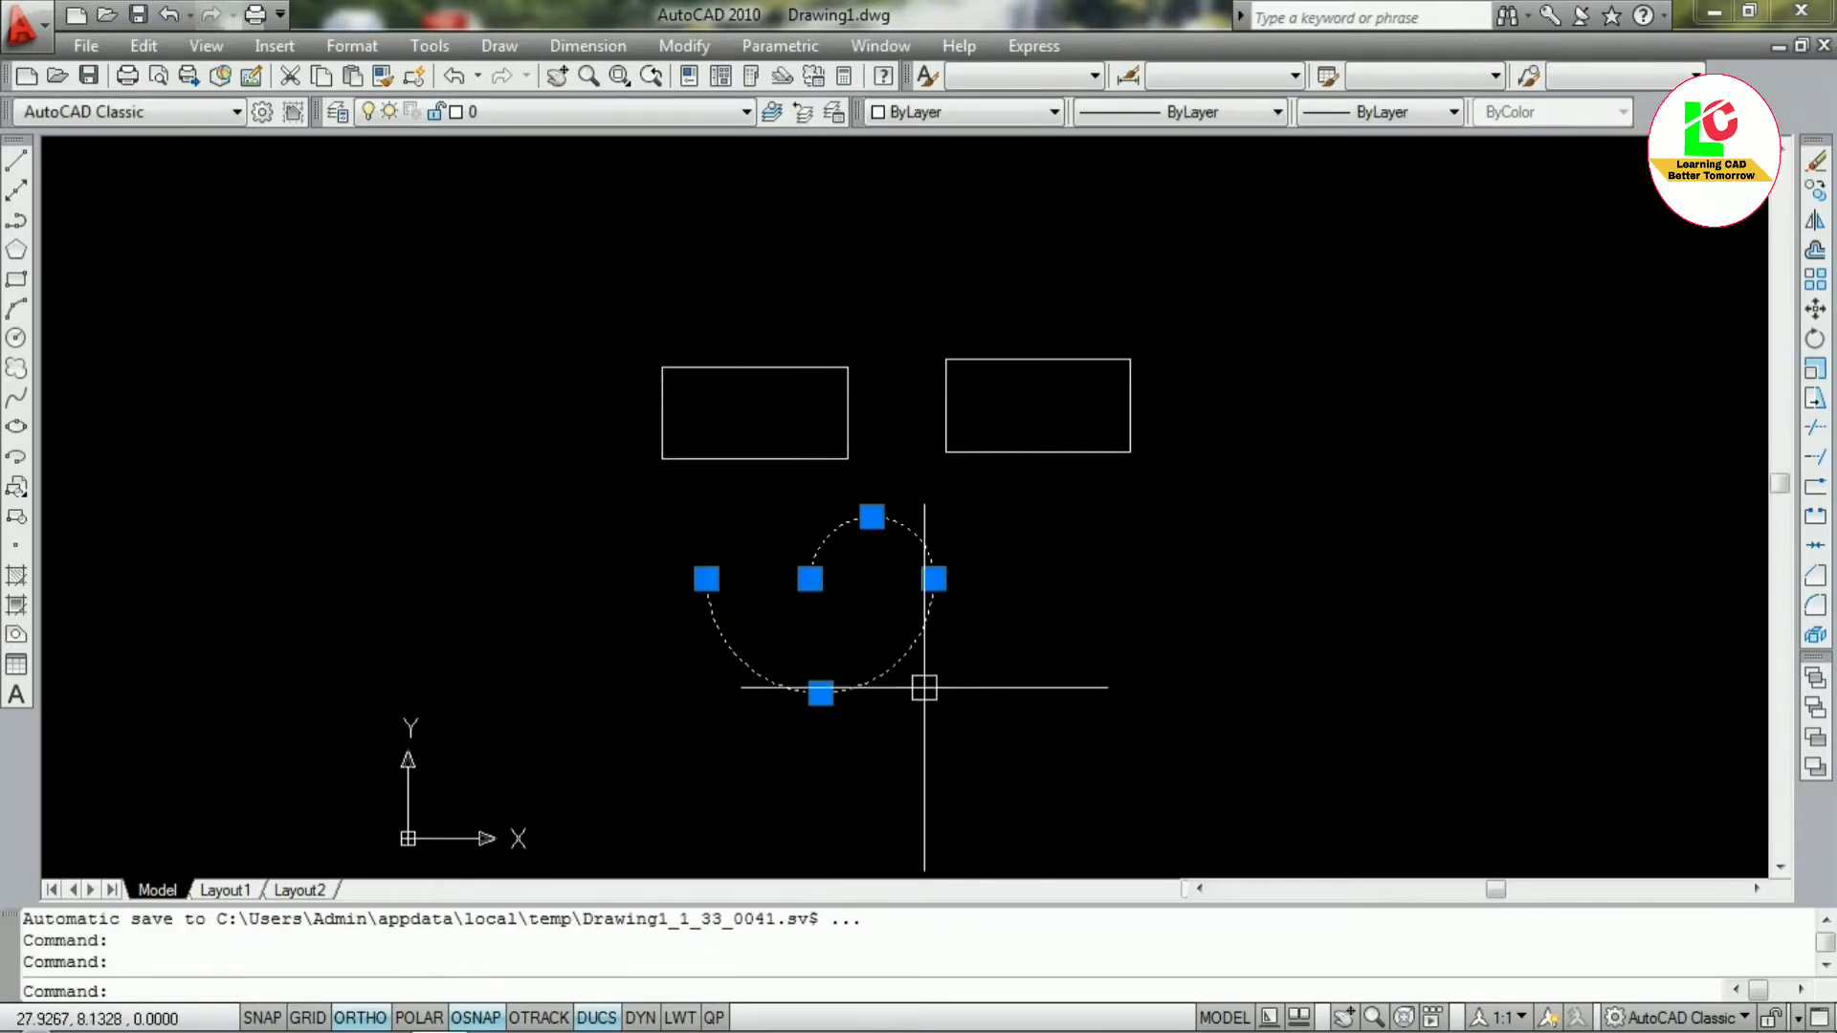
{"action": "key", "text": "Return"}
{"action": "key", "text": "Escape"}
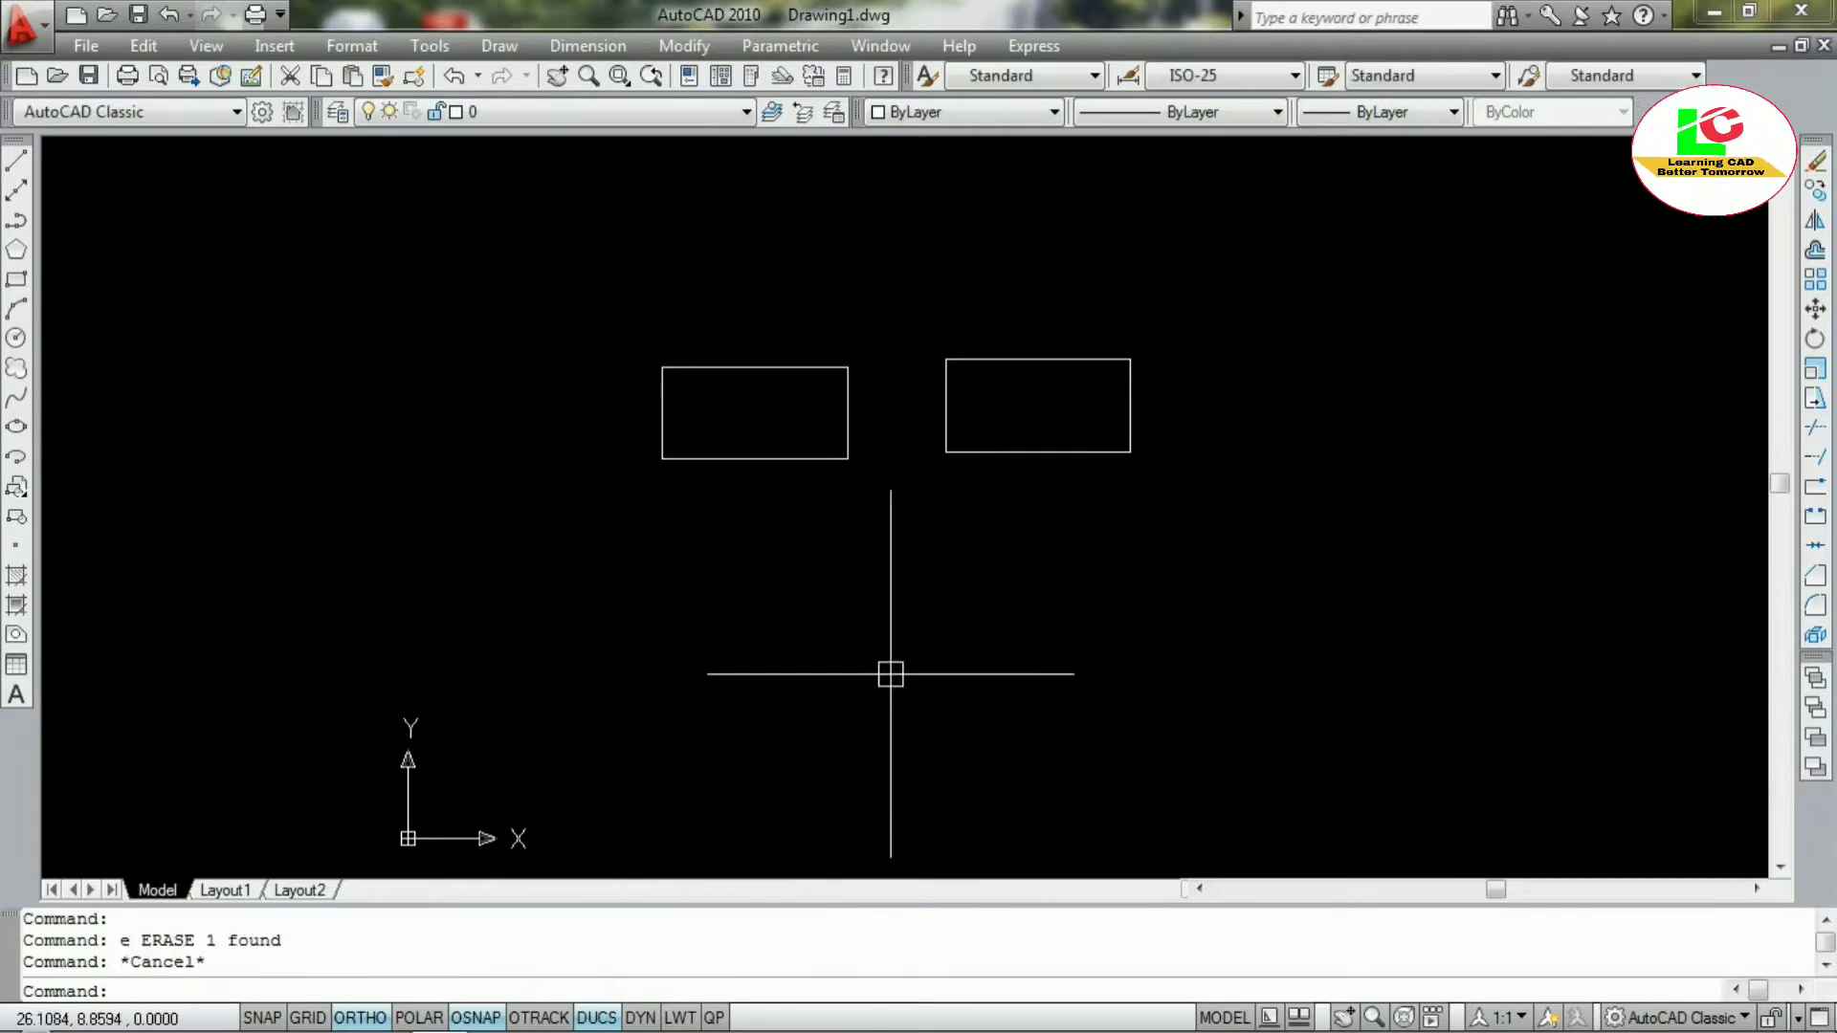
{"action": "key", "text": "Escape"}
{"action": "key", "text": "Escape"}
Start a polyline below the rectangles with a horizontal segment 10 units long toward the right
{"action": "type", "text": "pl"}
{"action": "key", "text": "Return"}
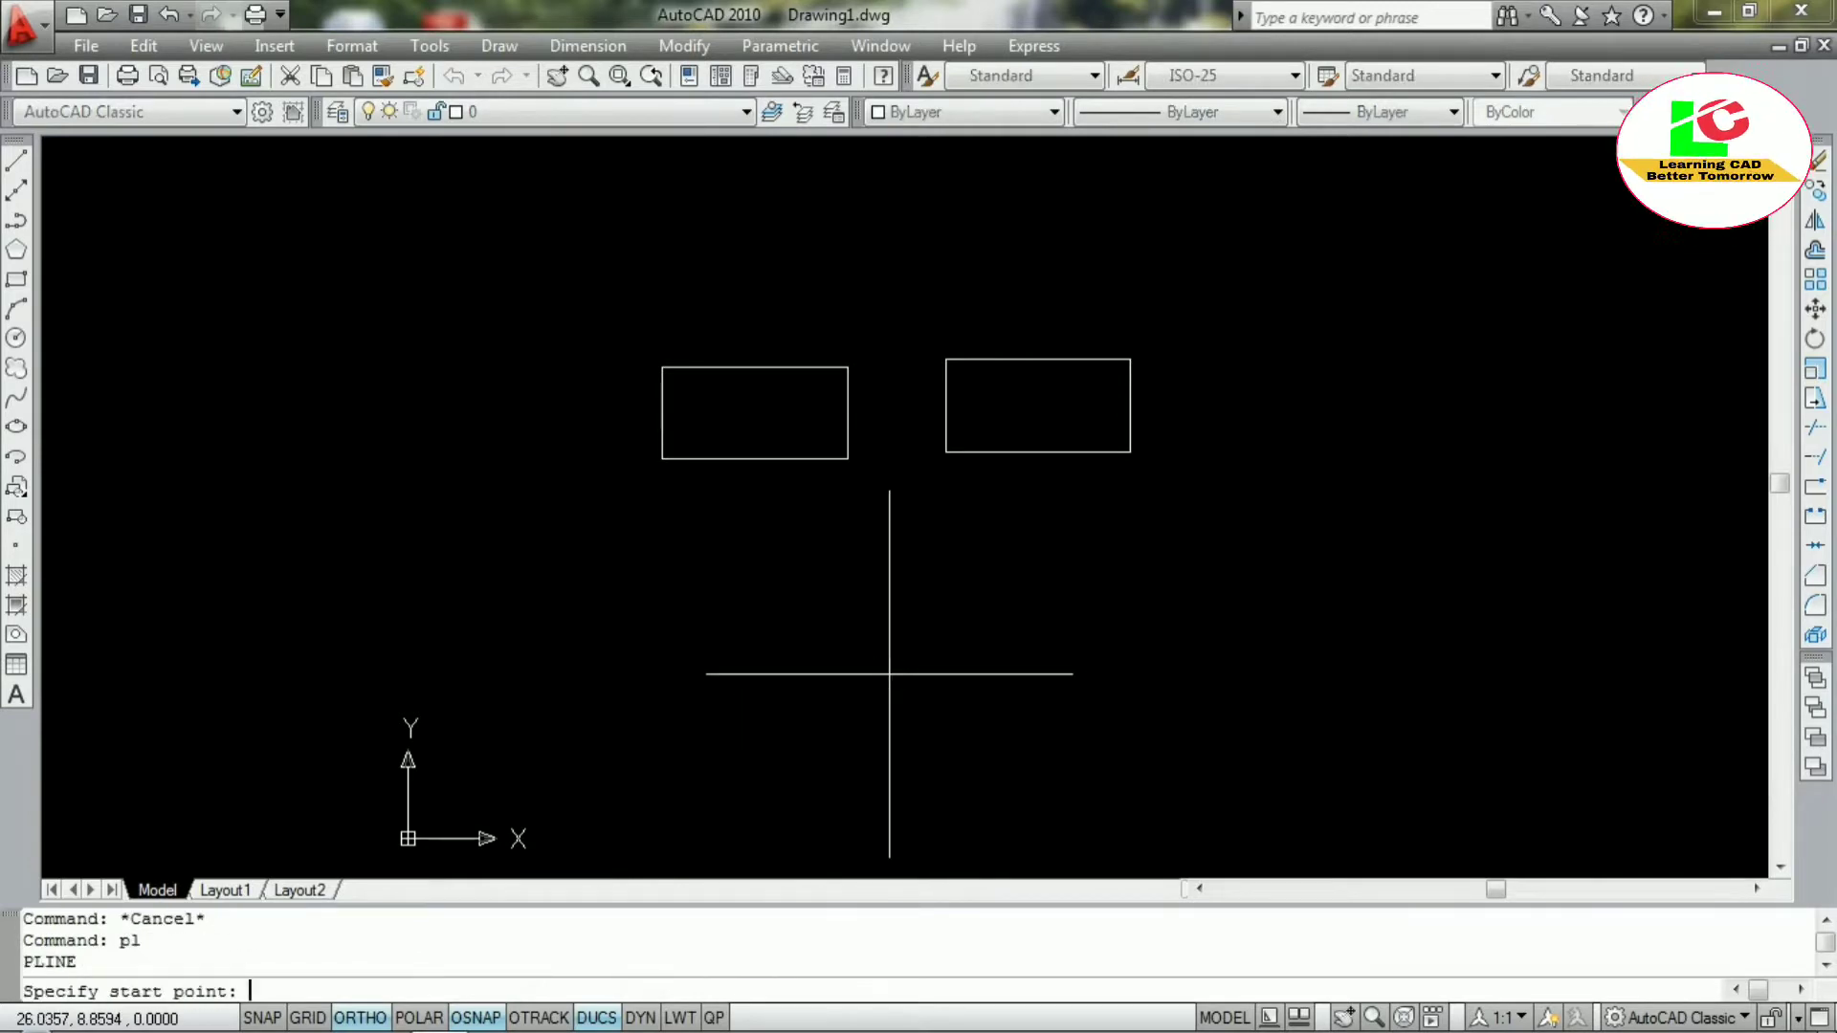
{"action": "left_click", "coordinate": [696, 619]}
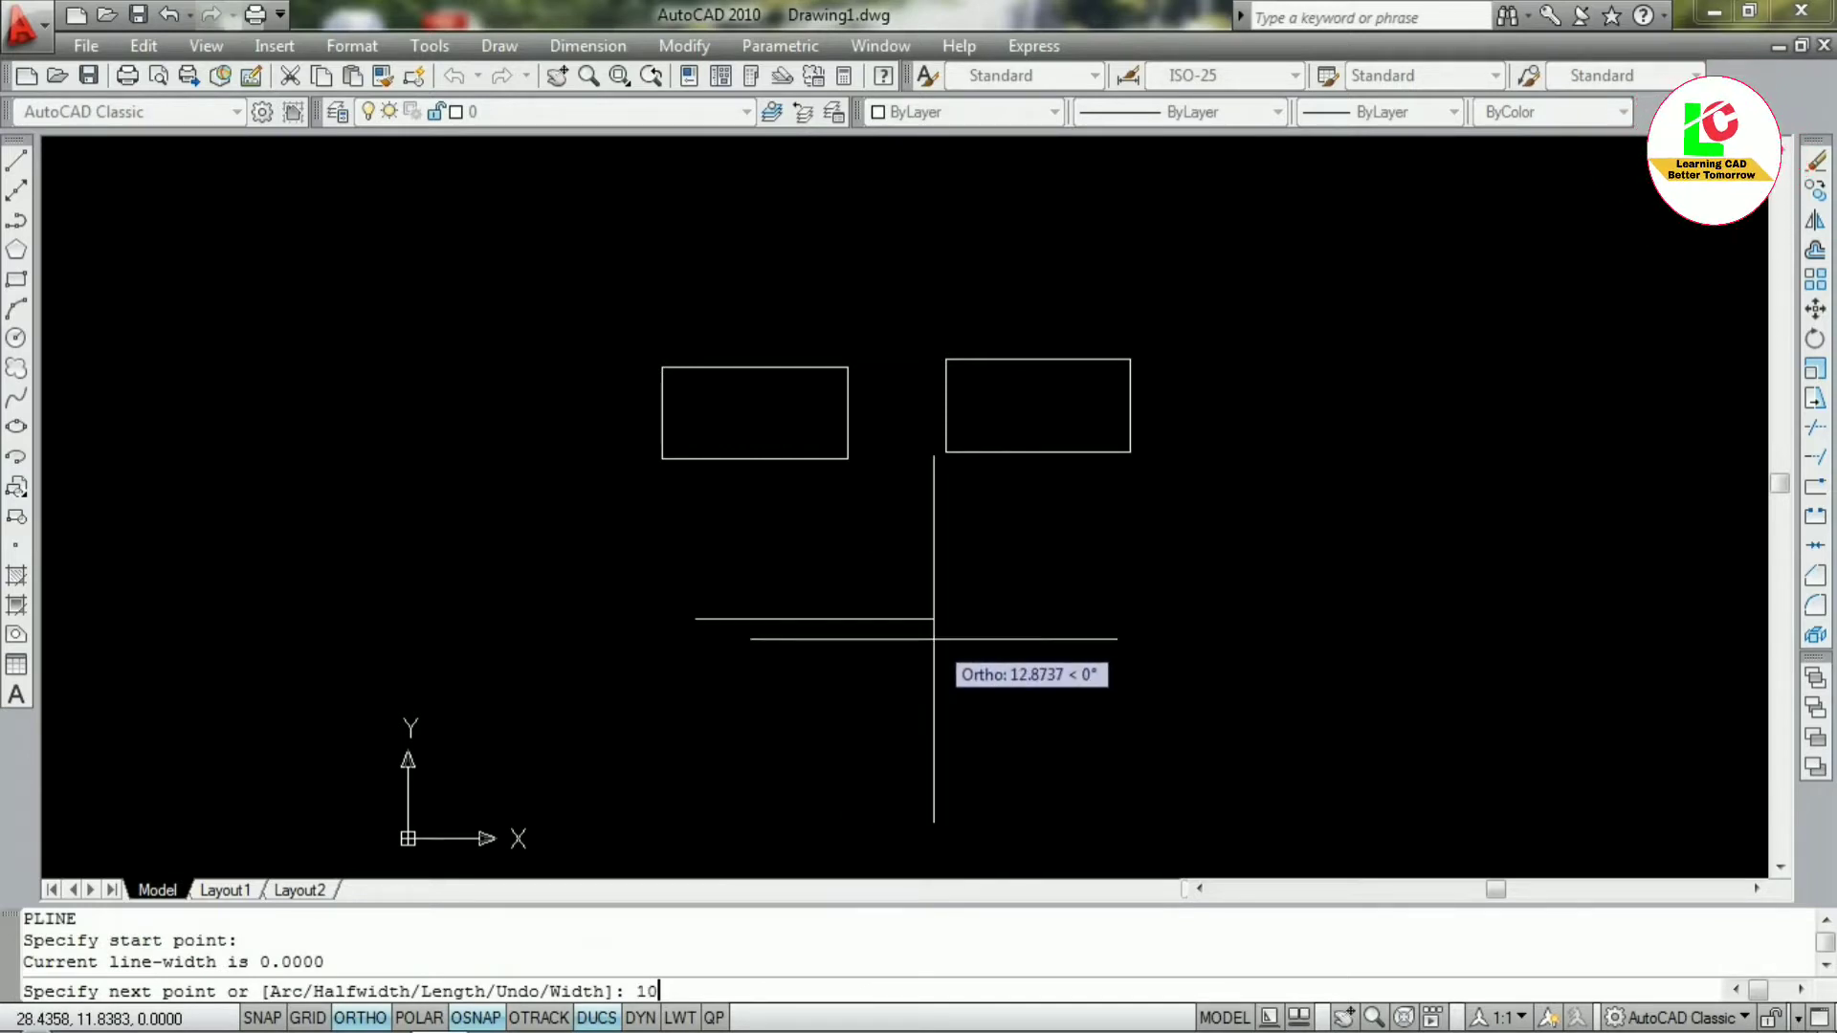
{"action": "key", "text": "Return"}
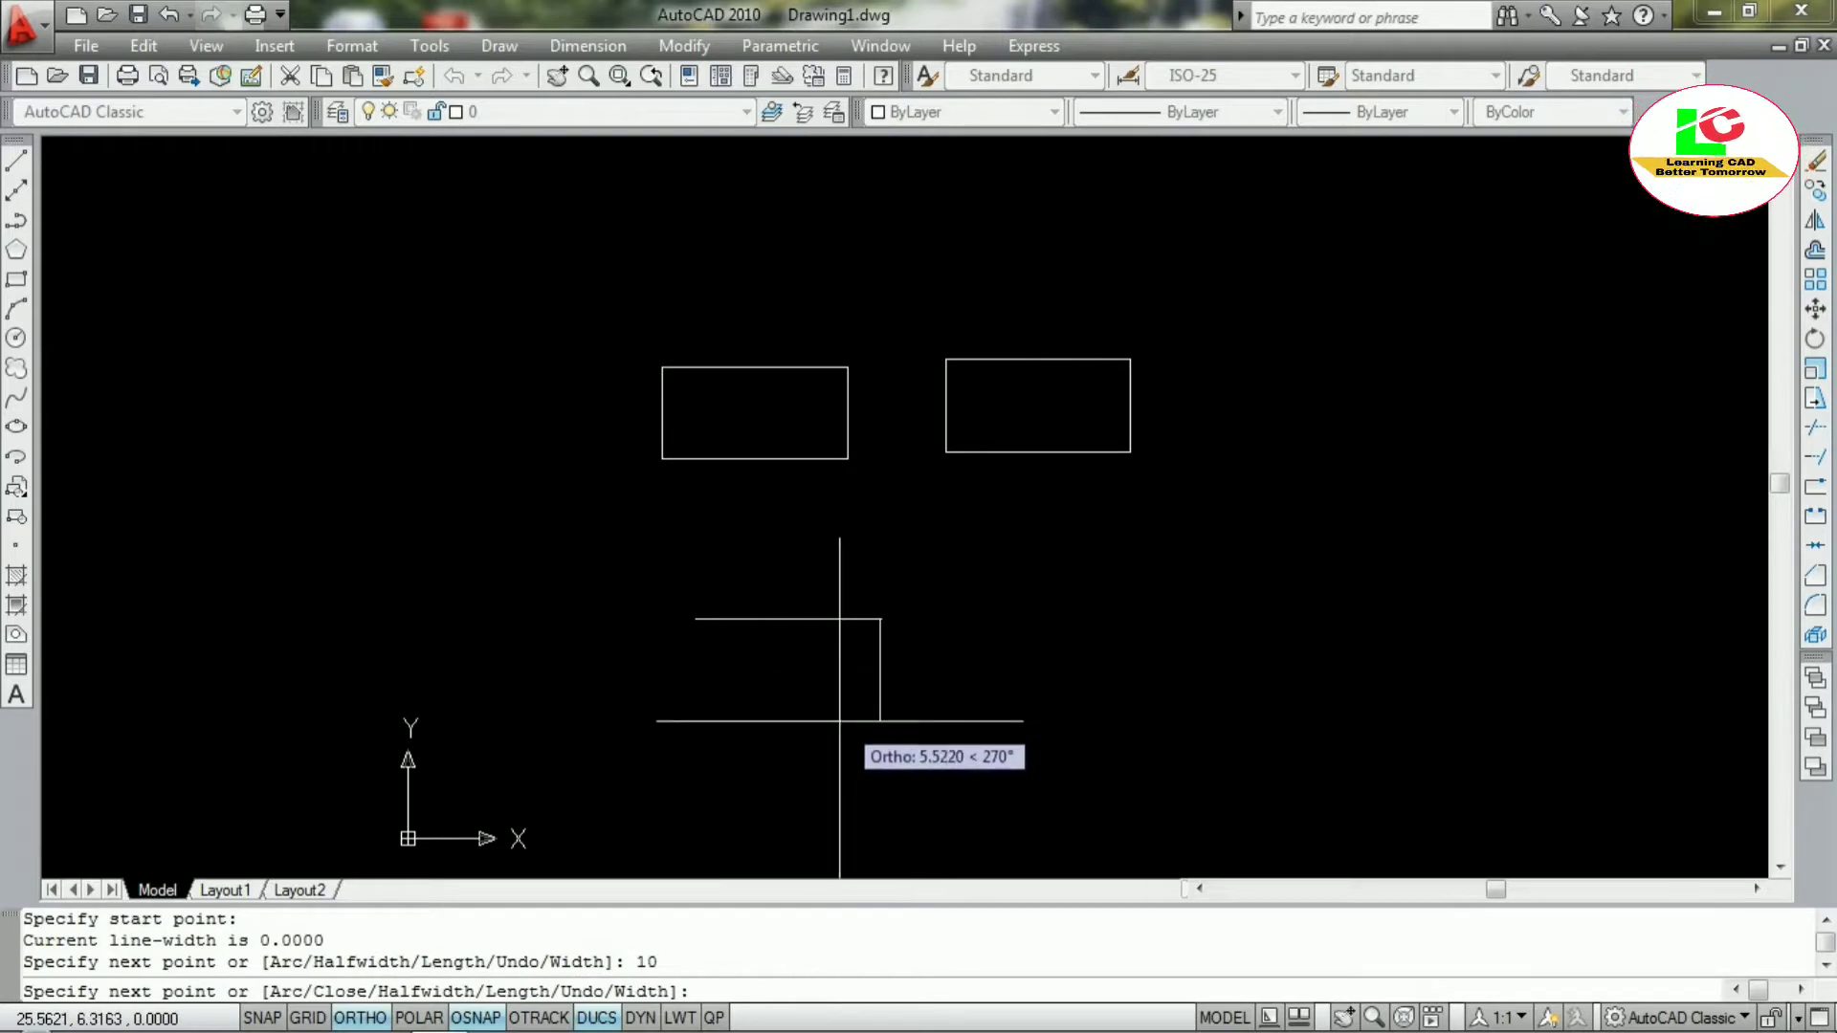
Continue the polyline with an arc ending 3 units straight down, followed by a 10-unit straight segment back to the left
{"action": "scroll", "coordinate": [847, 721], "scroll_direction": "up", "scroll_amount": 2}
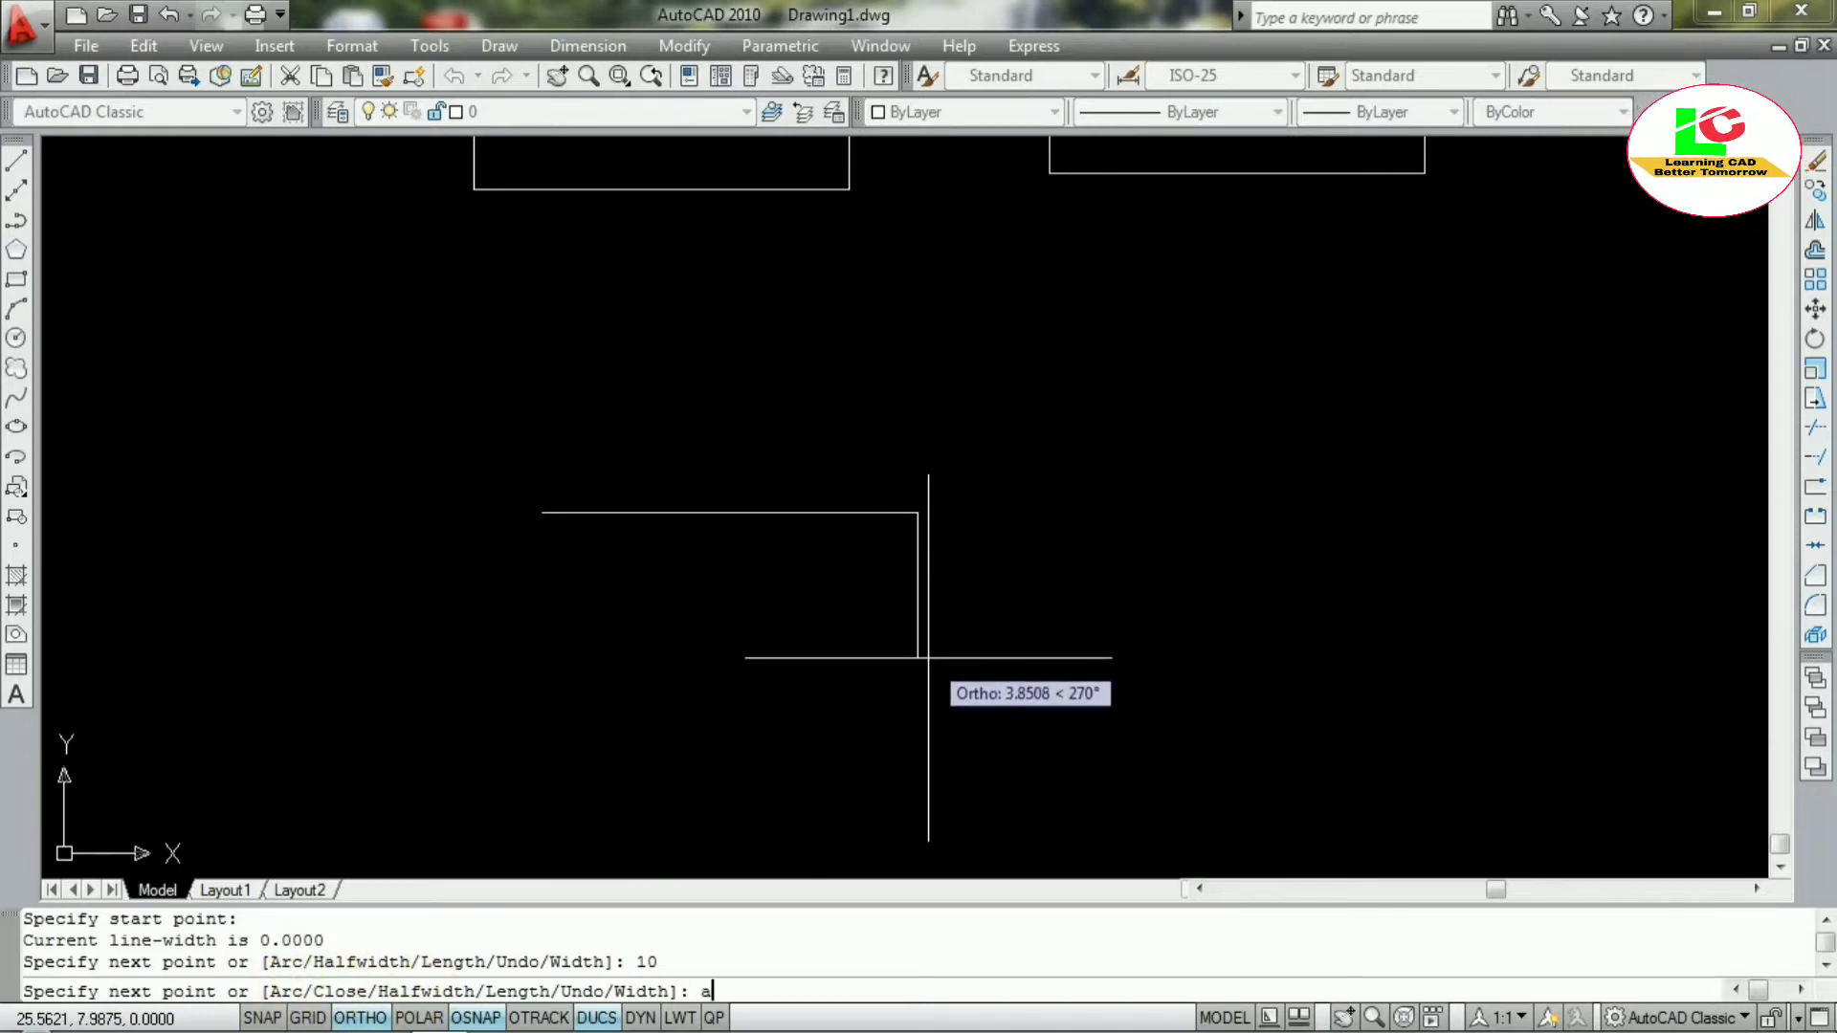
{"action": "key", "text": "Return"}
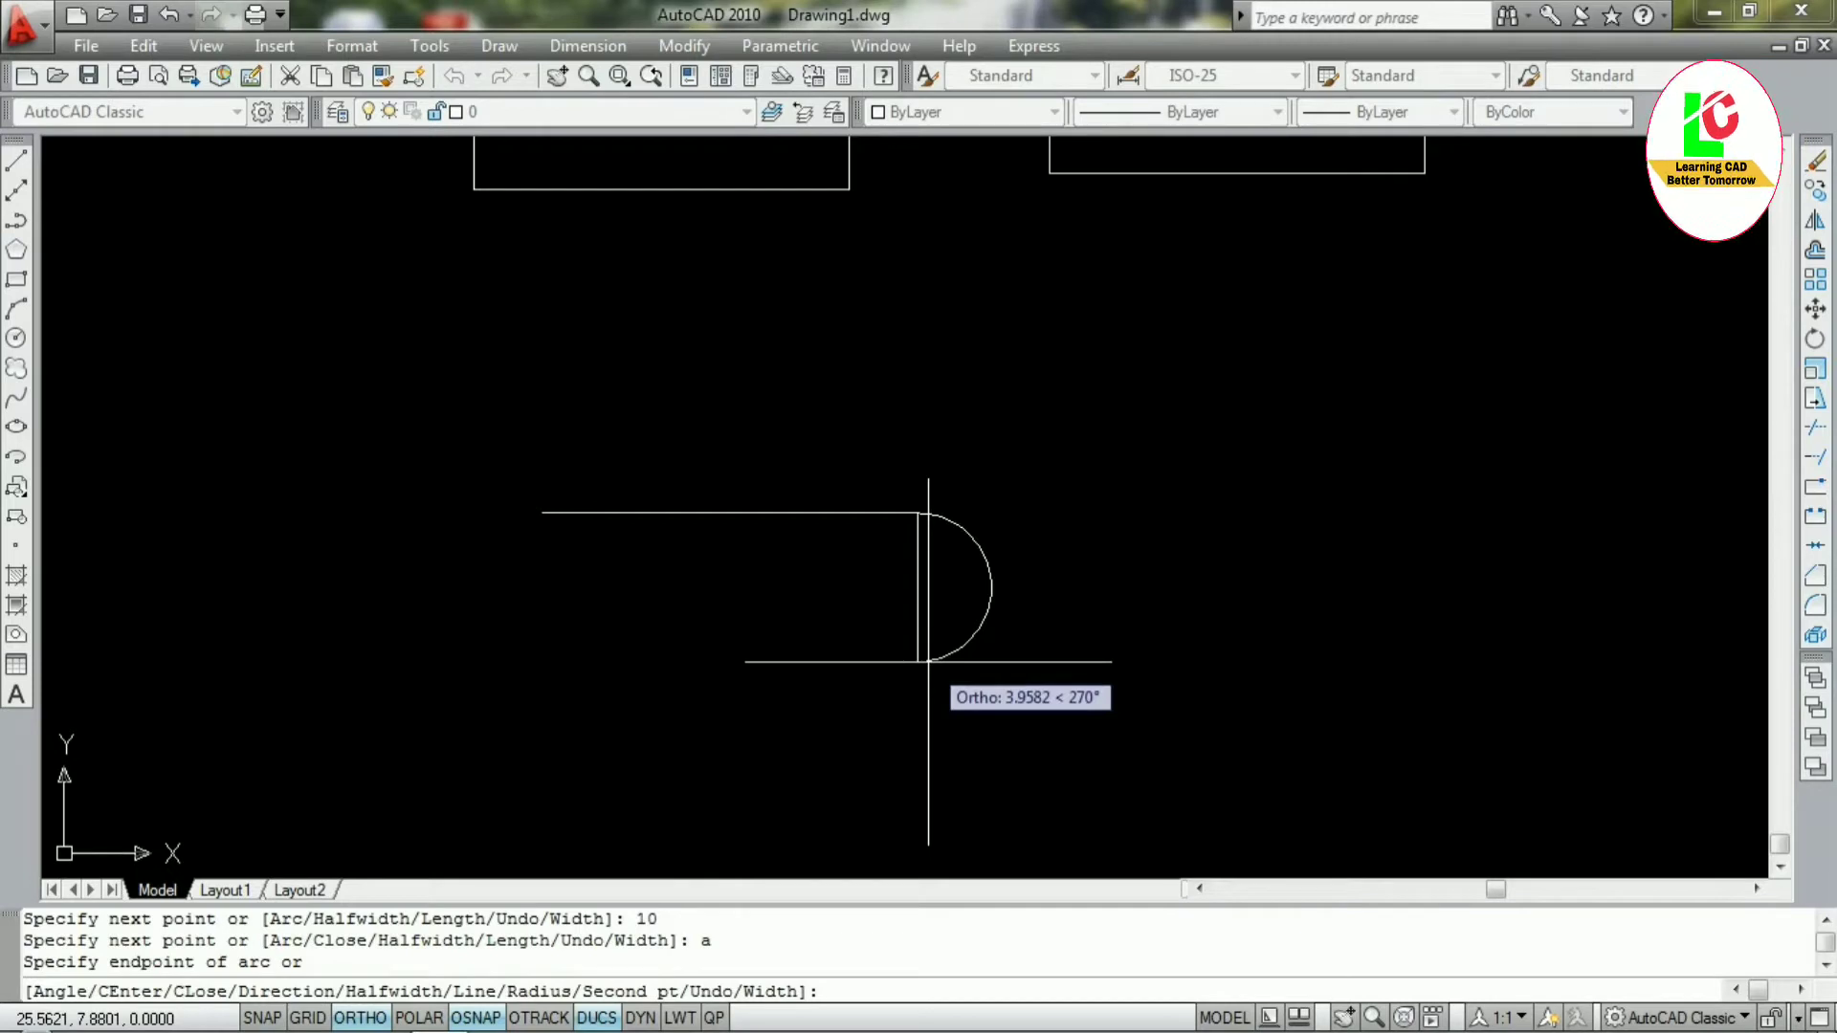
{"action": "key", "text": "Return"}
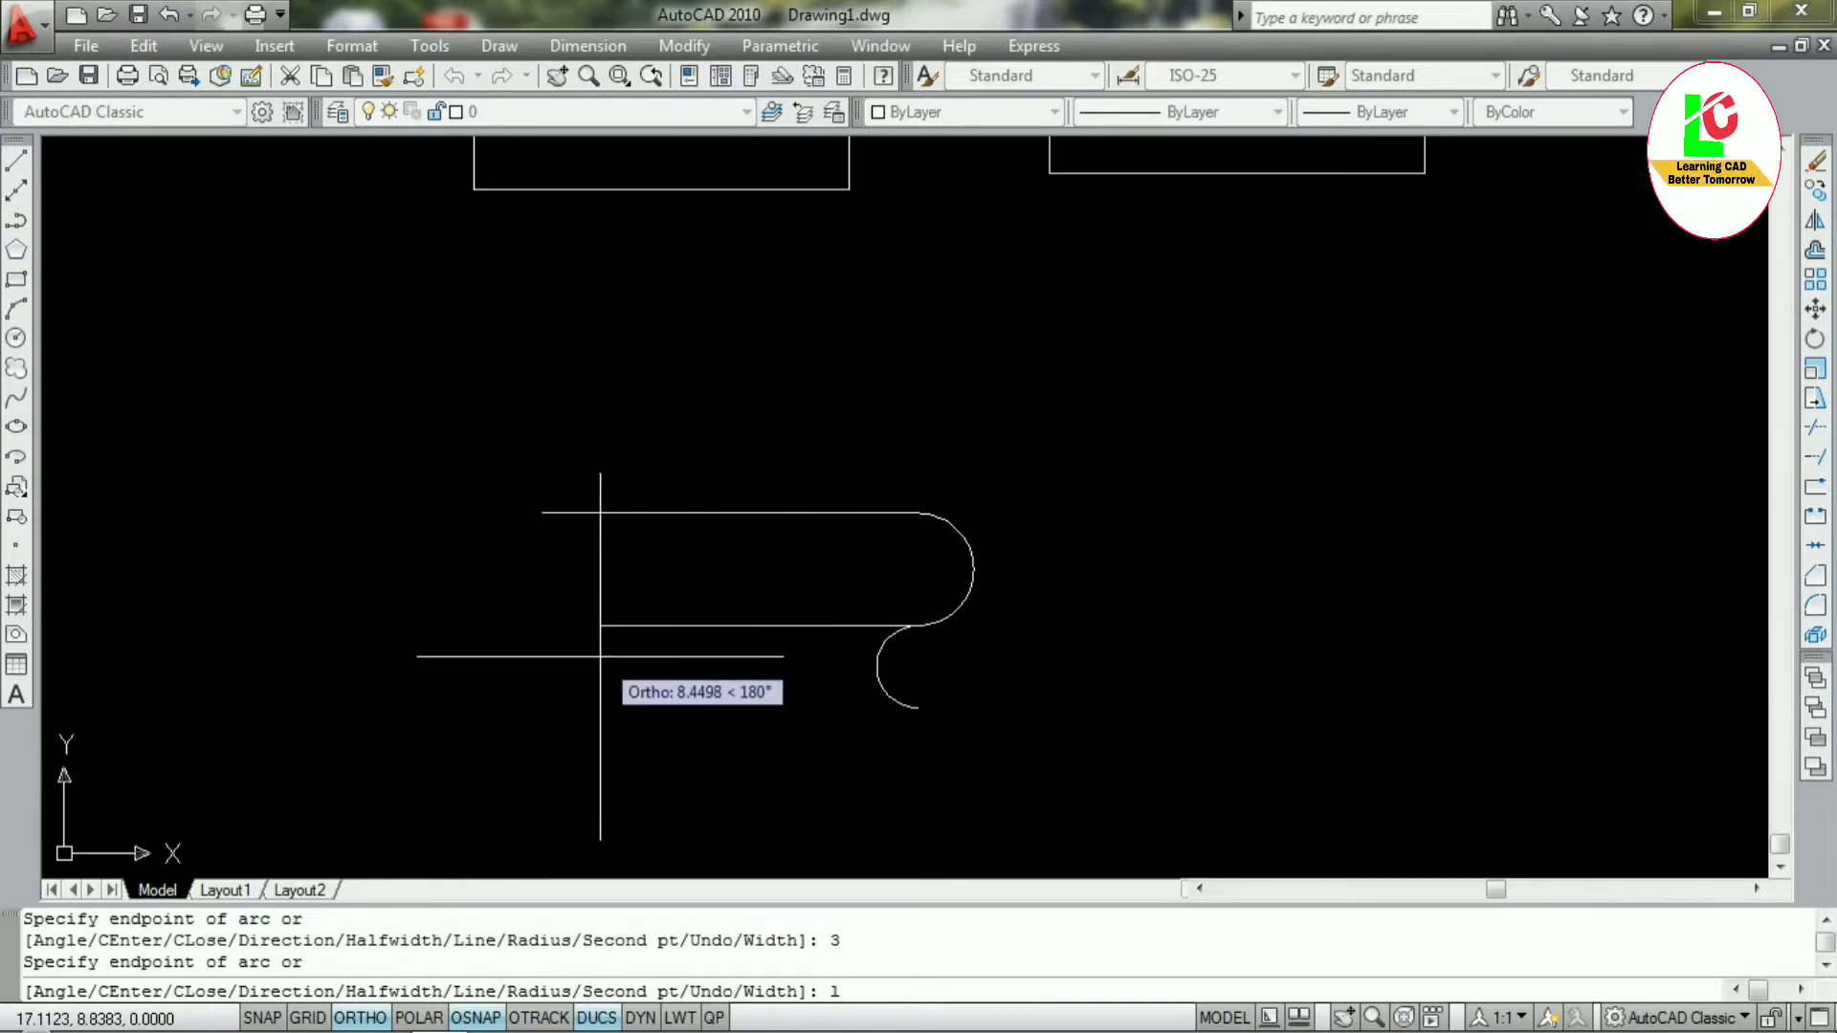
{"action": "key", "text": "Return"}
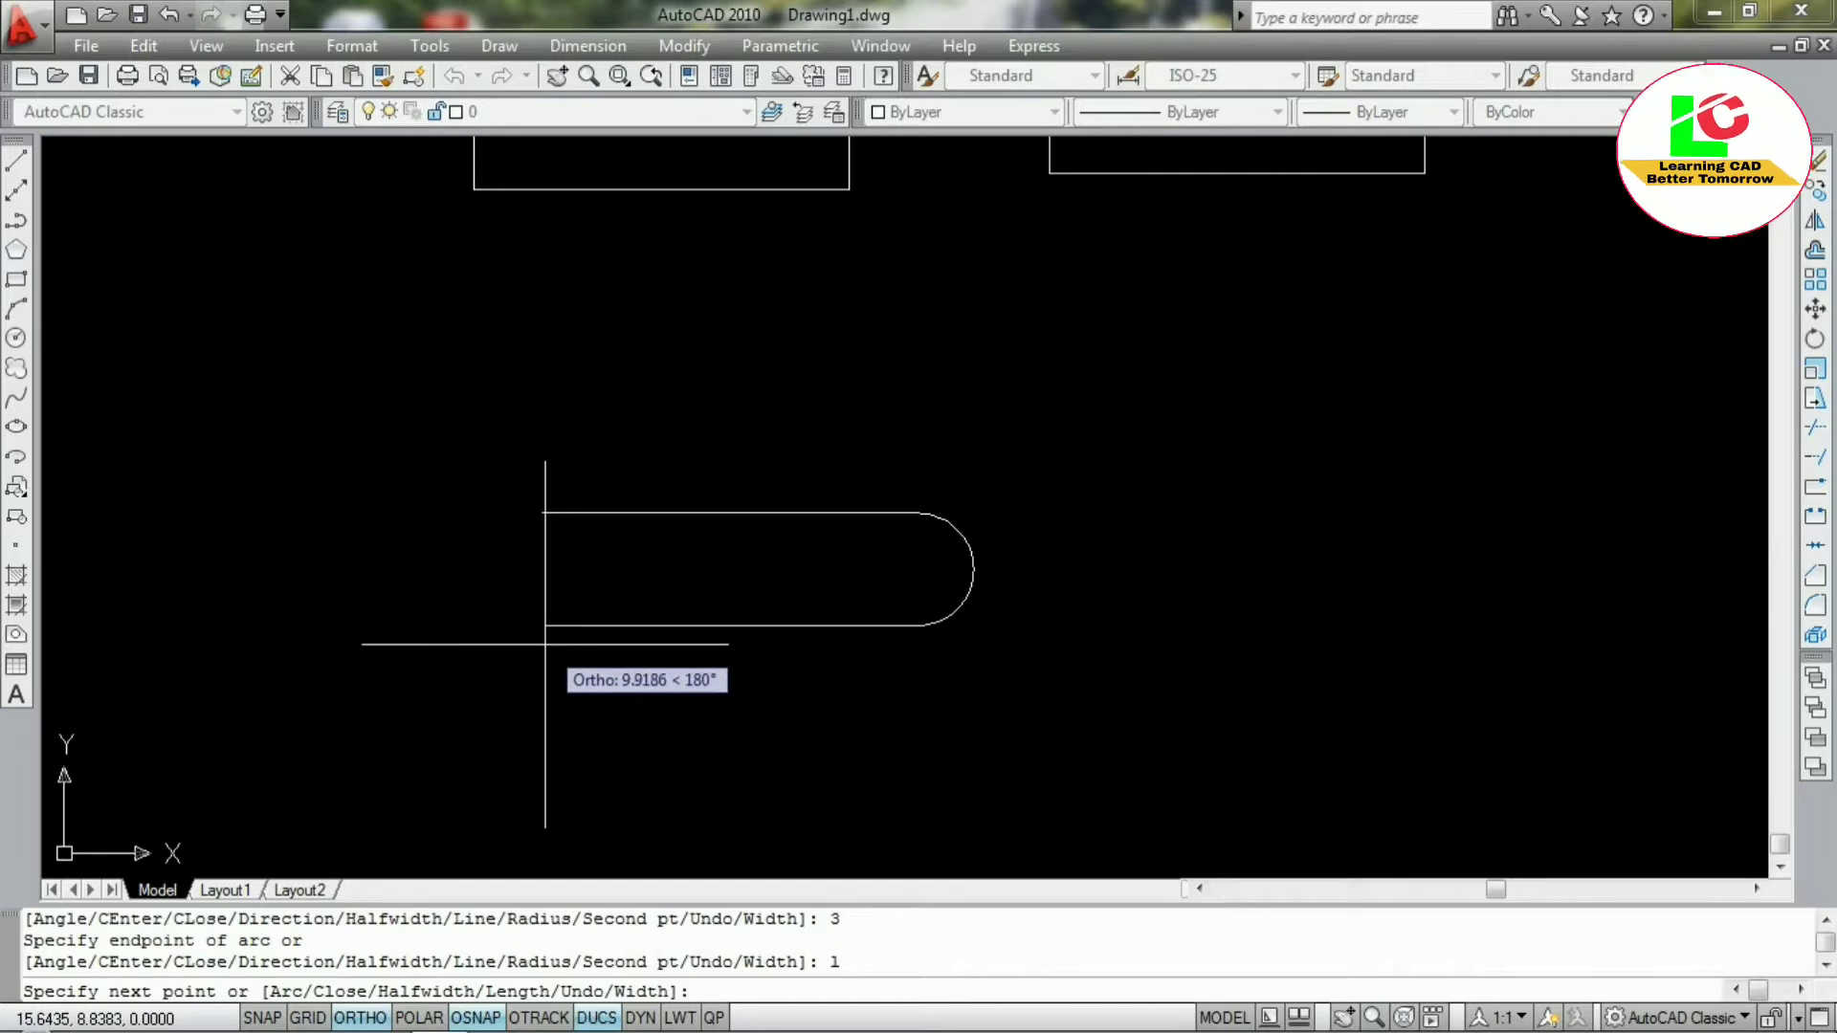
{"action": "type", "text": "10"}
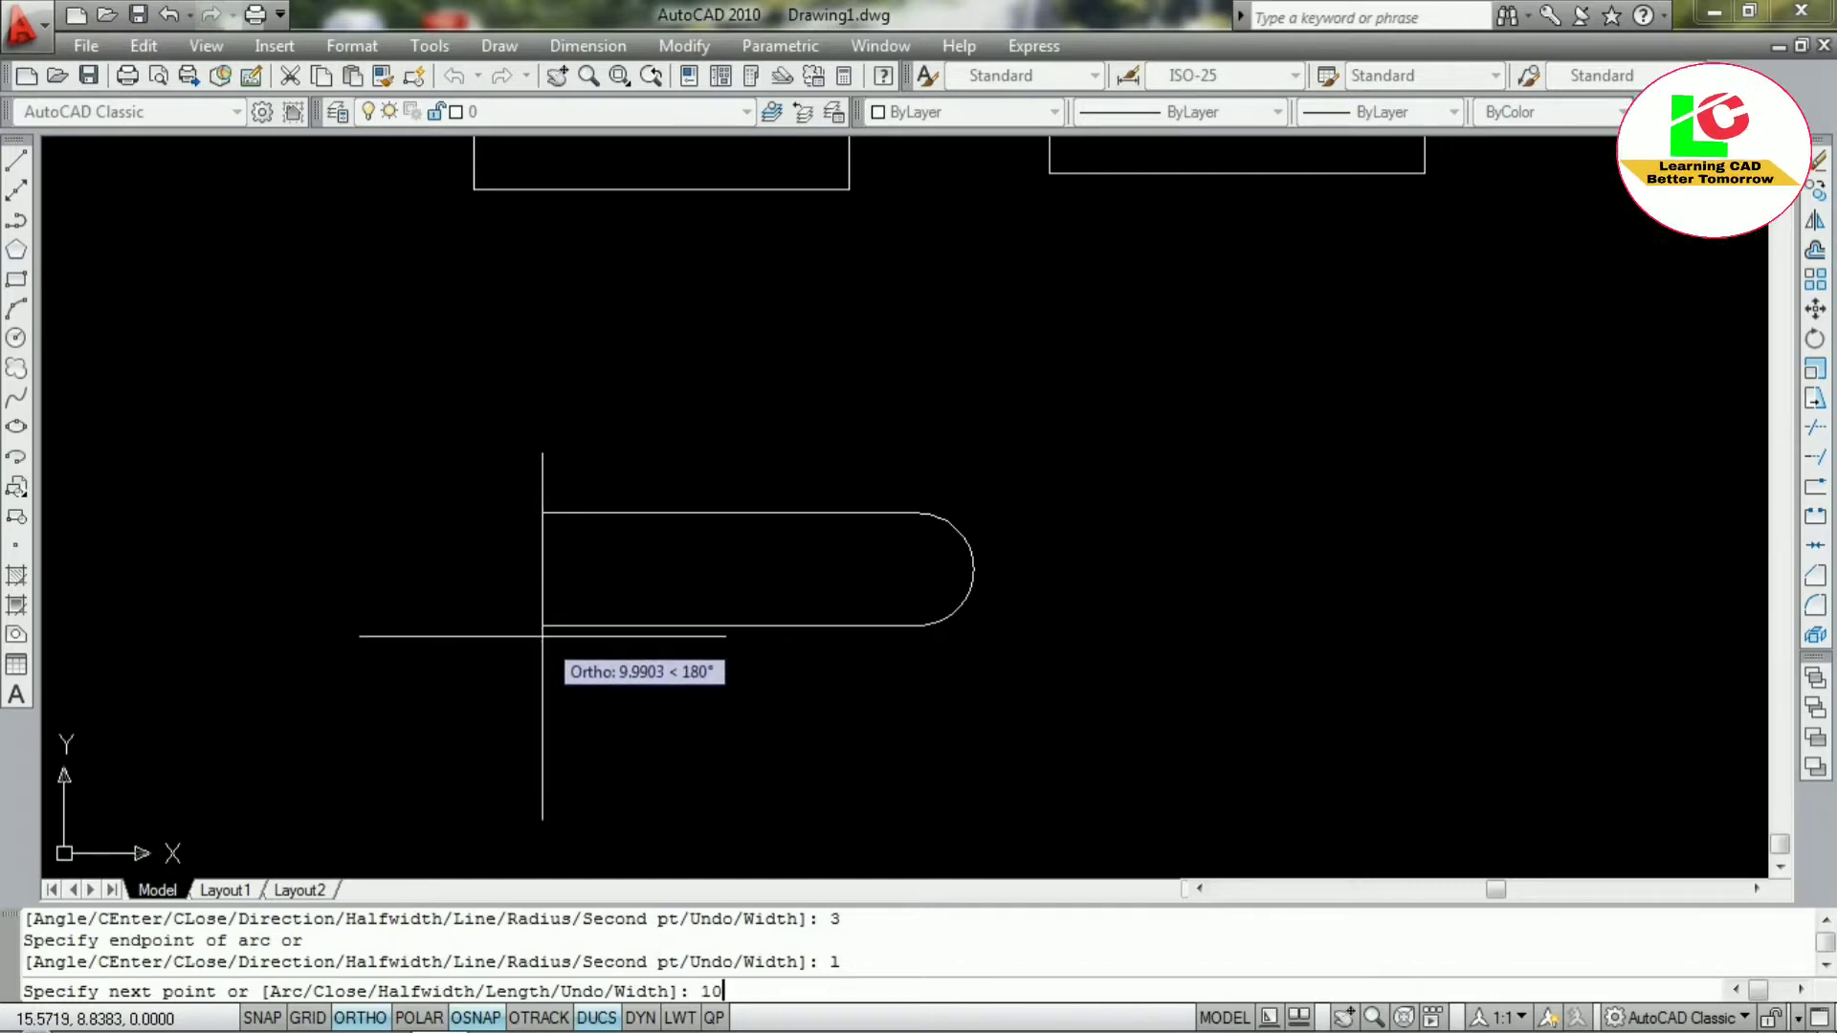
{"action": "key", "text": "Return"}
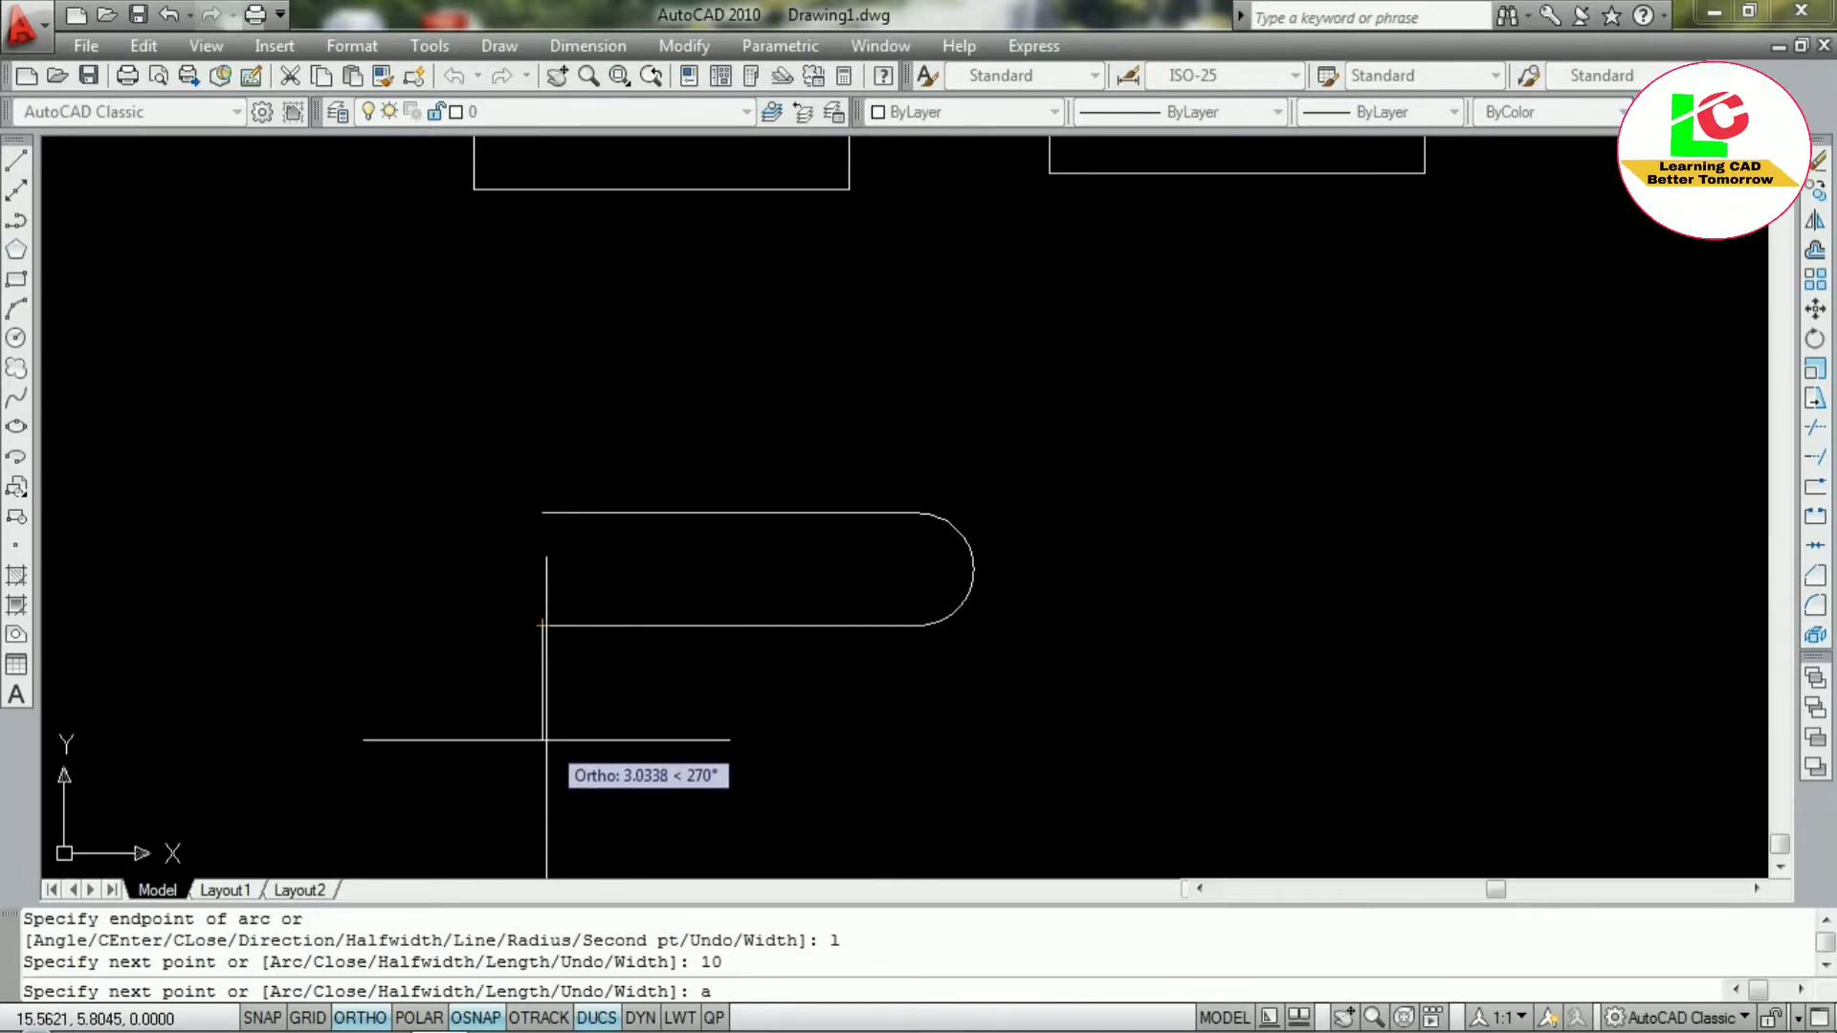
Add a second arc ending 3 units down on the polyline's left side and a 10-unit straight segment to the right
{"action": "key", "text": "Return"}
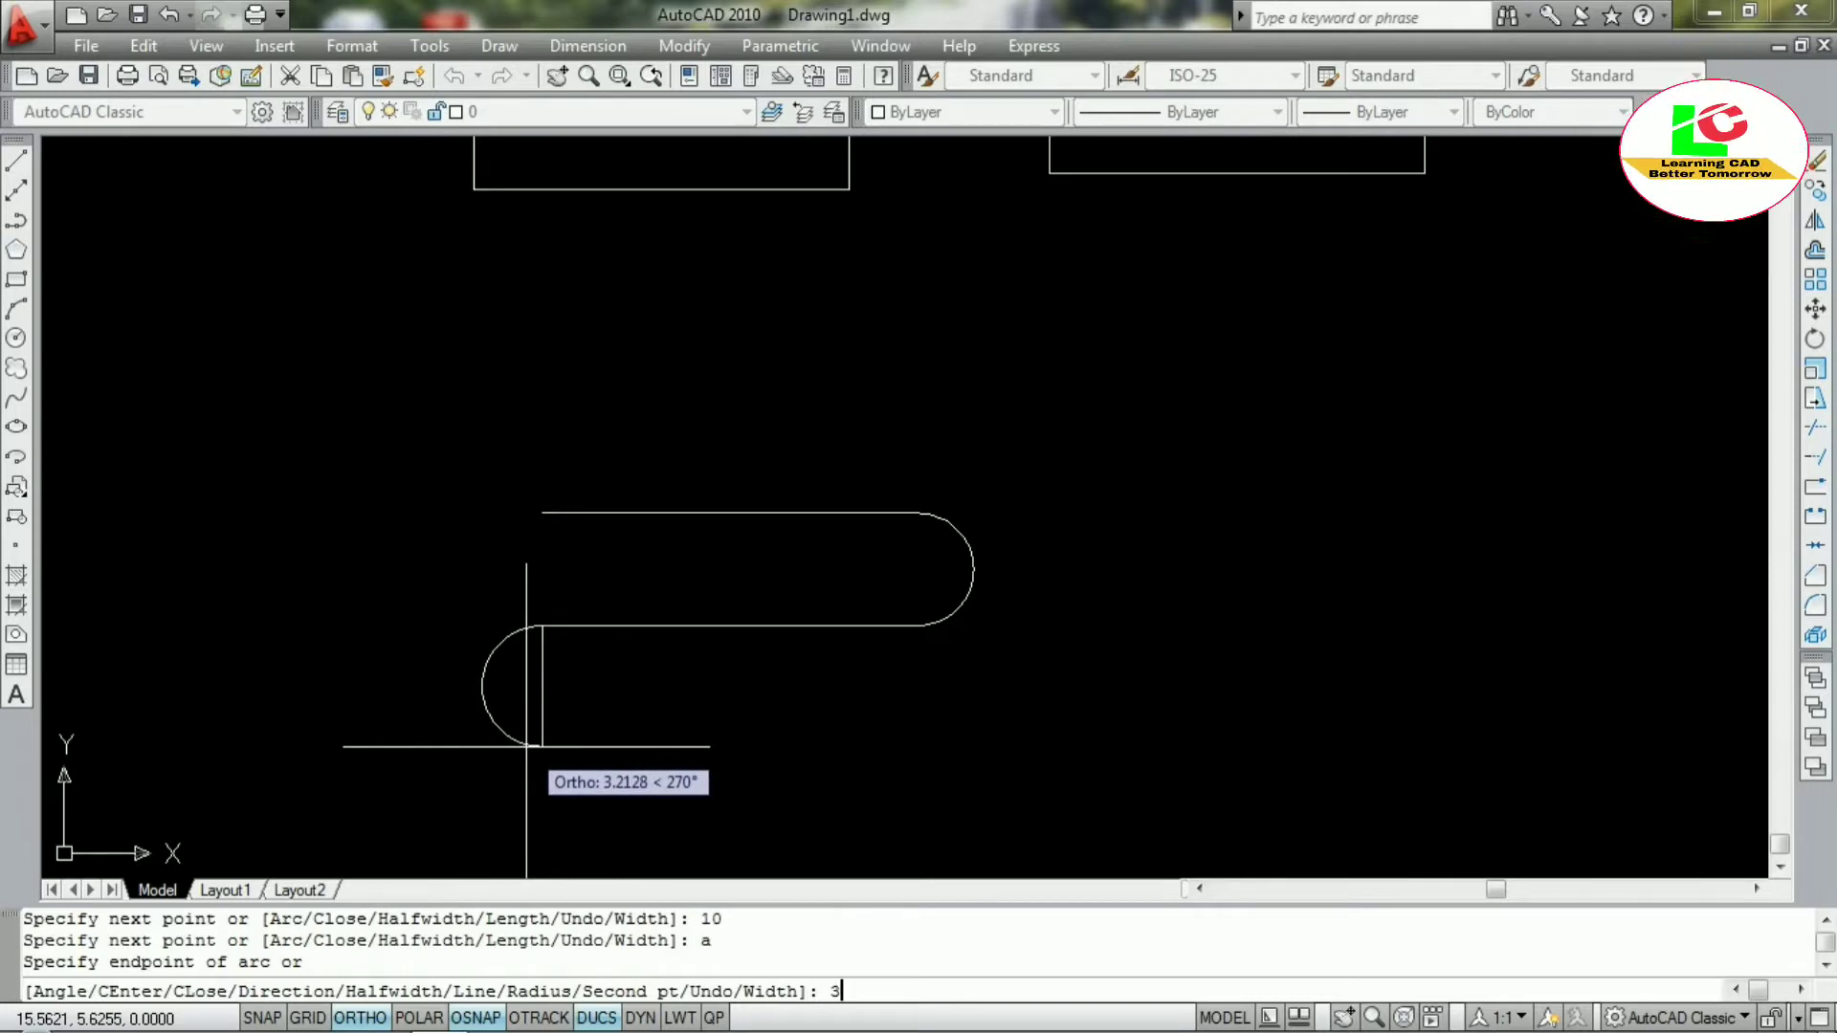
{"action": "key", "text": "Return"}
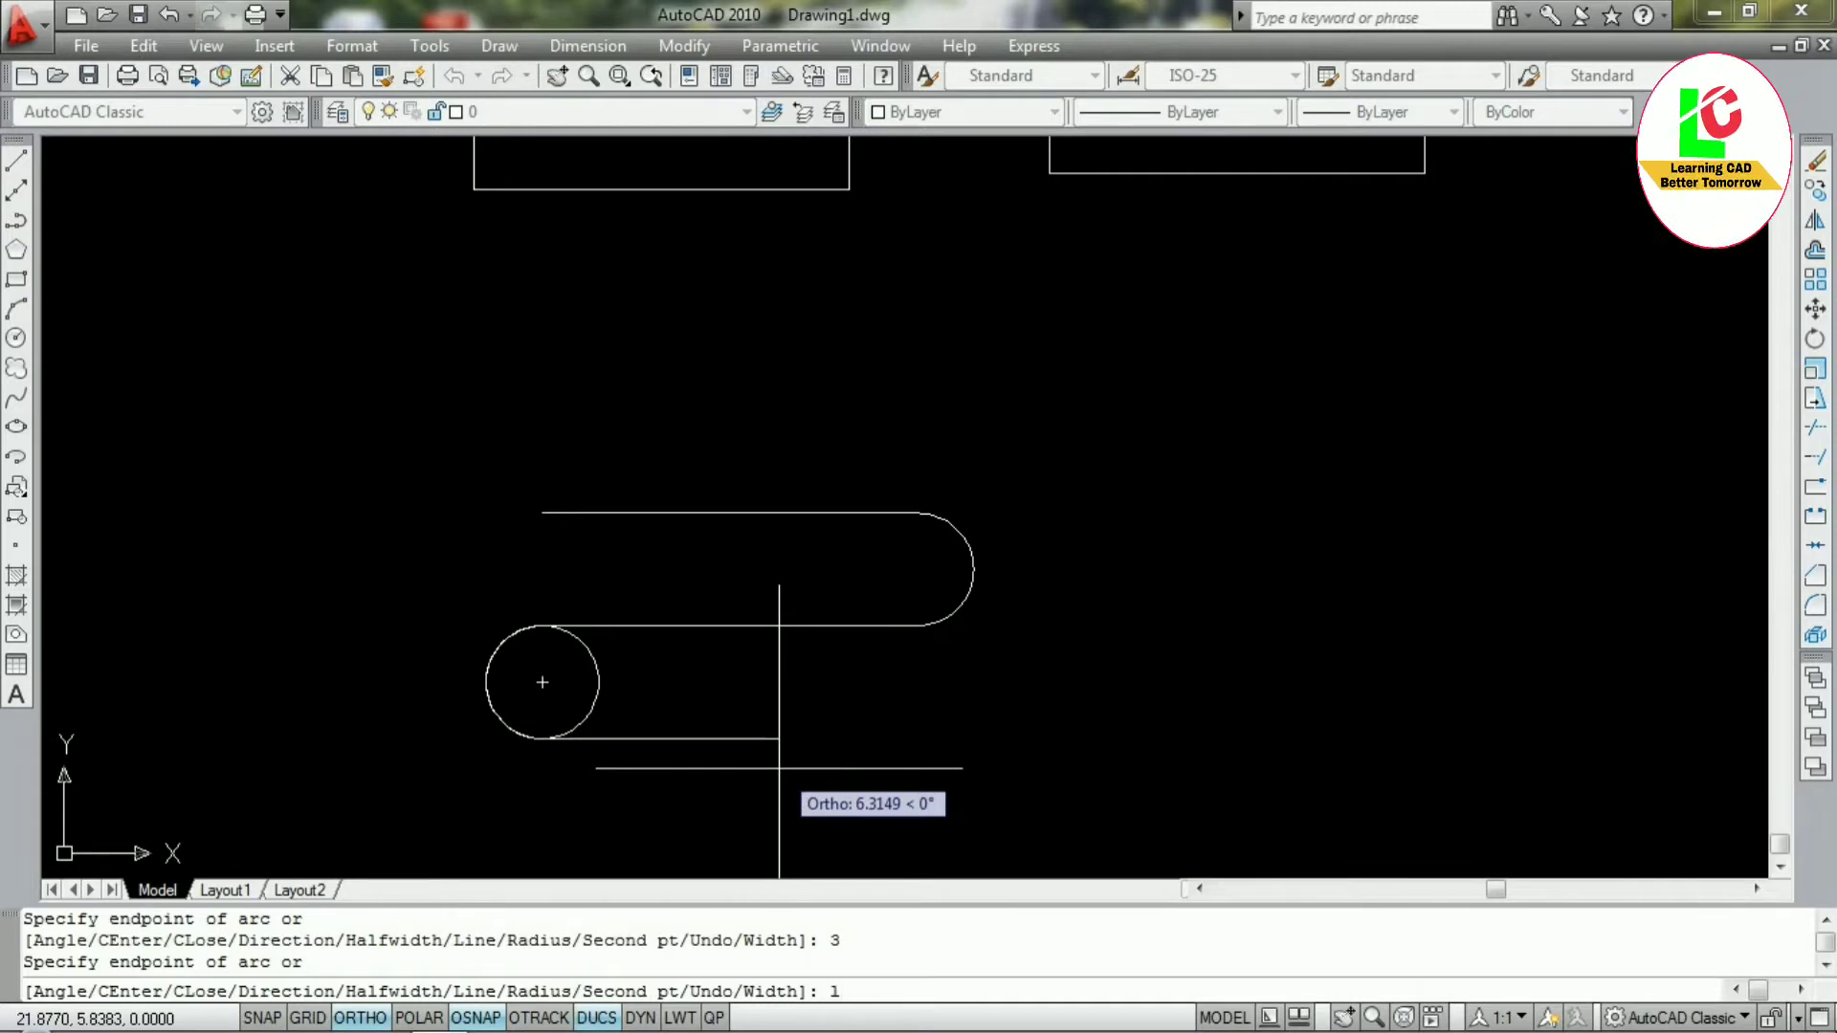
{"action": "type", "text": "l"}
{"action": "key", "text": "Return"}
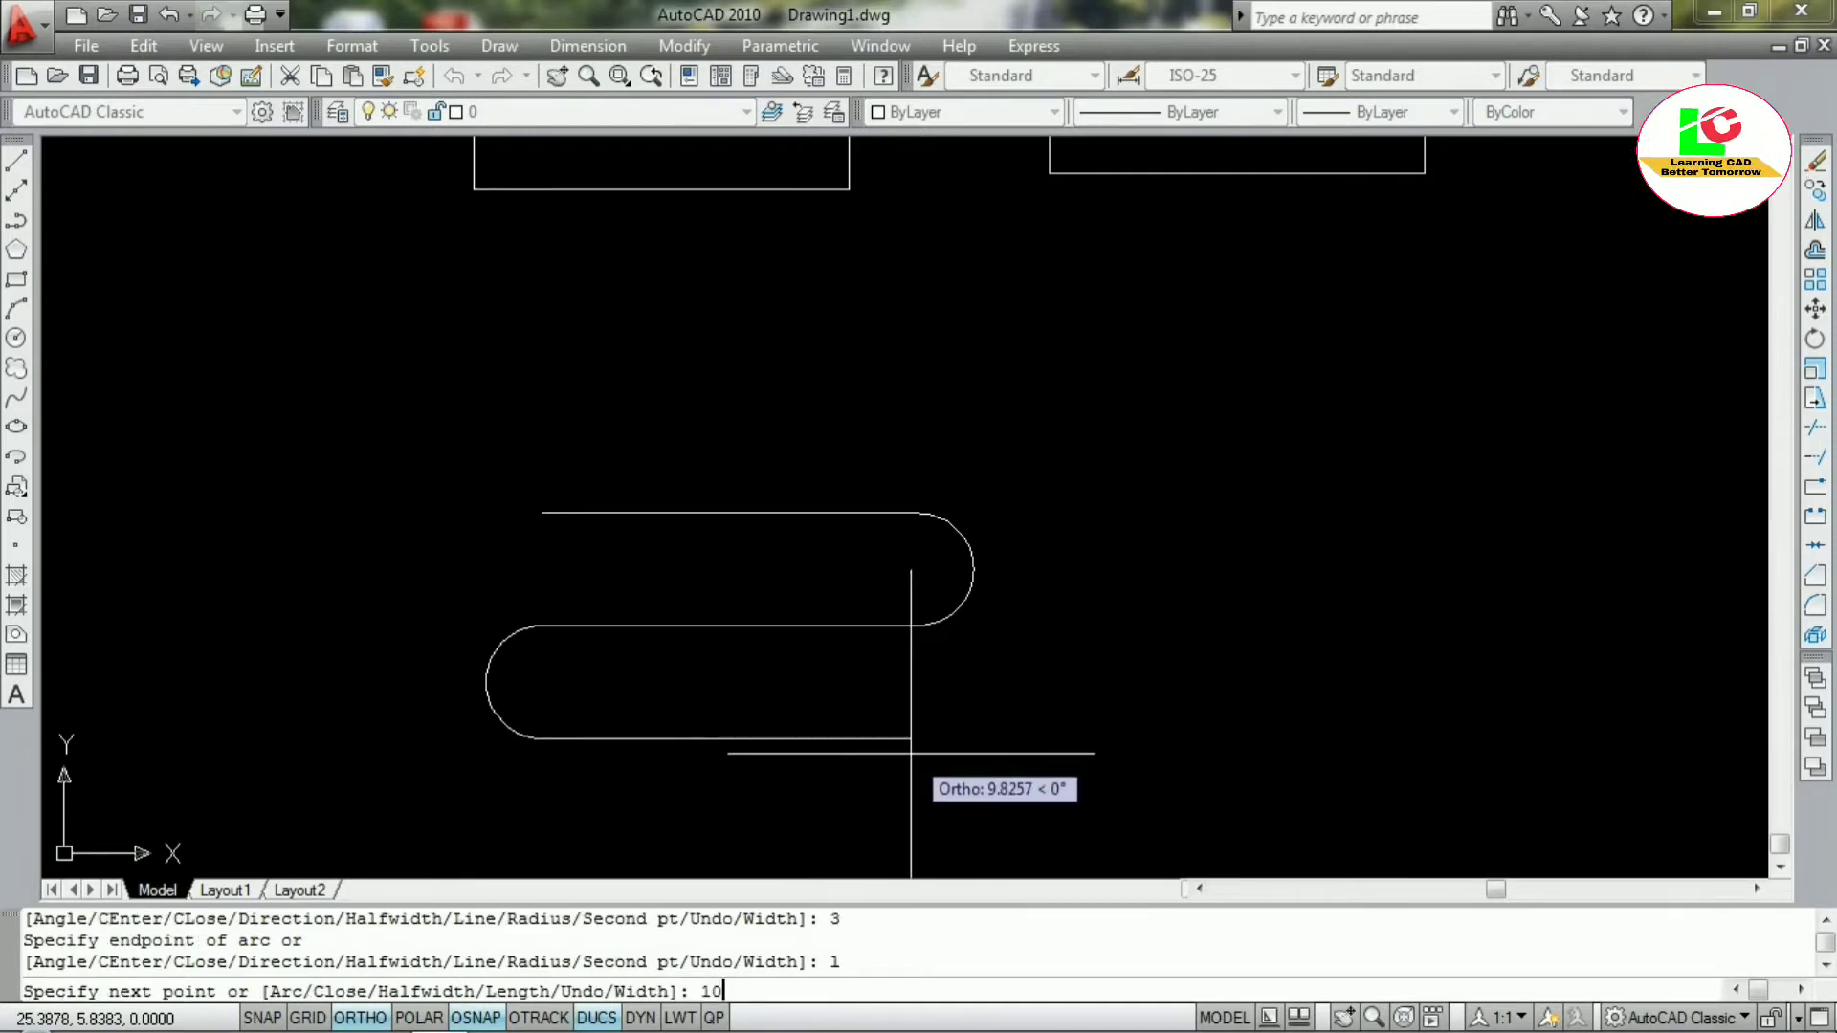
{"action": "type", "text": "10"}
{"action": "key", "text": "Return"}
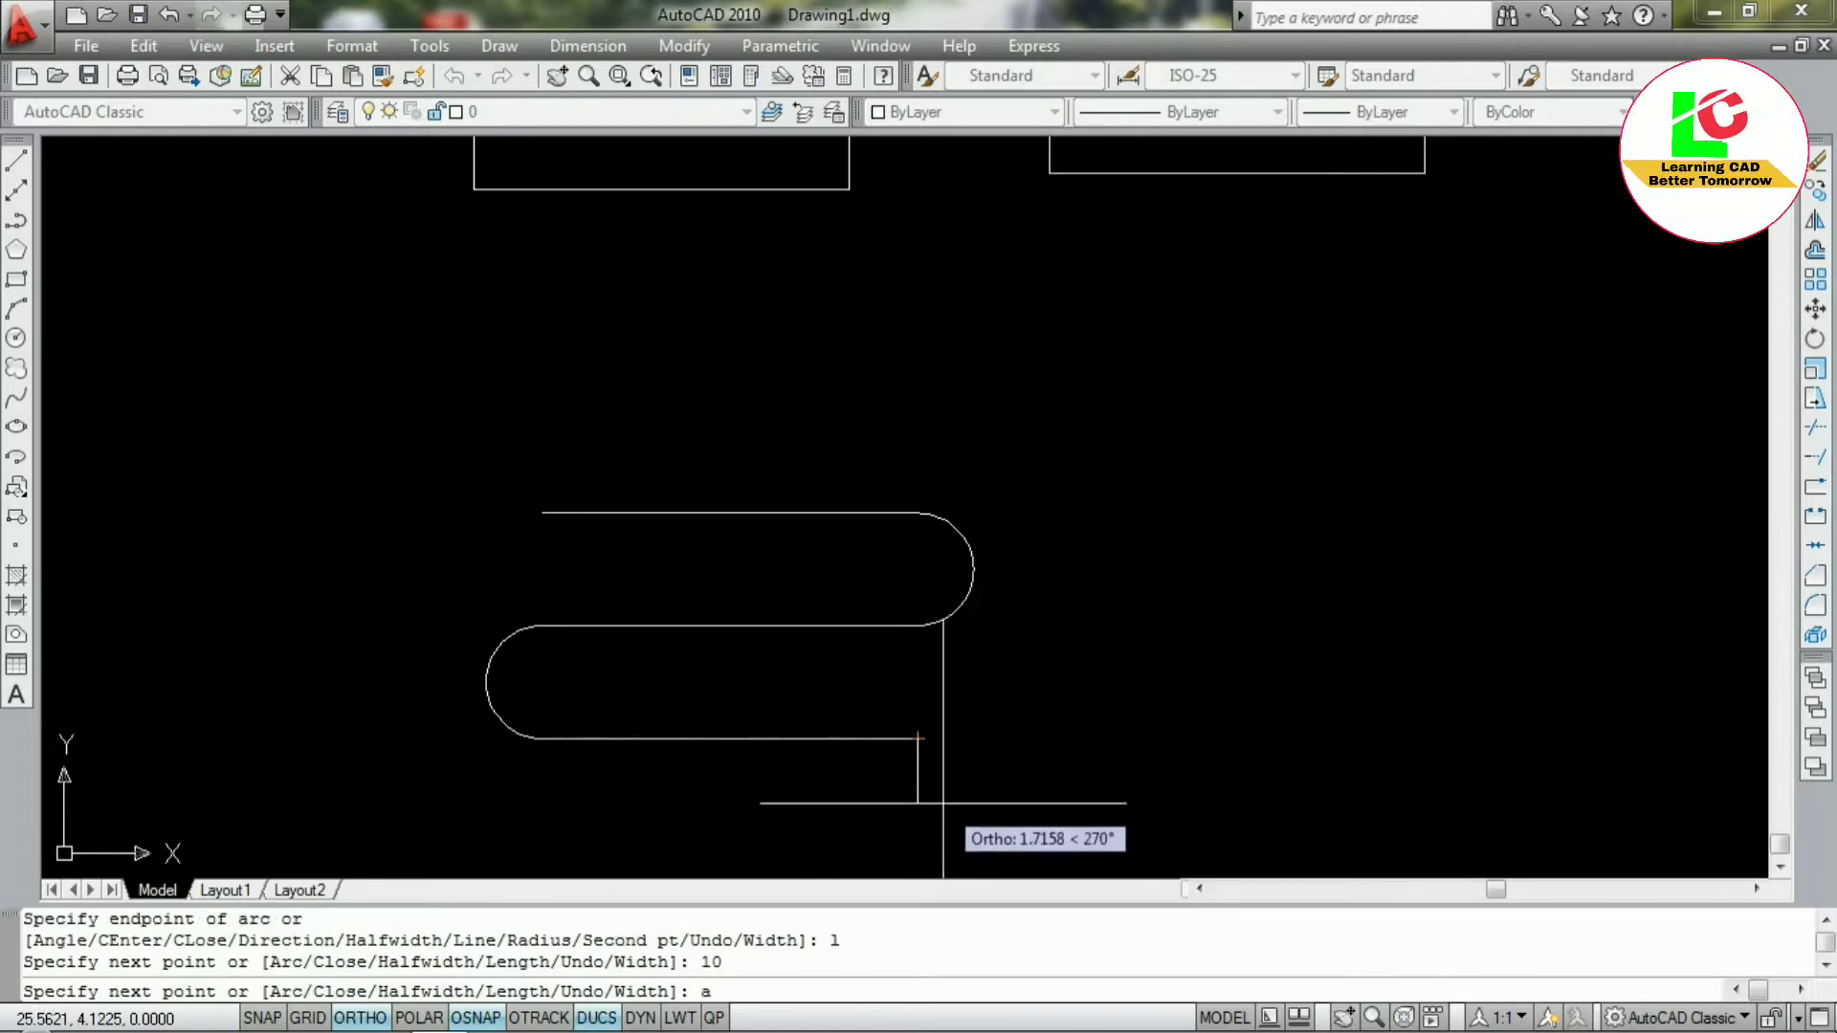
Add a third arc ending 3 units down on the polyline's right side and a 10-unit straight segment to the left
{"action": "type", "text": "a"}
{"action": "key", "text": "Return"}
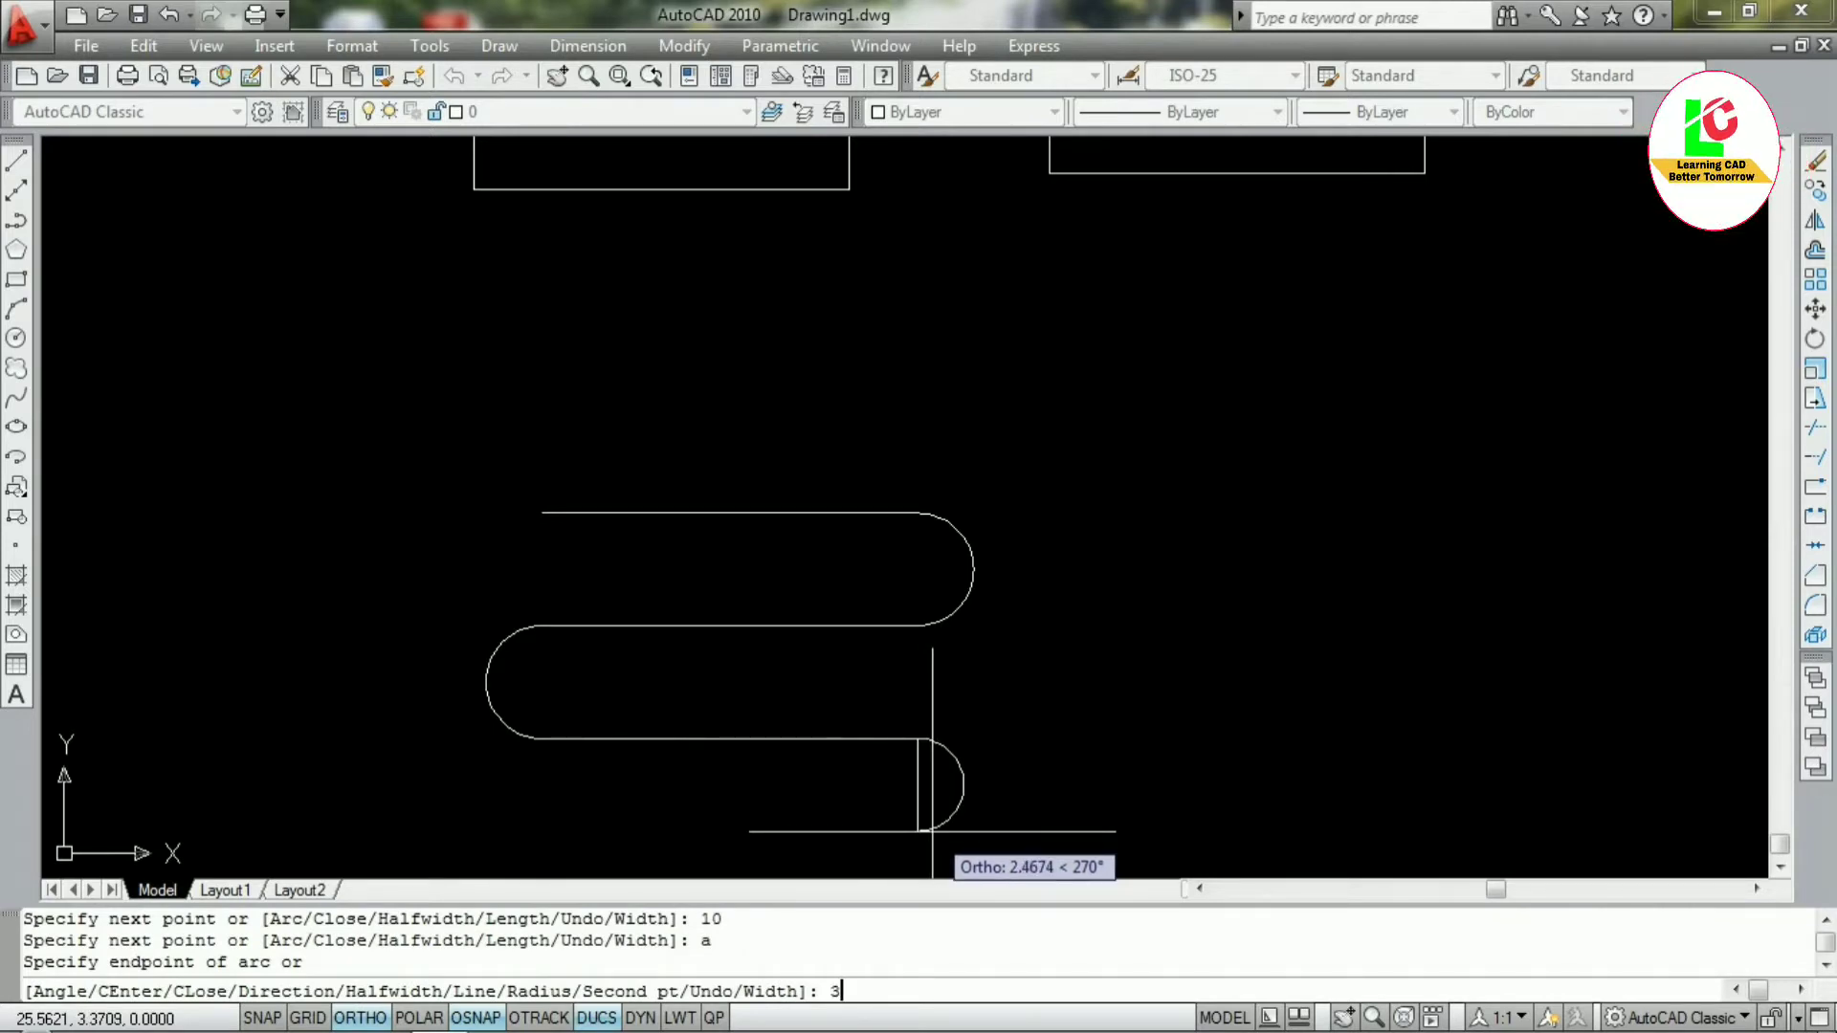
{"action": "type", "text": "3"}
{"action": "key", "text": "Return"}
{"action": "scroll", "coordinate": [935, 771], "scroll_direction": "down", "scroll_amount": 3}
{"action": "scroll", "coordinate": [834, 734], "scroll_direction": "up", "scroll_amount": 2}
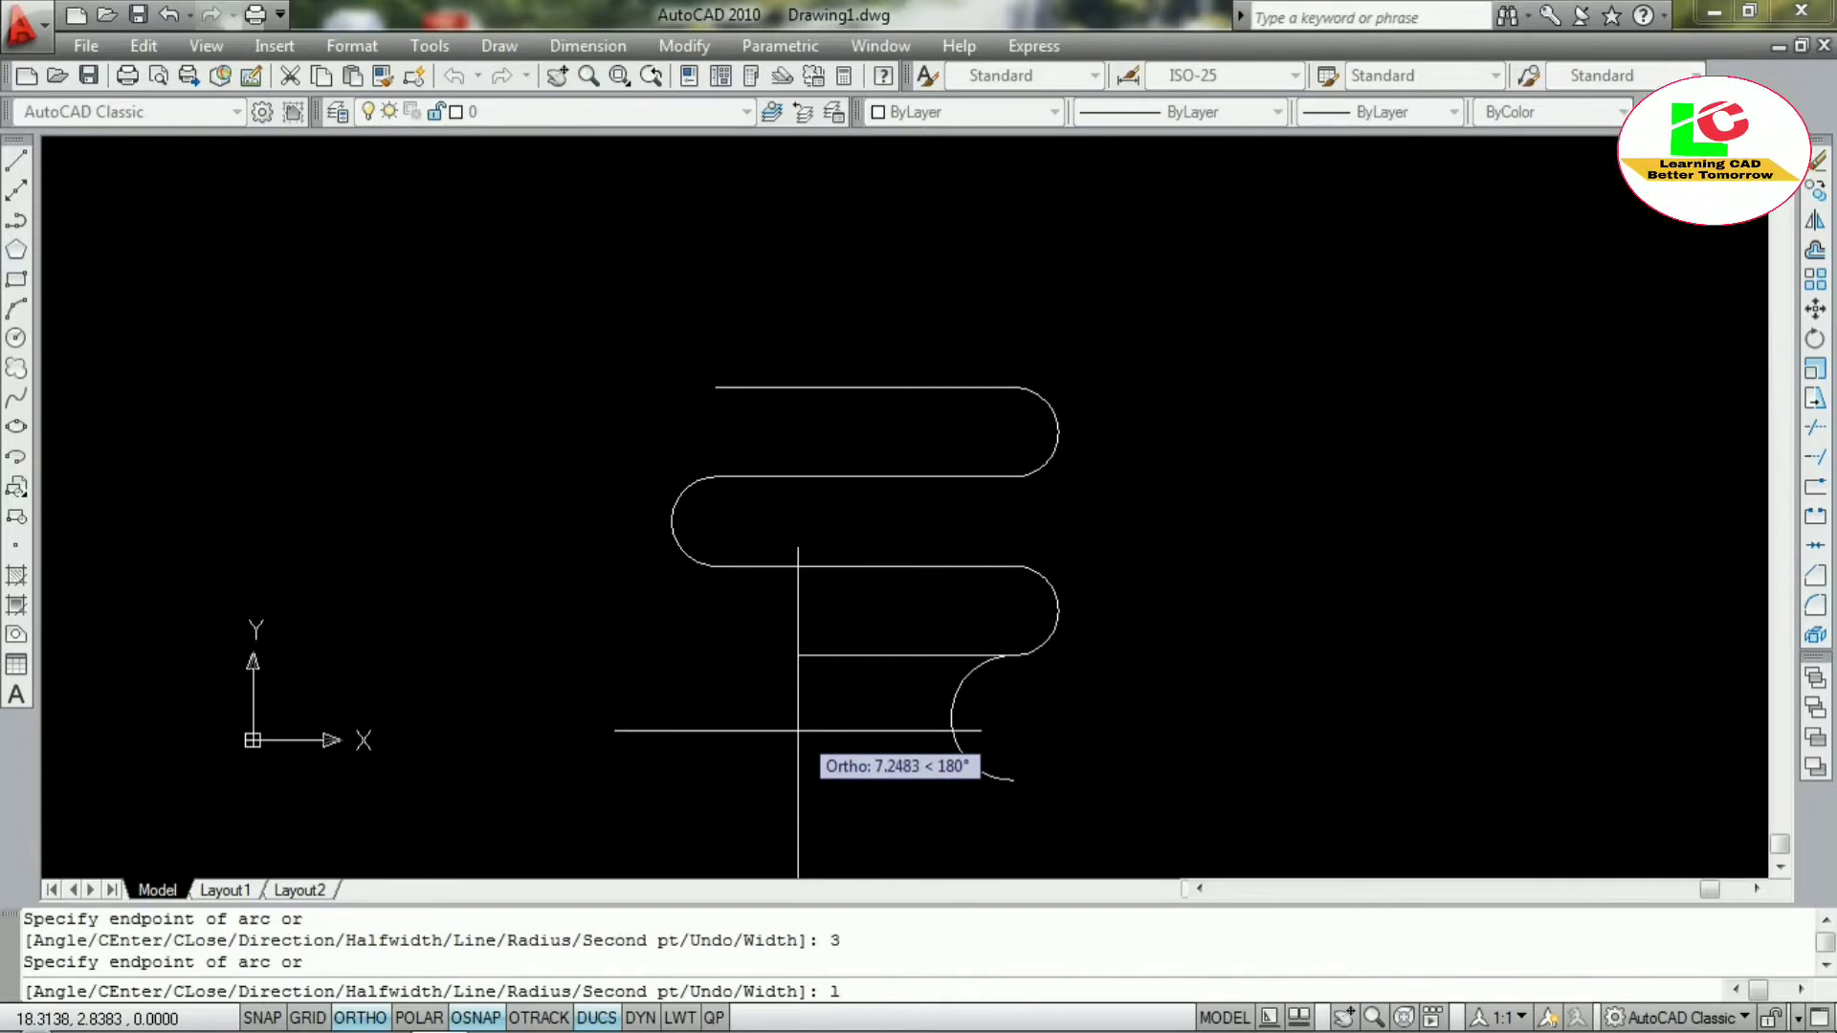
{"action": "type", "text": "l"}
{"action": "key", "text": "Return"}
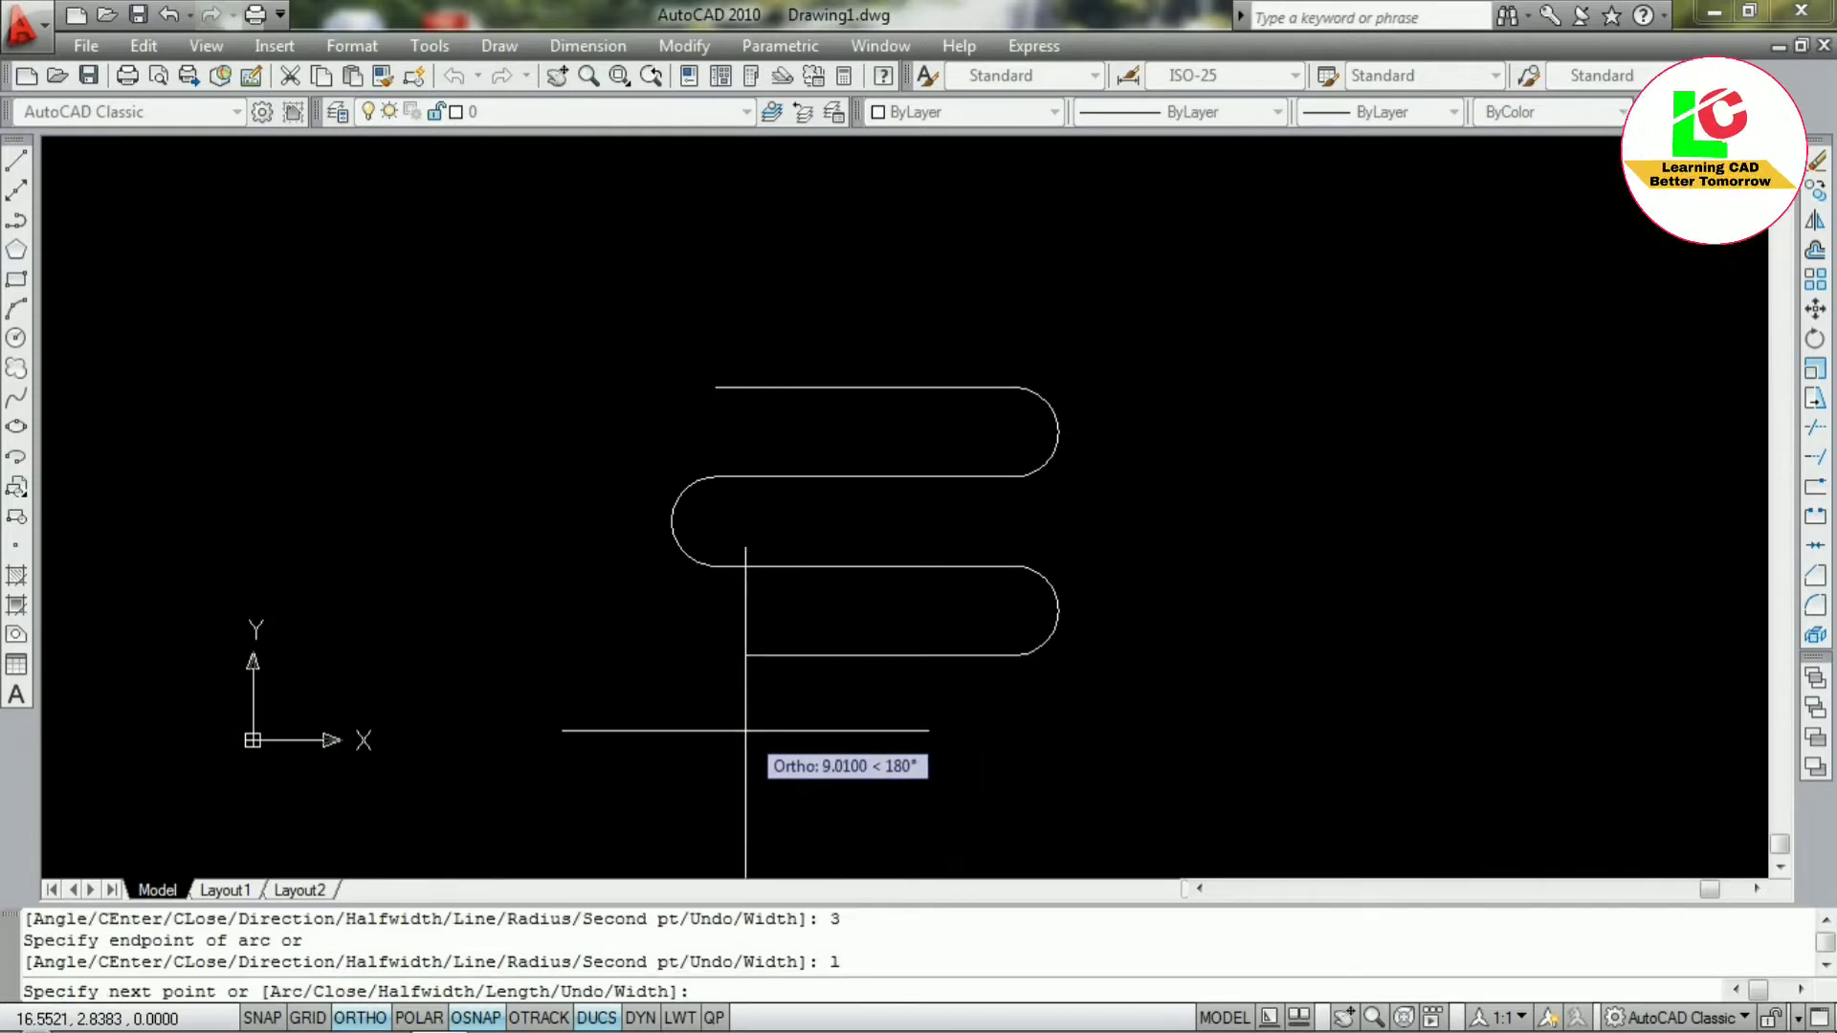
{"action": "key", "text": "Return"}
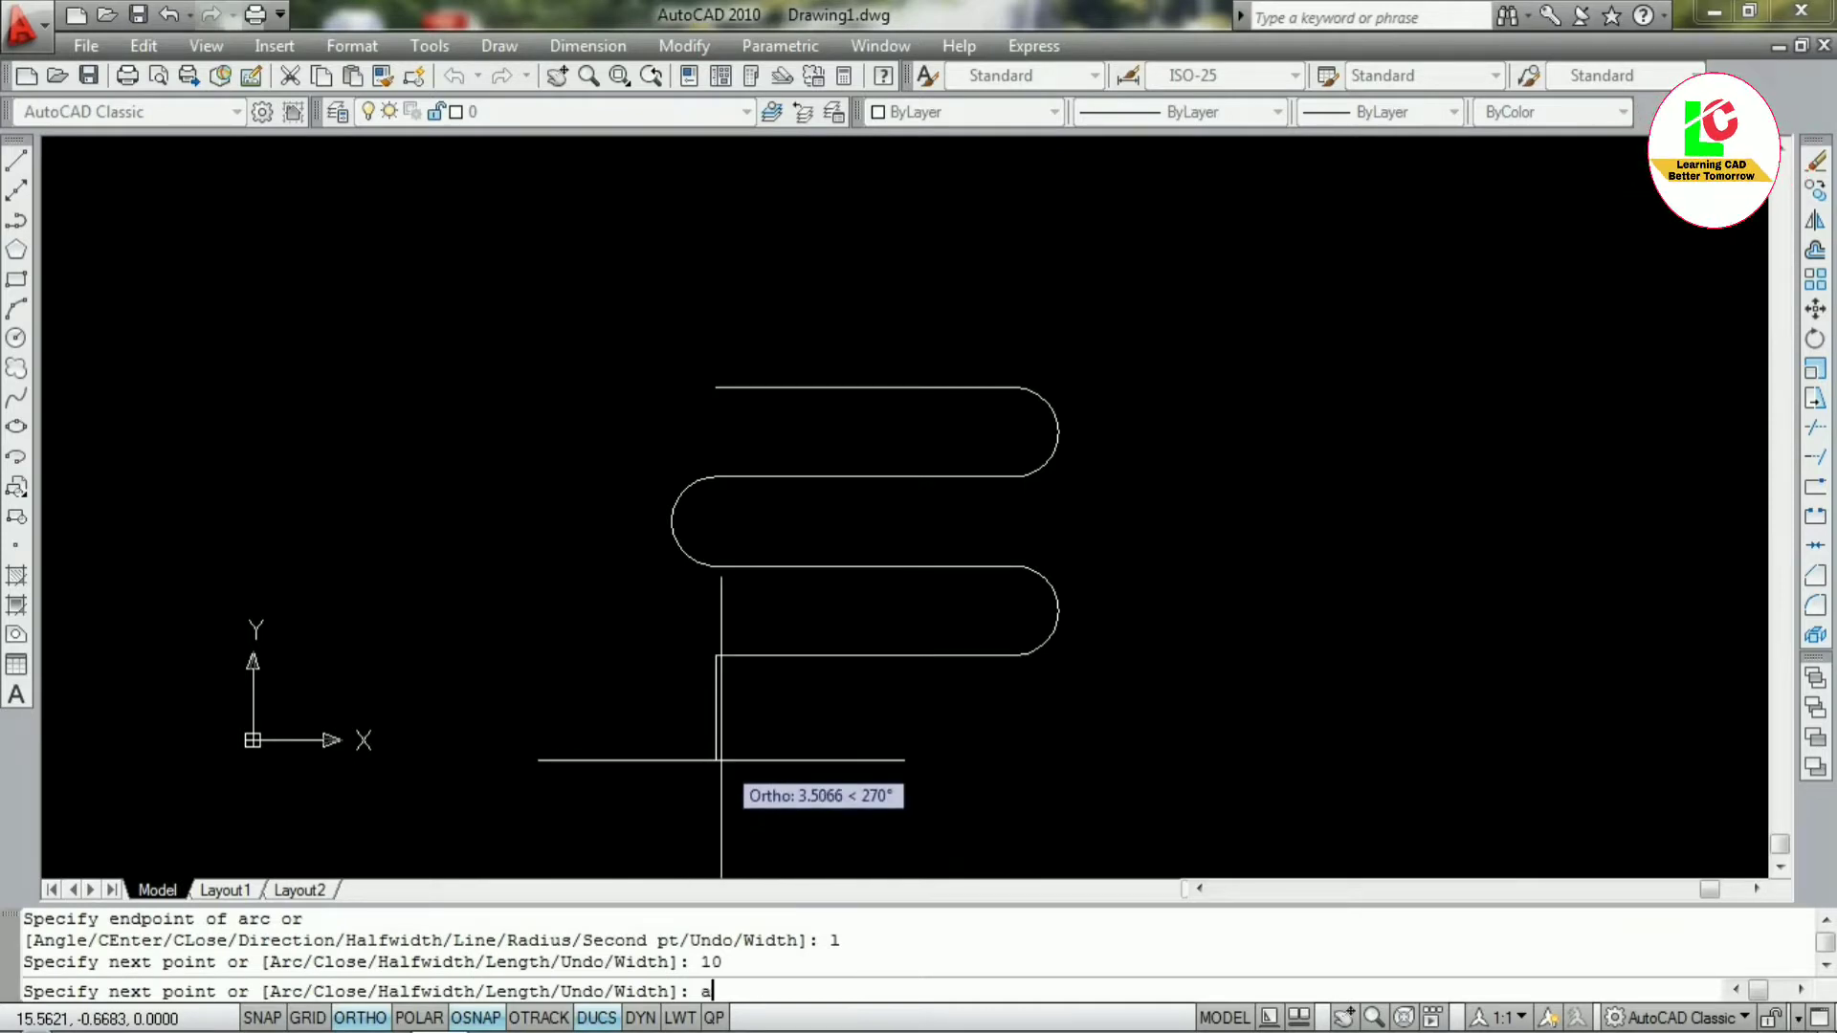
Complete the serpentine polyline with a fourth arc 3 units down and a final 10-unit segment to the right, and end the command
{"action": "type", "text": "a"}
{"action": "key", "text": "Return"}
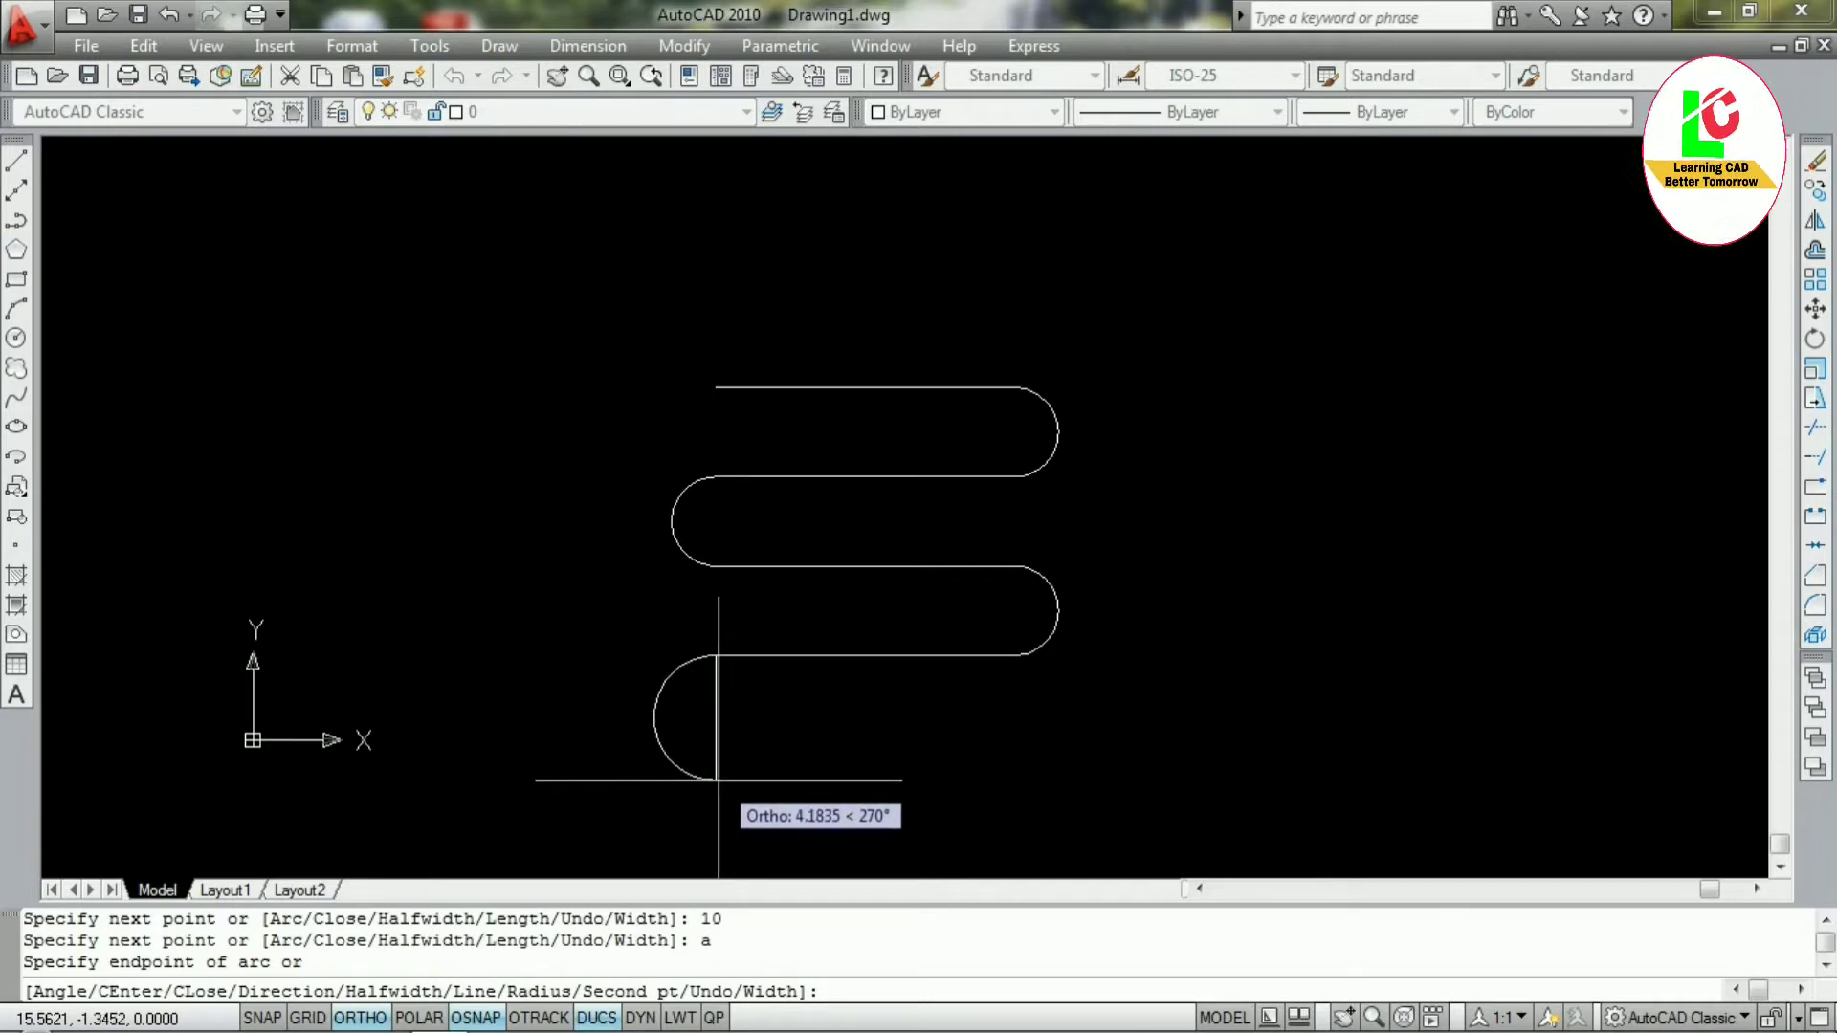
{"action": "type", "text": "3"}
{"action": "key", "text": "Return"}
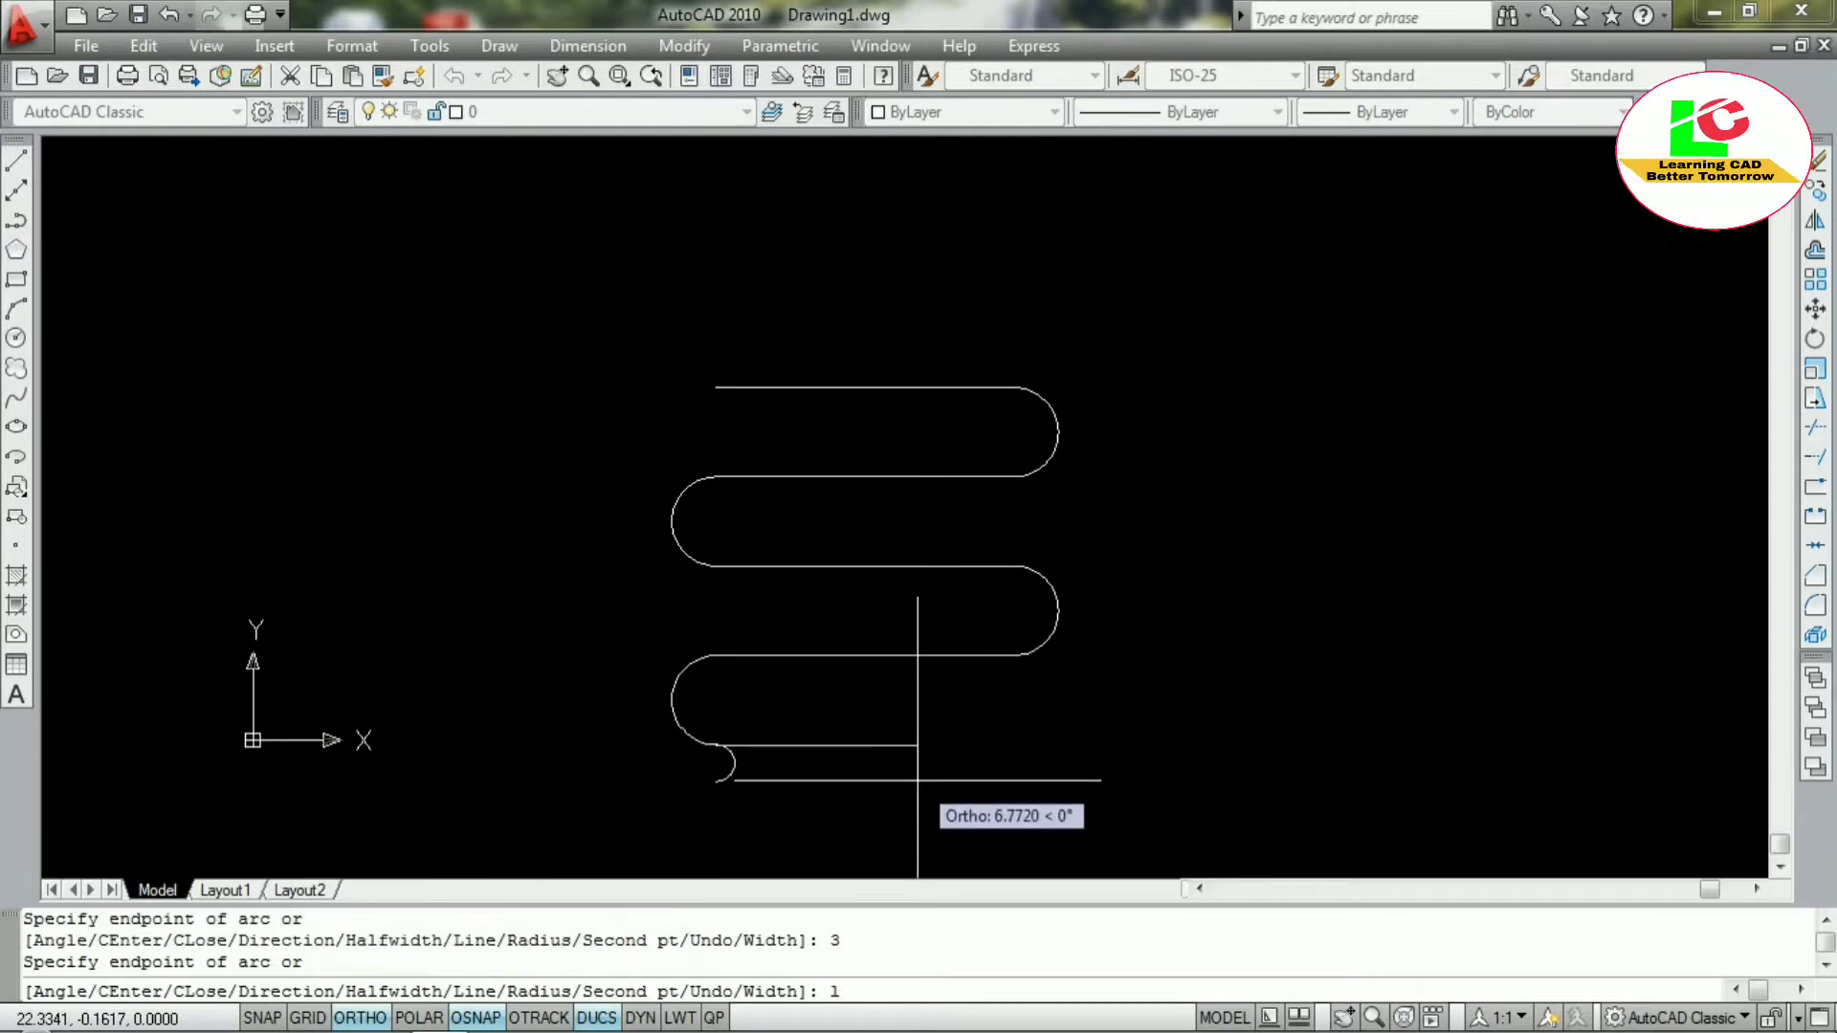
{"action": "type", "text": "l"}
{"action": "key", "text": "Return"}
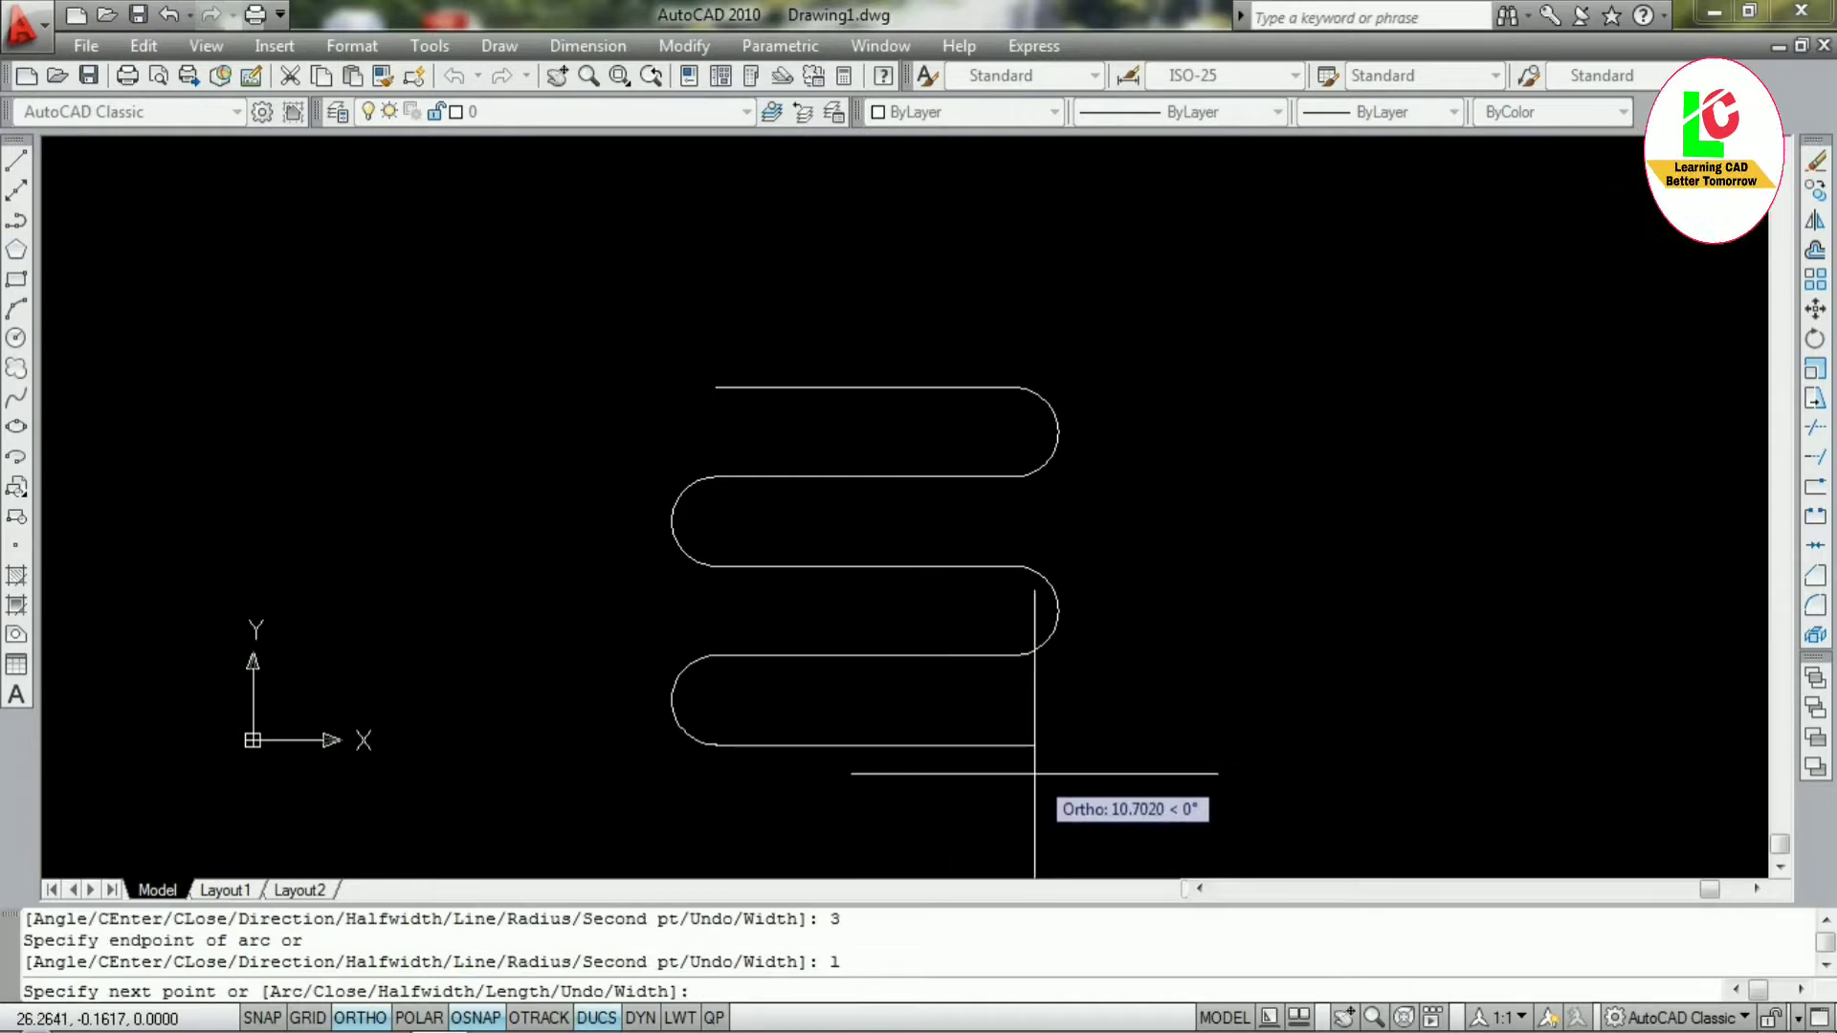
{"action": "type", "text": "10"}
{"action": "key", "text": "Return"}
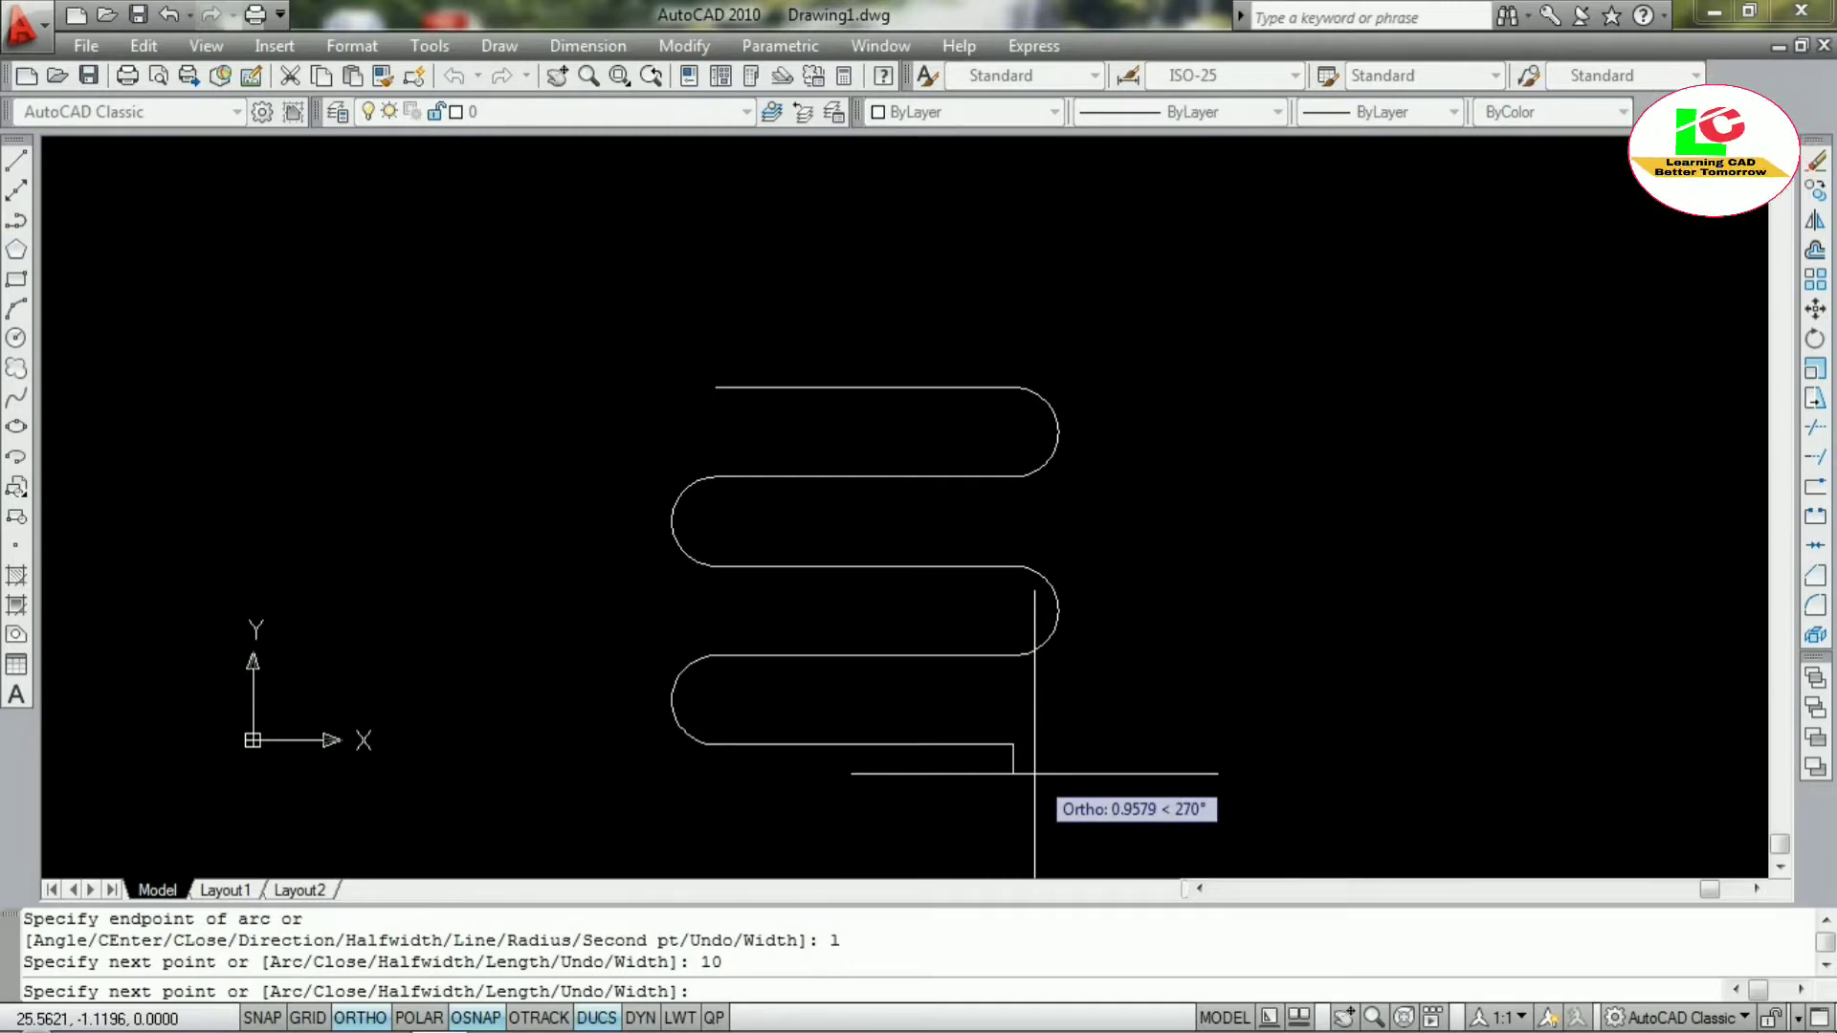
{"action": "key", "text": "Escape"}
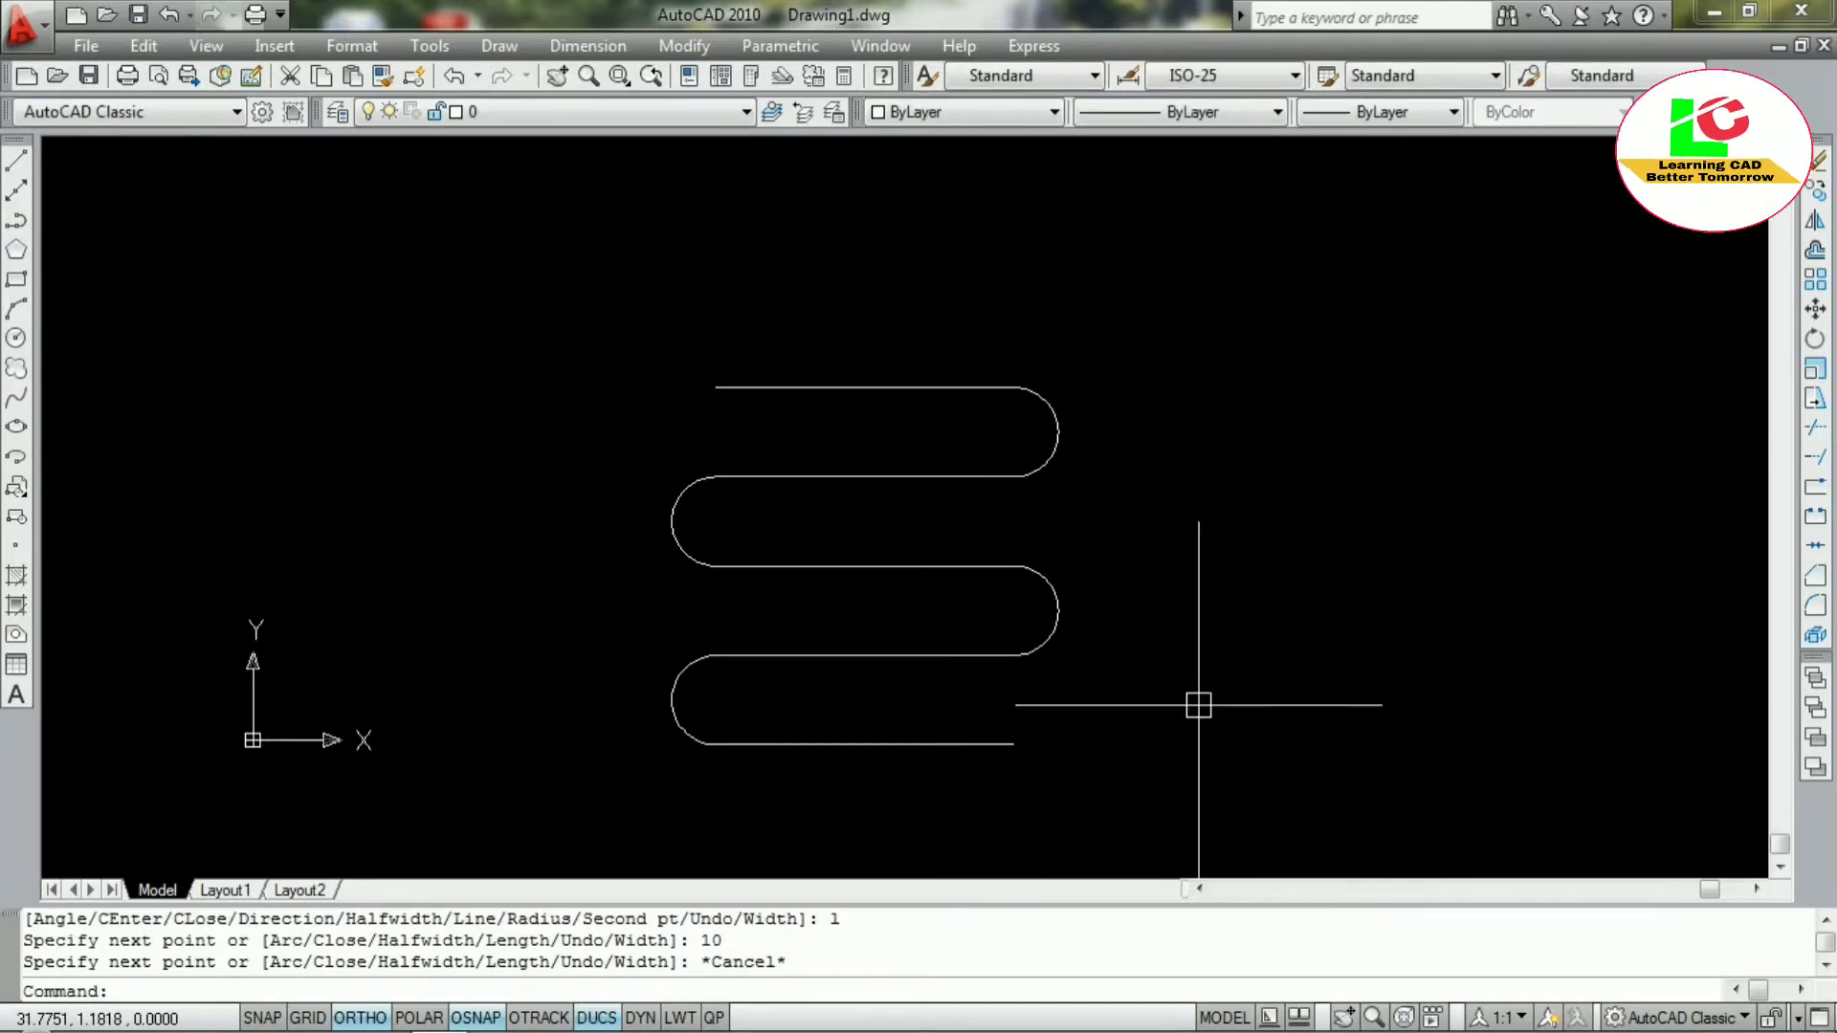
Select the serpentine polyline to check whether it is a single object, and clear the selection
{"action": "left_click", "coordinate": [934, 744]}
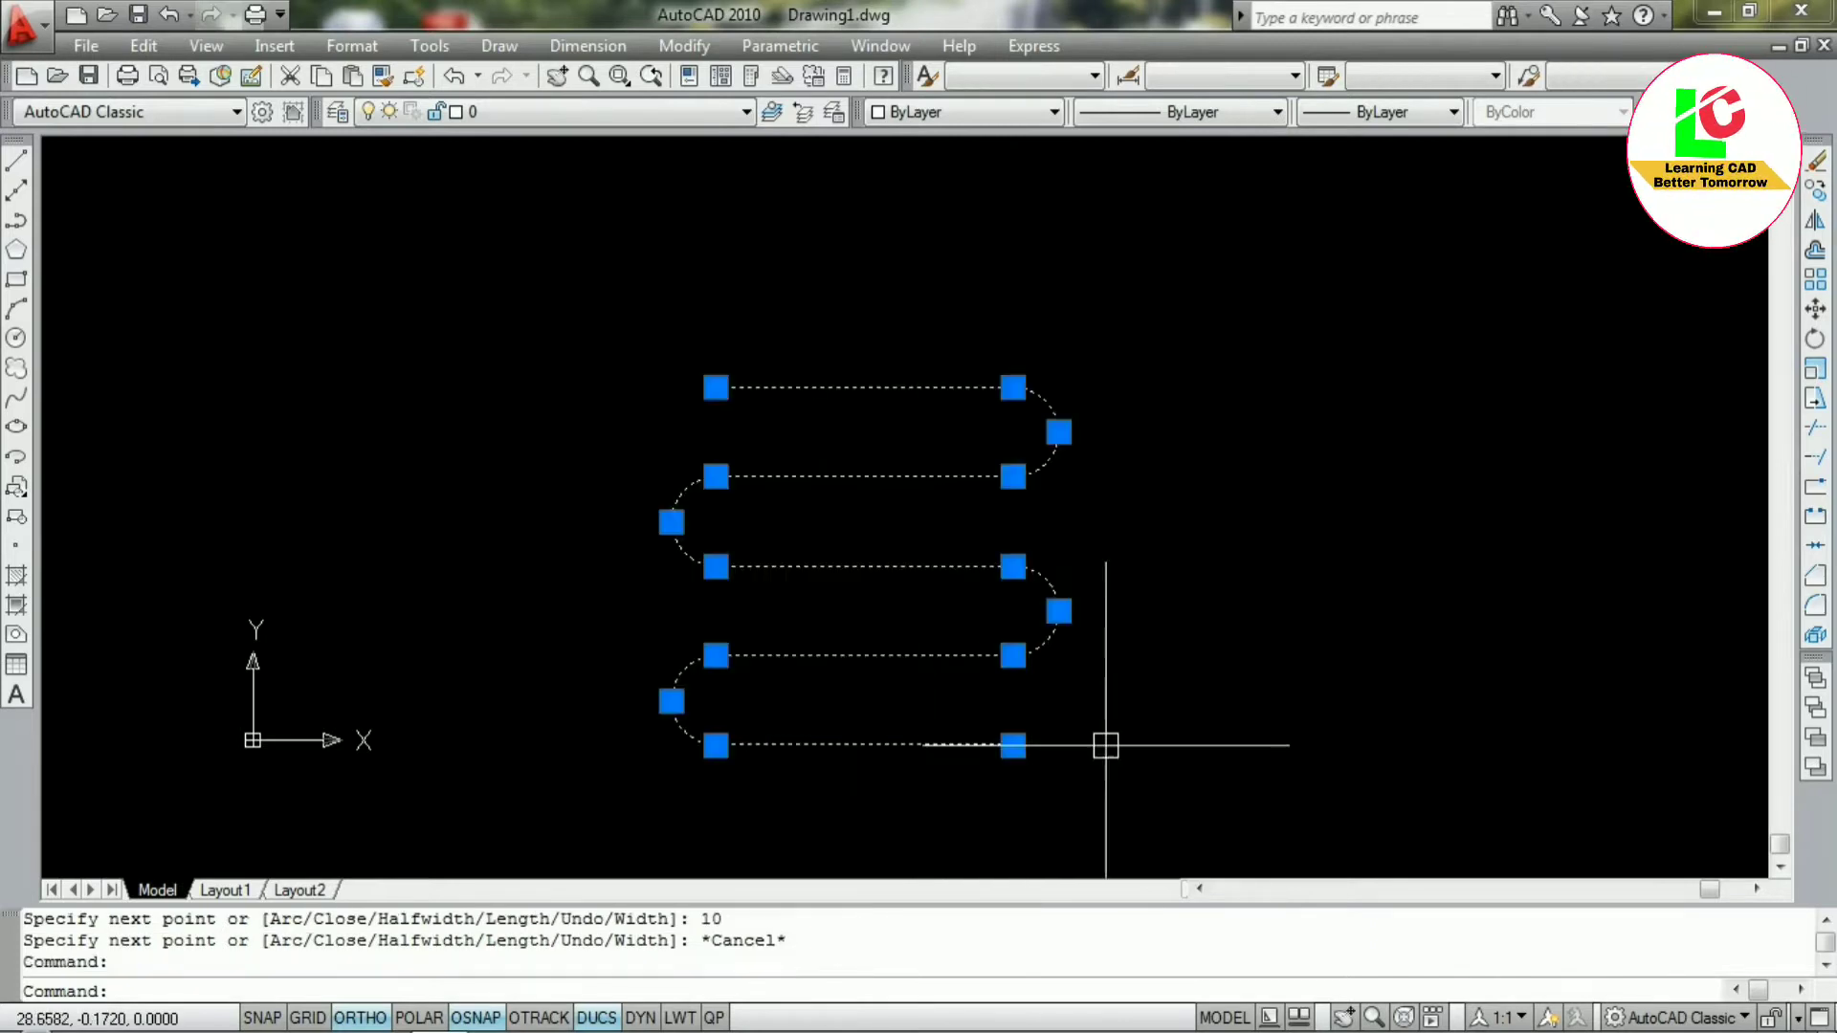
{"action": "key", "text": "Escape"}
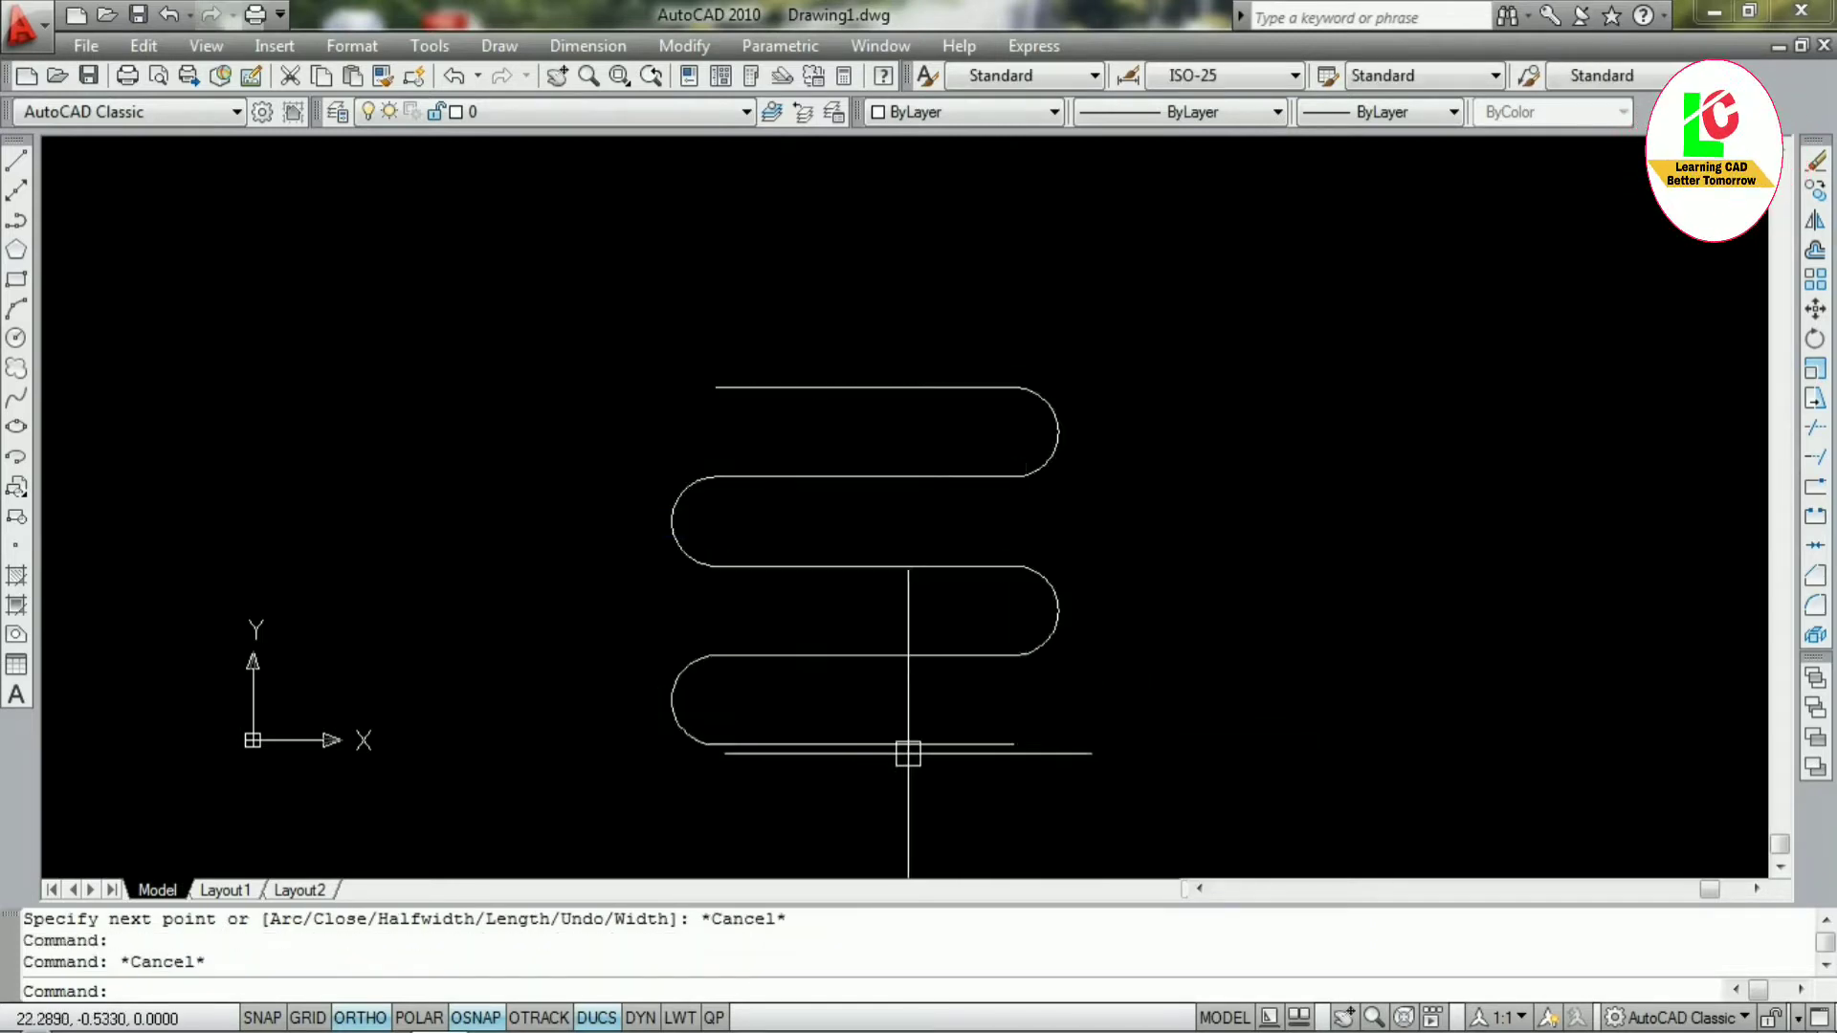
Inspect the serpentine polyline's grips along its lines and arcs by reselecting it, and clear the selection
{"action": "left_click", "coordinate": [884, 743]}
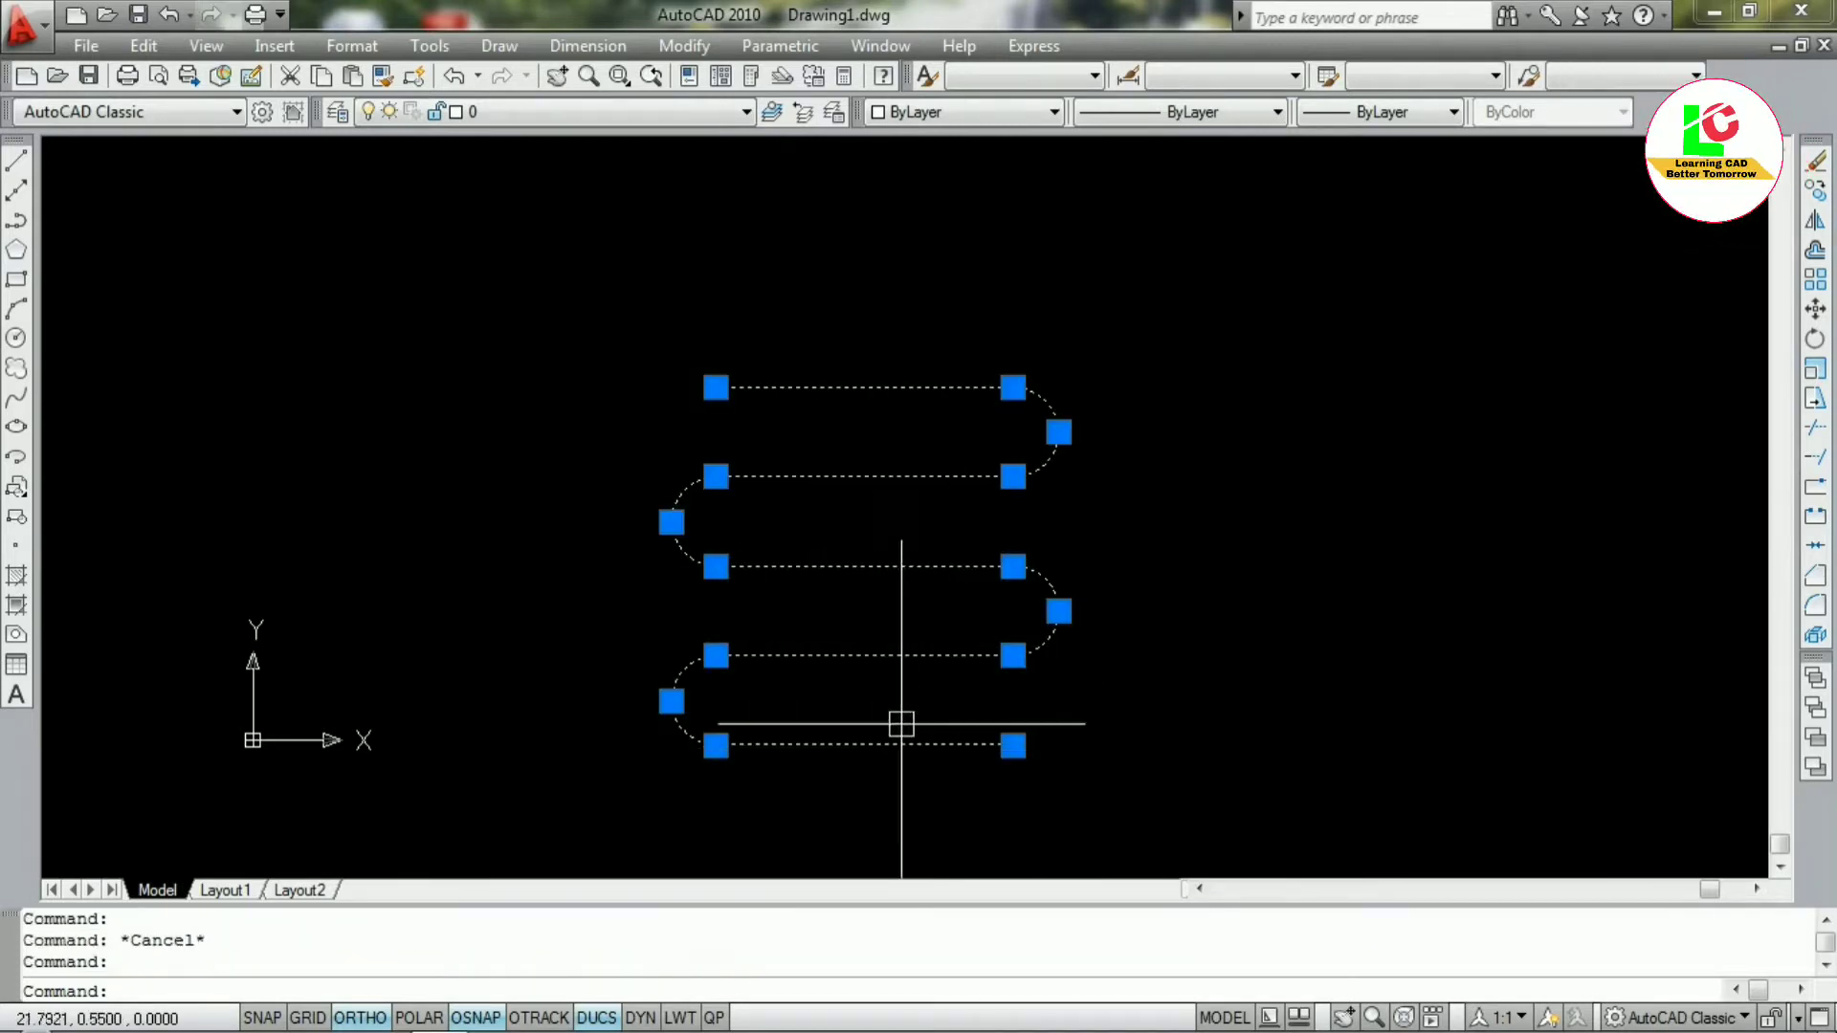
{"action": "key", "text": "Escape"}
{"action": "left_click", "coordinate": [882, 744]}
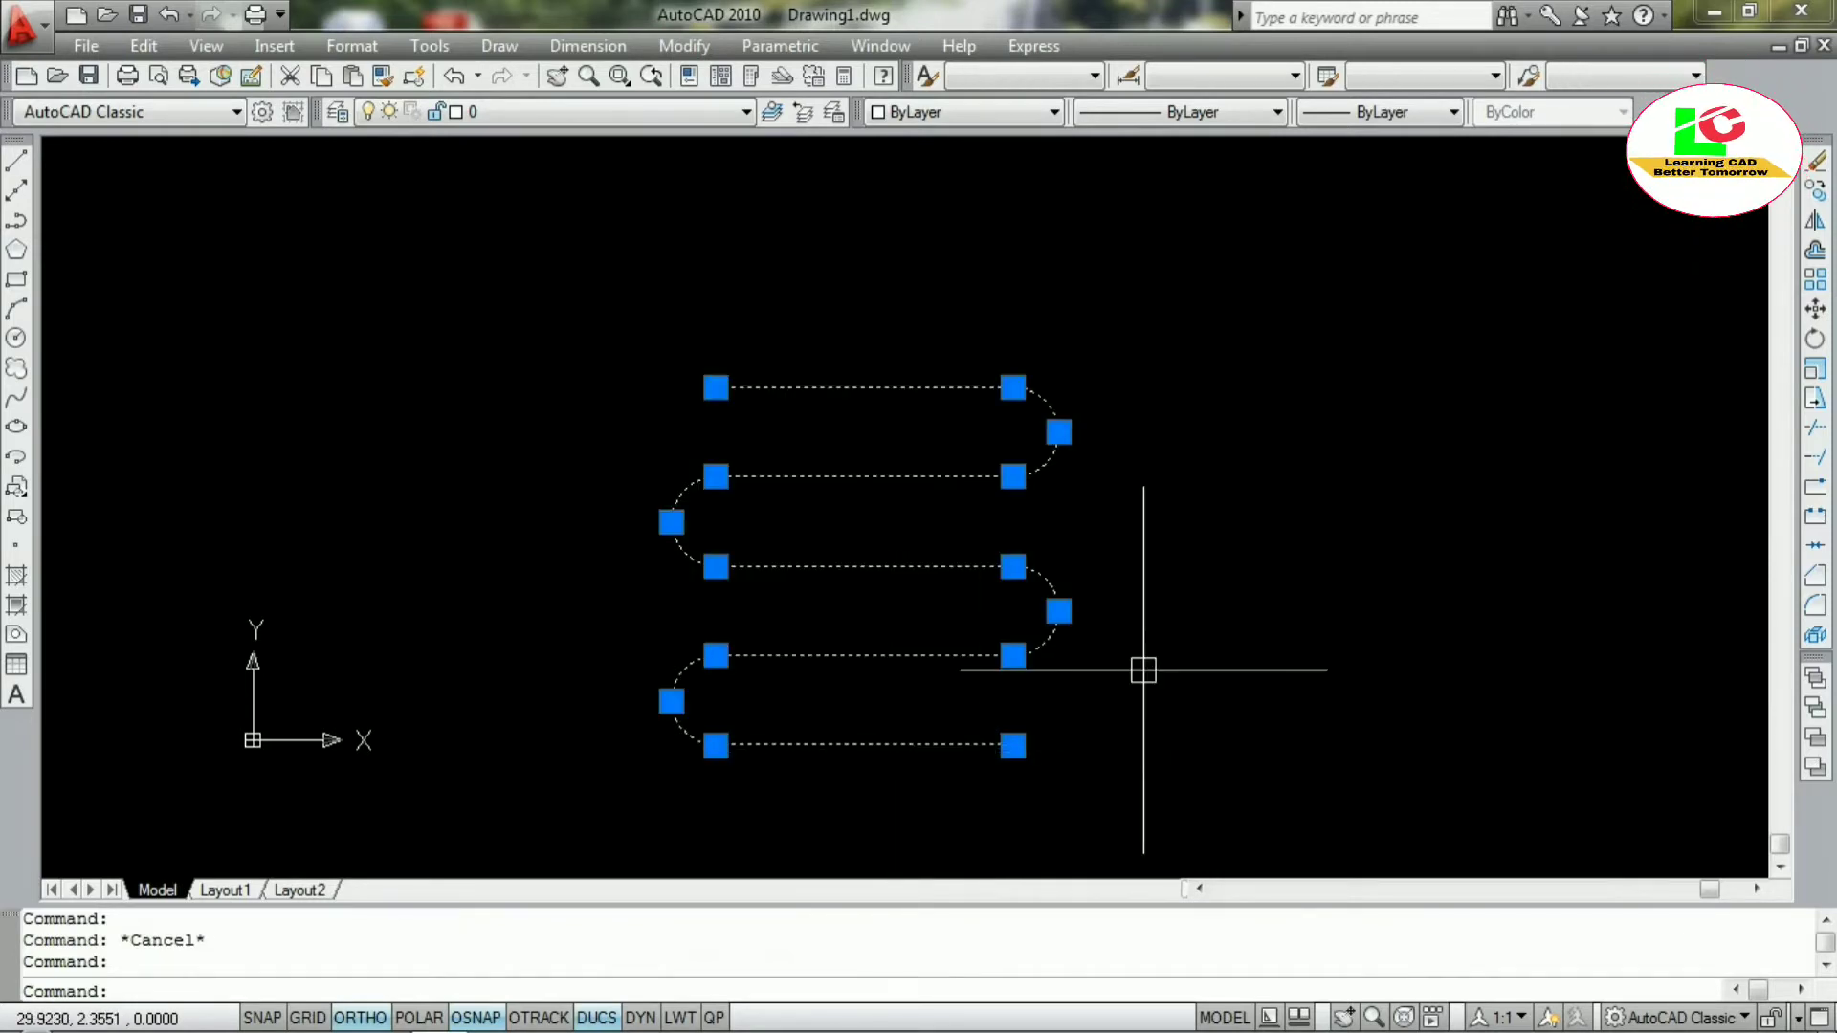
{"action": "key", "text": "Escape"}
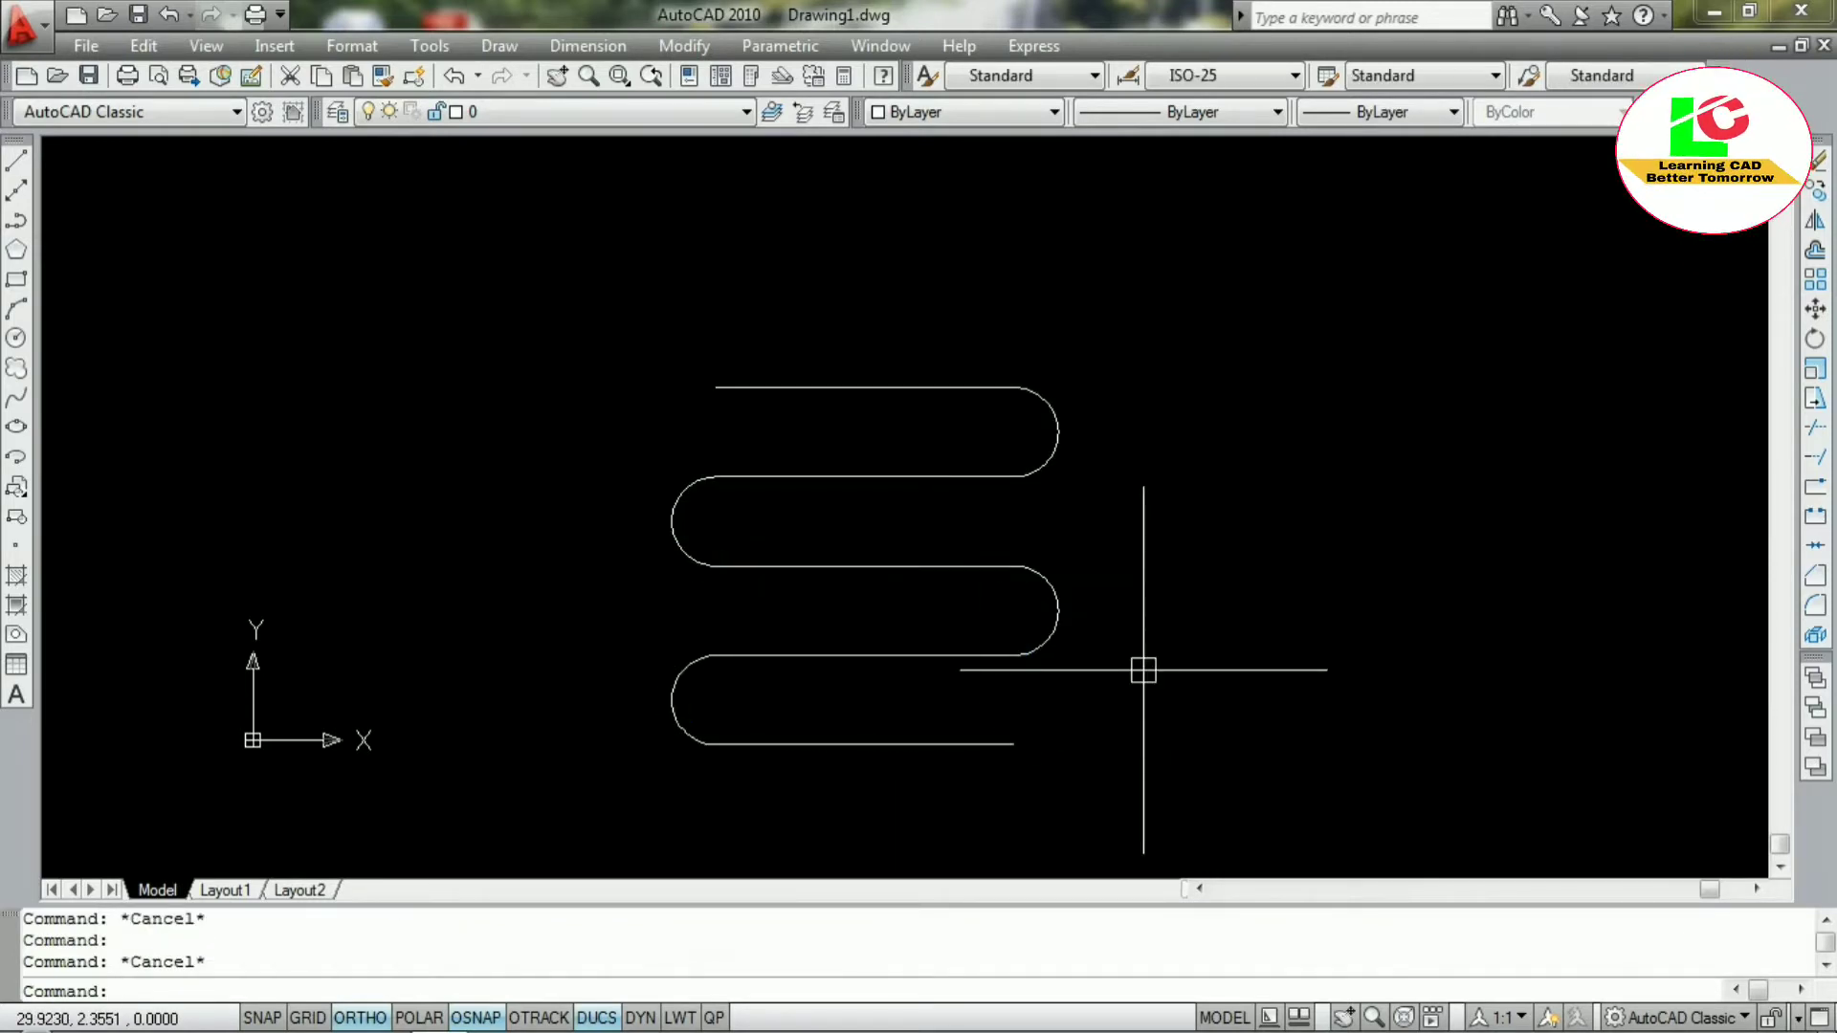
Start a polyline to the right of the serpentine with a starting half-width of 0 and an ending half-width of 3
{"action": "scroll", "coordinate": [756, 598], "scroll_direction": "down", "scroll_amount": 2}
{"action": "scroll", "coordinate": [1087, 597], "scroll_direction": "up", "scroll_amount": 1}
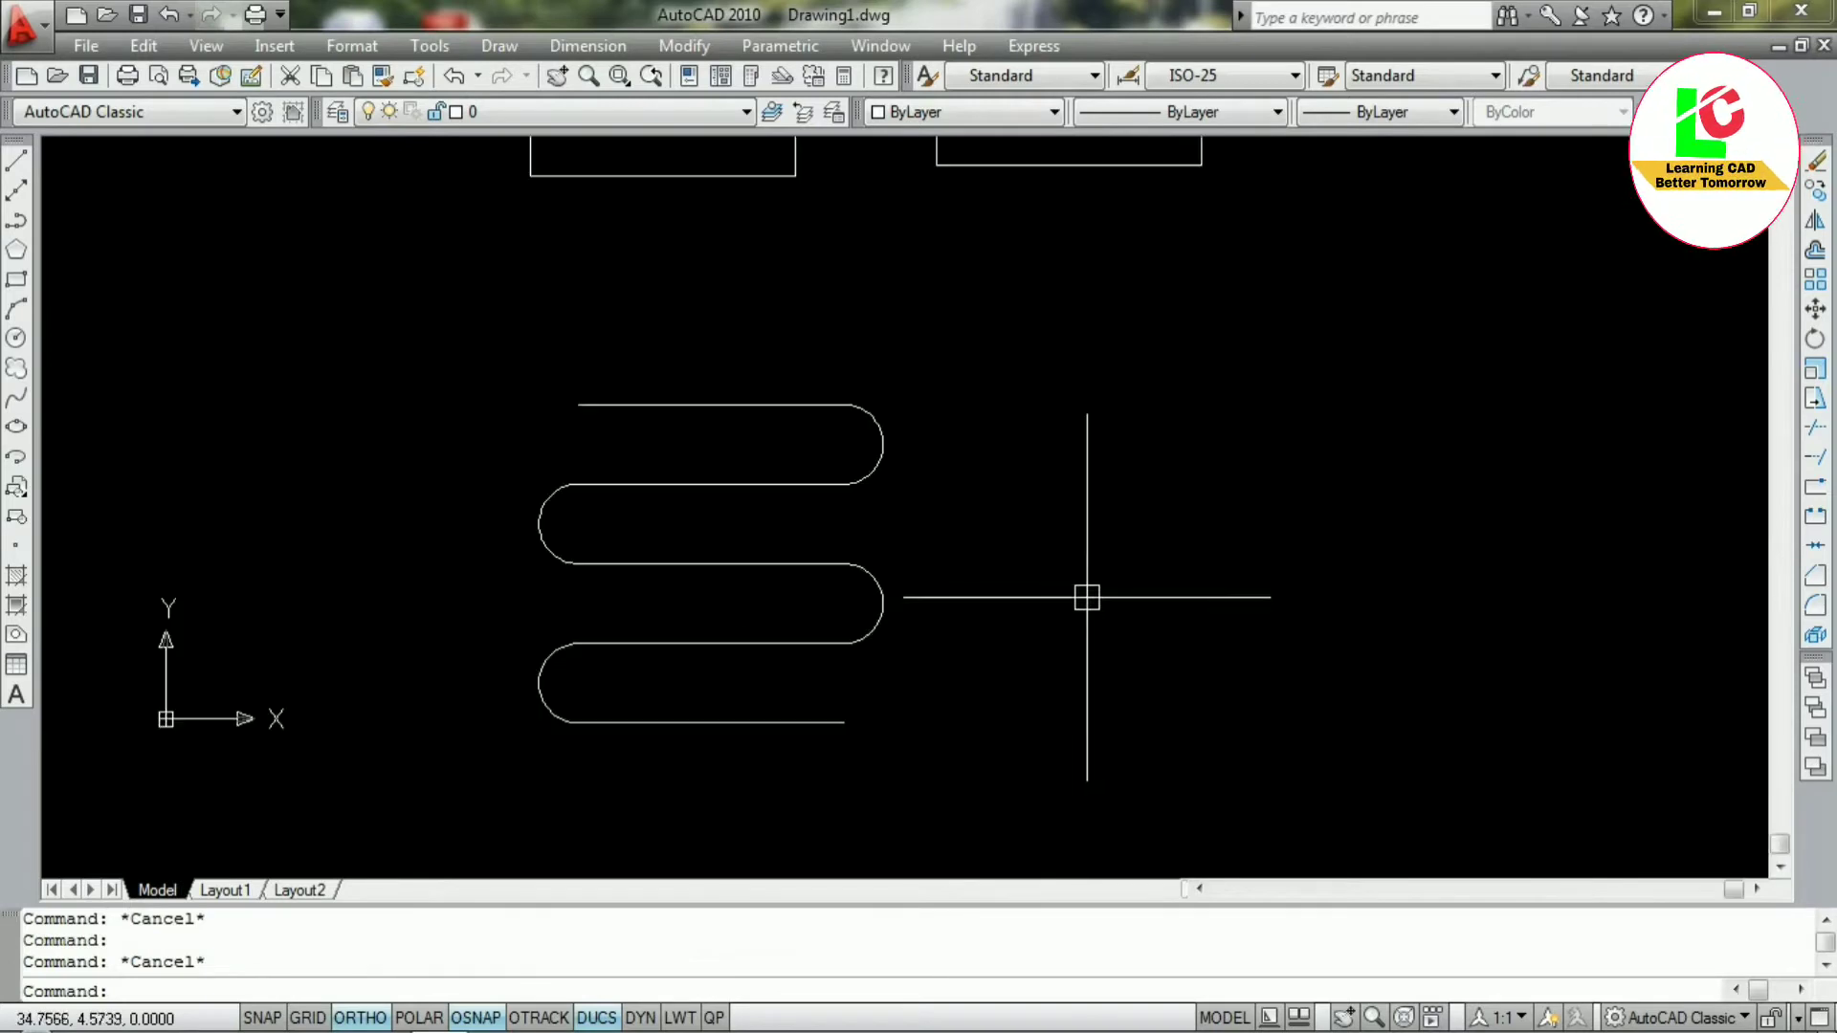
{"action": "key", "text": "Escape"}
{"action": "key", "text": "Escape"}
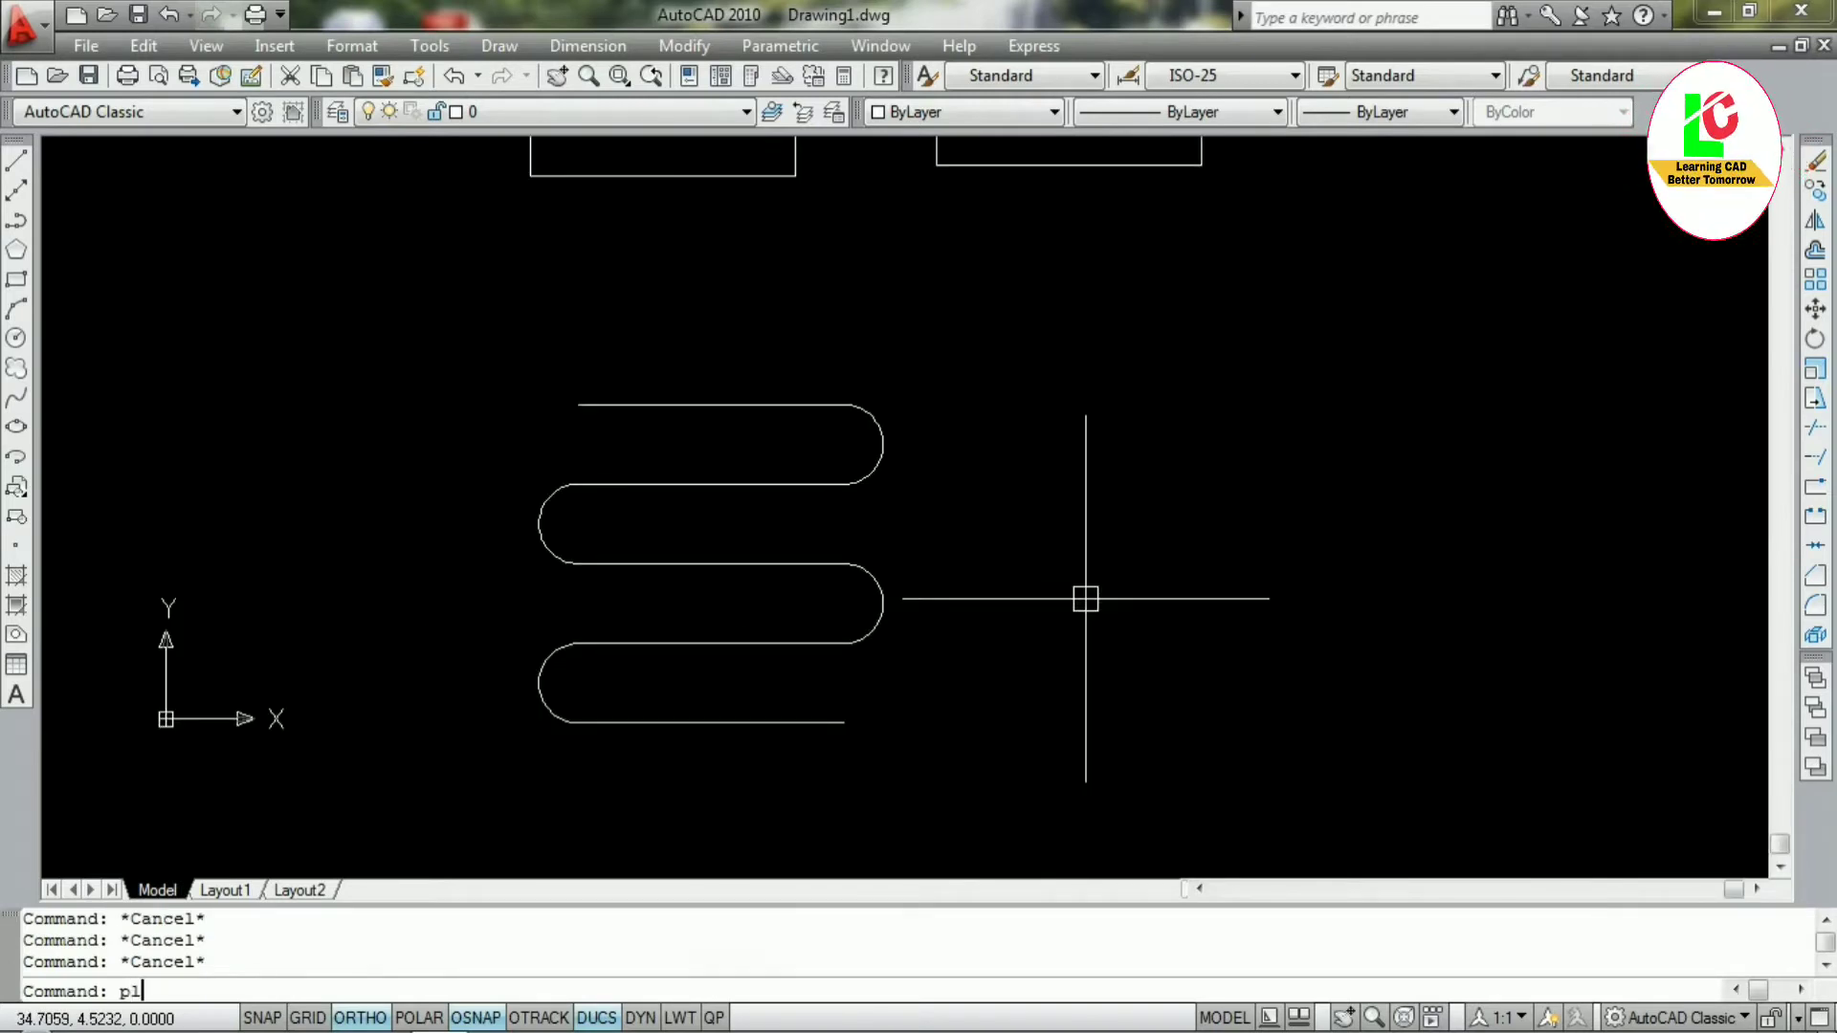
{"action": "key", "text": "Return"}
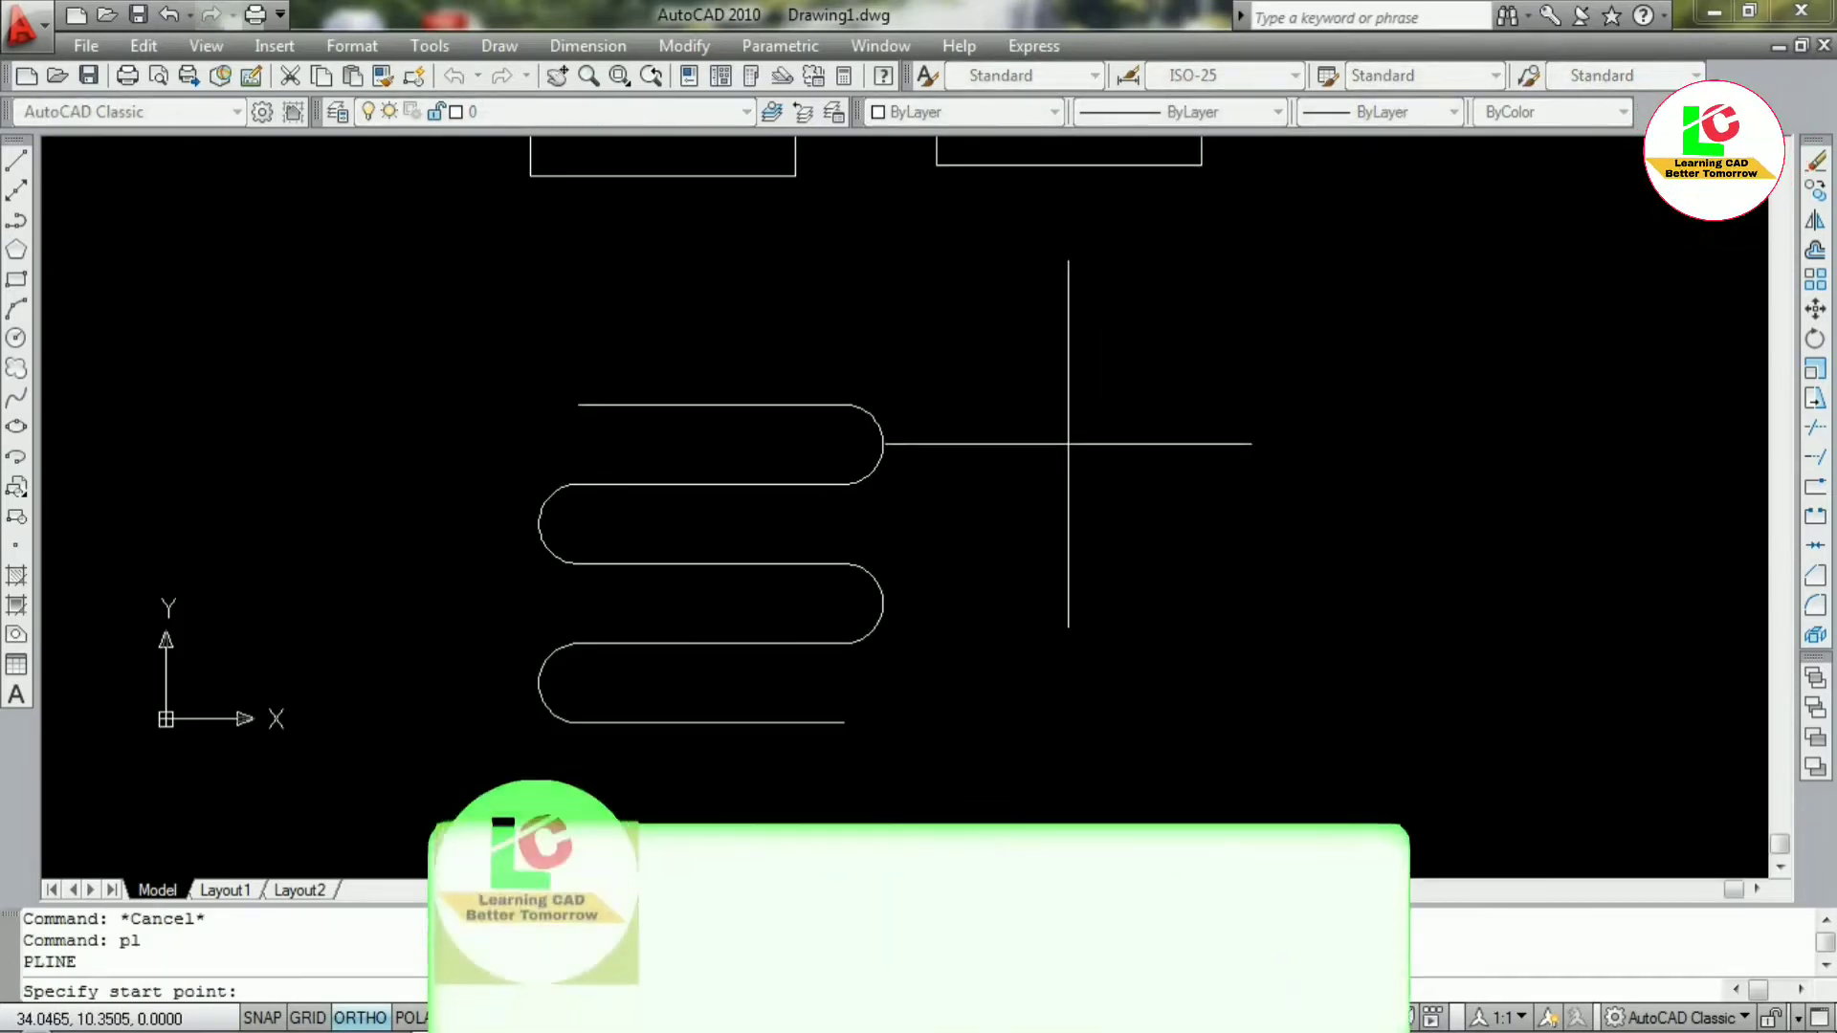
{"action": "left_click", "coordinate": [1058, 432]}
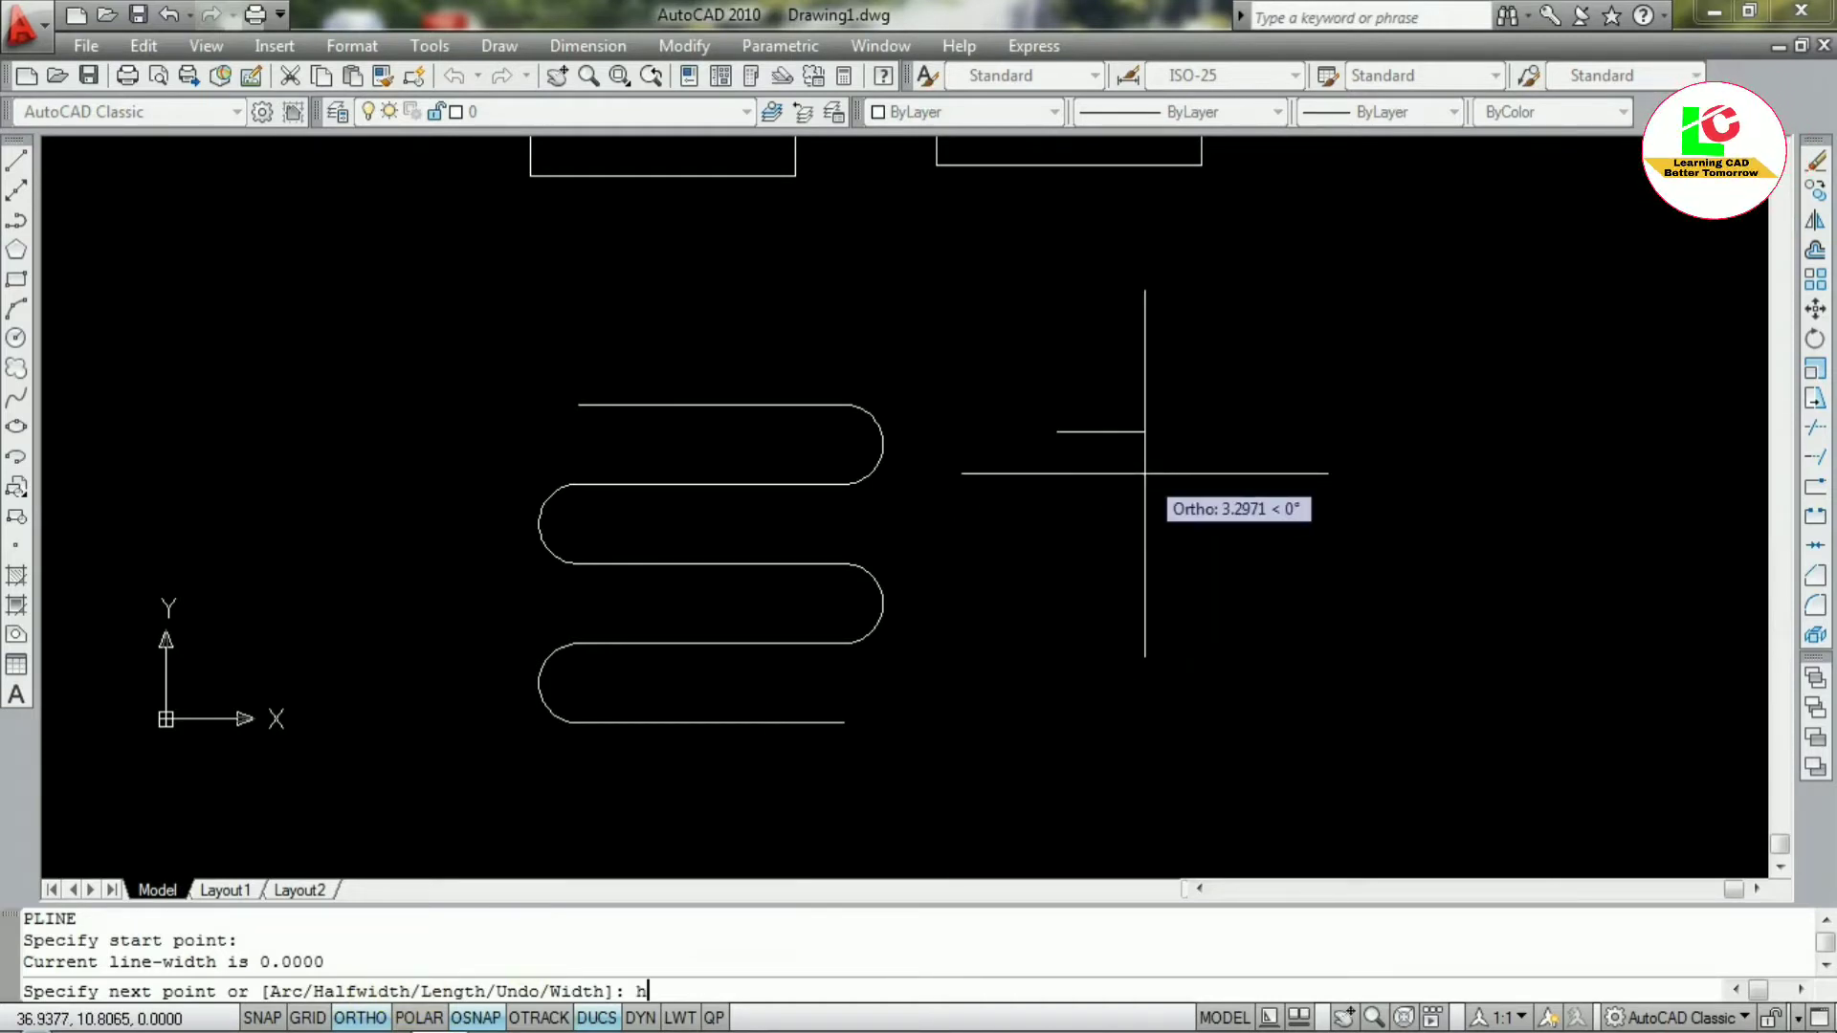
{"action": "key", "text": "Return"}
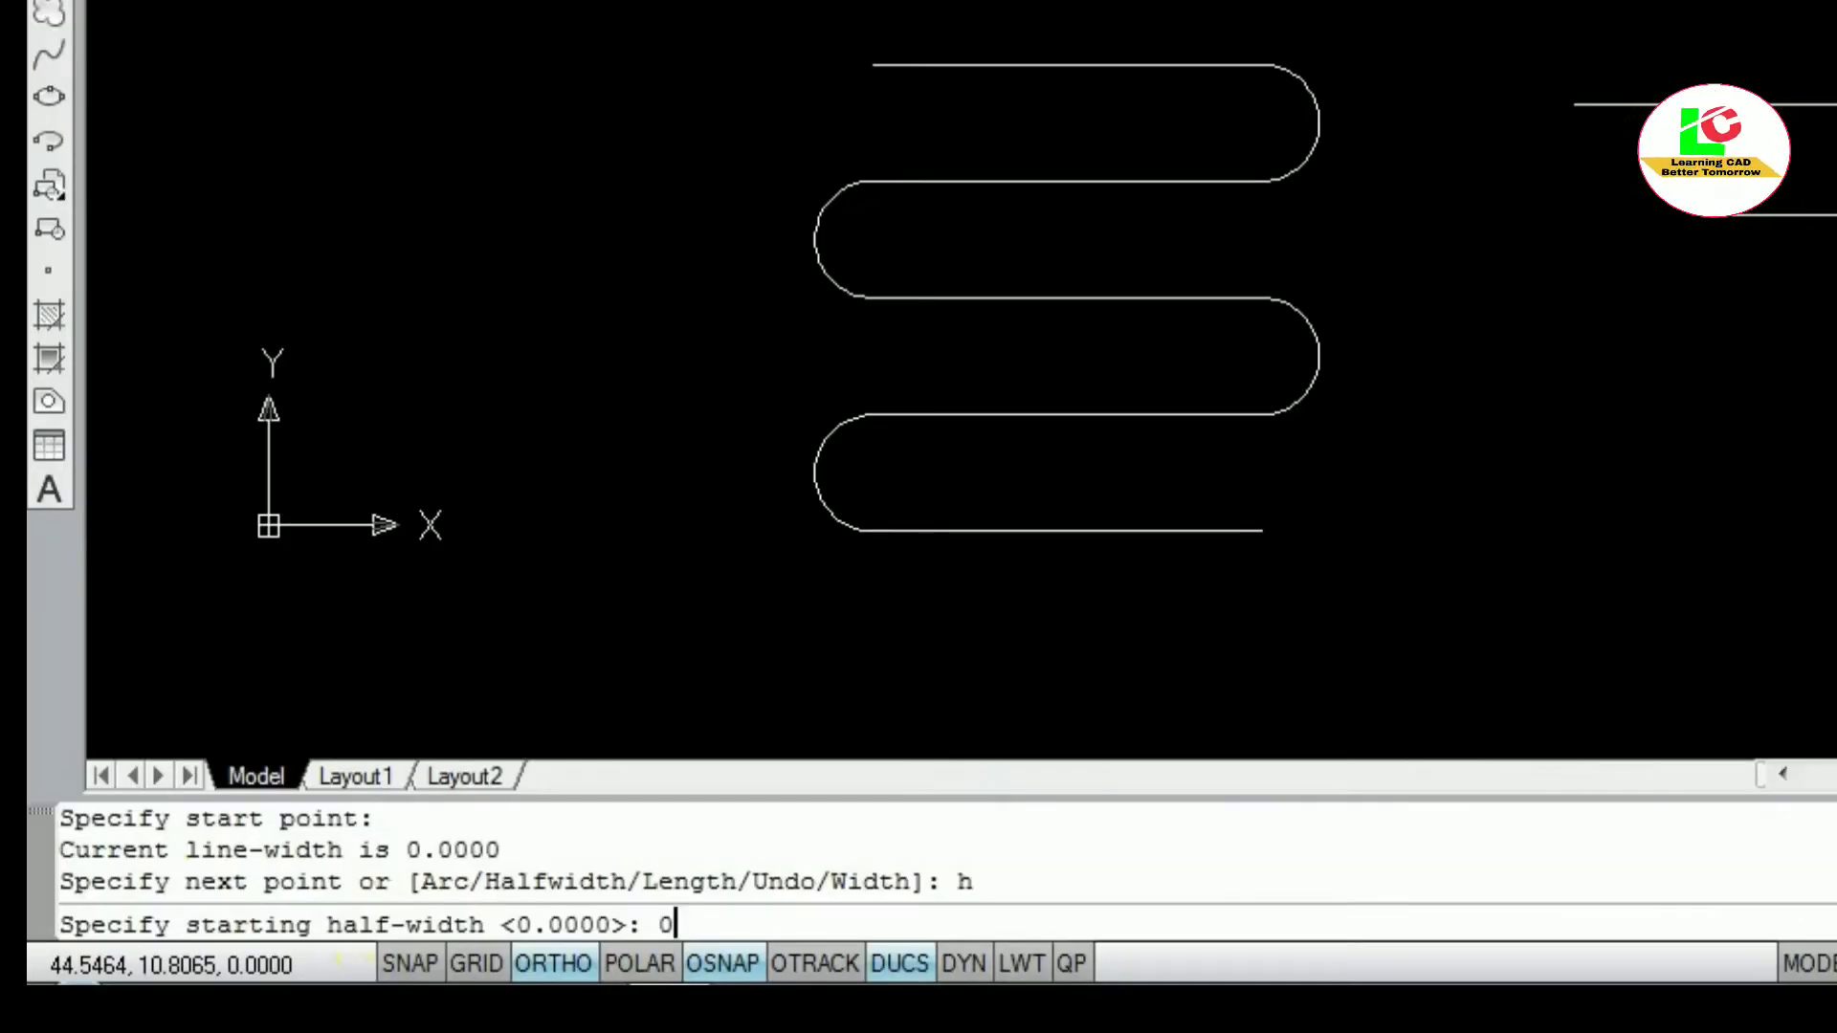
{"action": "key", "text": "Return"}
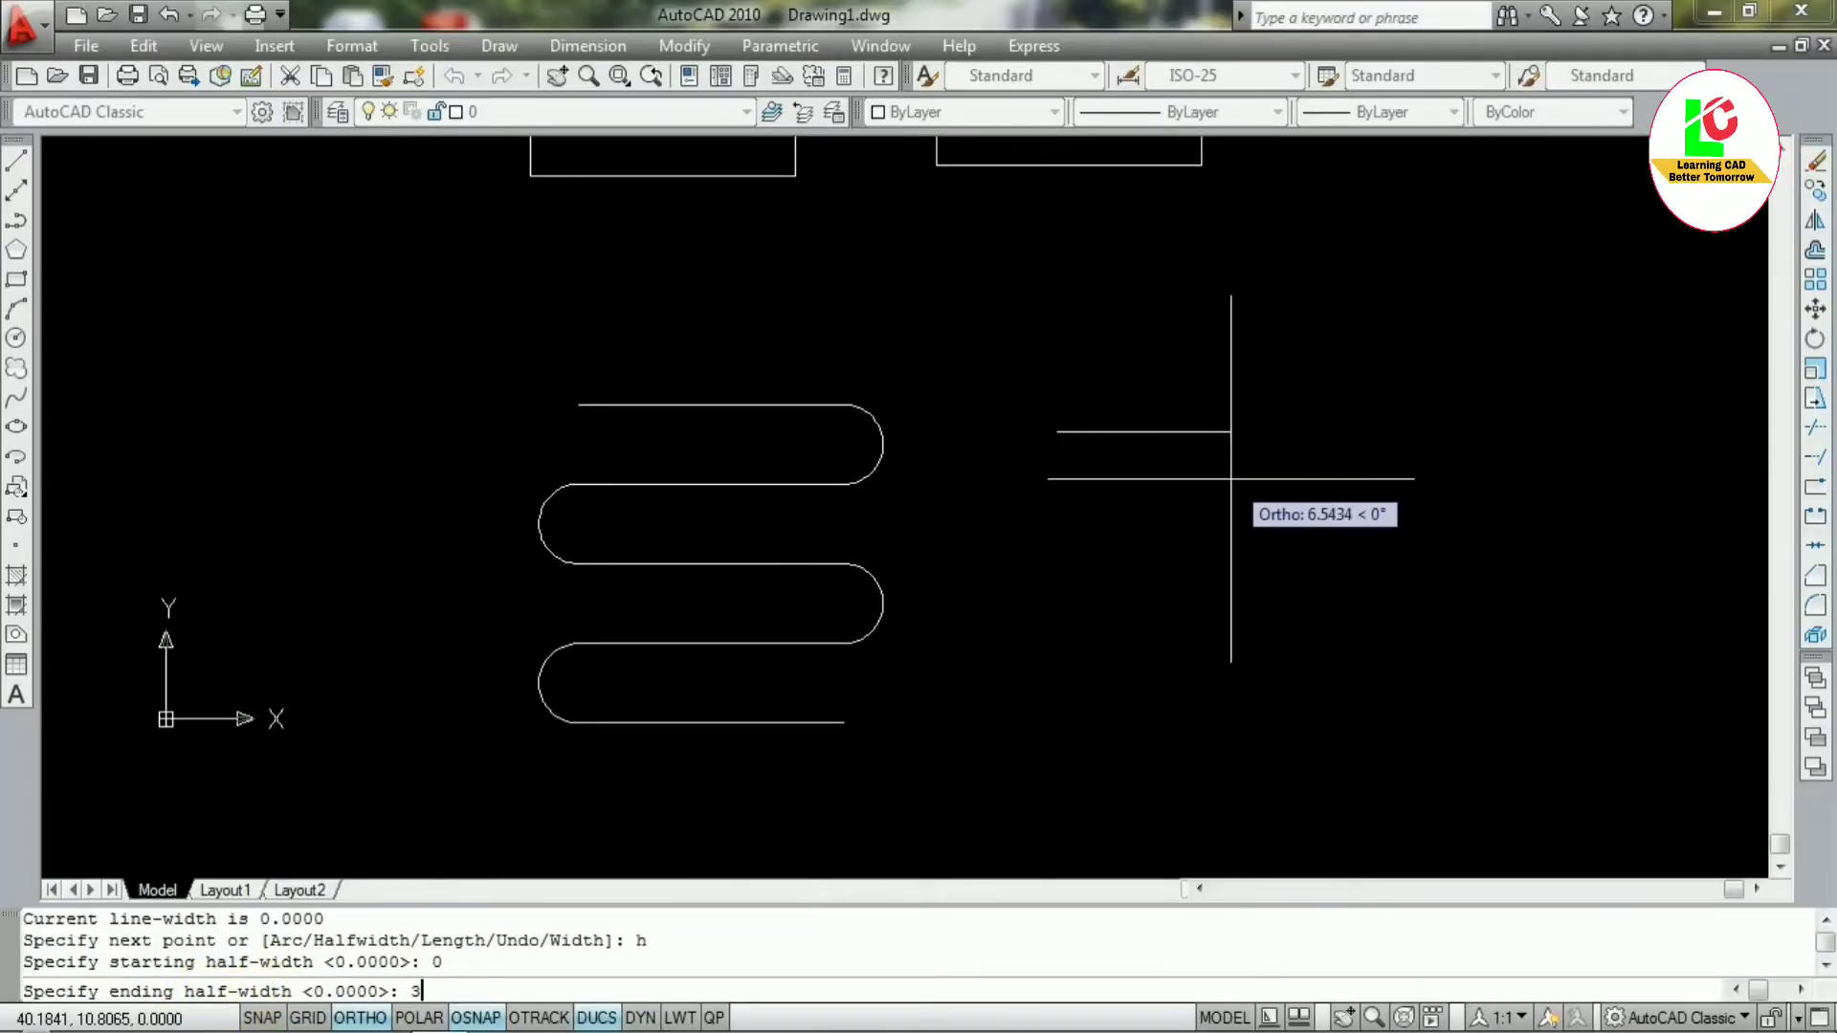
{"action": "key", "text": "Return"}
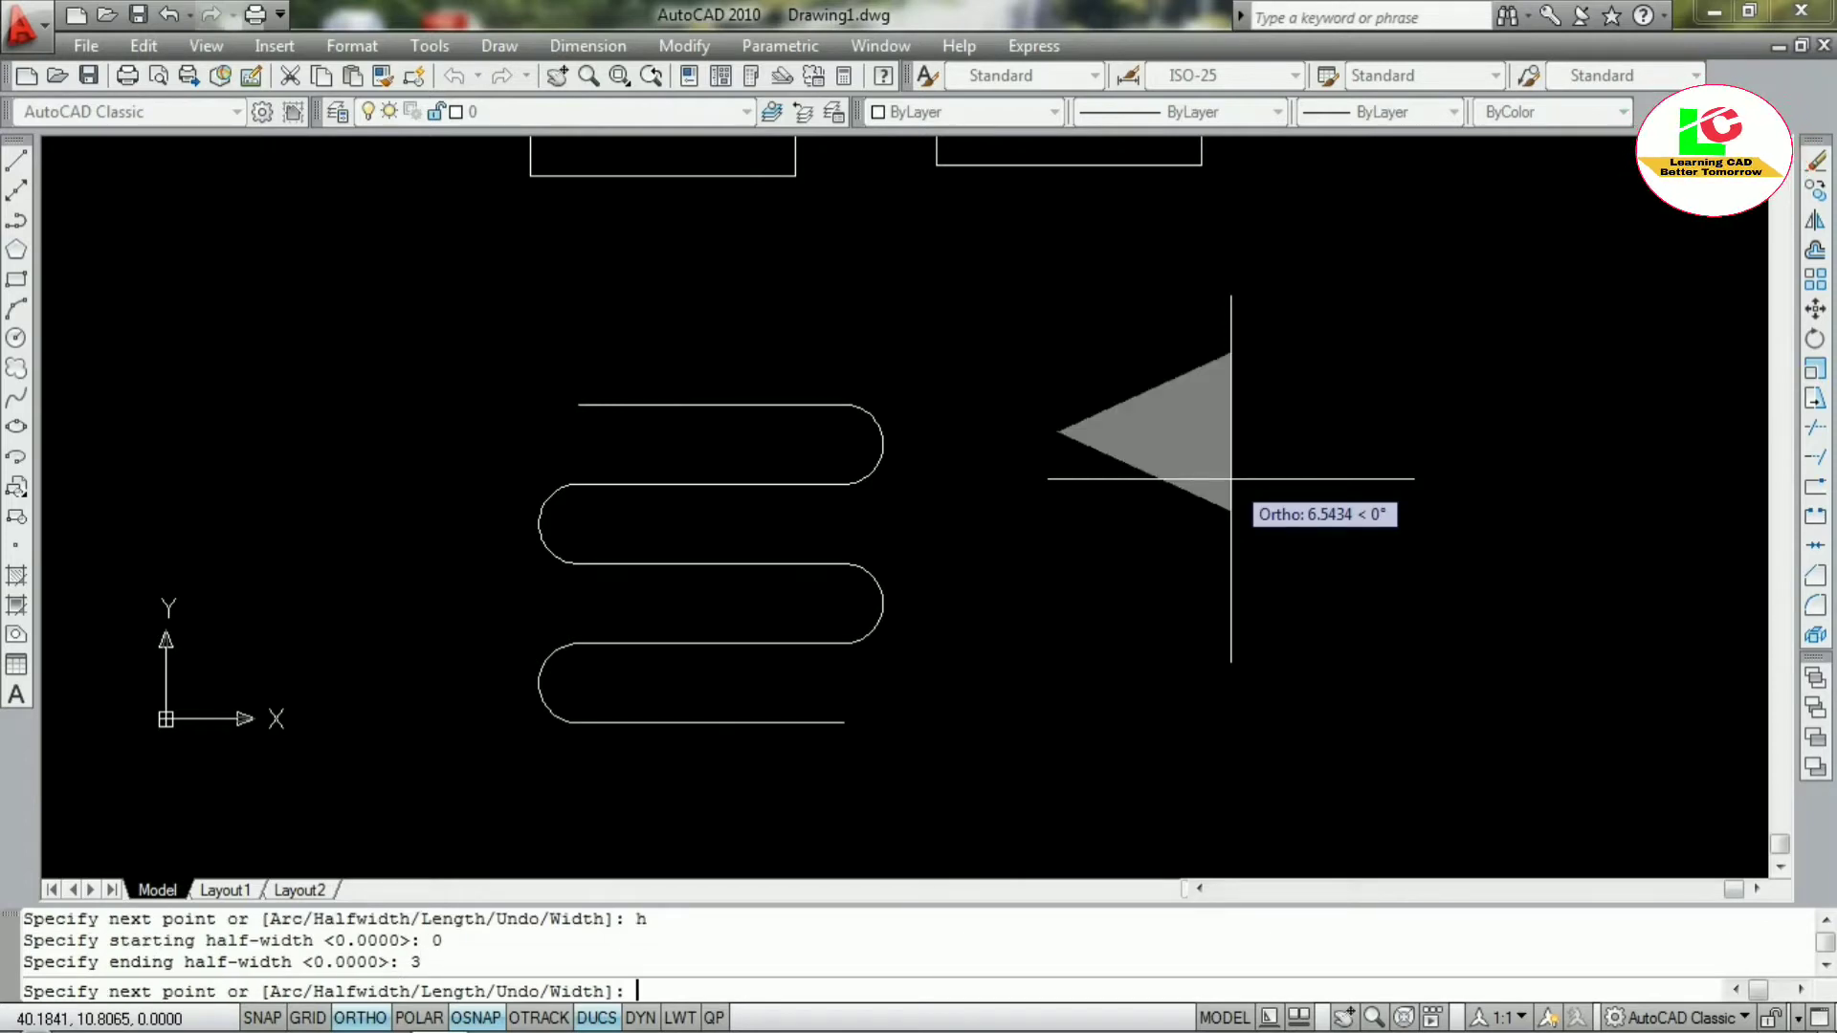
Draw the tapered segment 3 units to the right and end the polyline
{"action": "scroll", "coordinate": [1230, 478], "scroll_direction": "down", "scroll_amount": 2}
{"action": "scroll", "coordinate": [1174, 456], "scroll_direction": "up", "scroll_amount": 3}
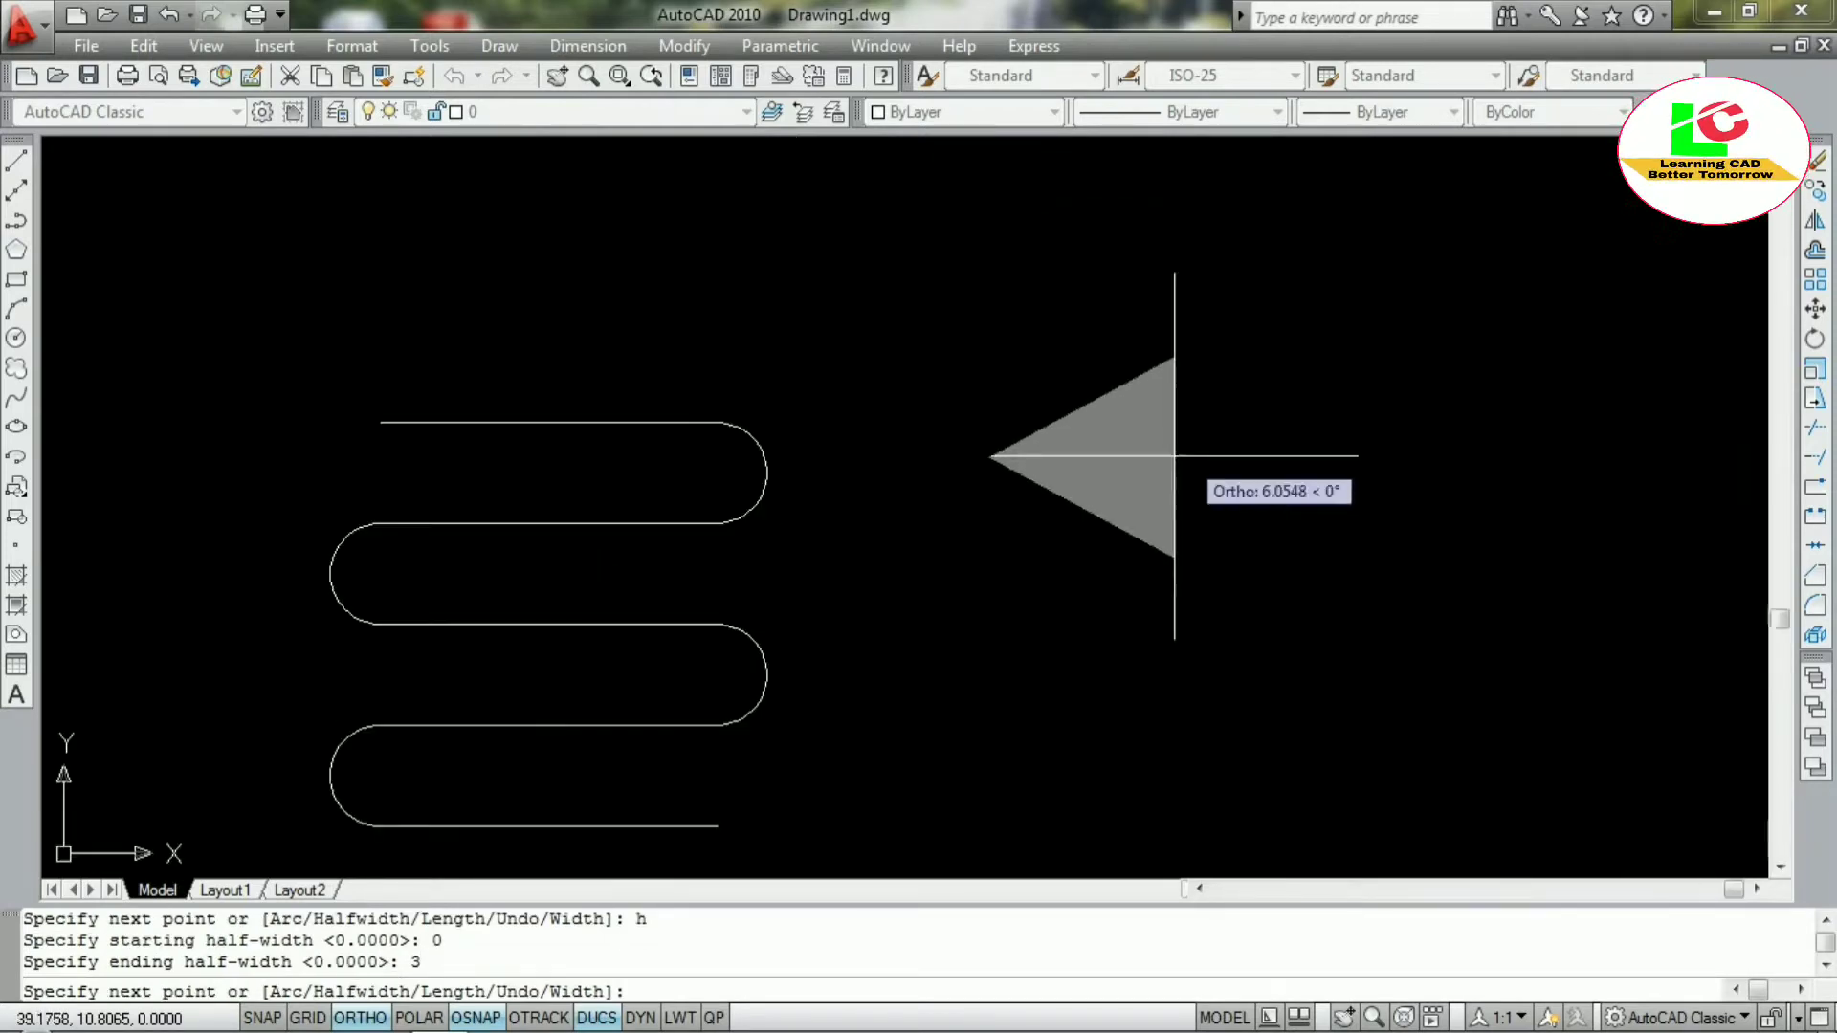
{"action": "scroll", "coordinate": [1174, 455], "scroll_direction": "down", "scroll_amount": 5}
{"action": "scroll", "coordinate": [1110, 469], "scroll_direction": "up", "scroll_amount": 2}
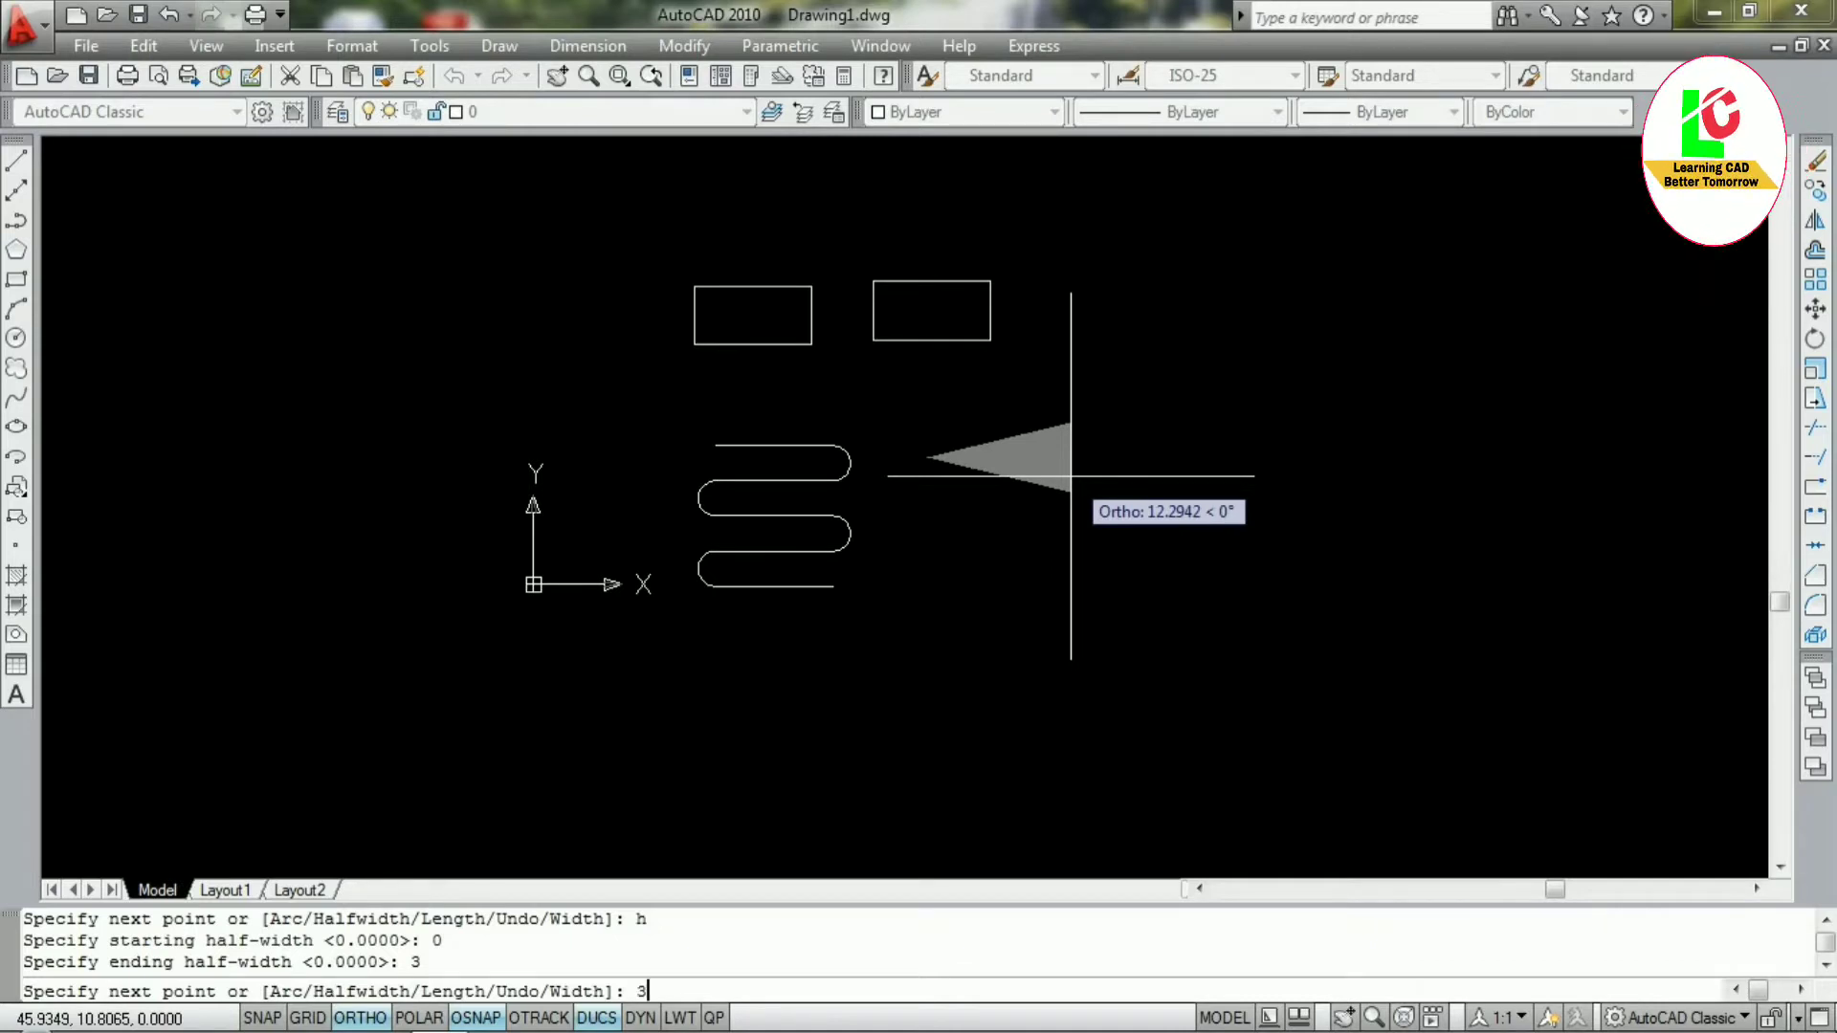
{"action": "key", "text": "Return"}
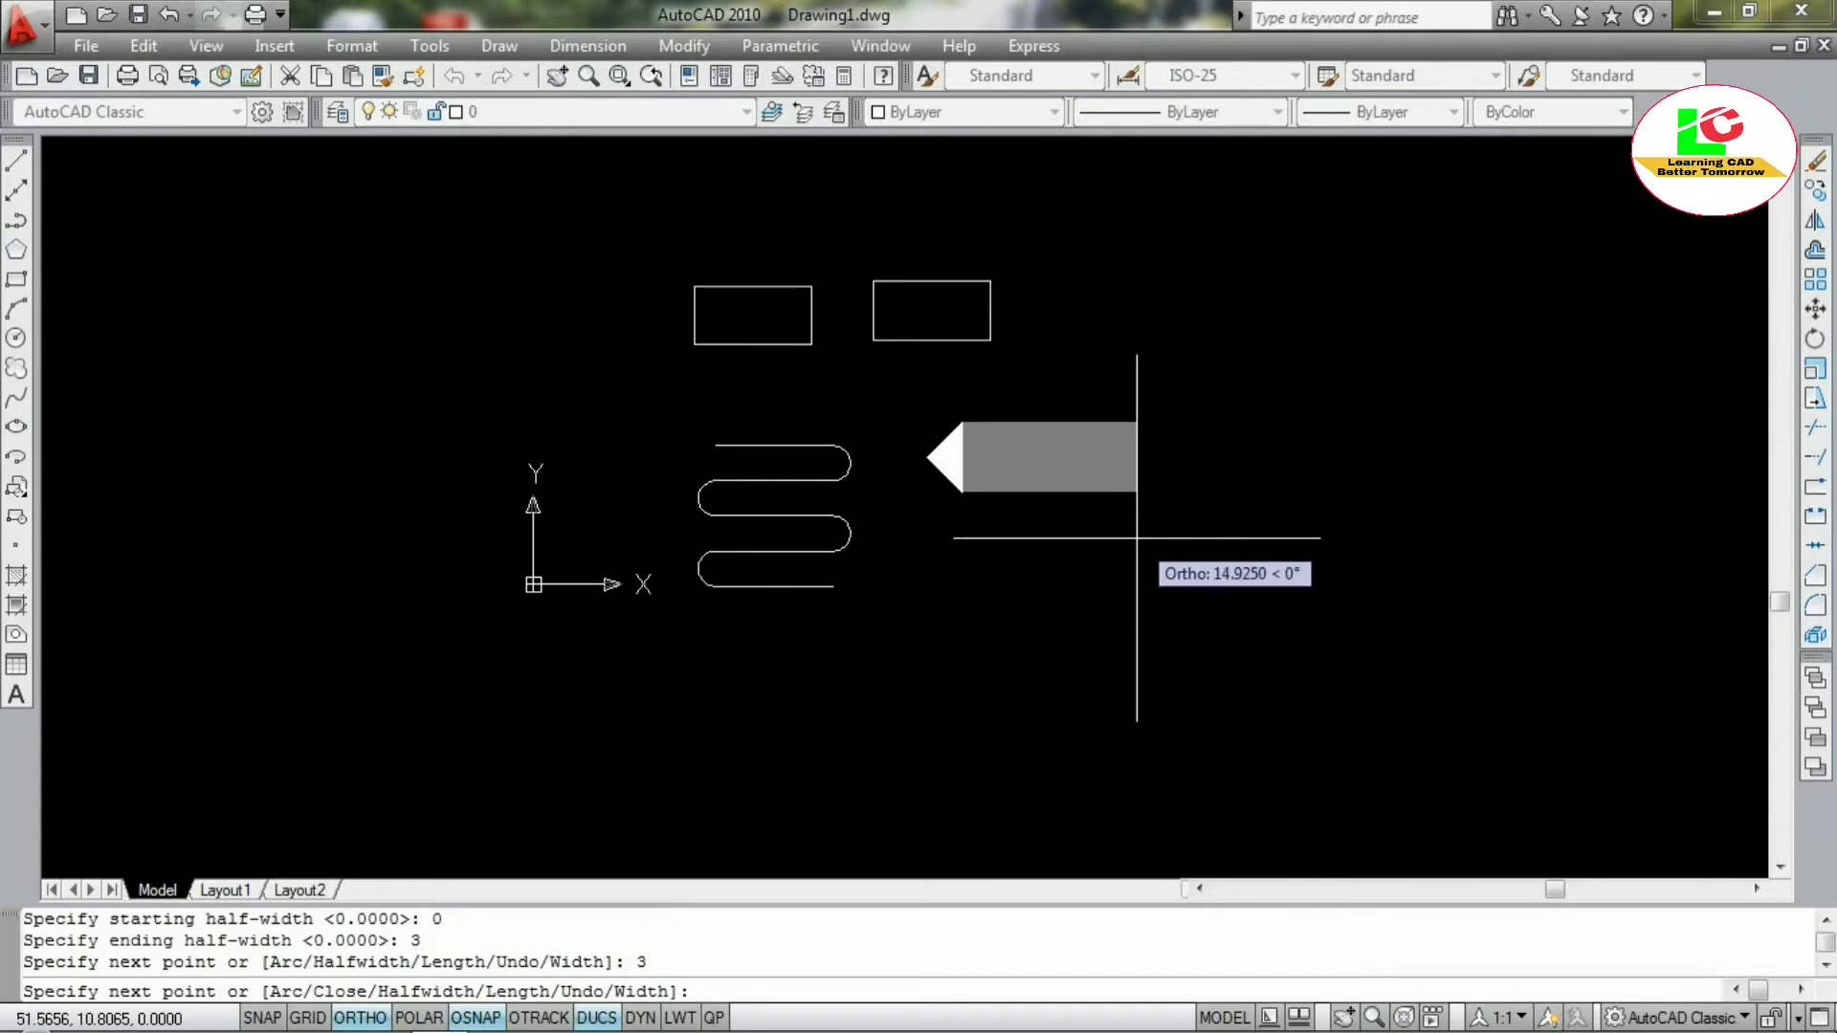
{"action": "key", "text": "Escape"}
Stretch the arrowhead polyline's wide end about 4 units to the right and clear the selection
{"action": "scroll", "coordinate": [938, 469], "scroll_direction": "up", "scroll_amount": 3}
{"action": "scroll", "coordinate": [974, 463], "scroll_direction": "up", "scroll_amount": 4}
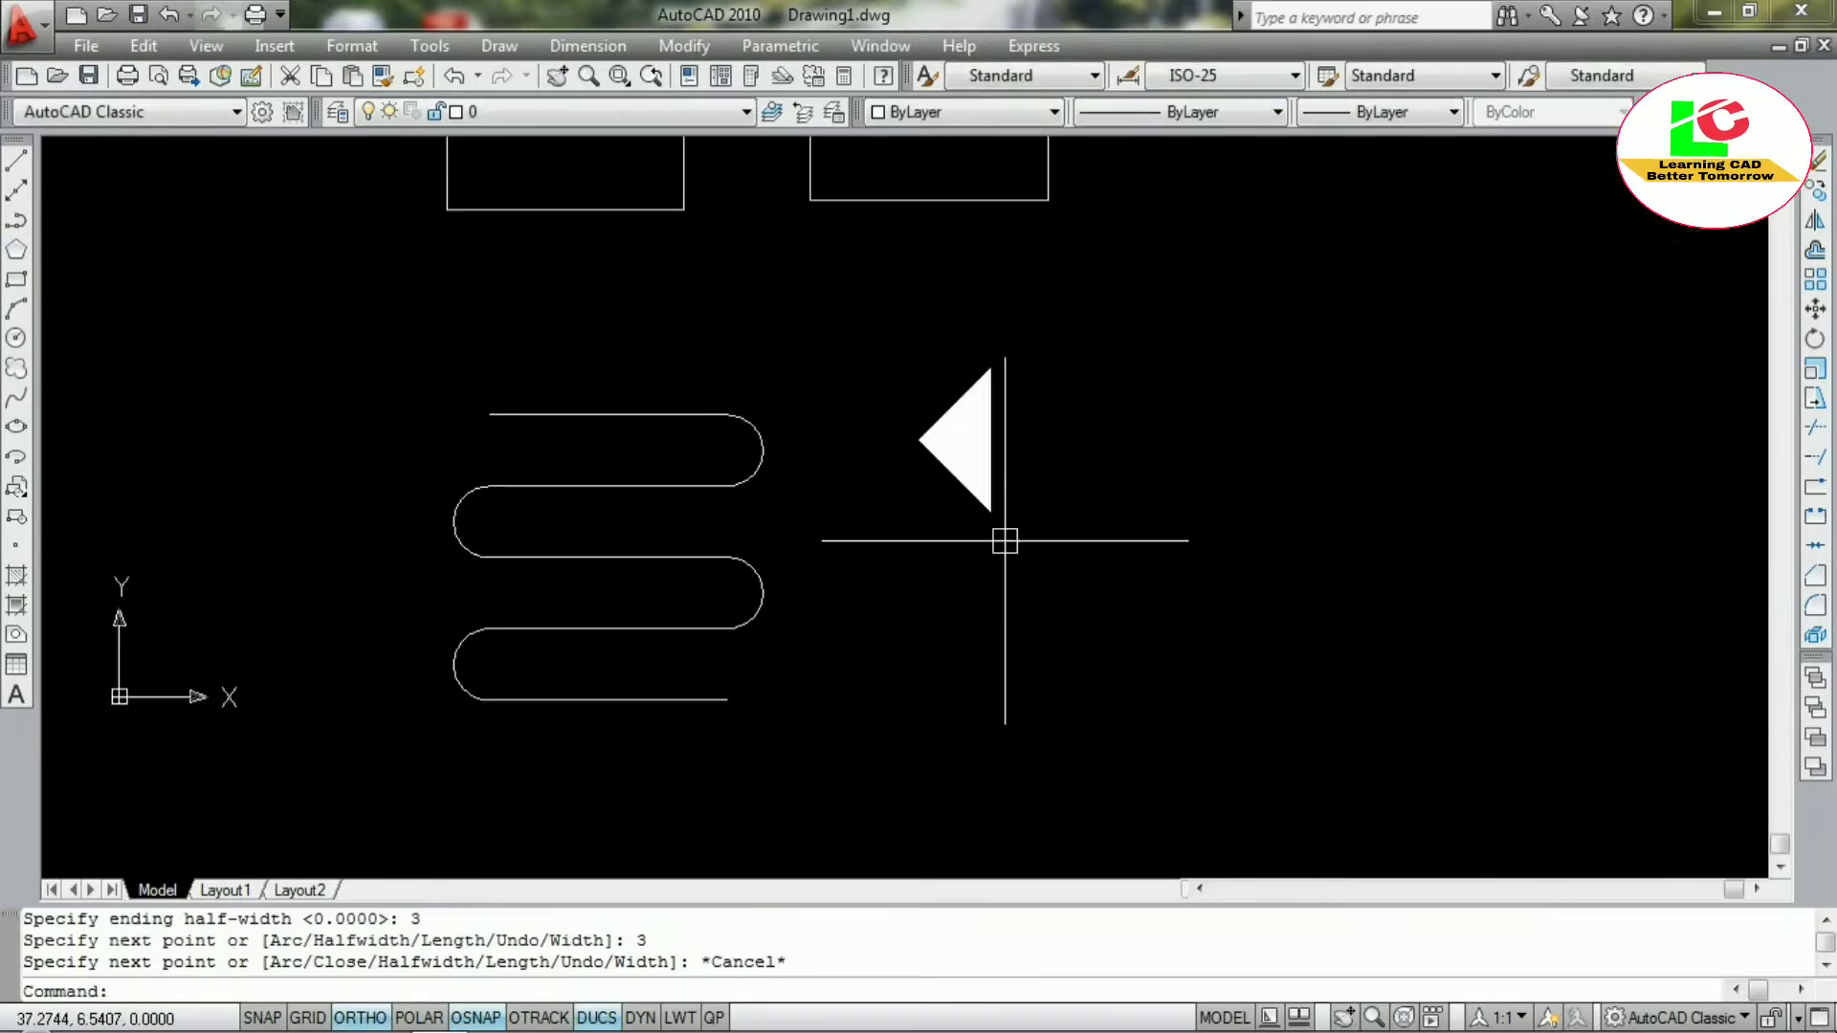
{"action": "left_click", "coordinate": [975, 457]}
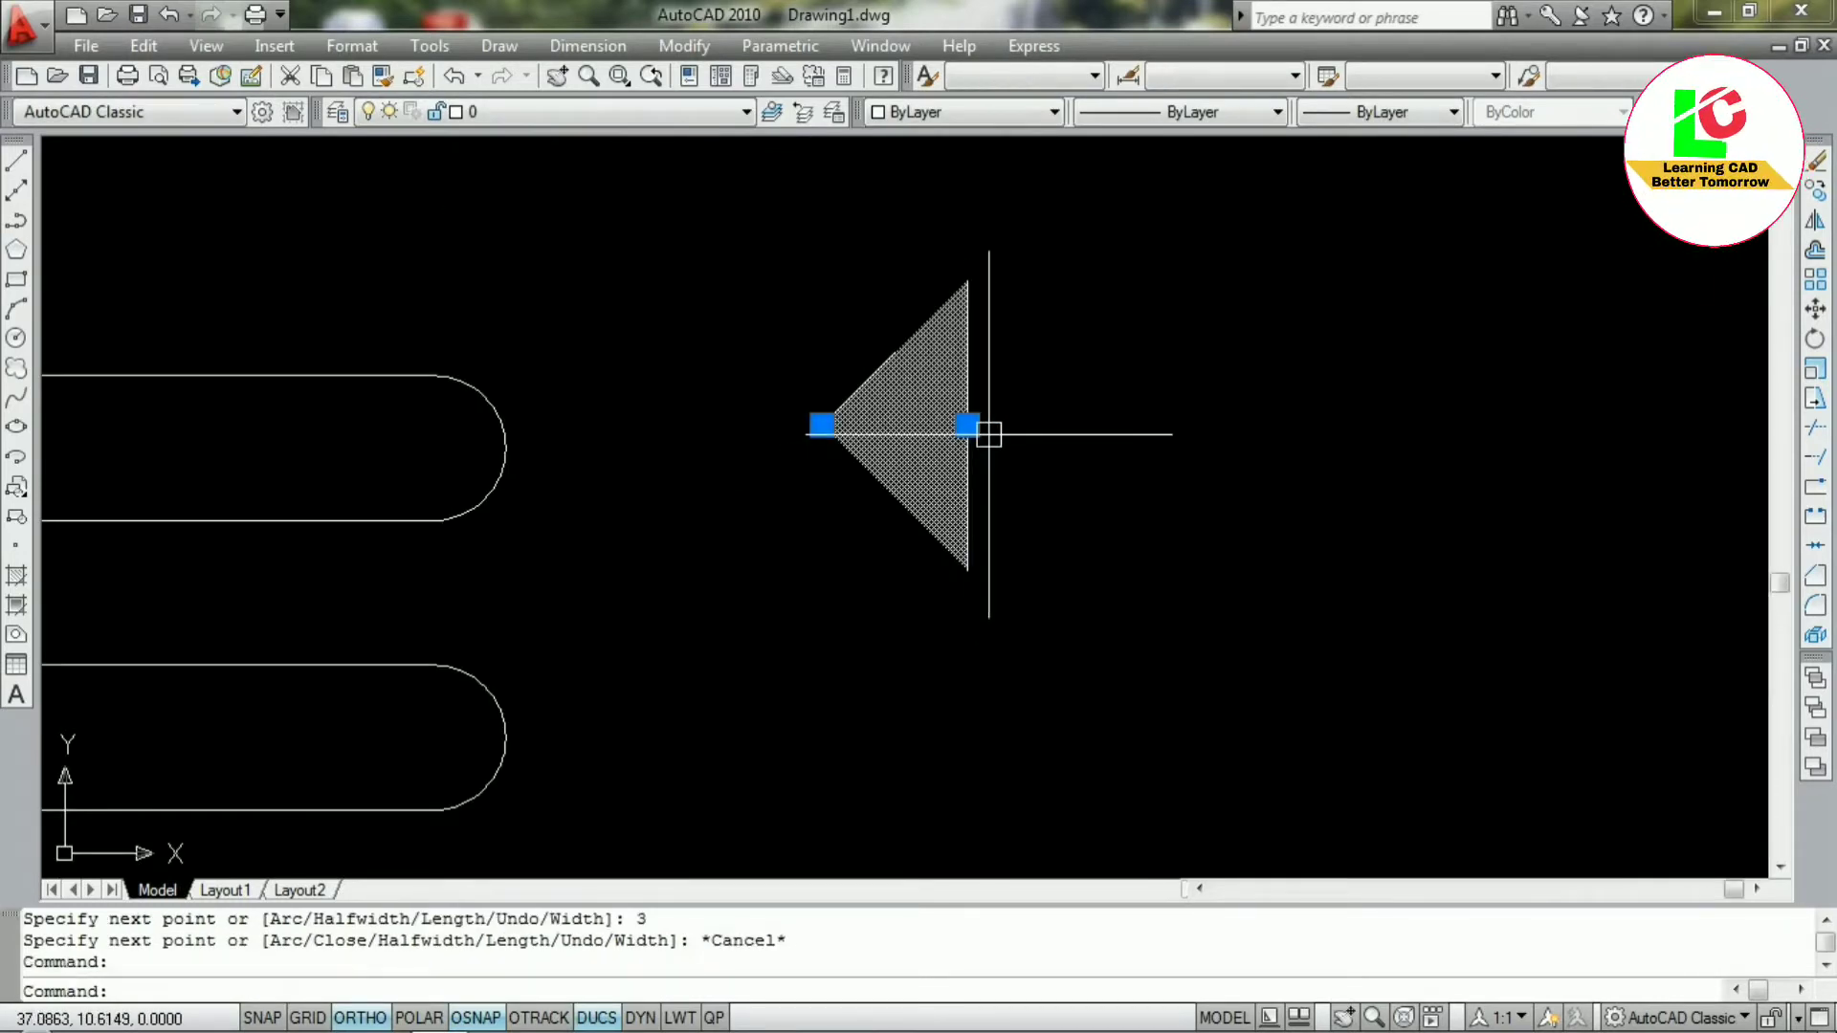
{"action": "left_click", "coordinate": [968, 425]}
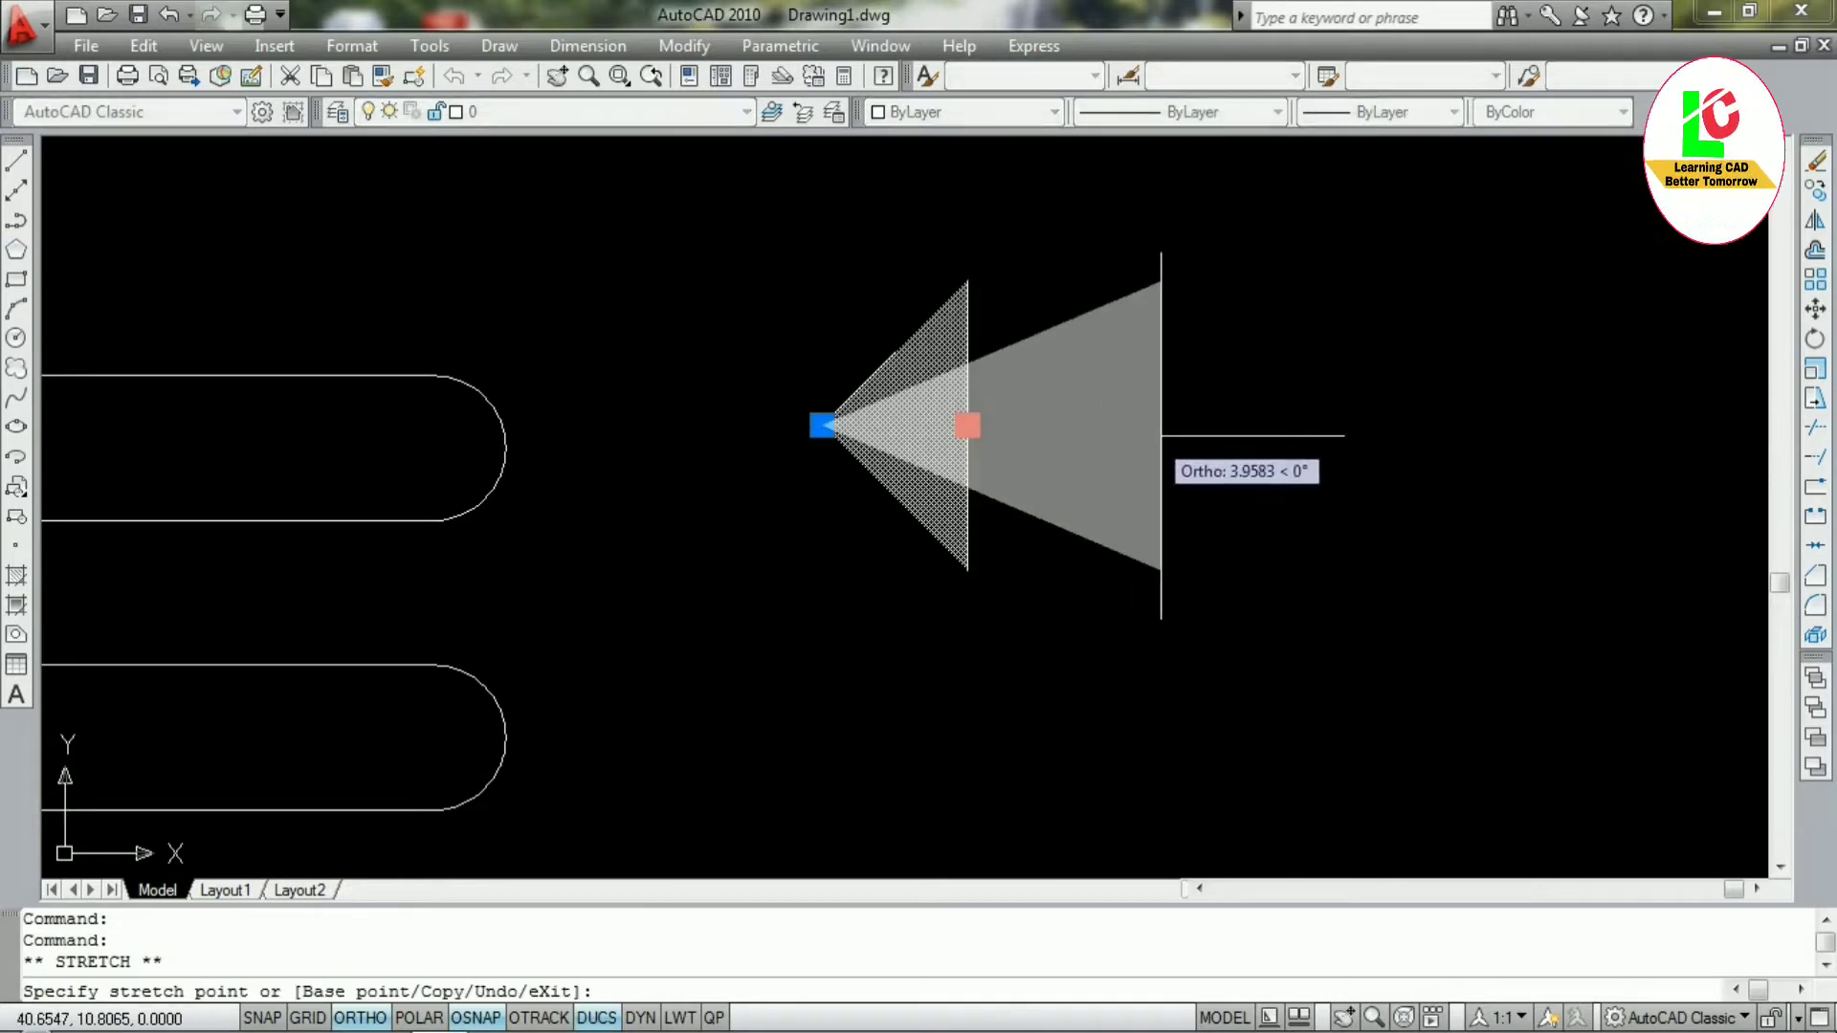
{"action": "left_click", "coordinate": [1168, 425]}
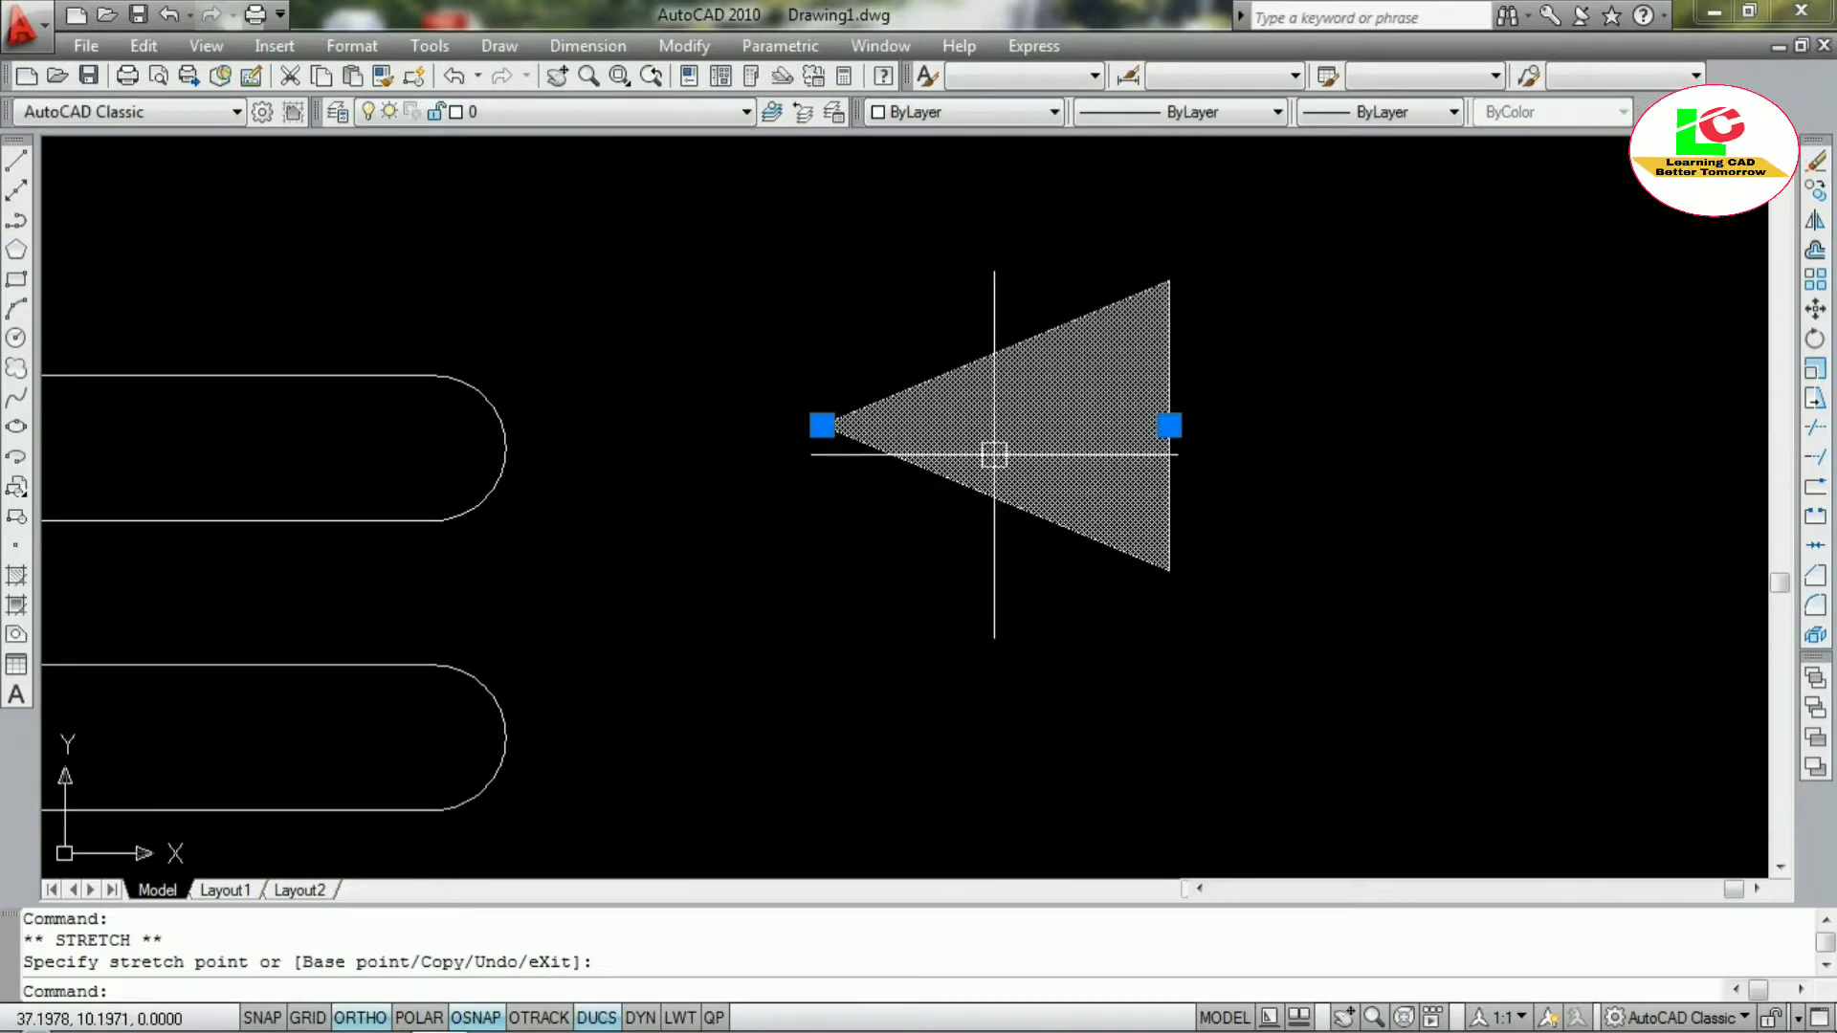
{"action": "scroll", "coordinate": [976, 422], "scroll_direction": "down", "scroll_amount": 2}
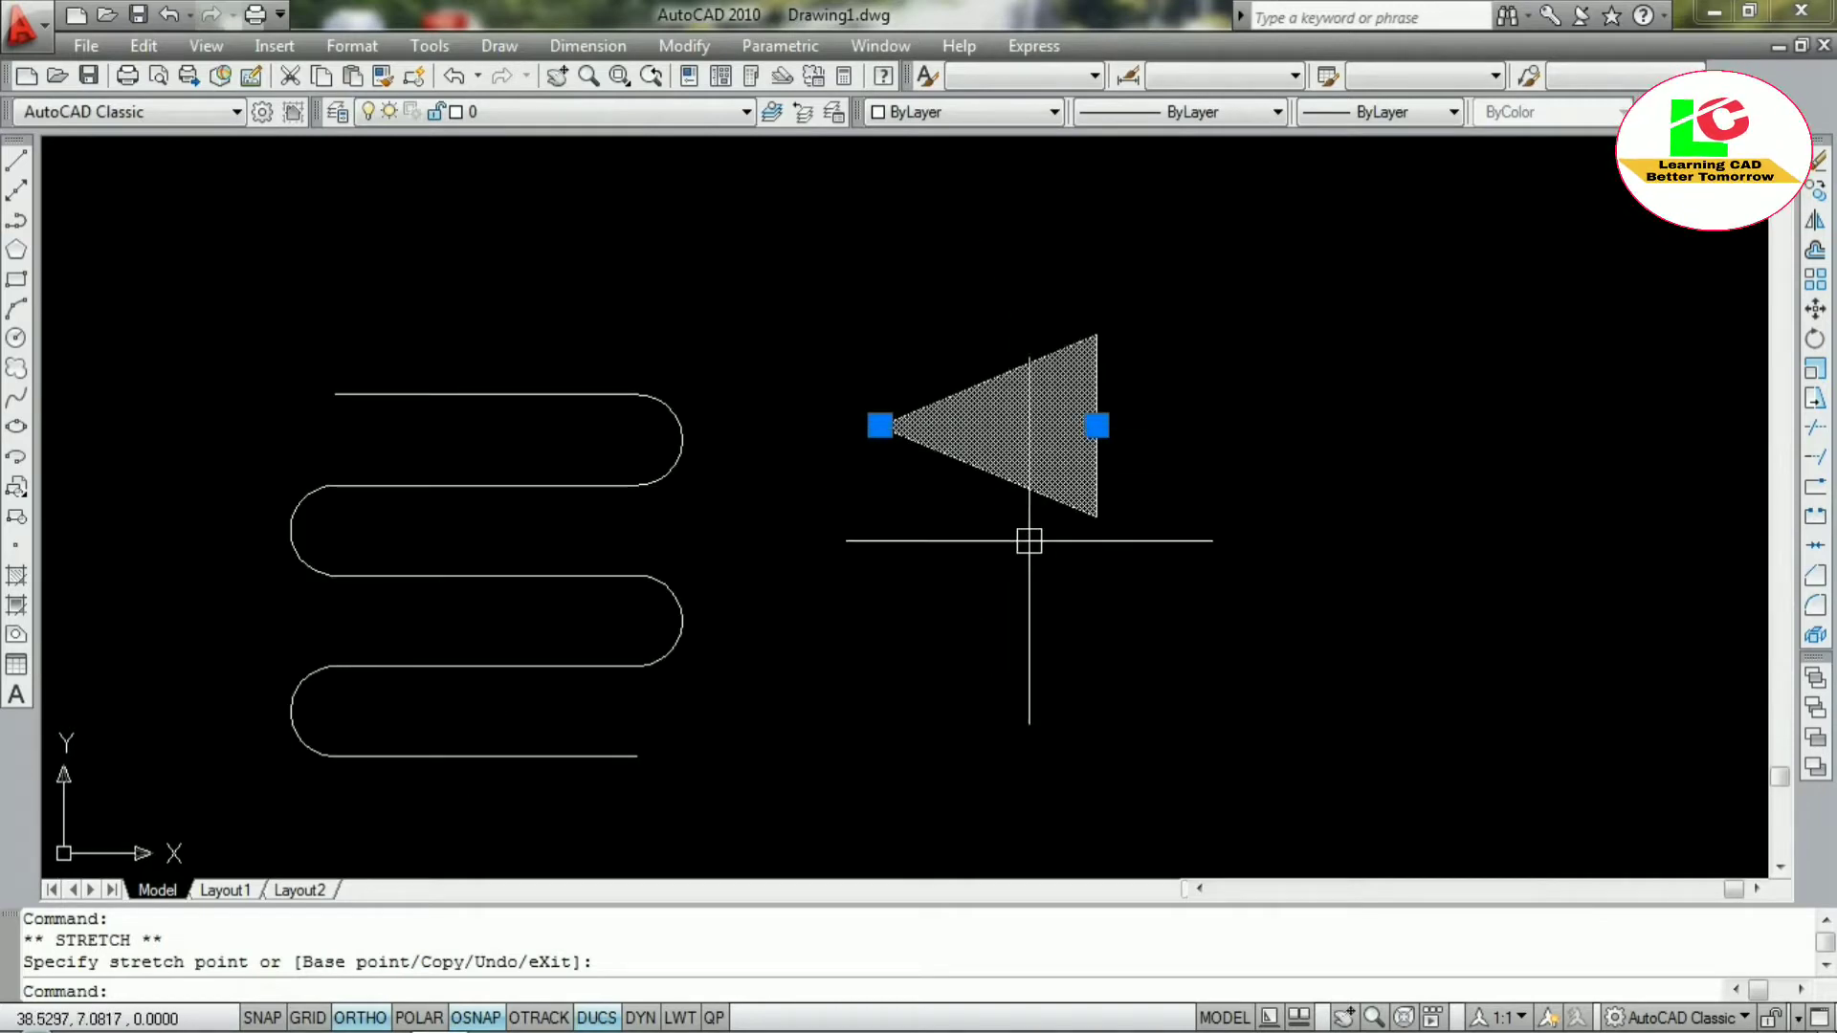
{"action": "key", "text": "Escape"}
Start a second polyline just below the first arrowhead, roughly in line with its tip
{"action": "scroll", "coordinate": [1025, 443], "scroll_direction": "down", "scroll_amount": 4}
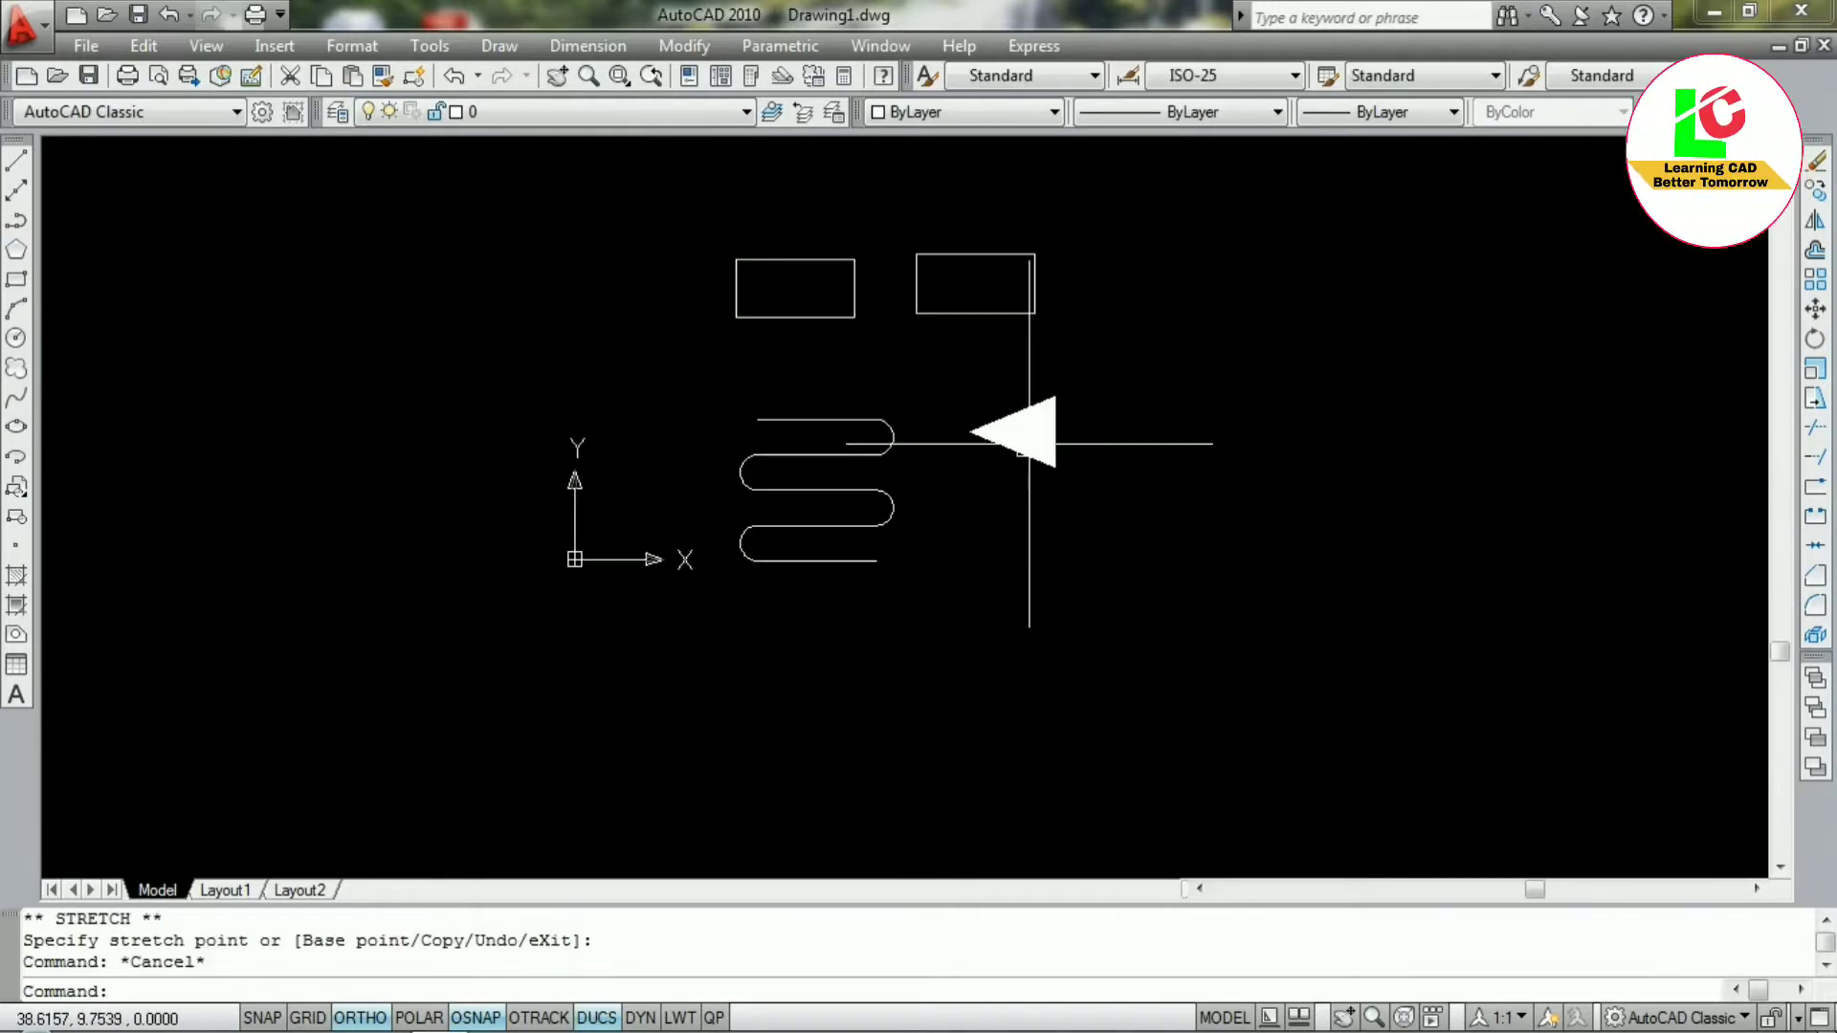
{"action": "scroll", "coordinate": [976, 545], "scroll_direction": "up", "scroll_amount": 3}
{"action": "key", "text": "Escape"}
{"action": "key", "text": "Escape"}
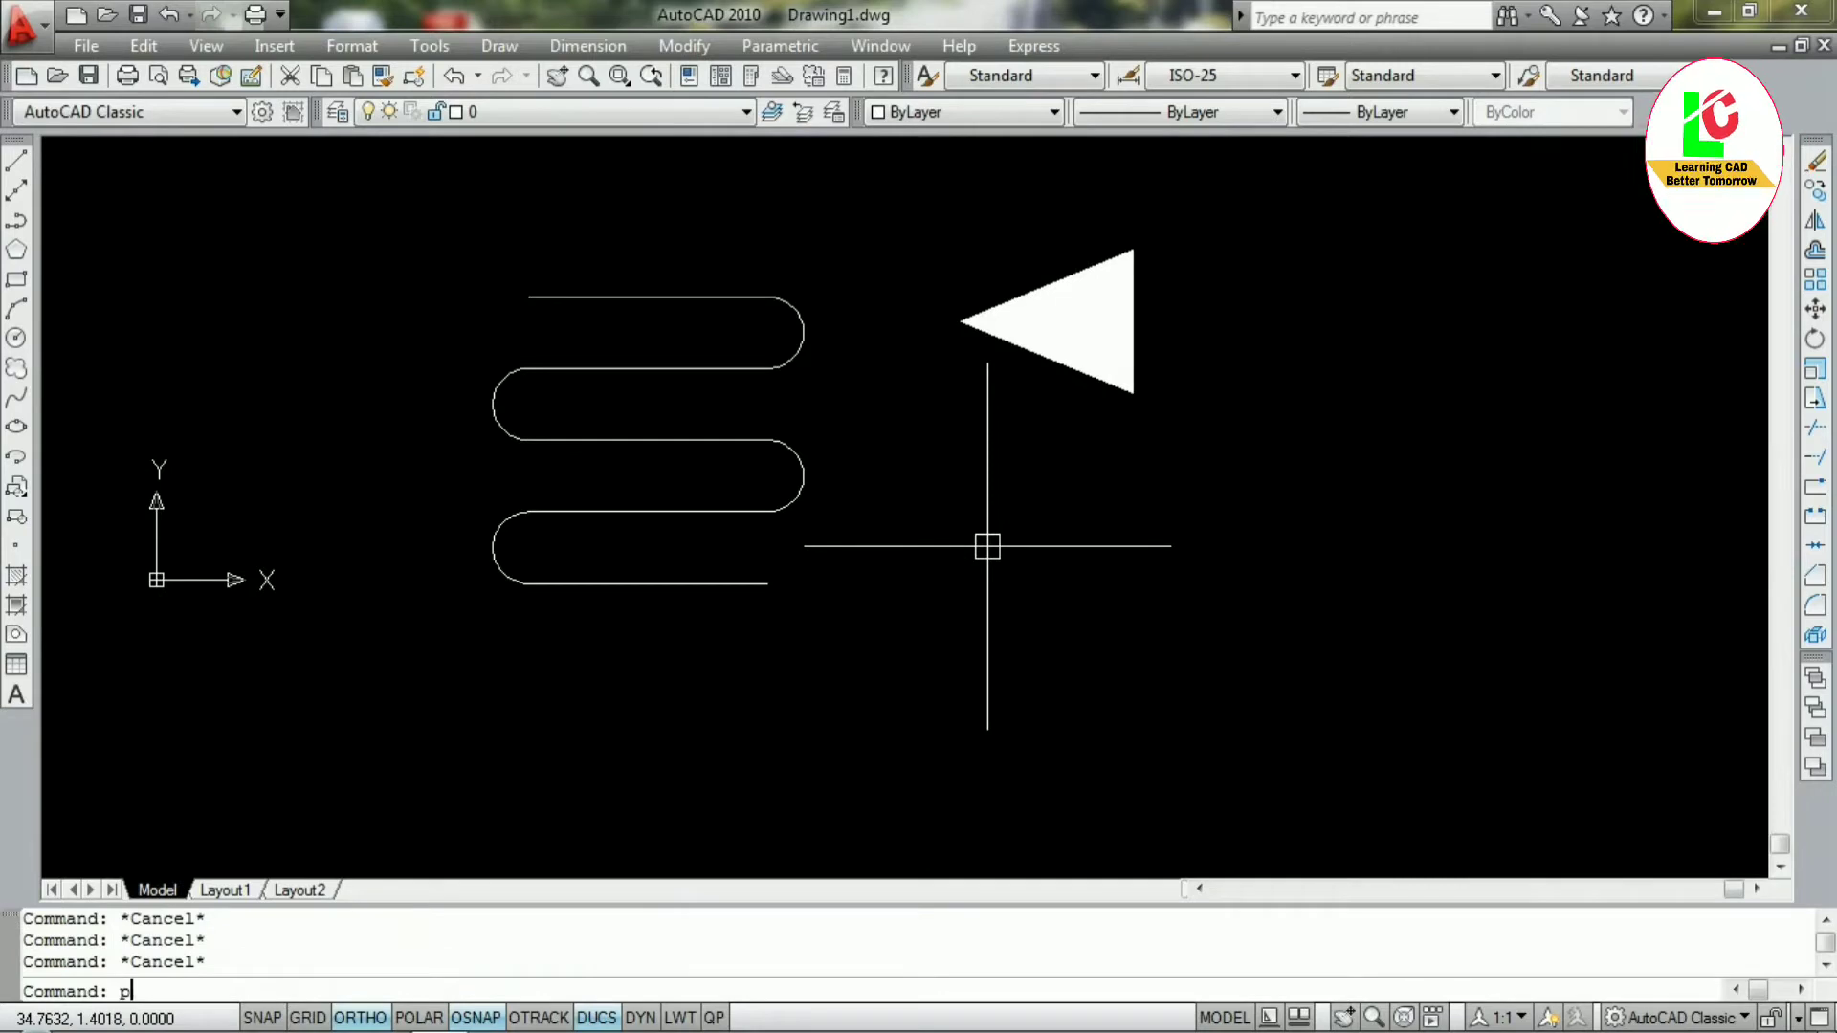
{"action": "type", "text": "pl"}
{"action": "key", "text": "Return"}
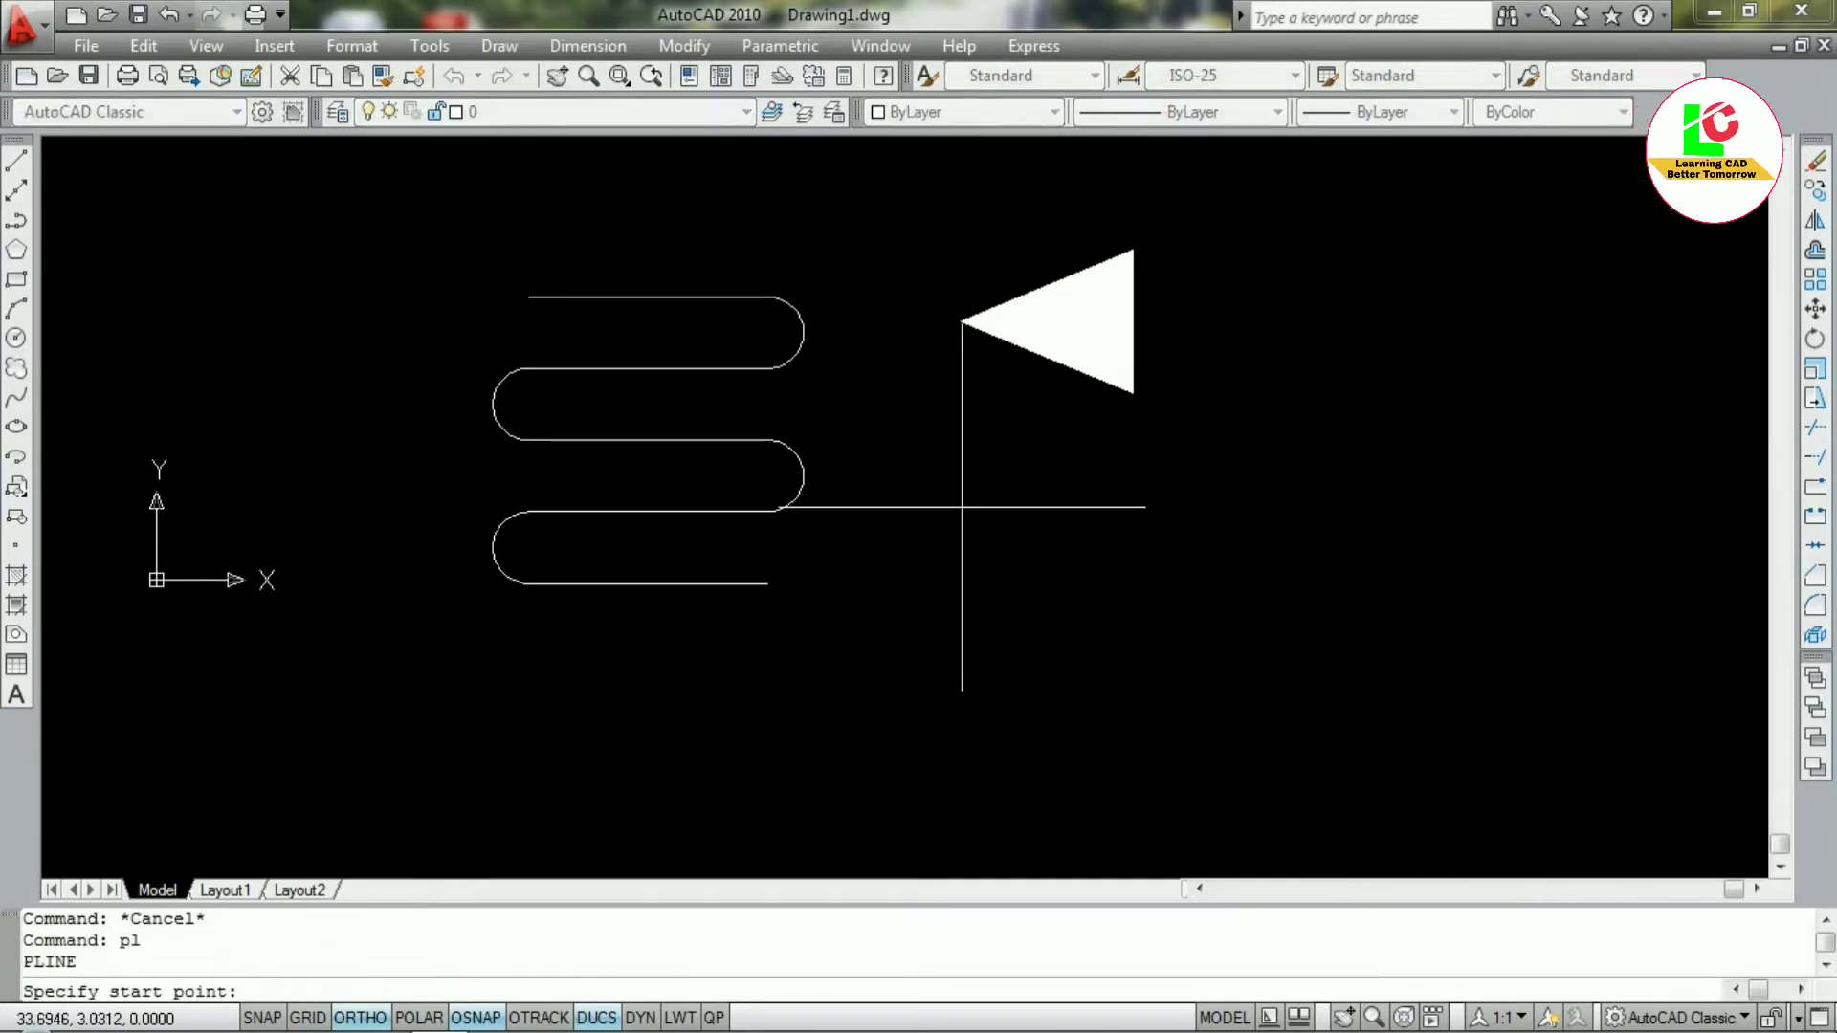
{"action": "left_click", "coordinate": [967, 507]}
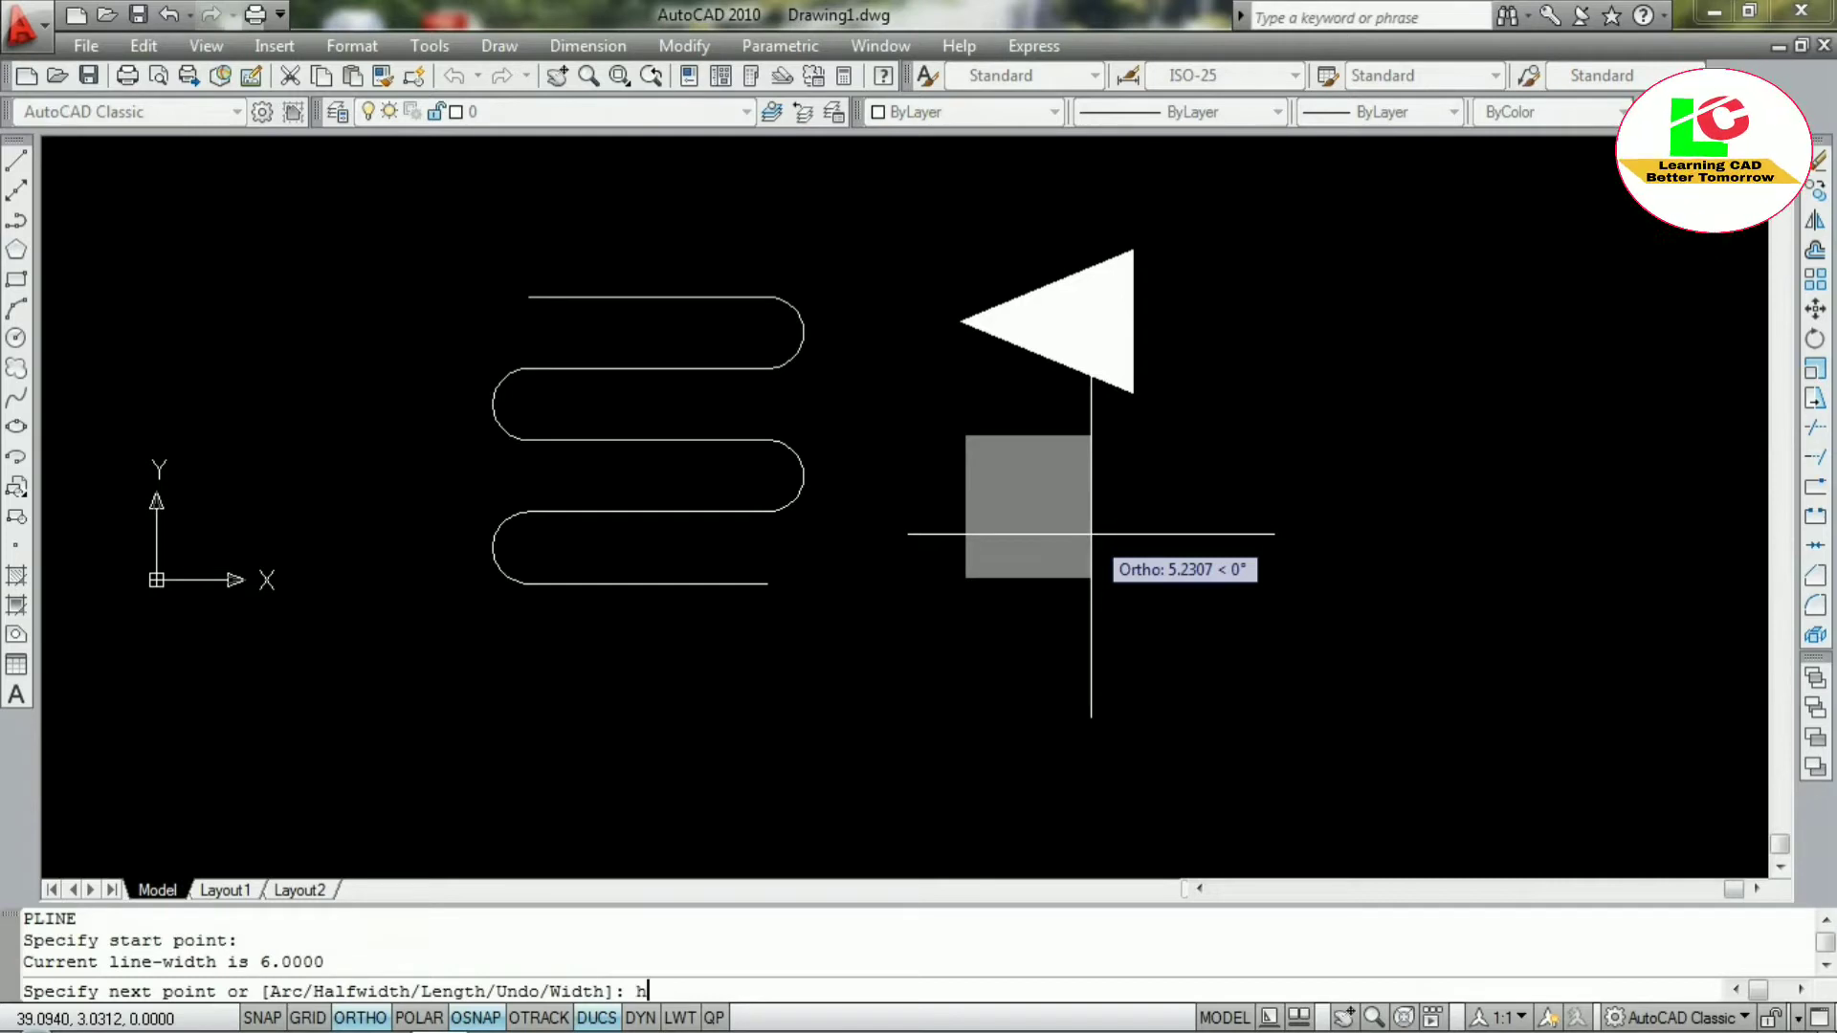
Set the polyline's half-width to 0 at the start and 3 at the end, and draw an 8-unit segment to the right
{"action": "type", "text": "h"}
{"action": "key", "text": "Return"}
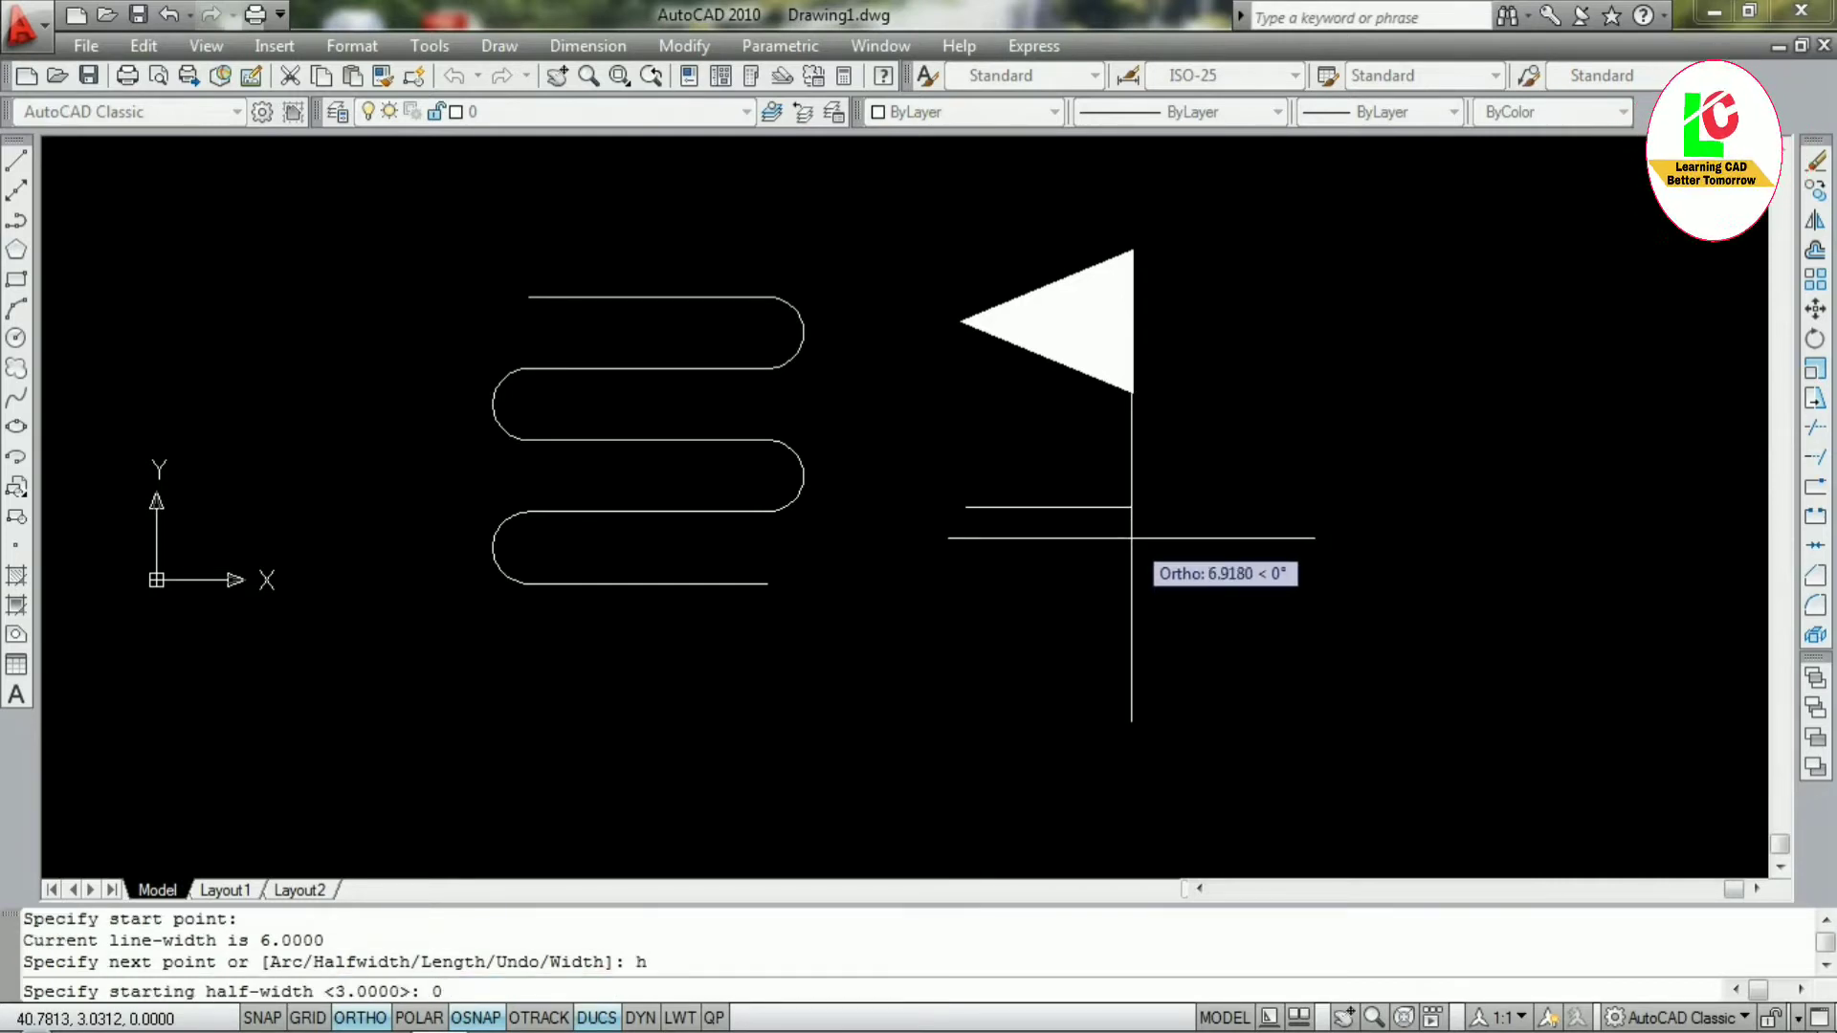
{"action": "type", "text": "0"}
{"action": "key", "text": "Return"}
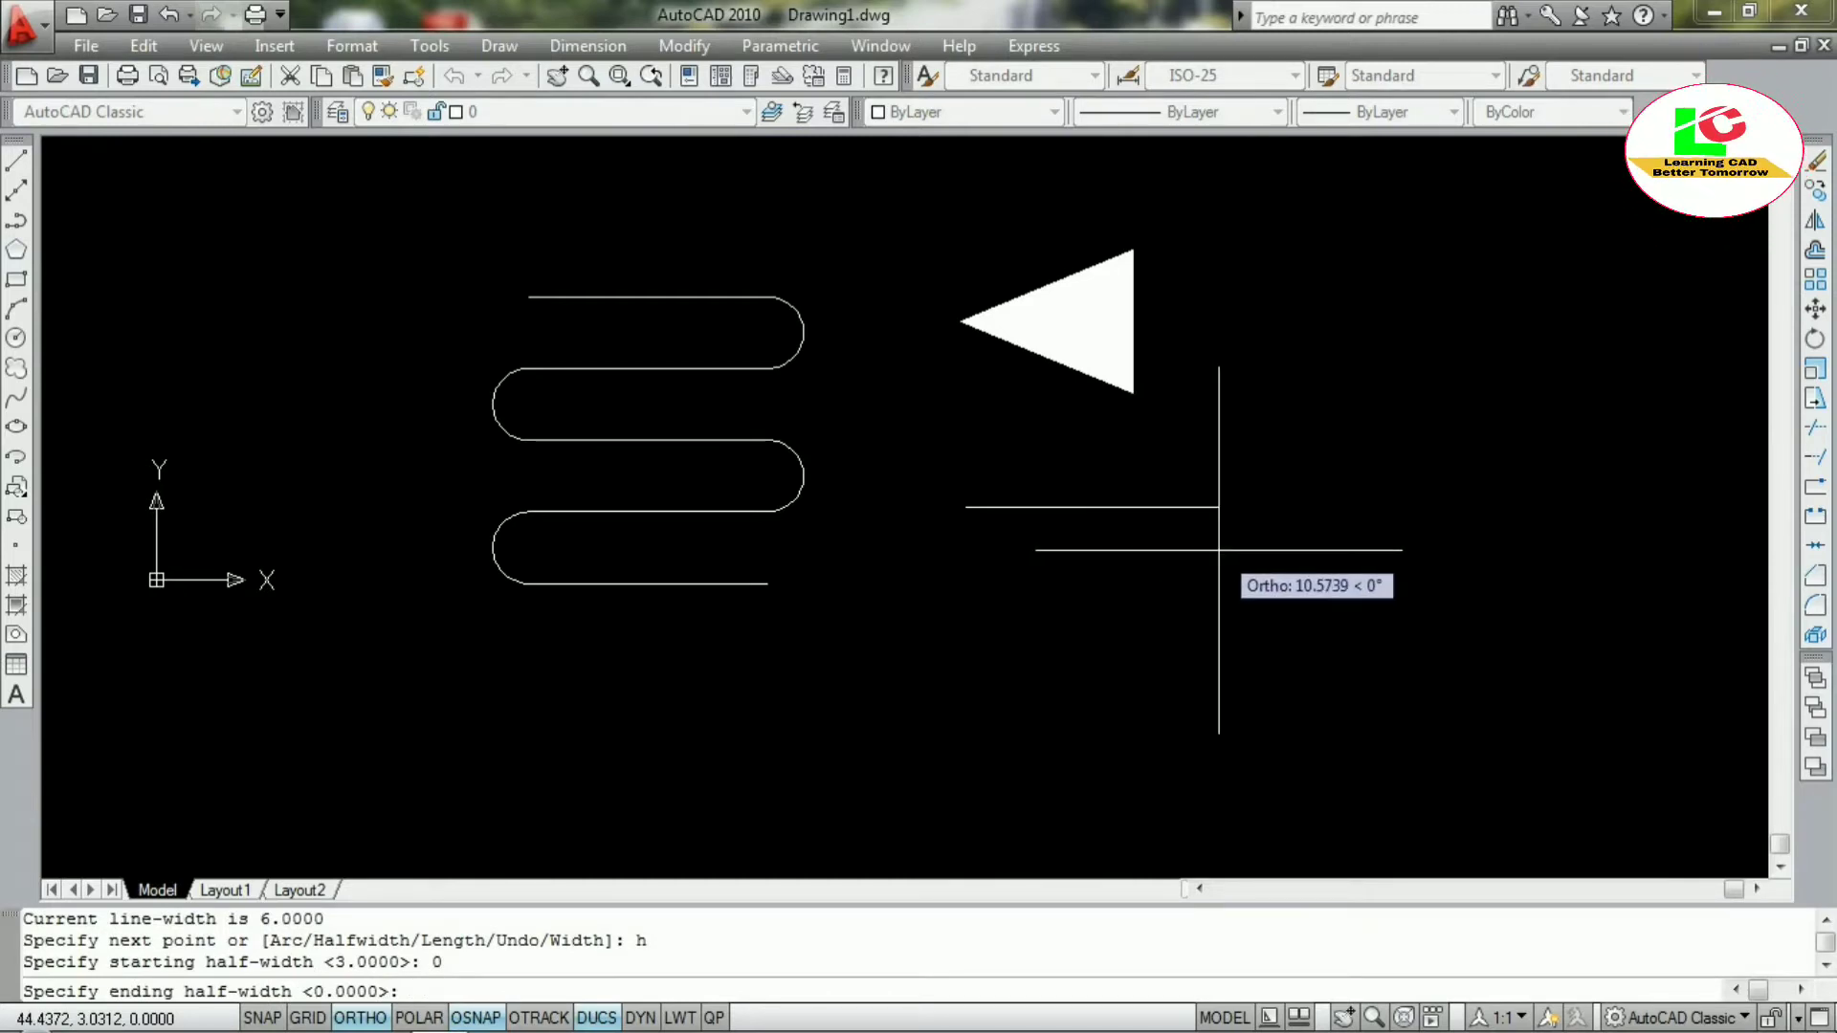
{"action": "key", "text": "Return"}
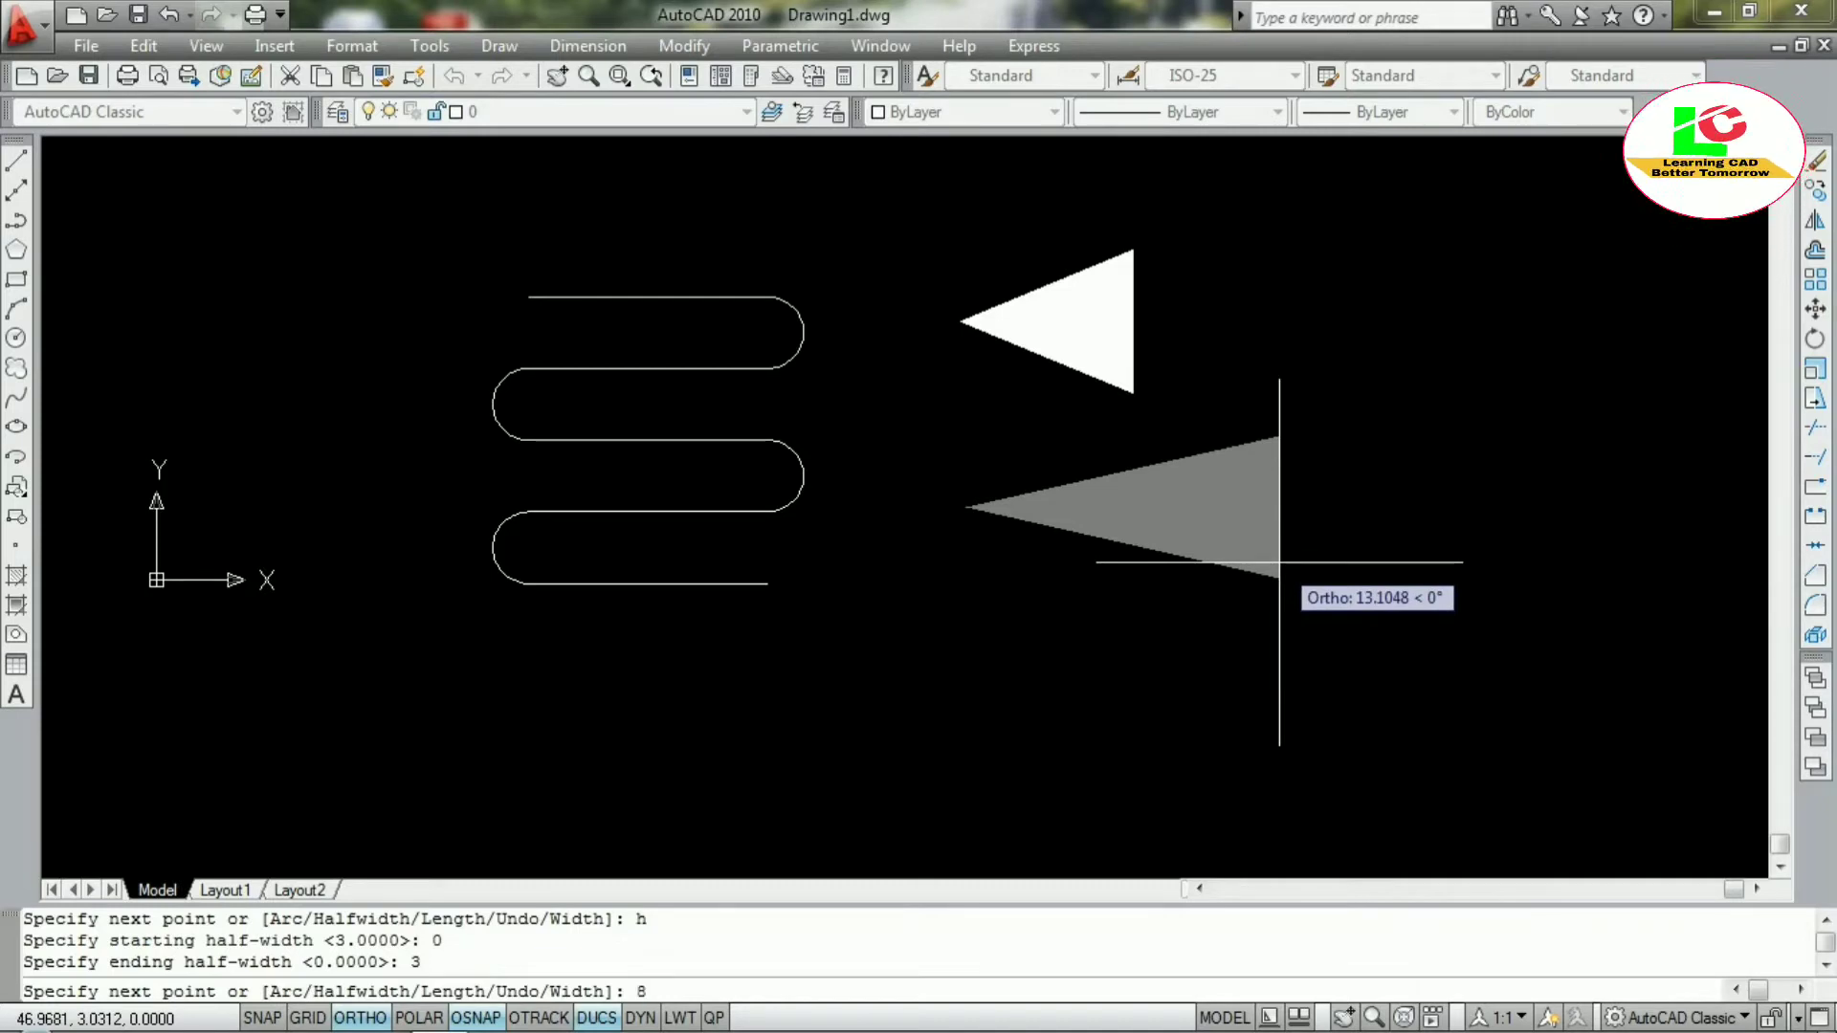
{"action": "key", "text": "Return"}
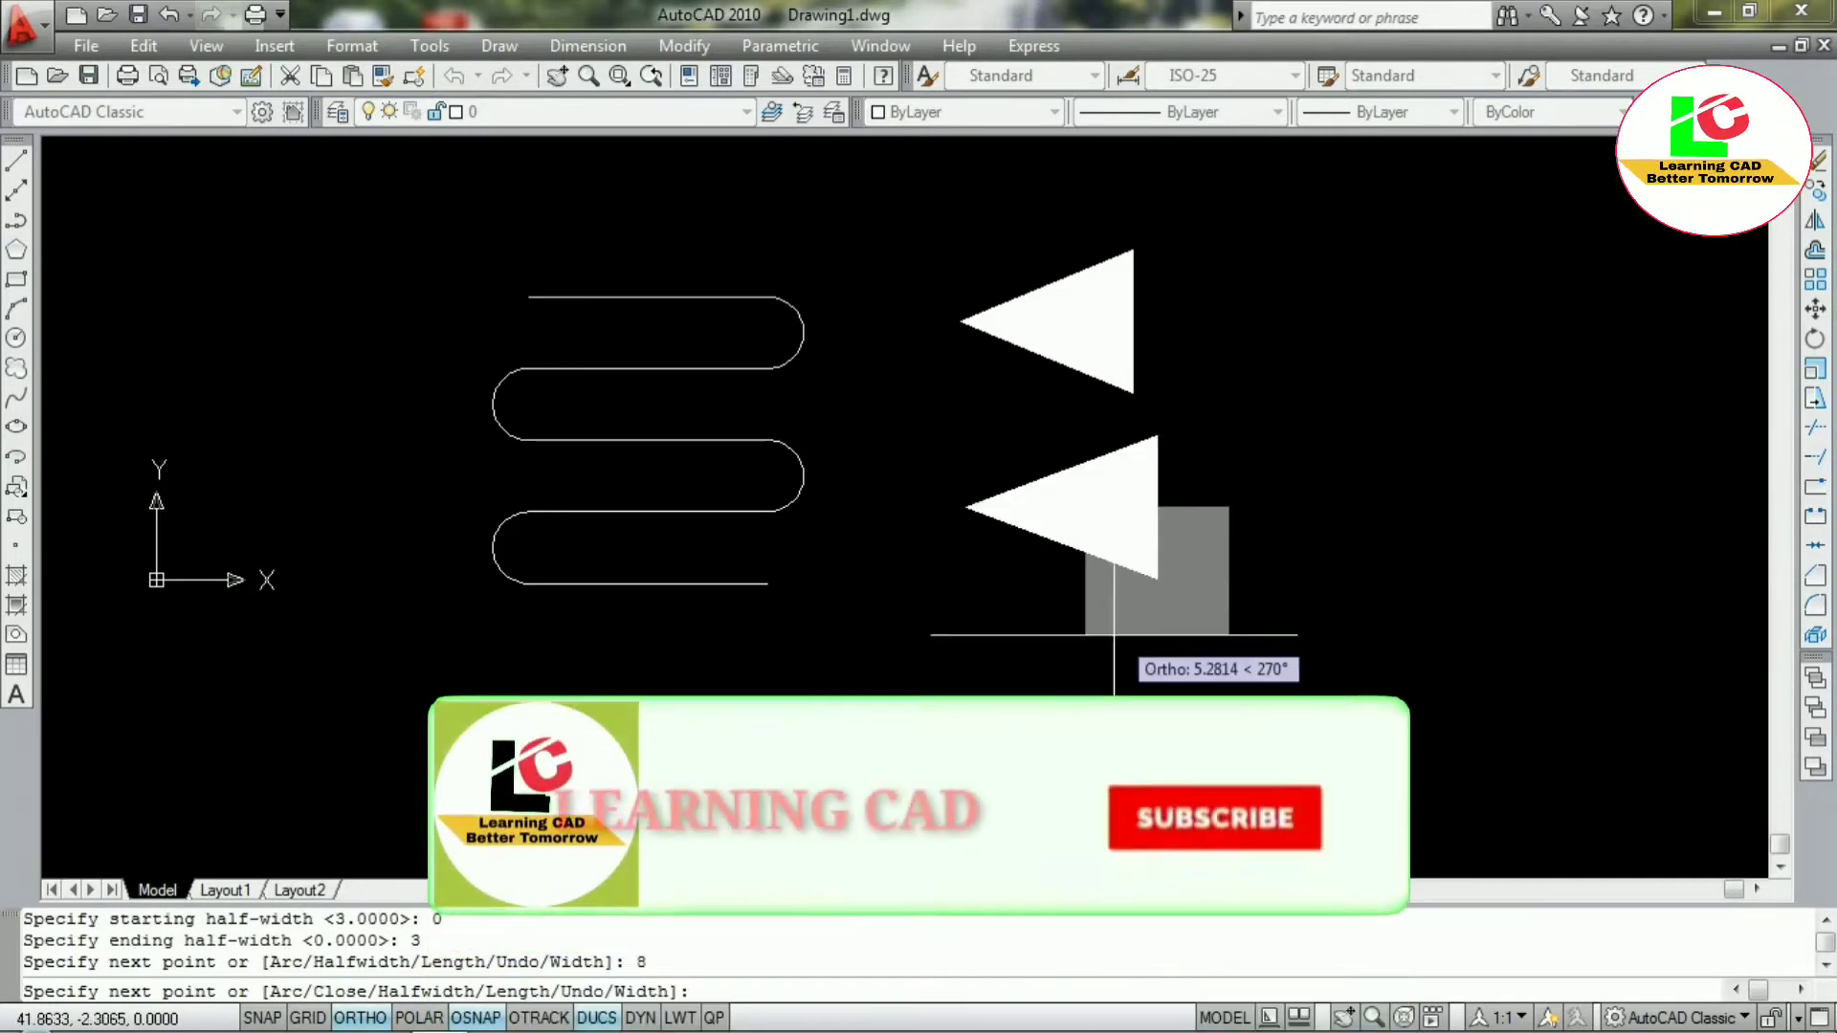
Start a polyline at the middle of the lower arrowhead's wide end, with starting and ending widths of 0
{"action": "scroll", "coordinate": [1114, 634], "scroll_direction": "down", "scroll_amount": 2}
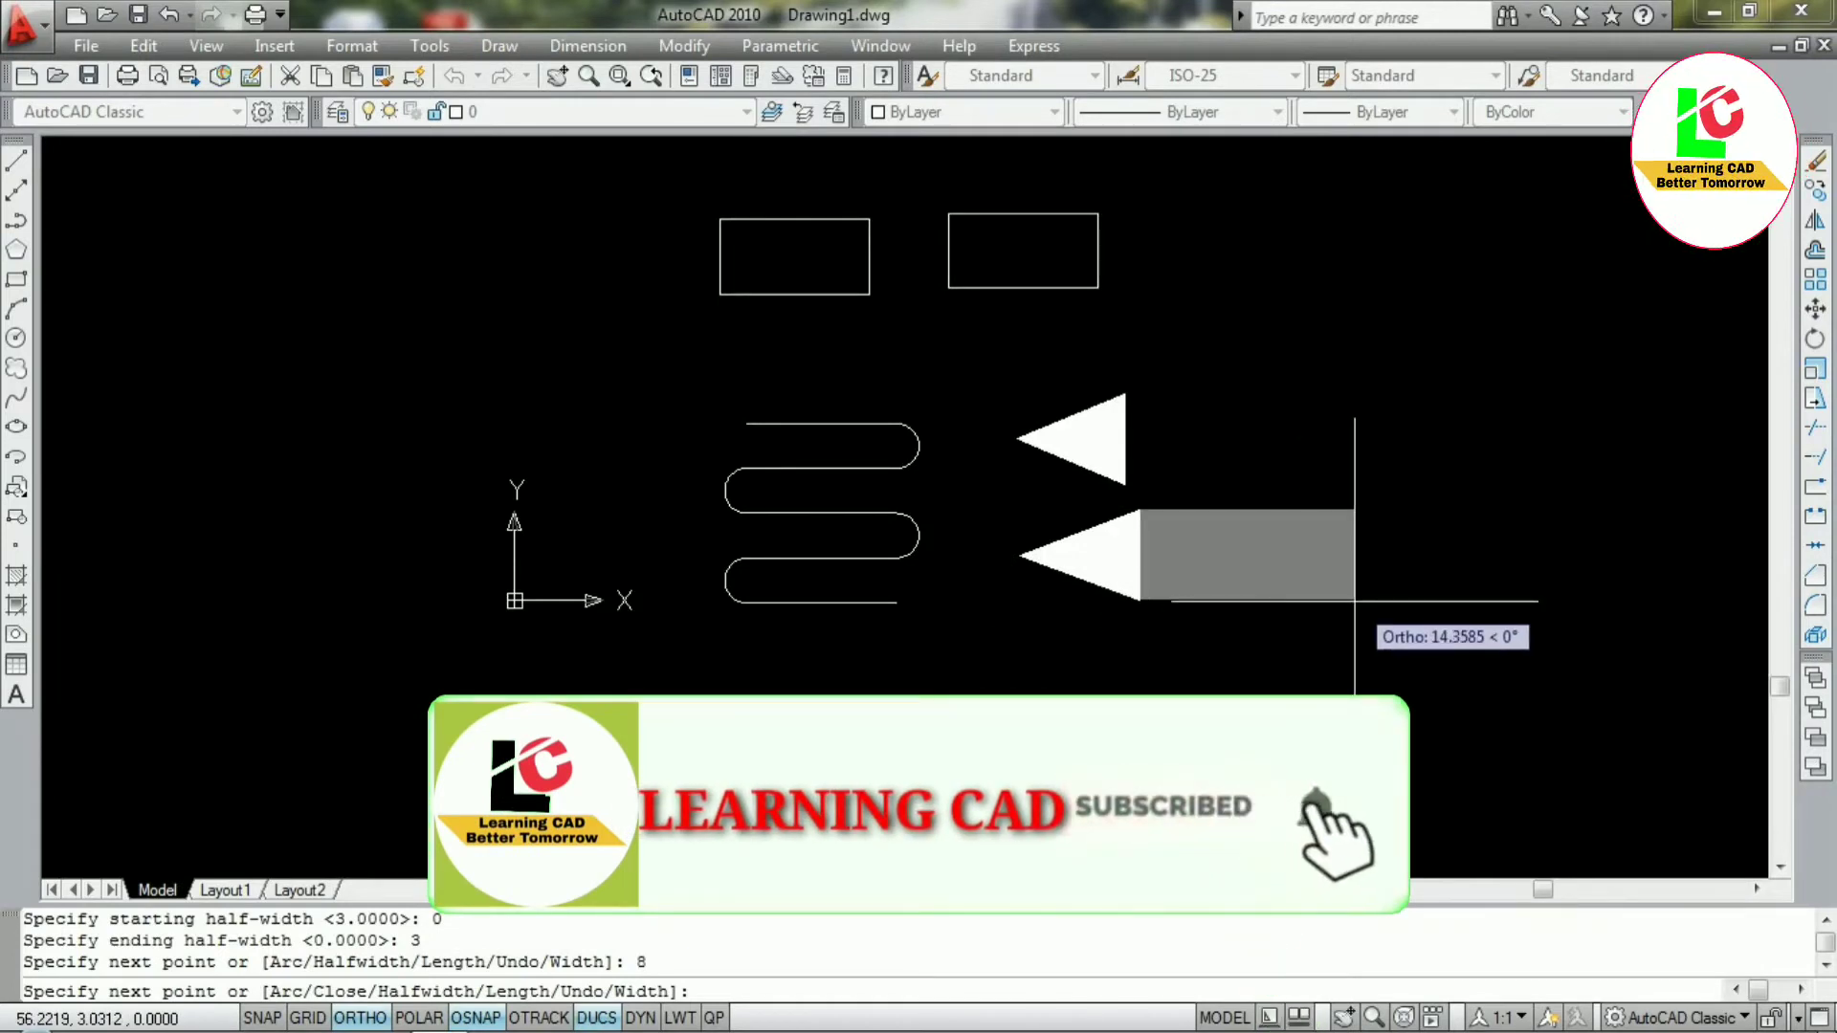
{"action": "scroll", "coordinate": [1062, 627], "scroll_direction": "down", "scroll_amount": 4}
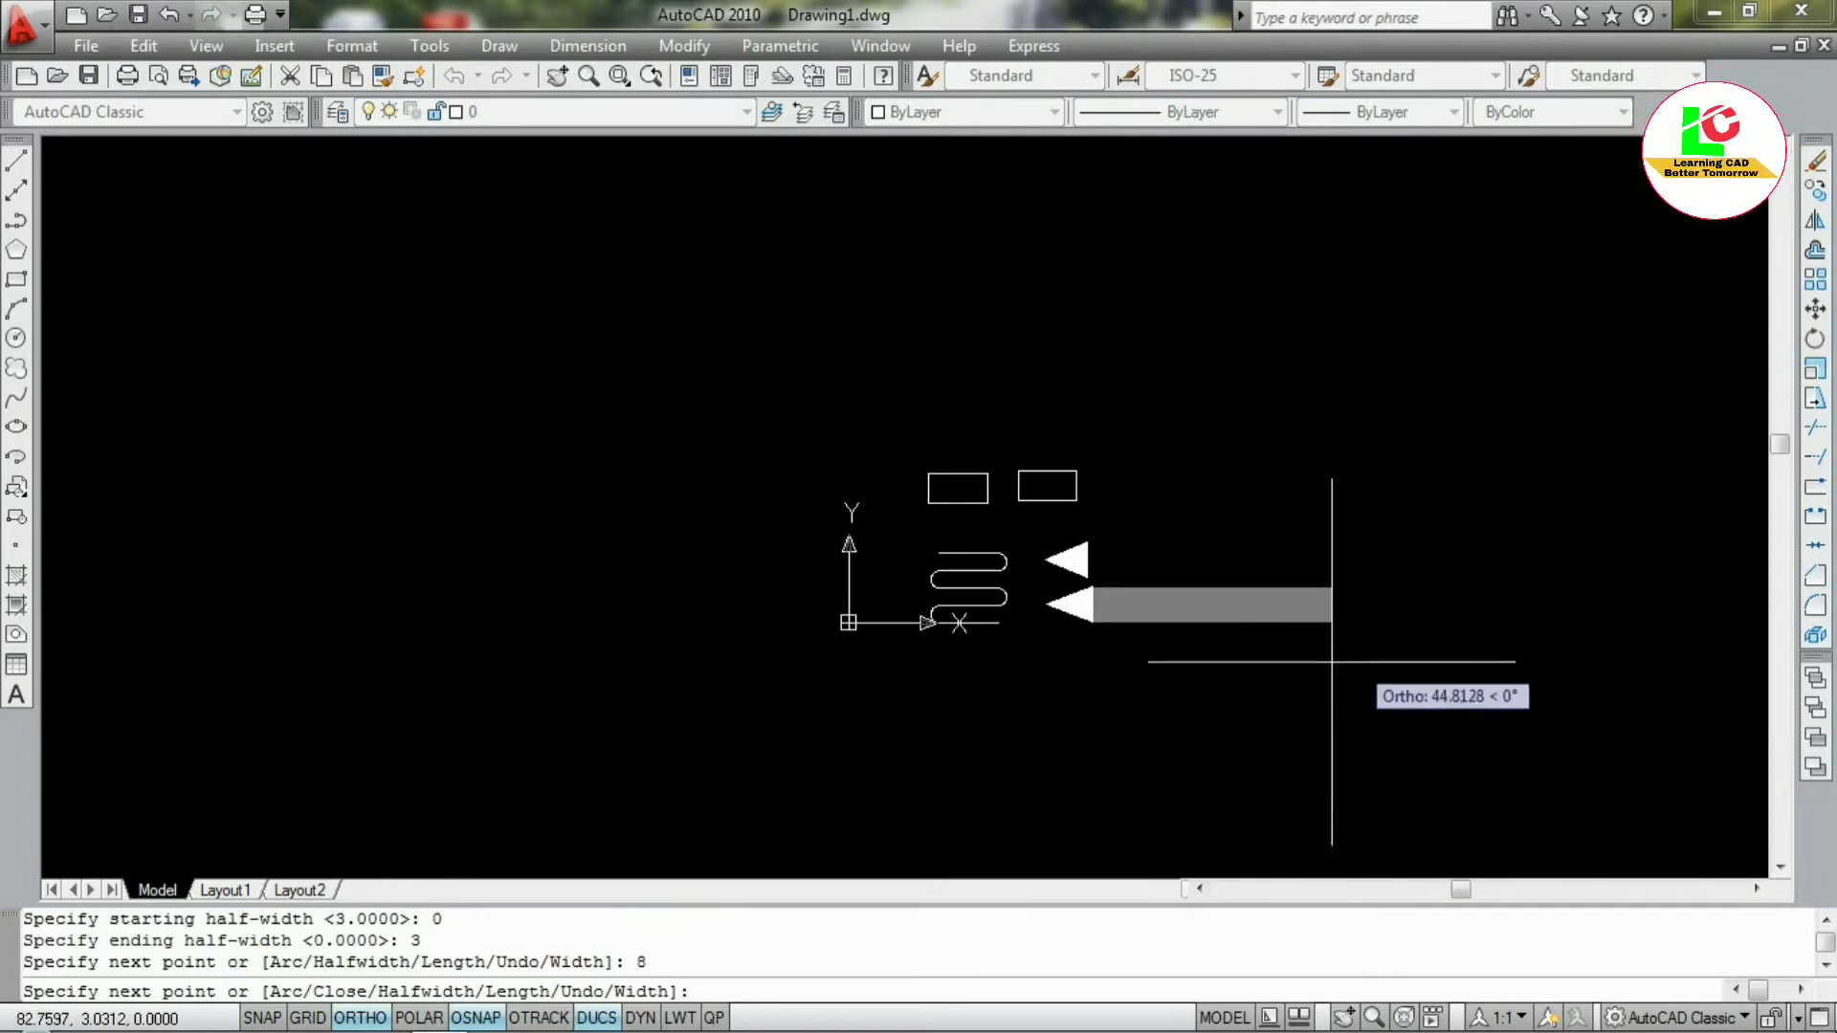
{"action": "scroll", "coordinate": [1230, 660], "scroll_direction": "up", "scroll_amount": 3}
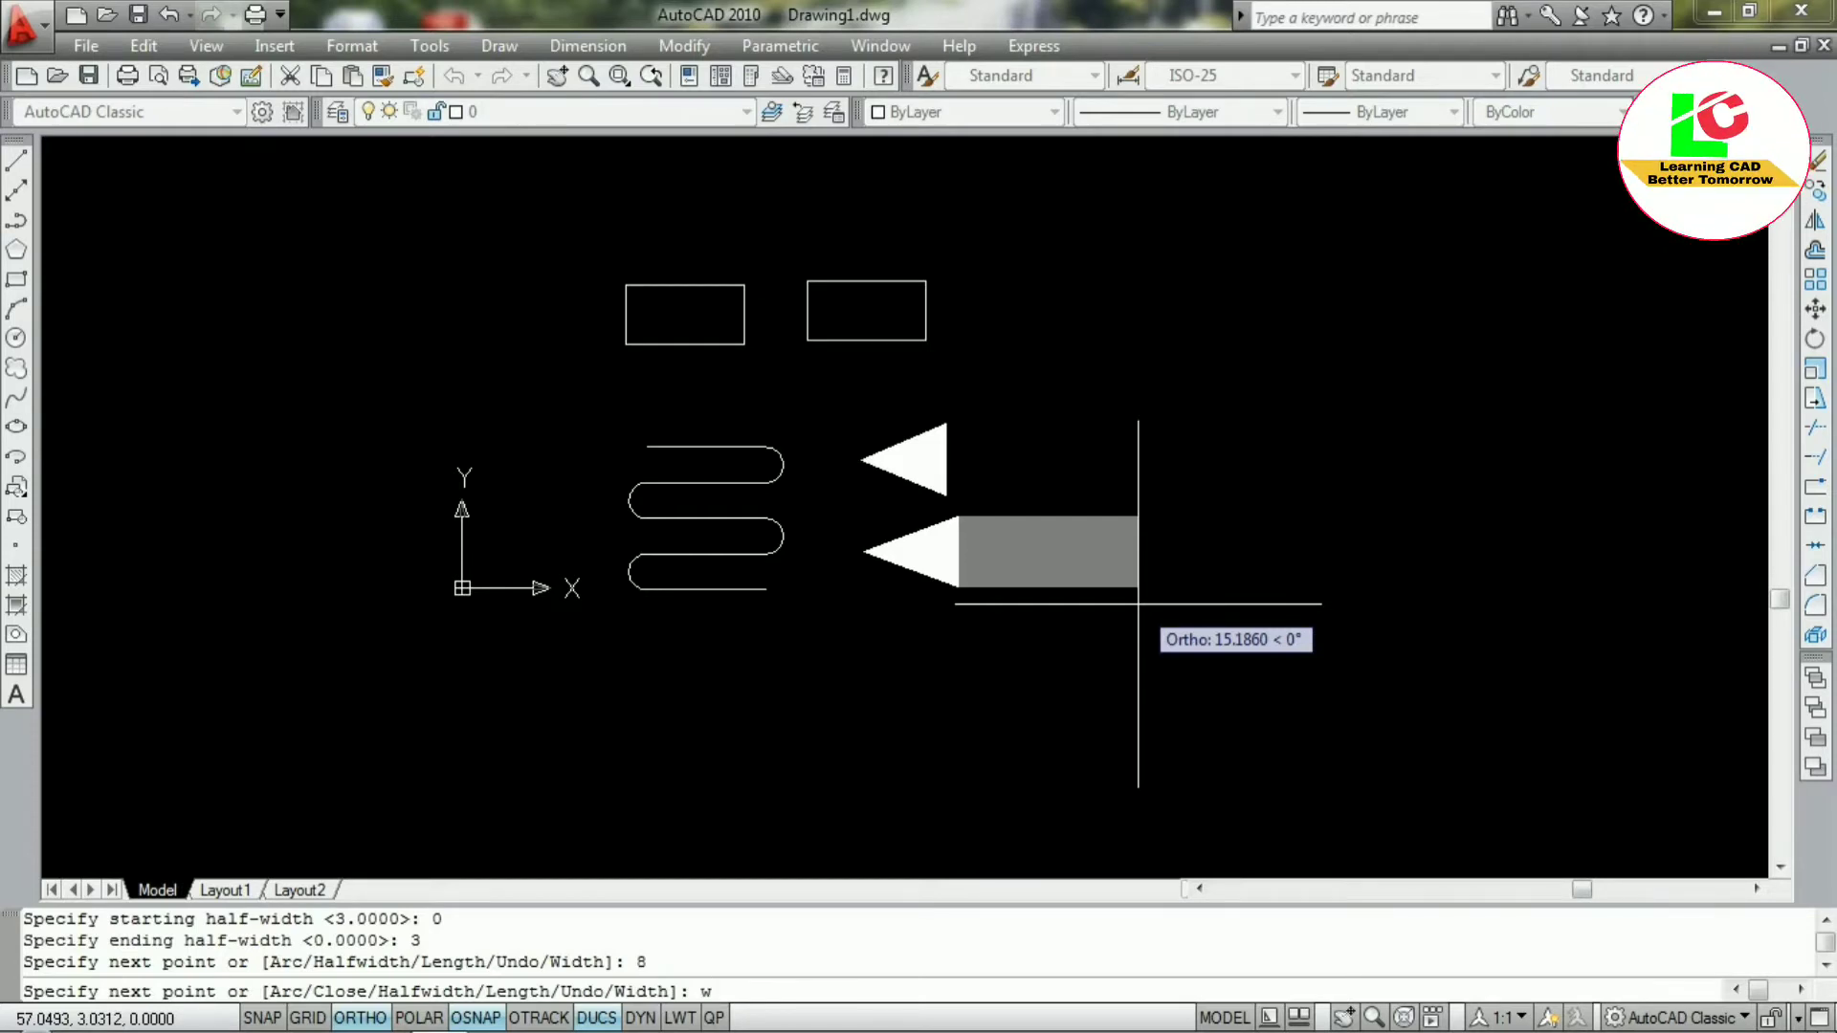
{"action": "key", "text": "Return"}
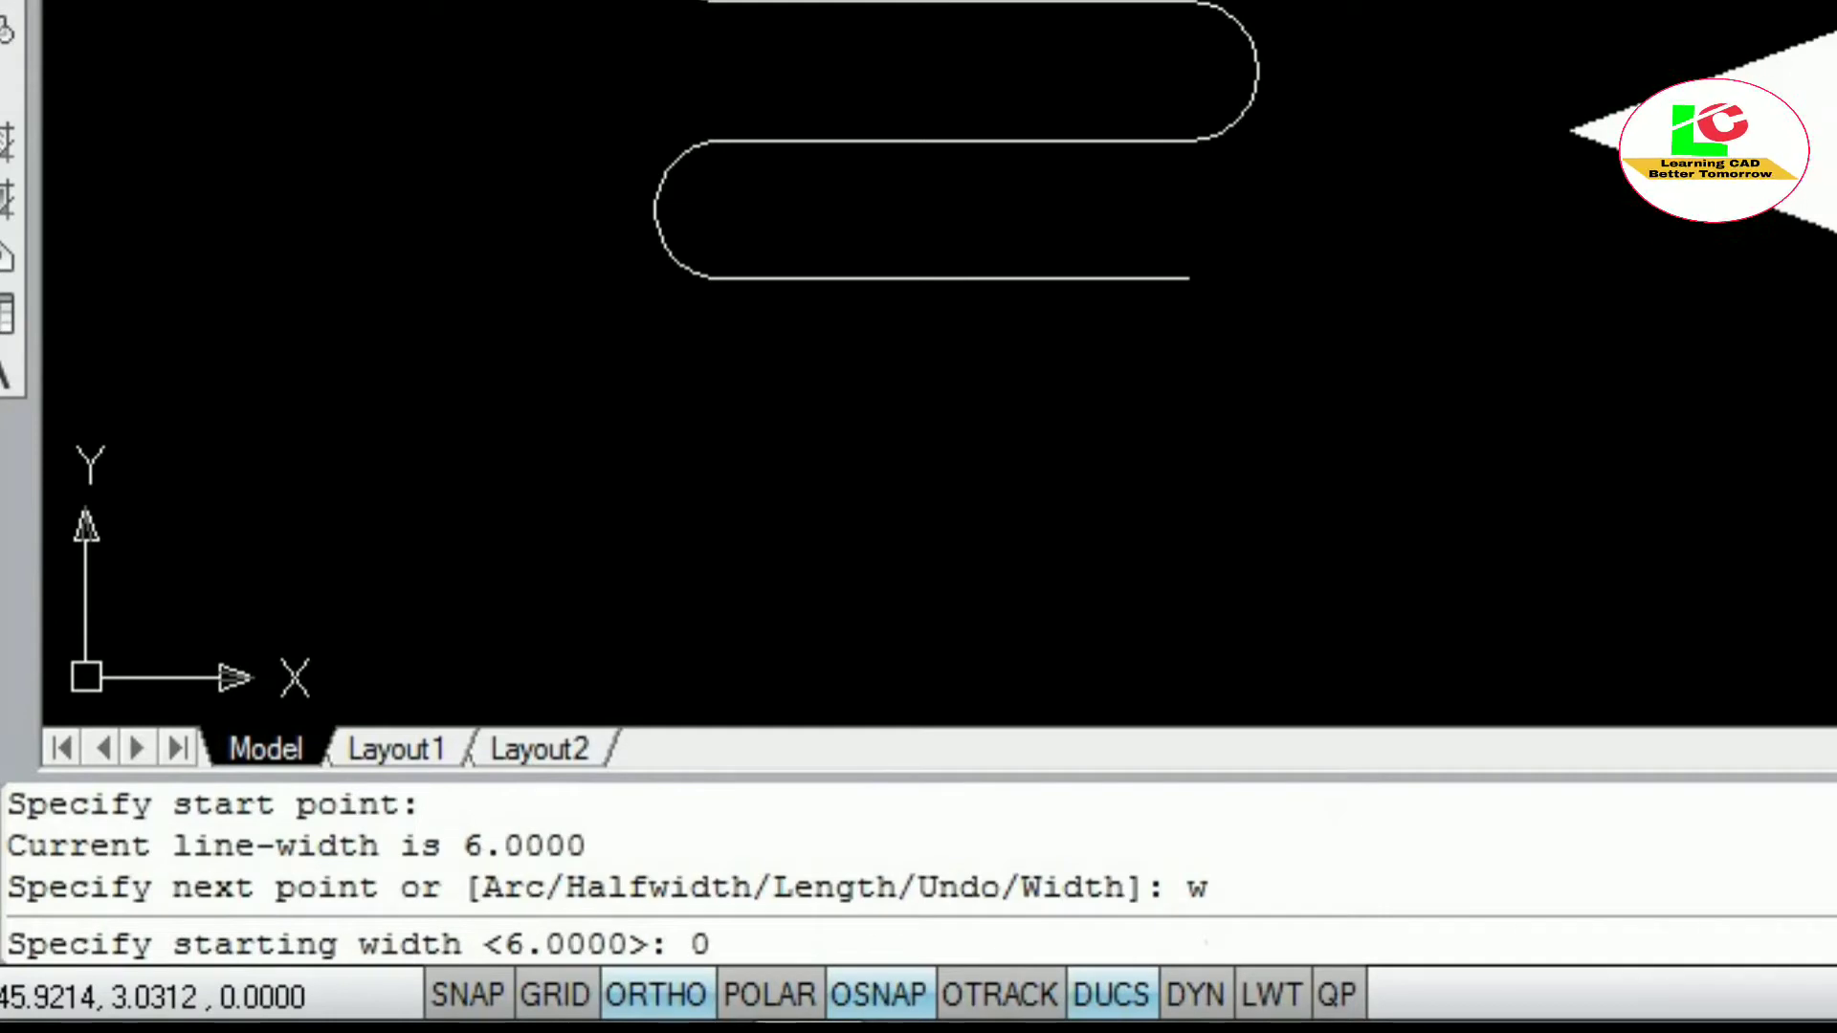
{"action": "type", "text": "0"}
{"action": "key", "text": "Return"}
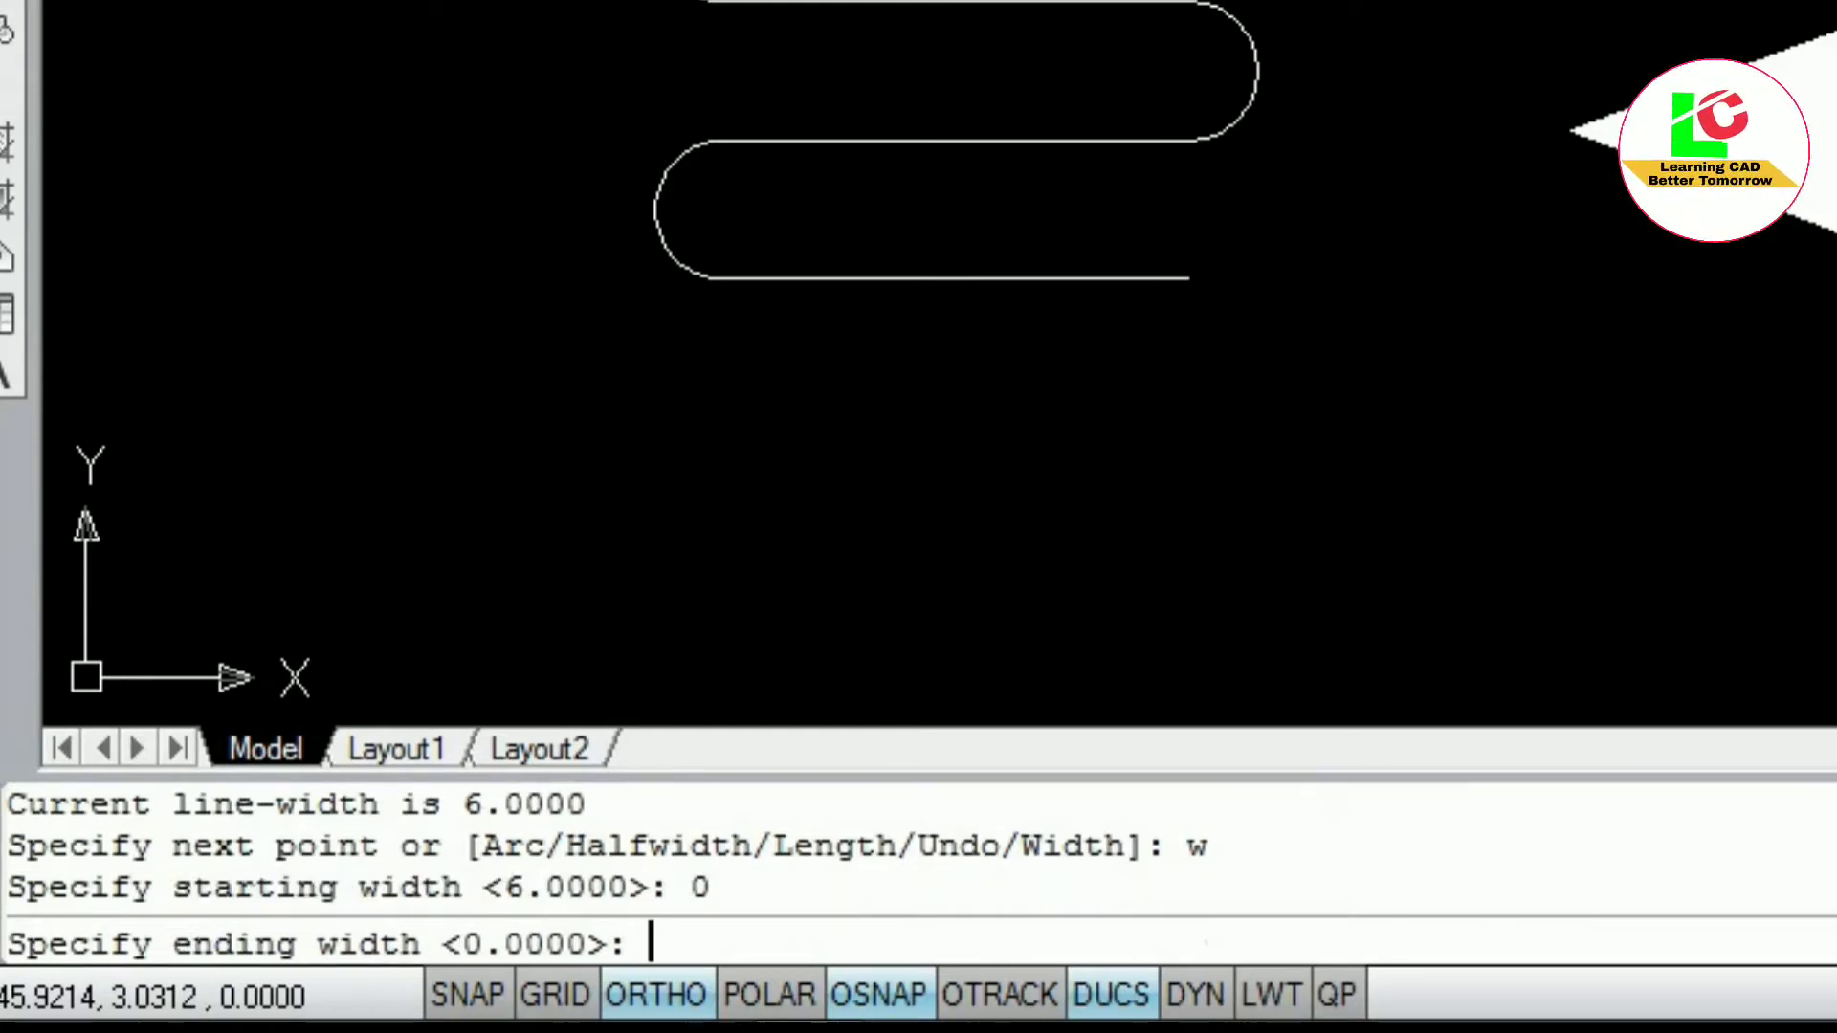
{"action": "type", "text": "0"}
{"action": "key", "text": "Return"}
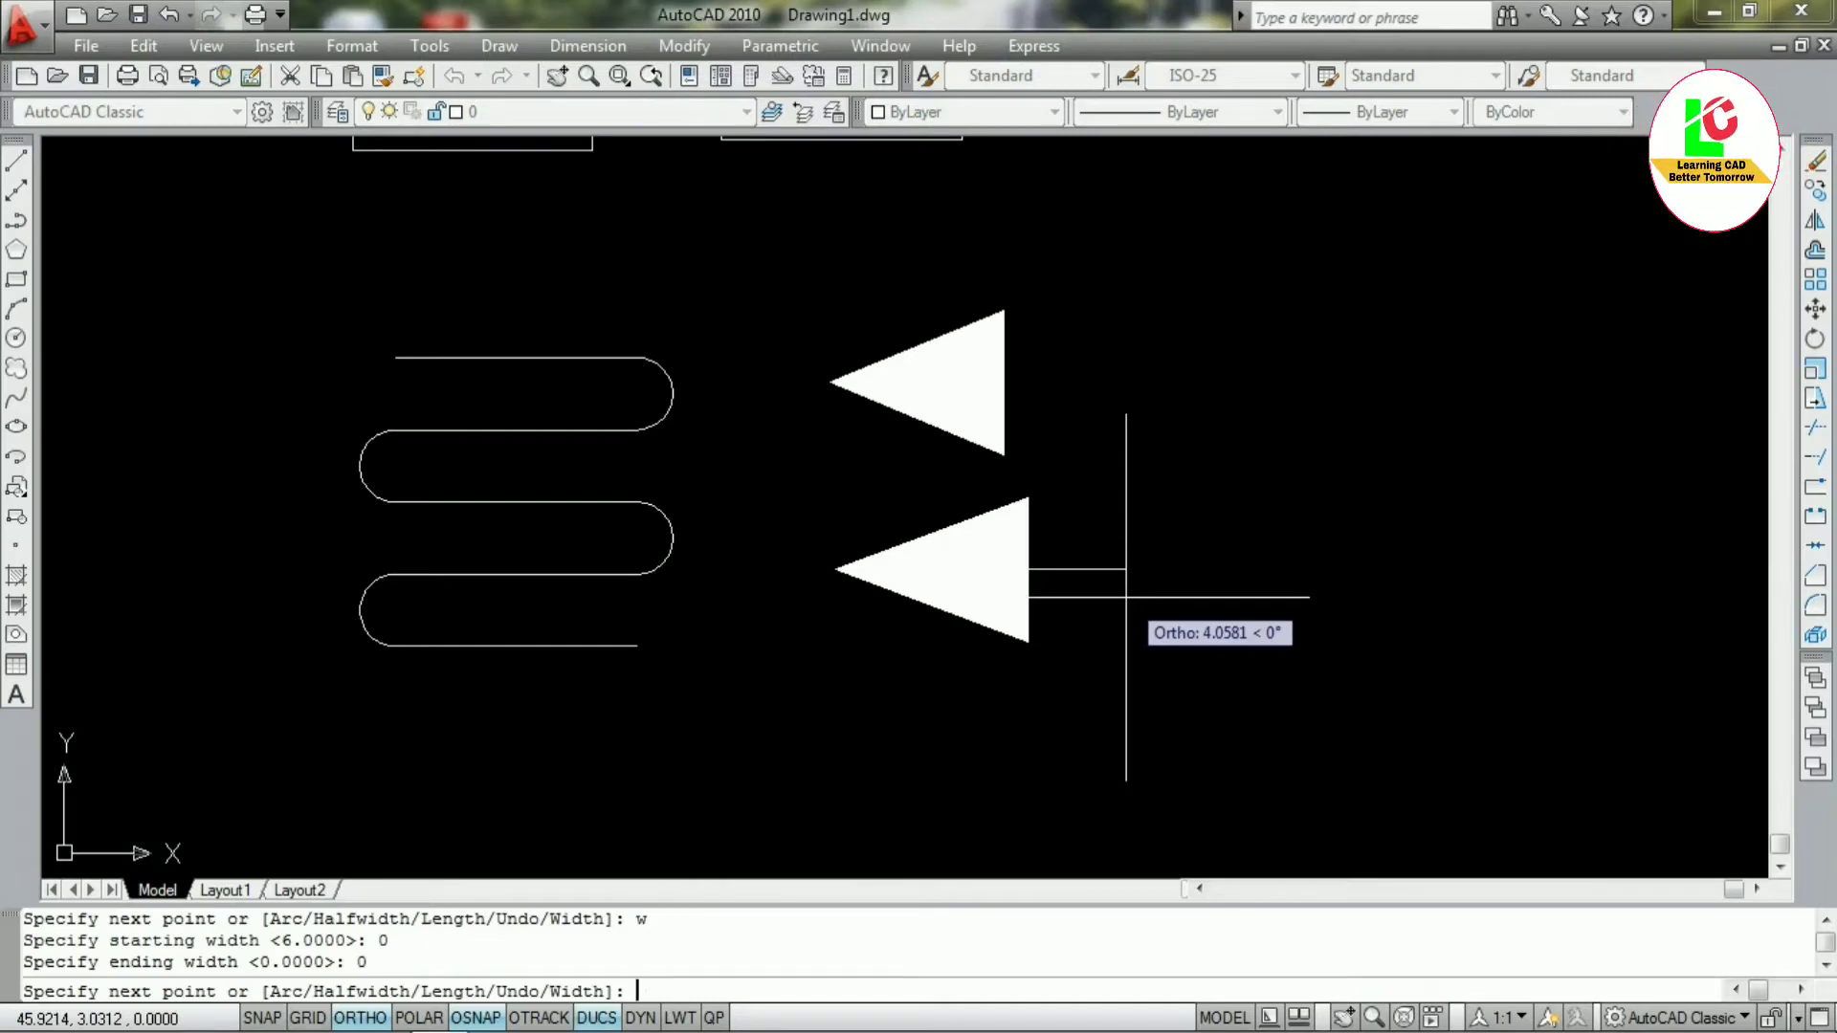
Draw a straight segment about 26 units to the right as the lower arrow's shaft and end the polyline
{"action": "scroll", "coordinate": [1356, 603], "scroll_direction": "down", "scroll_amount": 2}
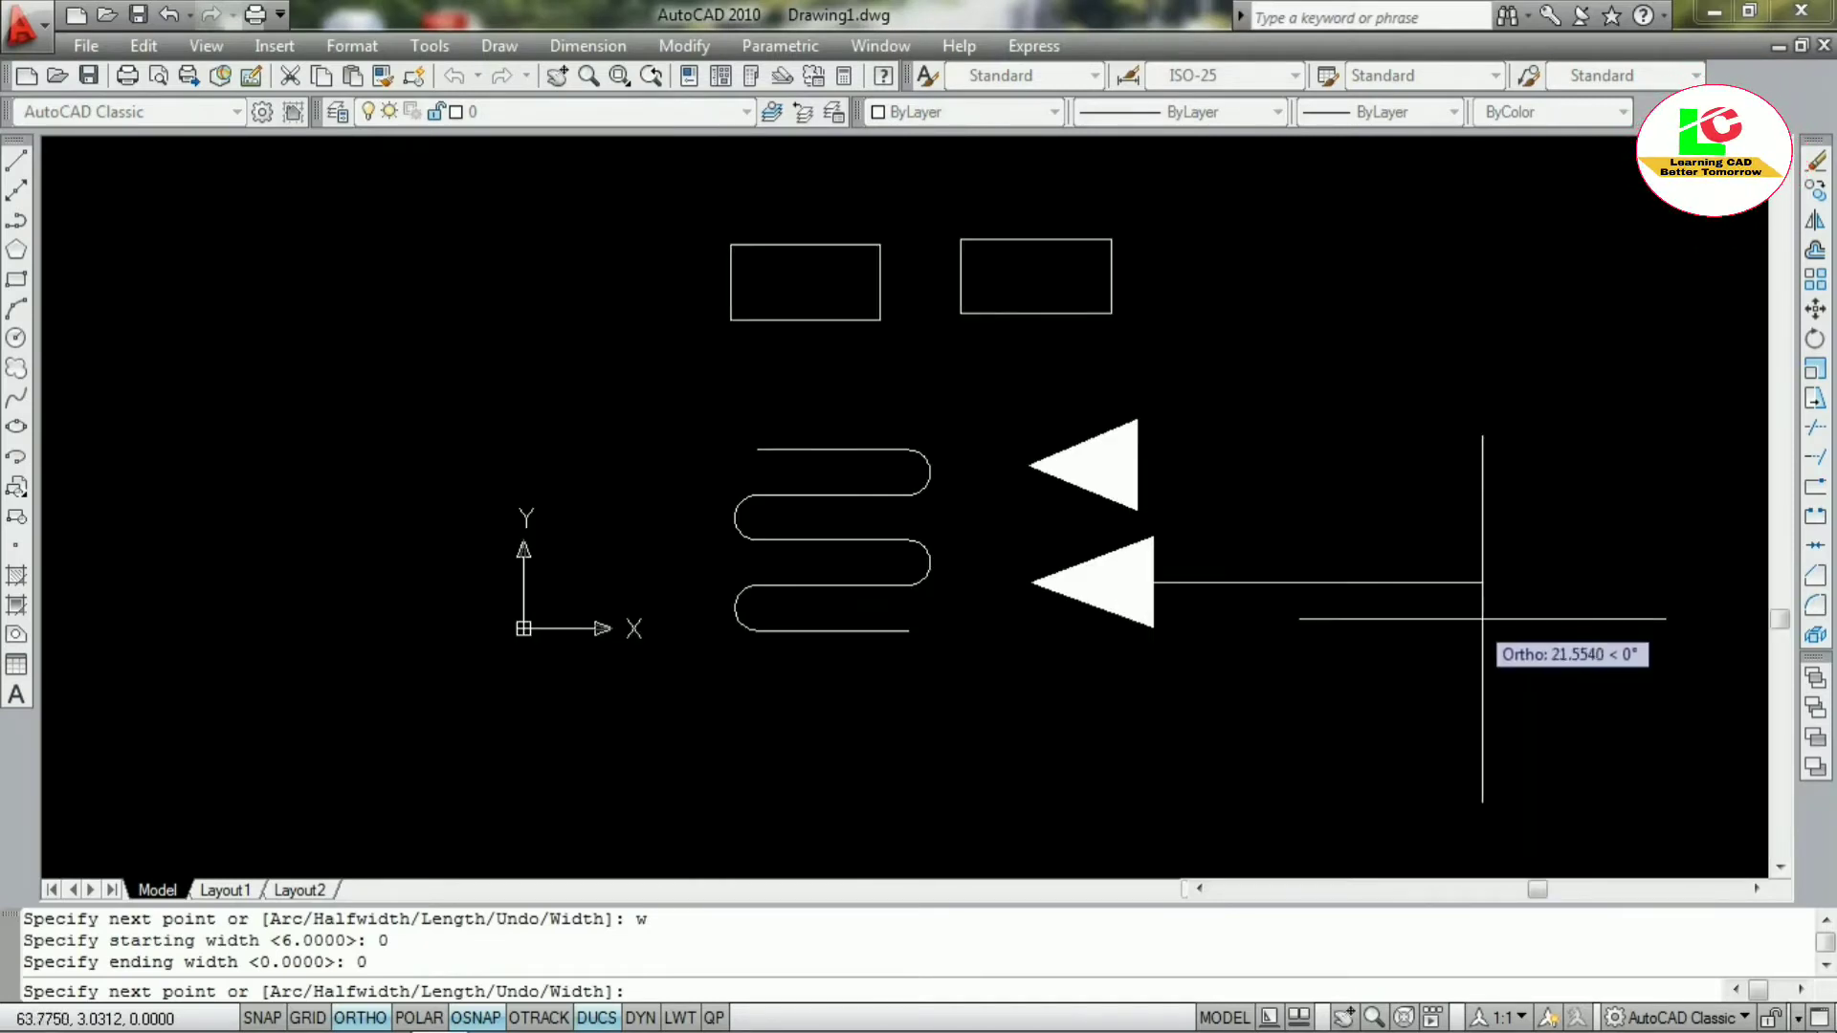
{"action": "left_click", "coordinate": [1555, 615]}
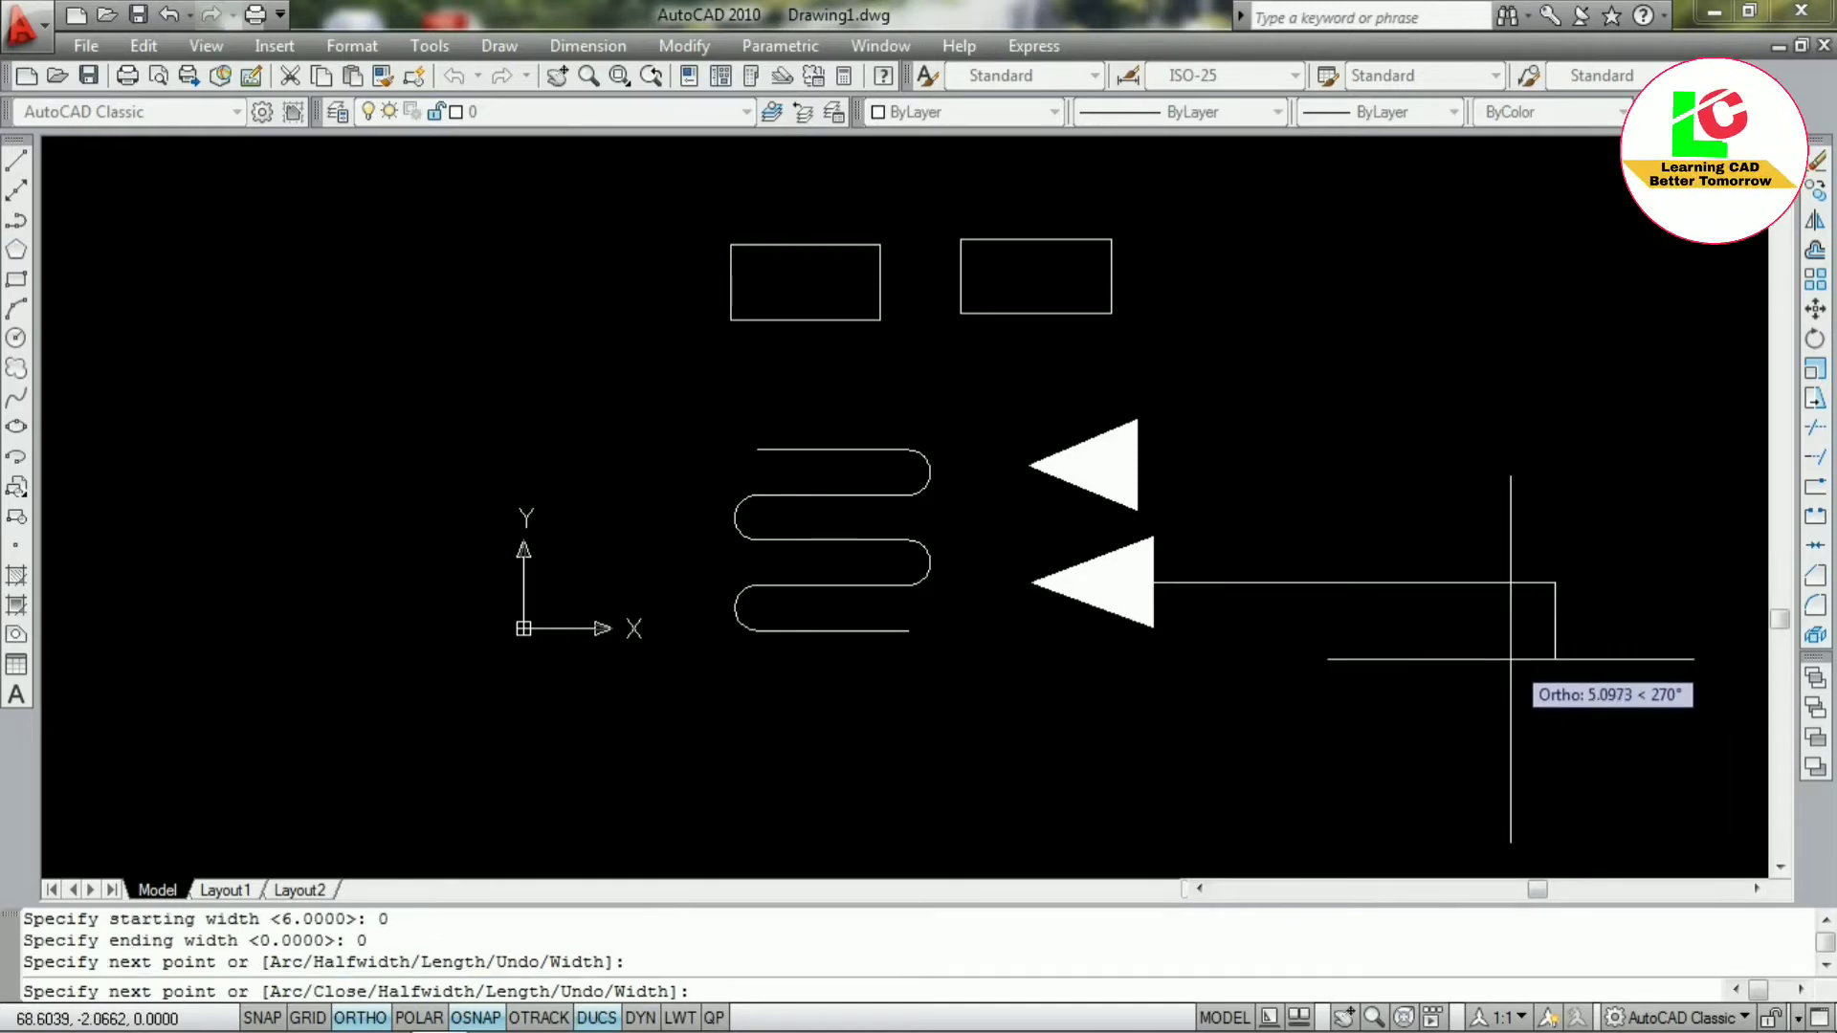
{"action": "key", "text": "Escape"}
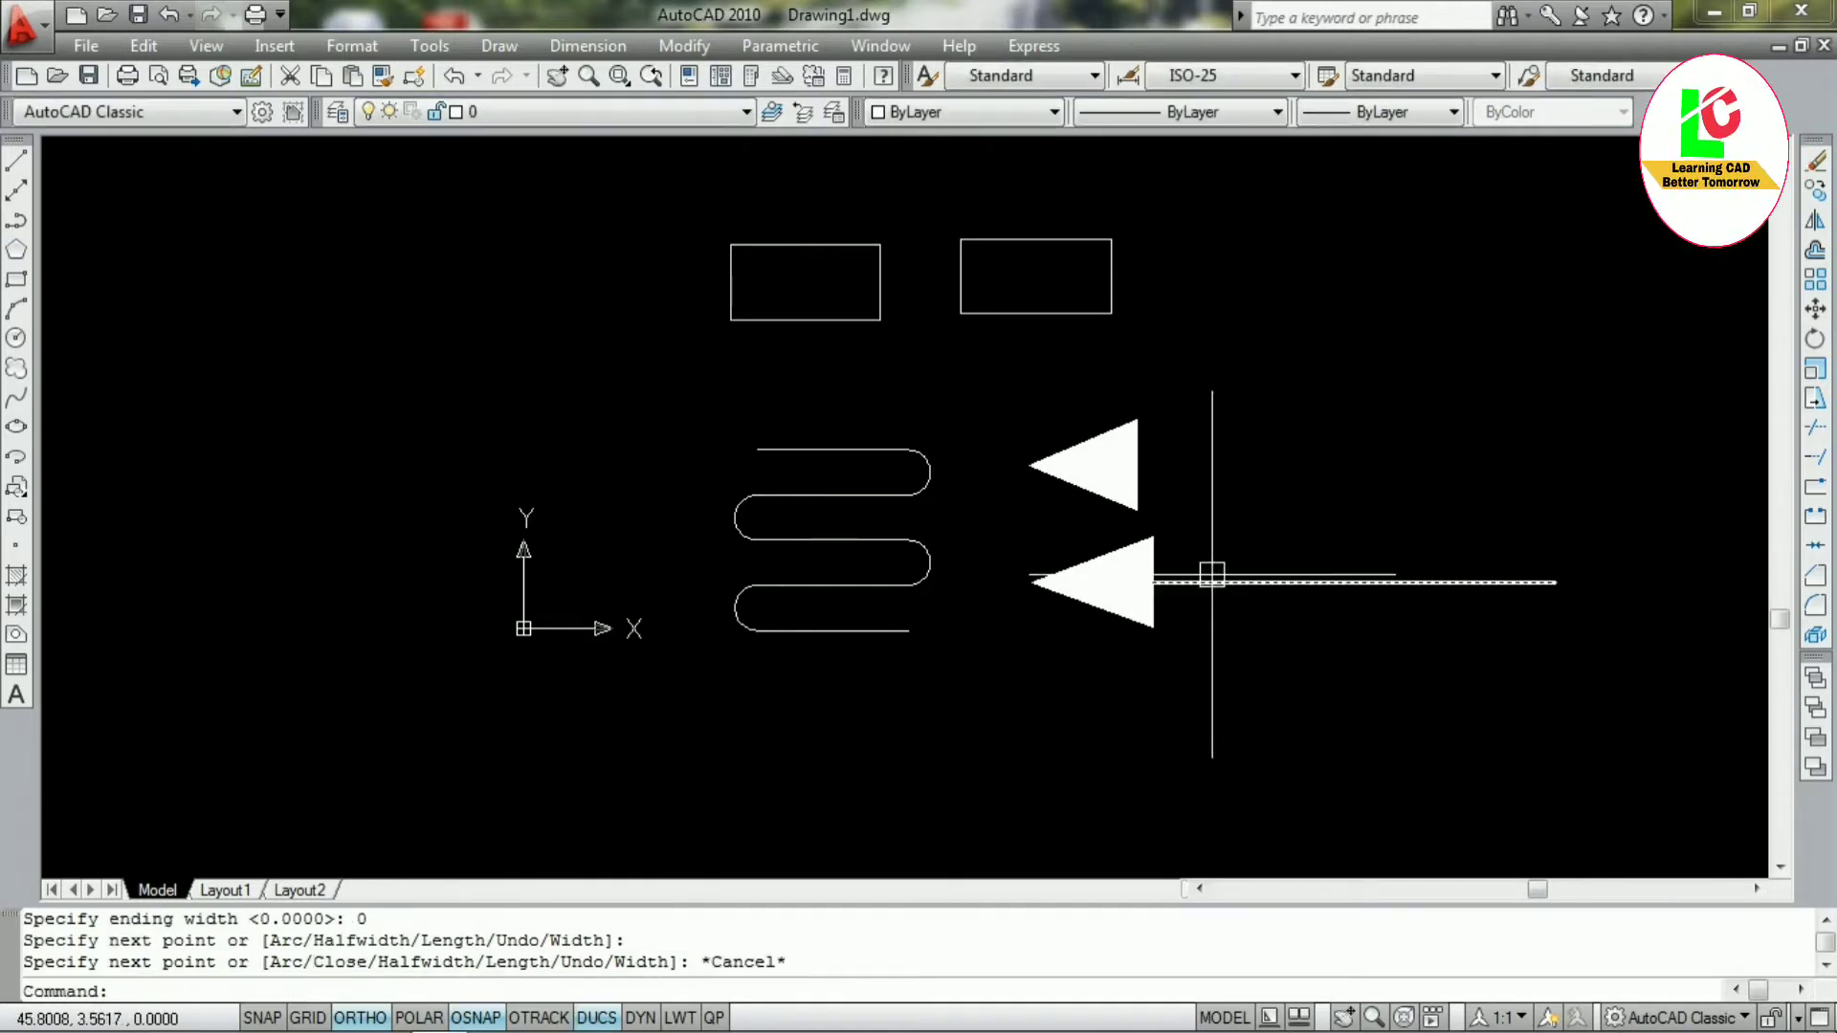
{"action": "scroll", "coordinate": [1211, 579], "scroll_direction": "up", "scroll_amount": 2}
{"action": "scroll", "coordinate": [924, 629], "scroll_direction": "down", "scroll_amount": 3}
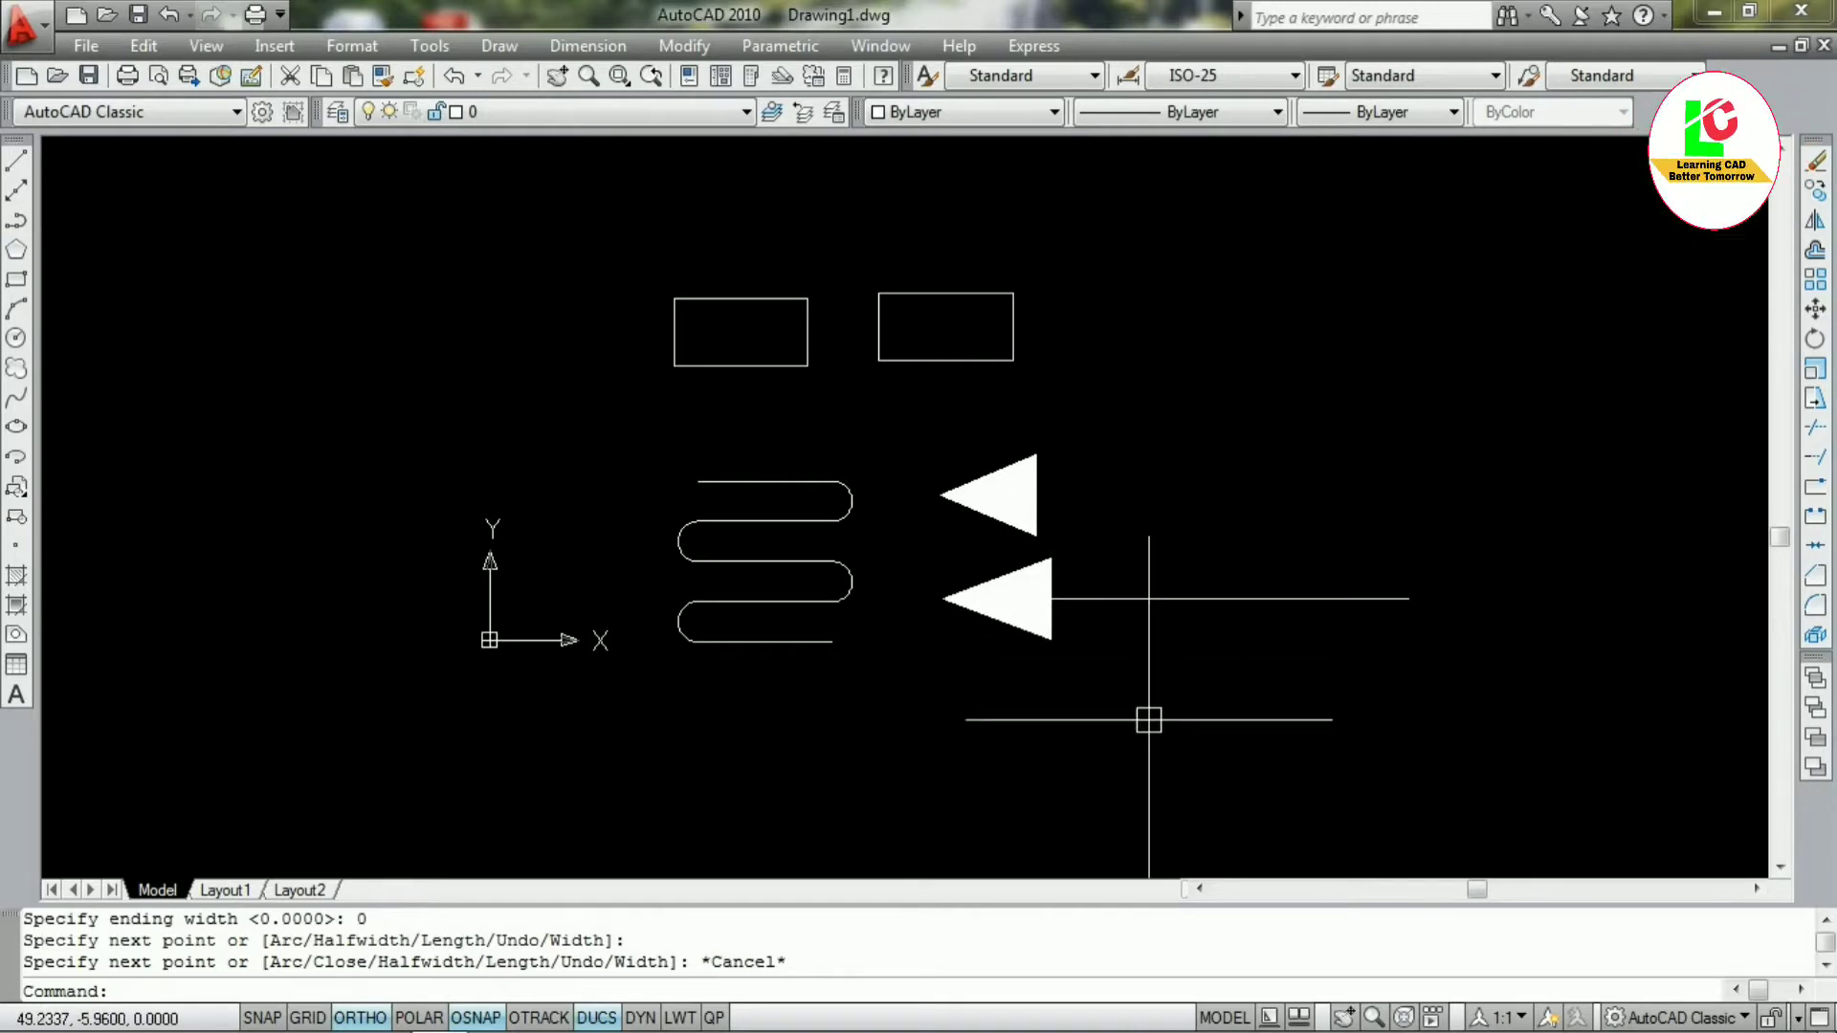
{"action": "scroll", "coordinate": [1017, 590], "scroll_direction": "down", "scroll_amount": 3}
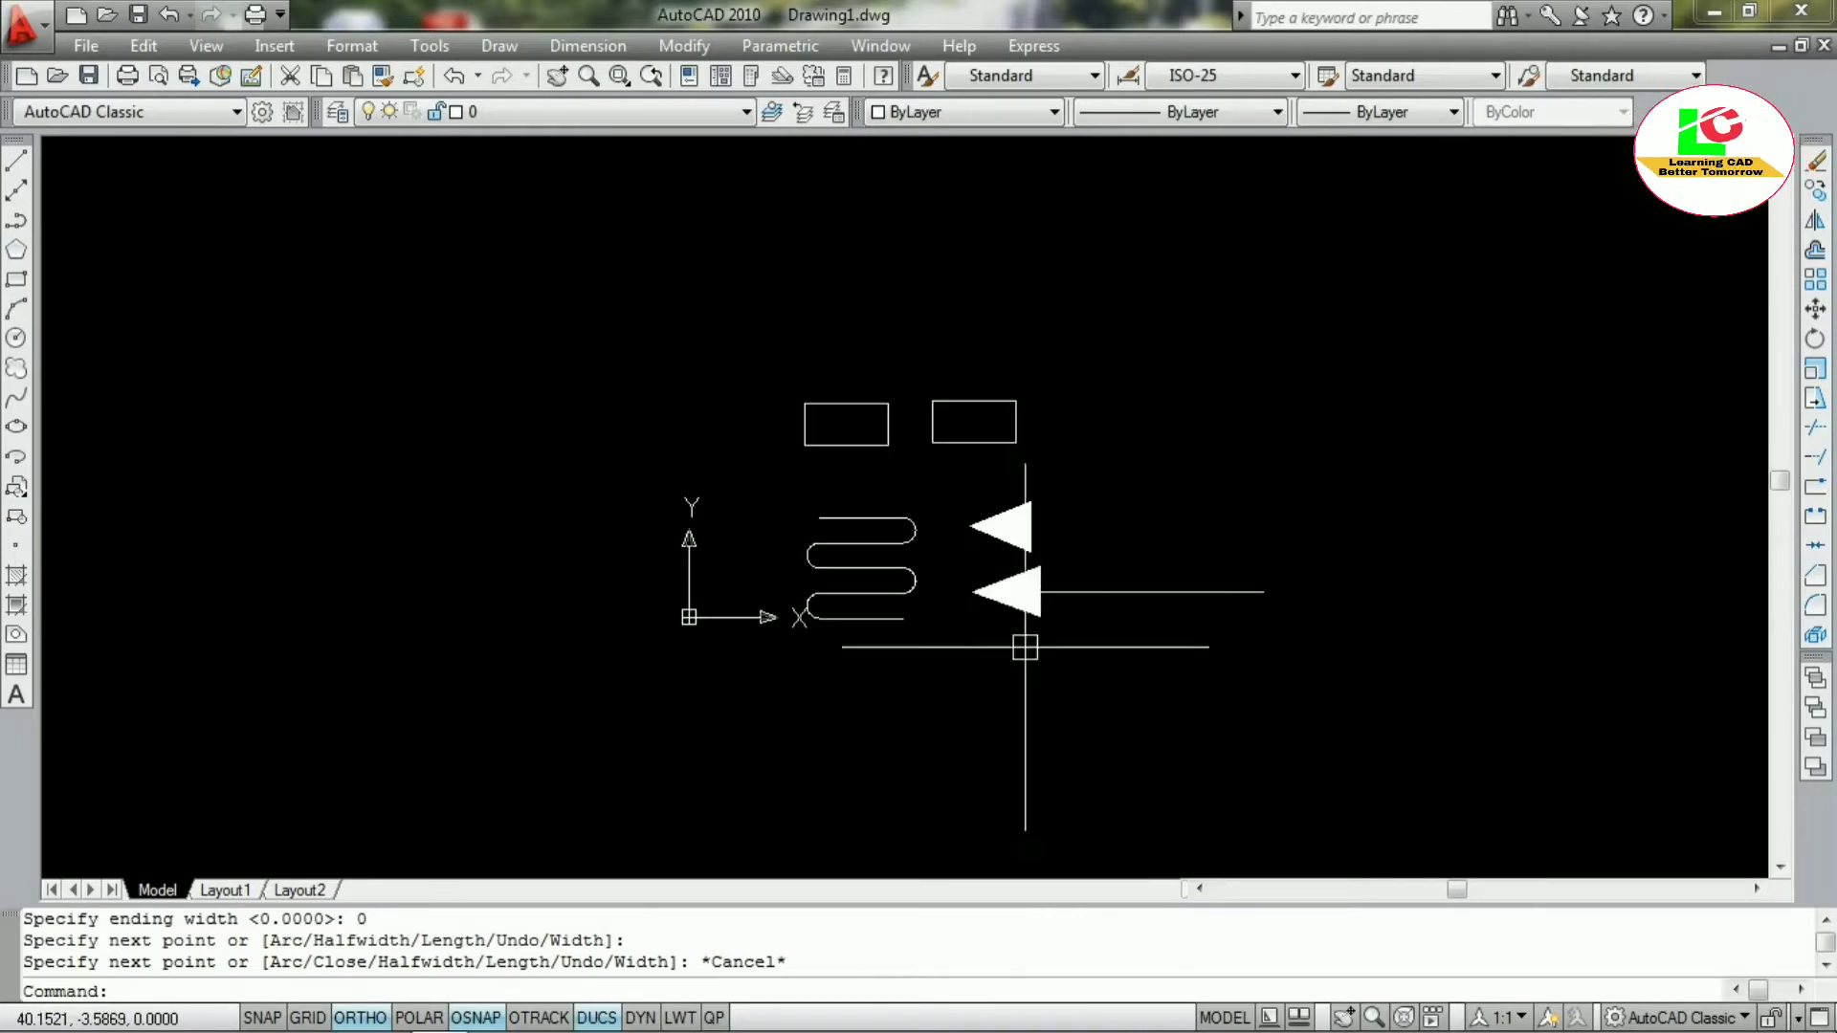
{"action": "scroll", "coordinate": [1036, 658], "scroll_direction": "up", "scroll_amount": 2}
{"action": "key", "text": "Escape"}
{"action": "key", "text": "Escape"}
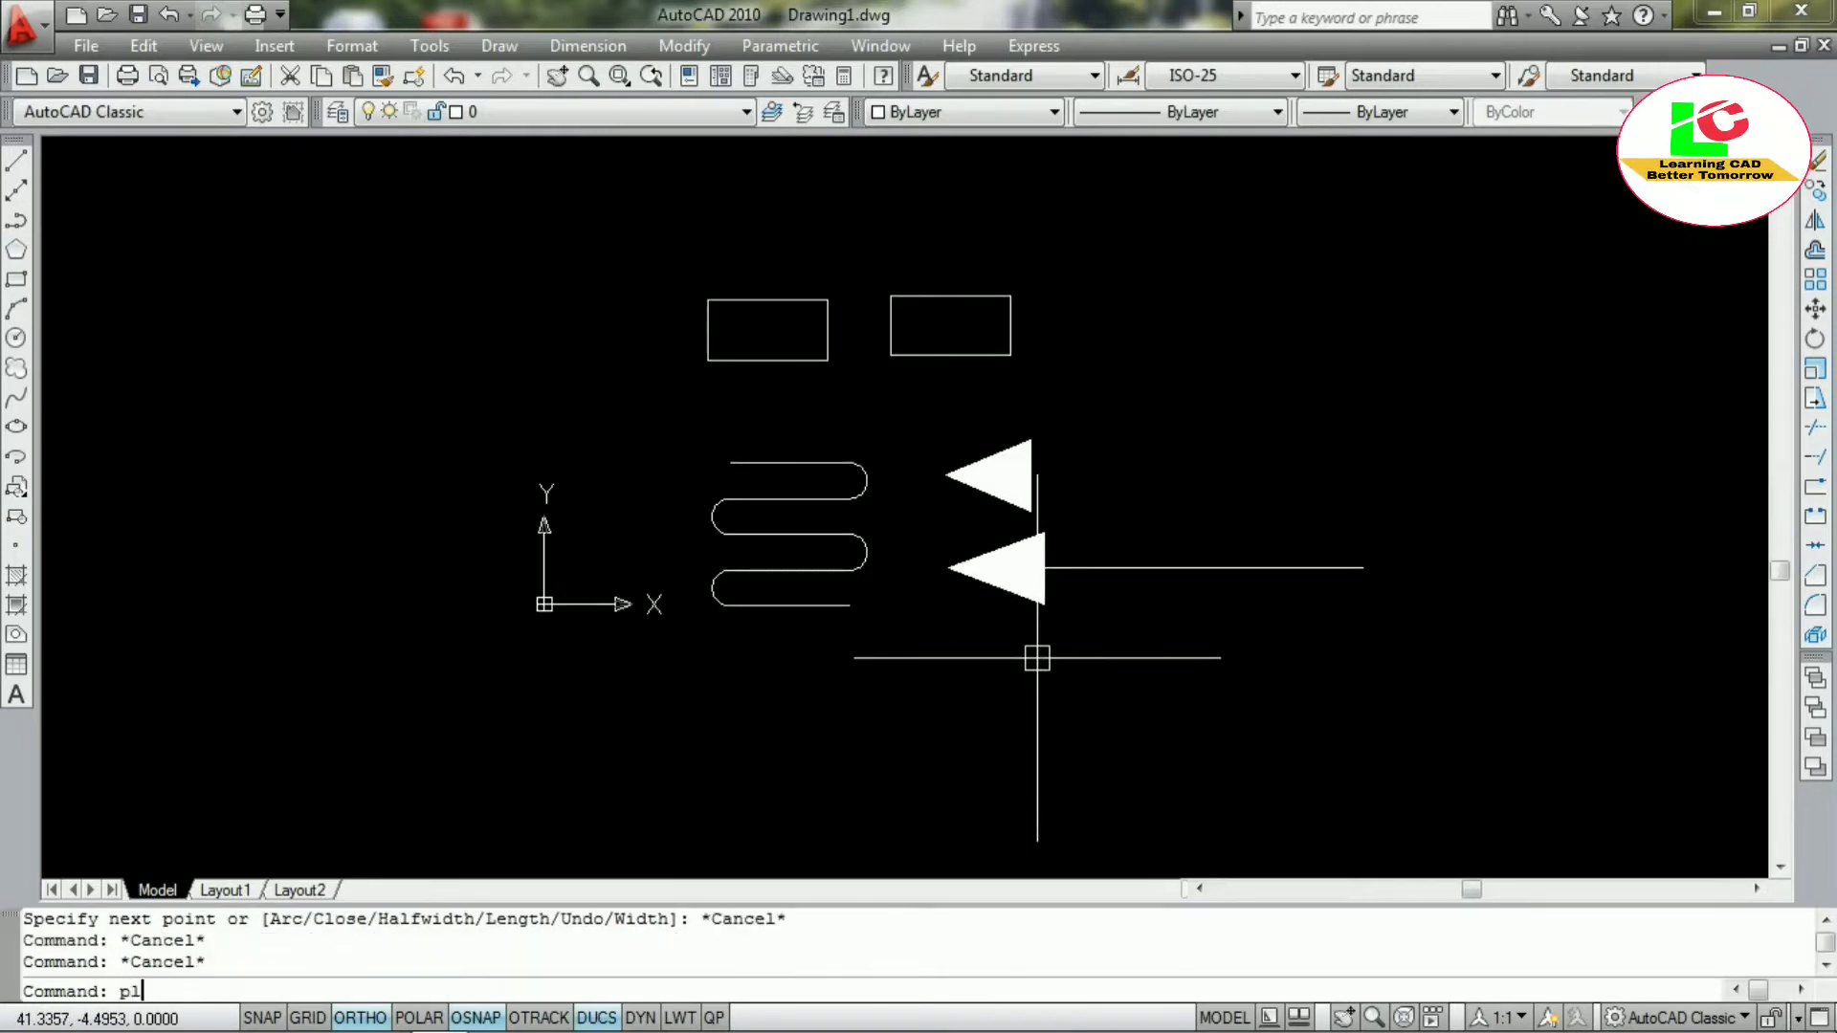
{"action": "type", "text": "pl"}
{"action": "key", "text": "Return"}
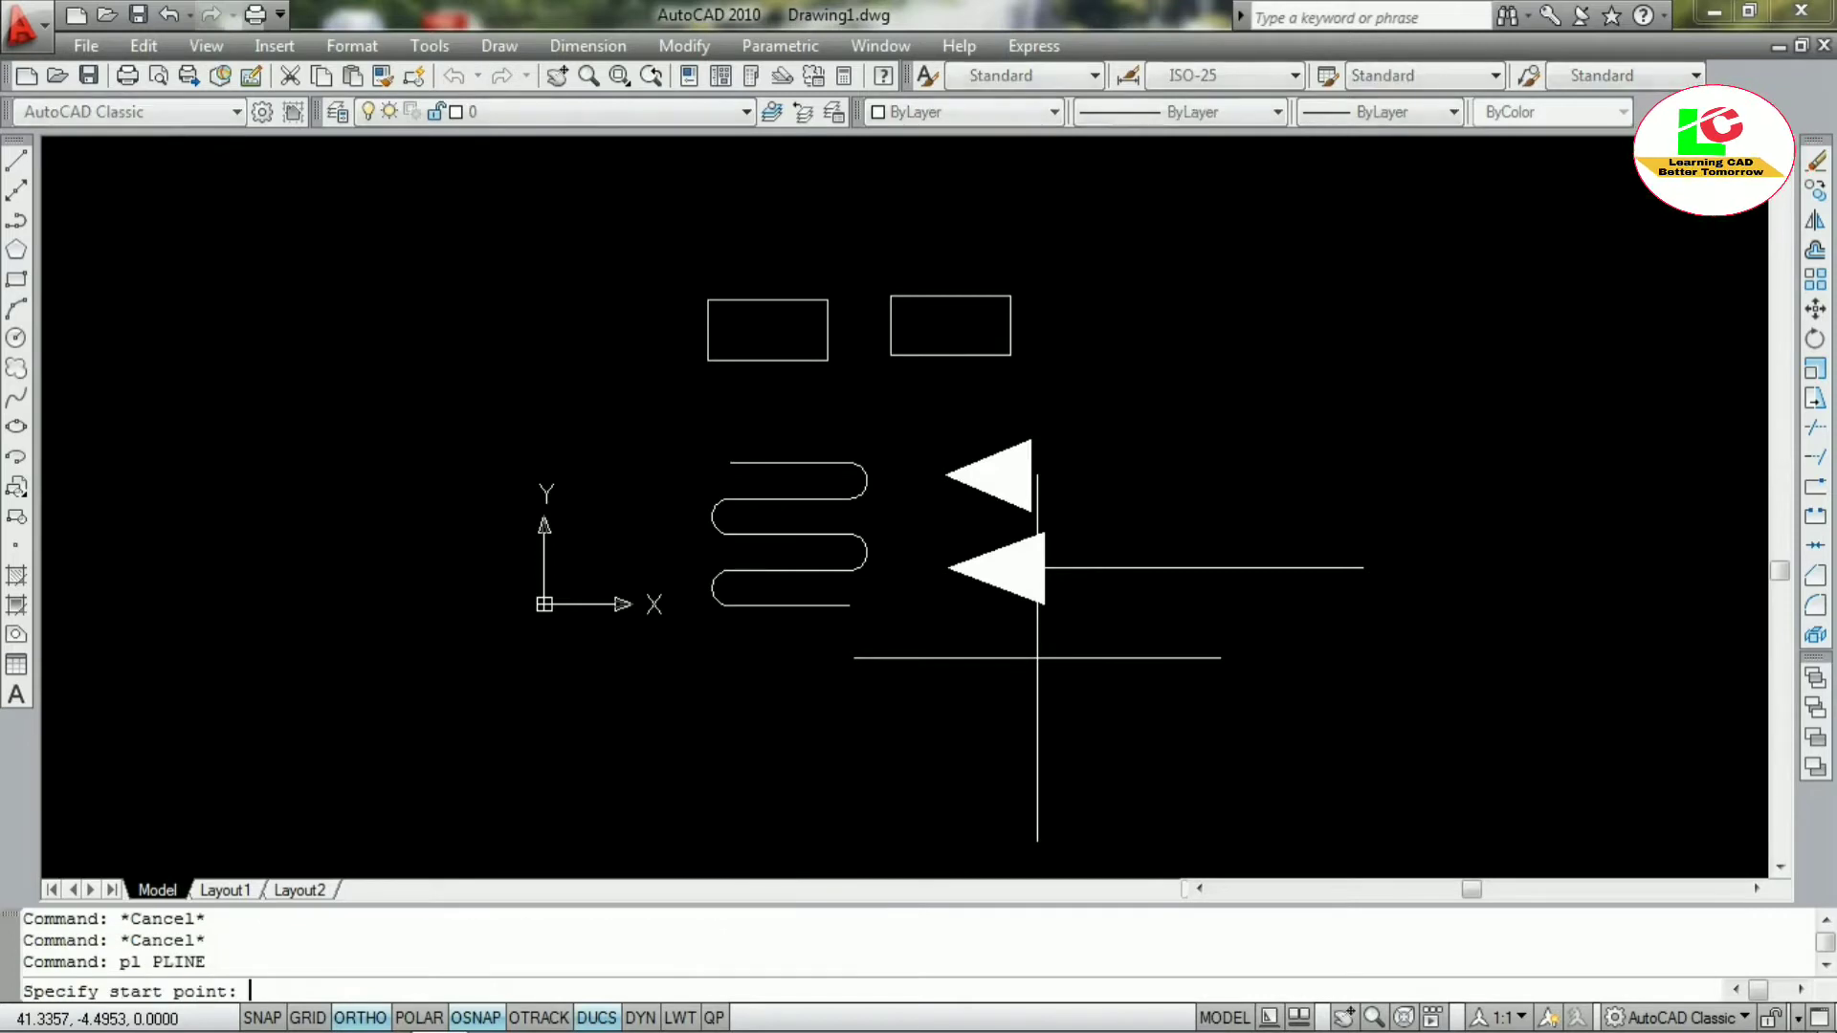
{"action": "left_click", "coordinate": [971, 690]}
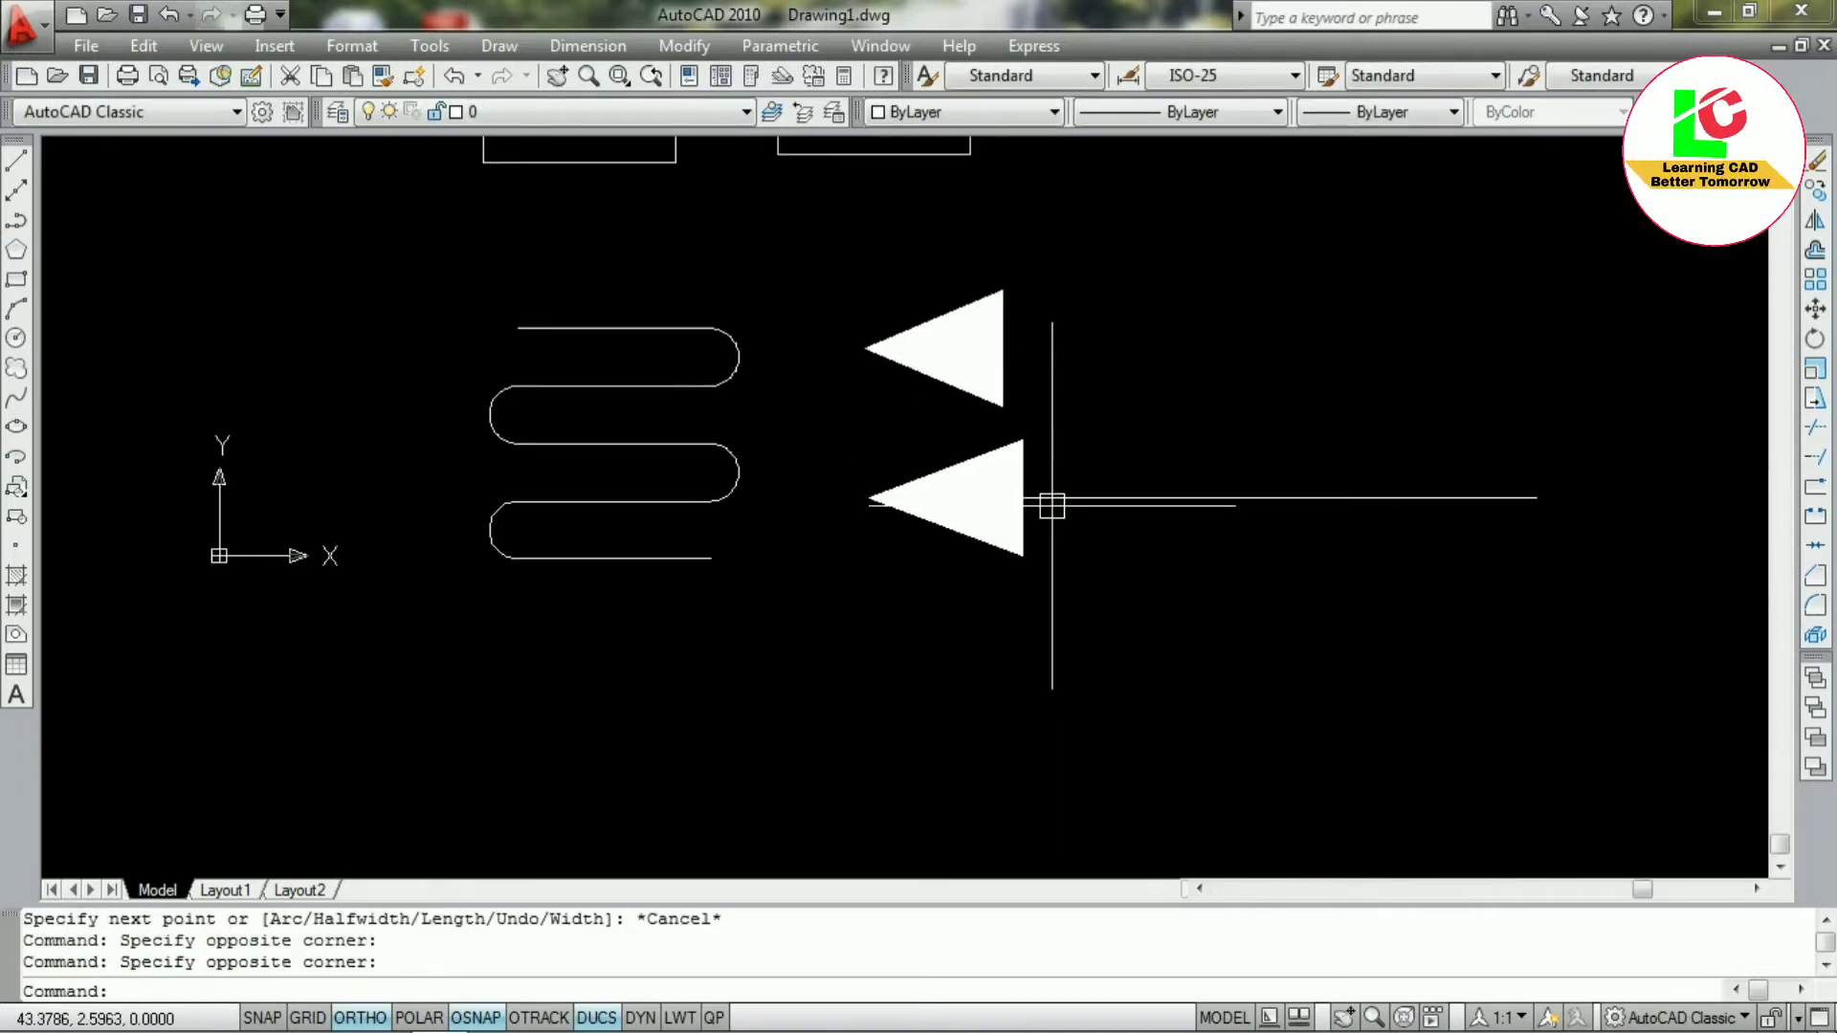
{"action": "scroll", "coordinate": [948, 606], "scroll_direction": "down", "scroll_amount": 2}
{"action": "scroll", "coordinate": [1037, 607], "scroll_direction": "up", "scroll_amount": 2}
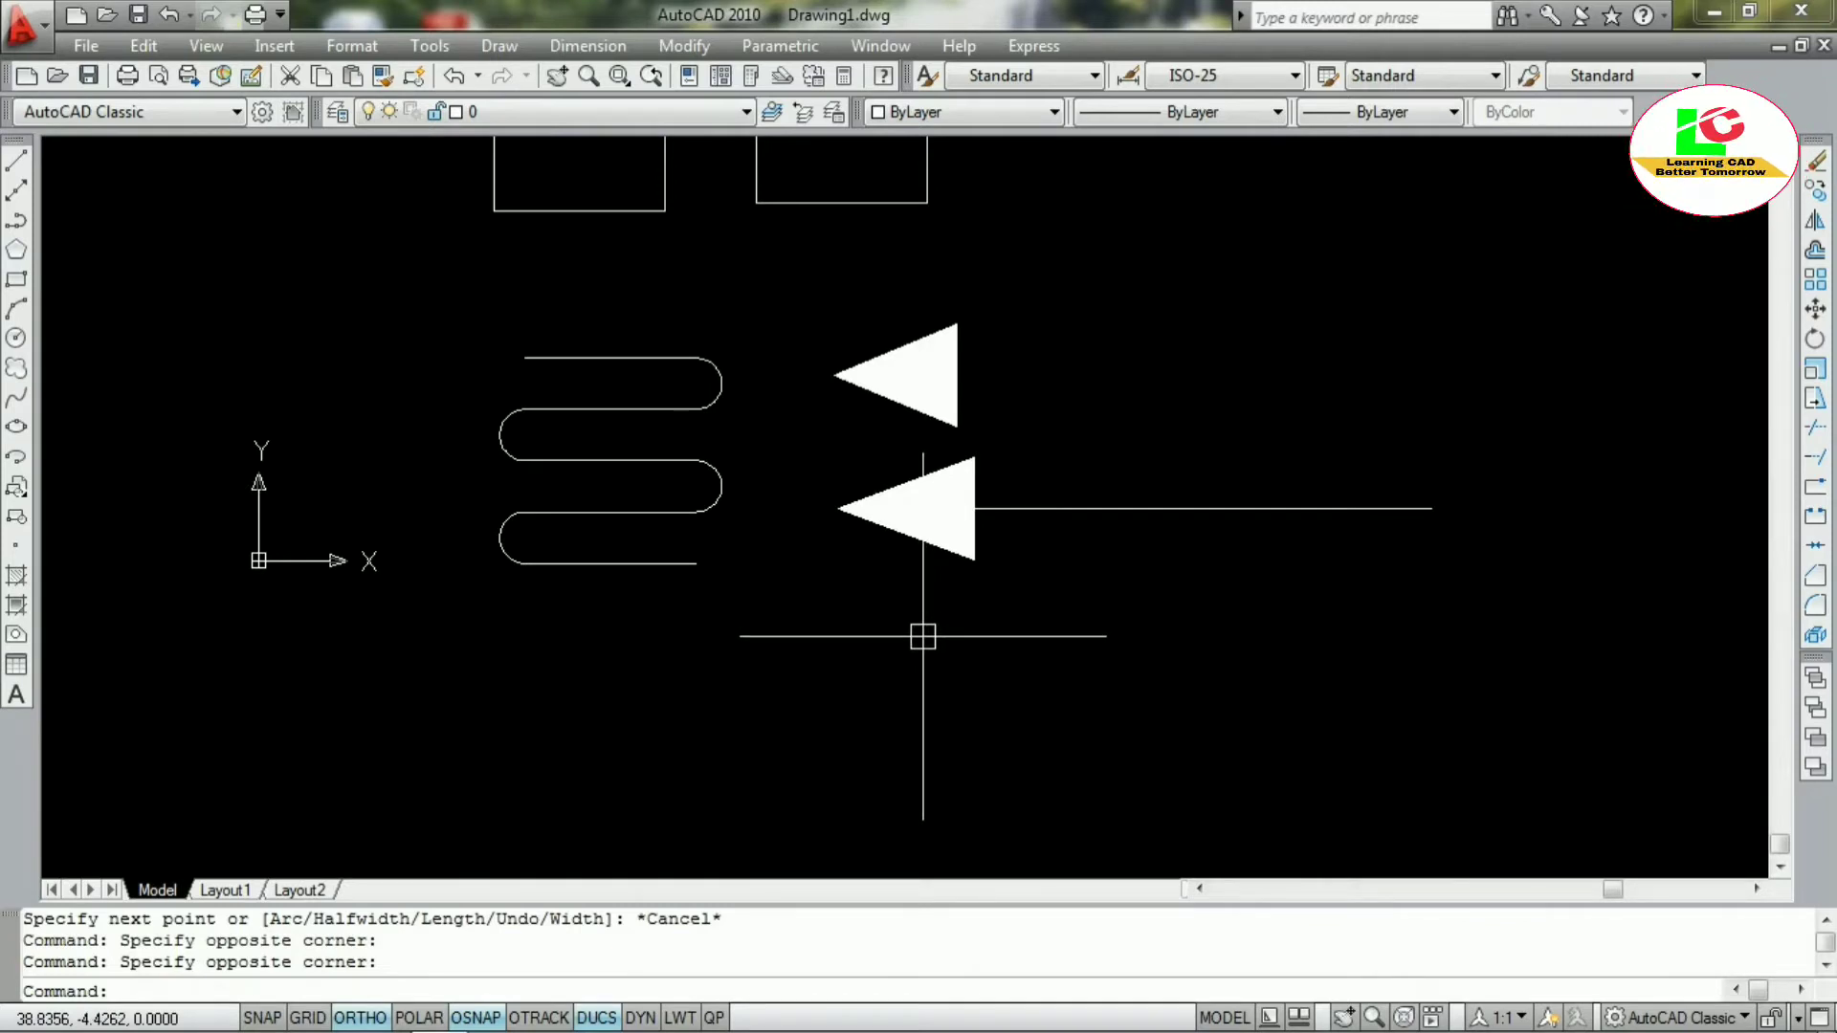
Start a polyline in the empty area below the lower arrowhead, slightly left of its tip
{"action": "key", "text": "Escape"}
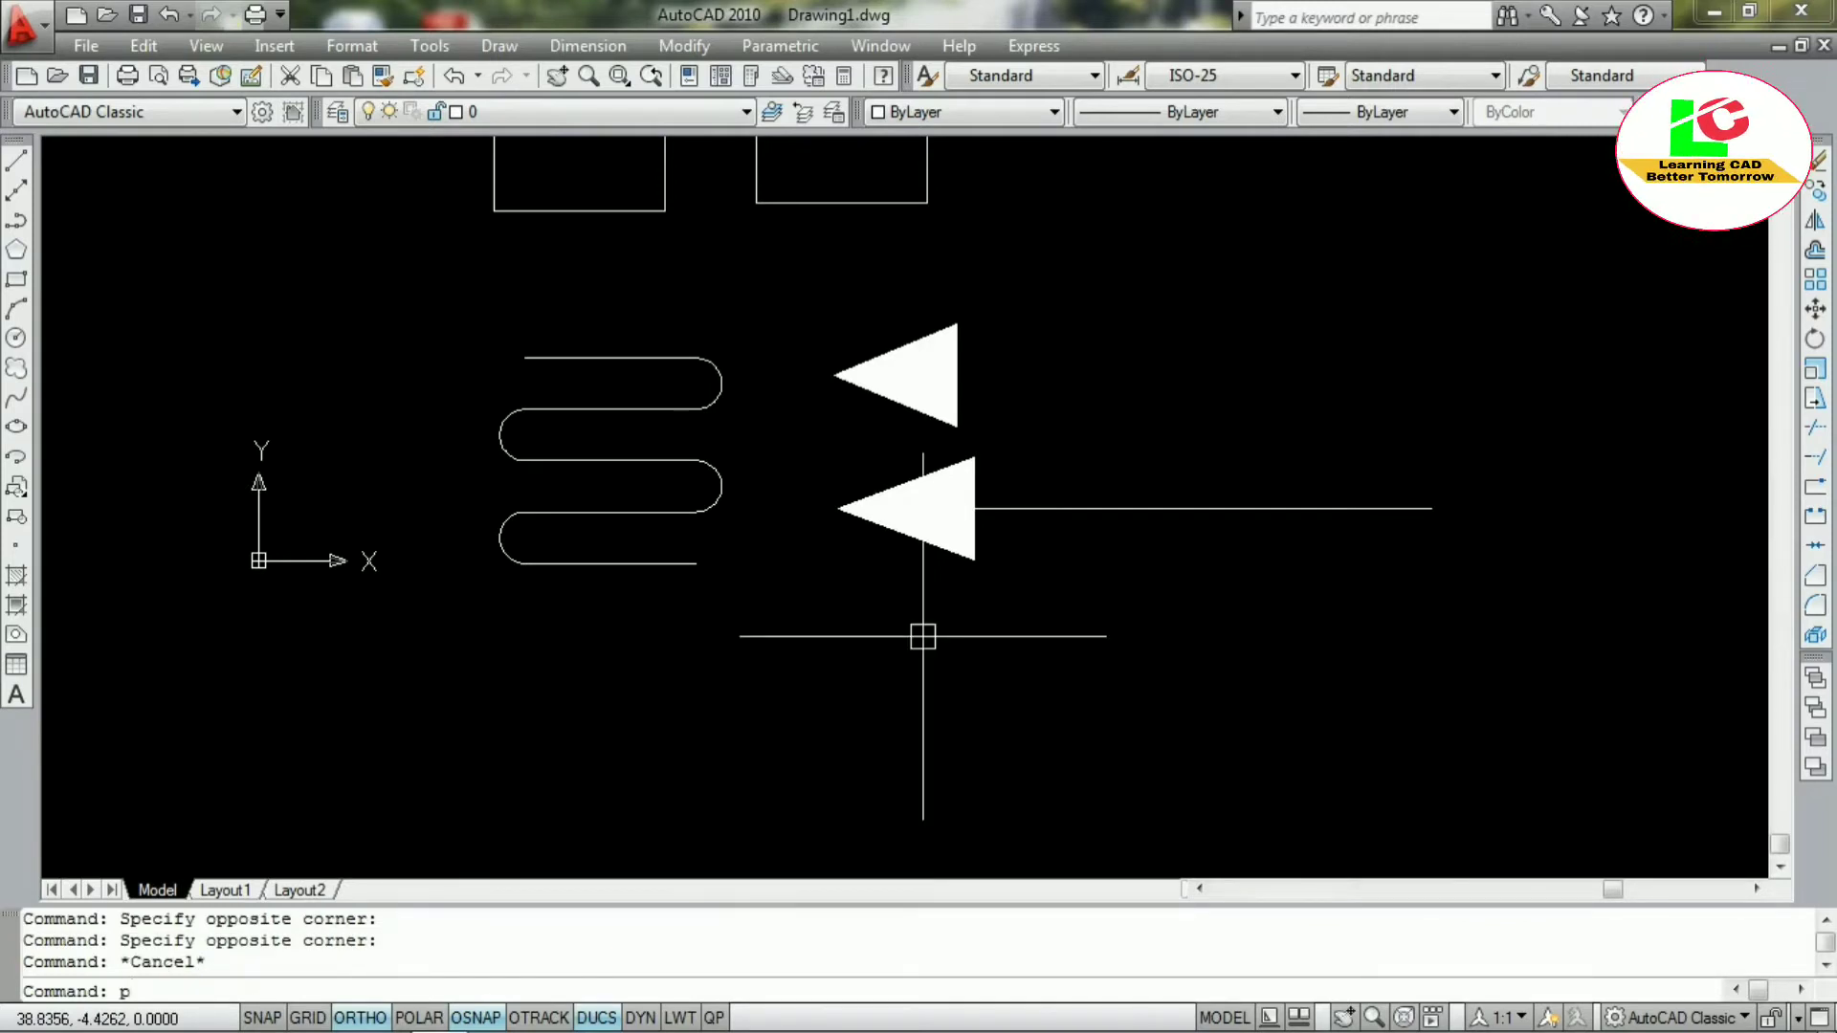
{"action": "type", "text": "pl"}
{"action": "key", "text": "Return"}
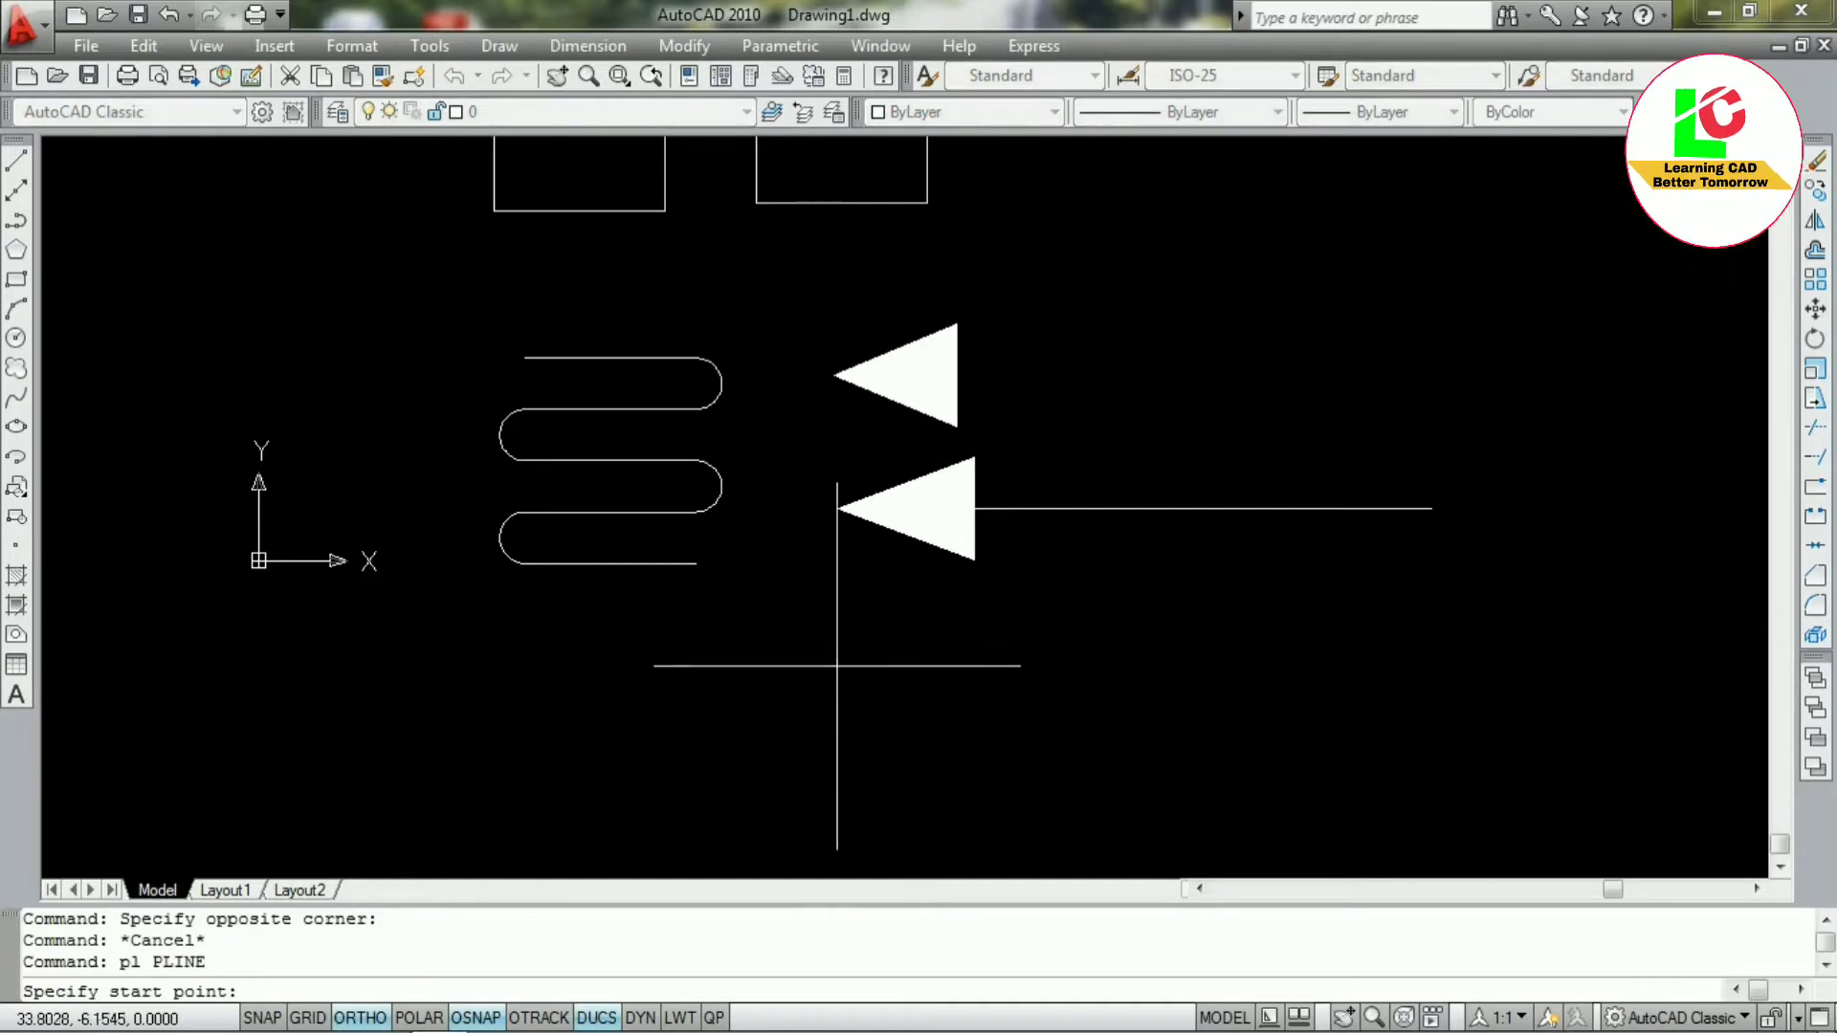
{"action": "left_click", "coordinate": [814, 677]}
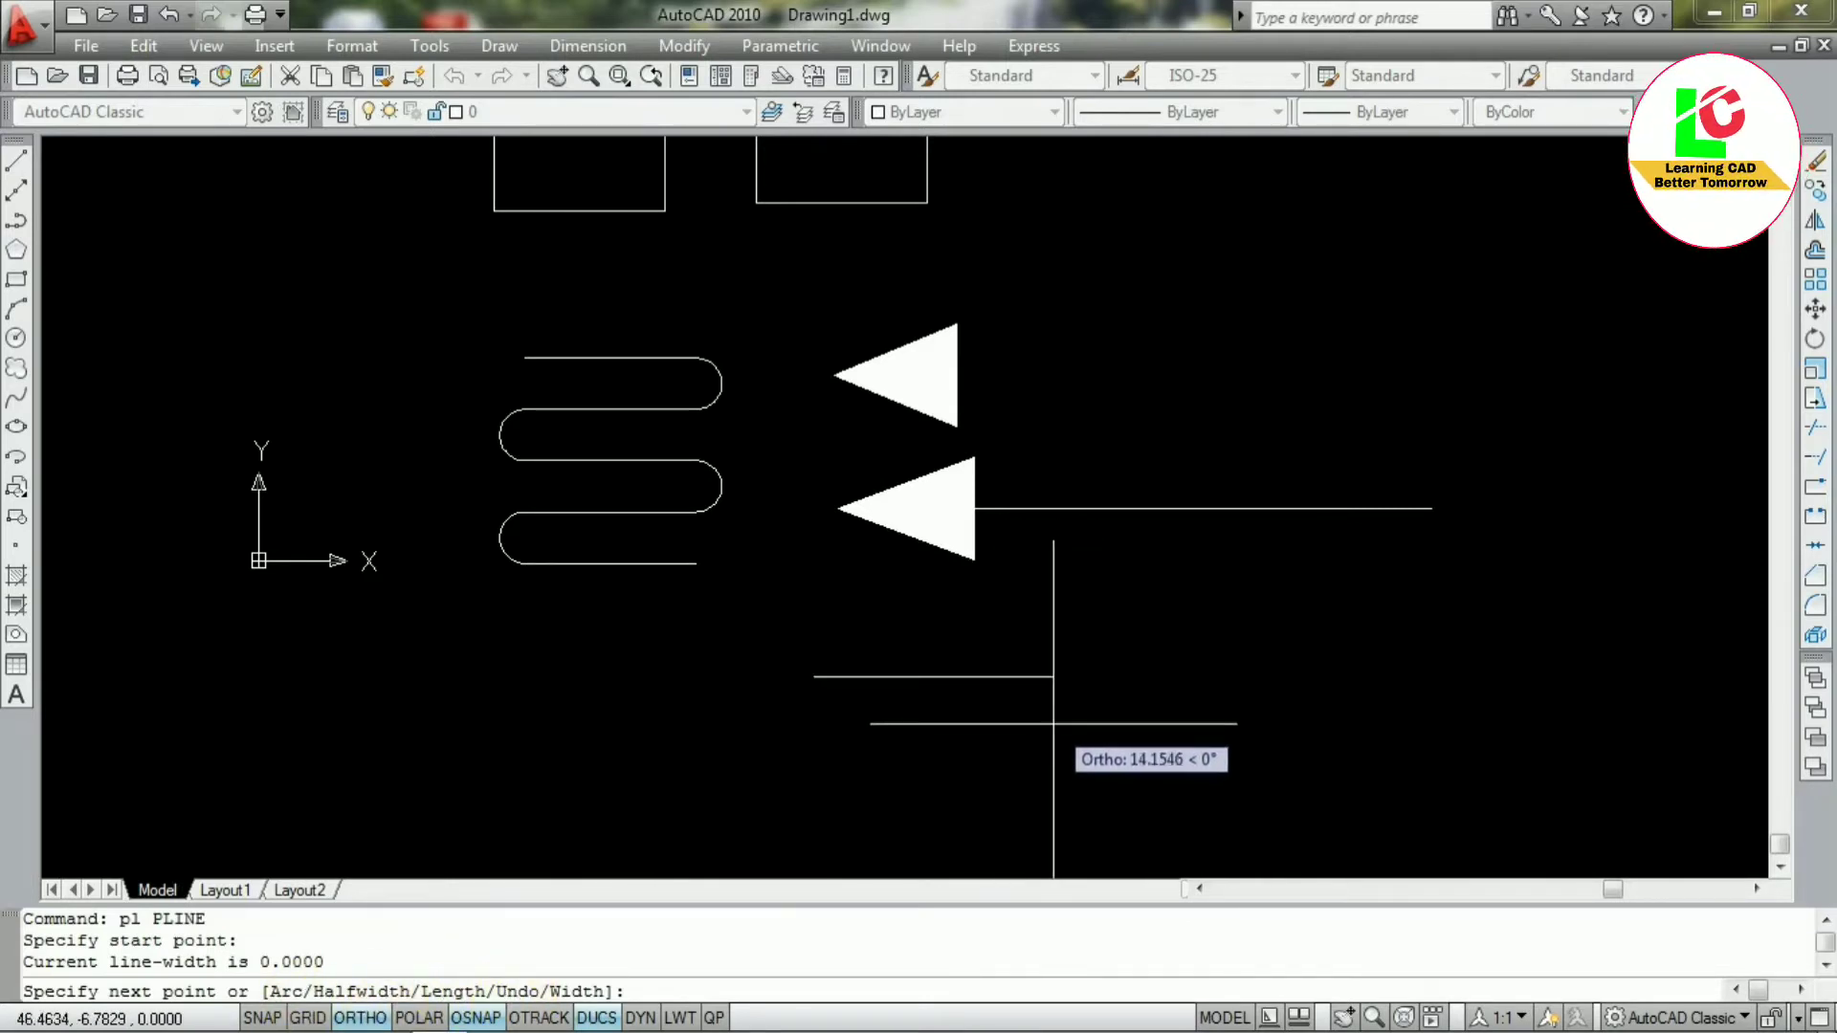
Draw a 10-unit zero-width segment to the right and undo it within the Polyline command
{"action": "type", "text": "10"}
{"action": "key", "text": "Return"}
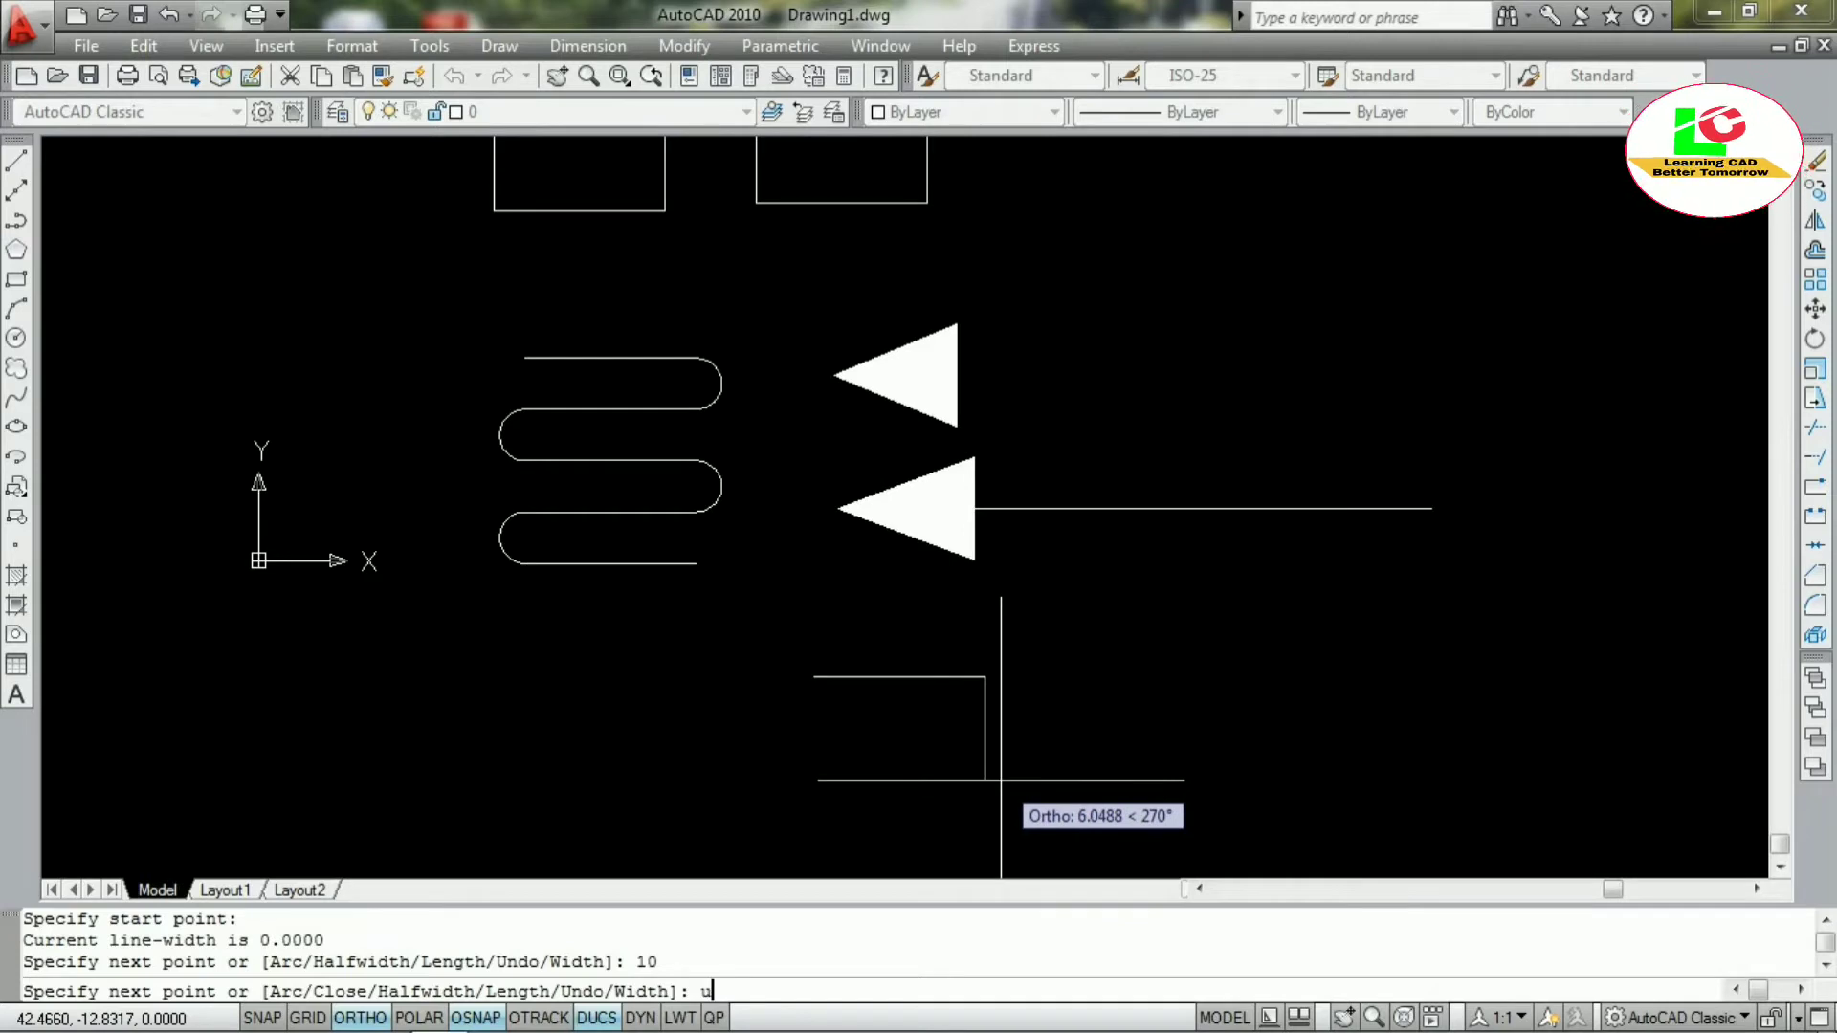
{"action": "type", "text": "u"}
{"action": "key", "text": "Return"}
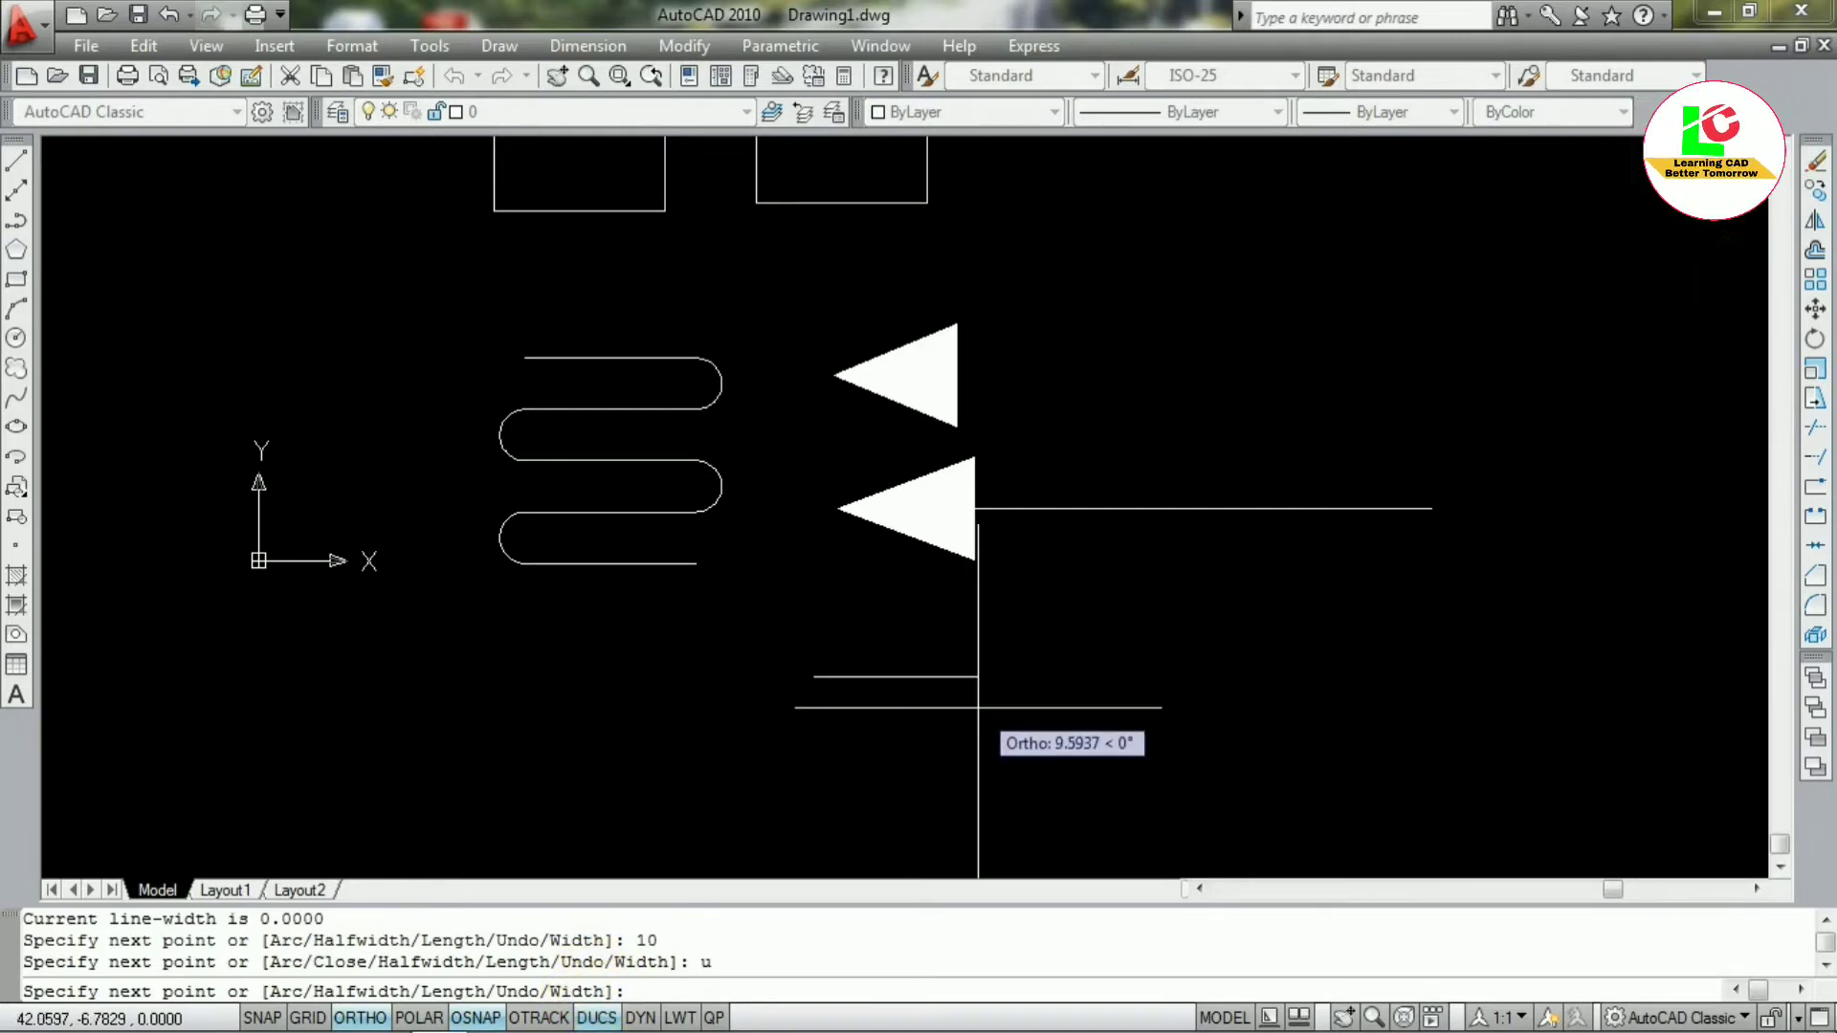
Set both the starting and ending width of the polyline to 2
{"action": "key", "text": "Return"}
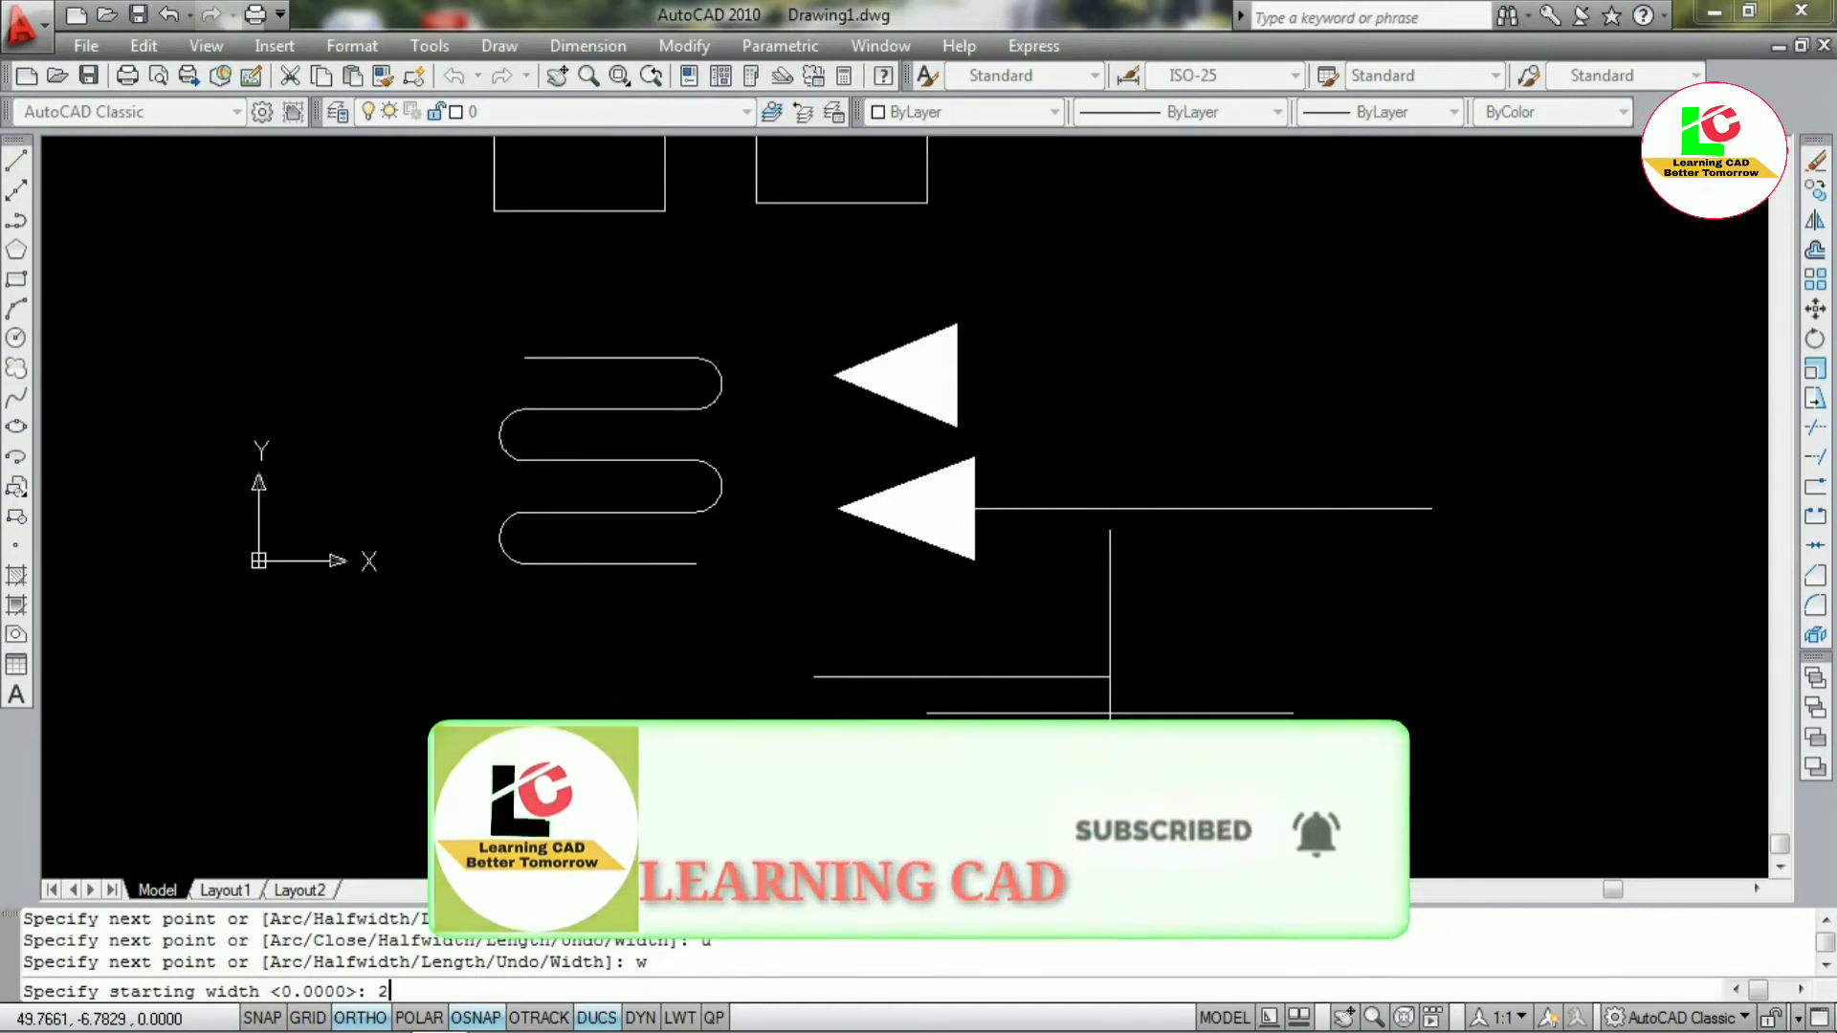
{"action": "type", "text": "2"}
{"action": "key", "text": "Return"}
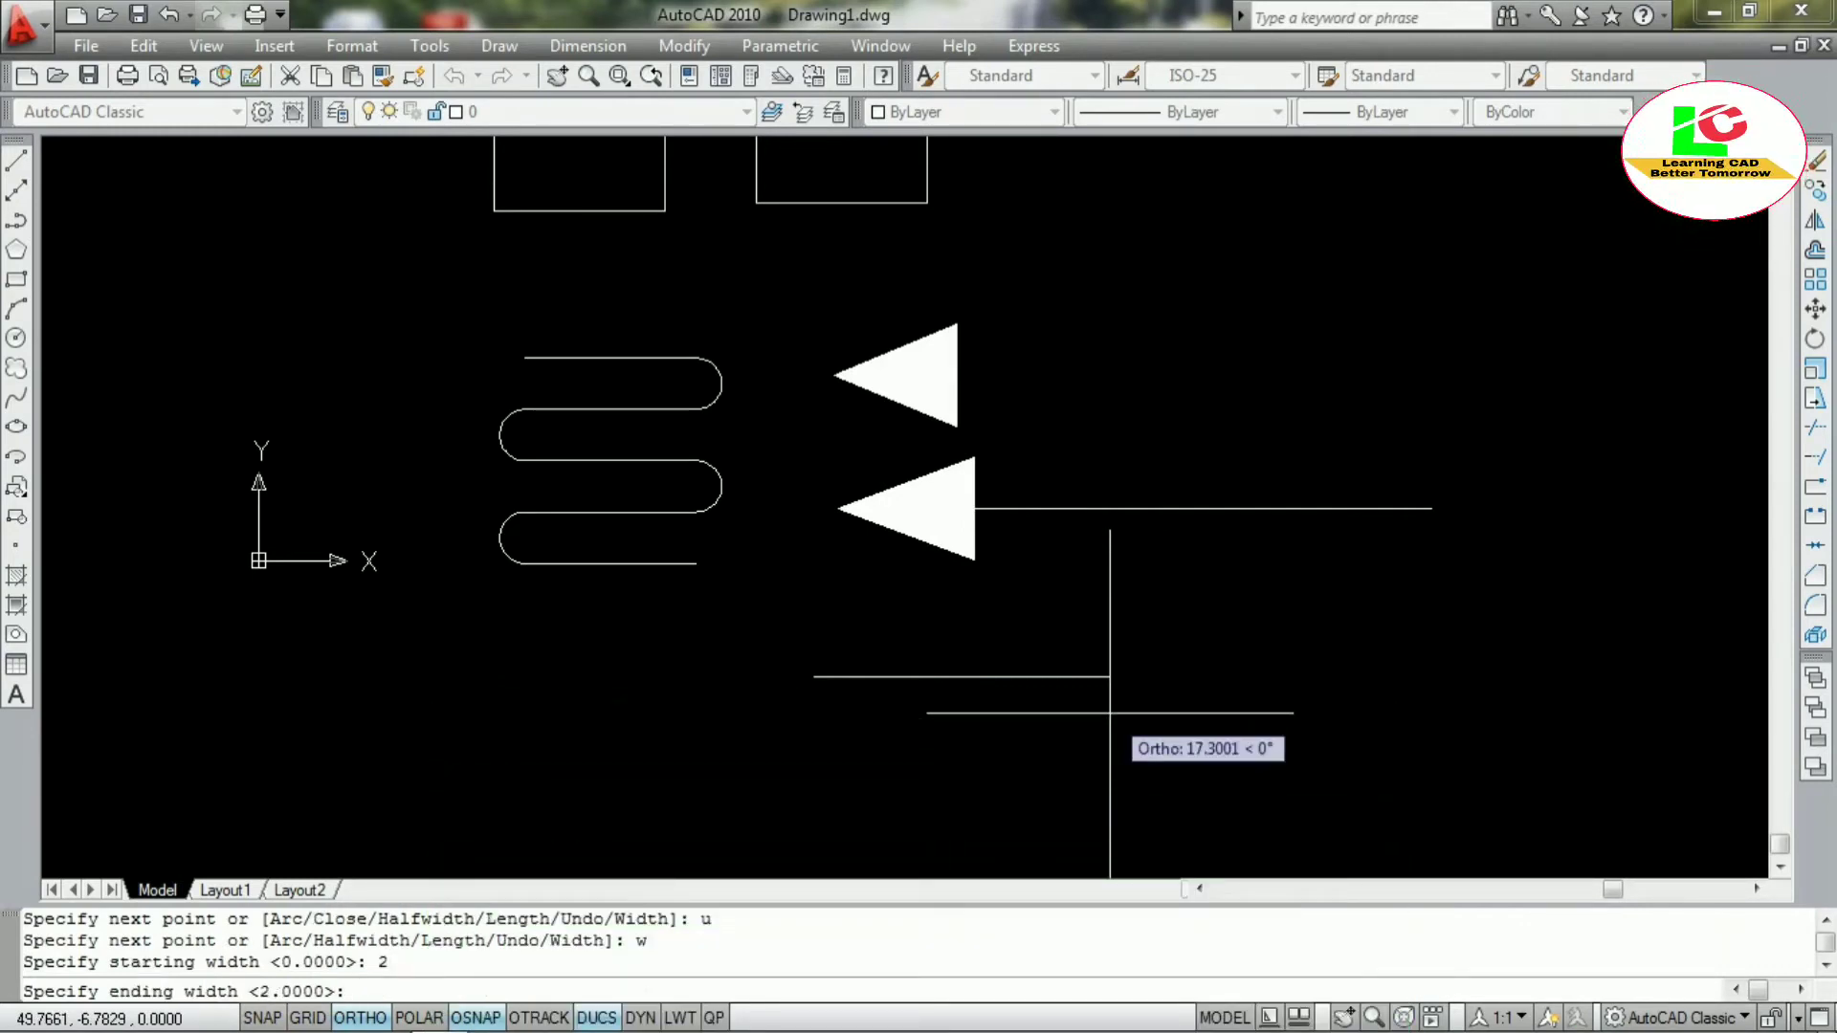
{"action": "type", "text": "2"}
{"action": "key", "text": "Return"}
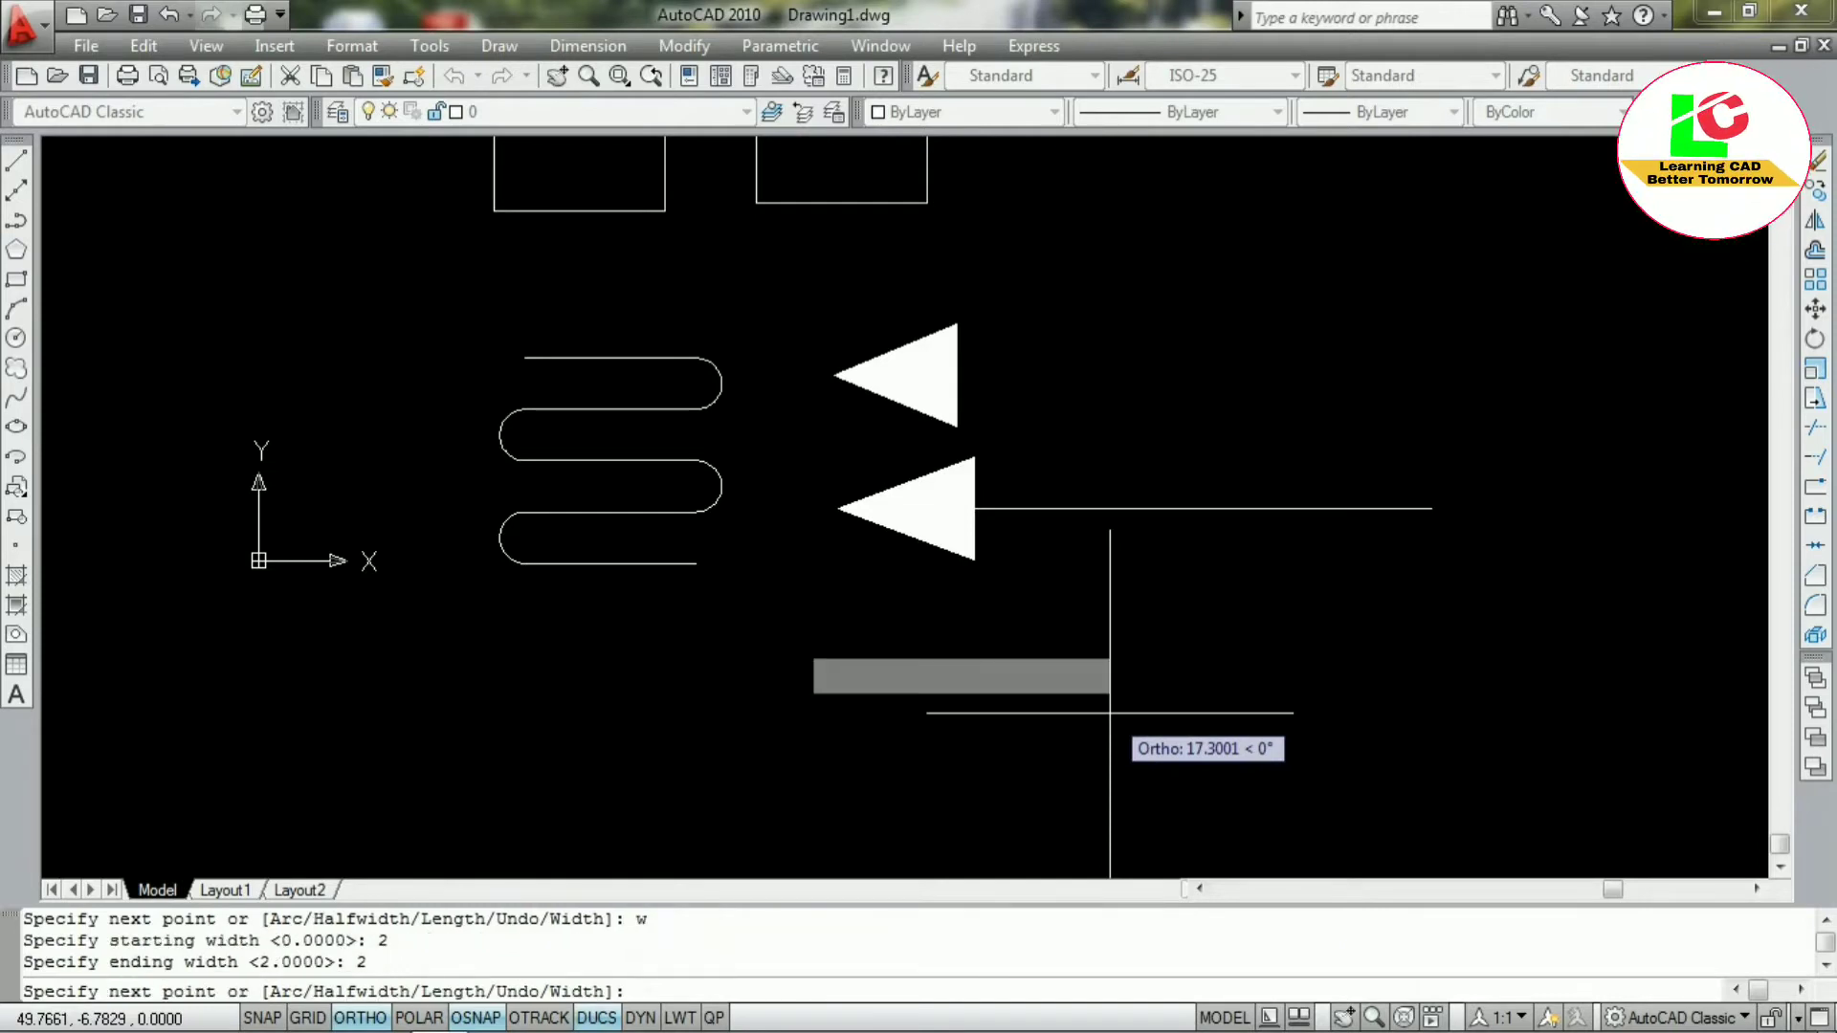
Draw a 10-unit segment to the right as a thick bar below the lower arrow and end the polyline
{"action": "scroll", "coordinate": [1126, 687], "scroll_direction": "down", "scroll_amount": 3}
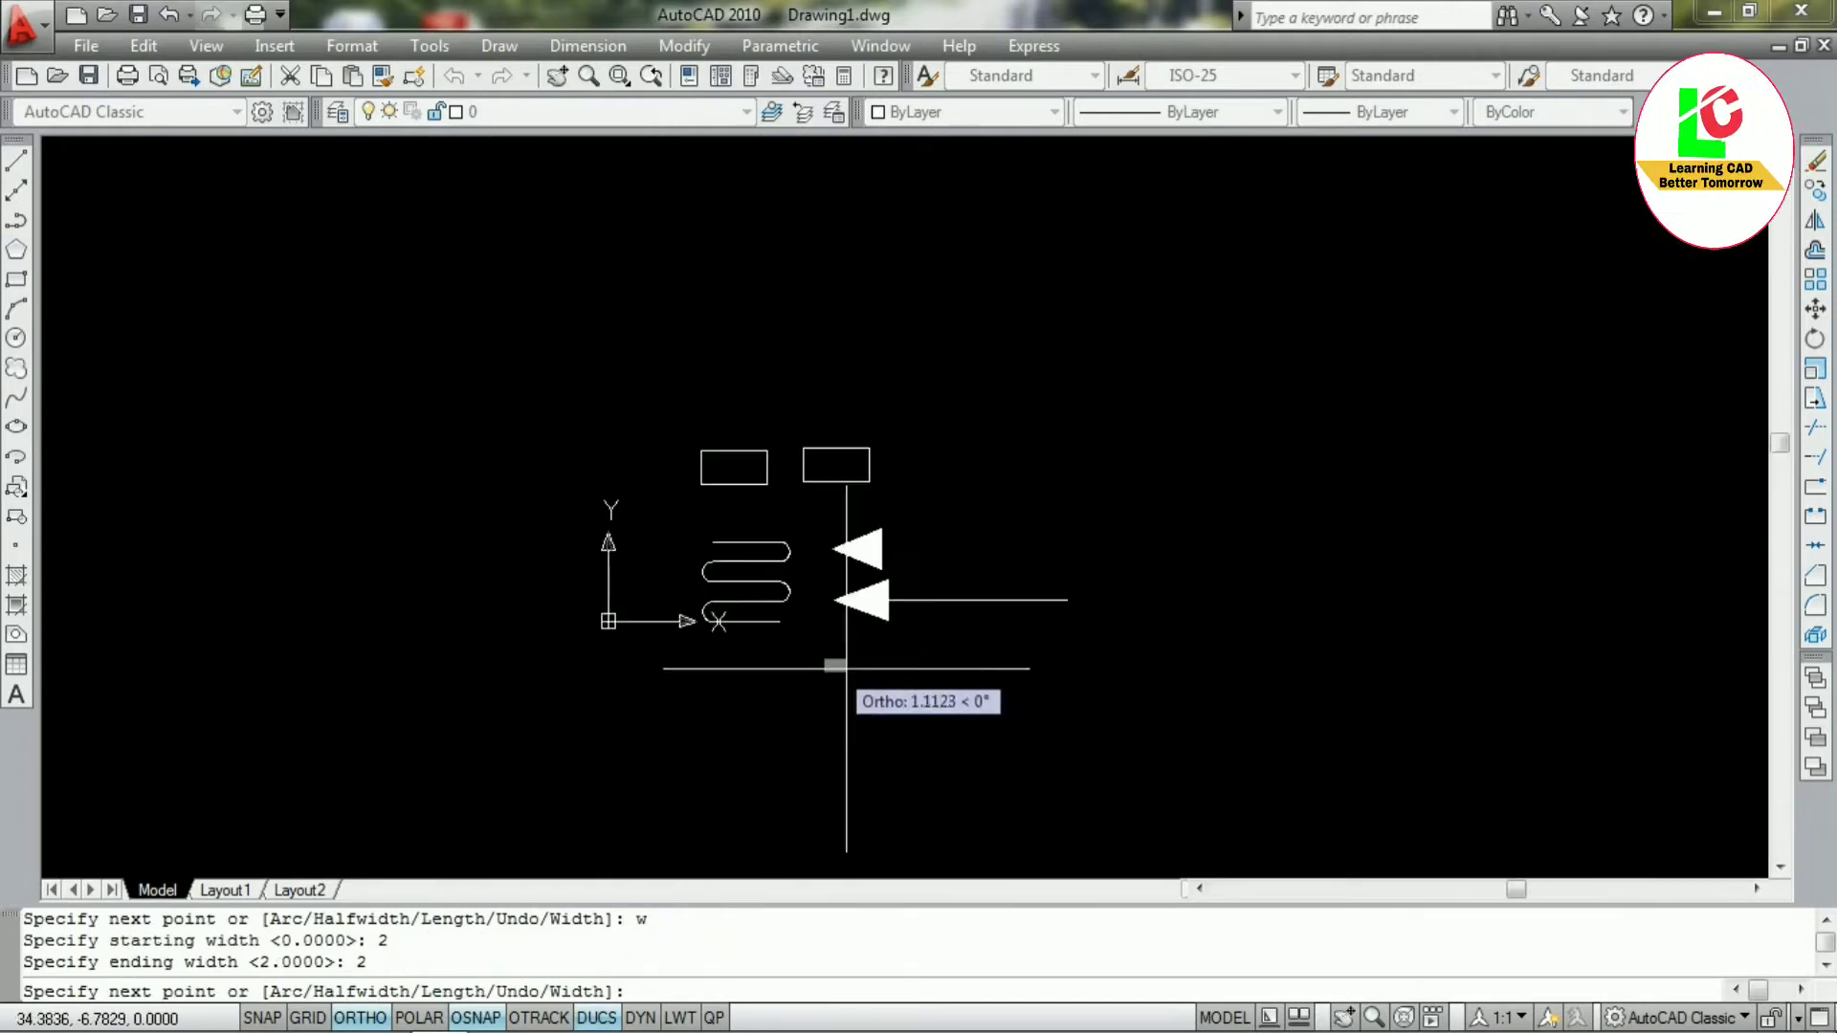
{"action": "scroll", "coordinate": [837, 657], "scroll_direction": "up", "scroll_amount": 3}
{"action": "scroll", "coordinate": [1026, 687], "scroll_direction": "up", "scroll_amount": 3}
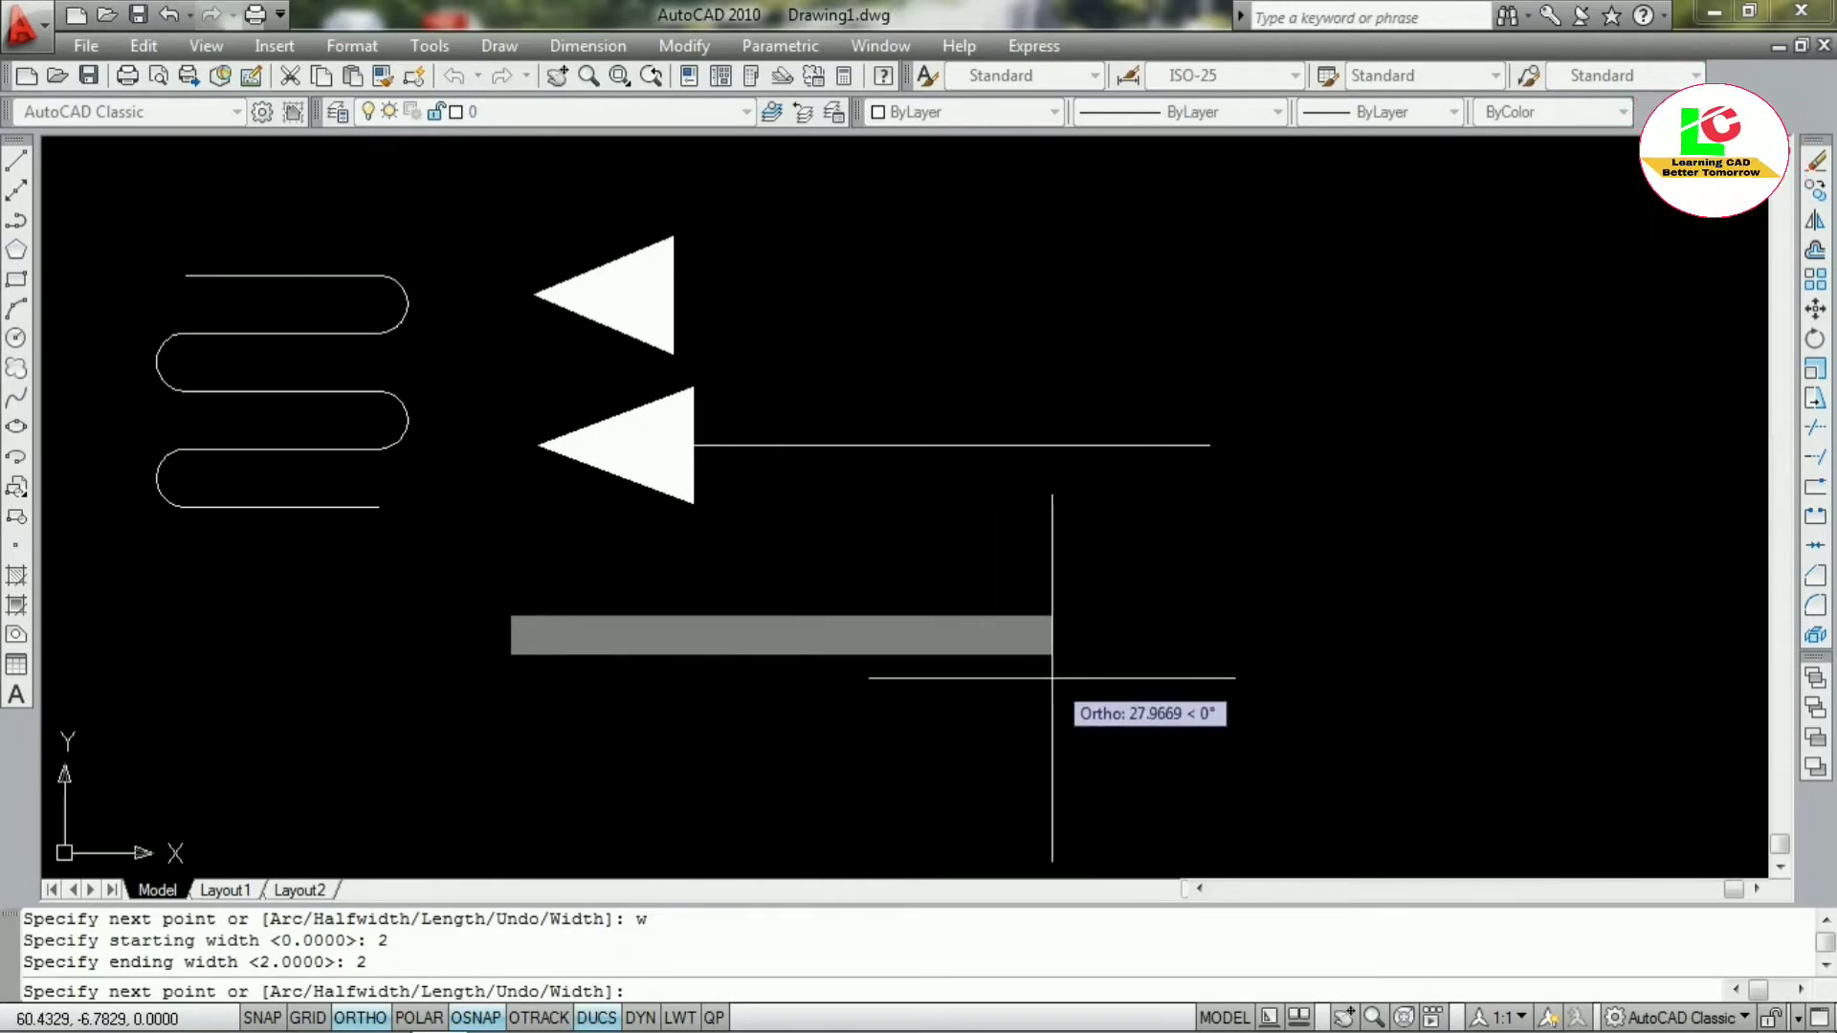
{"action": "type", "text": "10"}
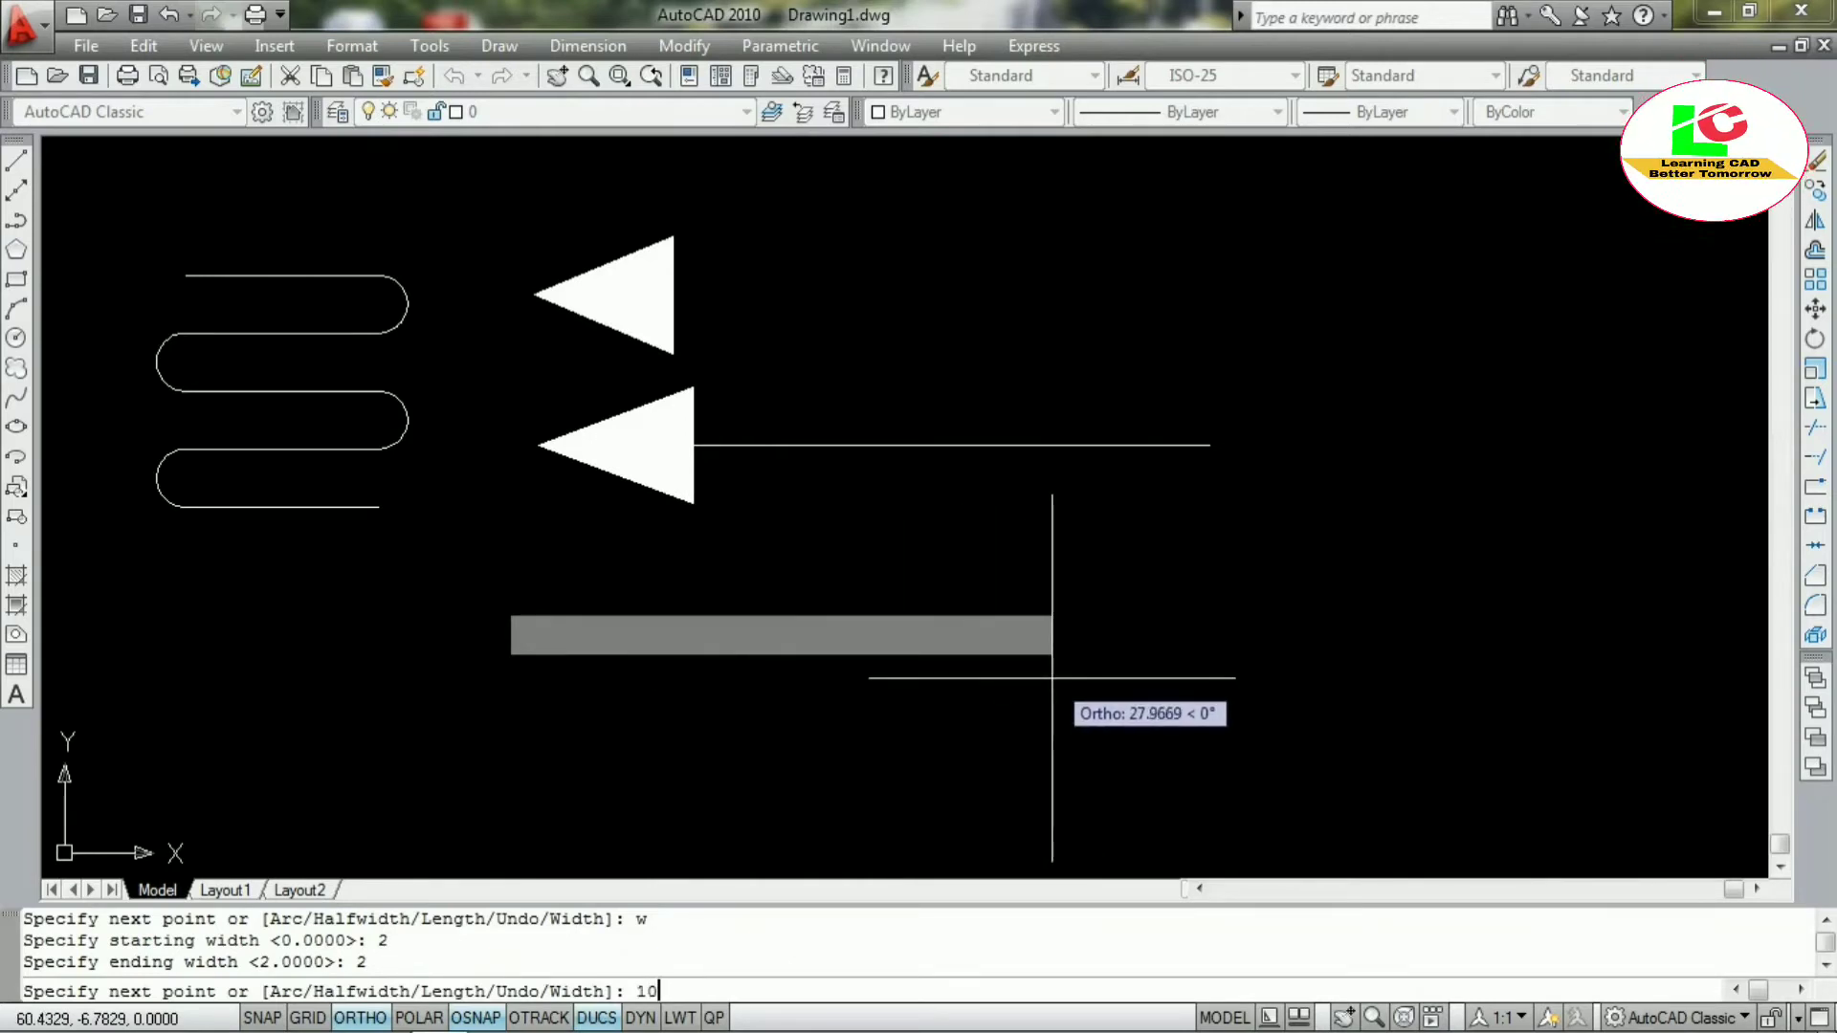
{"action": "key", "text": "Return"}
{"action": "scroll", "coordinate": [698, 780], "scroll_direction": "up", "scroll_amount": 3}
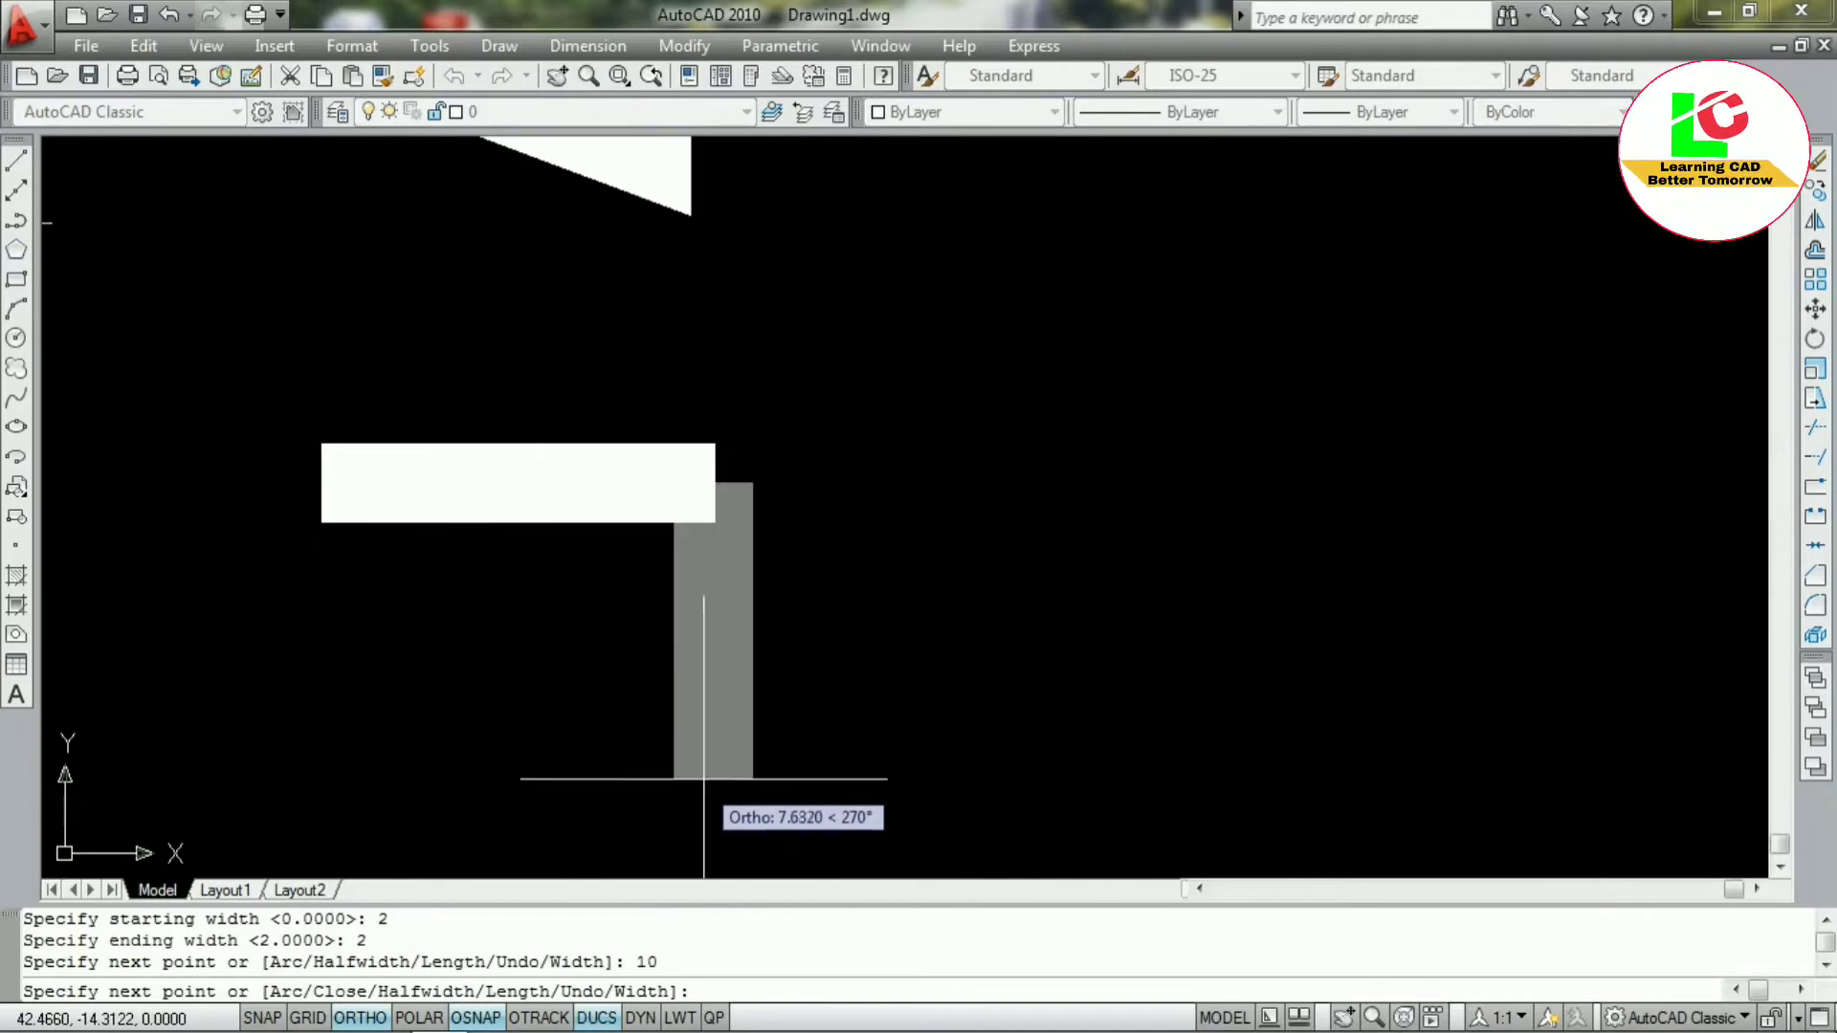
{"action": "scroll", "coordinate": [841, 680], "scroll_direction": "down", "scroll_amount": 4}
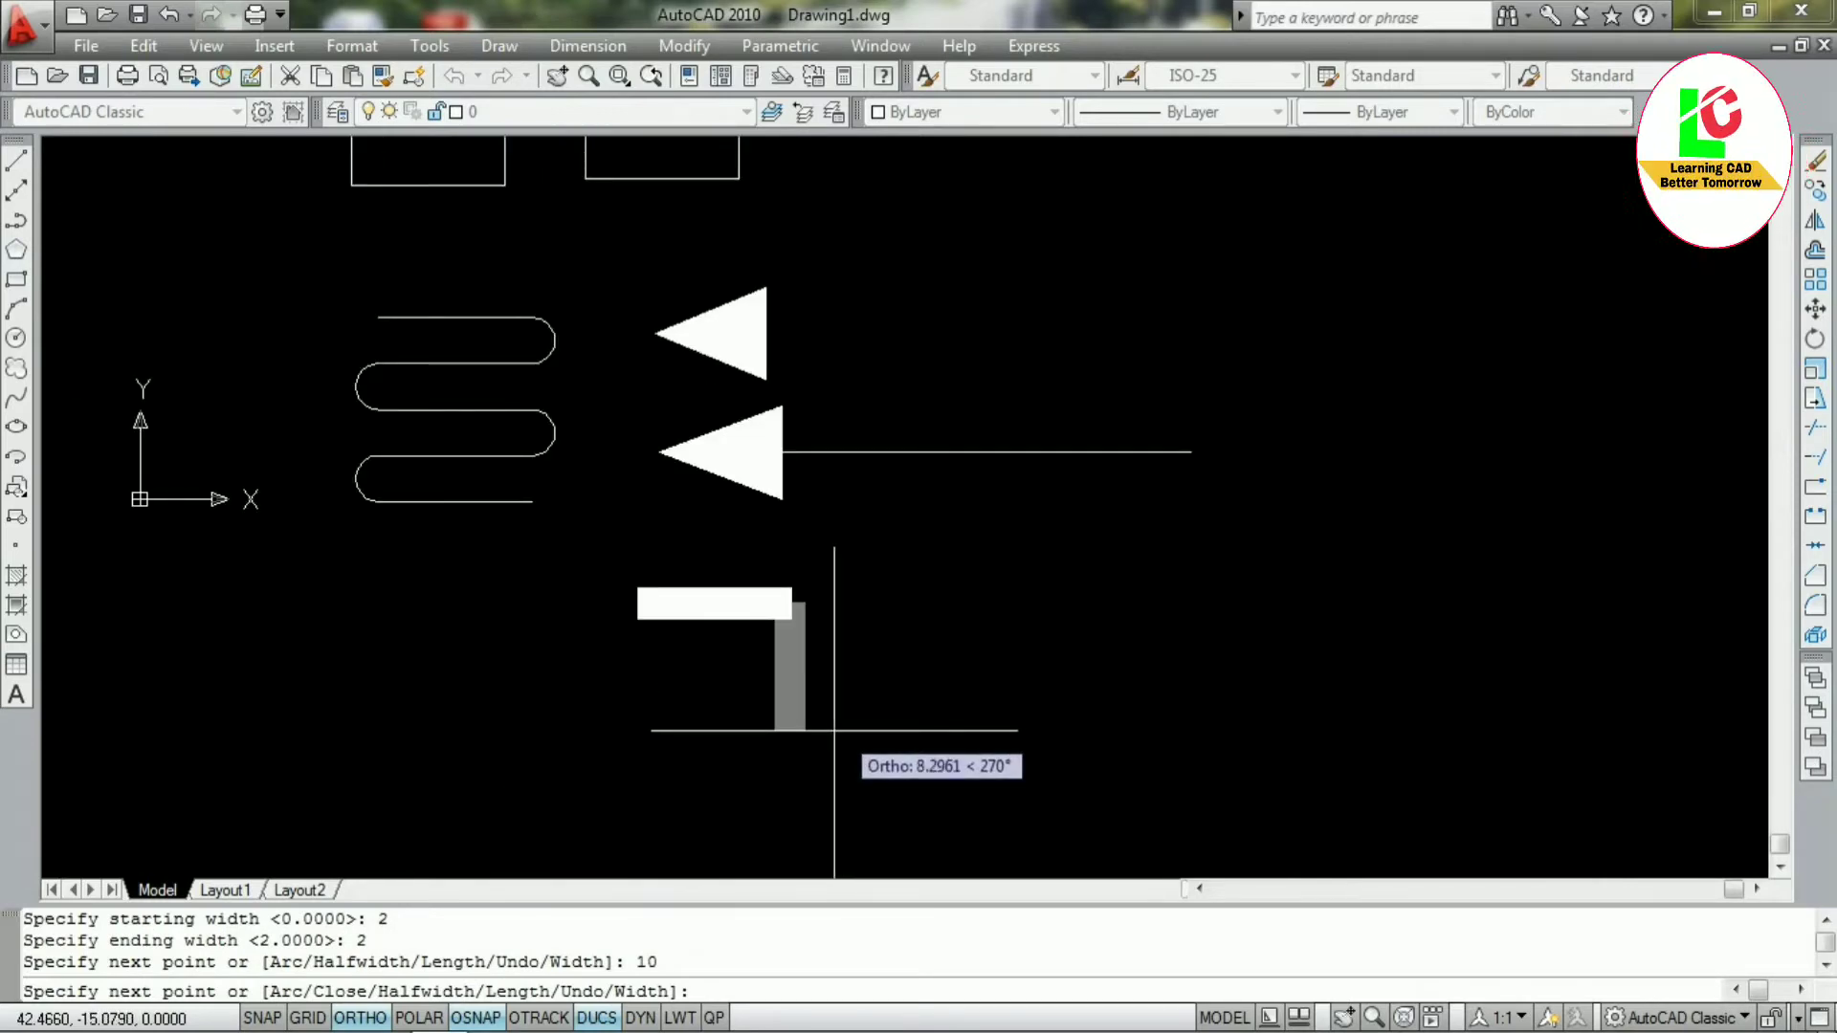
{"action": "key", "text": "Escape"}
{"action": "scroll", "coordinate": [714, 689], "scroll_direction": "up", "scroll_amount": 2}
{"action": "scroll", "coordinate": [698, 648], "scroll_direction": "down", "scroll_amount": 1}
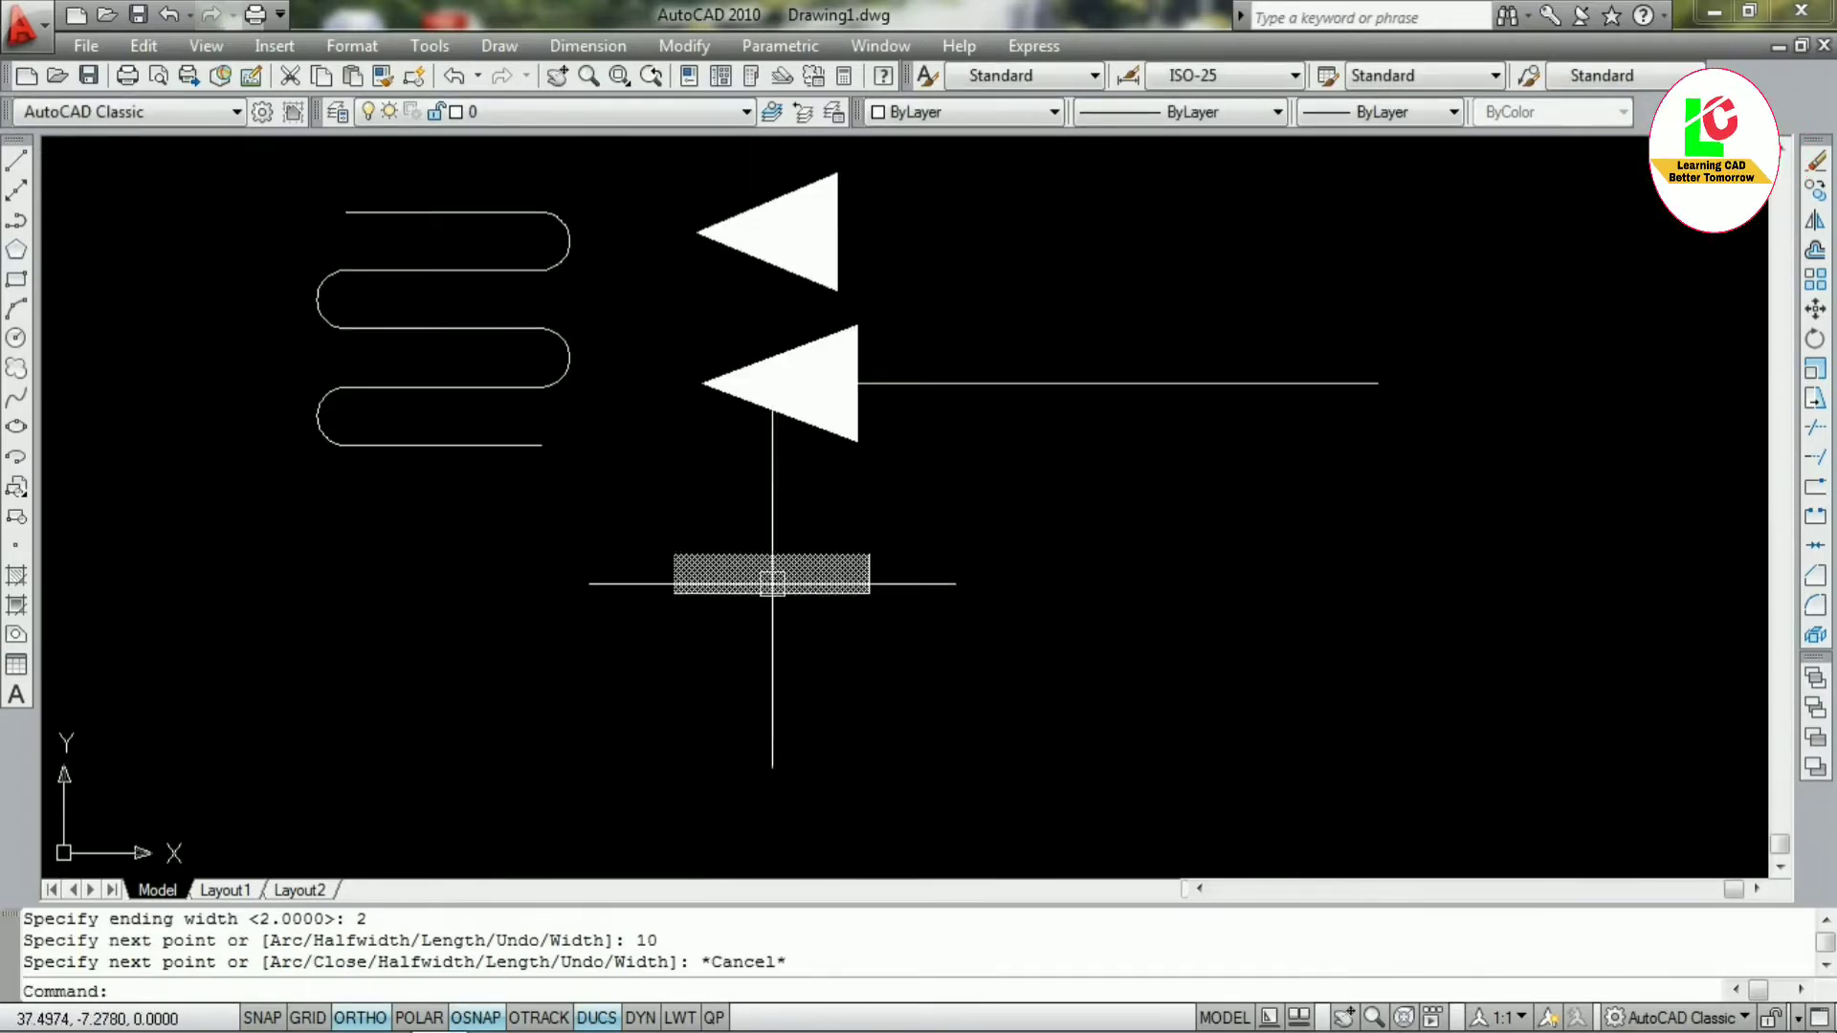
Start another polyline below the serpentine, slightly left of its lower curve
{"action": "scroll", "coordinate": [761, 579], "scroll_direction": "down", "scroll_amount": 4}
{"action": "scroll", "coordinate": [684, 402], "scroll_direction": "up", "scroll_amount": 4}
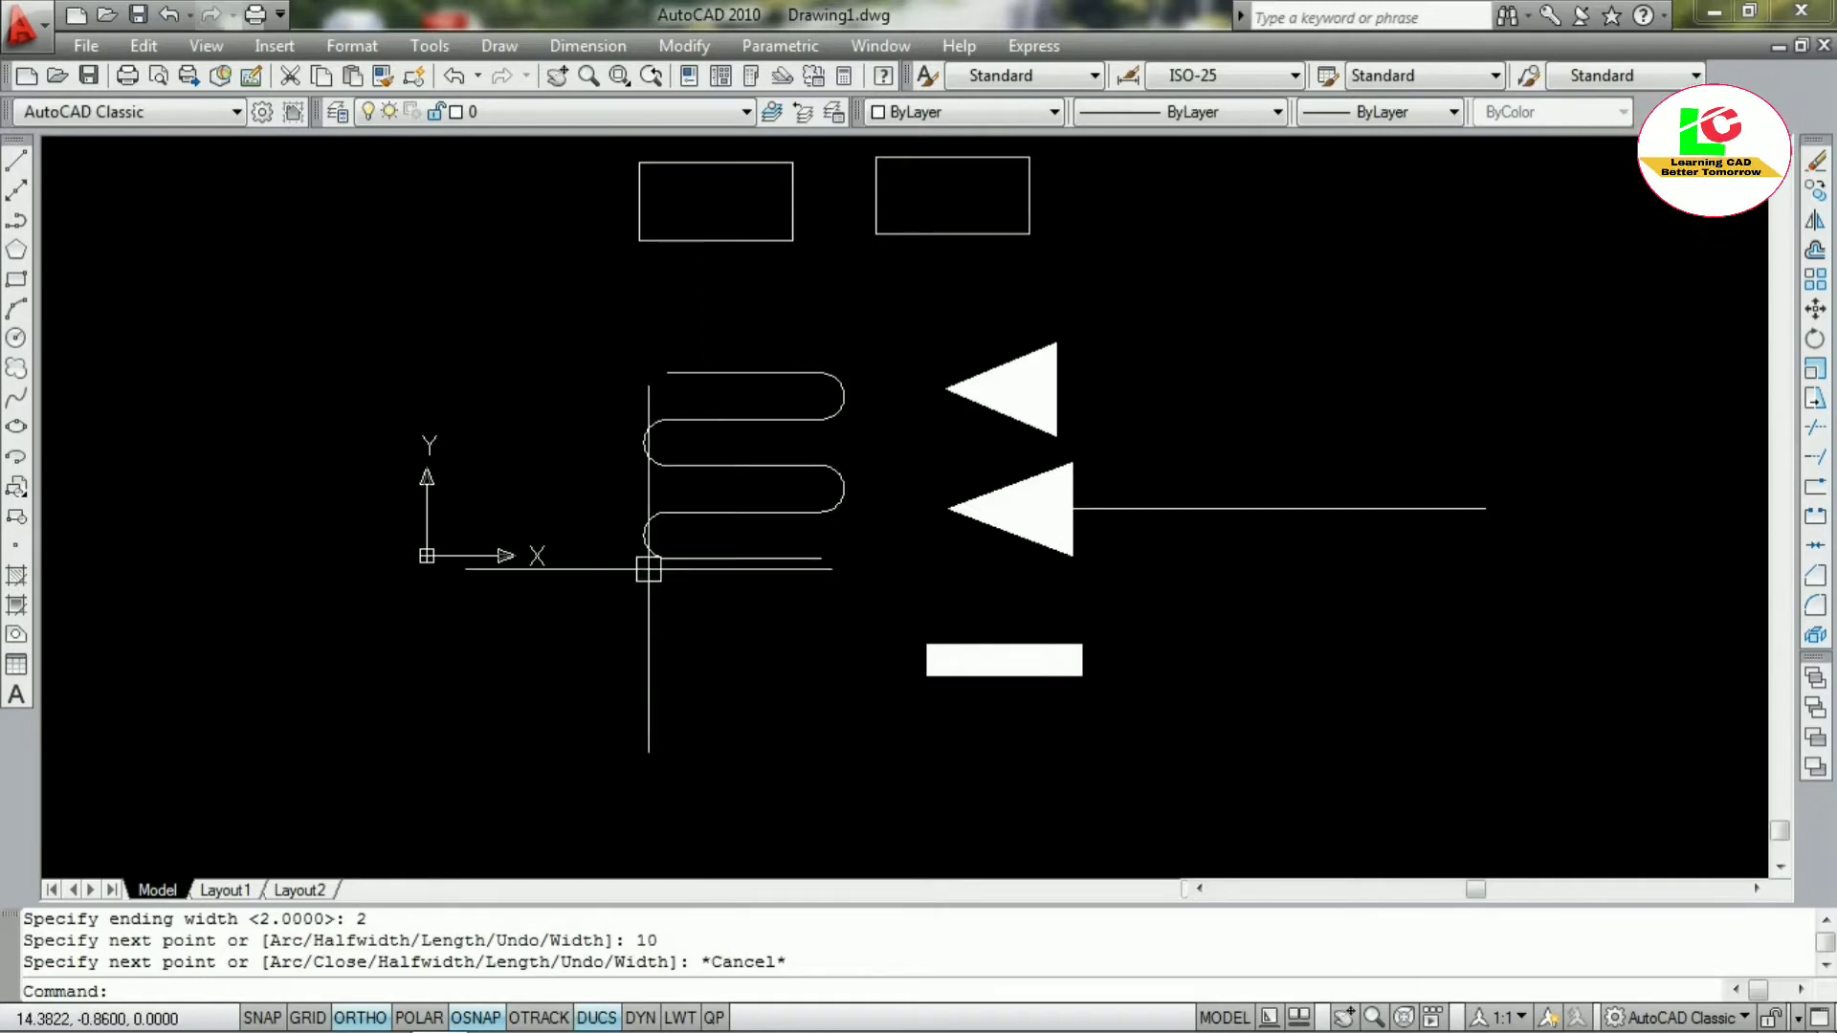
{"action": "scroll", "coordinate": [711, 597], "scroll_direction": "up", "scroll_amount": 4}
{"action": "scroll", "coordinate": [819, 578], "scroll_direction": "down", "scroll_amount": 3}
{"action": "key", "text": "Escape"}
{"action": "key", "text": "Escape"}
{"action": "scroll", "coordinate": [785, 605], "scroll_direction": "up", "scroll_amount": 2}
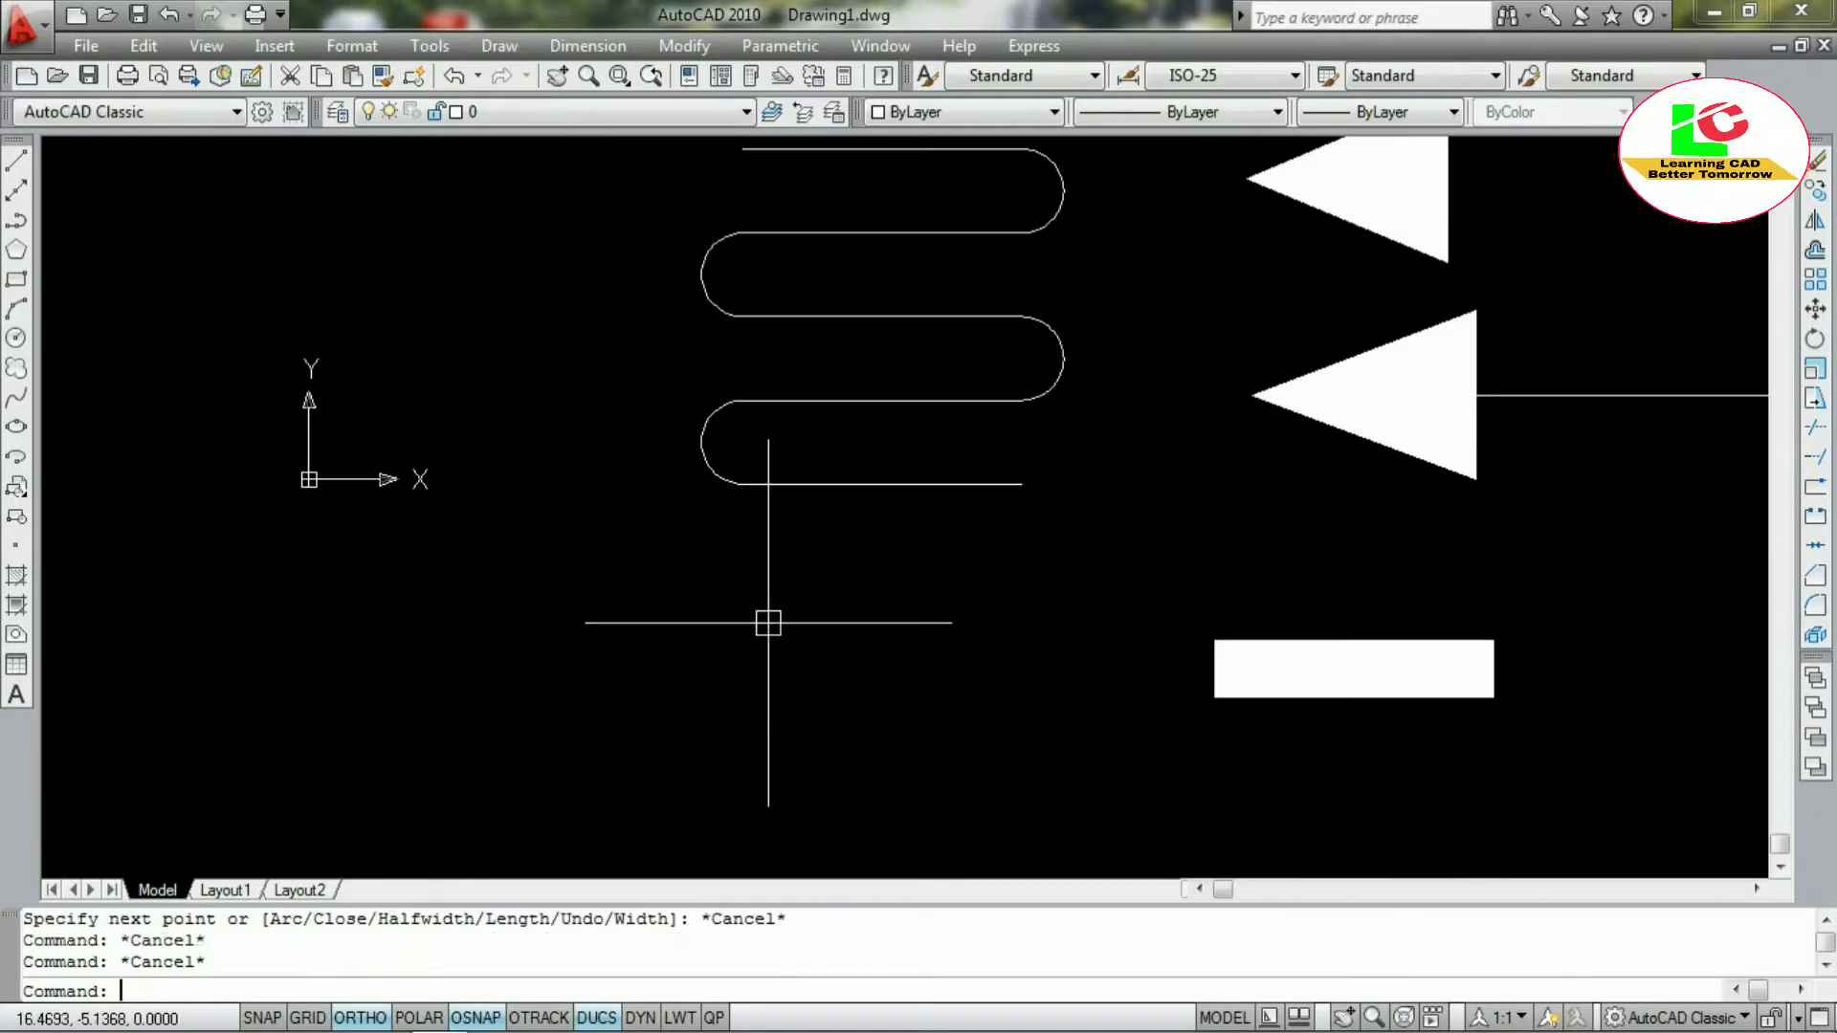
{"action": "key", "text": "Escape"}
{"action": "type", "text": "pl"}
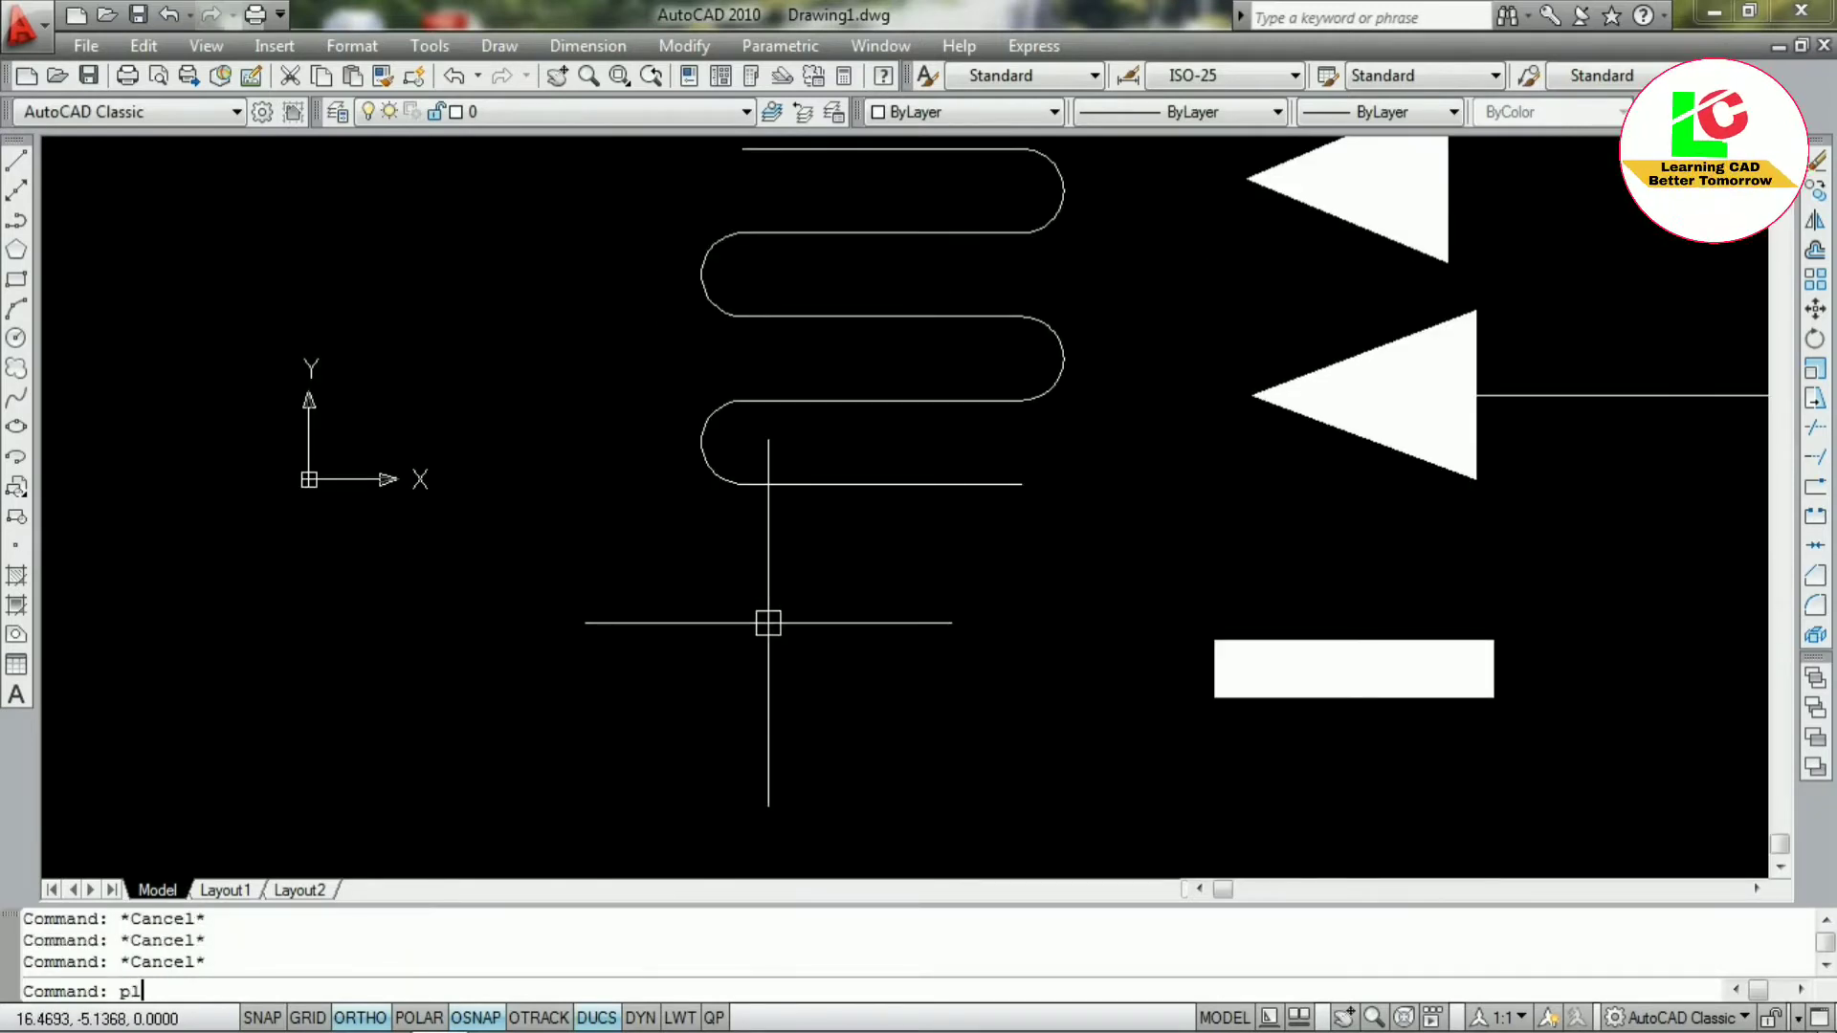
{"action": "key", "text": "Return"}
{"action": "left_click", "coordinate": [635, 644]}
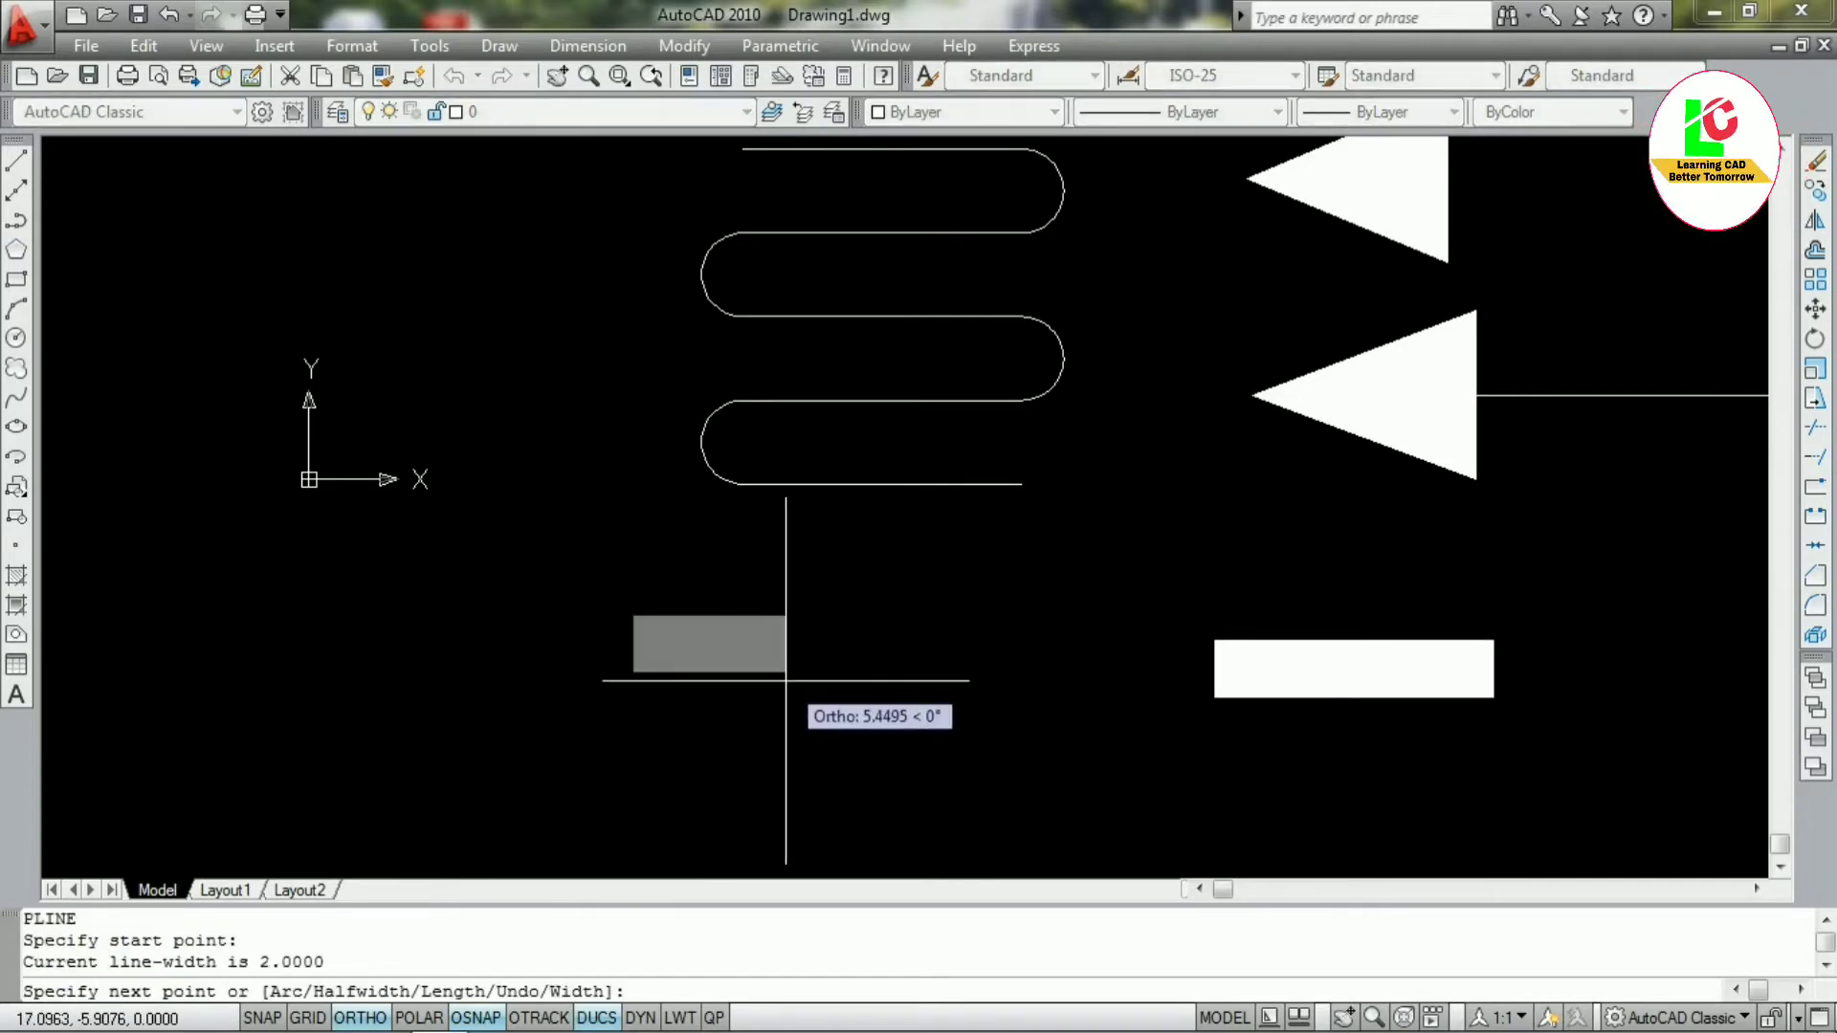
Set the polyline's starting and ending widths to 1 and draw a 10-unit segment to the right
{"action": "type", "text": "w"}
{"action": "key", "text": "Return"}
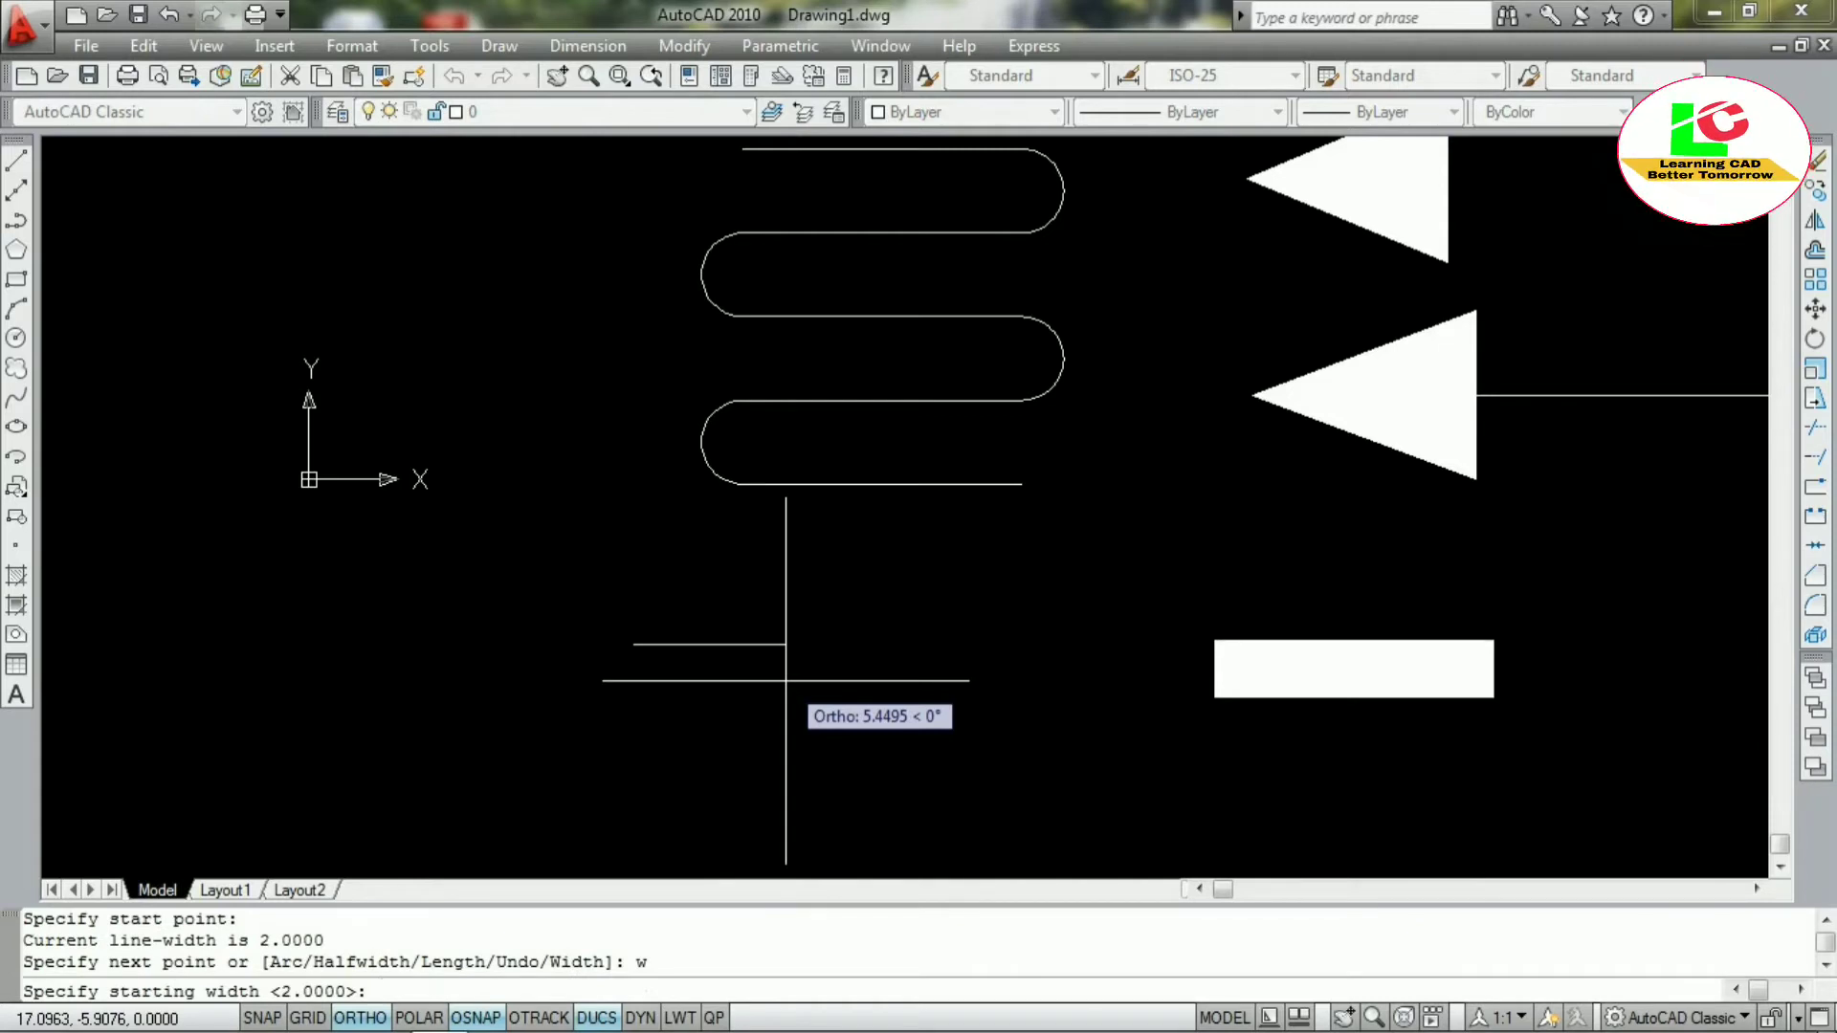
{"action": "type", "text": "1"}
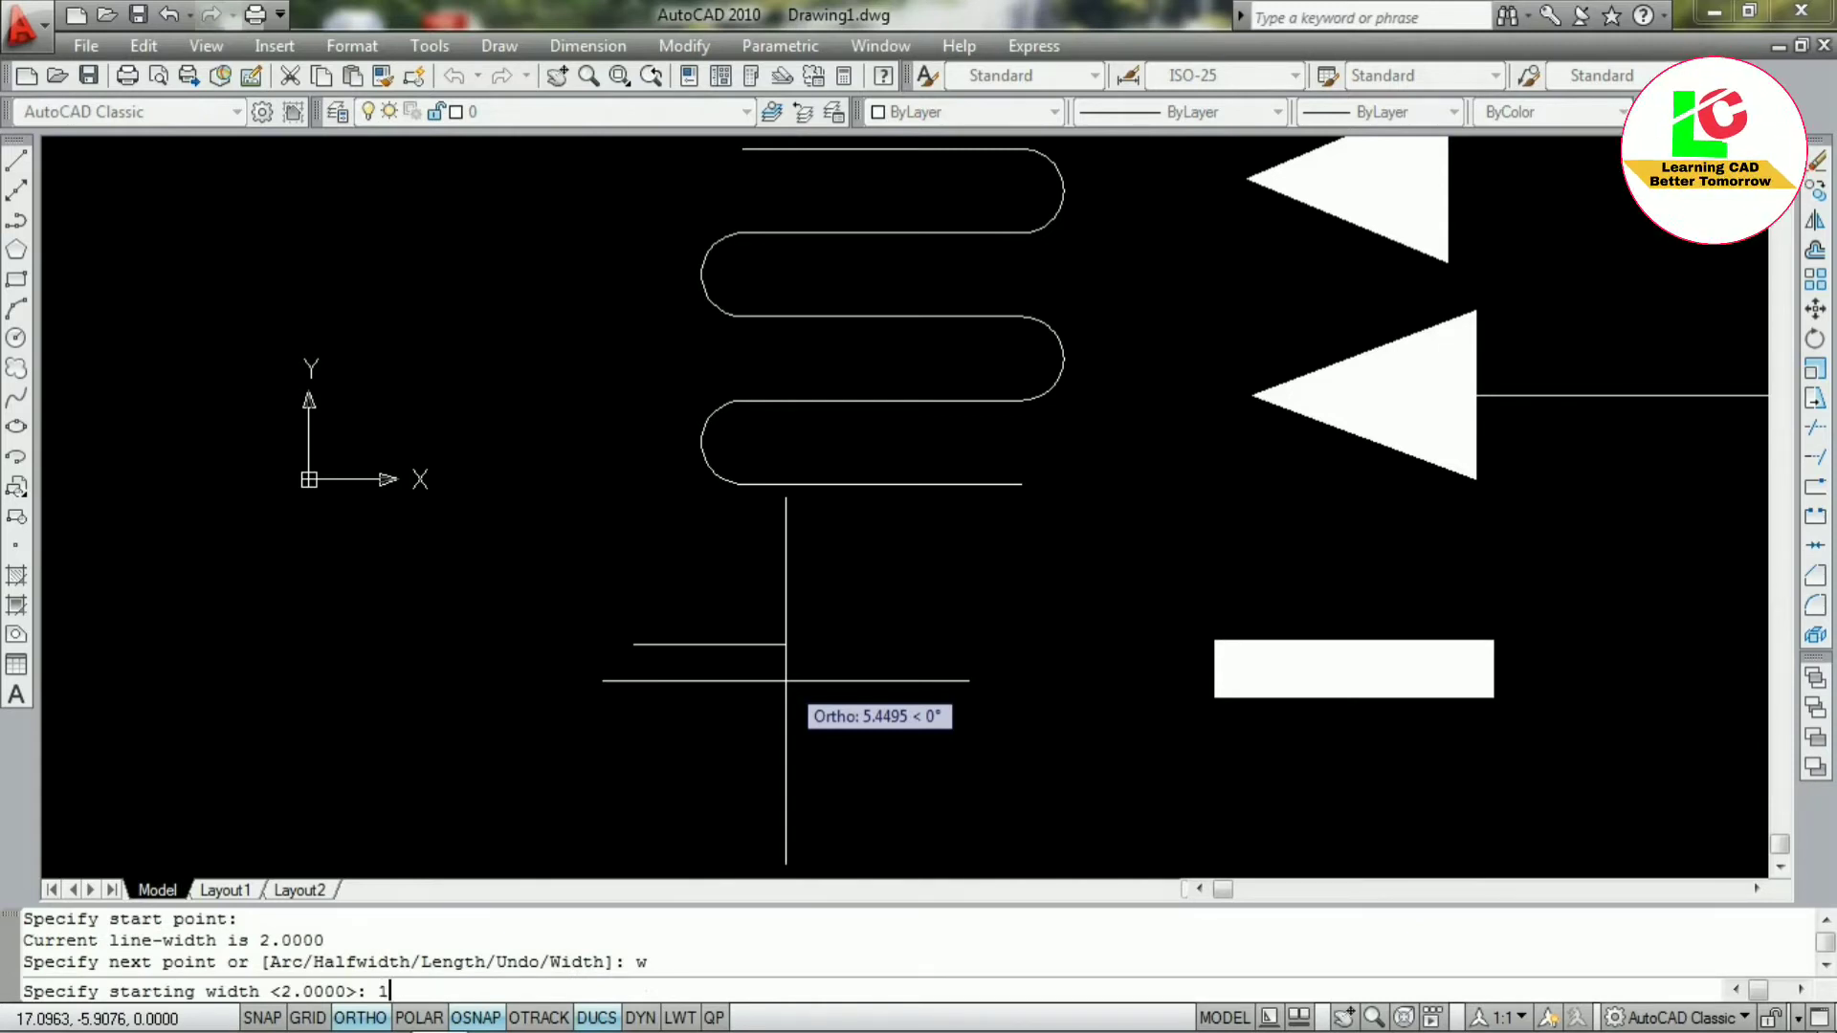
{"action": "key", "text": "Return"}
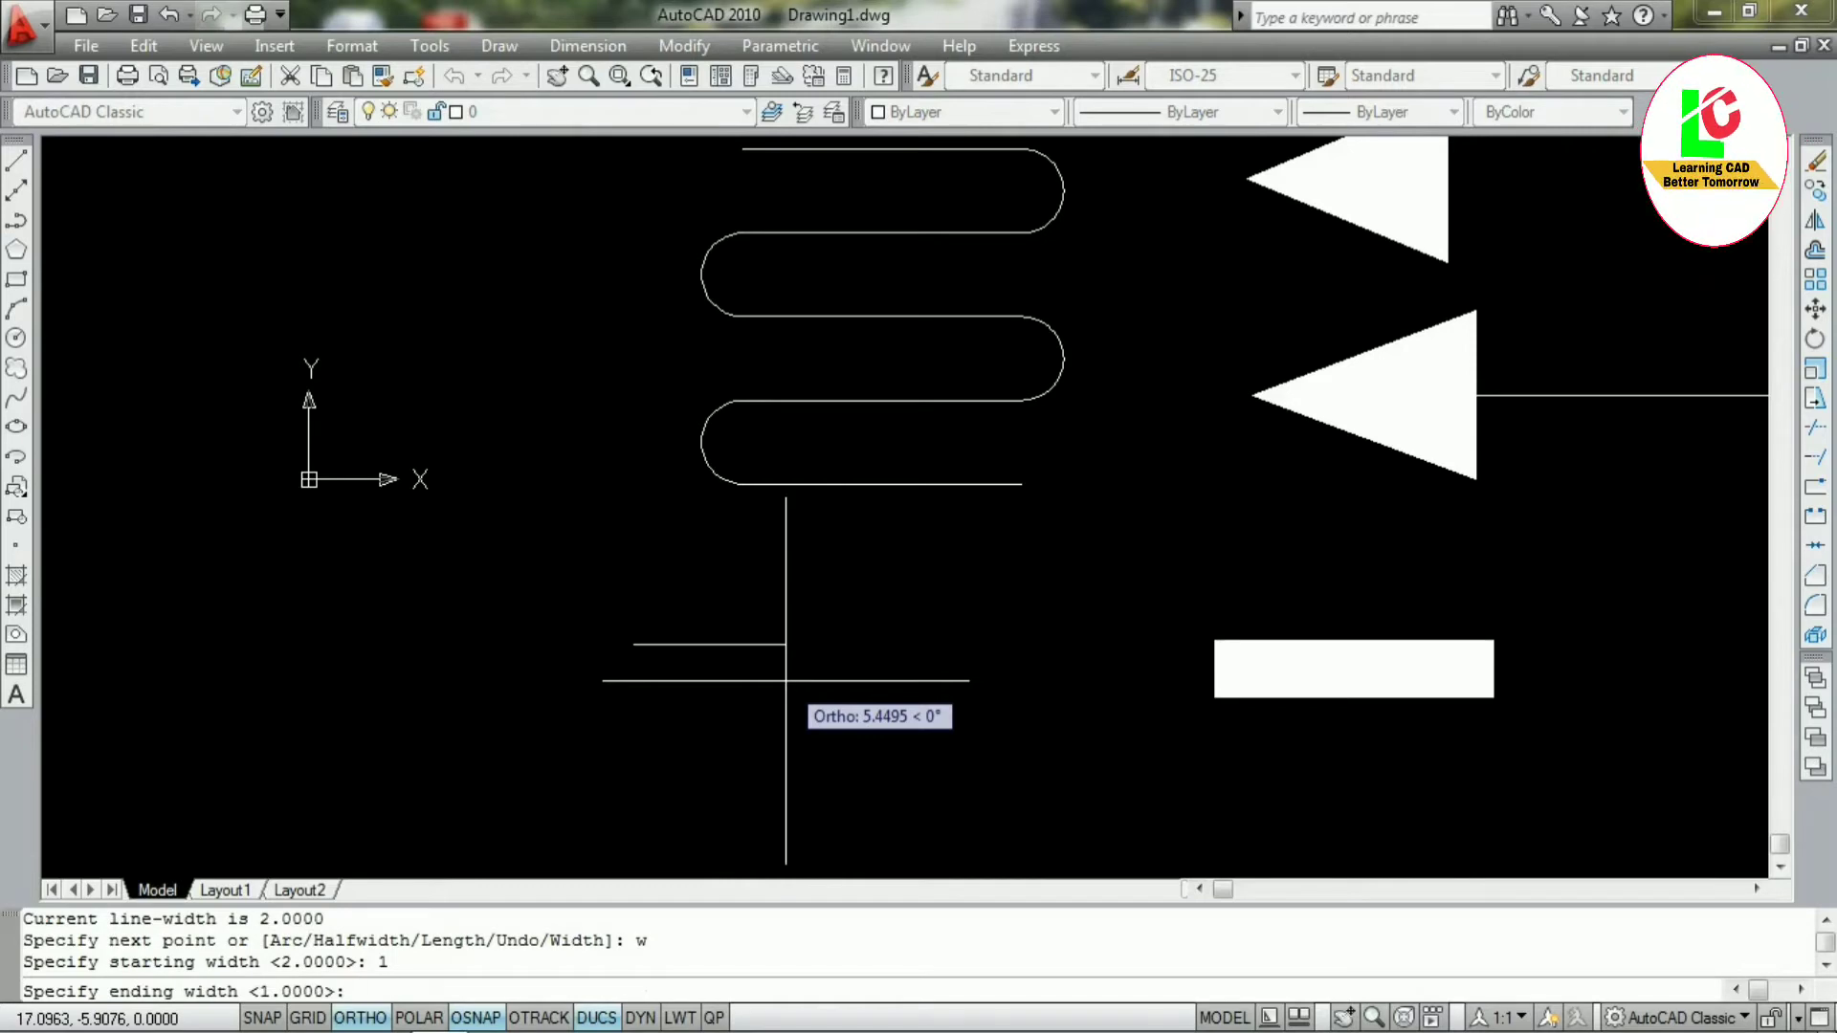
{"action": "type", "text": "1"}
{"action": "key", "text": "Return"}
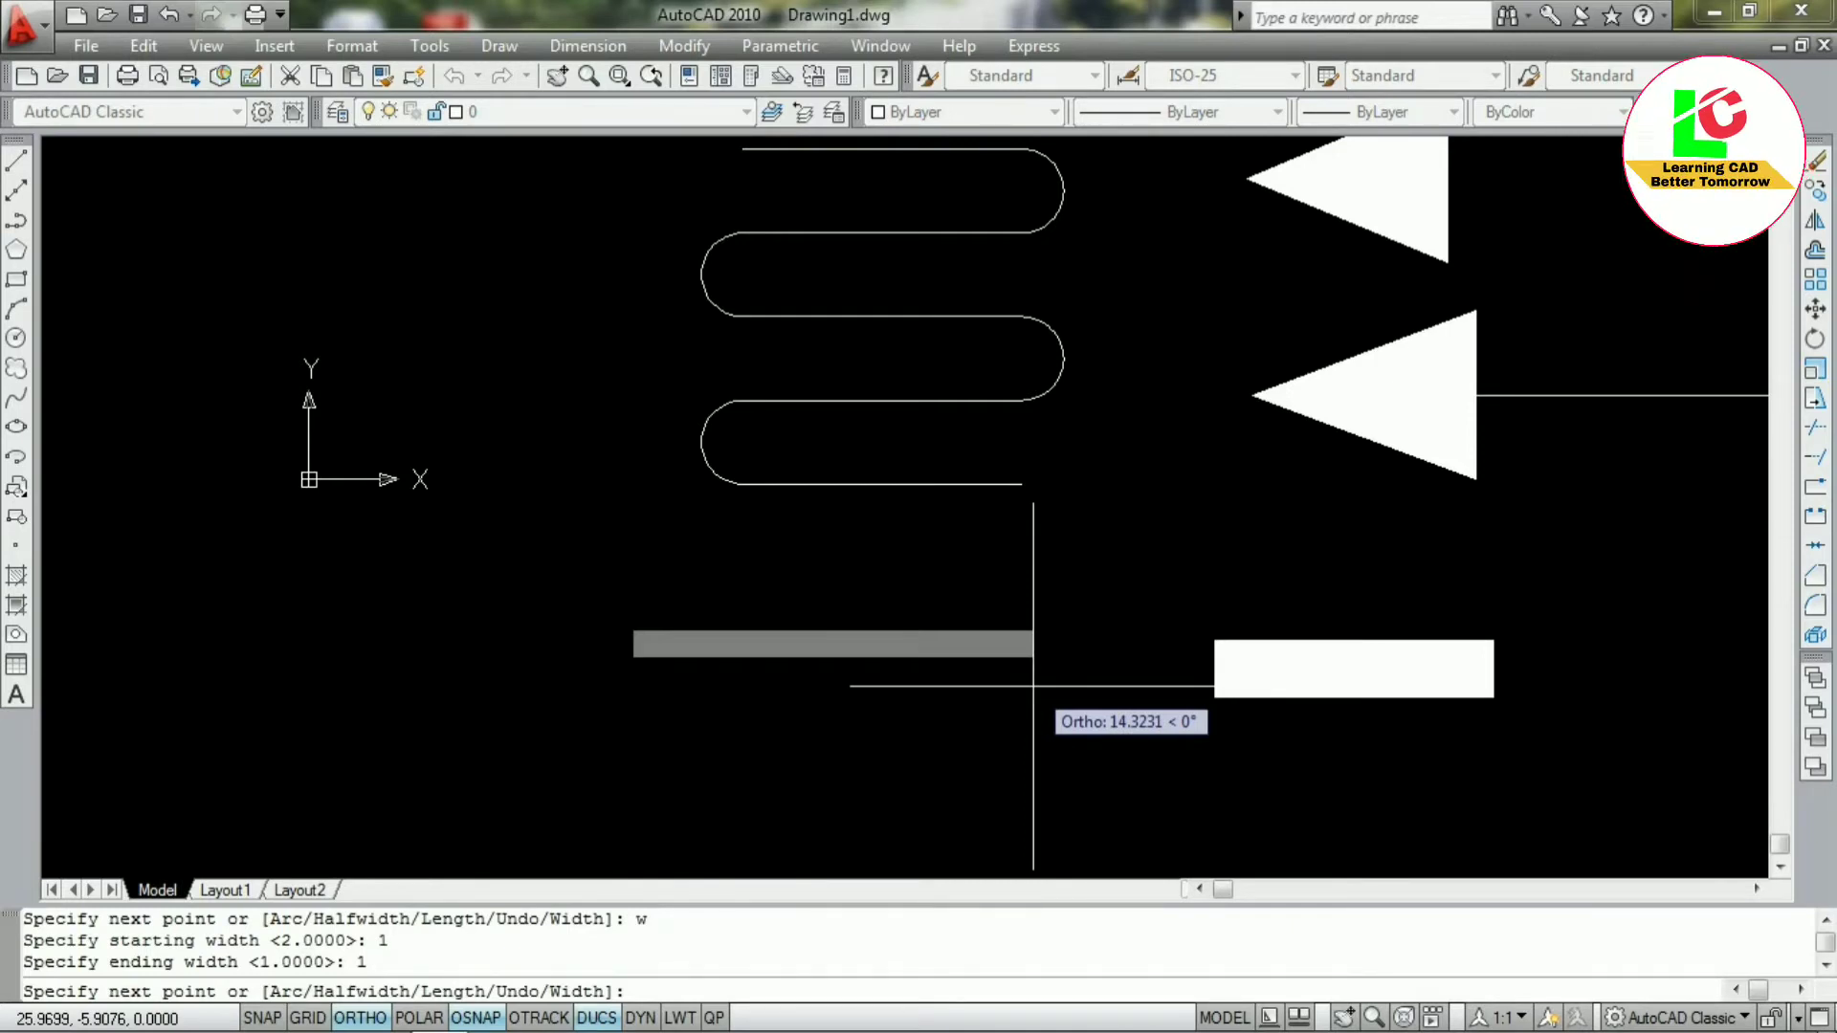
{"action": "type", "text": "10"}
{"action": "key", "text": "Return"}
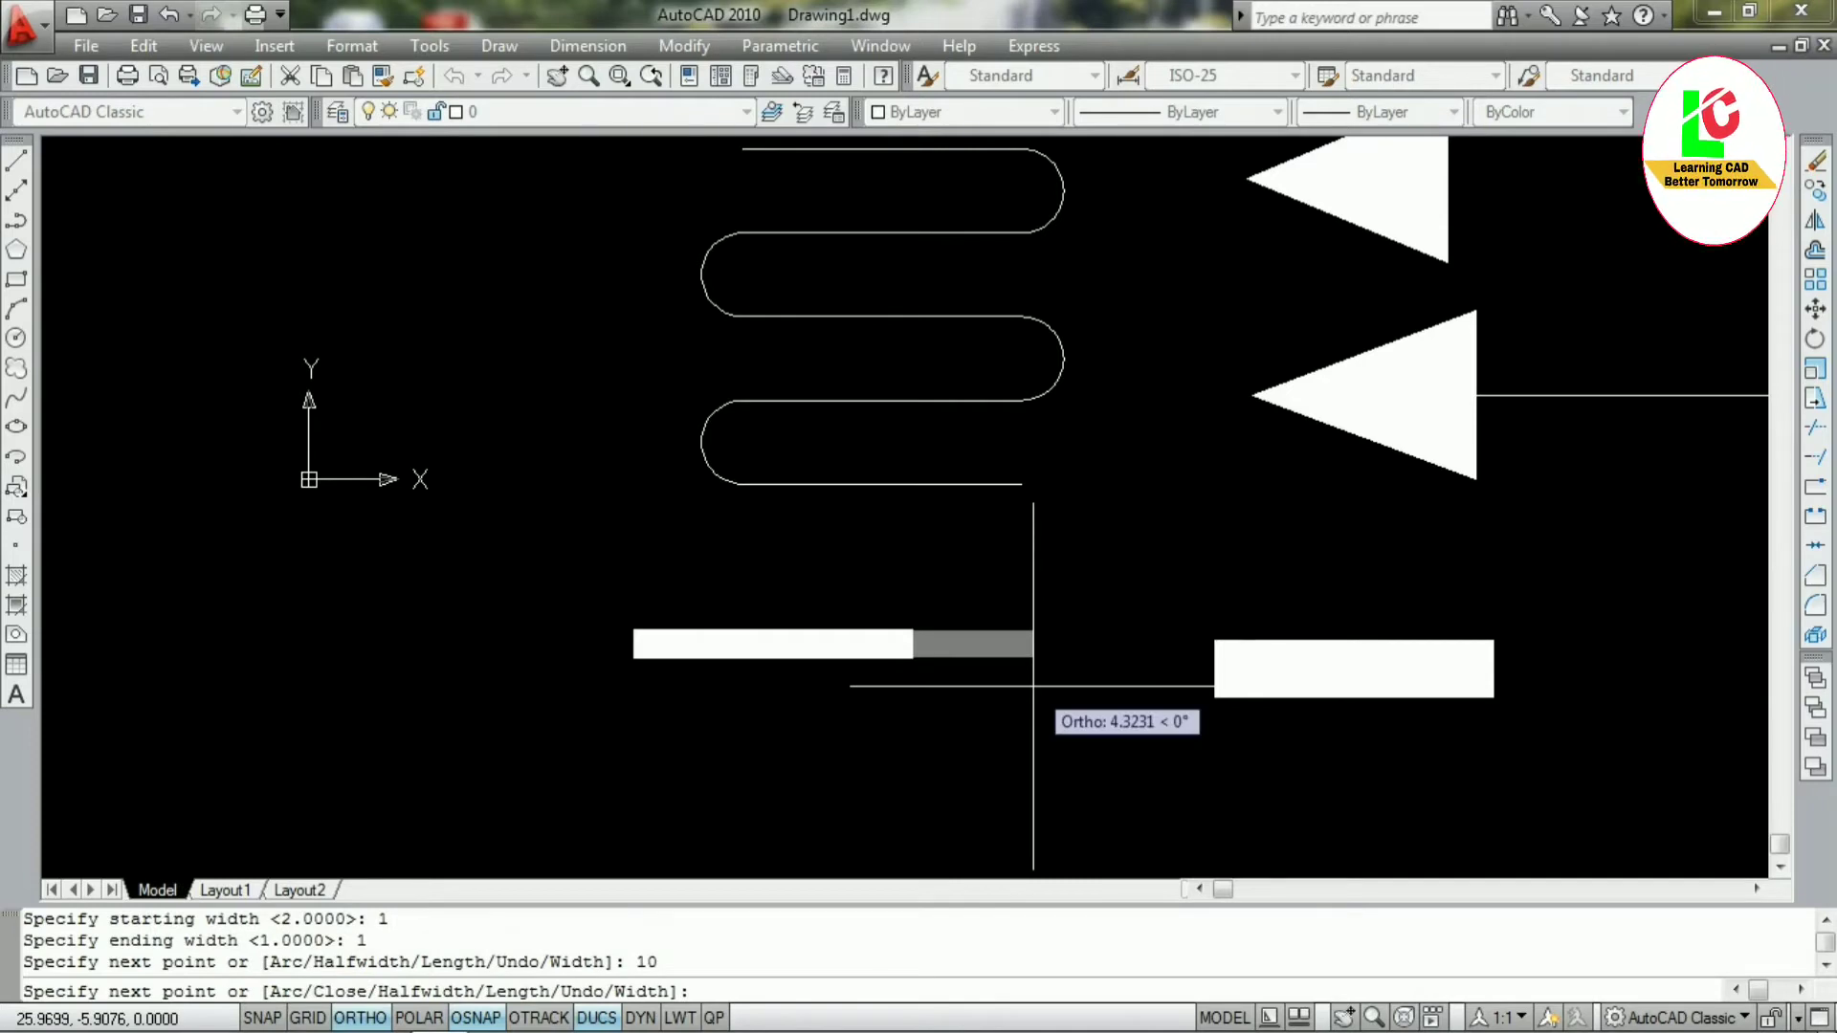
Add an arc ending 3 units straight below the segment's right end, and switch the polyline back to straight segments
{"action": "scroll", "coordinate": [962, 670], "scroll_direction": "down", "scroll_amount": 2}
{"action": "scroll", "coordinate": [938, 641], "scroll_direction": "up", "scroll_amount": 2}
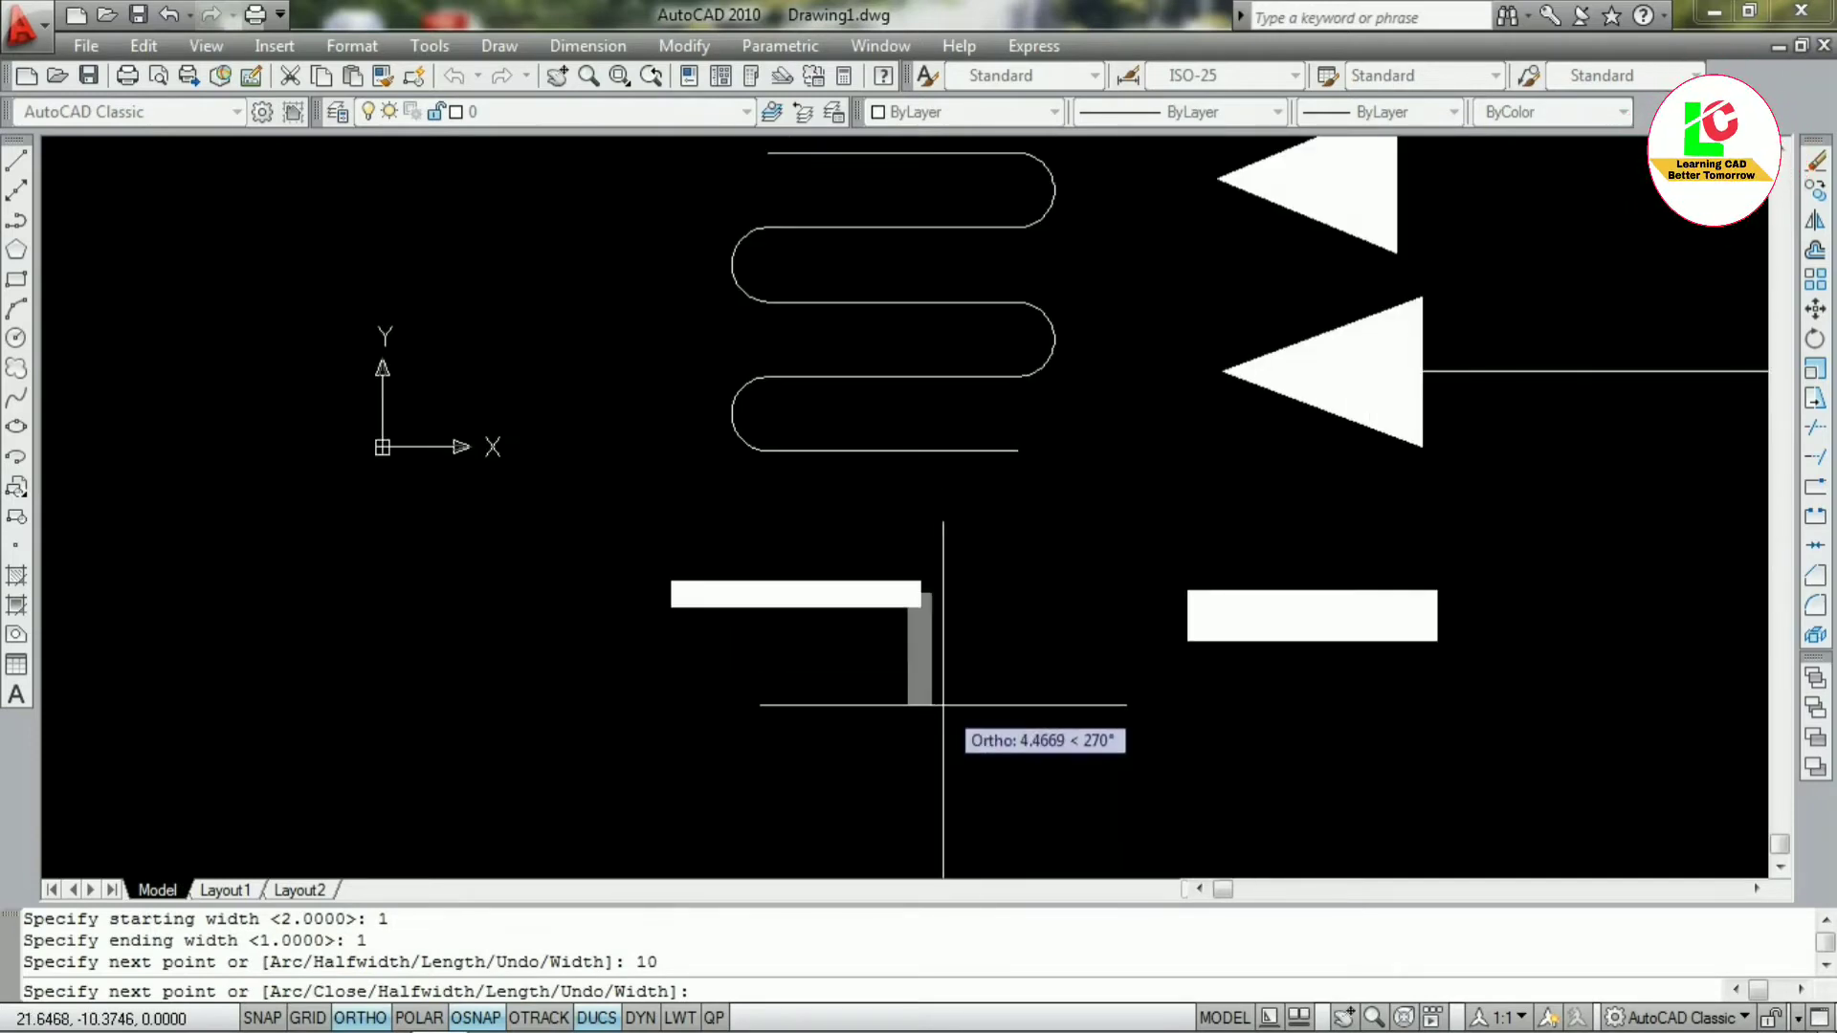
{"action": "type", "text": "a"}
{"action": "key", "text": "Return"}
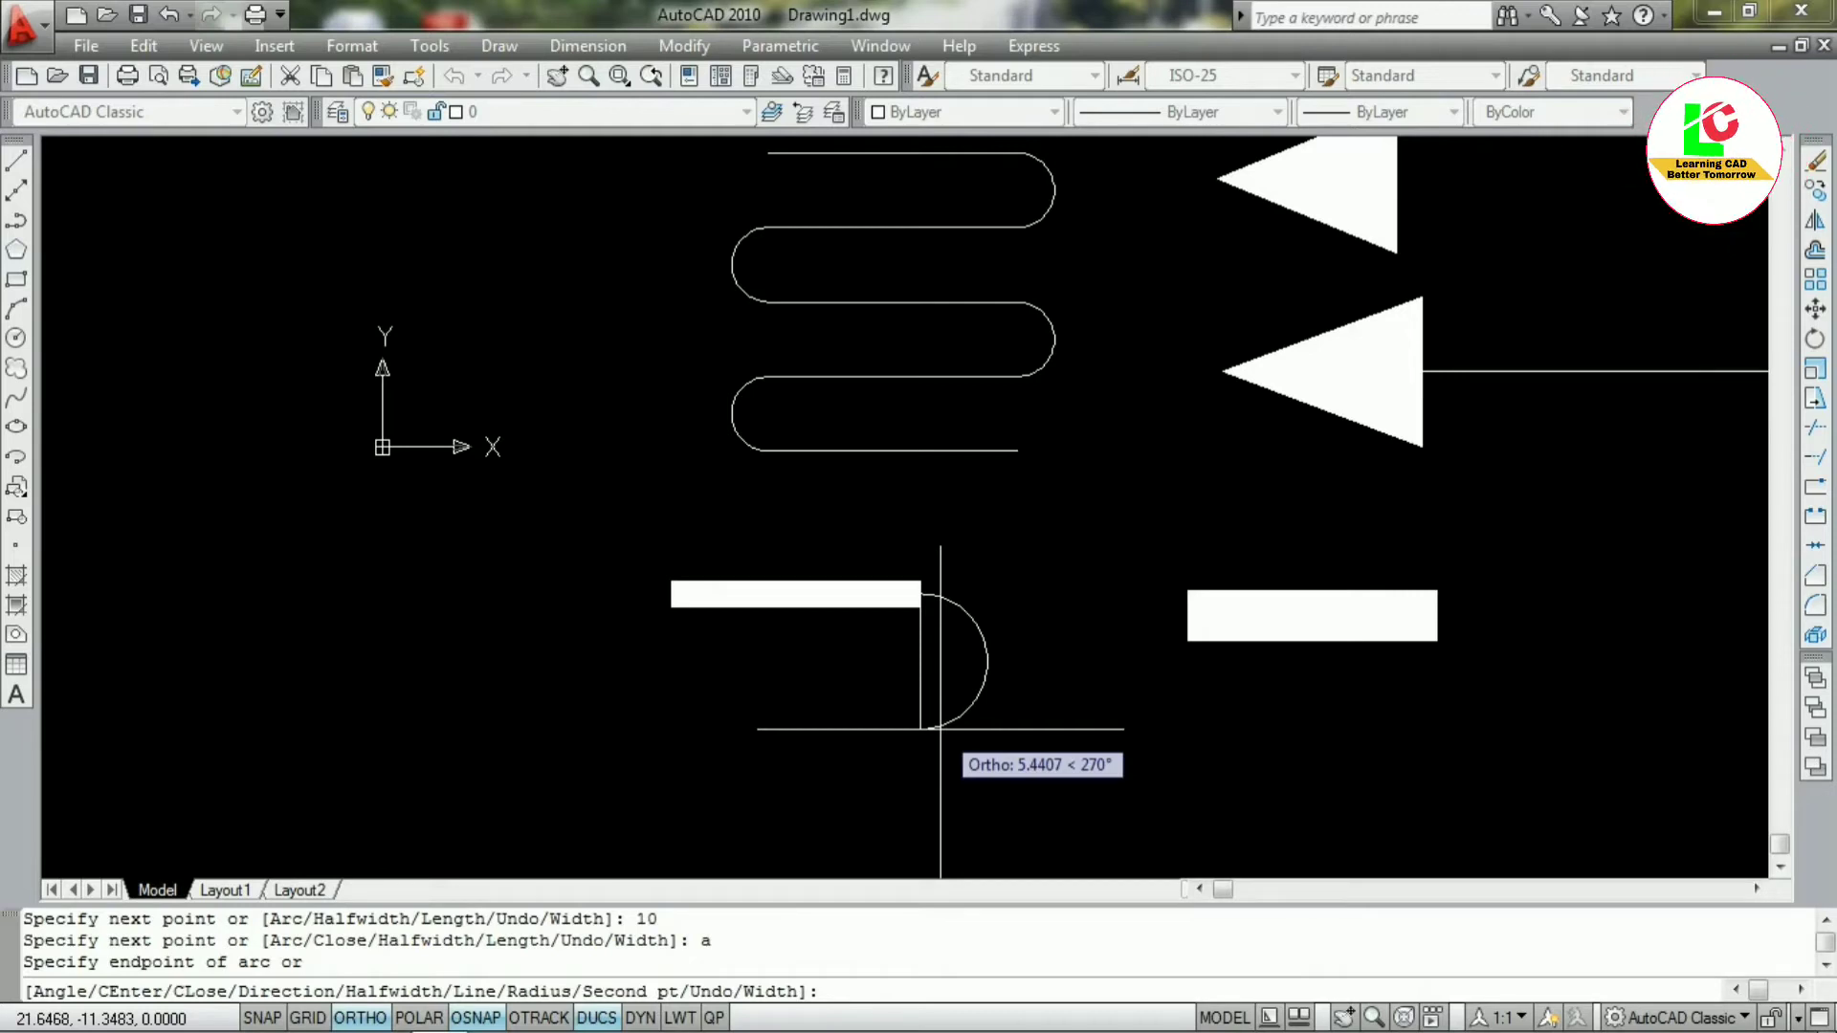
{"action": "type", "text": "3"}
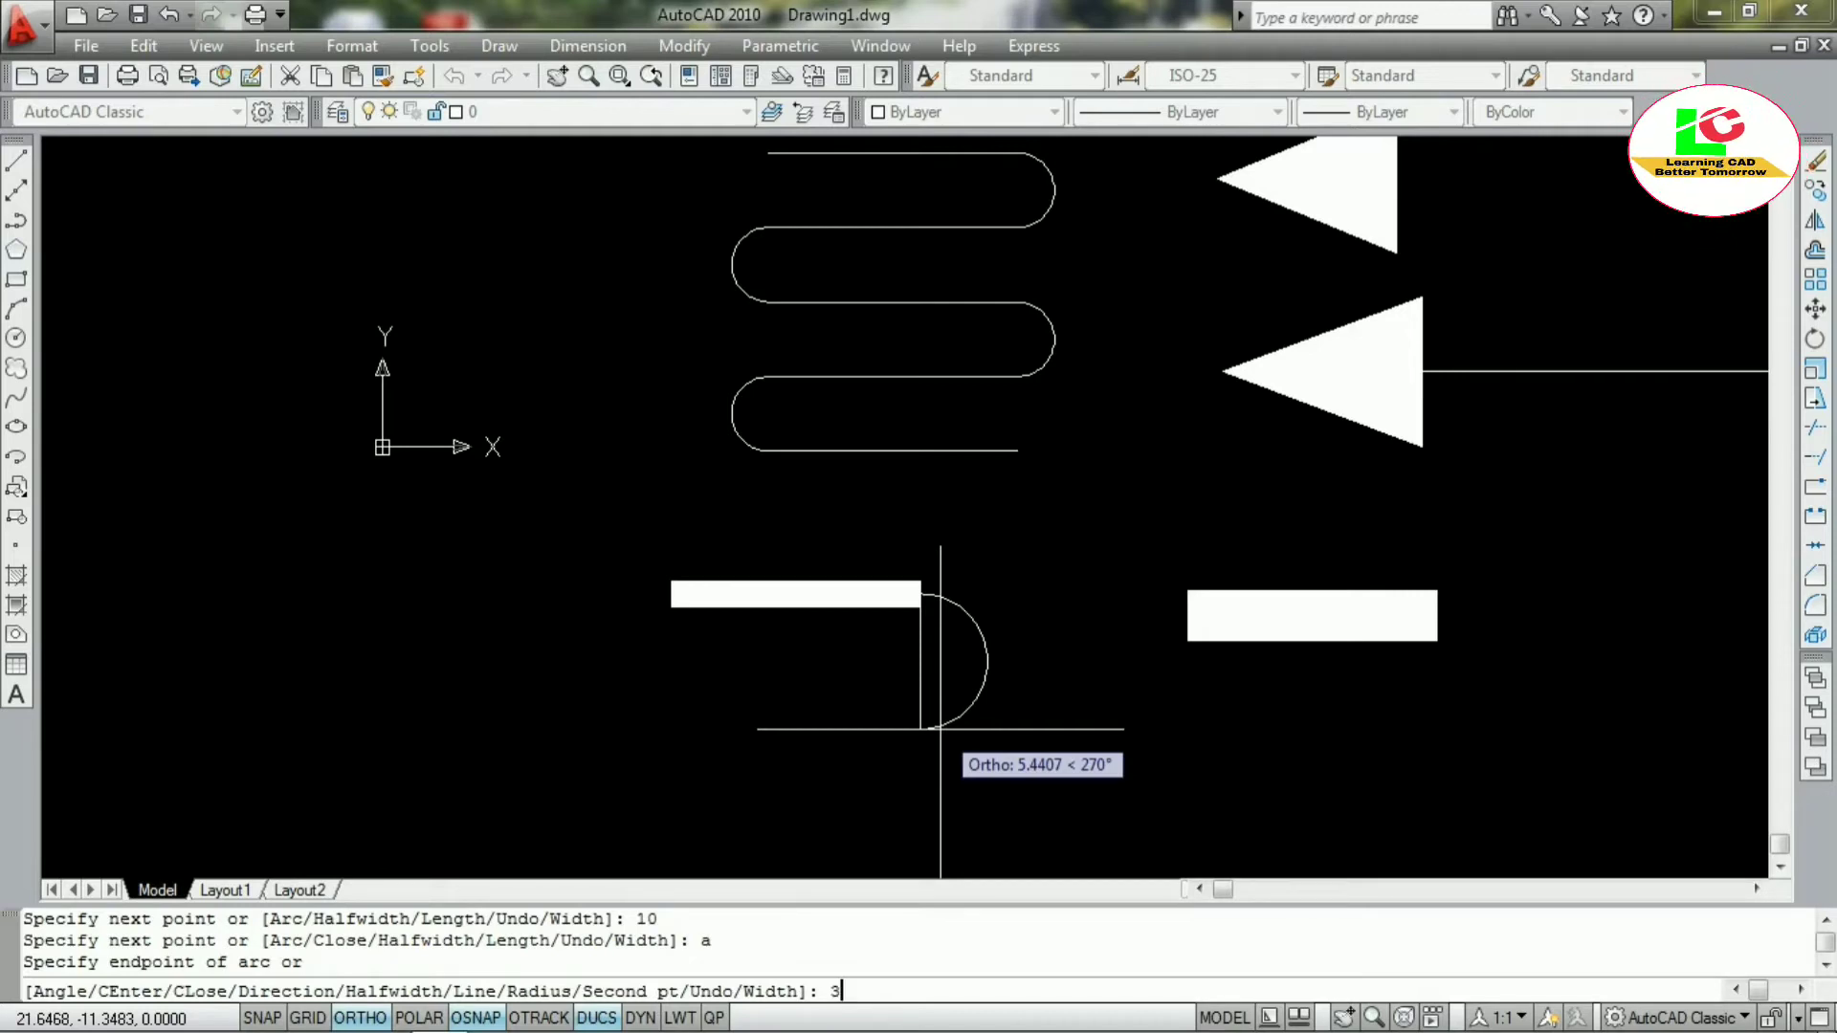
{"action": "key", "text": "Return"}
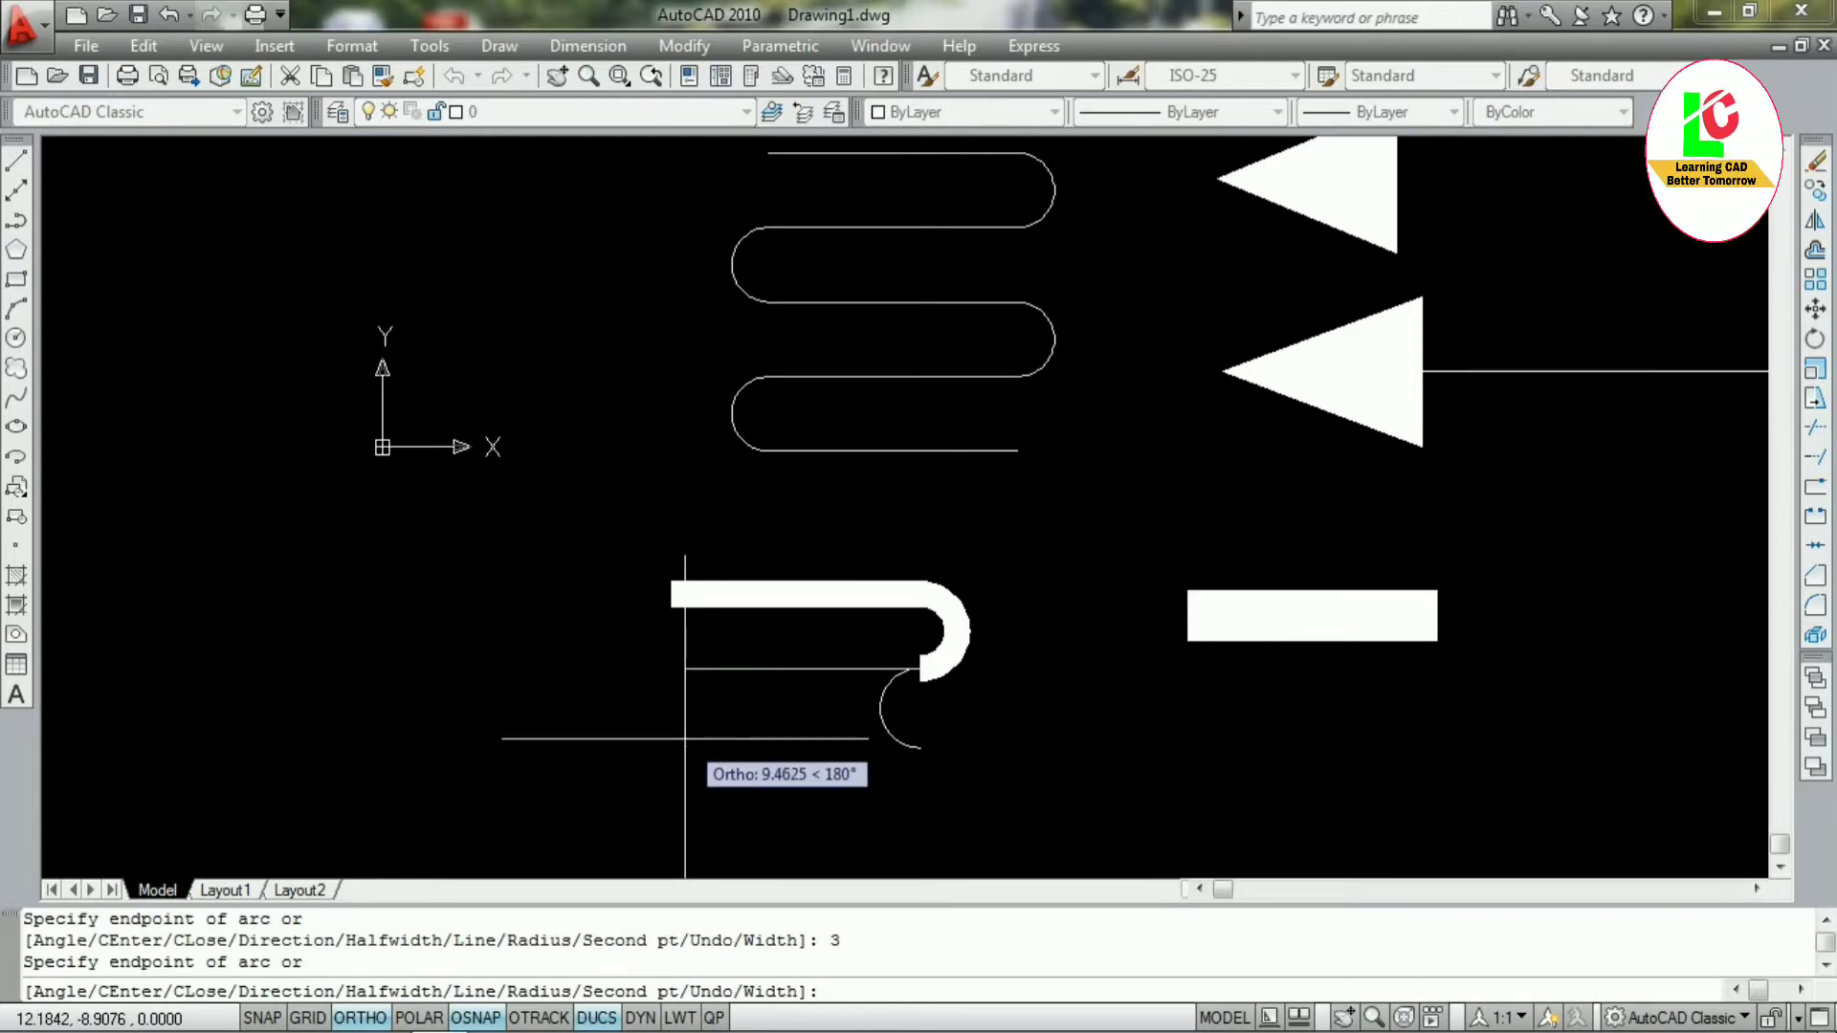
{"action": "type", "text": "1"}
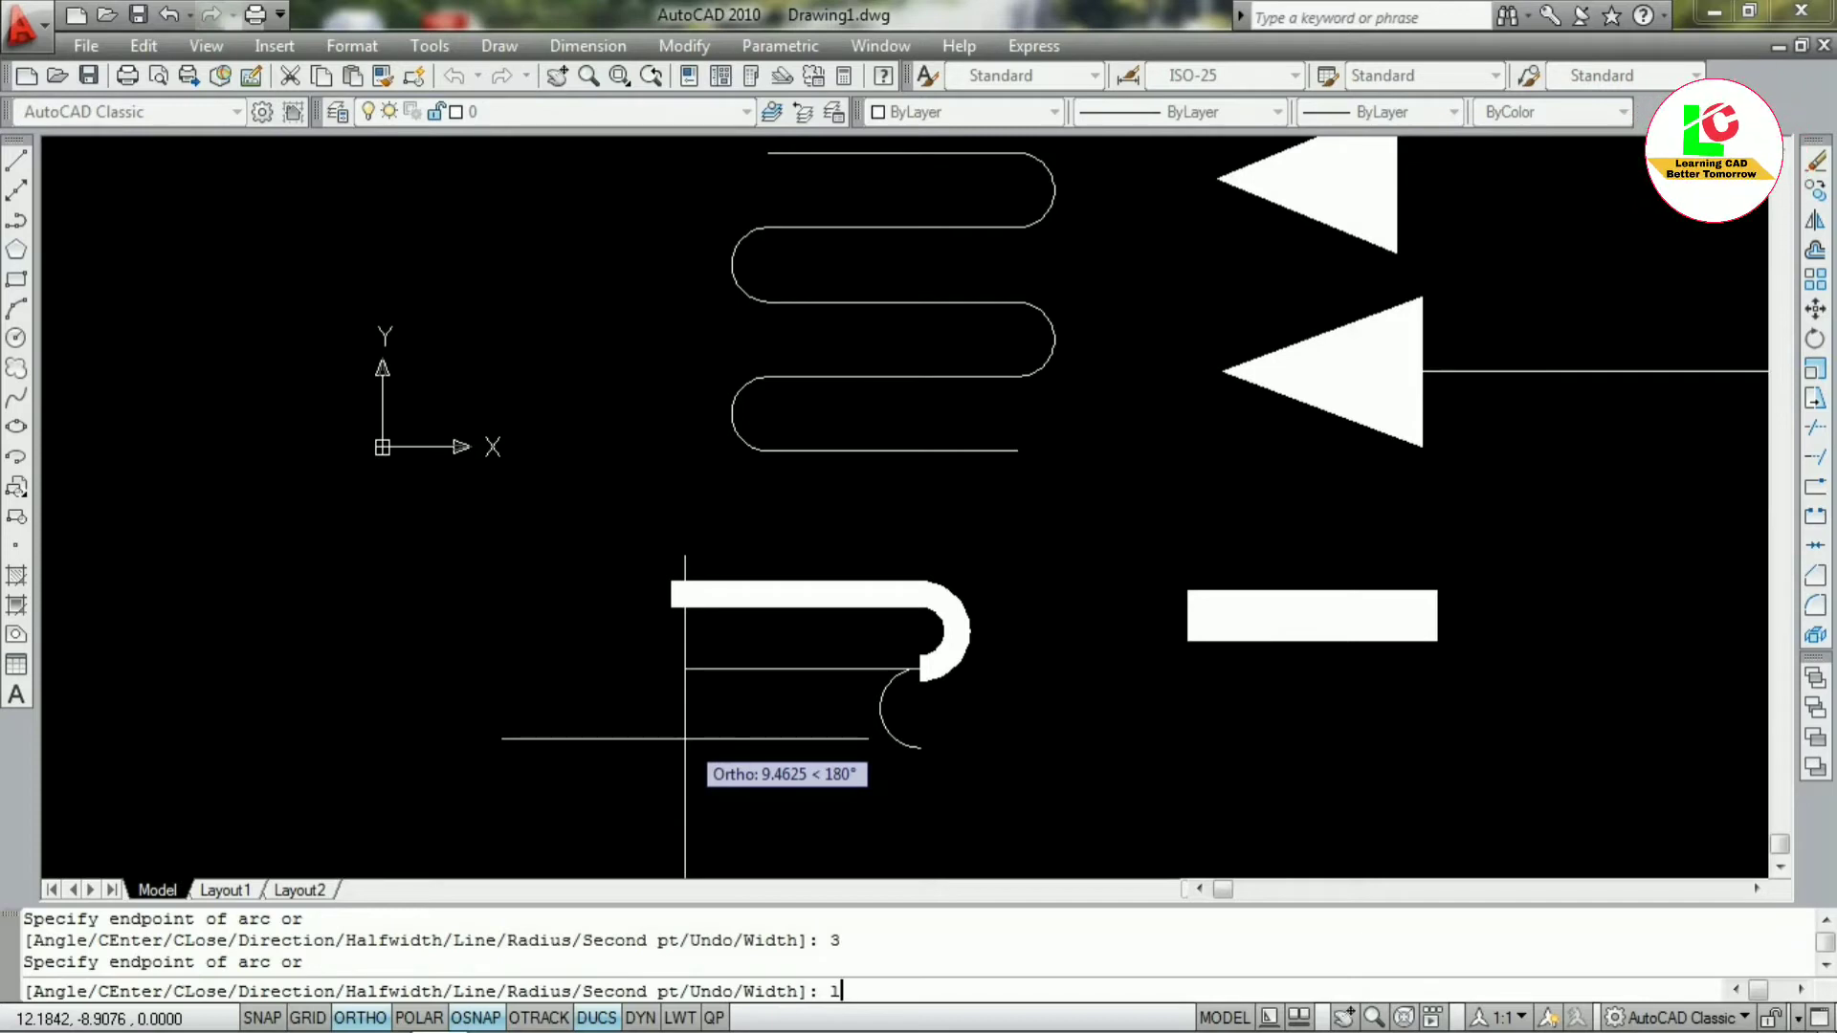
{"action": "key", "text": "Return"}
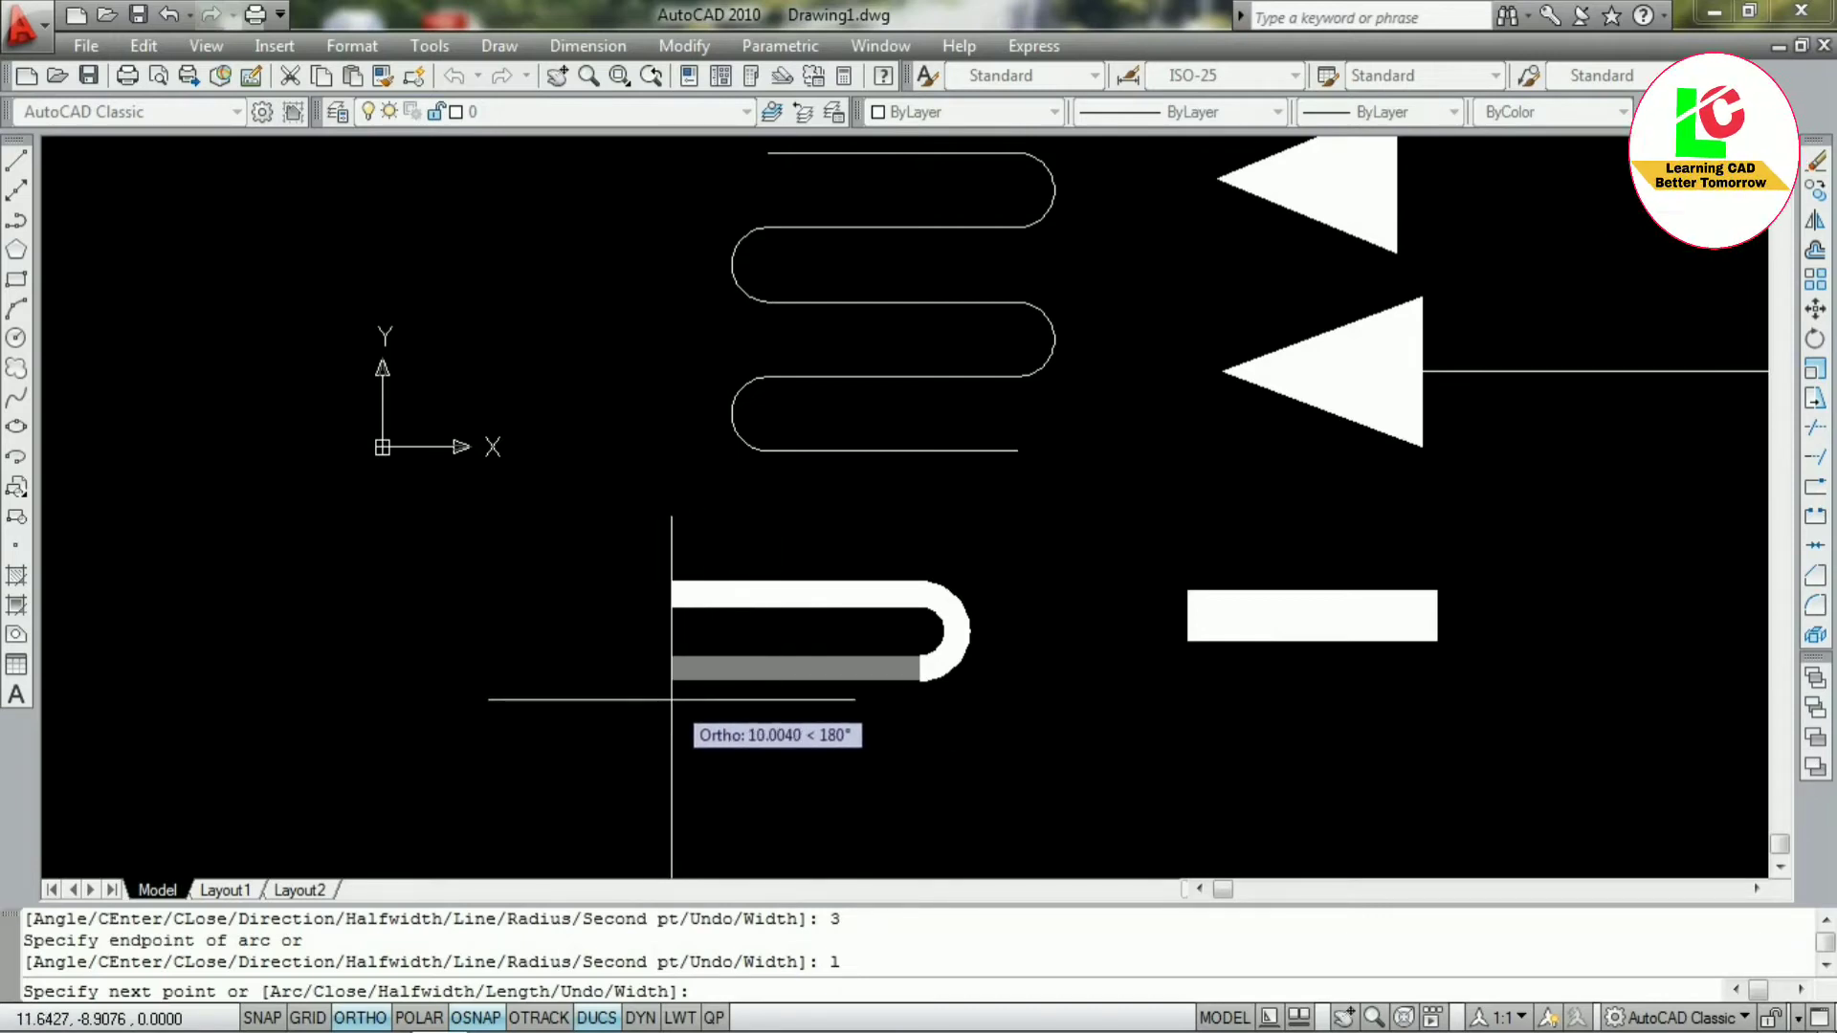
Draw a 10-unit segment to the left and add an arc ending 3 units straight below its left end
{"action": "type", "text": "10"}
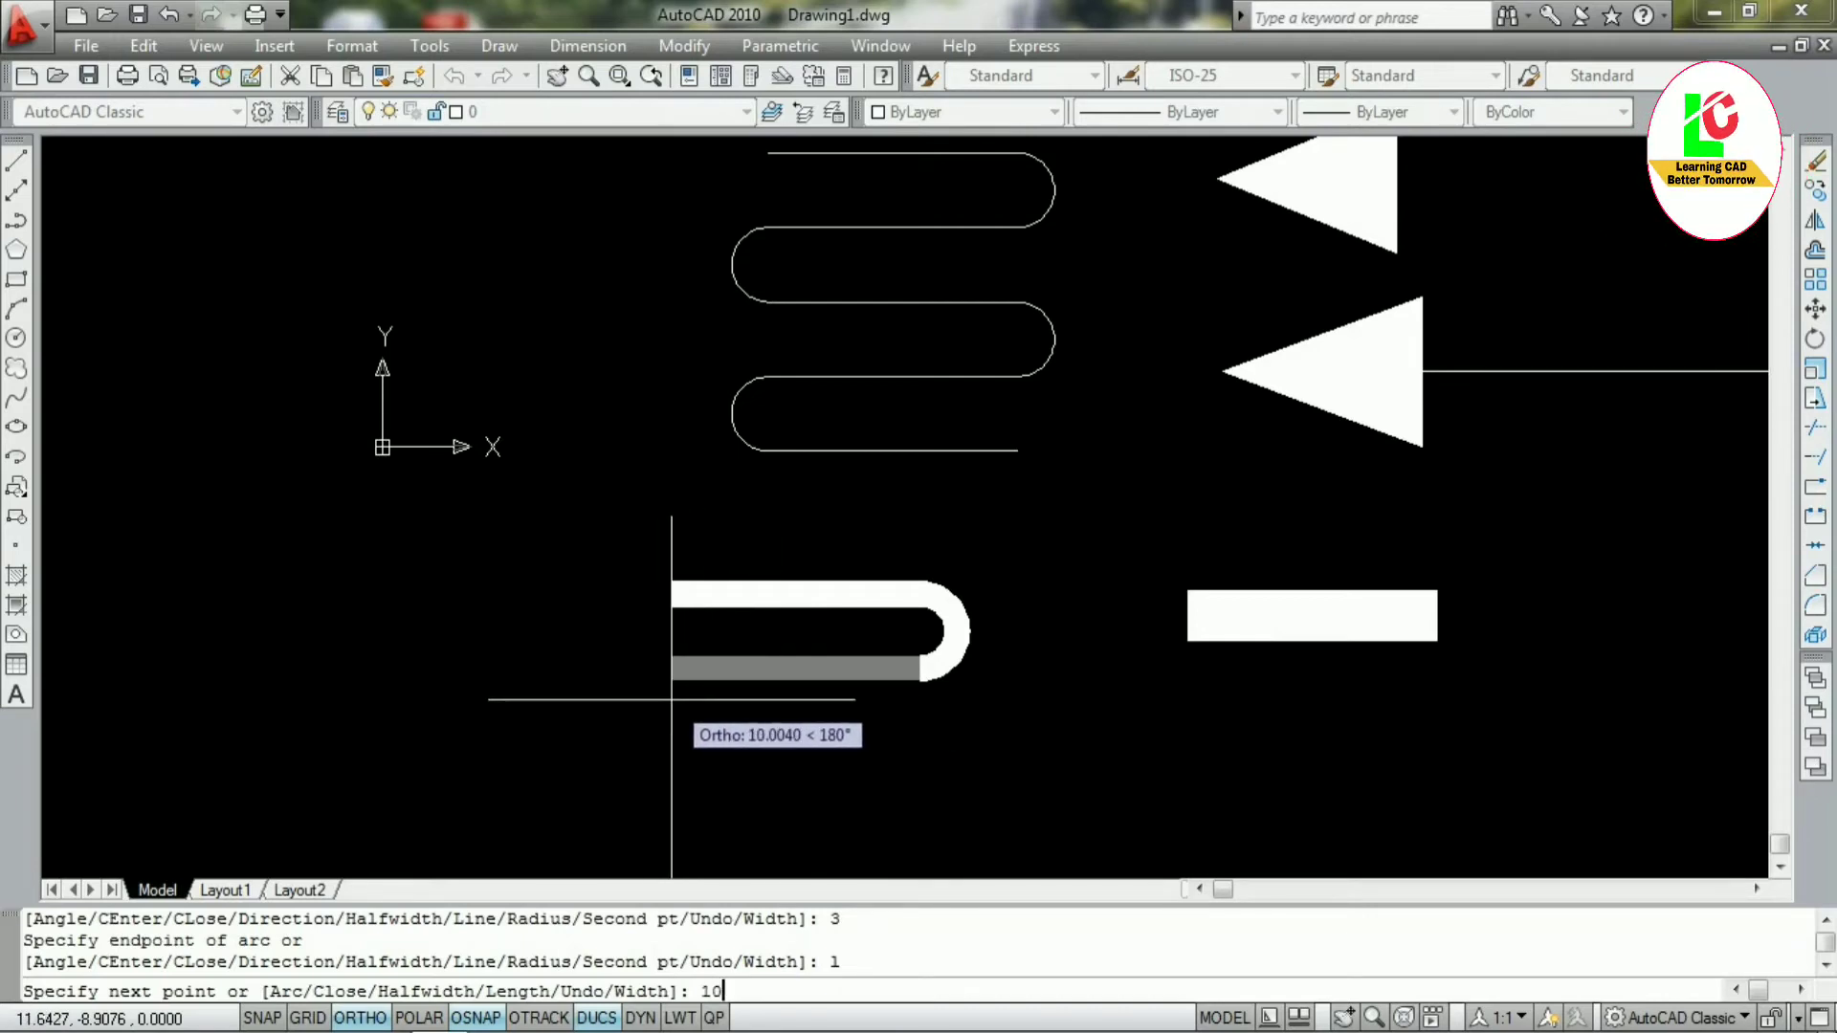
{"action": "key", "text": "Return"}
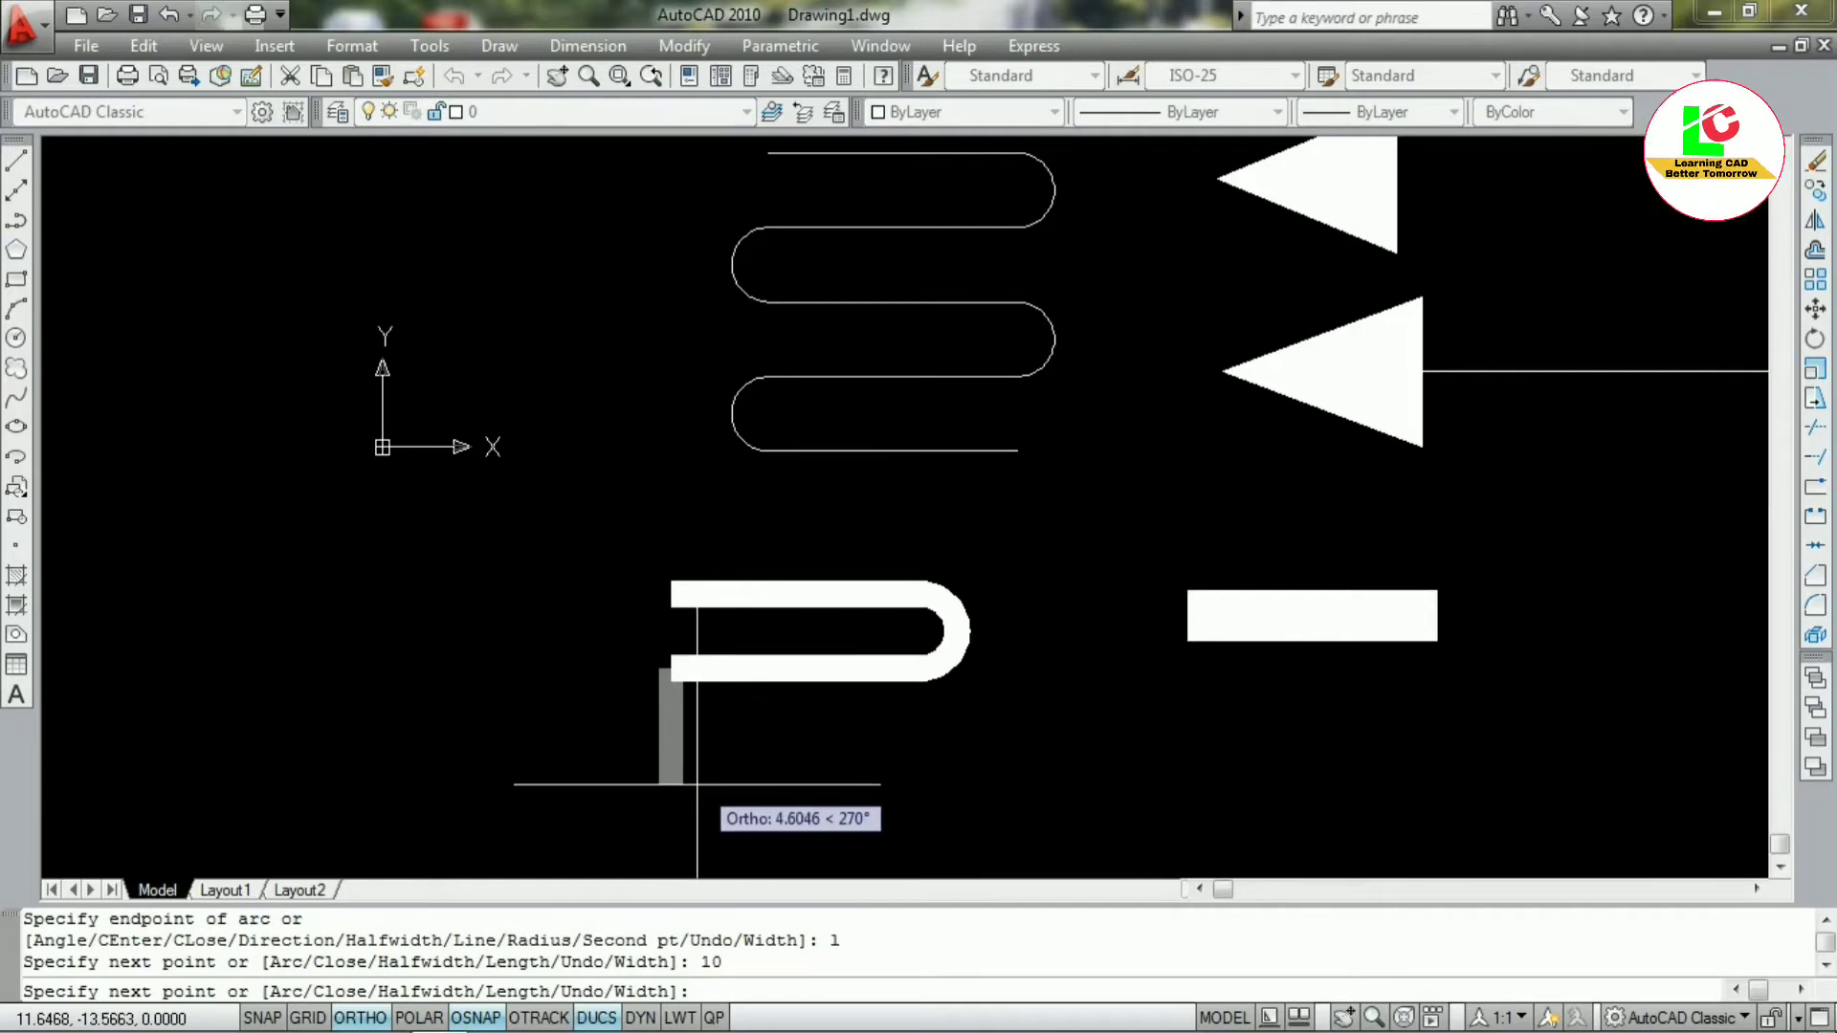
{"action": "type", "text": "a"}
{"action": "key", "text": "Return"}
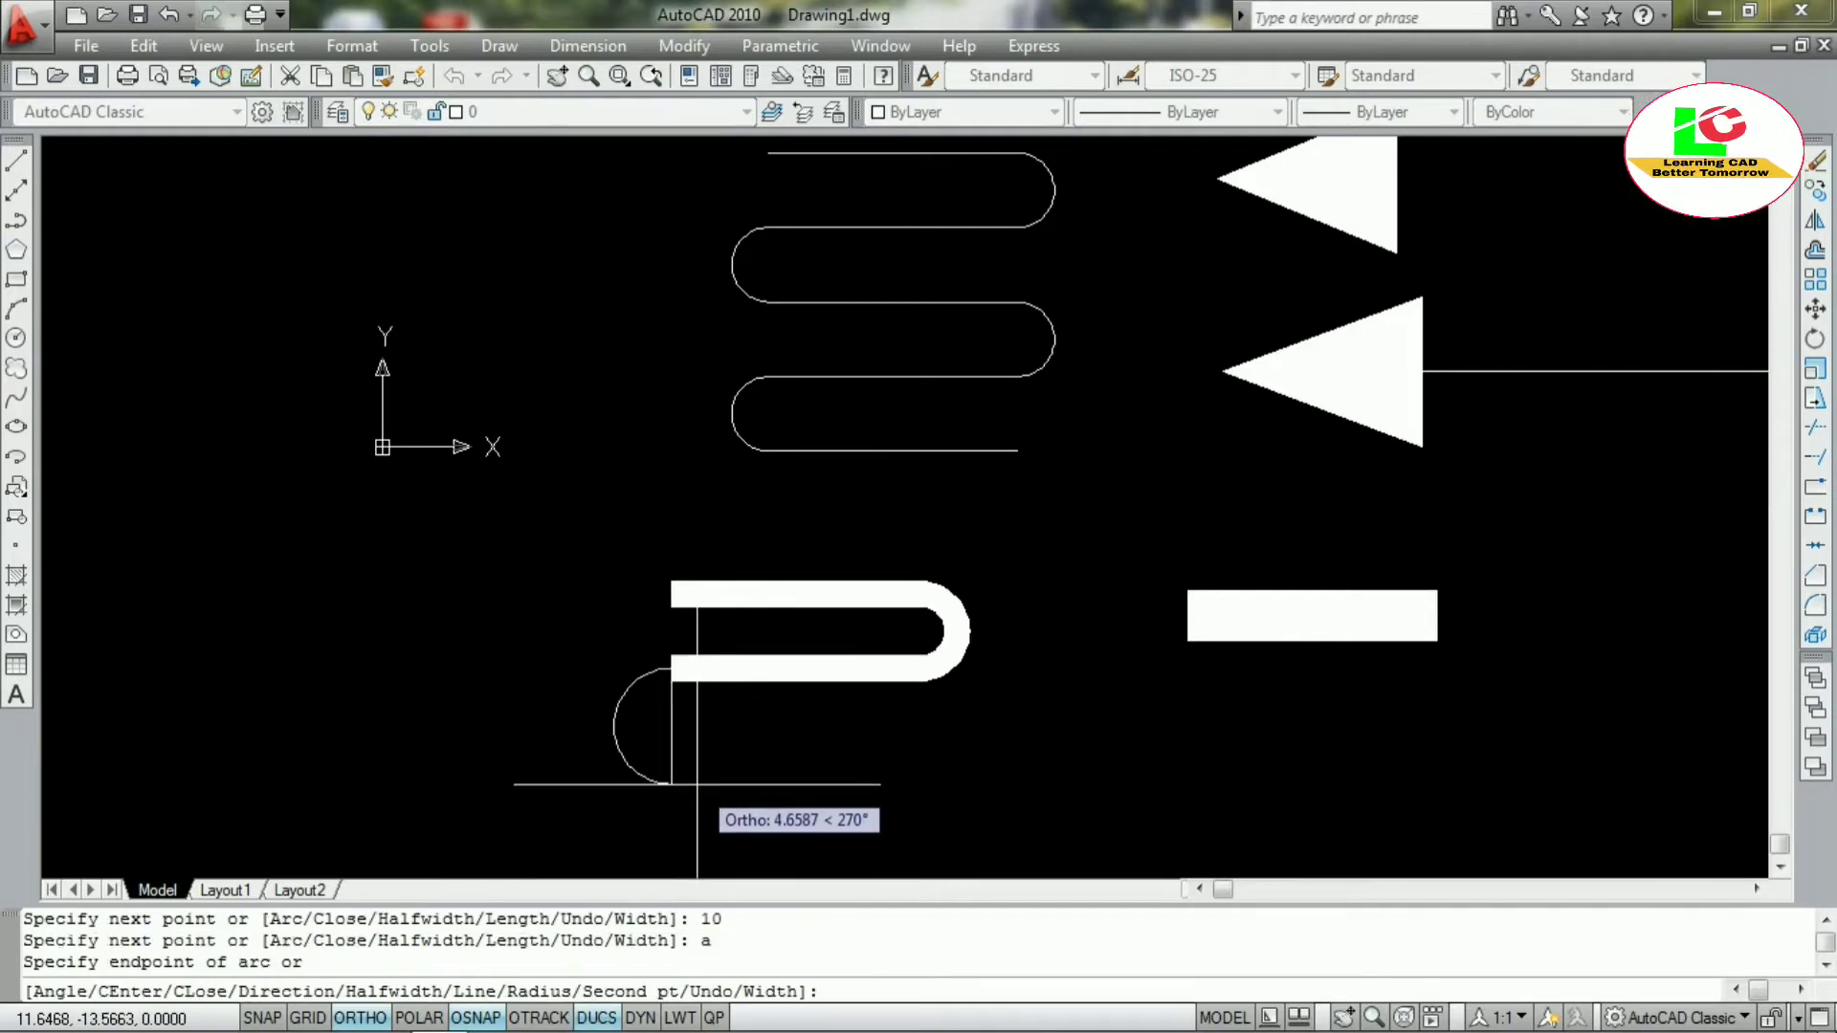
{"action": "type", "text": "3"}
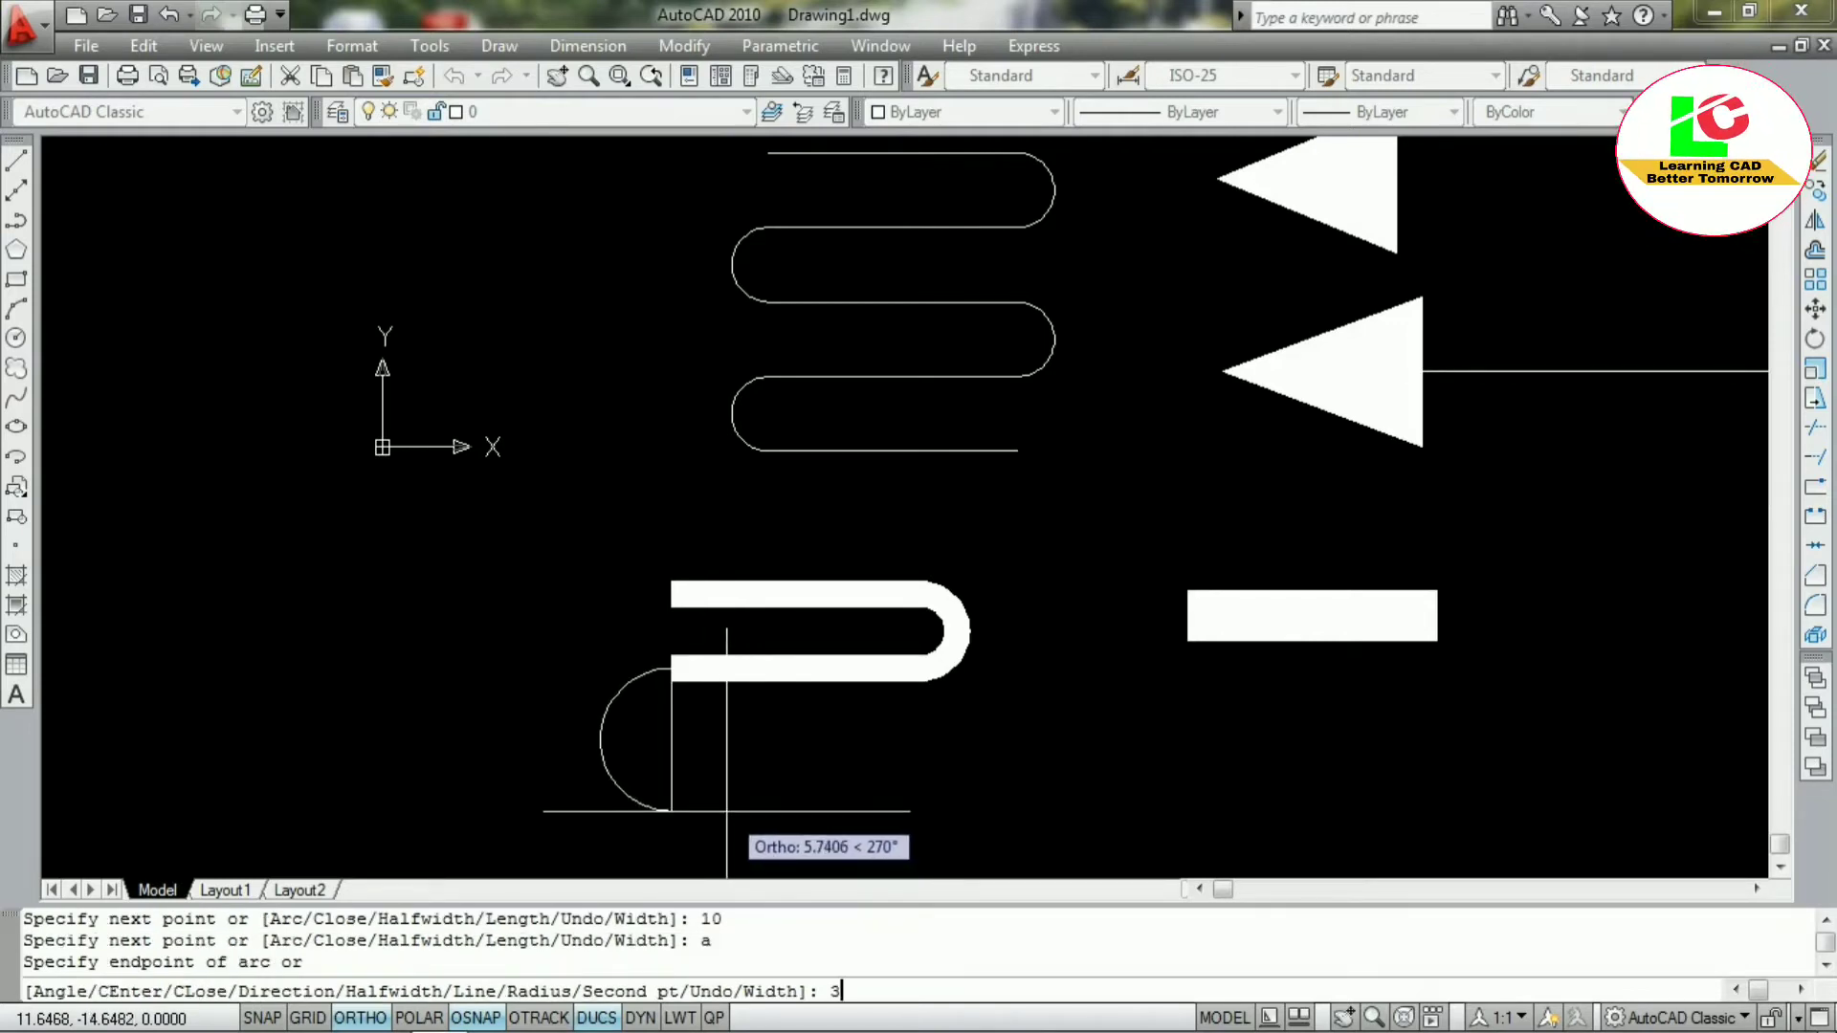
{"action": "key", "text": "Return"}
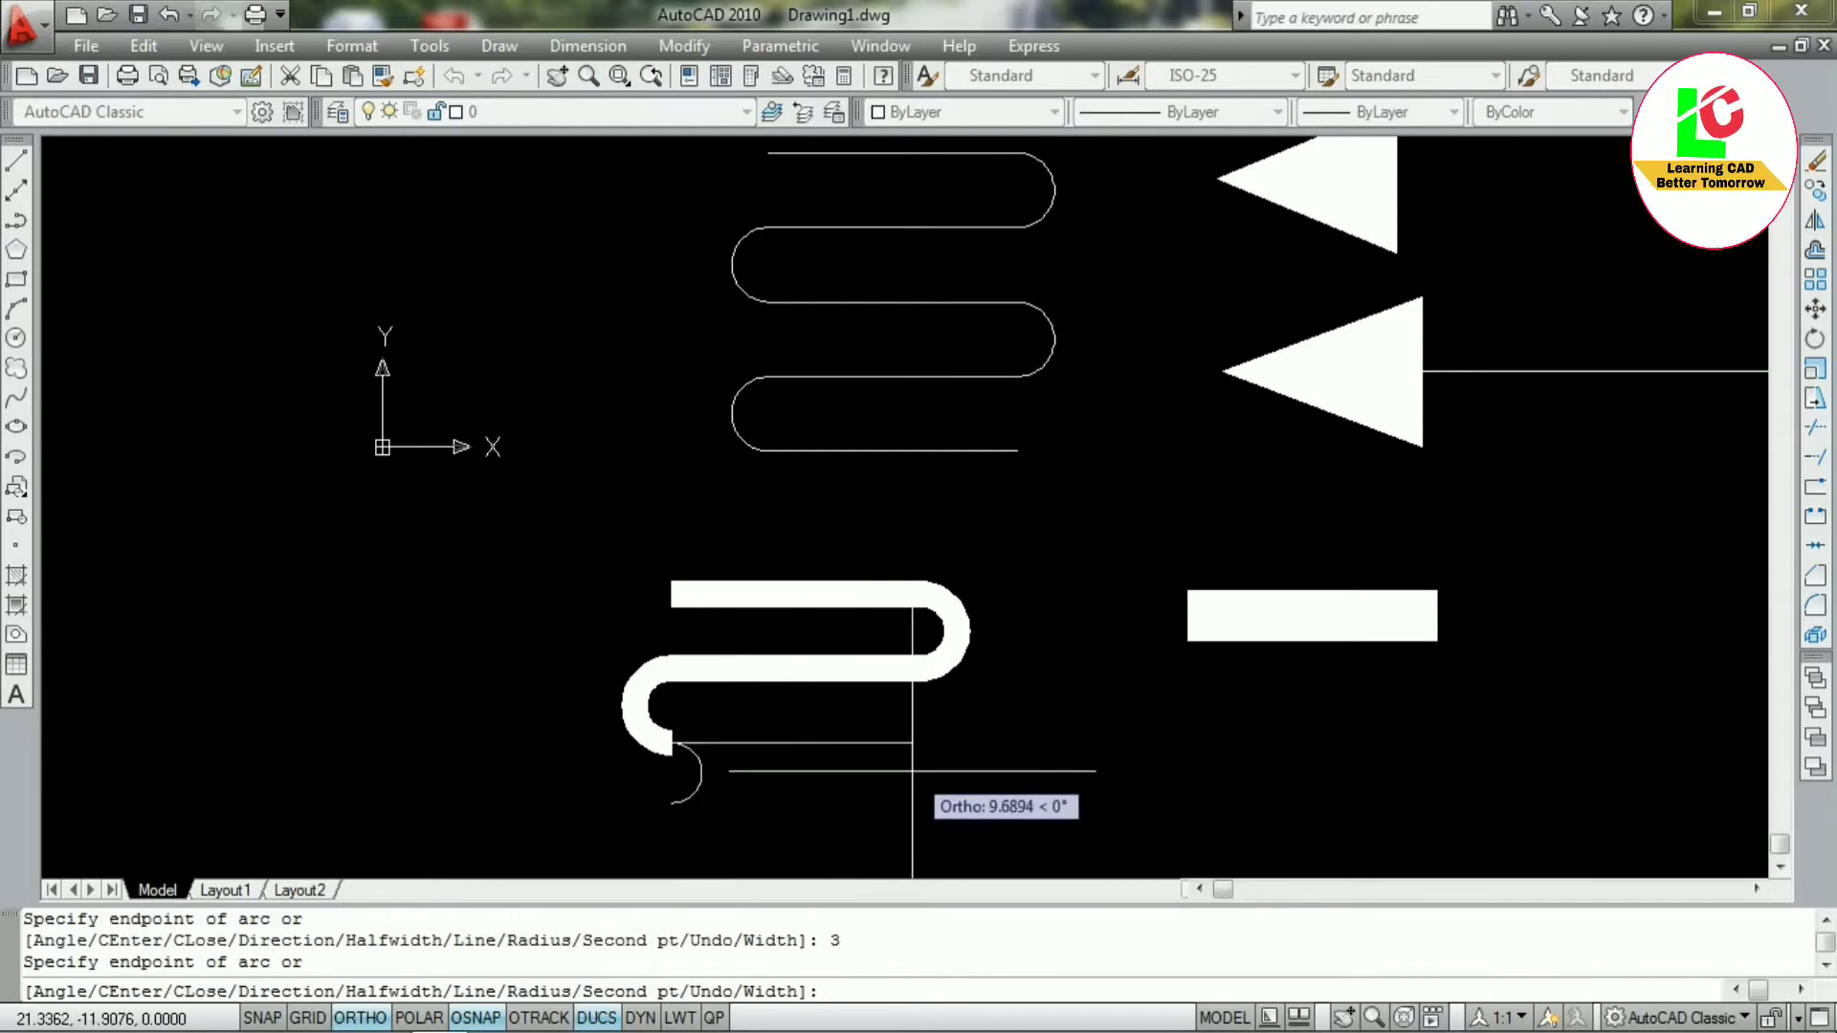
Continue the thick serpentine with a 10-unit straight segment to the right and an arc ending 3 units straight below it
{"action": "type", "text": "1"}
{"action": "key", "text": "Return"}
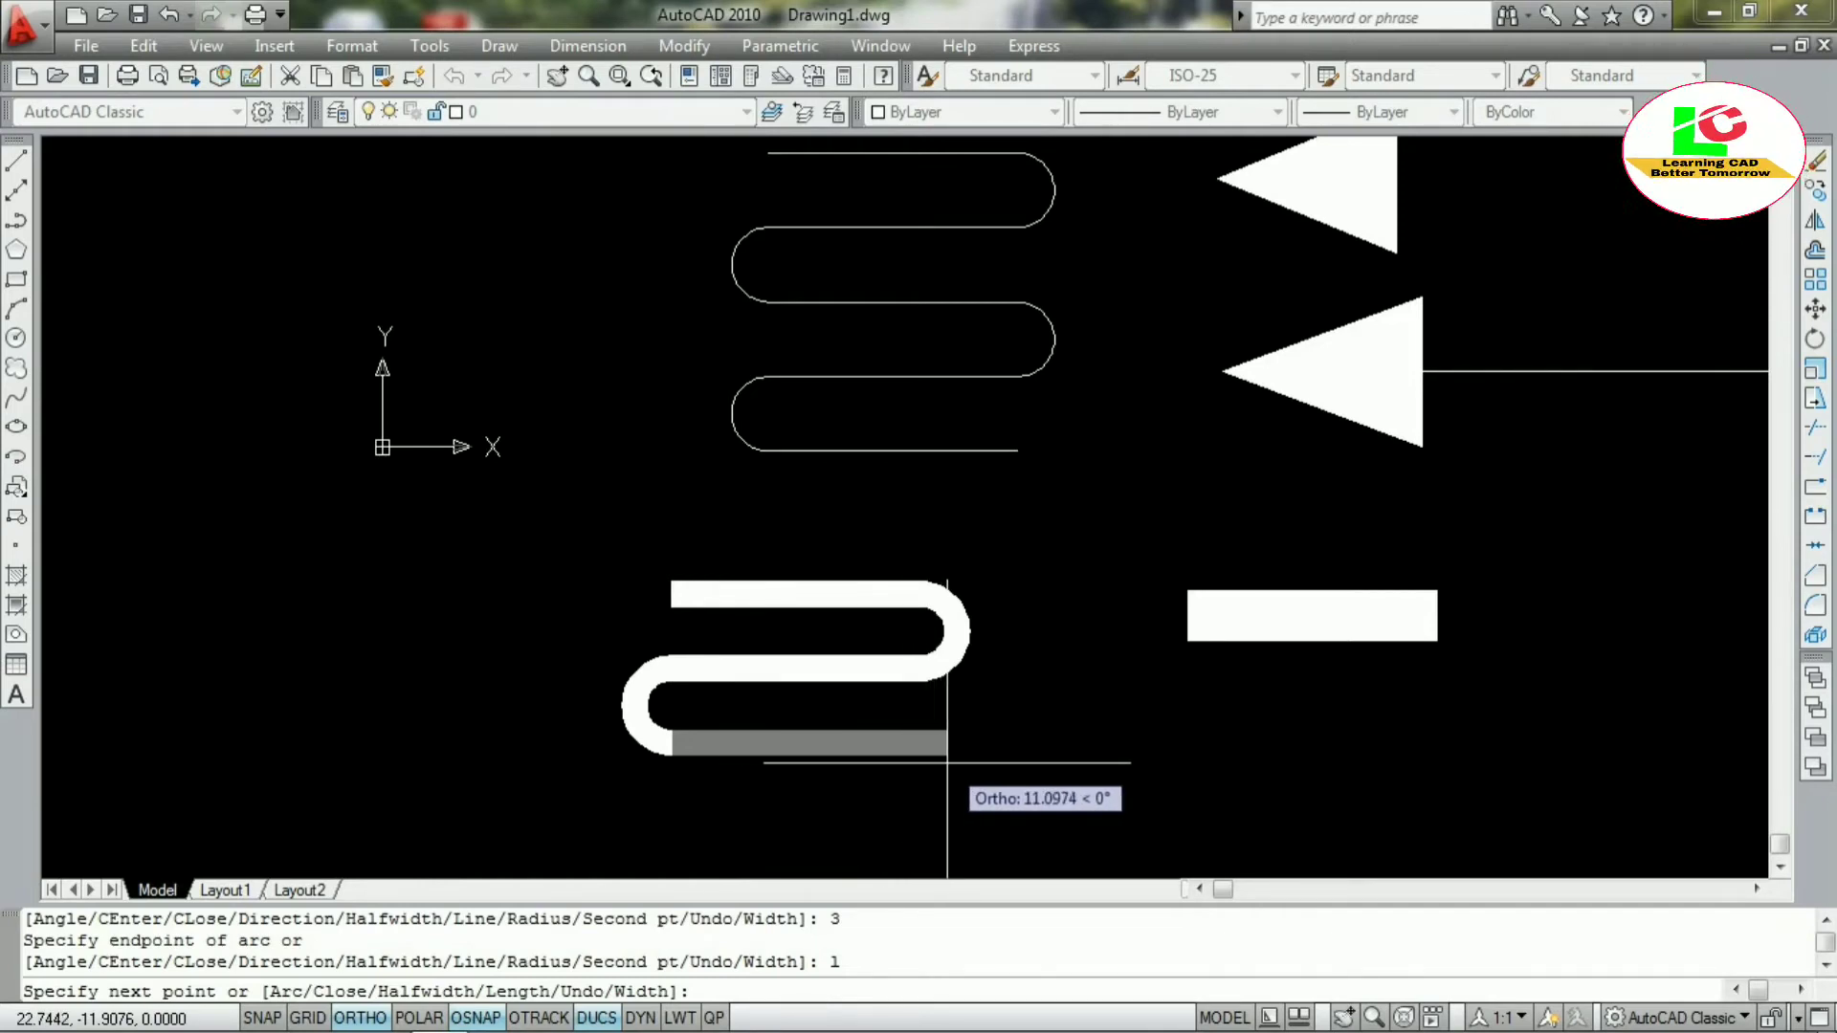
{"action": "type", "text": "10"}
{"action": "key", "text": "Return"}
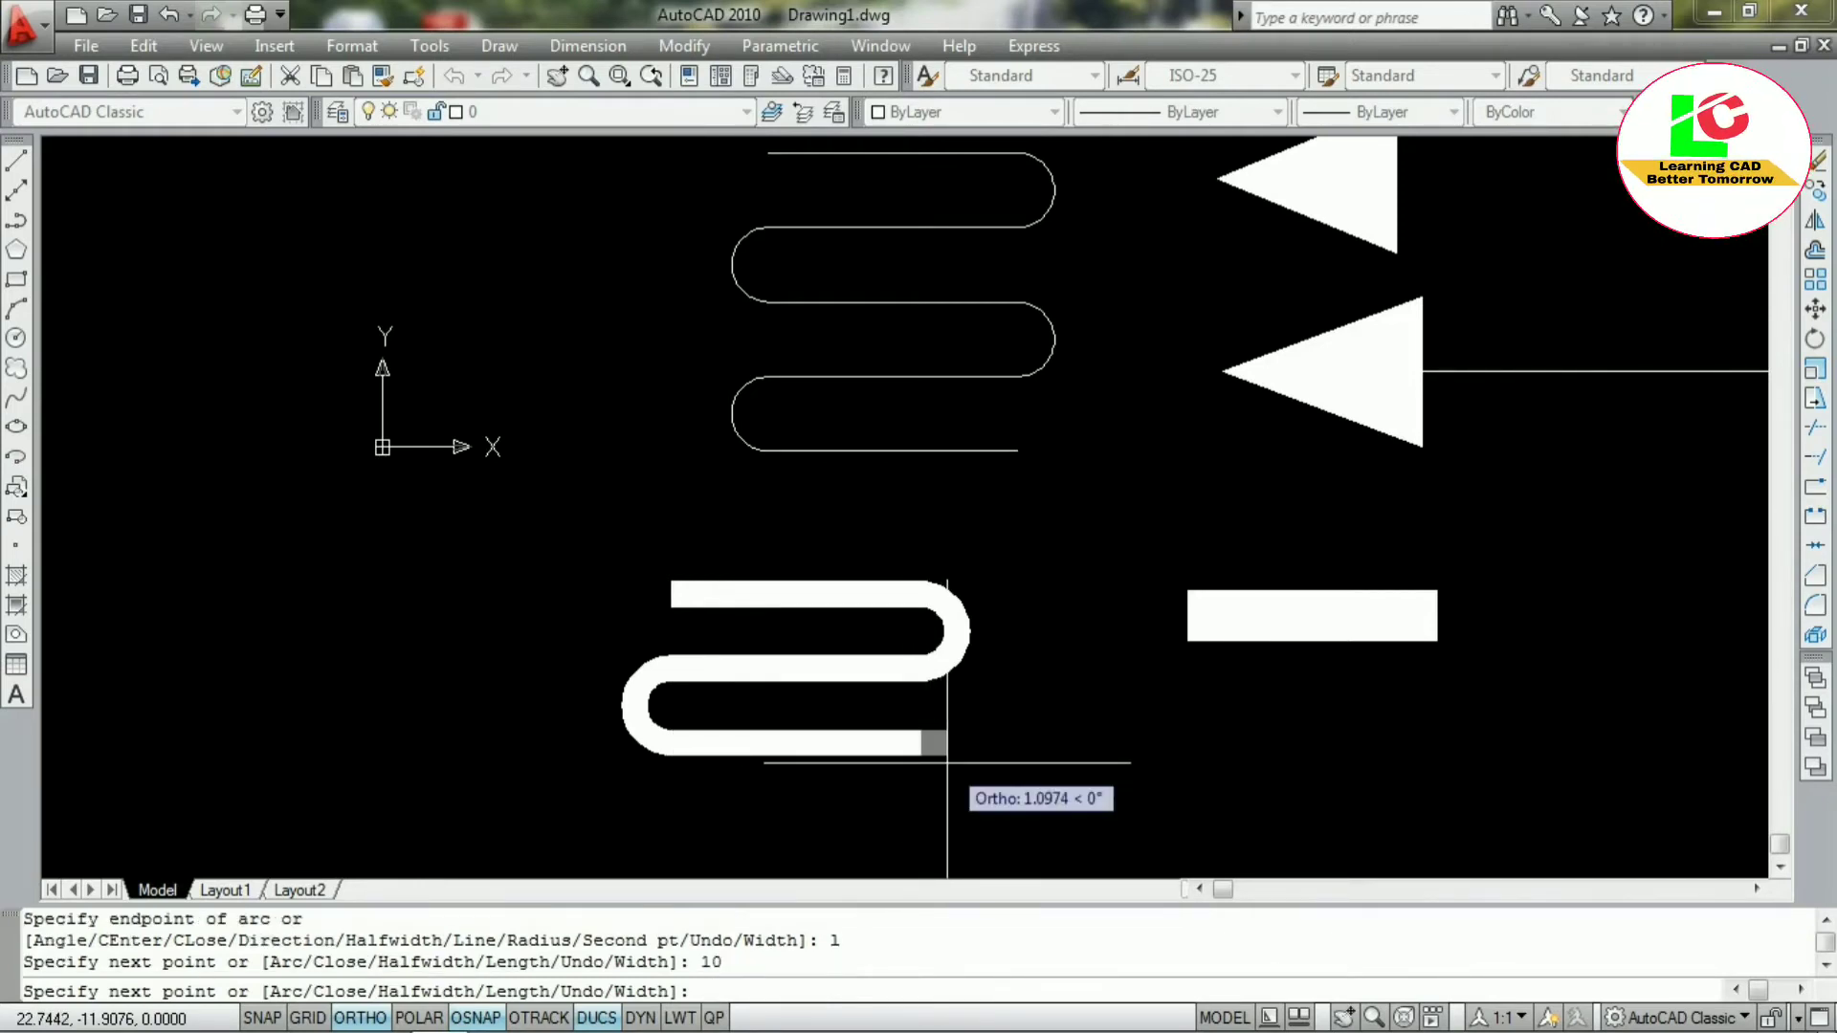
{"action": "scroll", "coordinate": [950, 761], "scroll_direction": "down", "scroll_amount": 2}
{"action": "scroll", "coordinate": [935, 759], "scroll_direction": "up", "scroll_amount": 1}
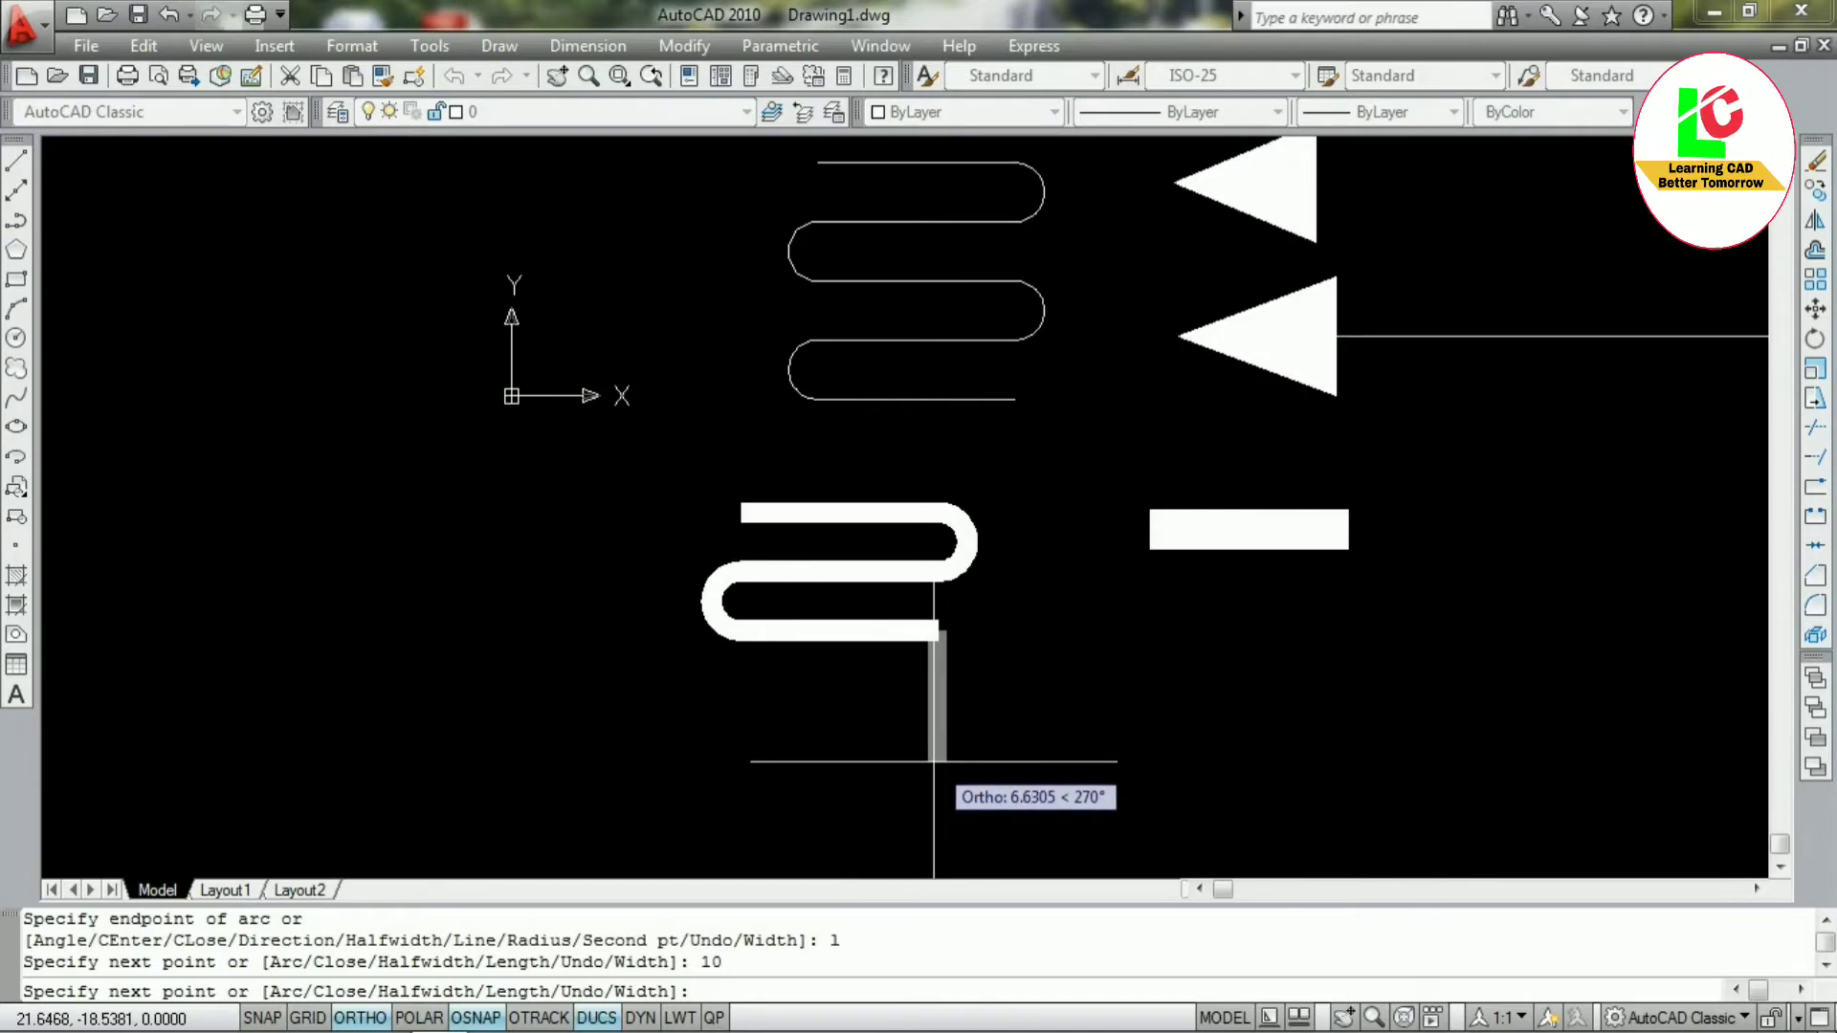
{"action": "type", "text": "a"}
{"action": "key", "text": "Return"}
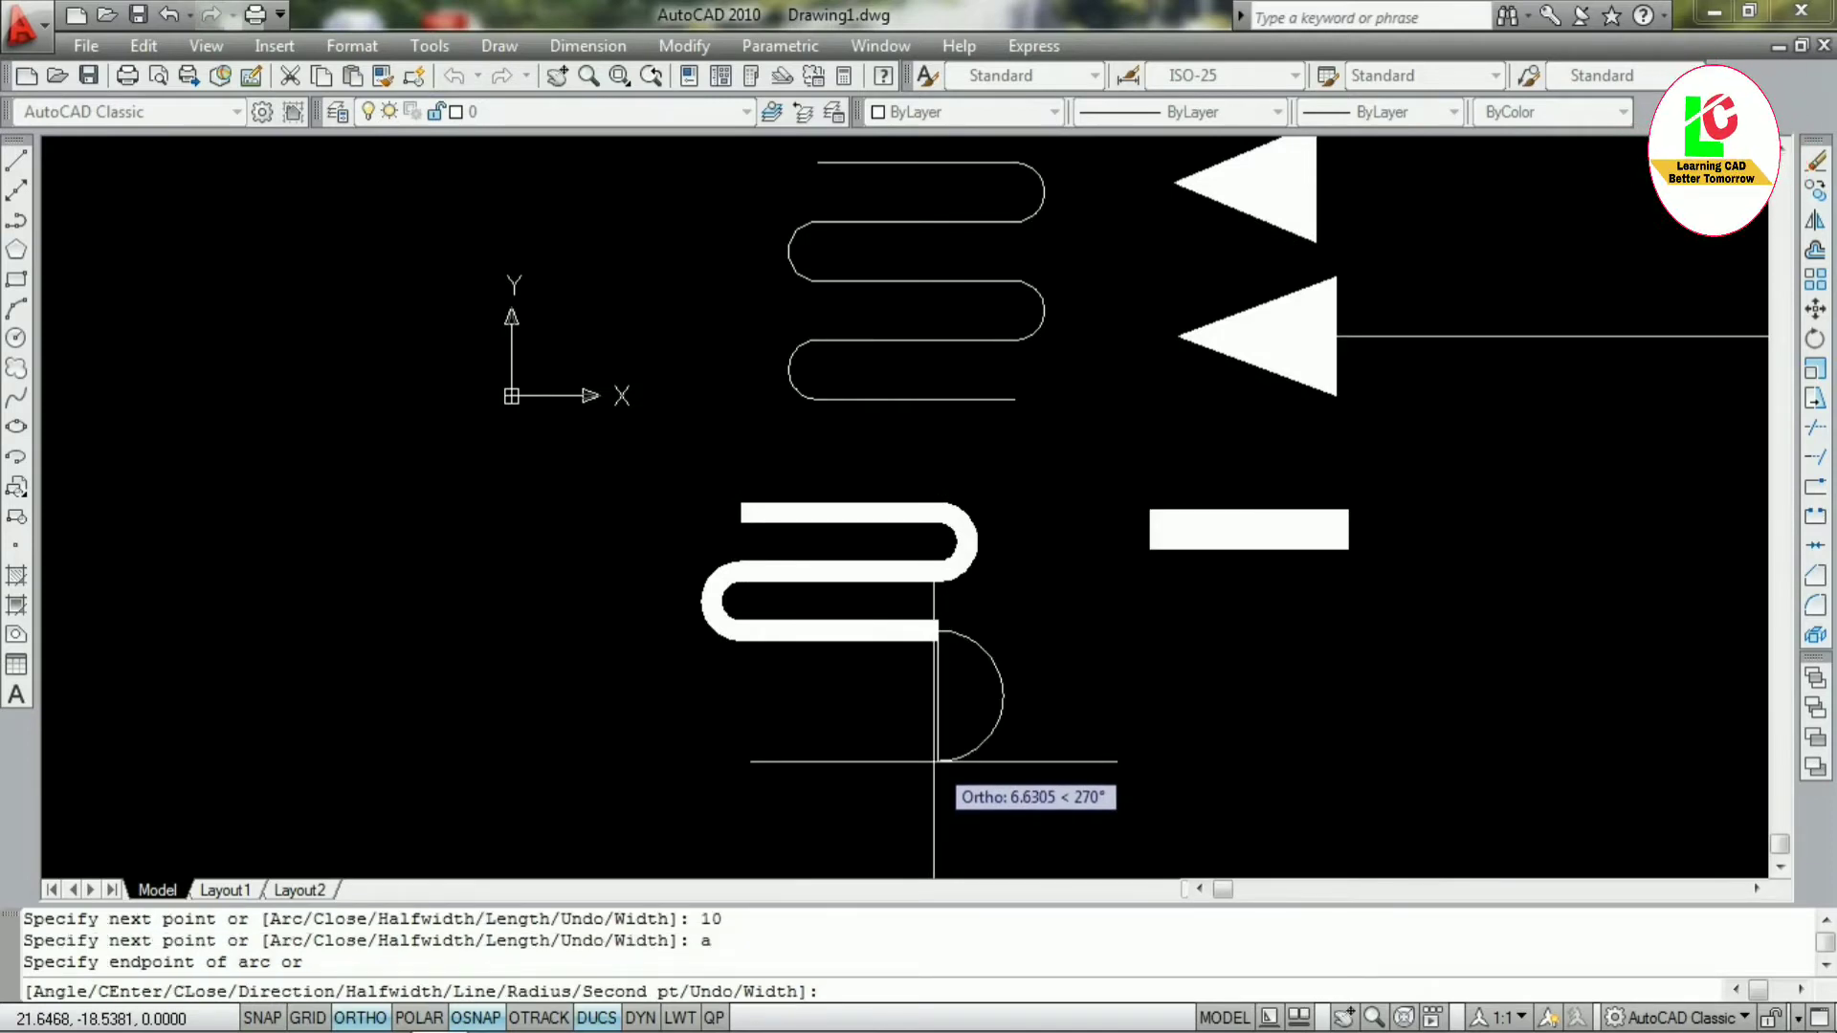
{"action": "type", "text": "3"}
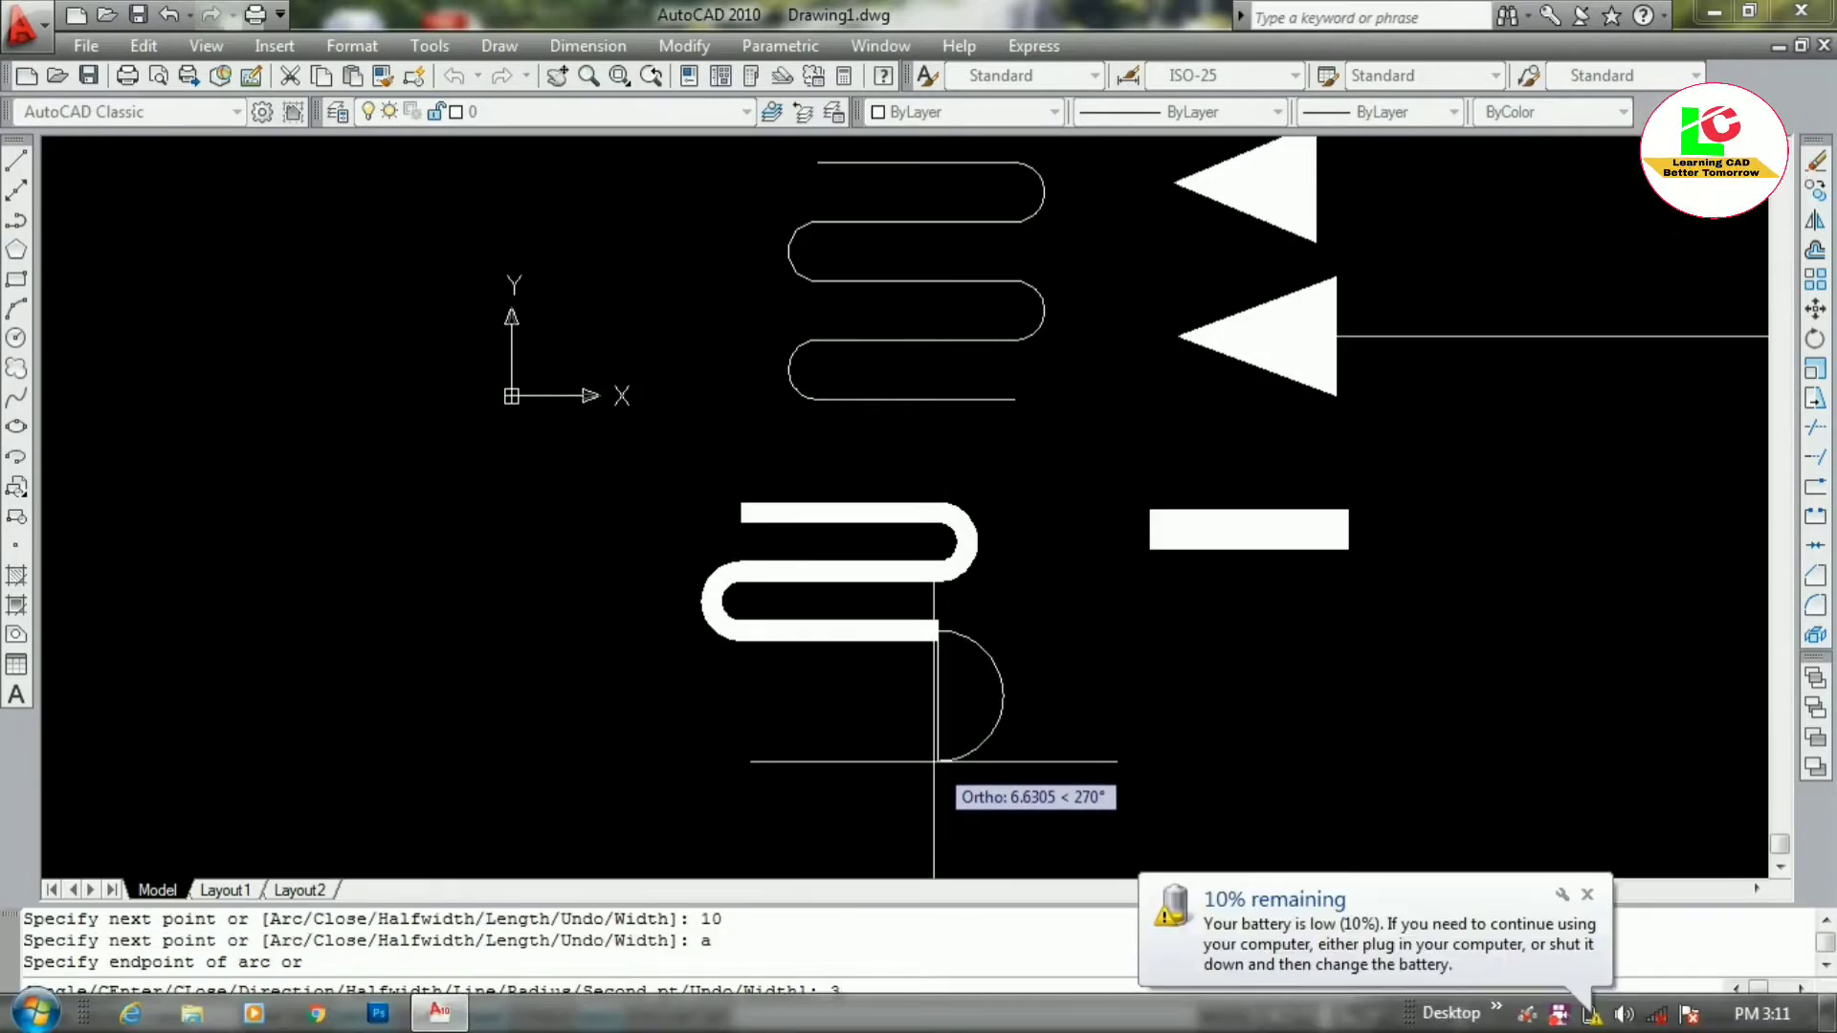
{"action": "key", "text": "Return"}
Add a third serpentine bend: a 10-unit straight segment to the left and an arc ending 3 units straight below it
{"action": "type", "text": "l"}
{"action": "key", "text": "Return"}
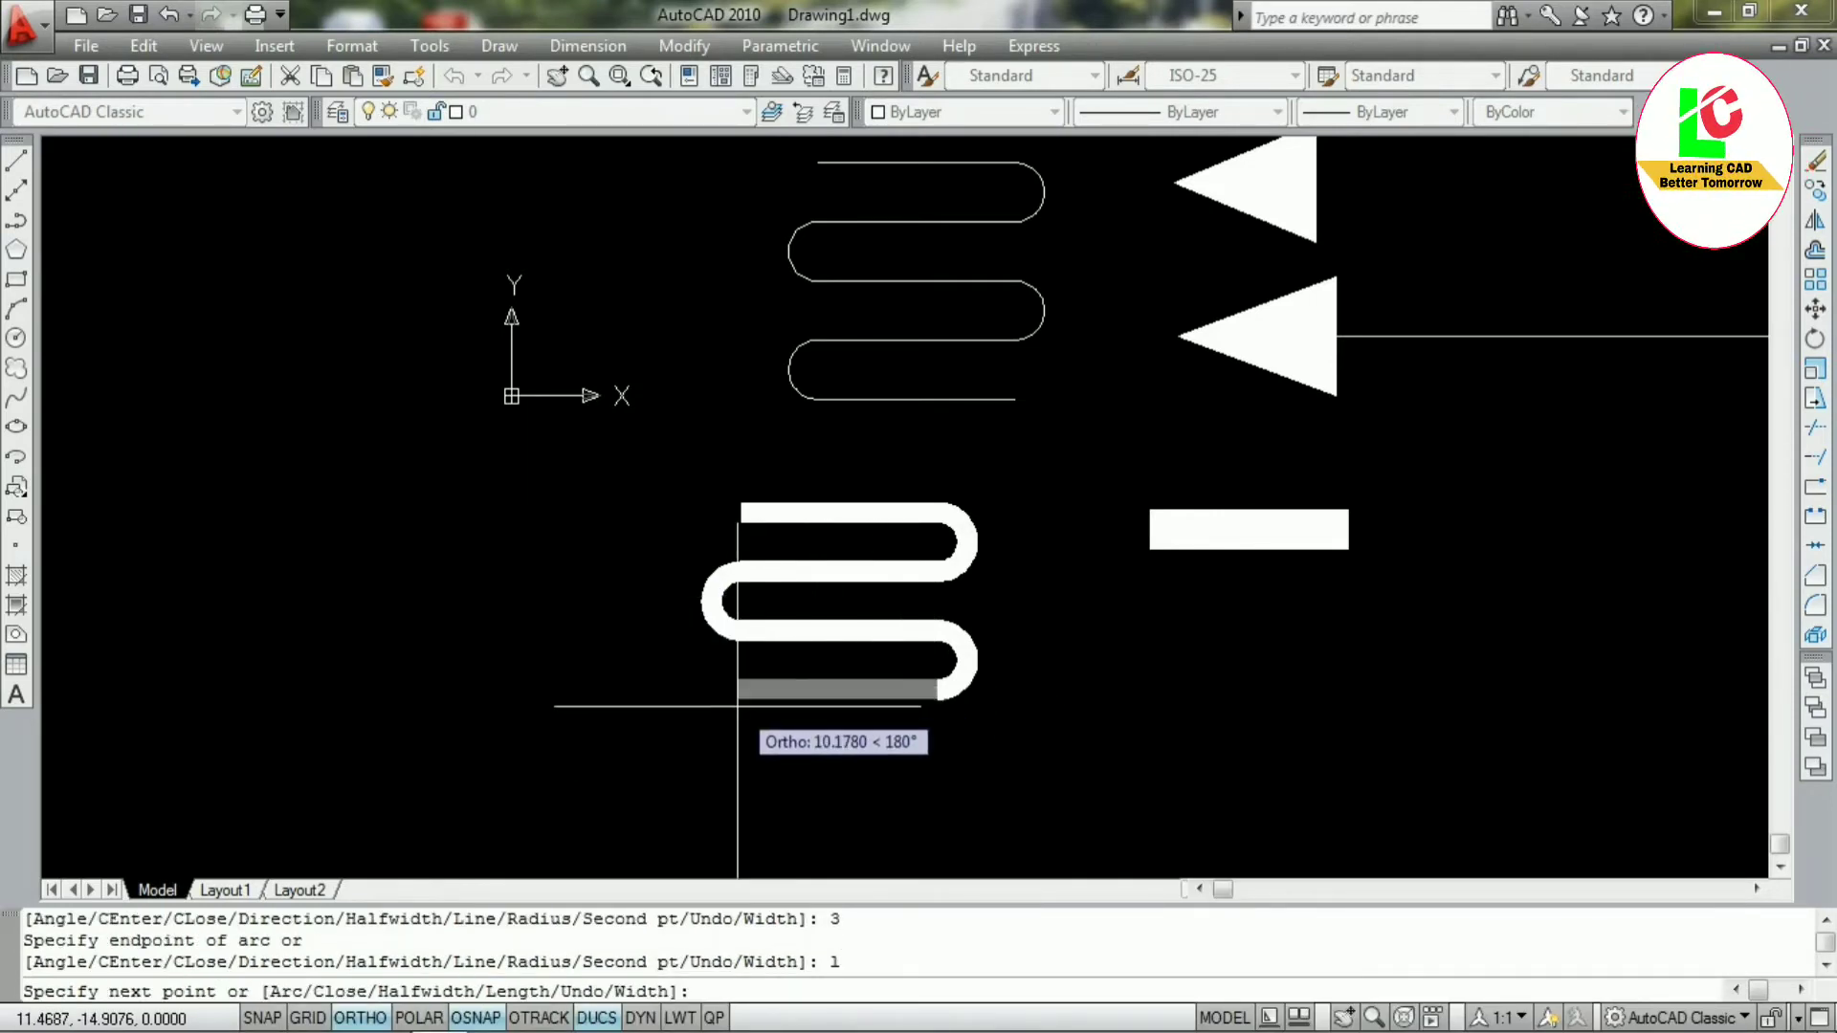
{"action": "type", "text": "10"}
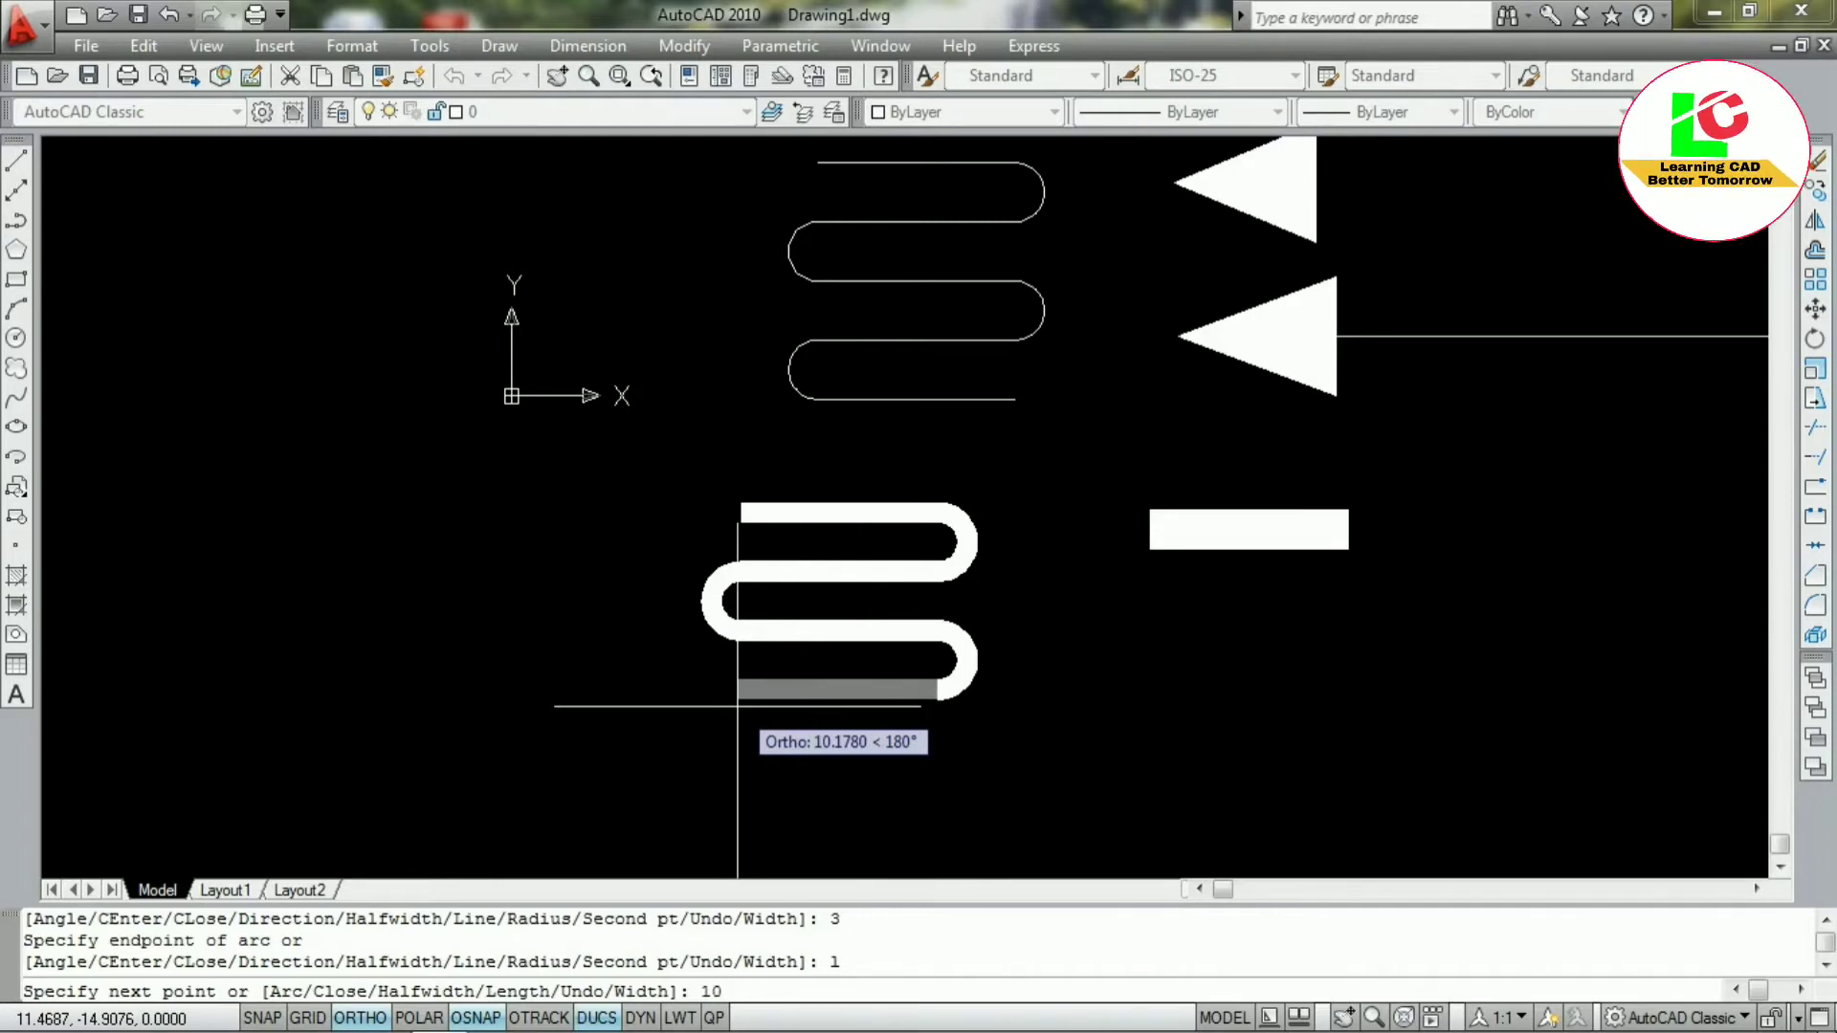
{"action": "key", "text": "Return"}
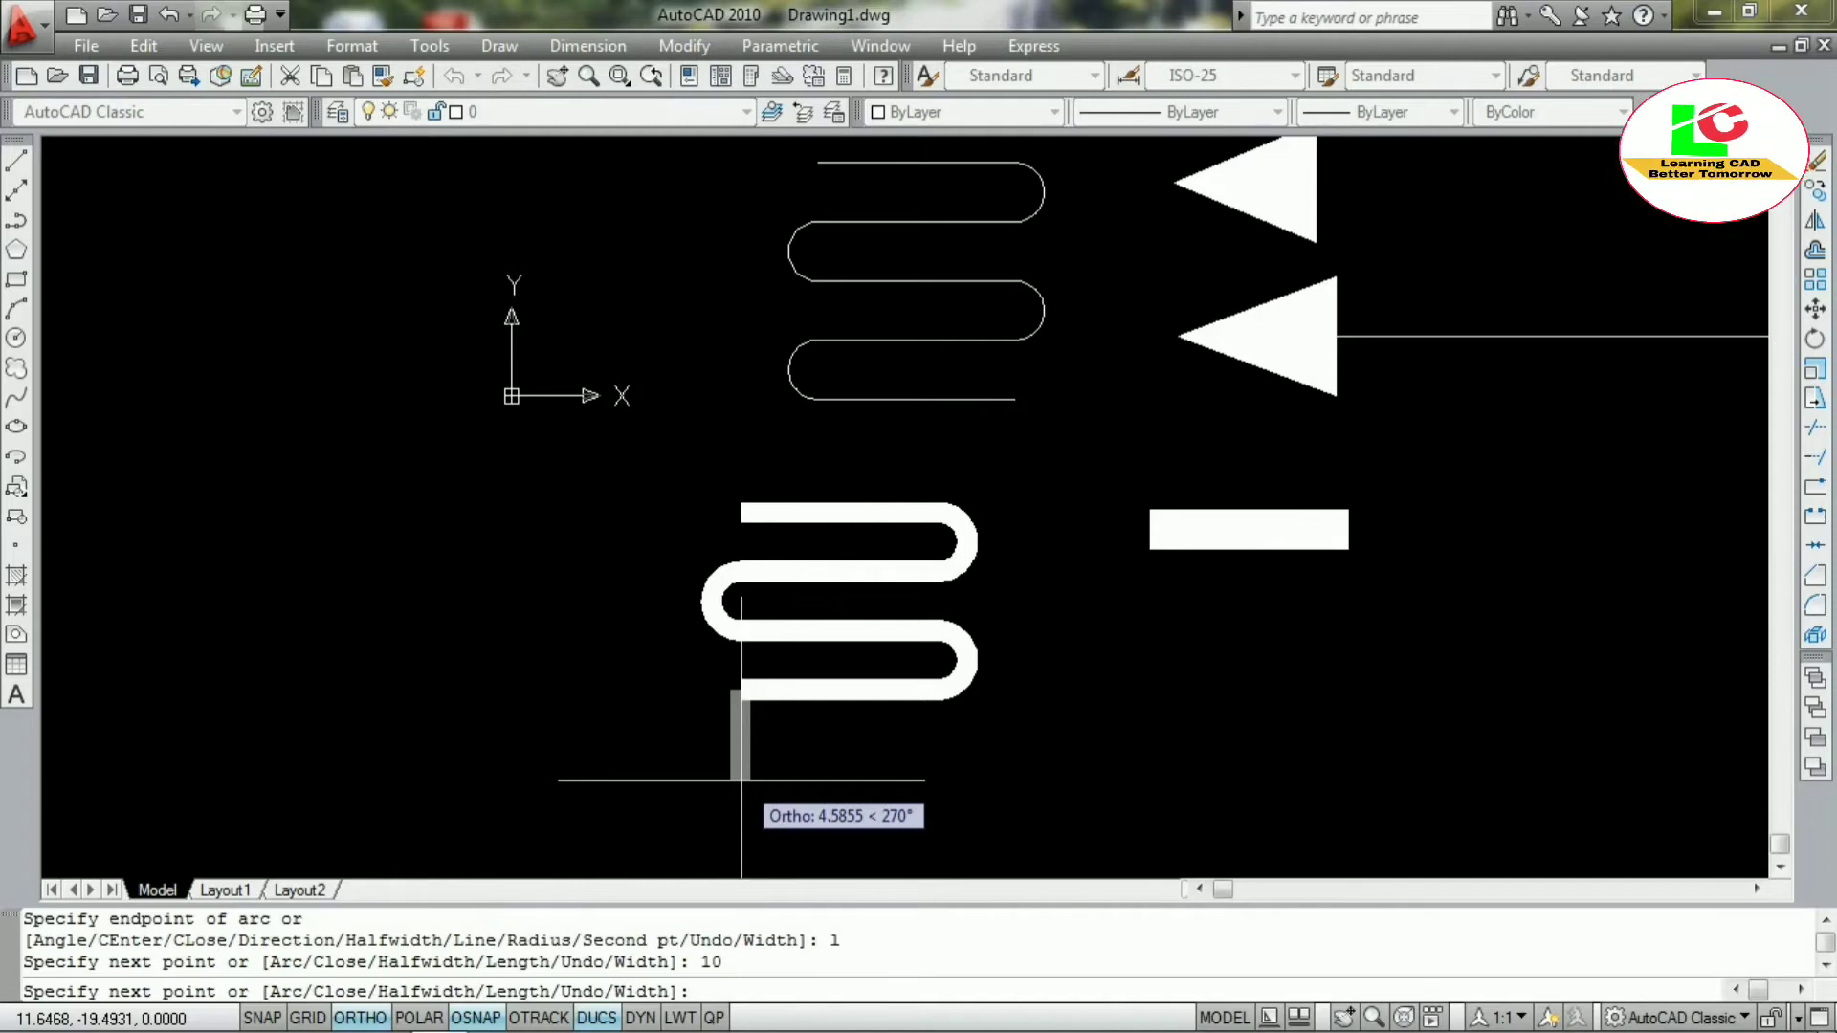
{"action": "type", "text": "a"}
{"action": "key", "text": "Return"}
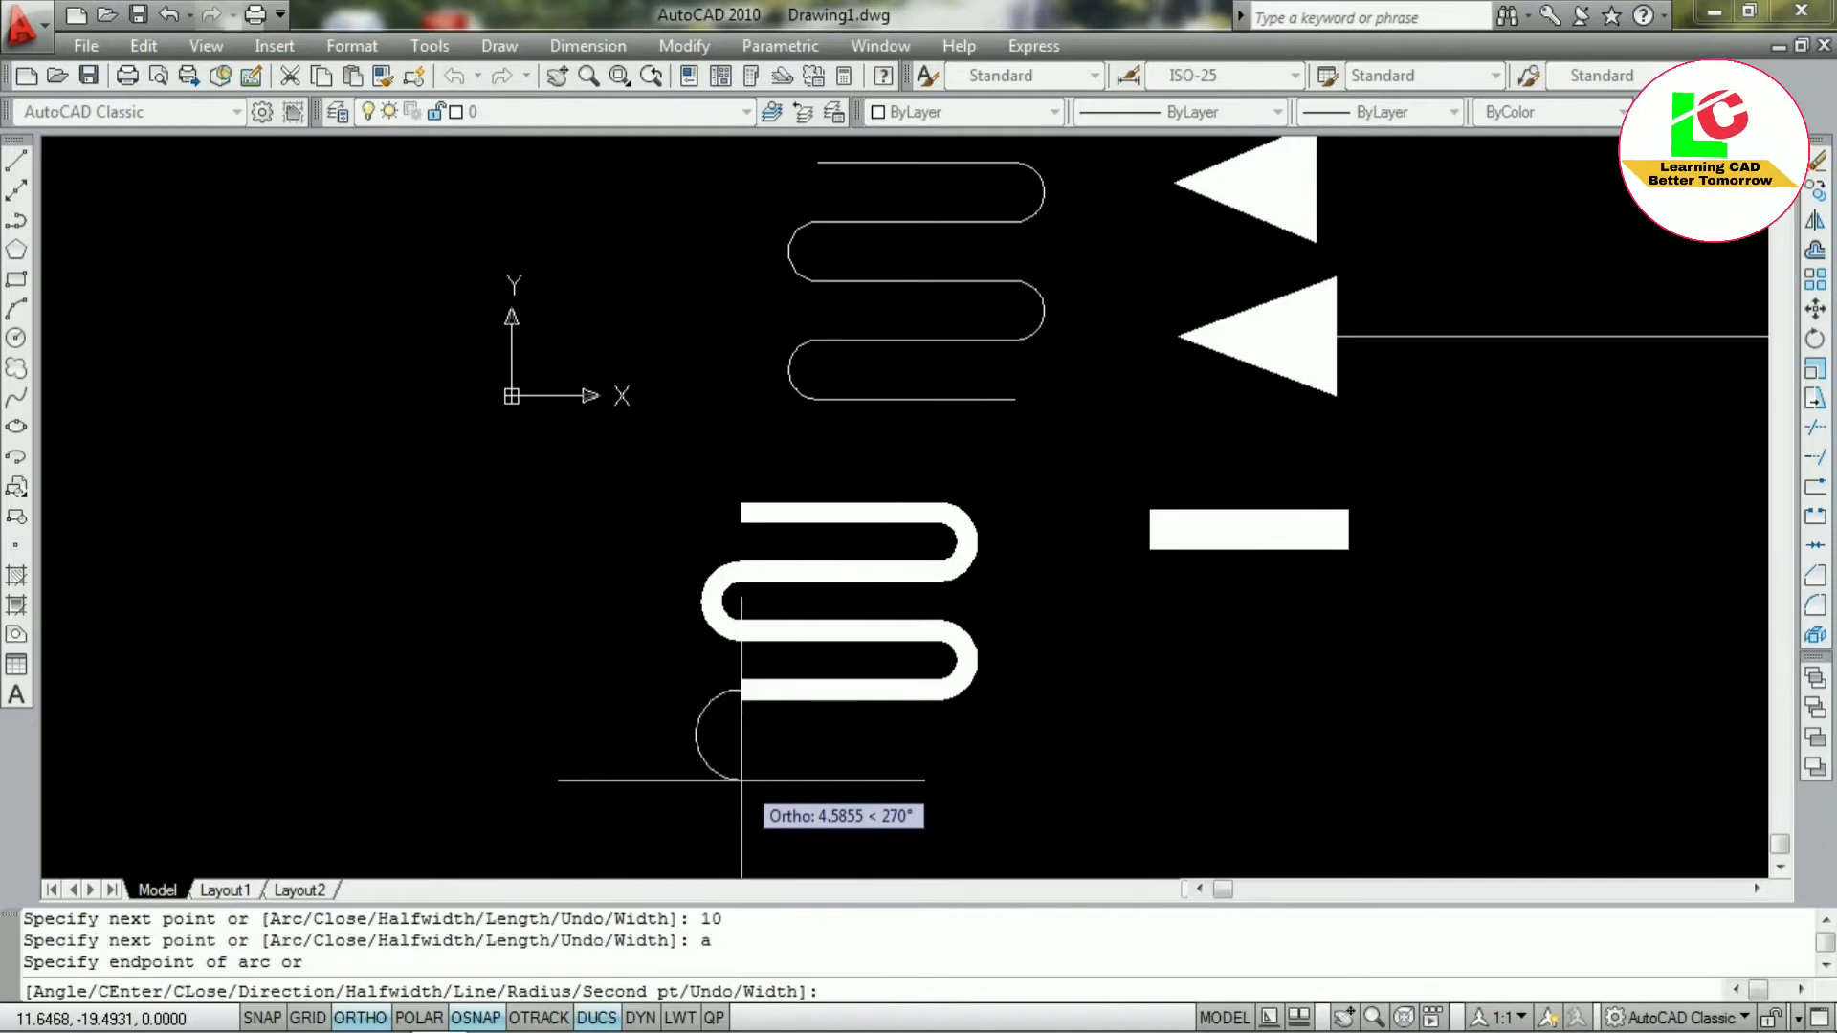
{"action": "type", "text": "3"}
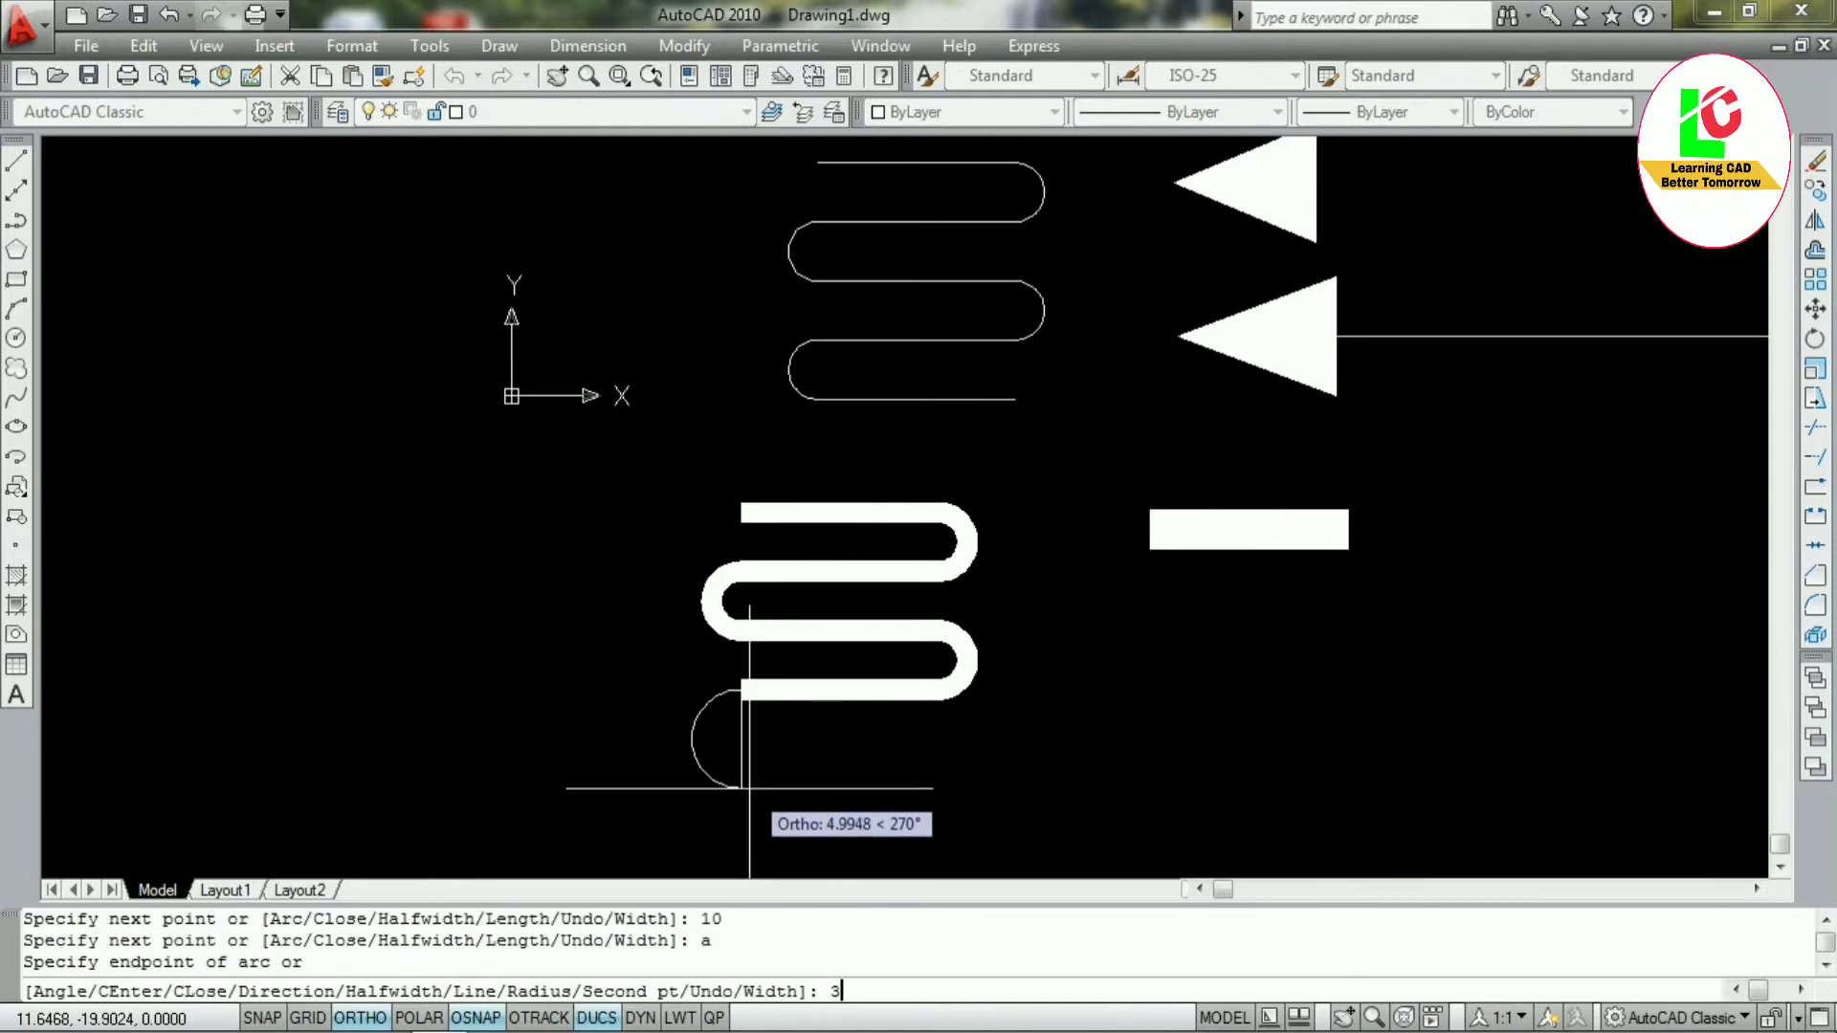
{"action": "key", "text": "Return"}
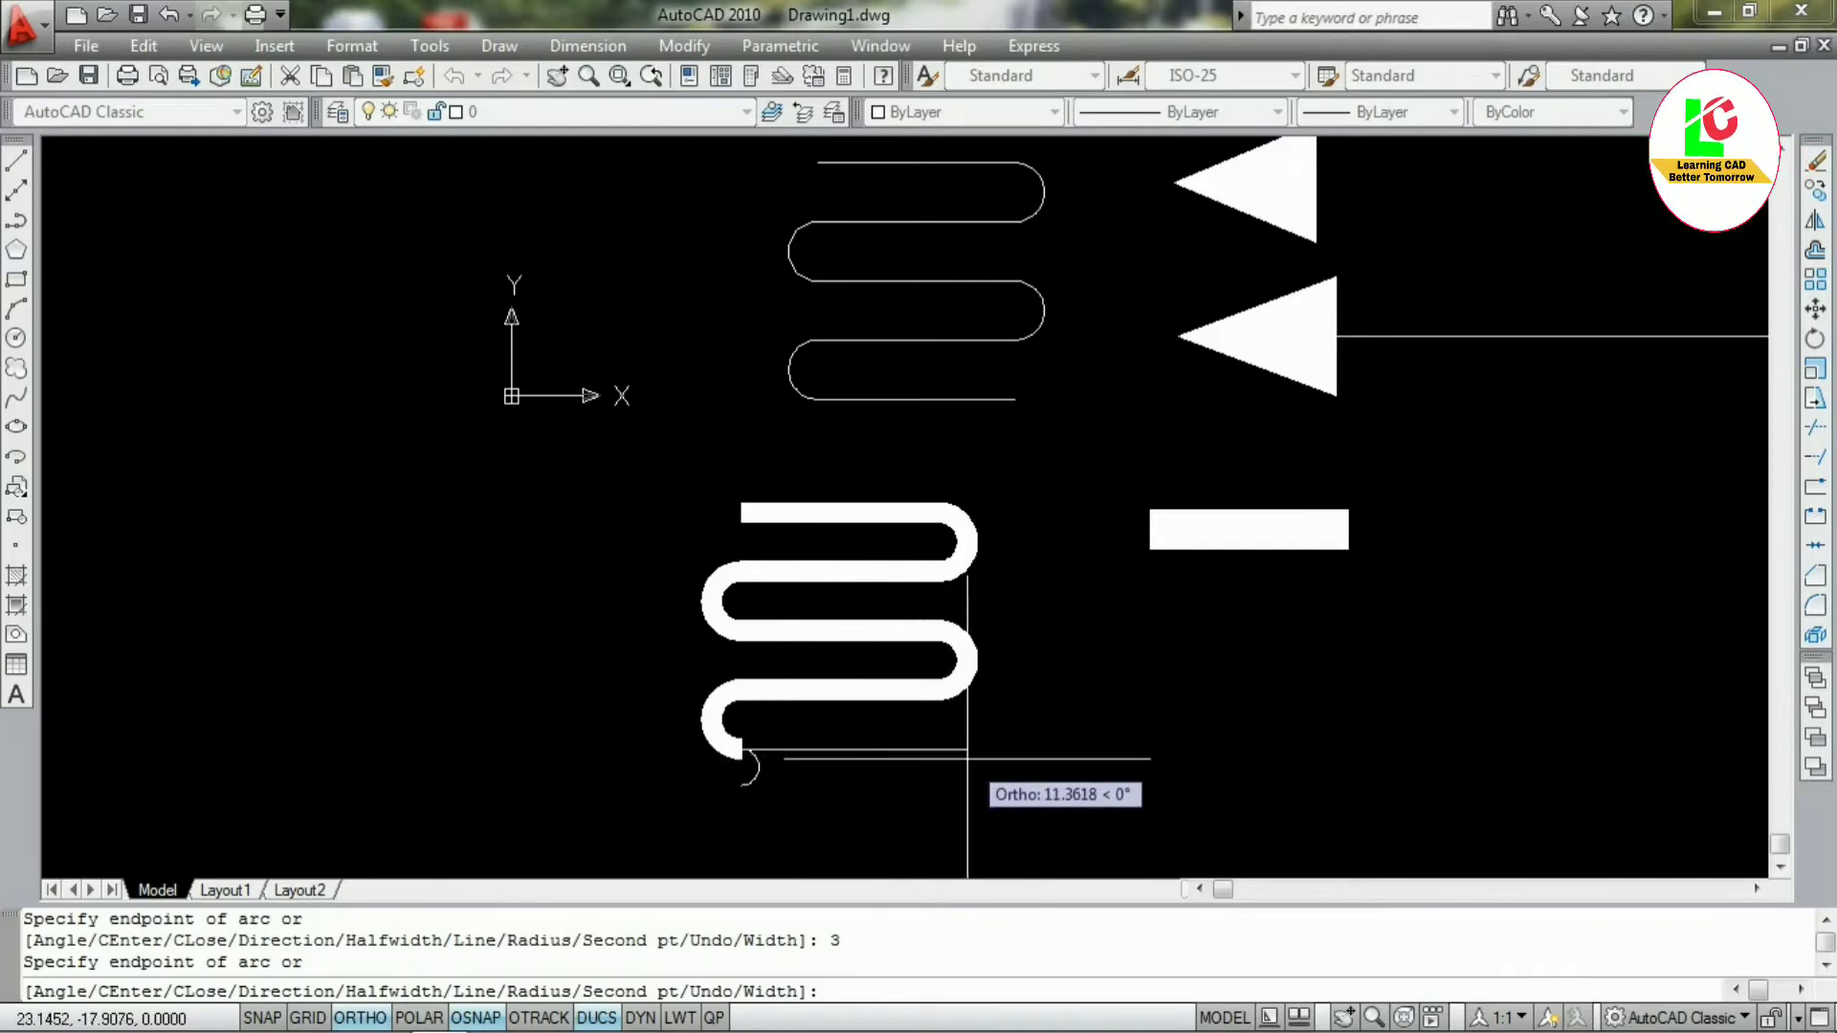
Finish the thick serpentine with a 10-unit straight segment to the right and end the polyline
{"action": "type", "text": "1"}
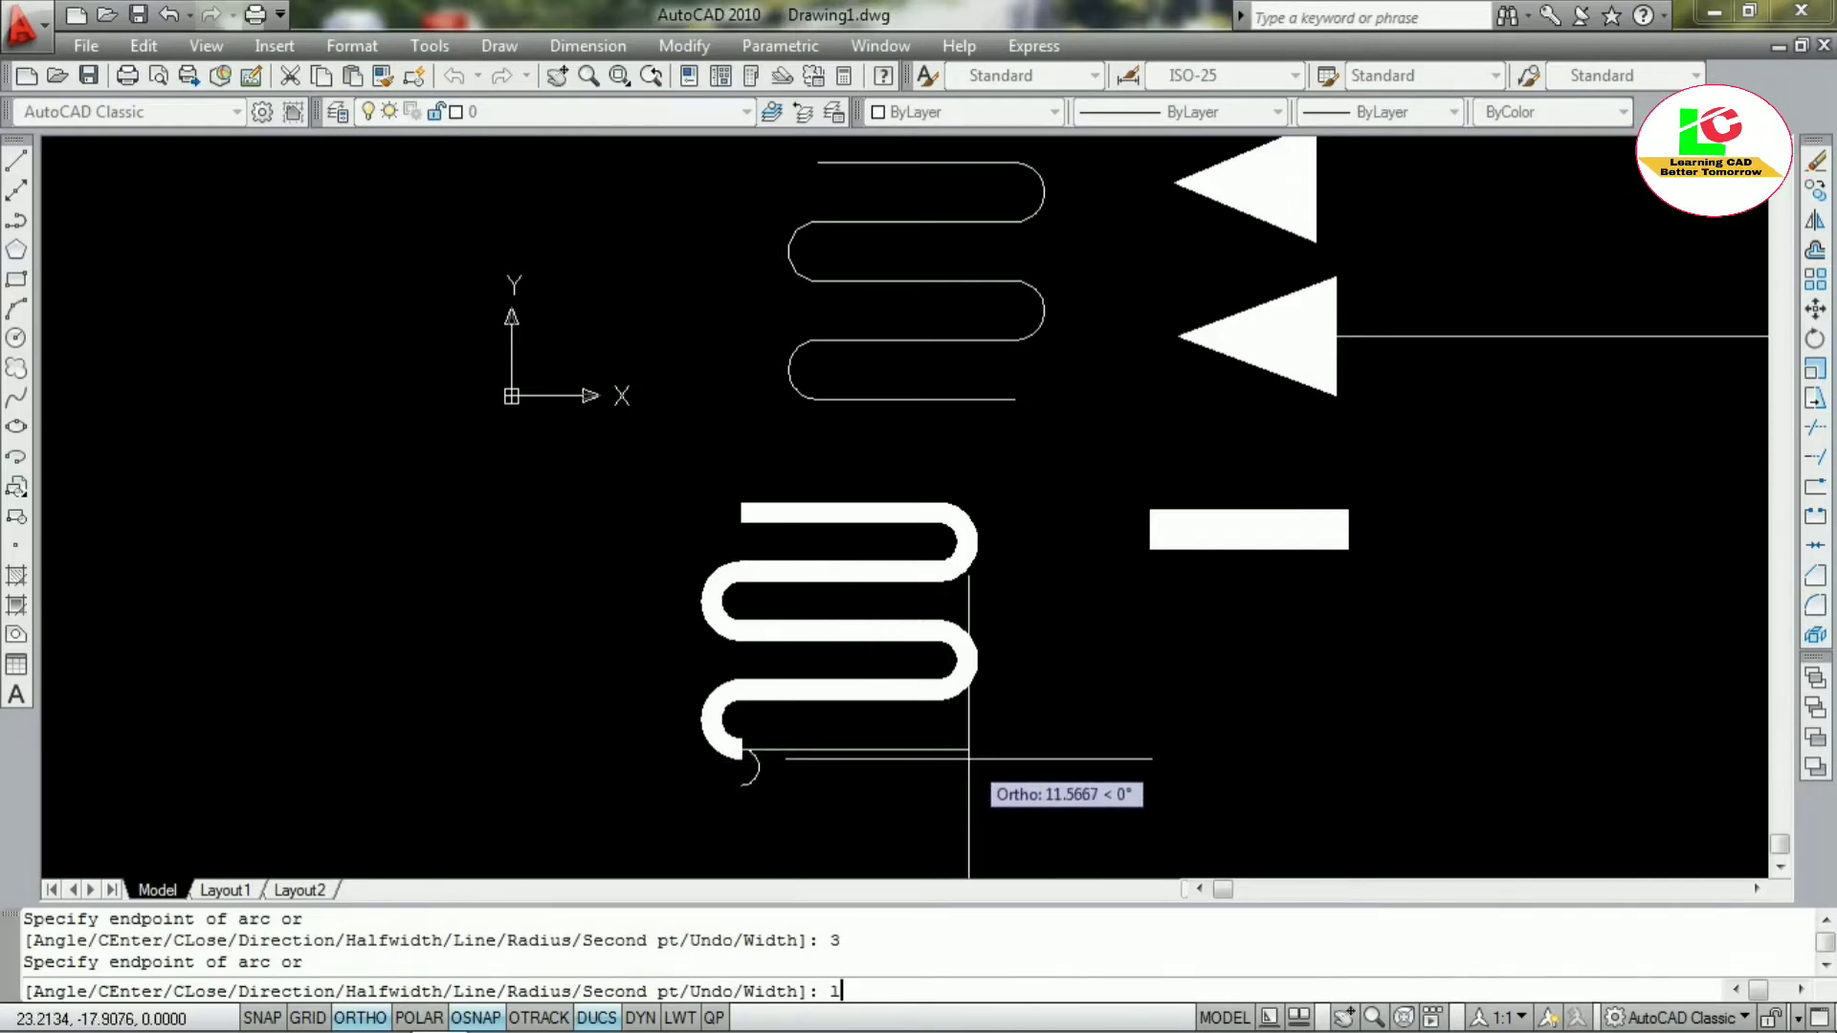
{"action": "key", "text": "Return"}
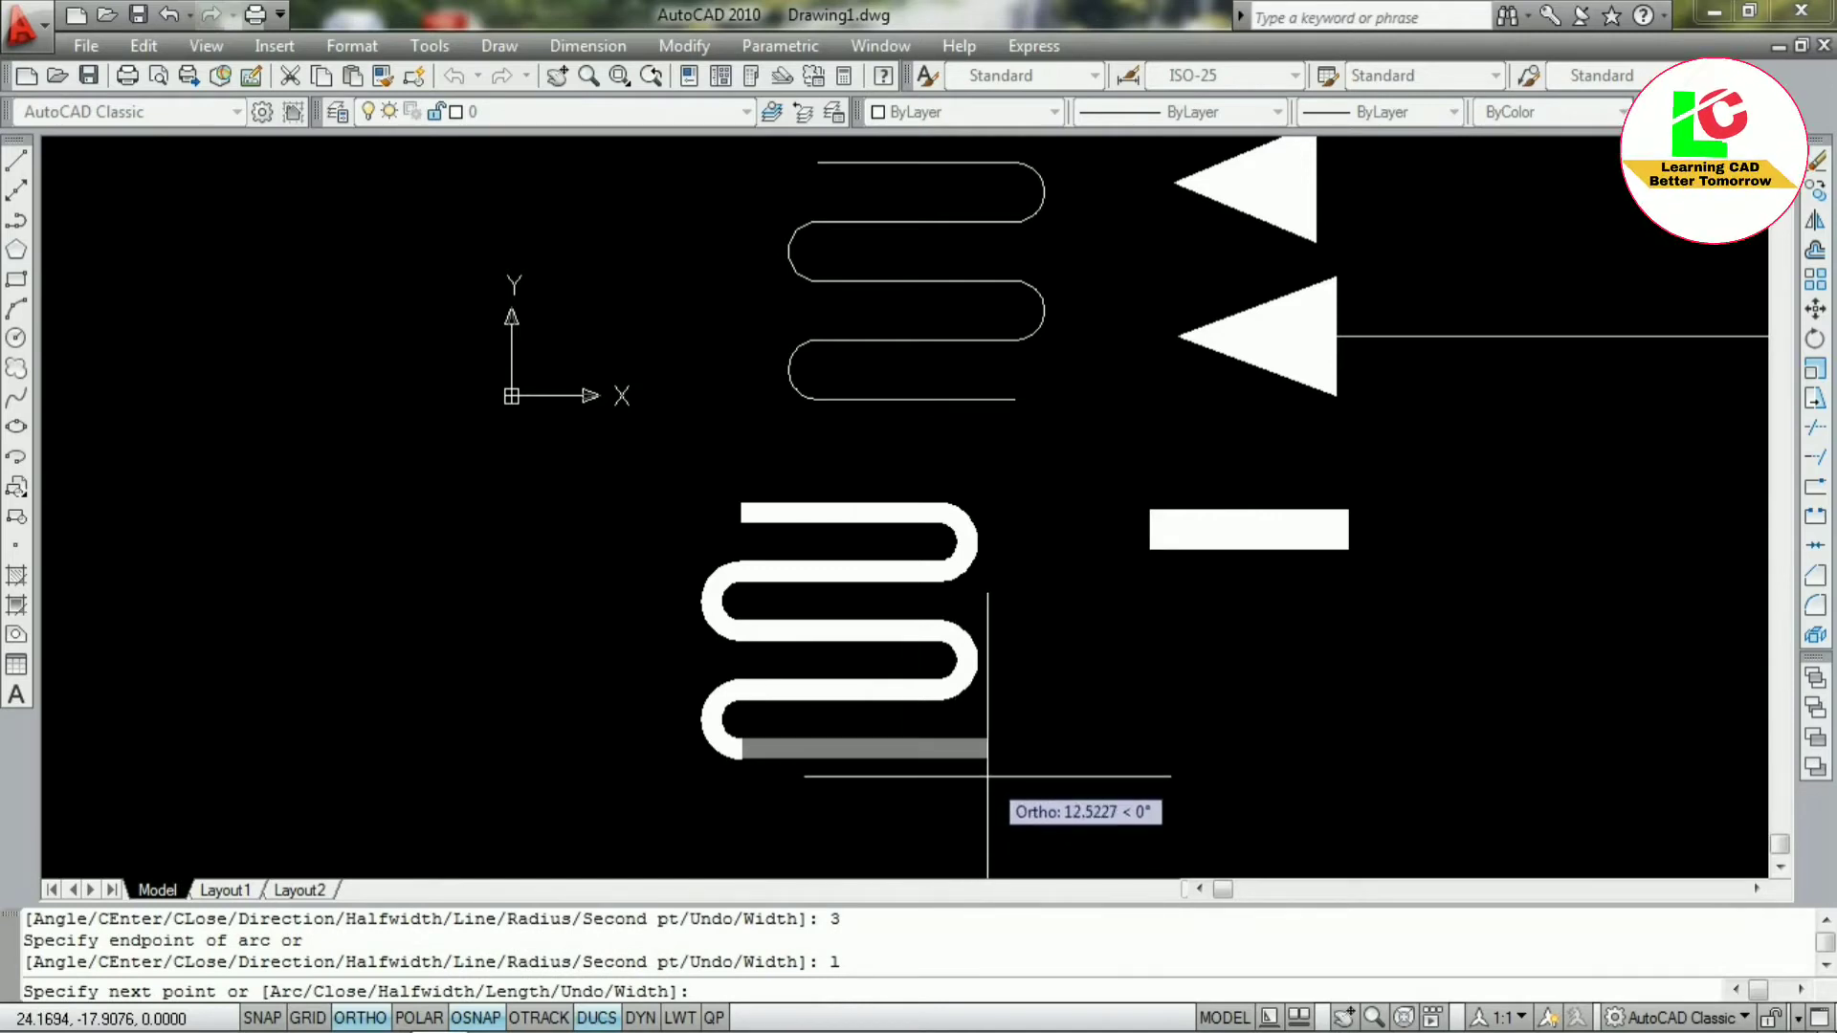
{"action": "type", "text": "10"}
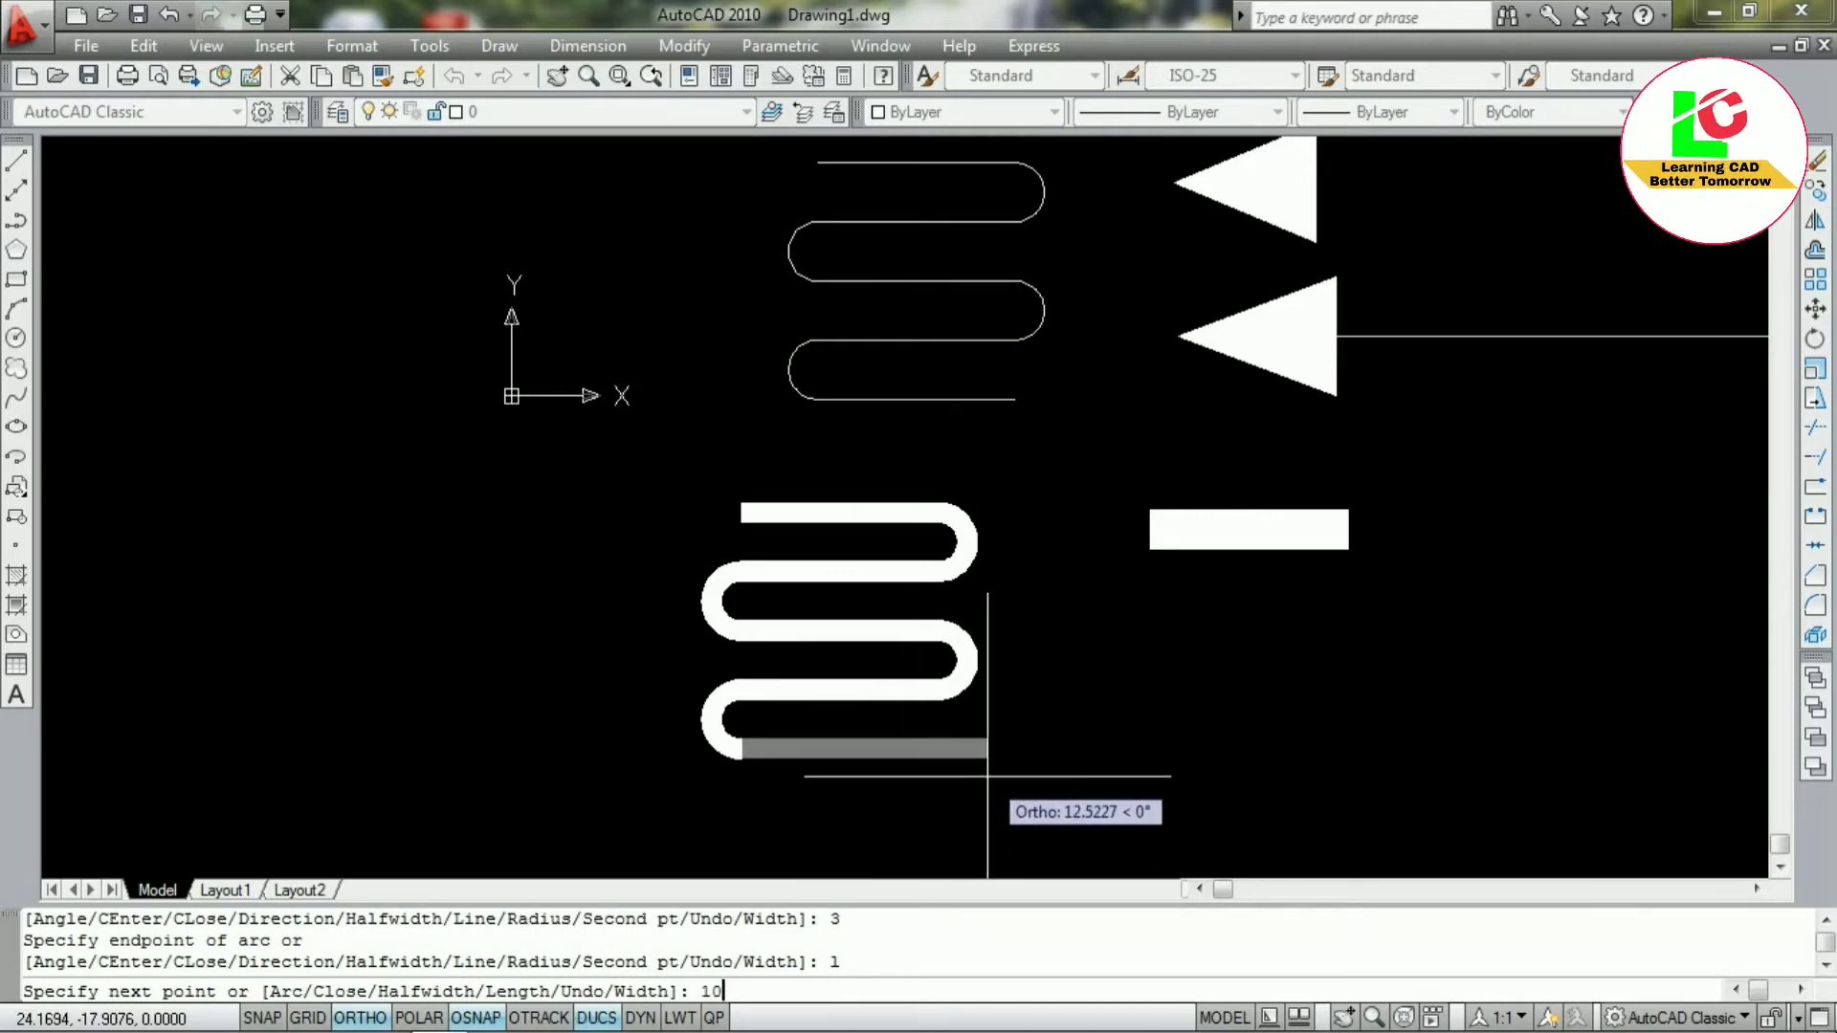
{"action": "key", "text": "Return"}
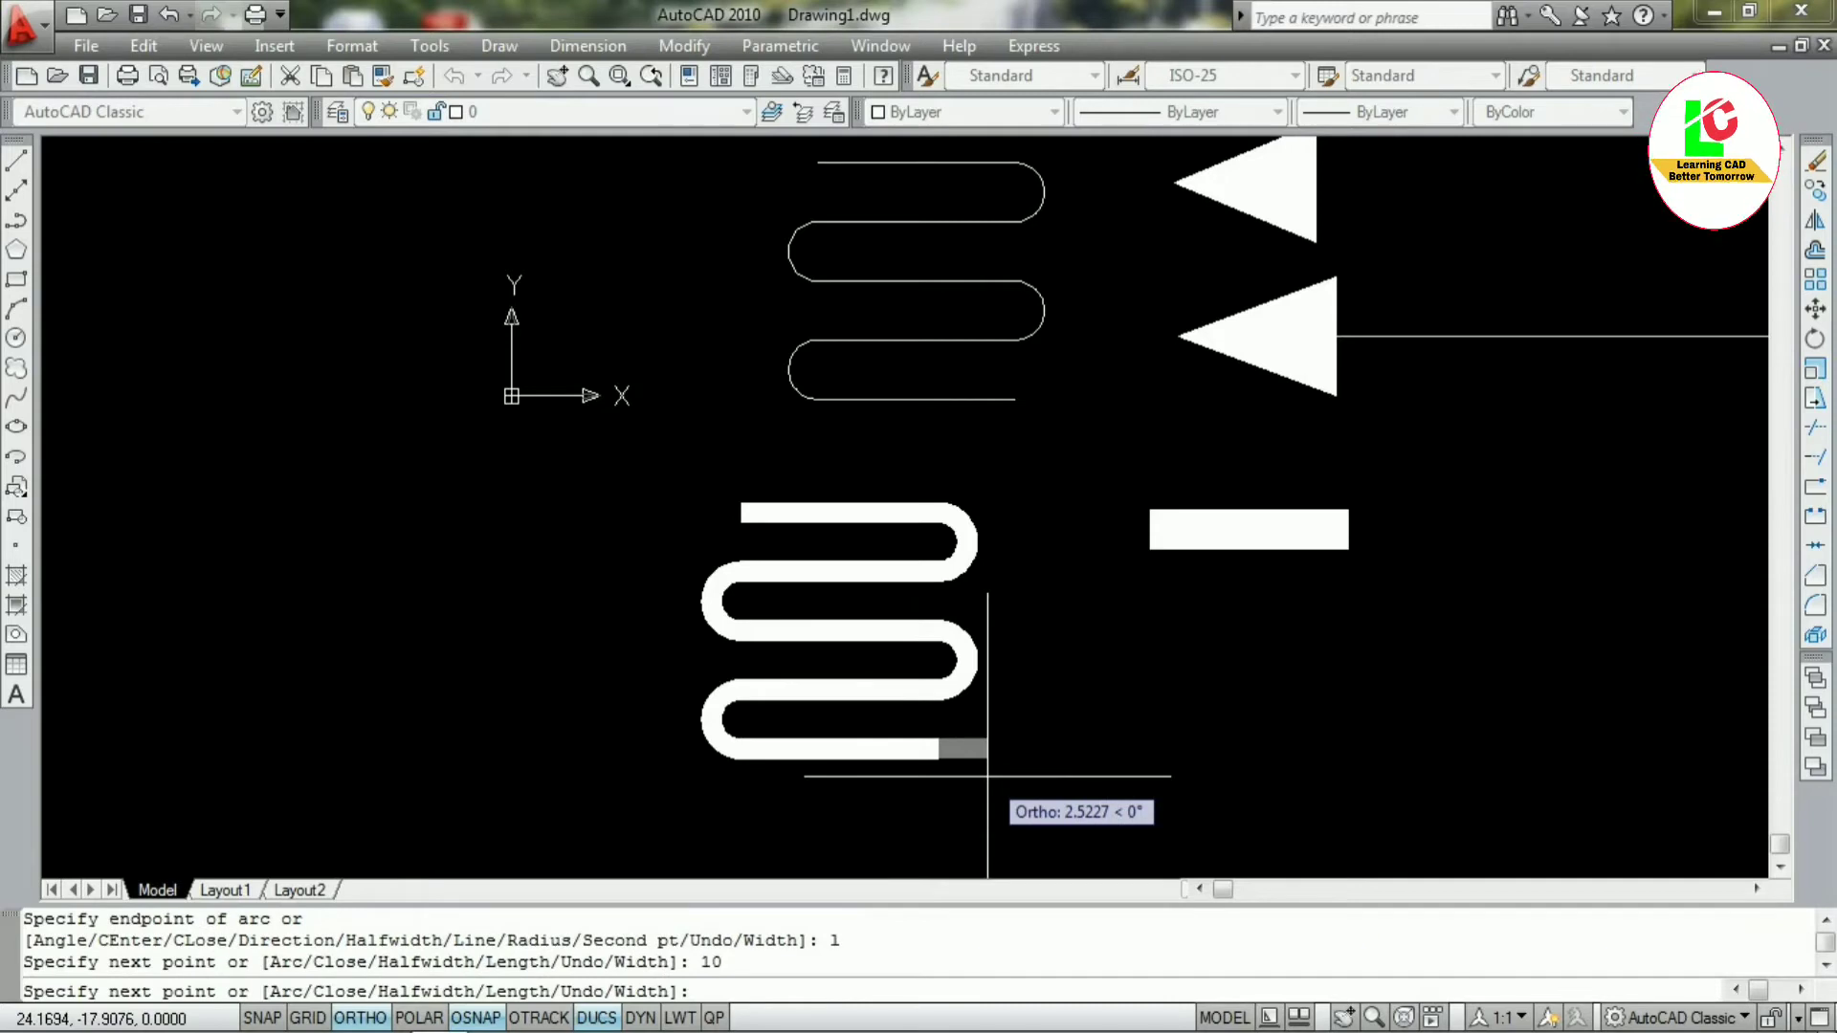
{"action": "key", "text": "Escape"}
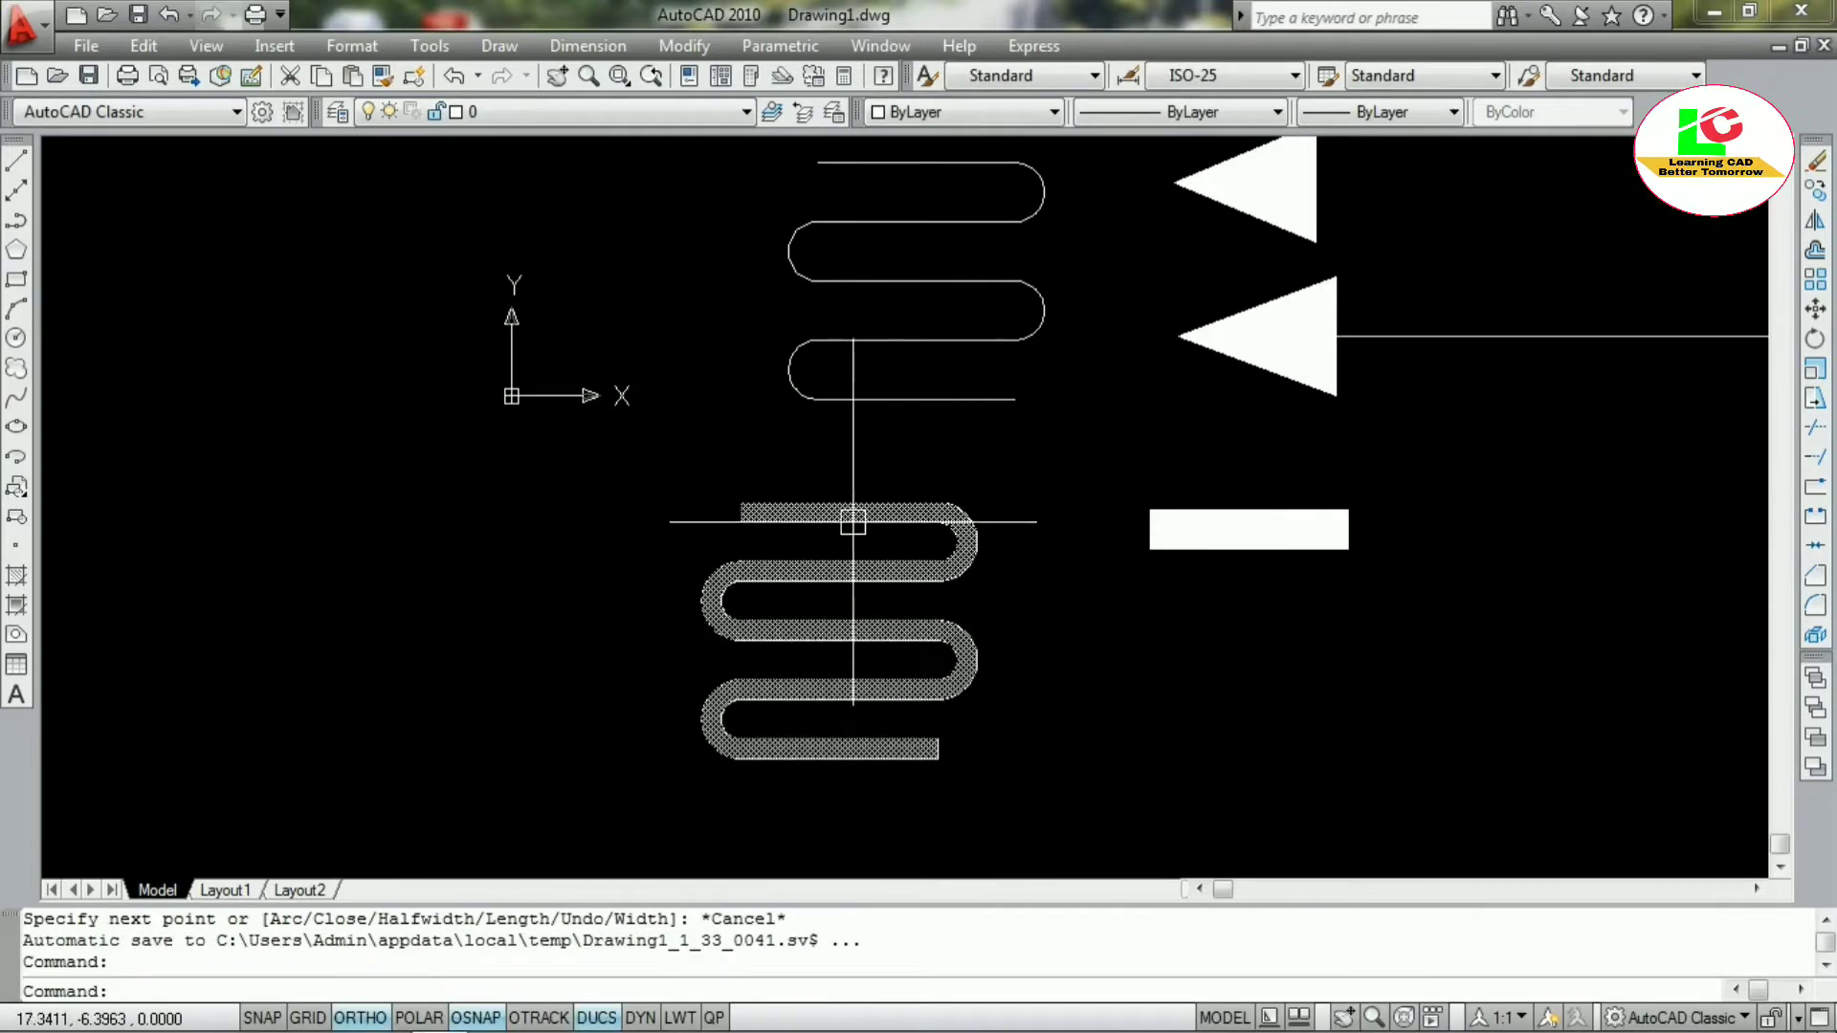
Examine the finished thick serpentine alongside the thin serpentine, the two arrows and the thick bar
{"action": "scroll", "coordinate": [852, 521], "scroll_direction": "down", "scroll_amount": 3}
{"action": "scroll", "coordinate": [1206, 440], "scroll_direction": "up", "scroll_amount": 3}
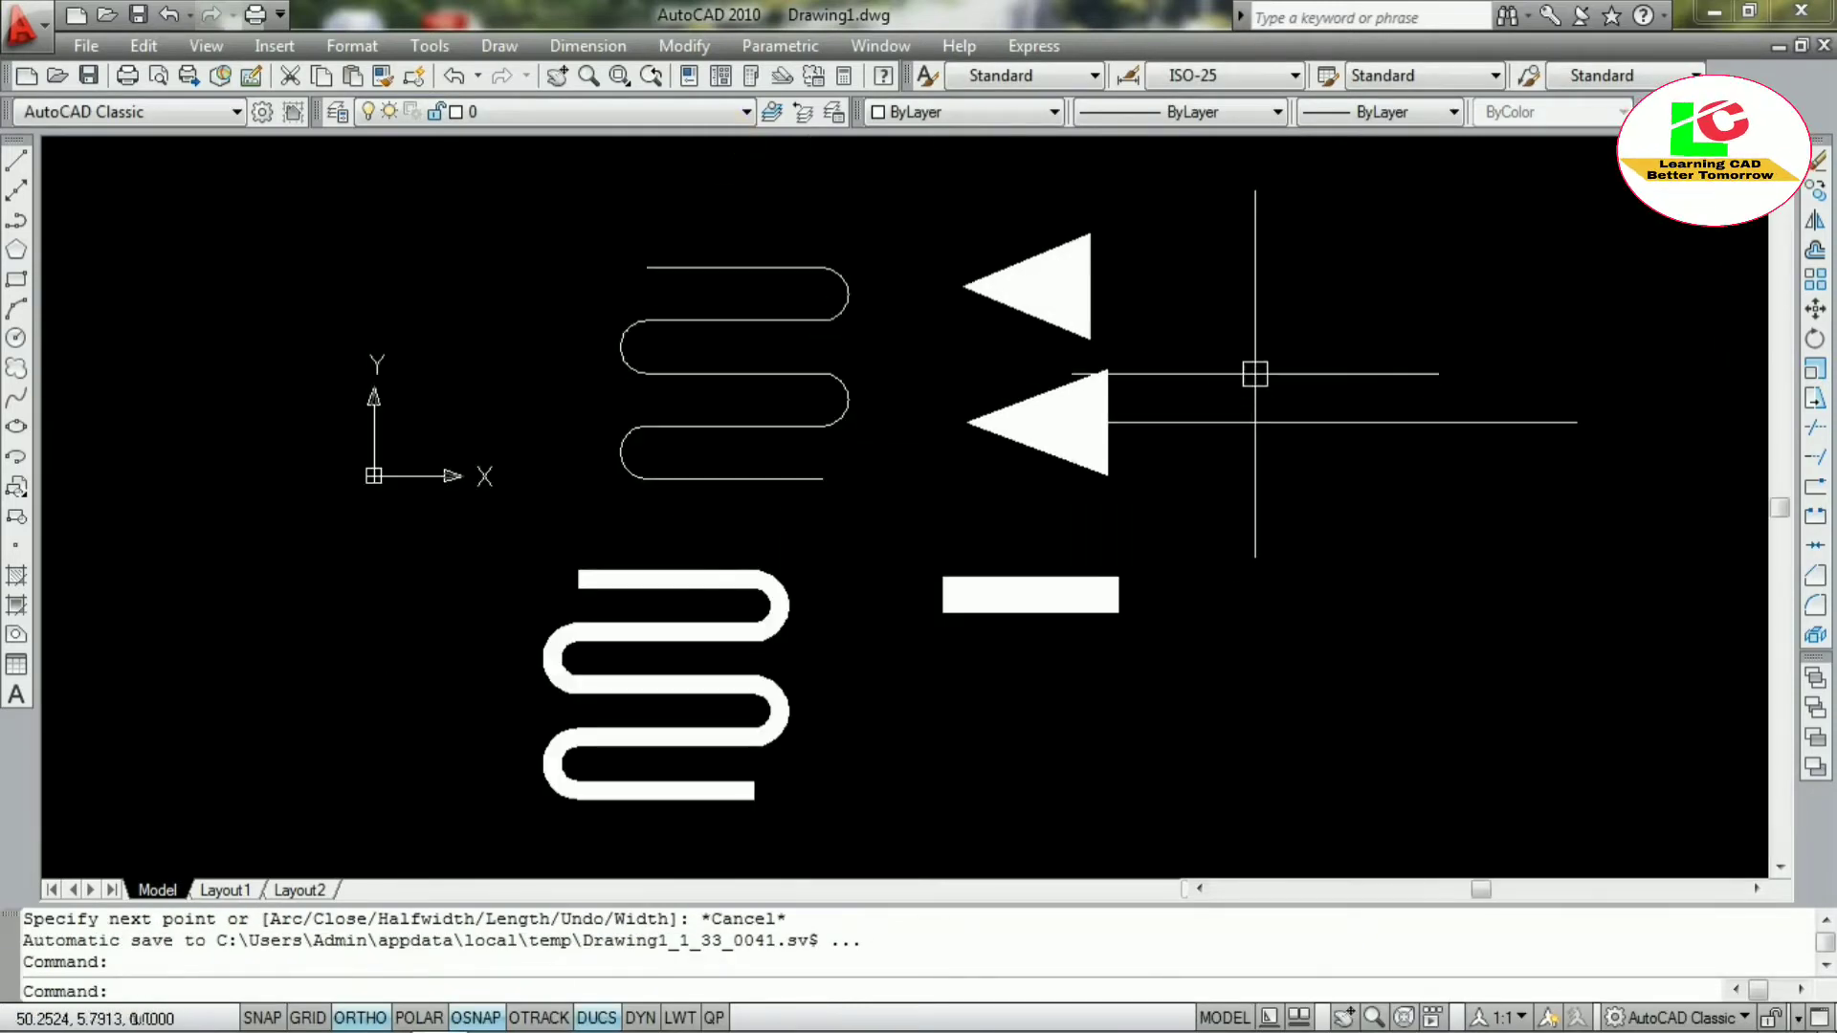
{"action": "scroll", "coordinate": [1058, 451], "scroll_direction": "down", "scroll_amount": 4}
{"action": "scroll", "coordinate": [1091, 468], "scroll_direction": "up", "scroll_amount": 4}
{"action": "scroll", "coordinate": [994, 481], "scroll_direction": "down", "scroll_amount": 2}
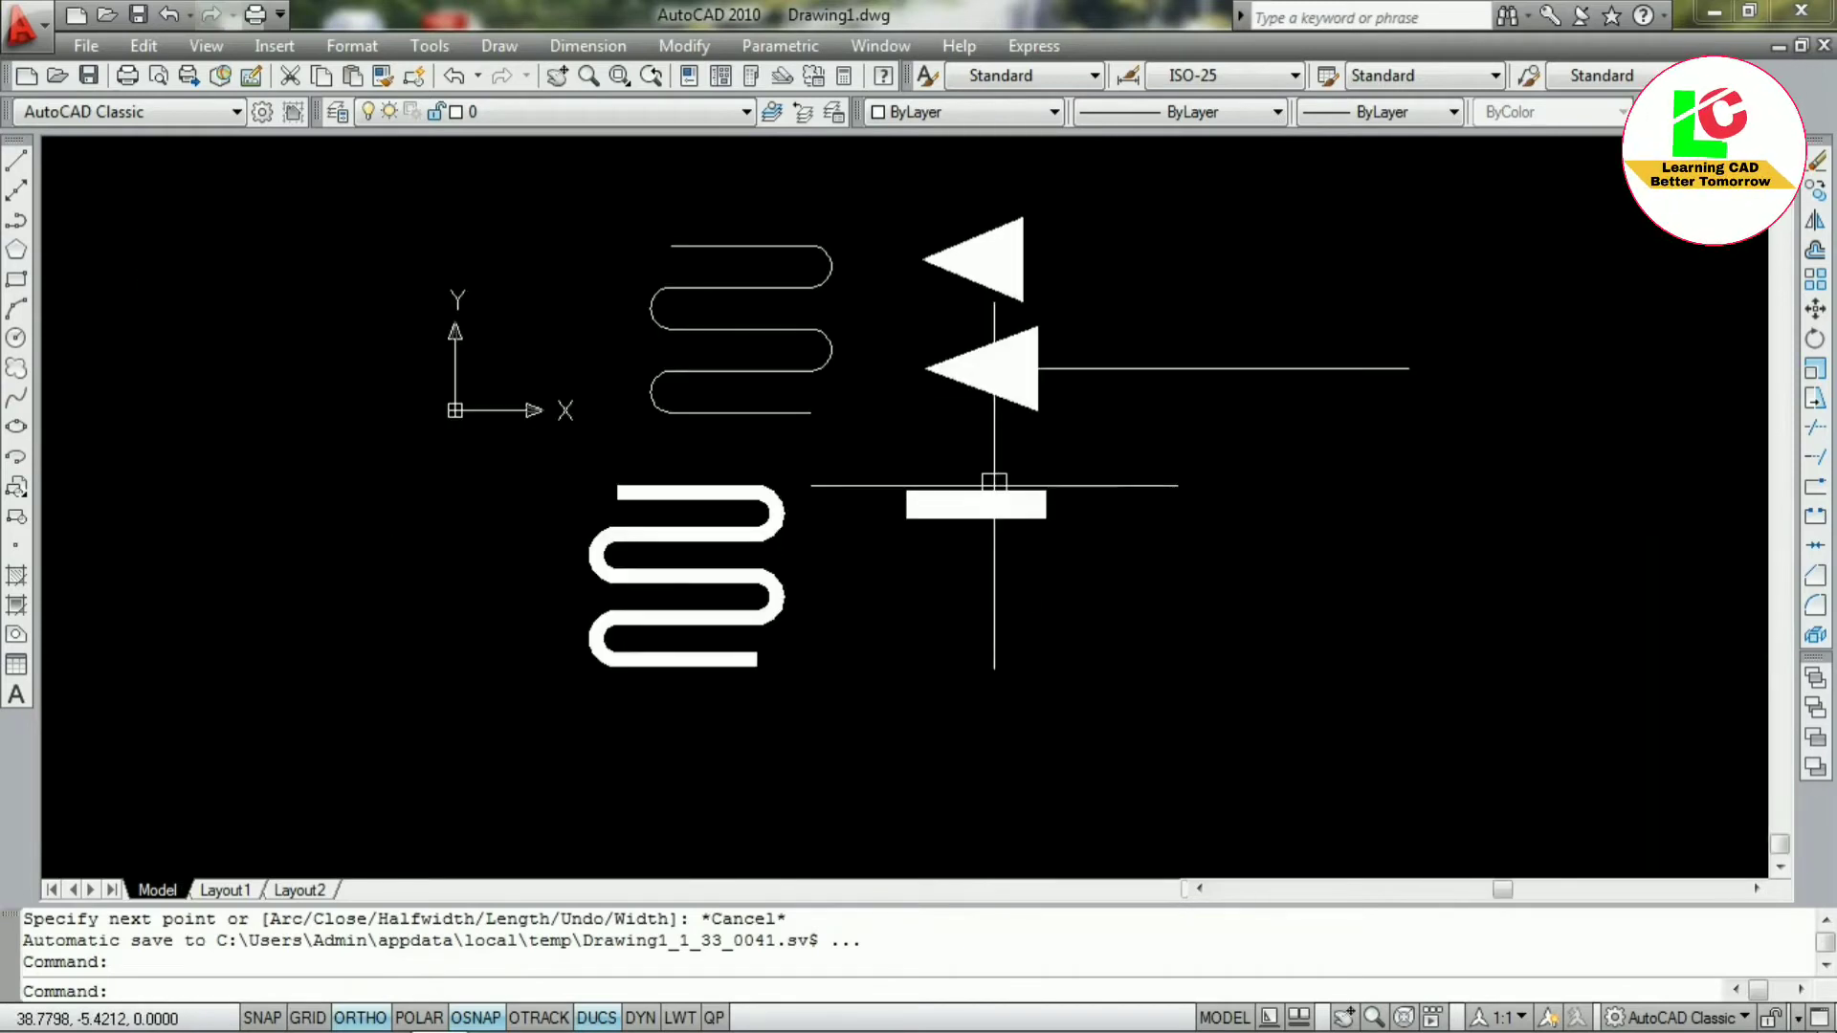
{"action": "scroll", "coordinate": [994, 481], "scroll_direction": "up", "scroll_amount": 3}
{"action": "scroll", "coordinate": [989, 455], "scroll_direction": "down", "scroll_amount": 4}
{"action": "scroll", "coordinate": [978, 494], "scroll_direction": "up", "scroll_amount": 3}
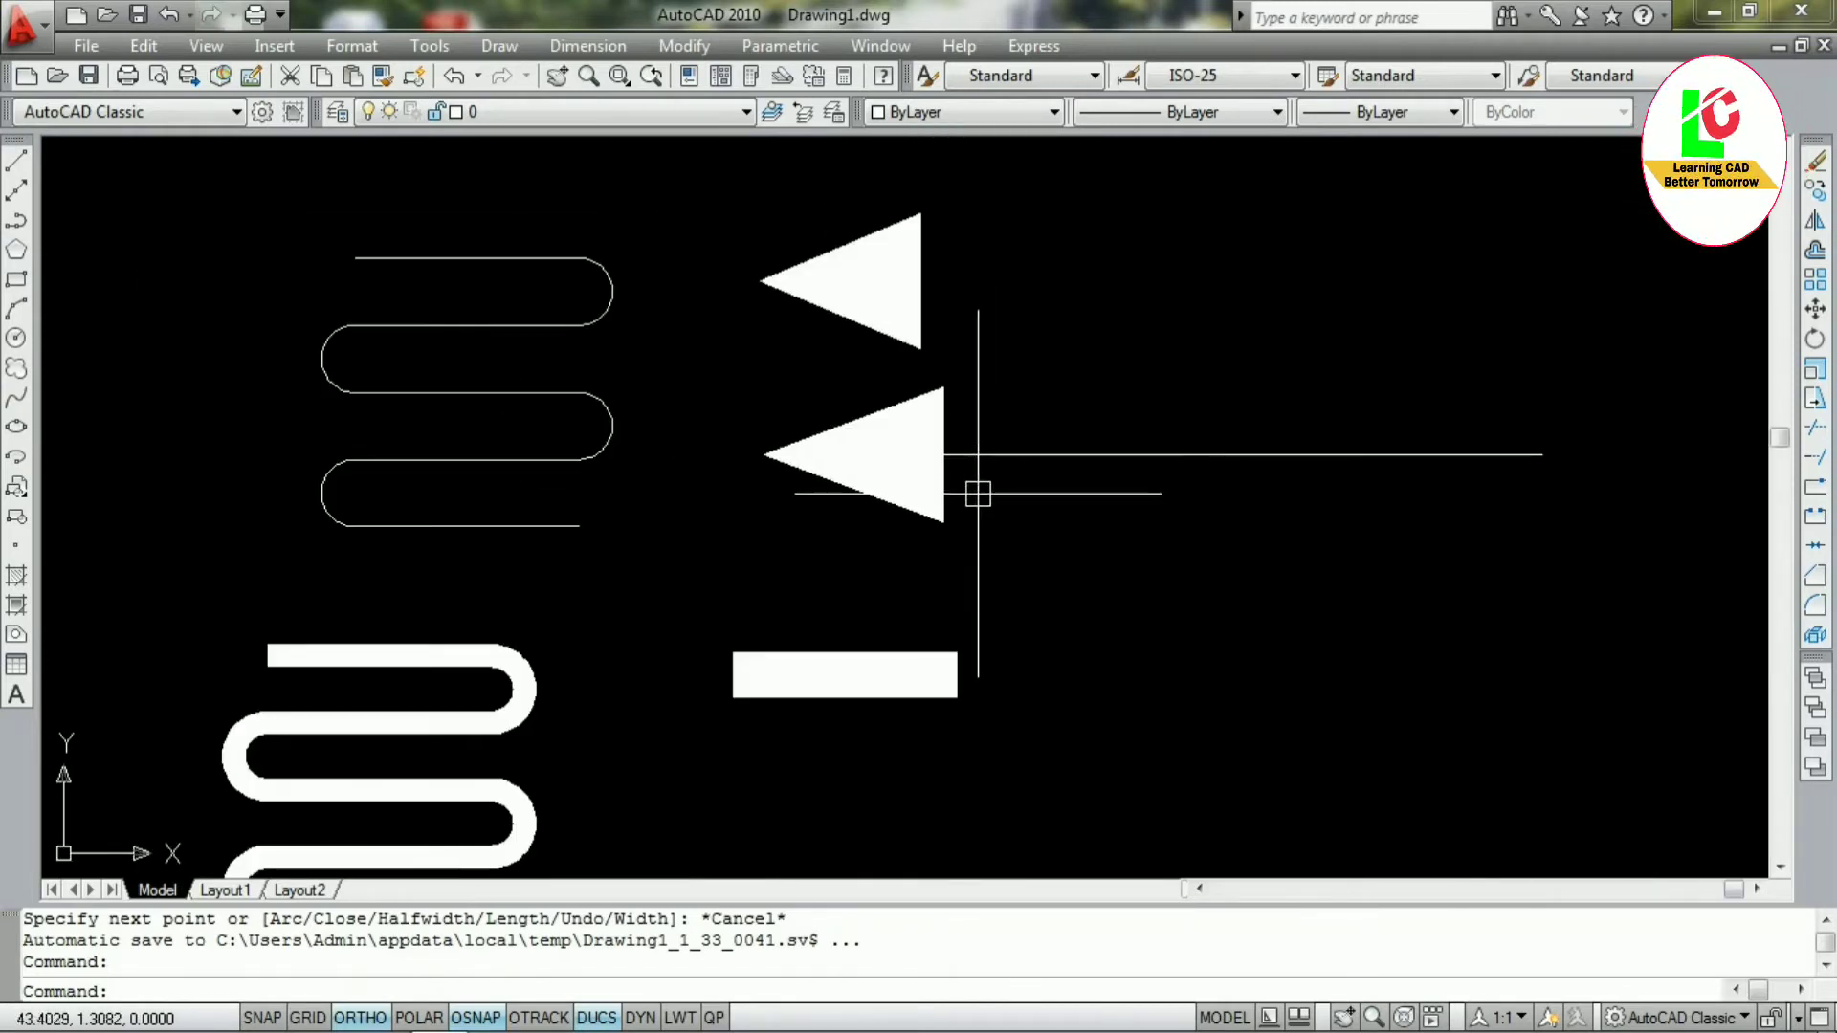
{"action": "scroll", "coordinate": [977, 493], "scroll_direction": "down", "scroll_amount": 3}
{"action": "scroll", "coordinate": [910, 440], "scroll_direction": "up", "scroll_amount": 2}
Start a new polyline below the thick bar, near its left end
{"action": "key", "text": "Escape"}
{"action": "key", "text": "Escape"}
{"action": "key", "text": "Escape"}
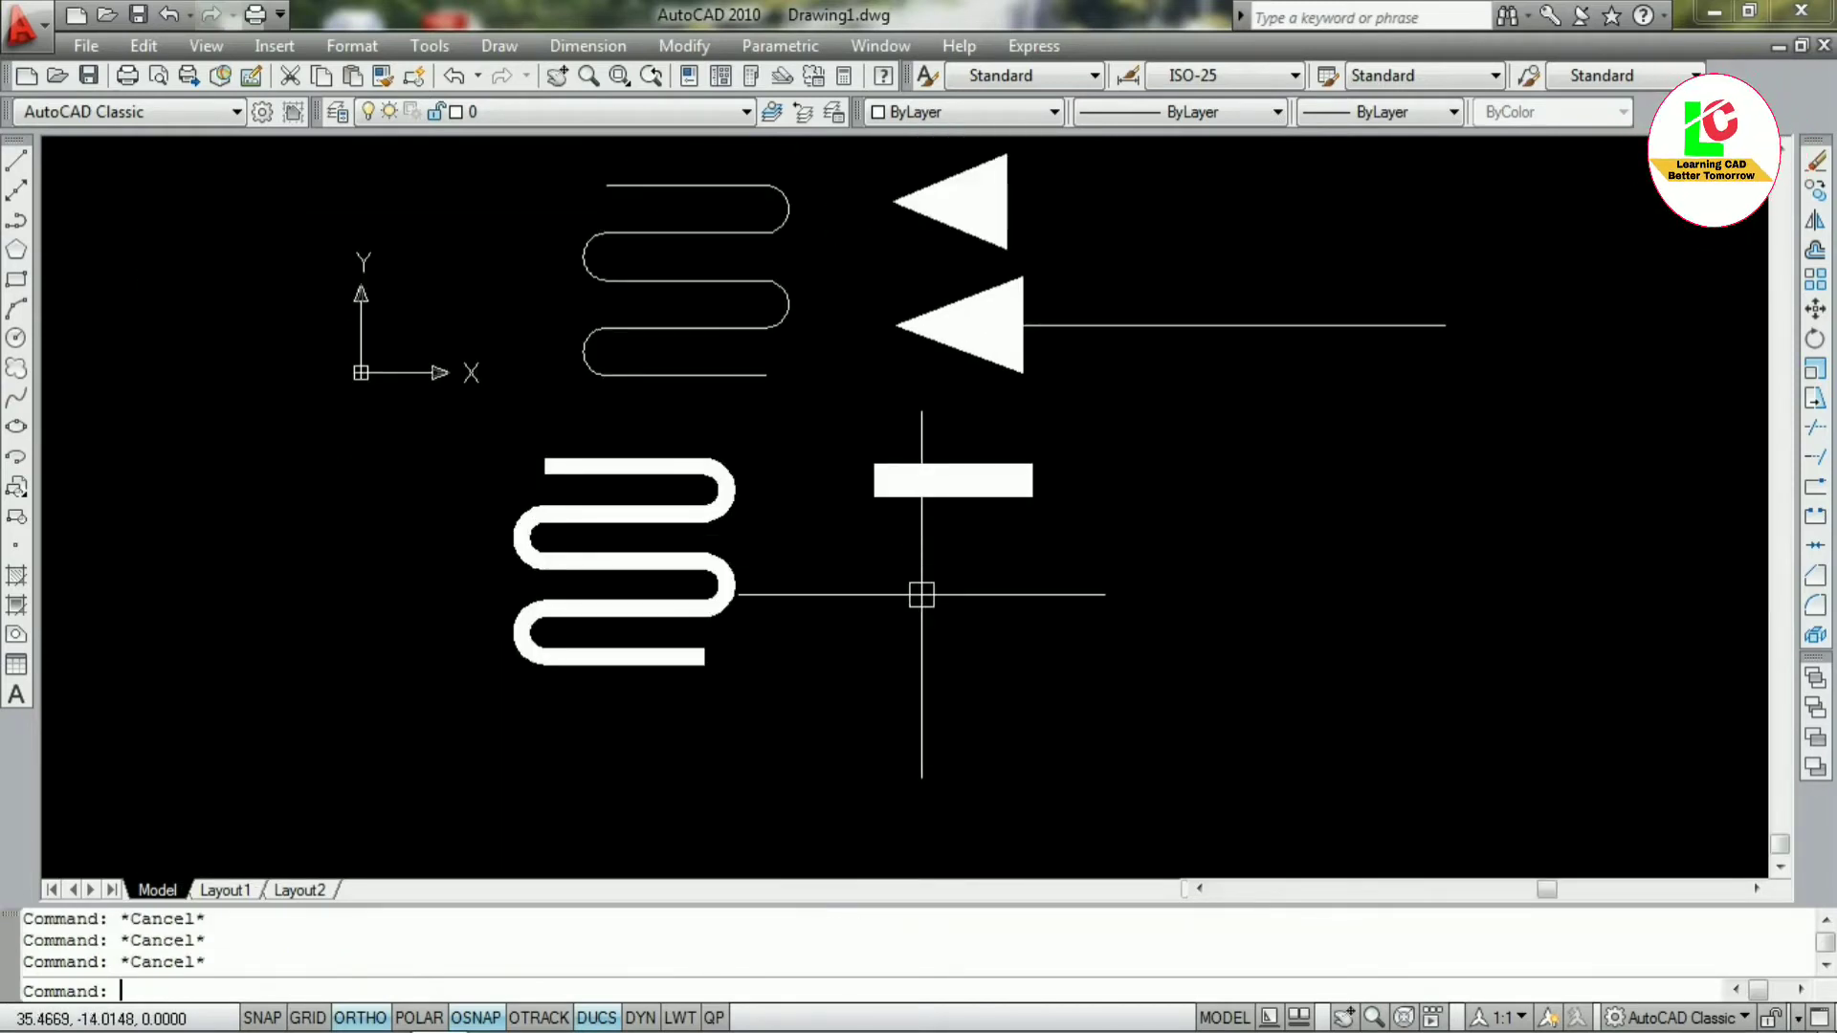
{"action": "type", "text": "pl"}
{"action": "key", "text": "Return"}
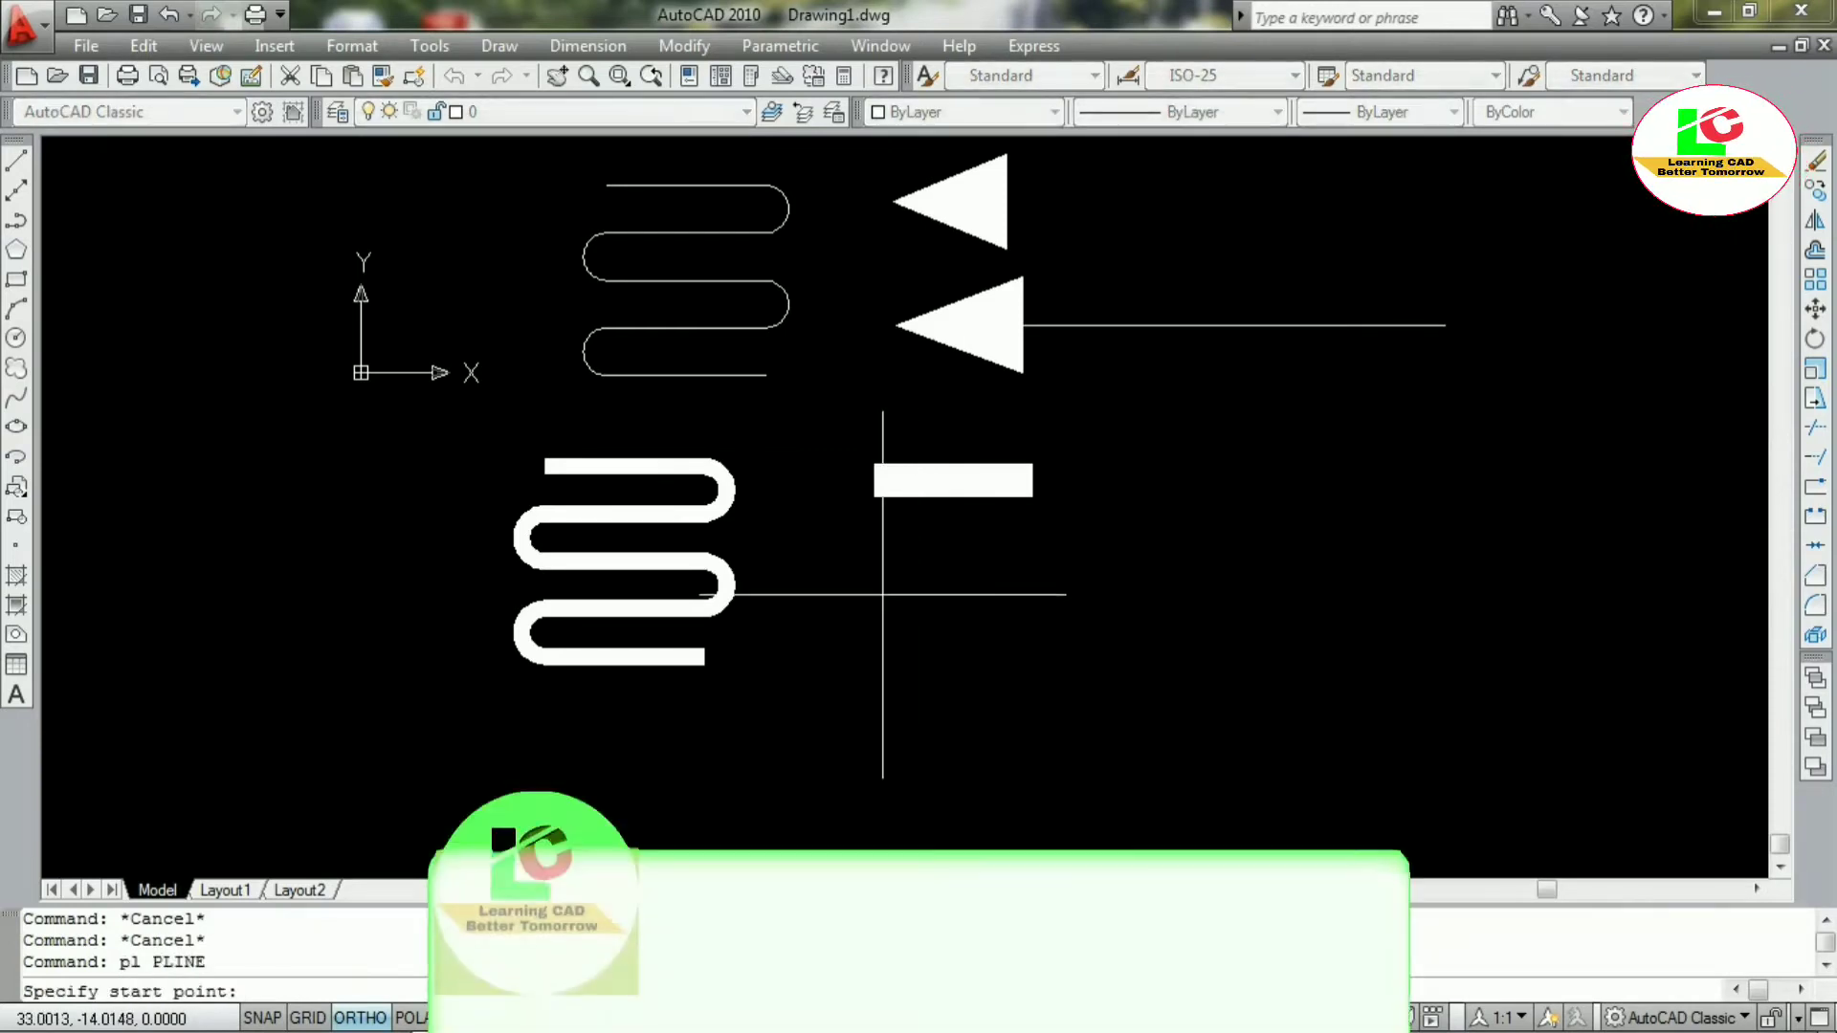
{"action": "left_click", "coordinate": [889, 615]}
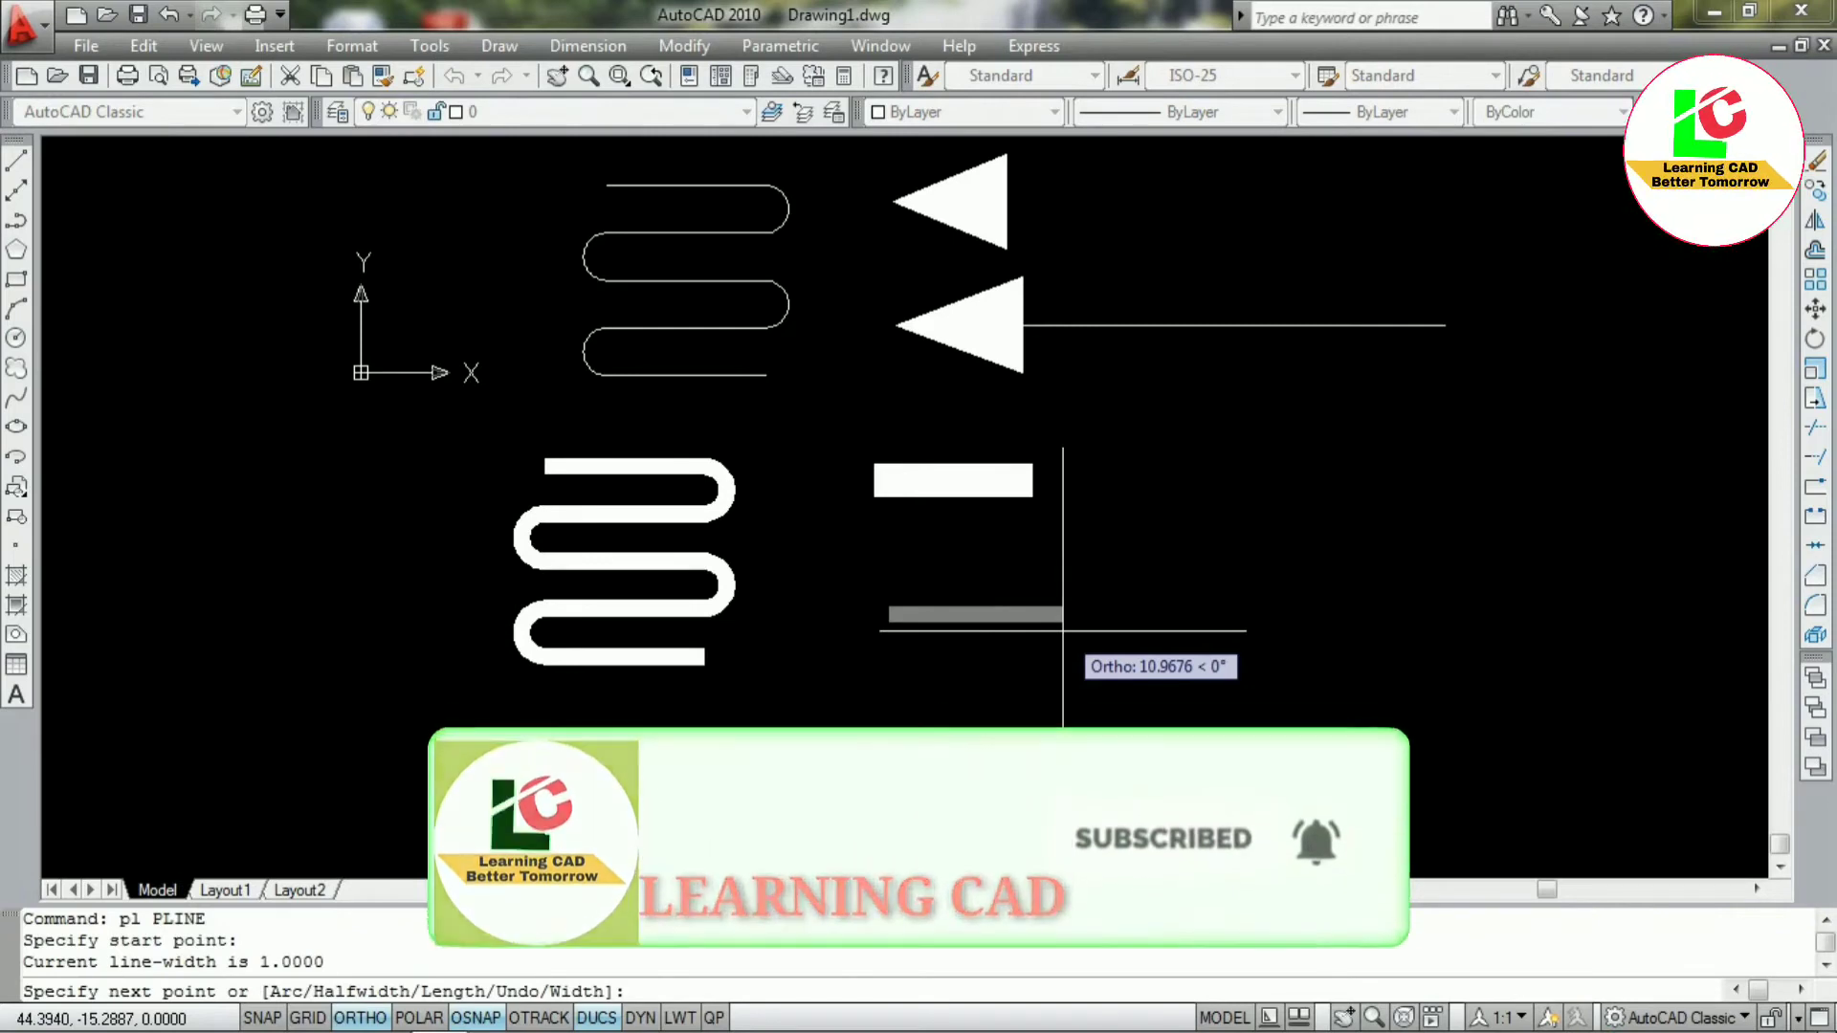
Set the polyline's starting width to 0 and ending width to 2, and draw an arrowhead segment about 3.8 units to the right
{"action": "type", "text": "w"}
{"action": "key", "text": "Return"}
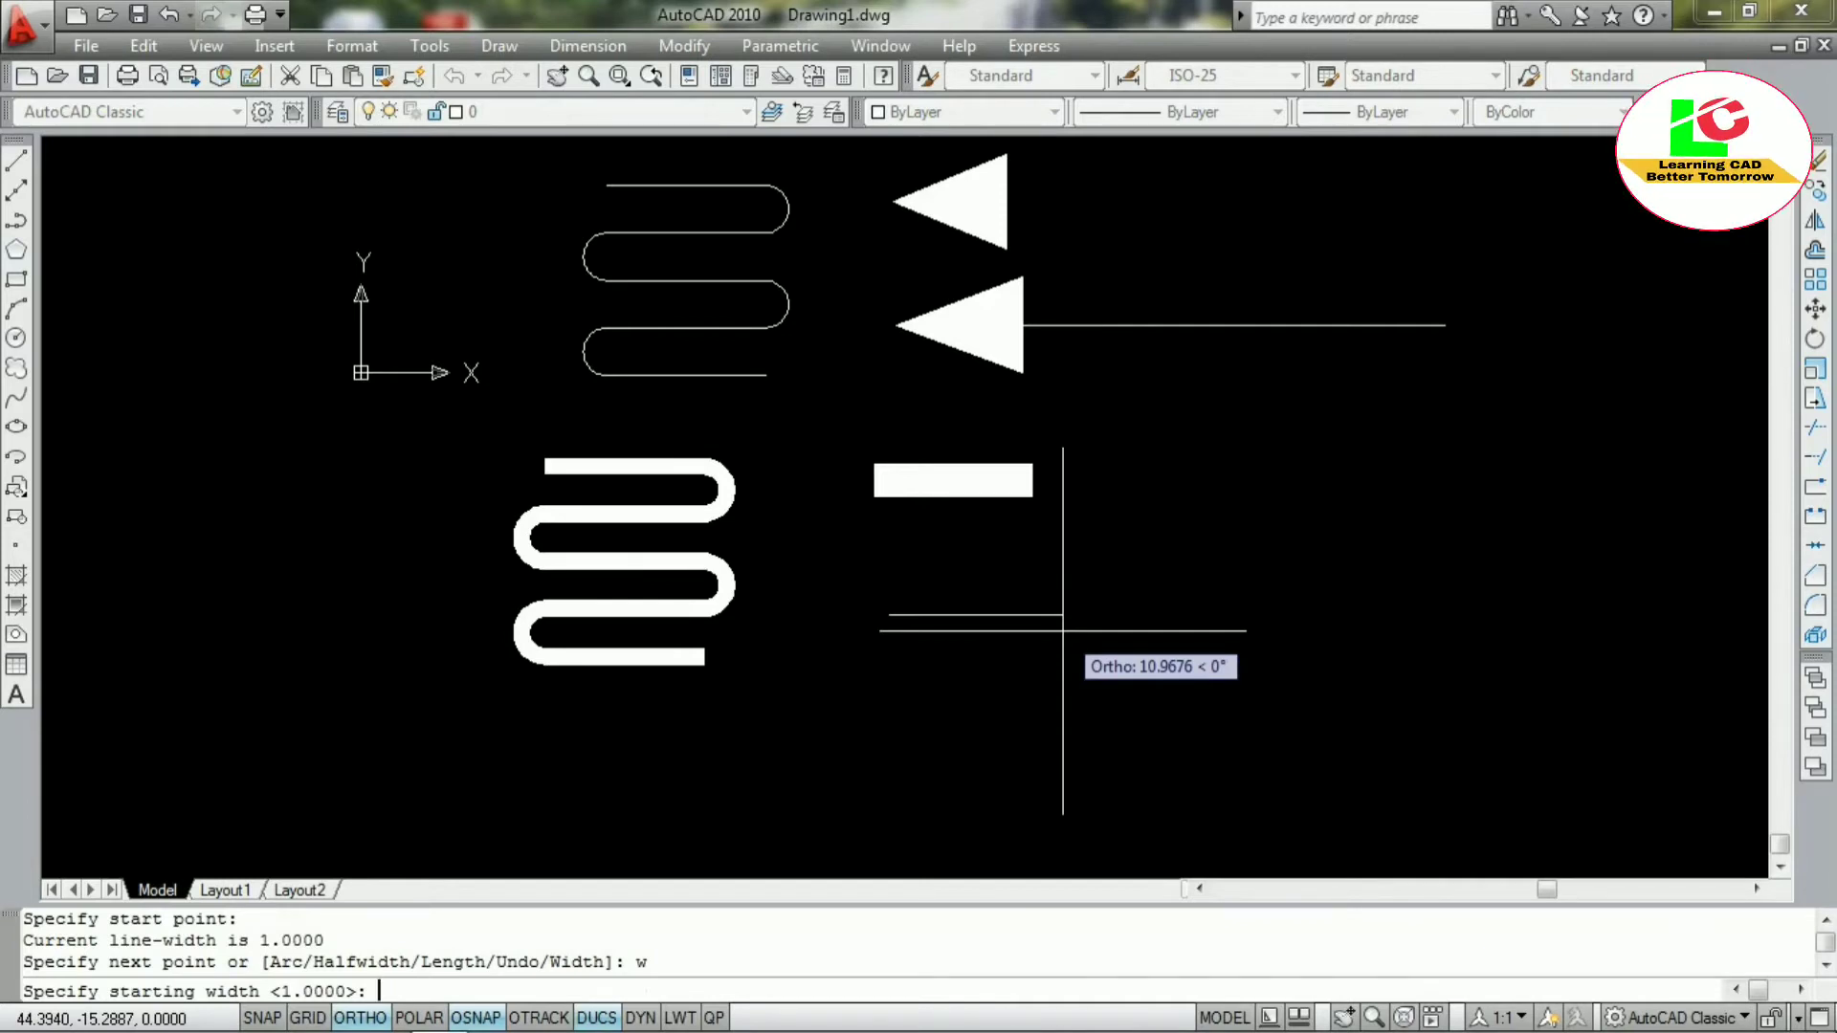
{"action": "type", "text": "0"}
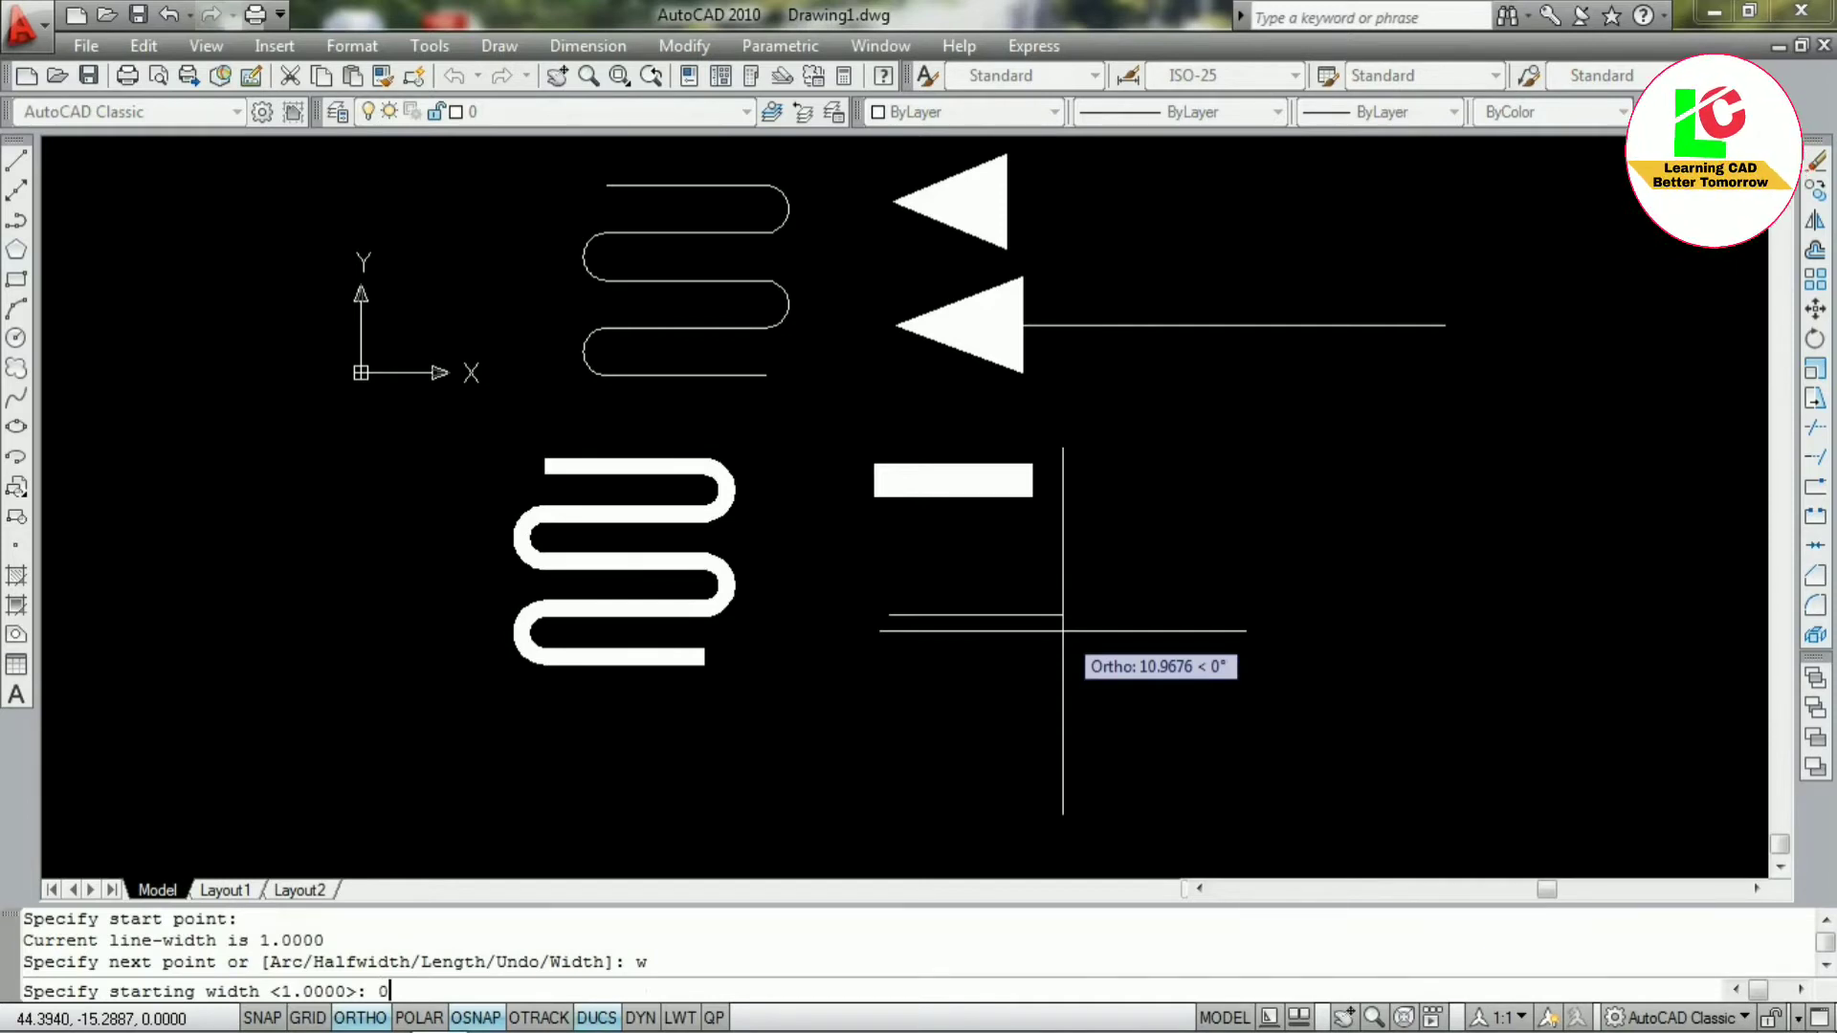
{"action": "key", "text": "Return"}
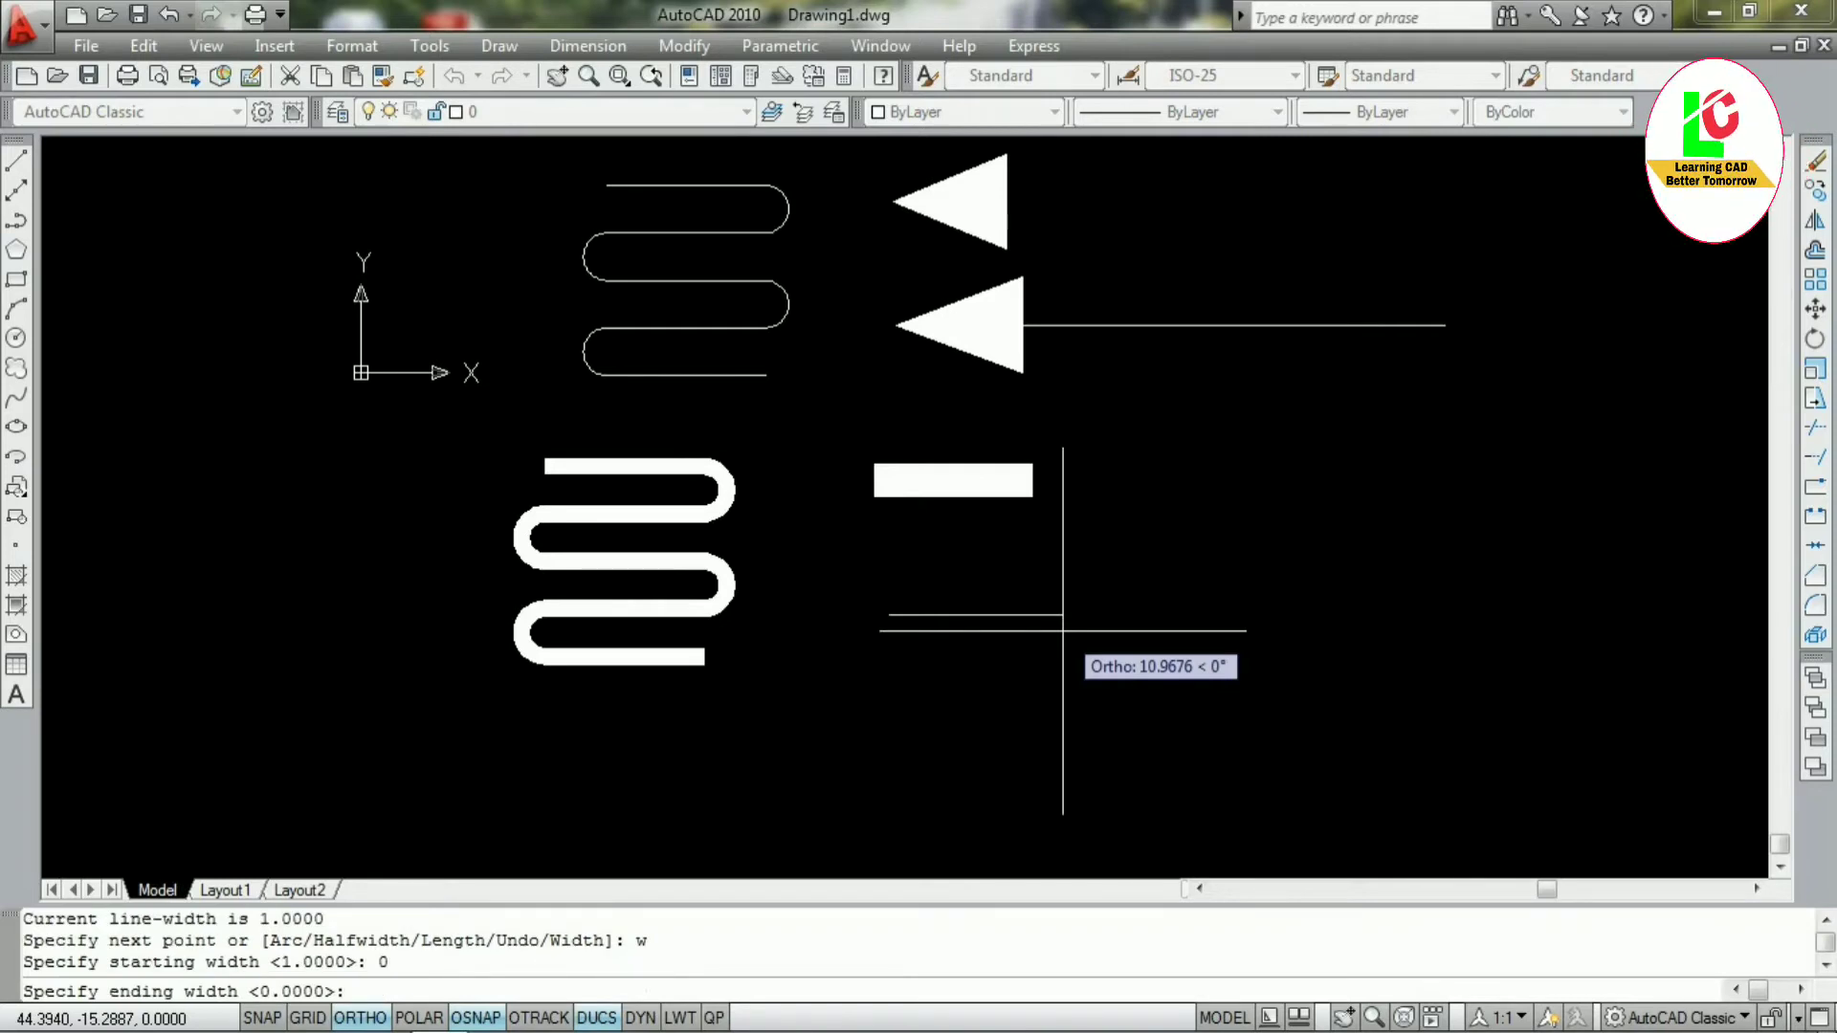
{"action": "type", "text": "2"}
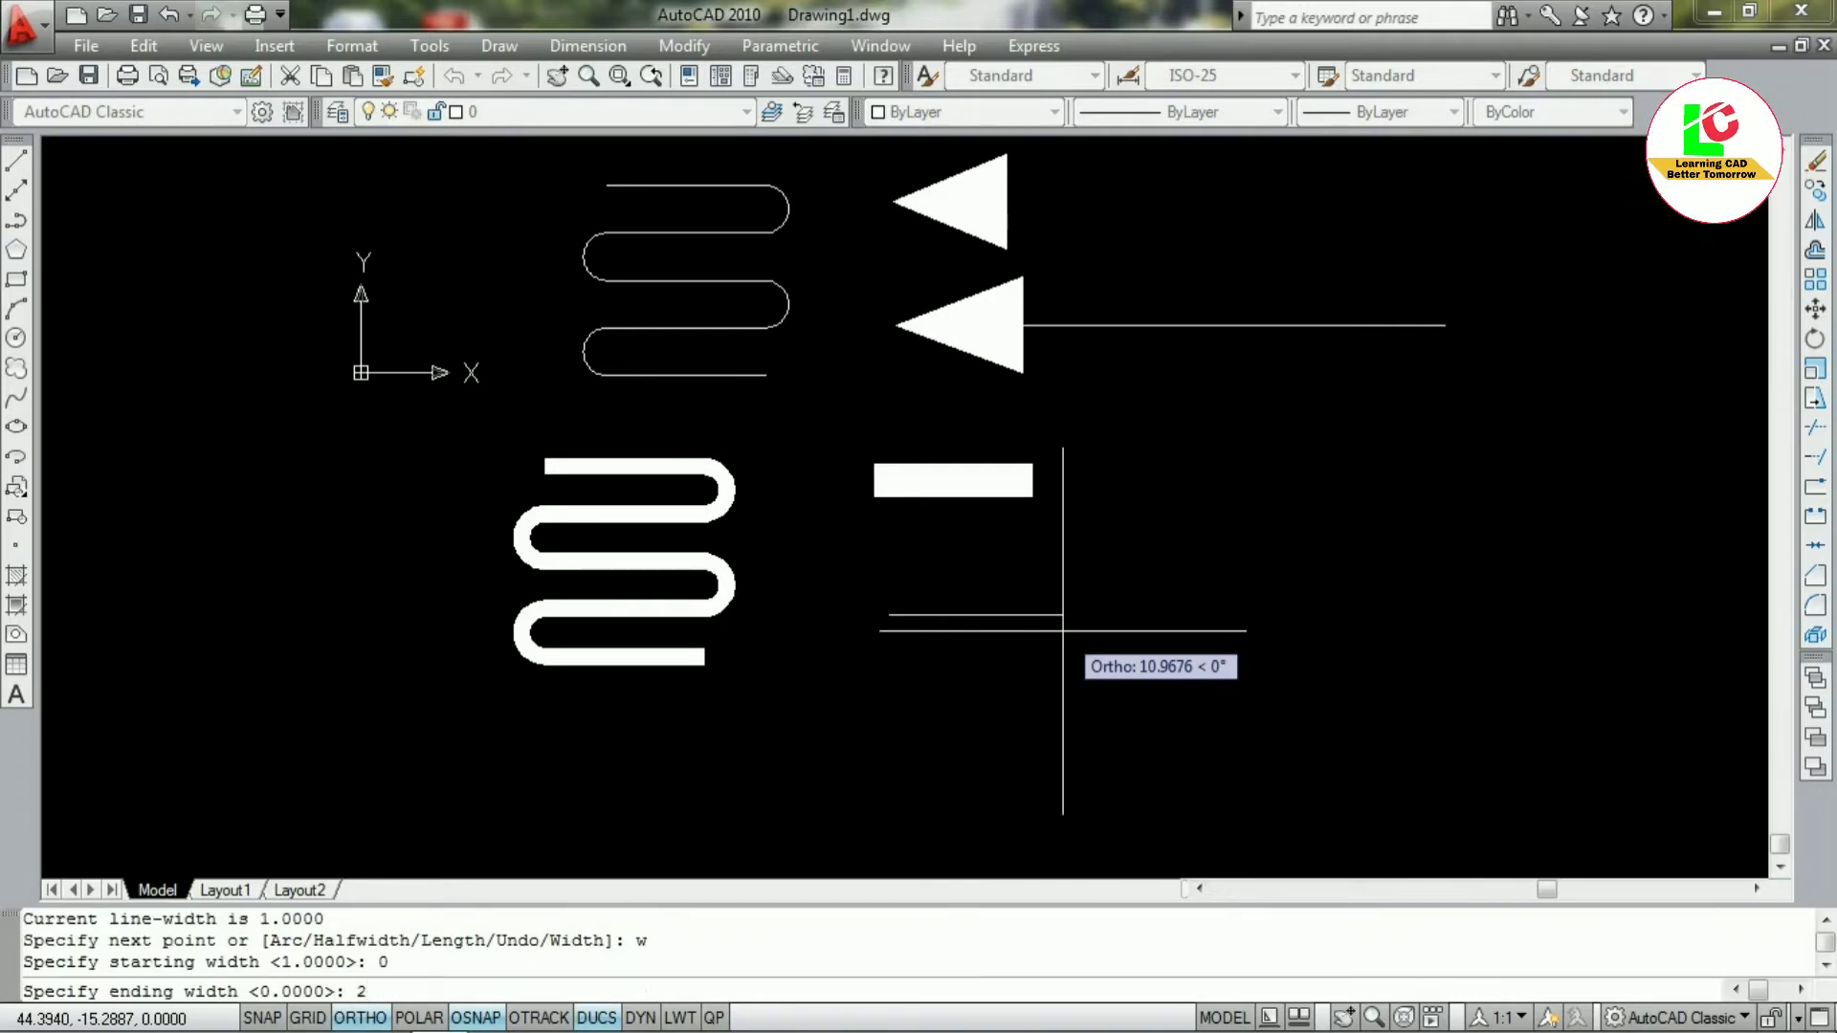
{"action": "key", "text": "Return"}
{"action": "scroll", "coordinate": [986, 627], "scroll_direction": "up", "scroll_amount": 4}
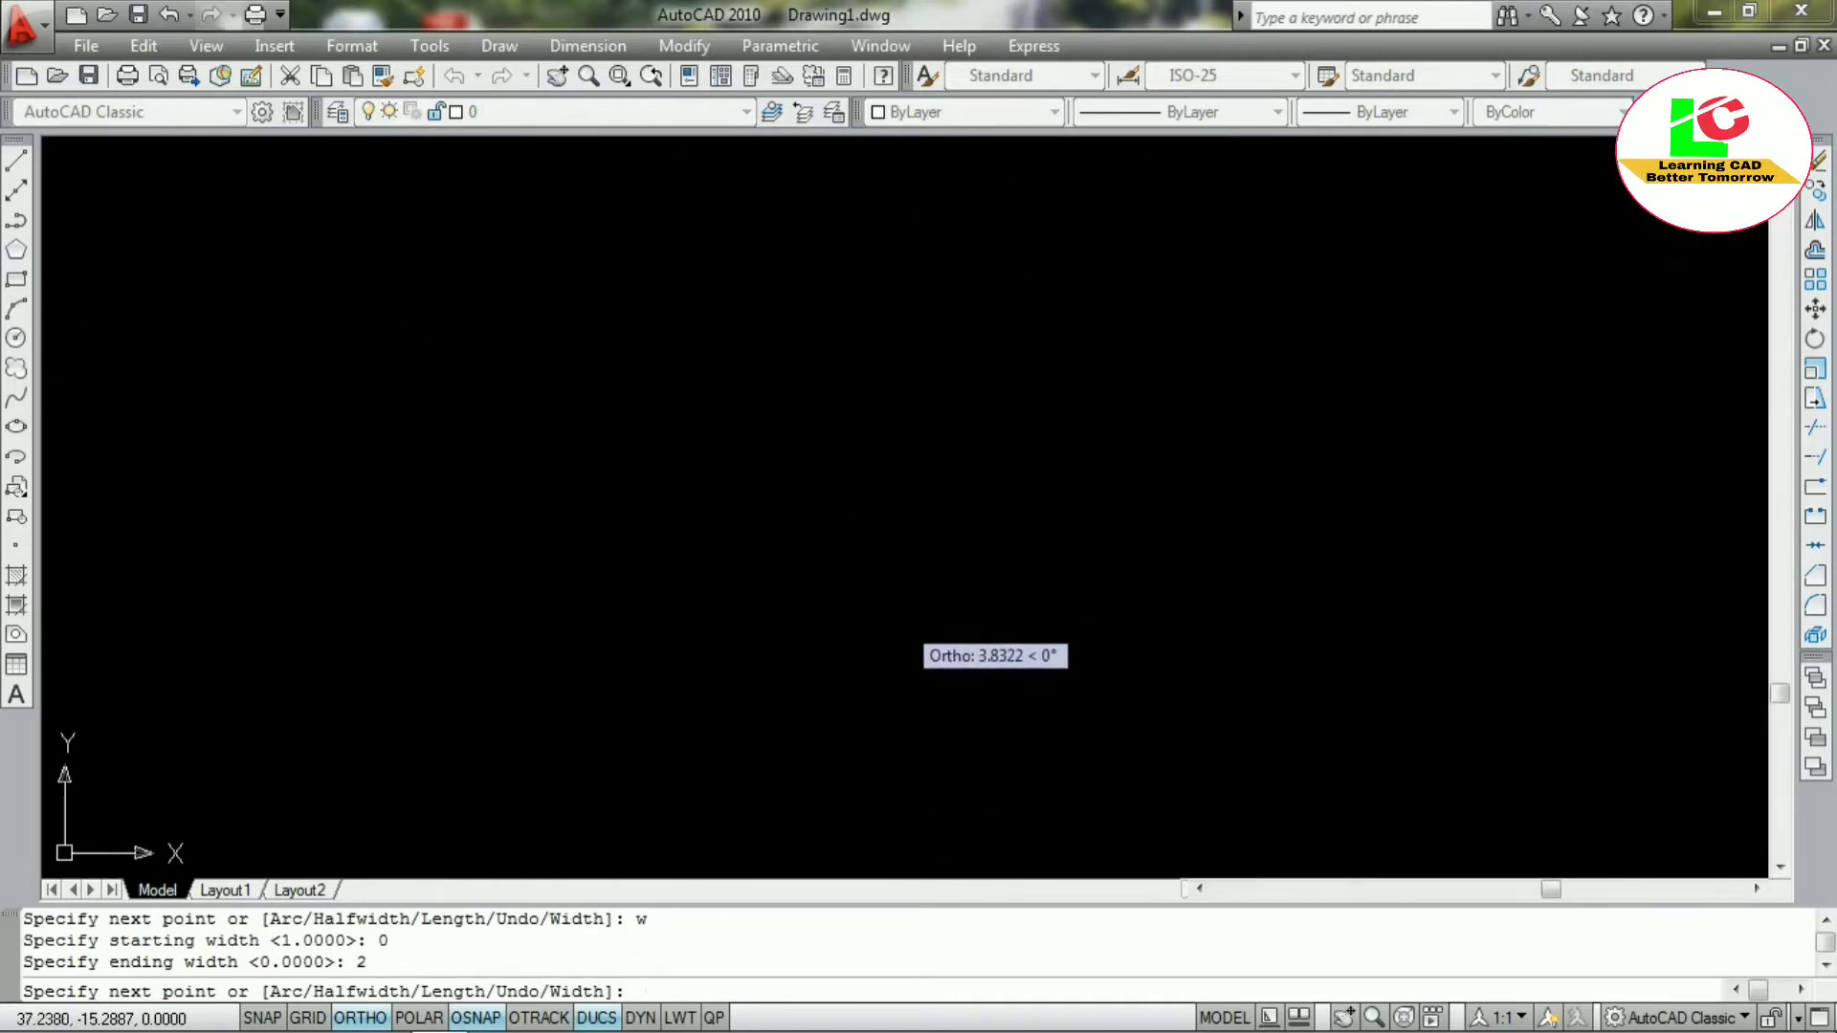
{"action": "left_click", "coordinate": [900, 623]}
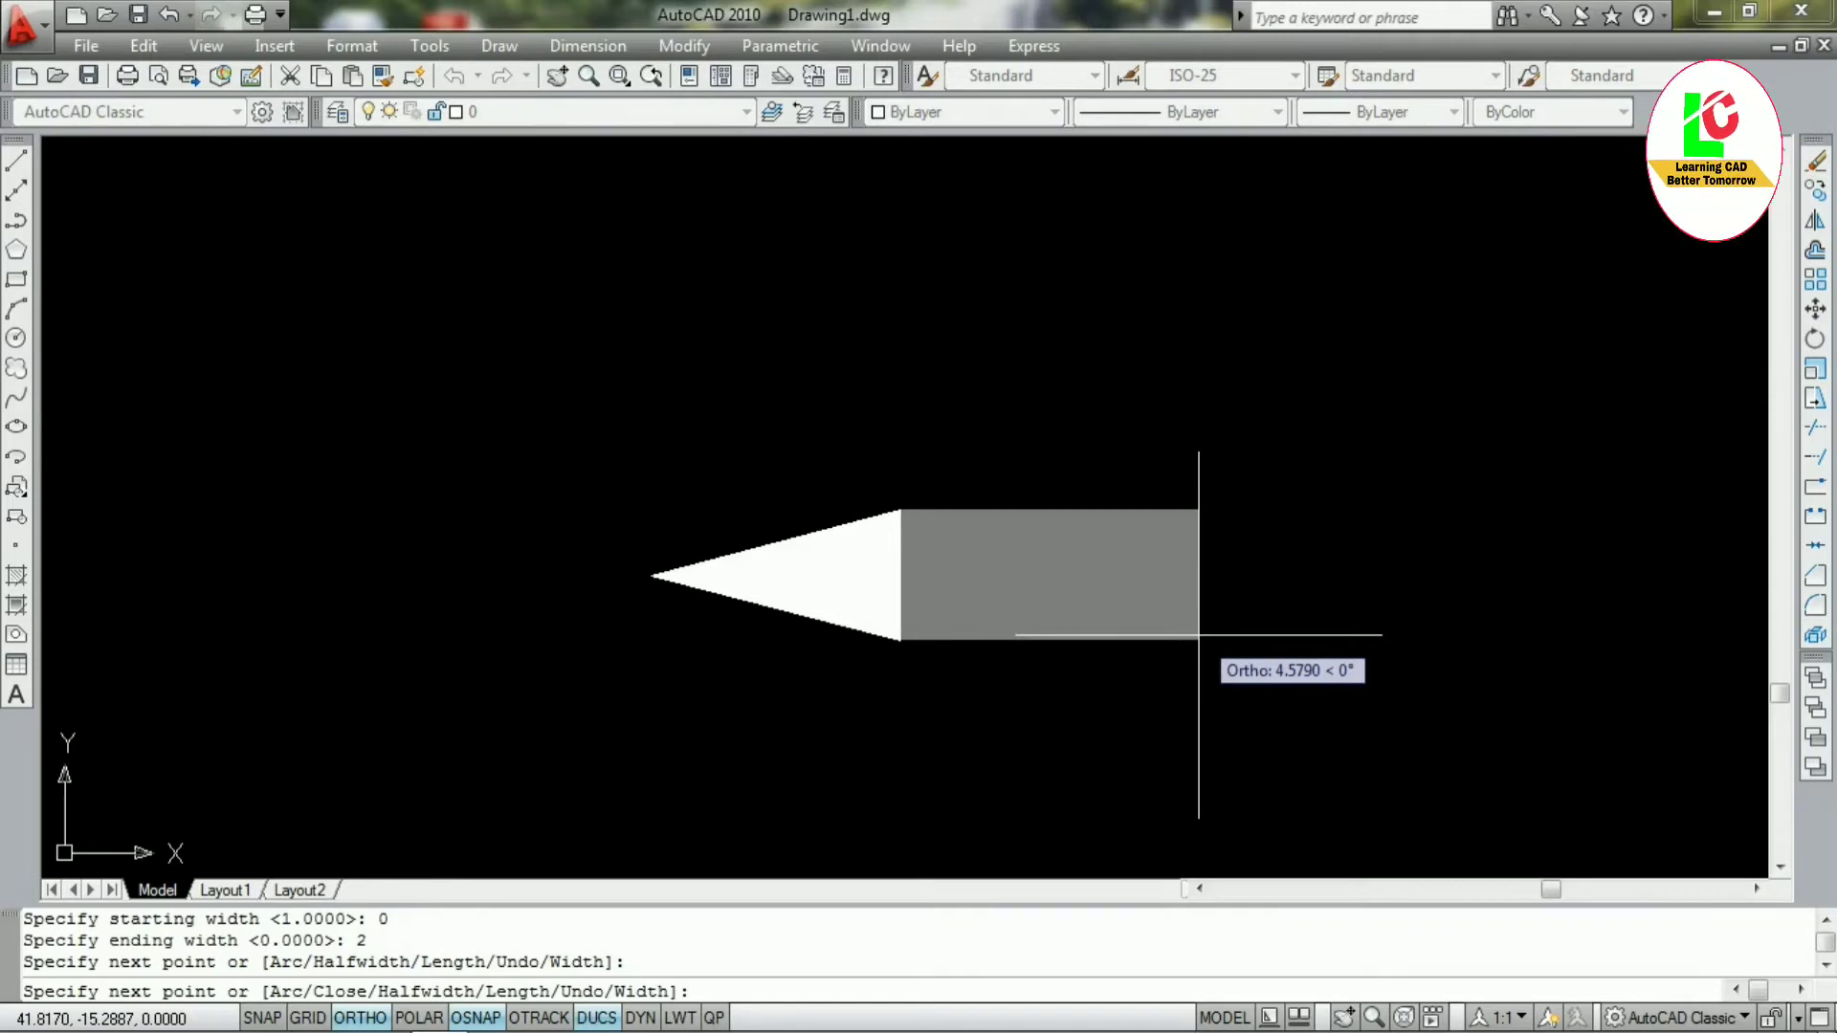
Set the polyline's starting and ending width to 1, draw a shaft about 9.4 units to the right of the arrowhead, and end the polyline
{"action": "type", "text": "w"}
{"action": "key", "text": "Return"}
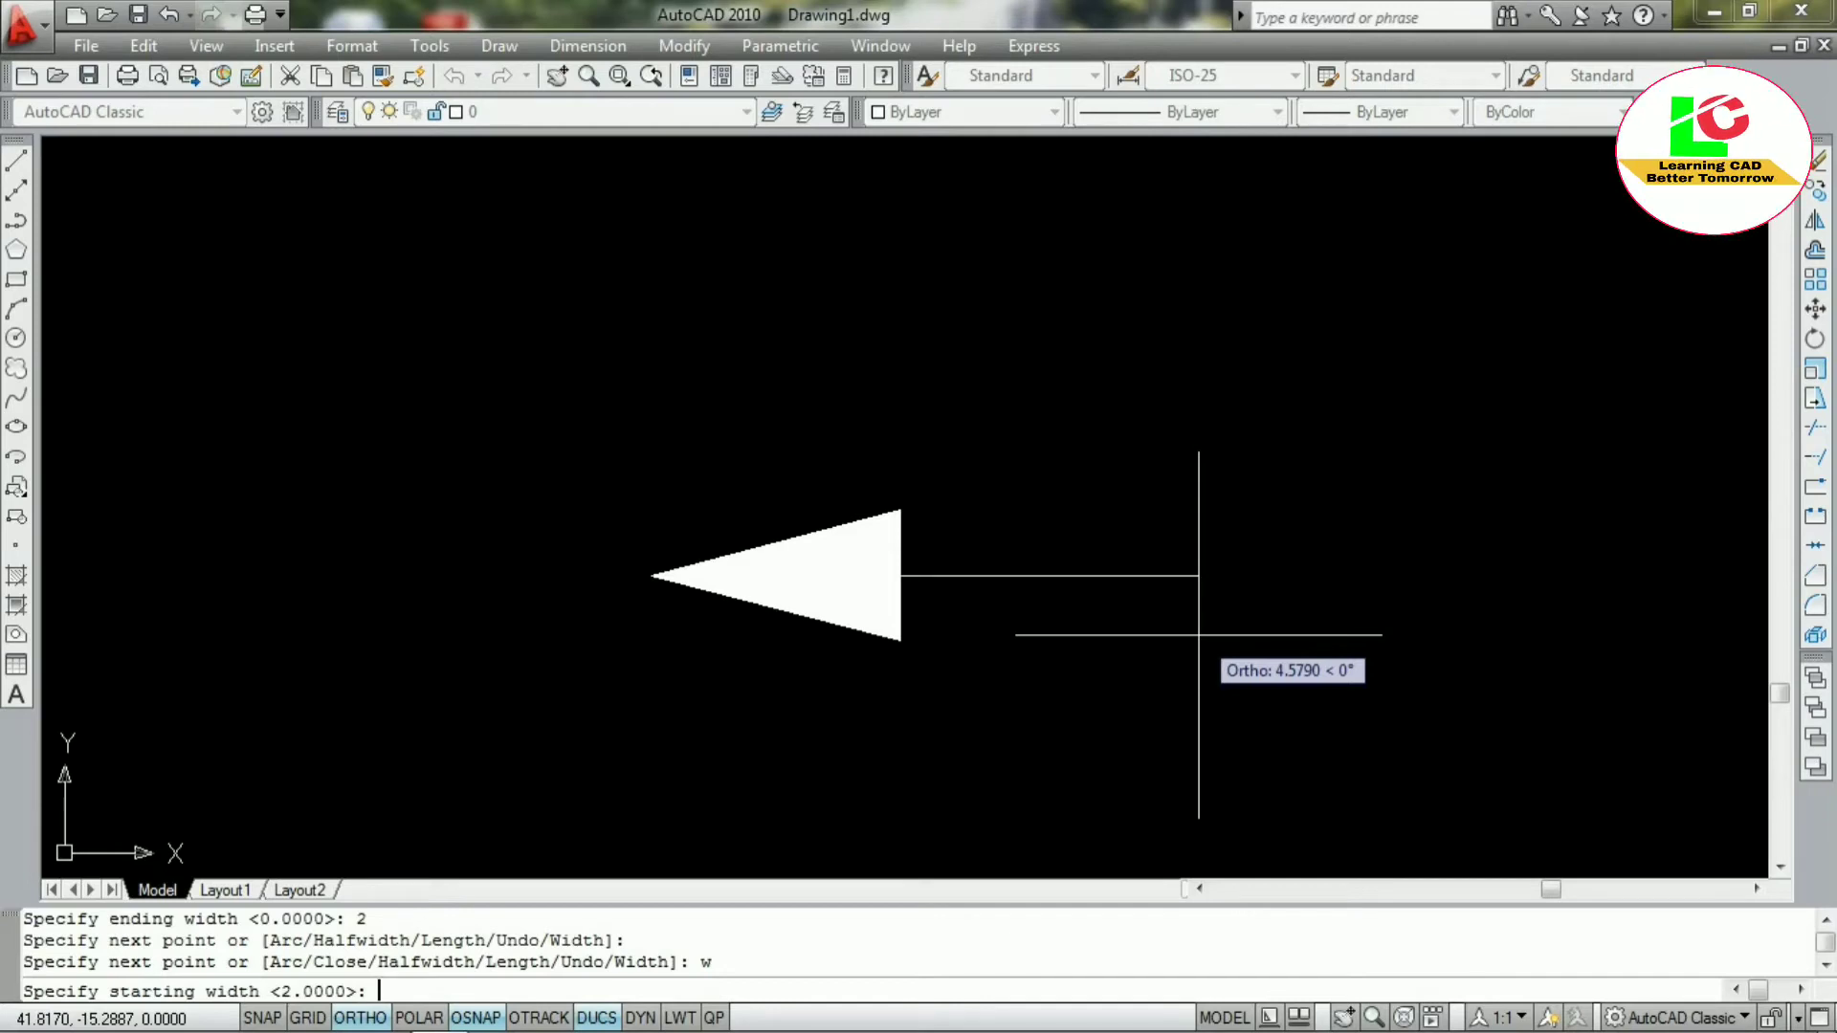
{"action": "type", "text": "1"}
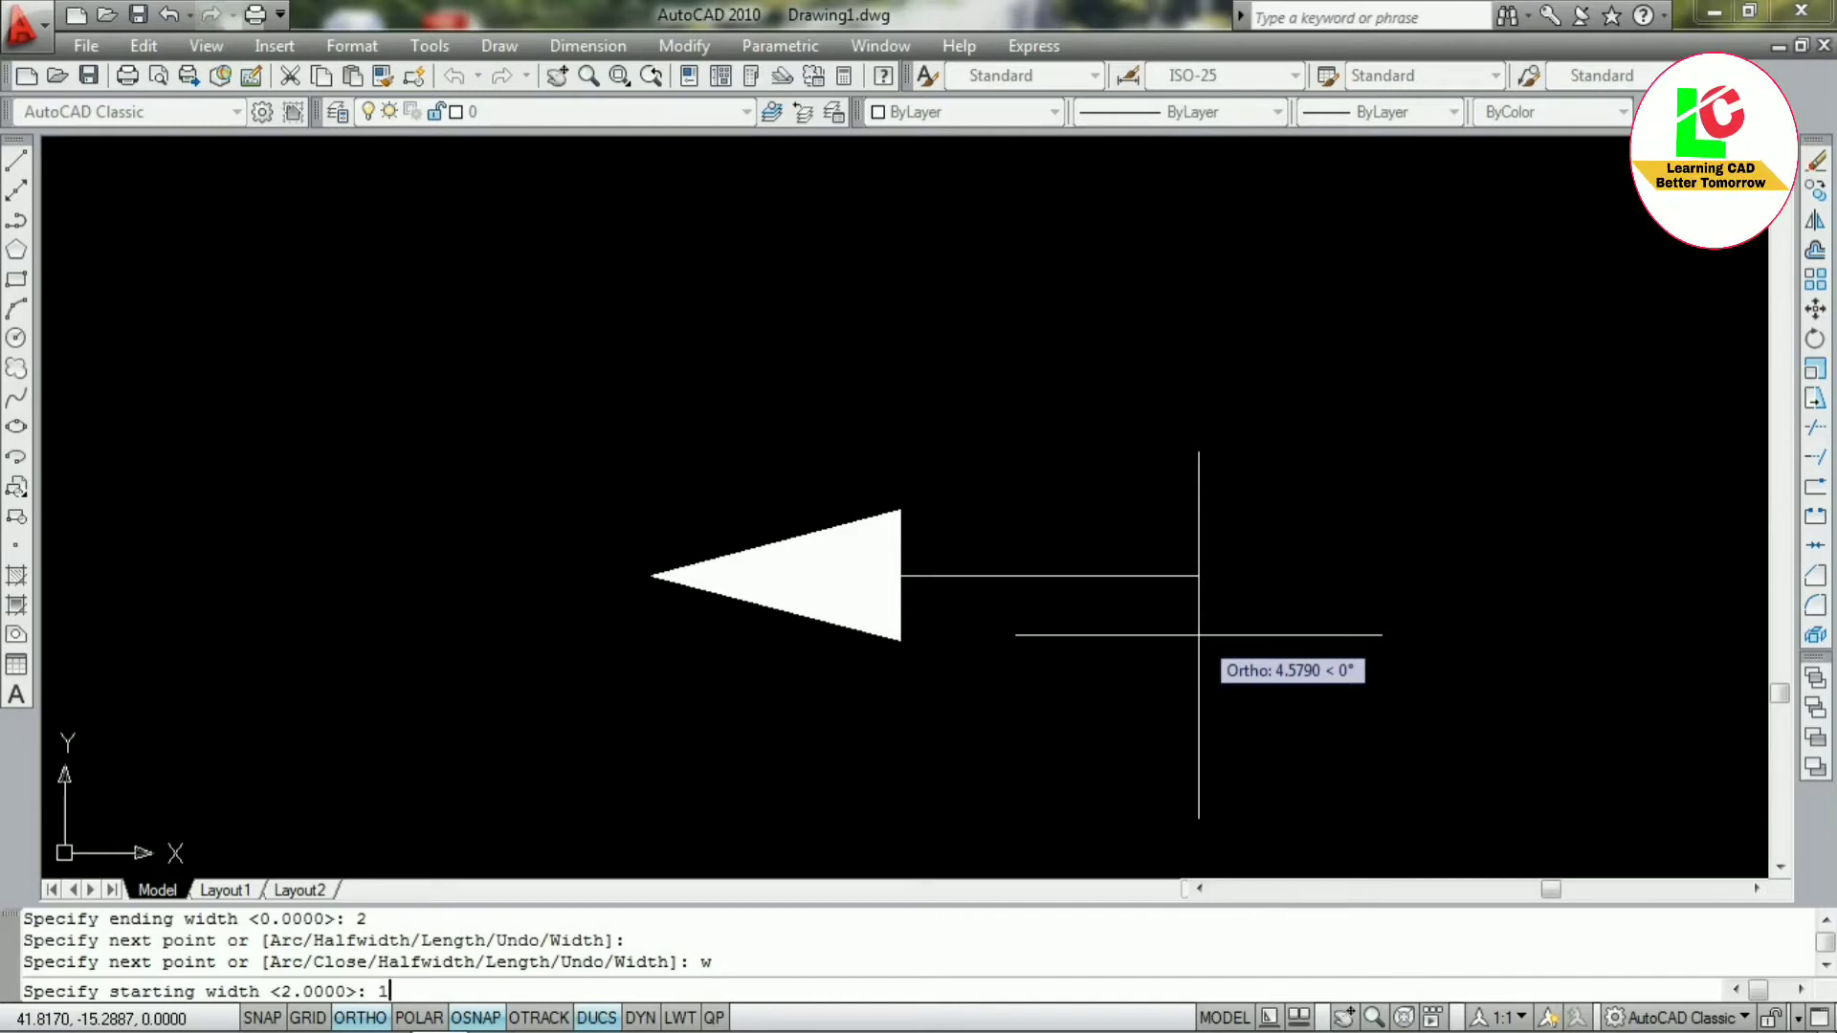
{"action": "key", "text": "Return"}
{"action": "type", "text": "1"}
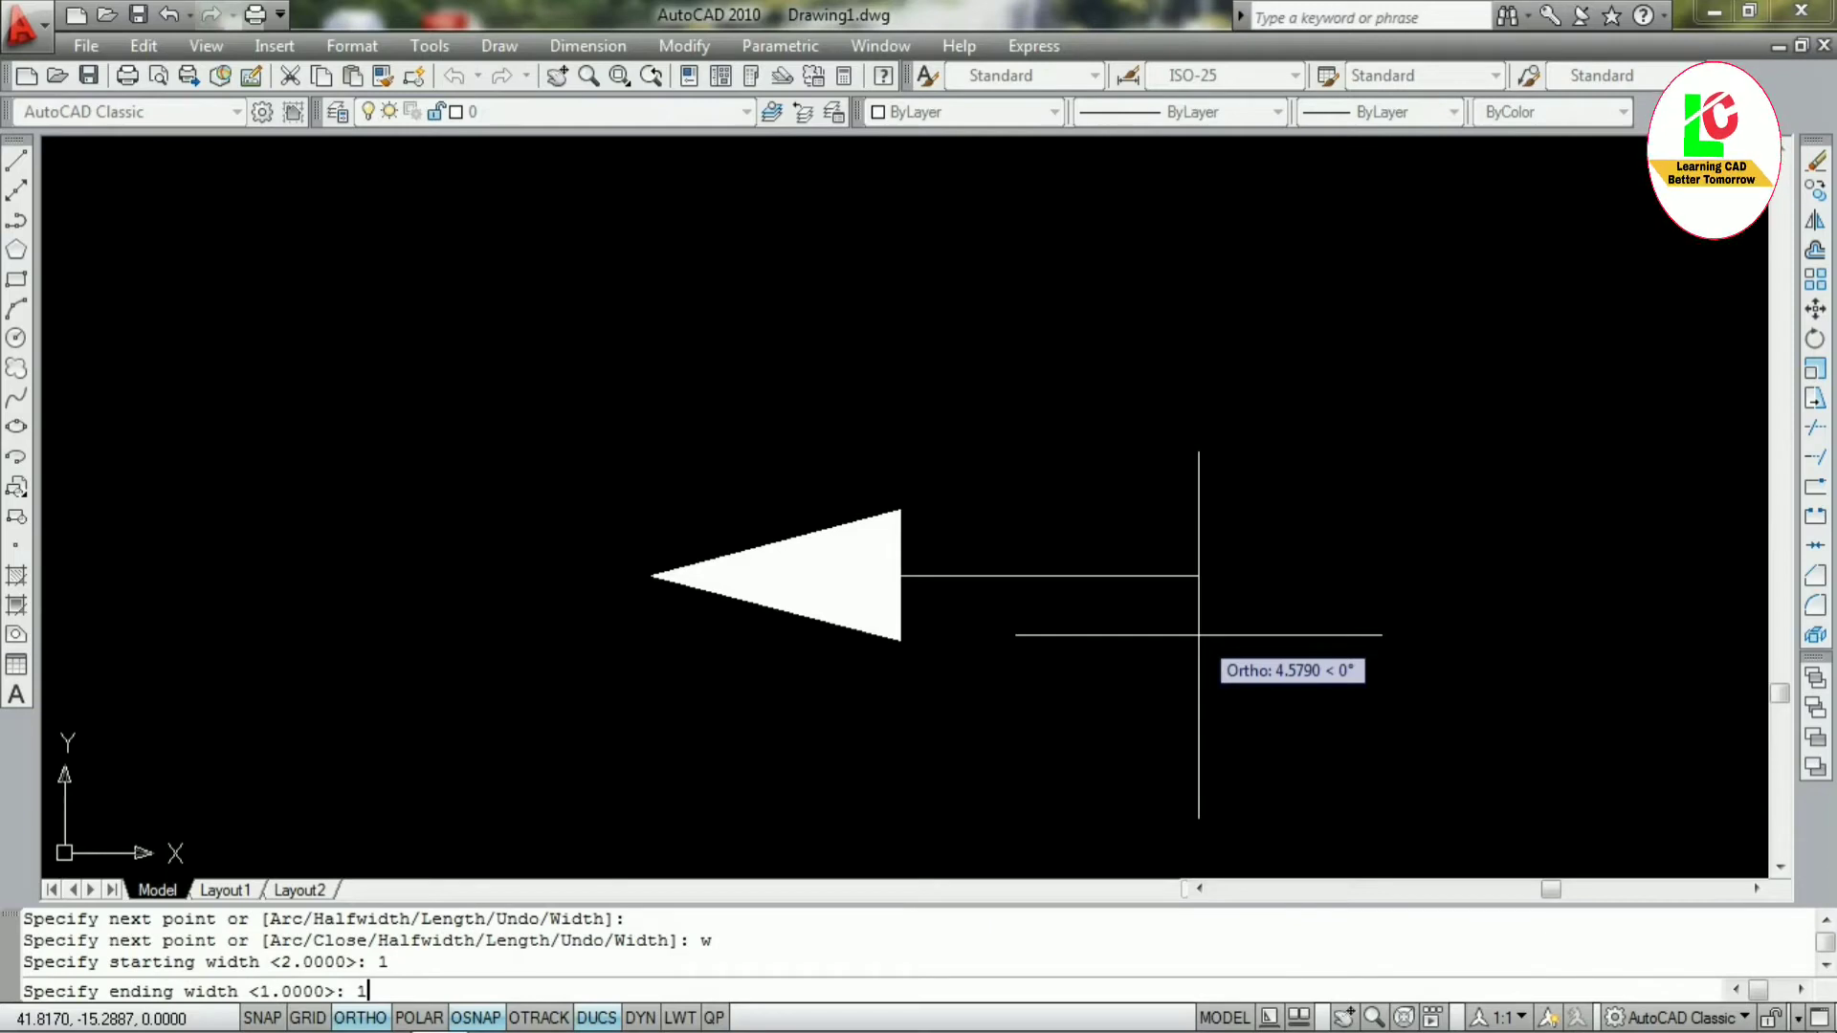
{"action": "key", "text": "Return"}
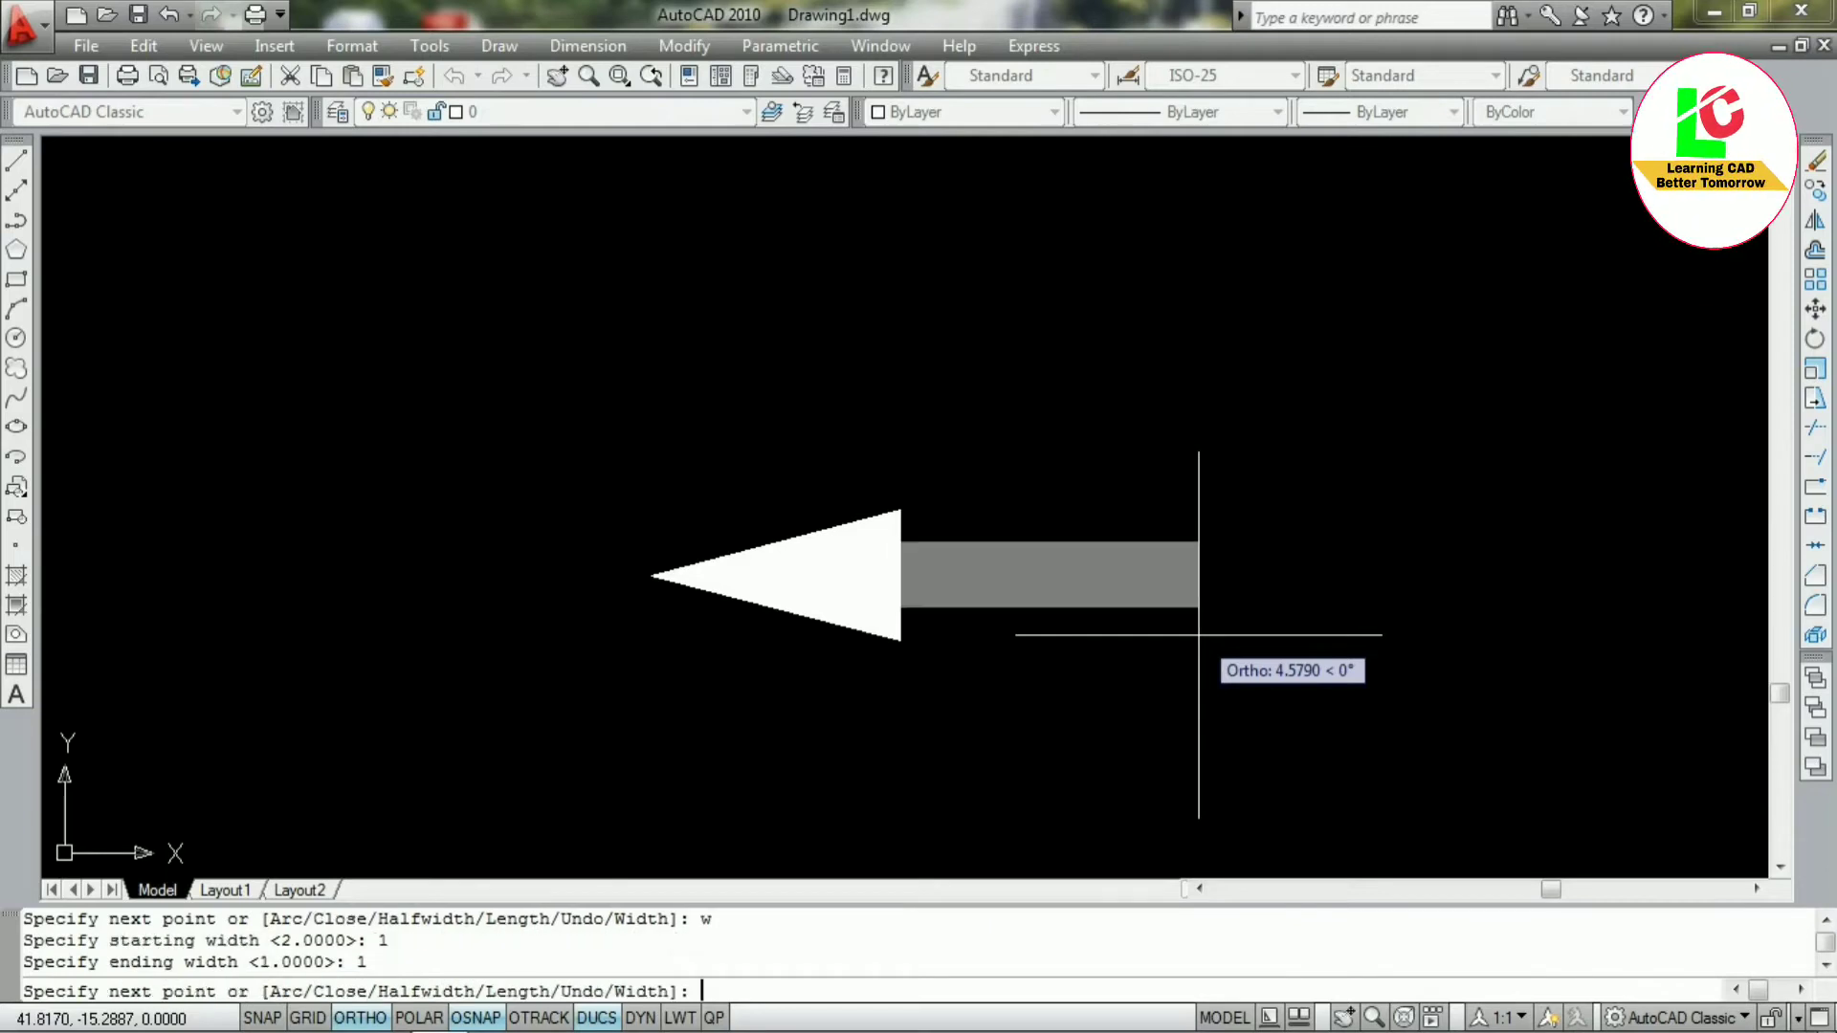
{"action": "left_click", "coordinate": [1513, 635]}
{"action": "key", "text": "Escape"}
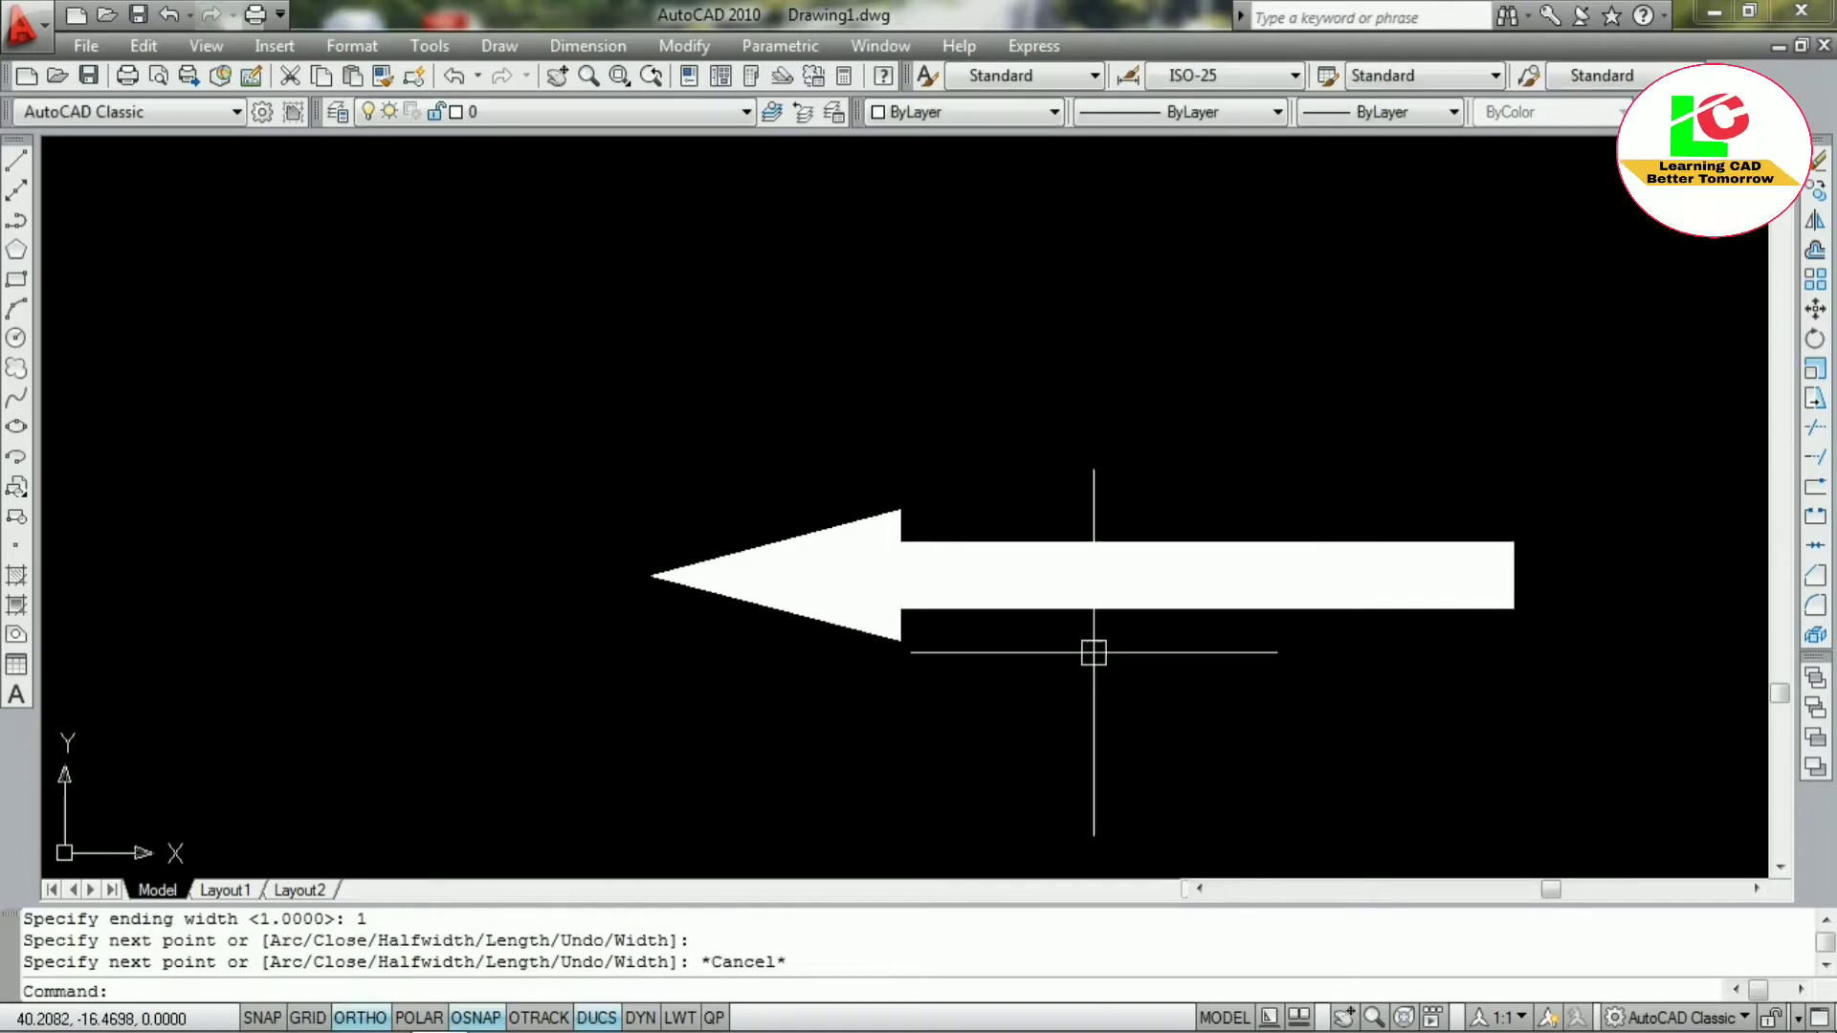
Start a new polyline below the thick-shafted arrow, to the left of its tip
{"action": "scroll", "coordinate": [1091, 647], "scroll_direction": "down", "scroll_amount": 5}
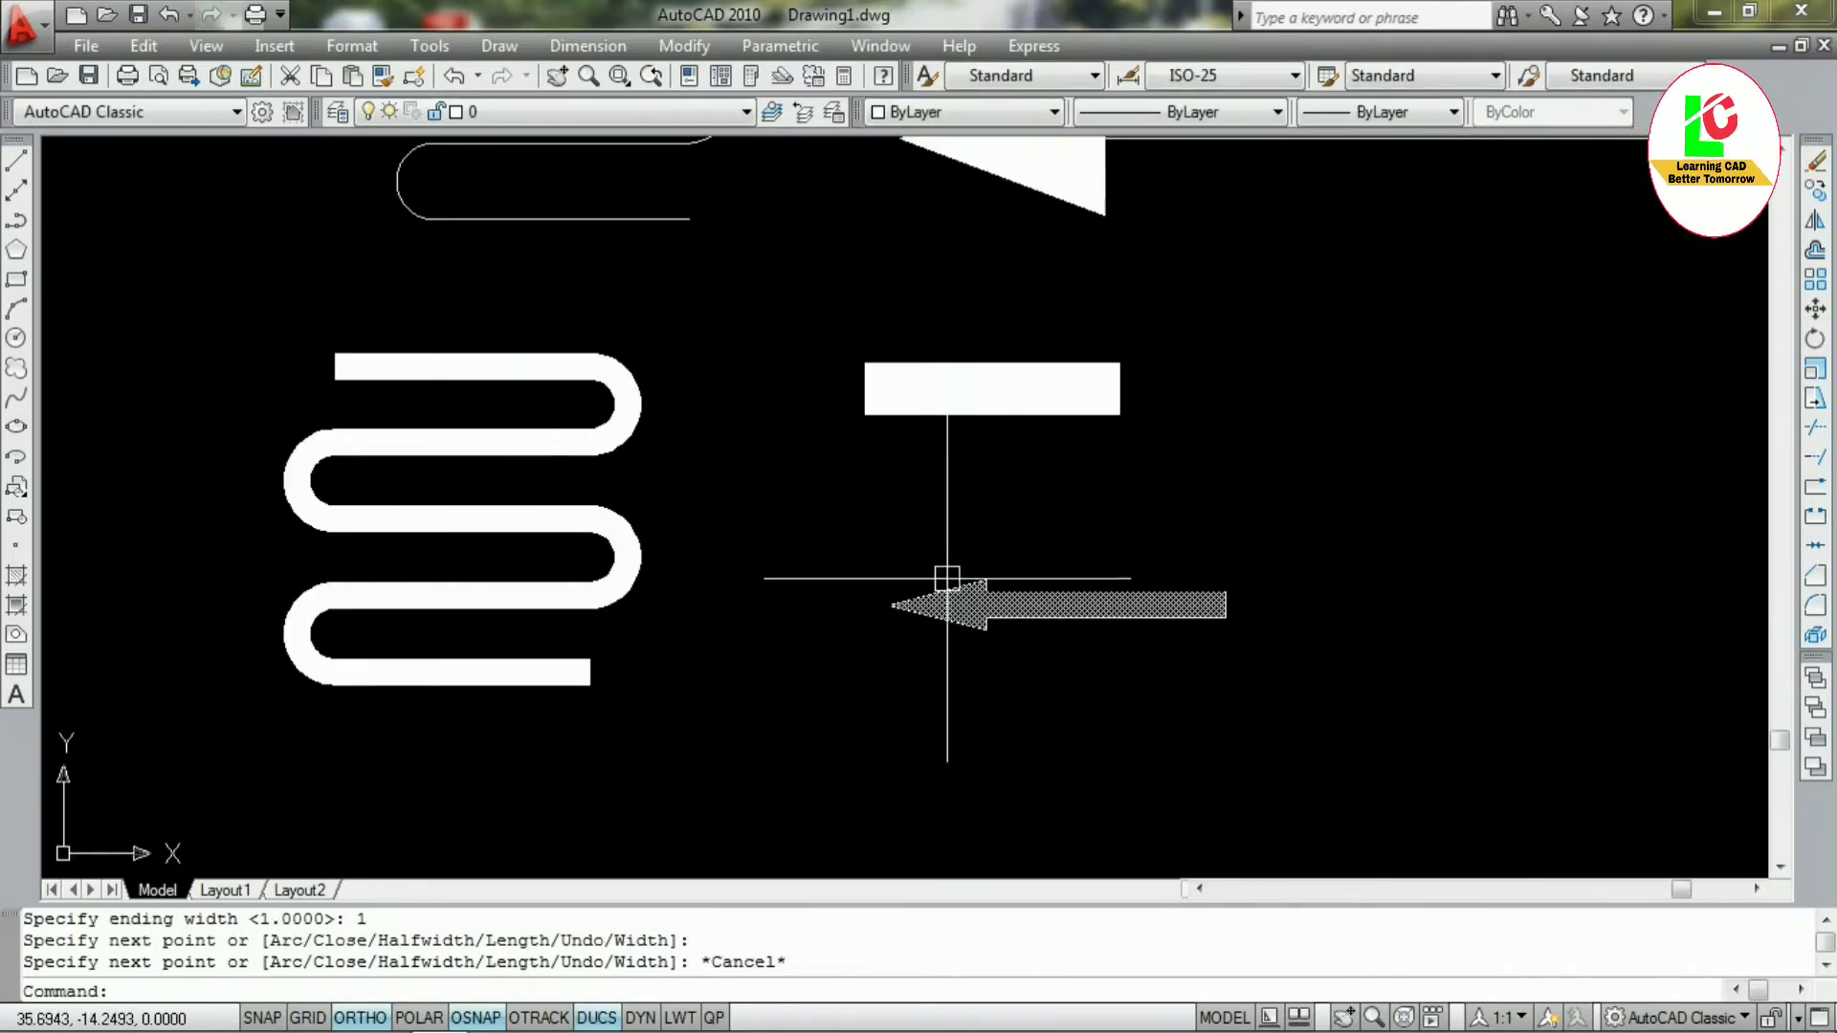
{"action": "scroll", "coordinate": [910, 759], "scroll_direction": "down", "scroll_amount": 3}
{"action": "scroll", "coordinate": [886, 664], "scroll_direction": "up", "scroll_amount": 3}
{"action": "key", "text": "Escape"}
{"action": "key", "text": "Escape"}
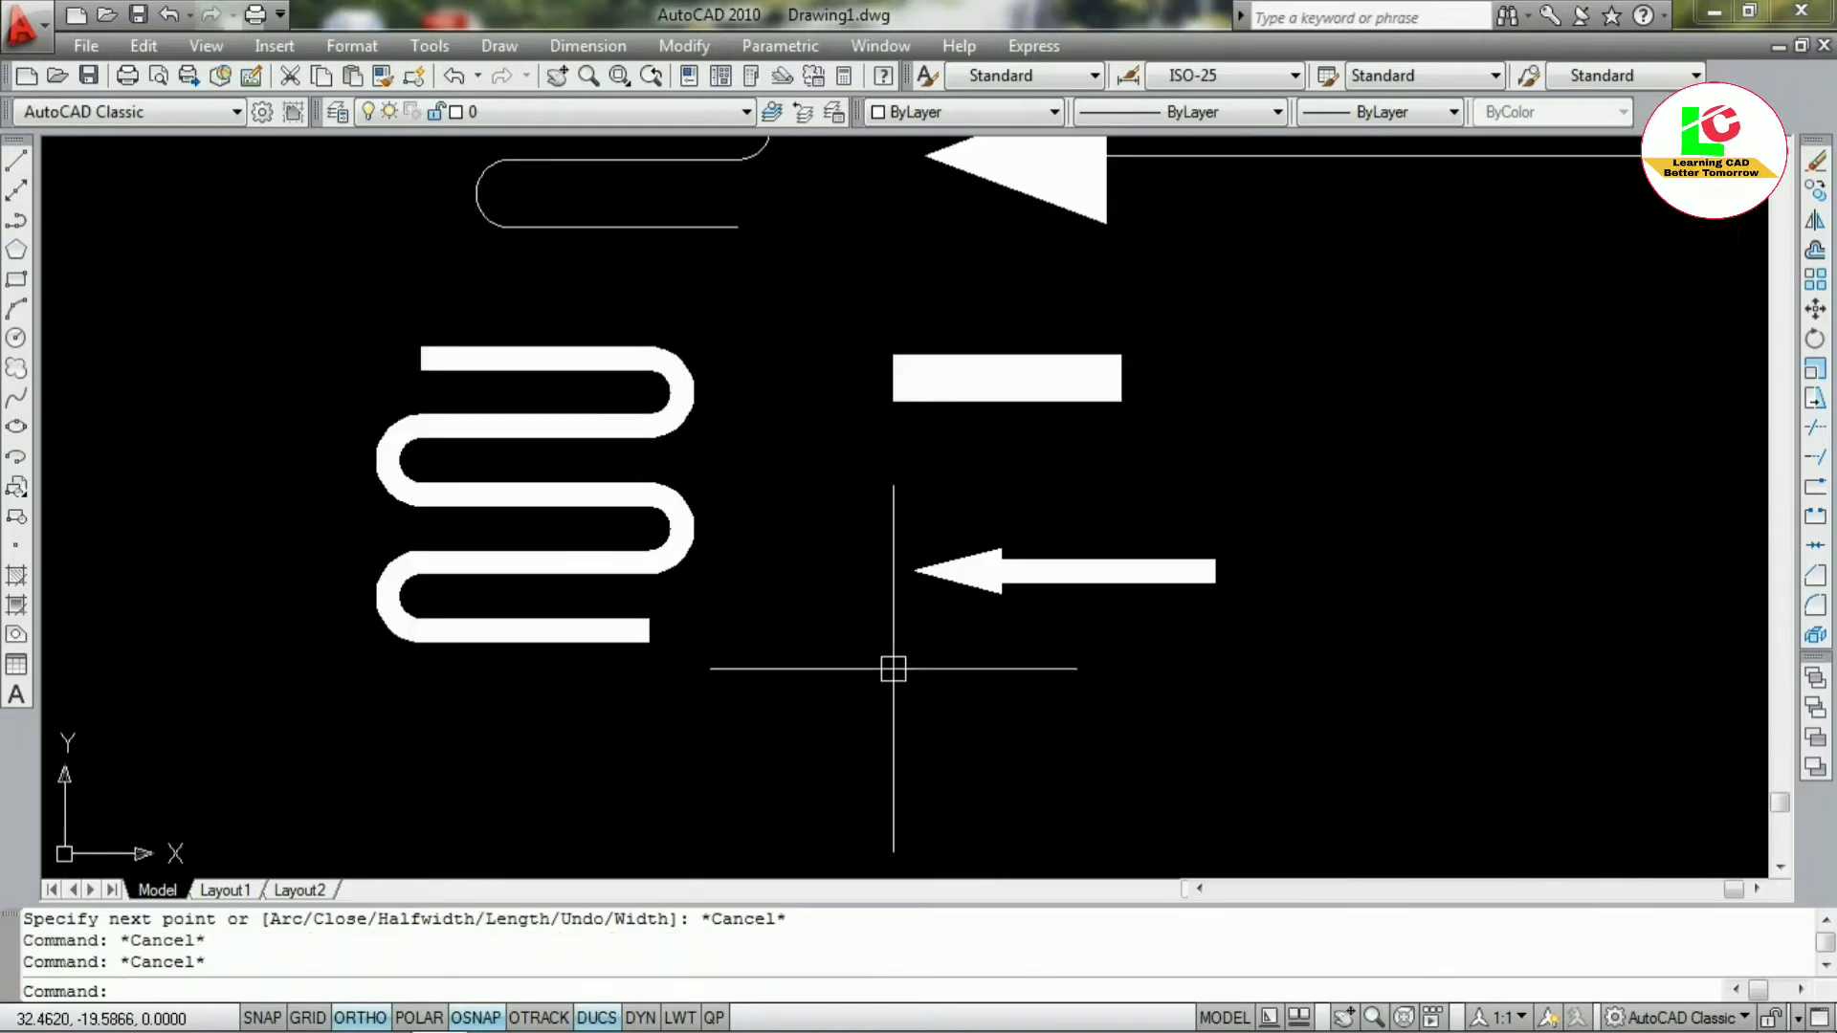
{"action": "type", "text": "pl"}
{"action": "key", "text": "Return"}
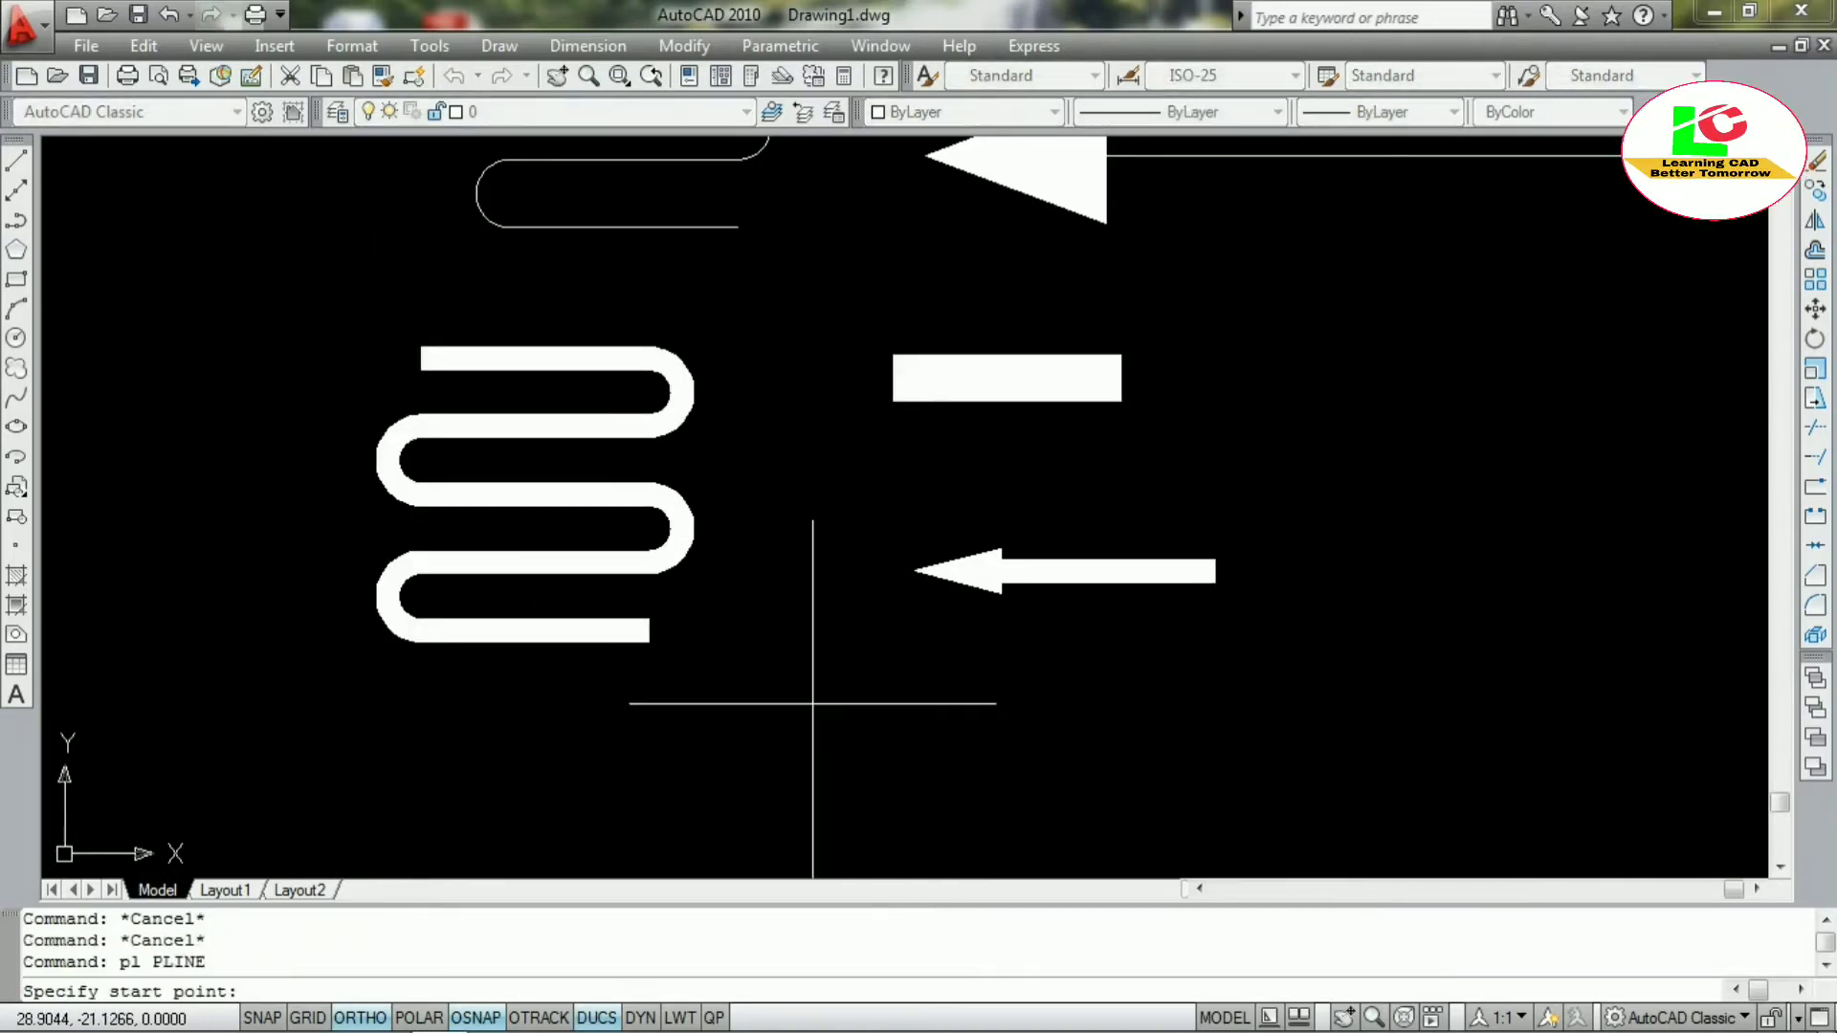
{"action": "left_click", "coordinate": [812, 703]}
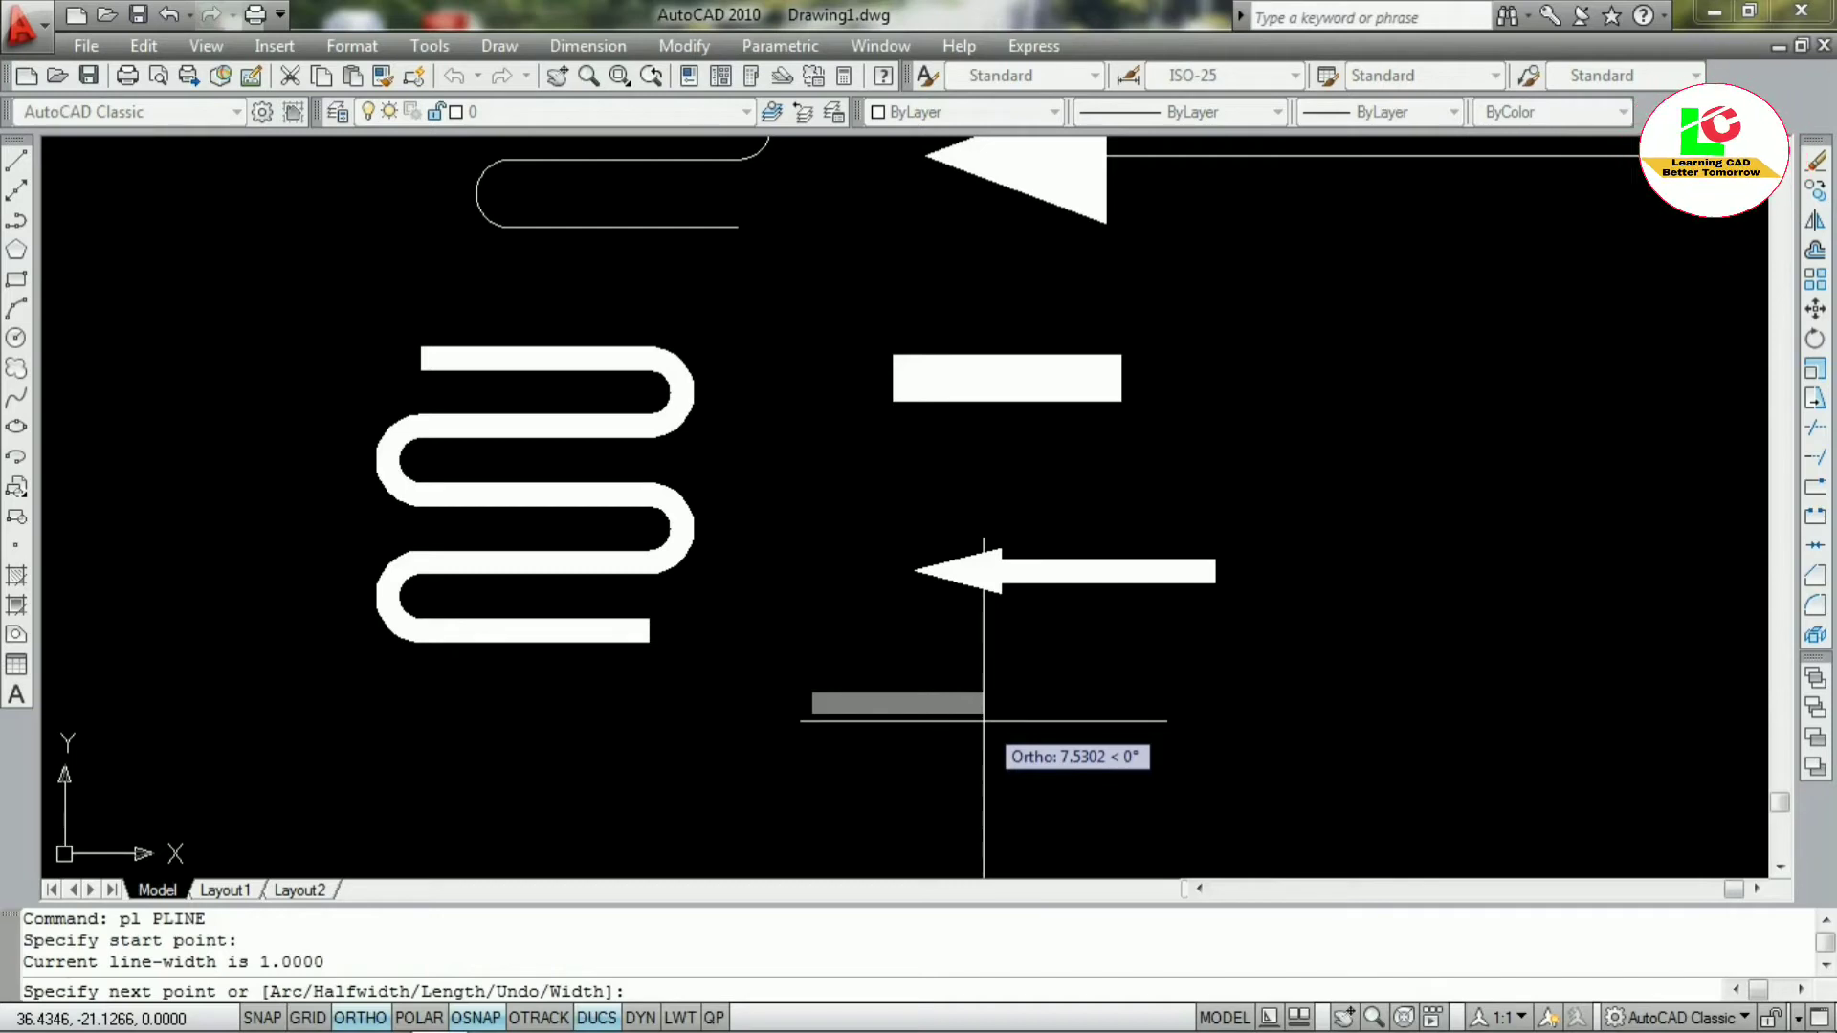
With starting width 2 and ending width 3, draw a tapered segment about 26 units right, add a short segment back left, and end the polyline
{"action": "type", "text": "w"}
{"action": "key", "text": "Return"}
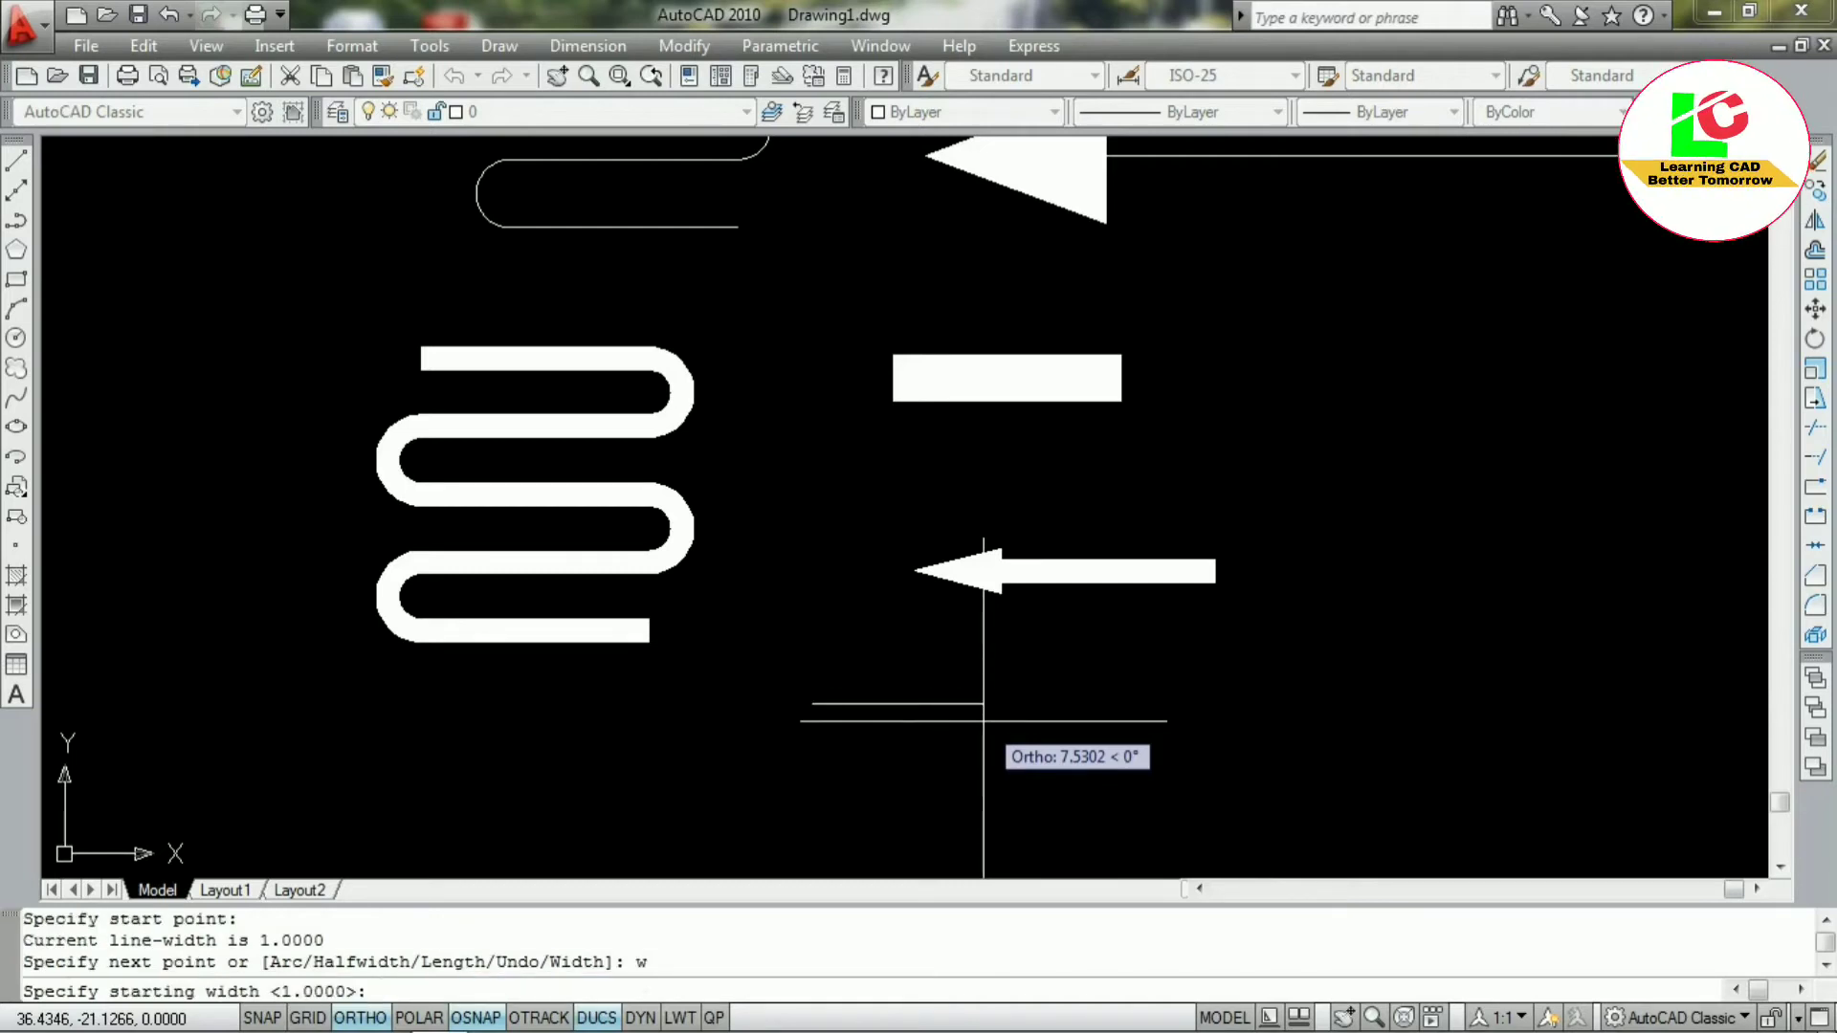
{"action": "type", "text": "2"}
{"action": "key", "text": "Return"}
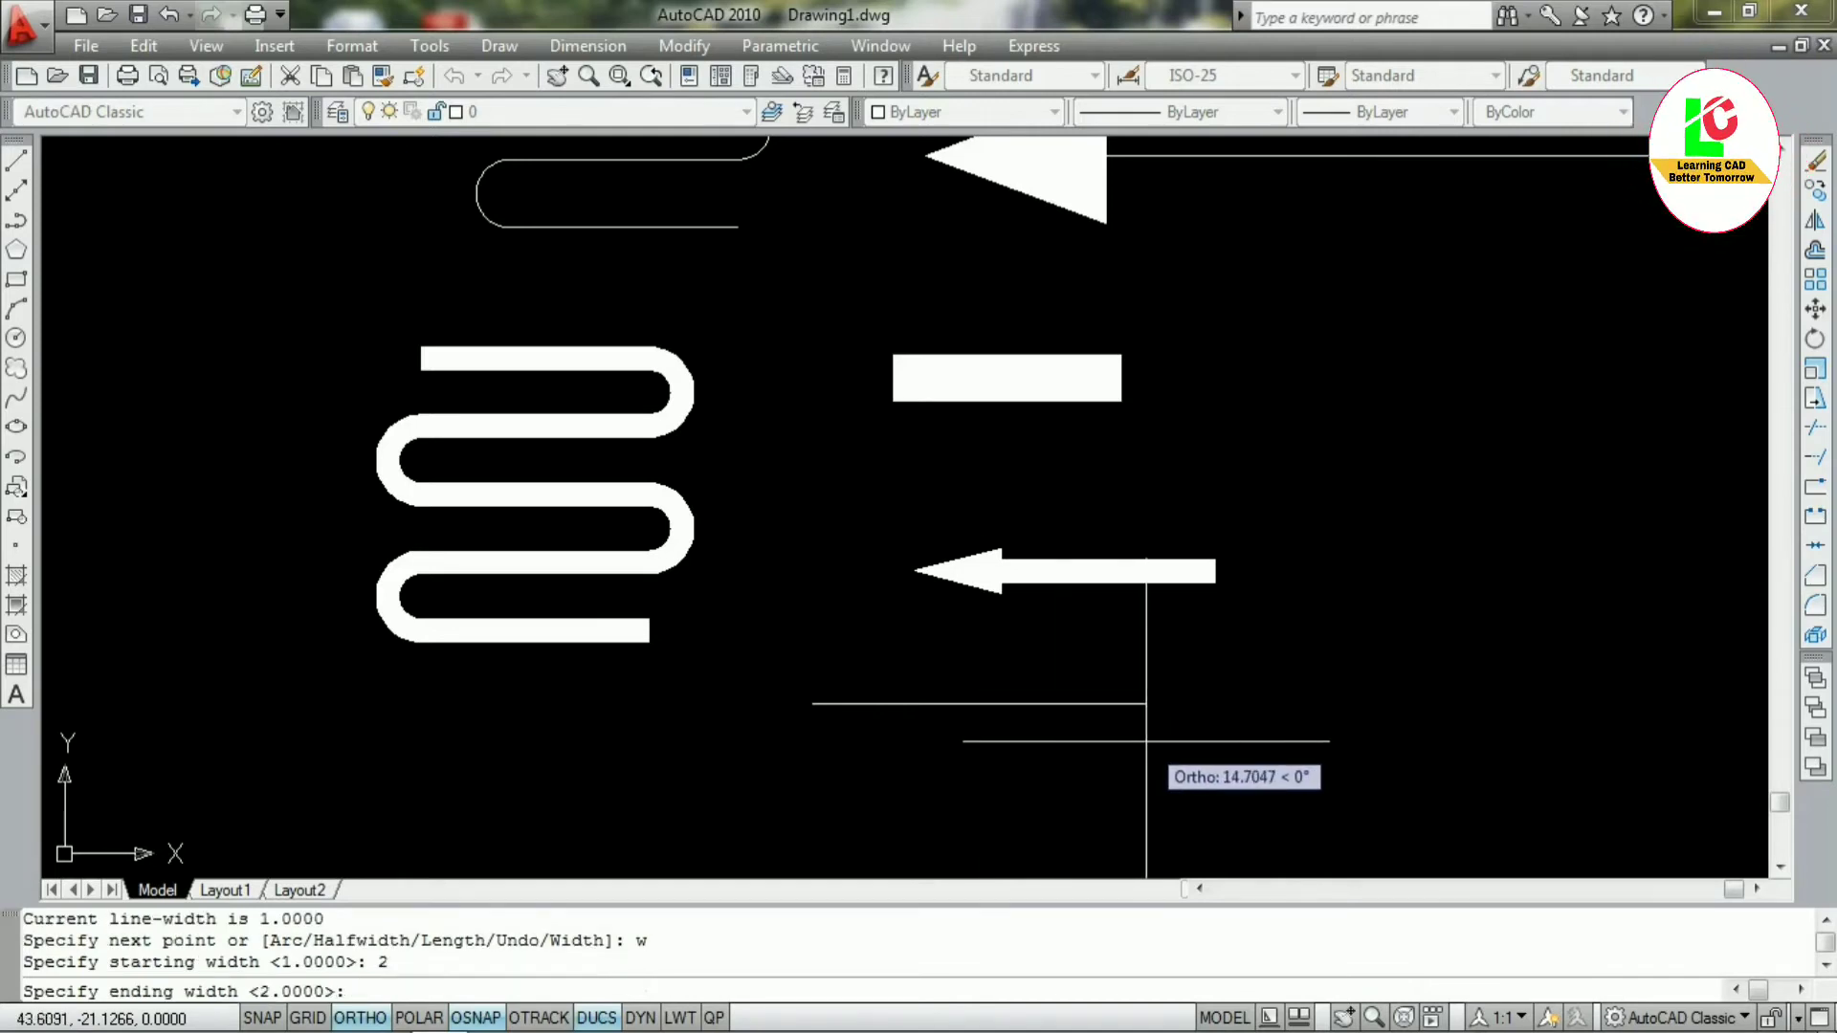
{"action": "type", "text": "3"}
{"action": "key", "text": "Return"}
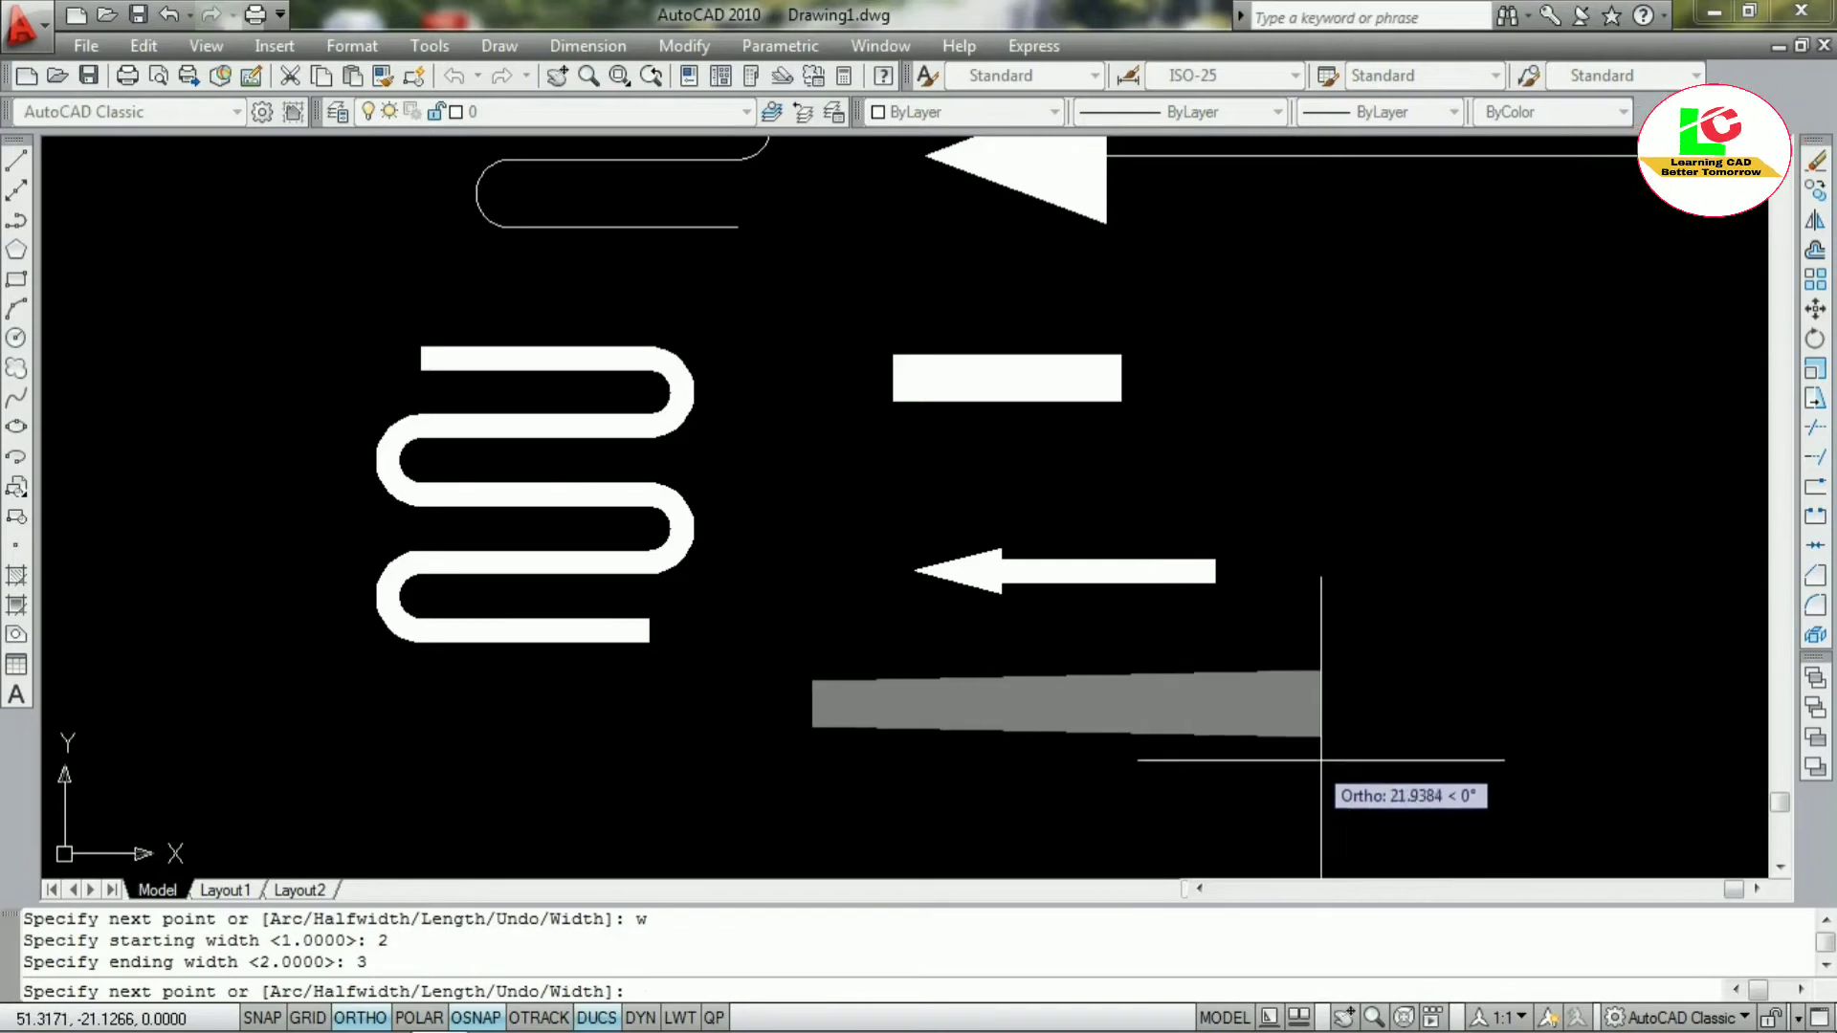
{"action": "left_click", "coordinate": [1405, 748]}
{"action": "left_click", "coordinate": [1299, 808]}
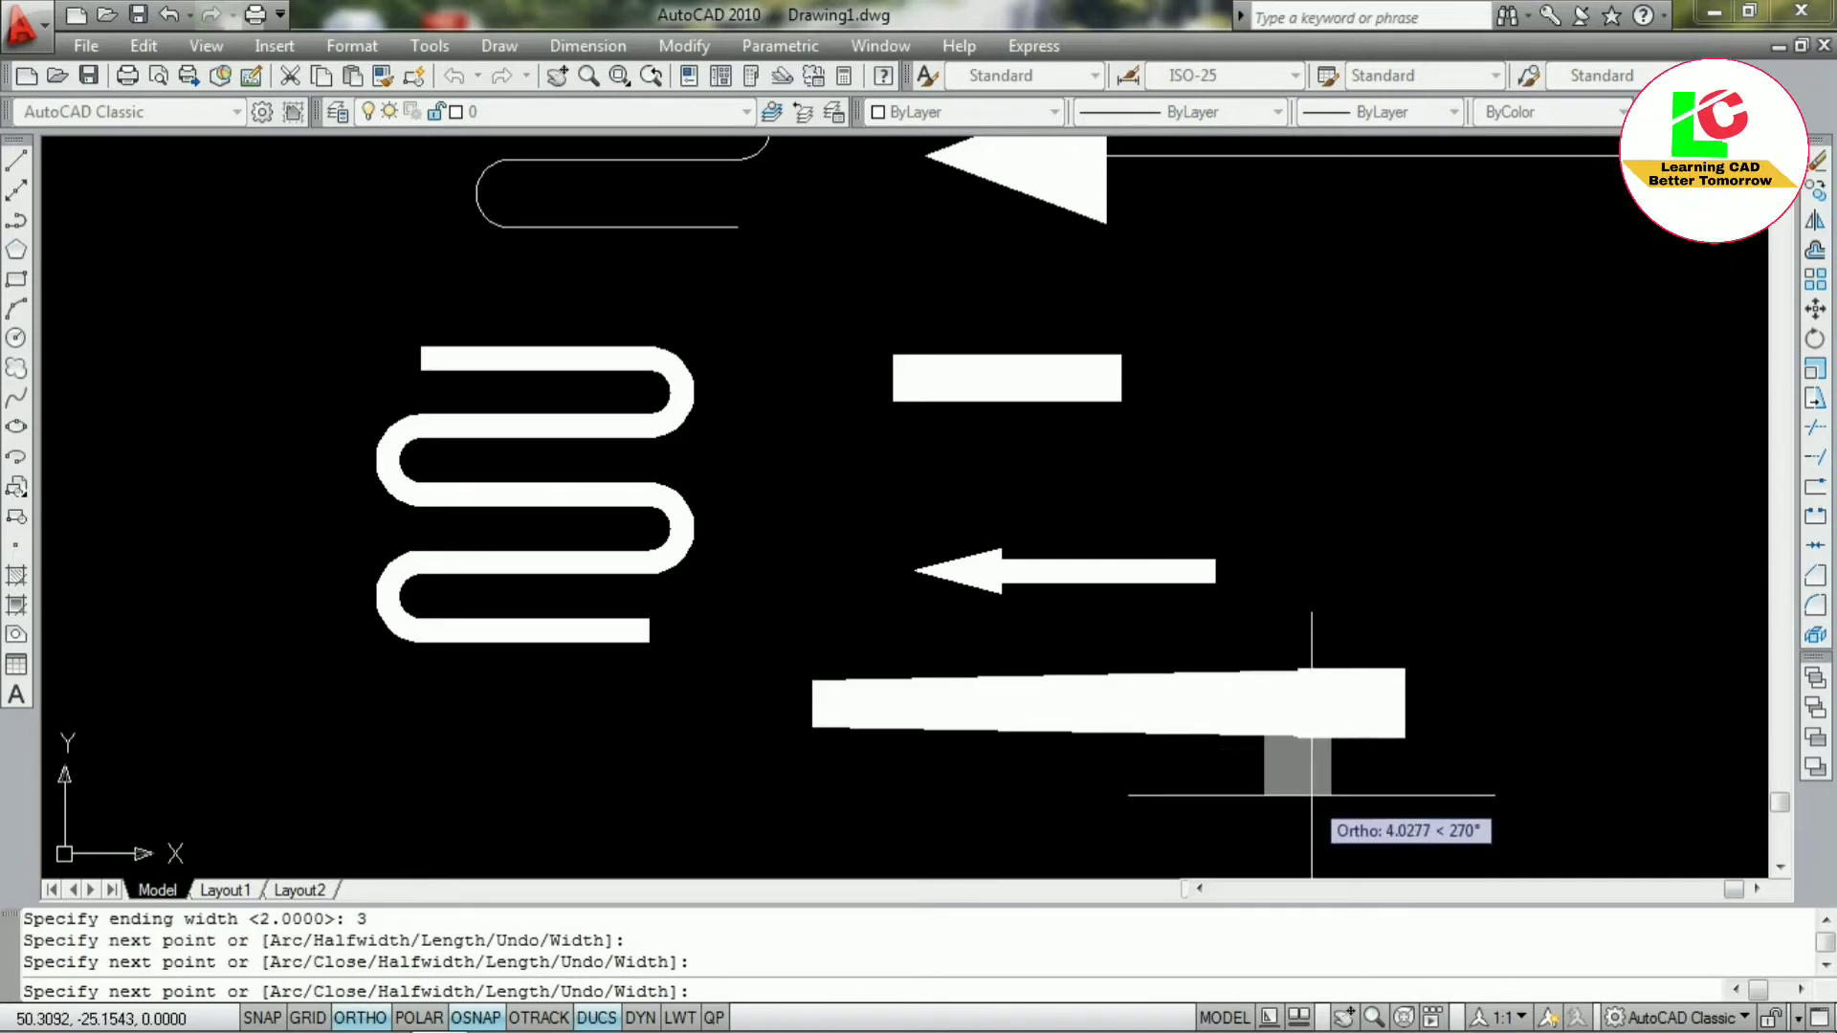
{"action": "key", "text": "Escape"}
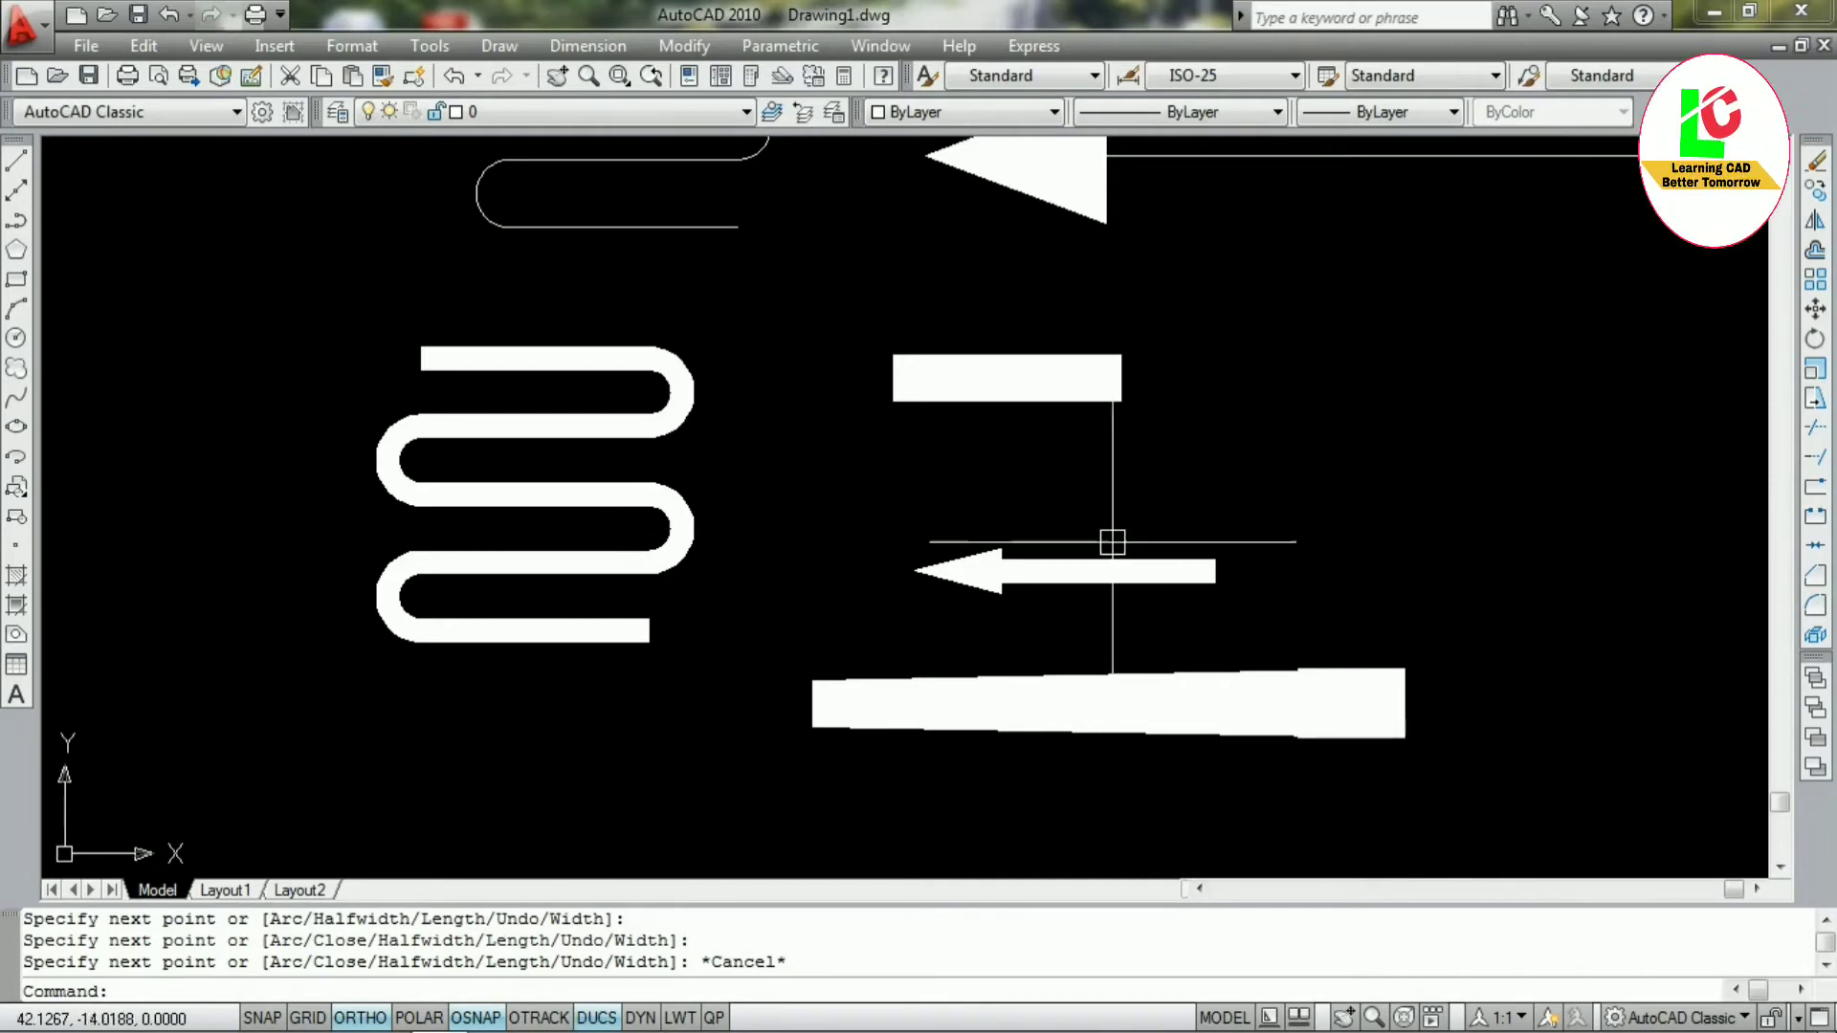
{"action": "scroll", "coordinate": [1110, 565], "scroll_direction": "down", "scroll_amount": 4}
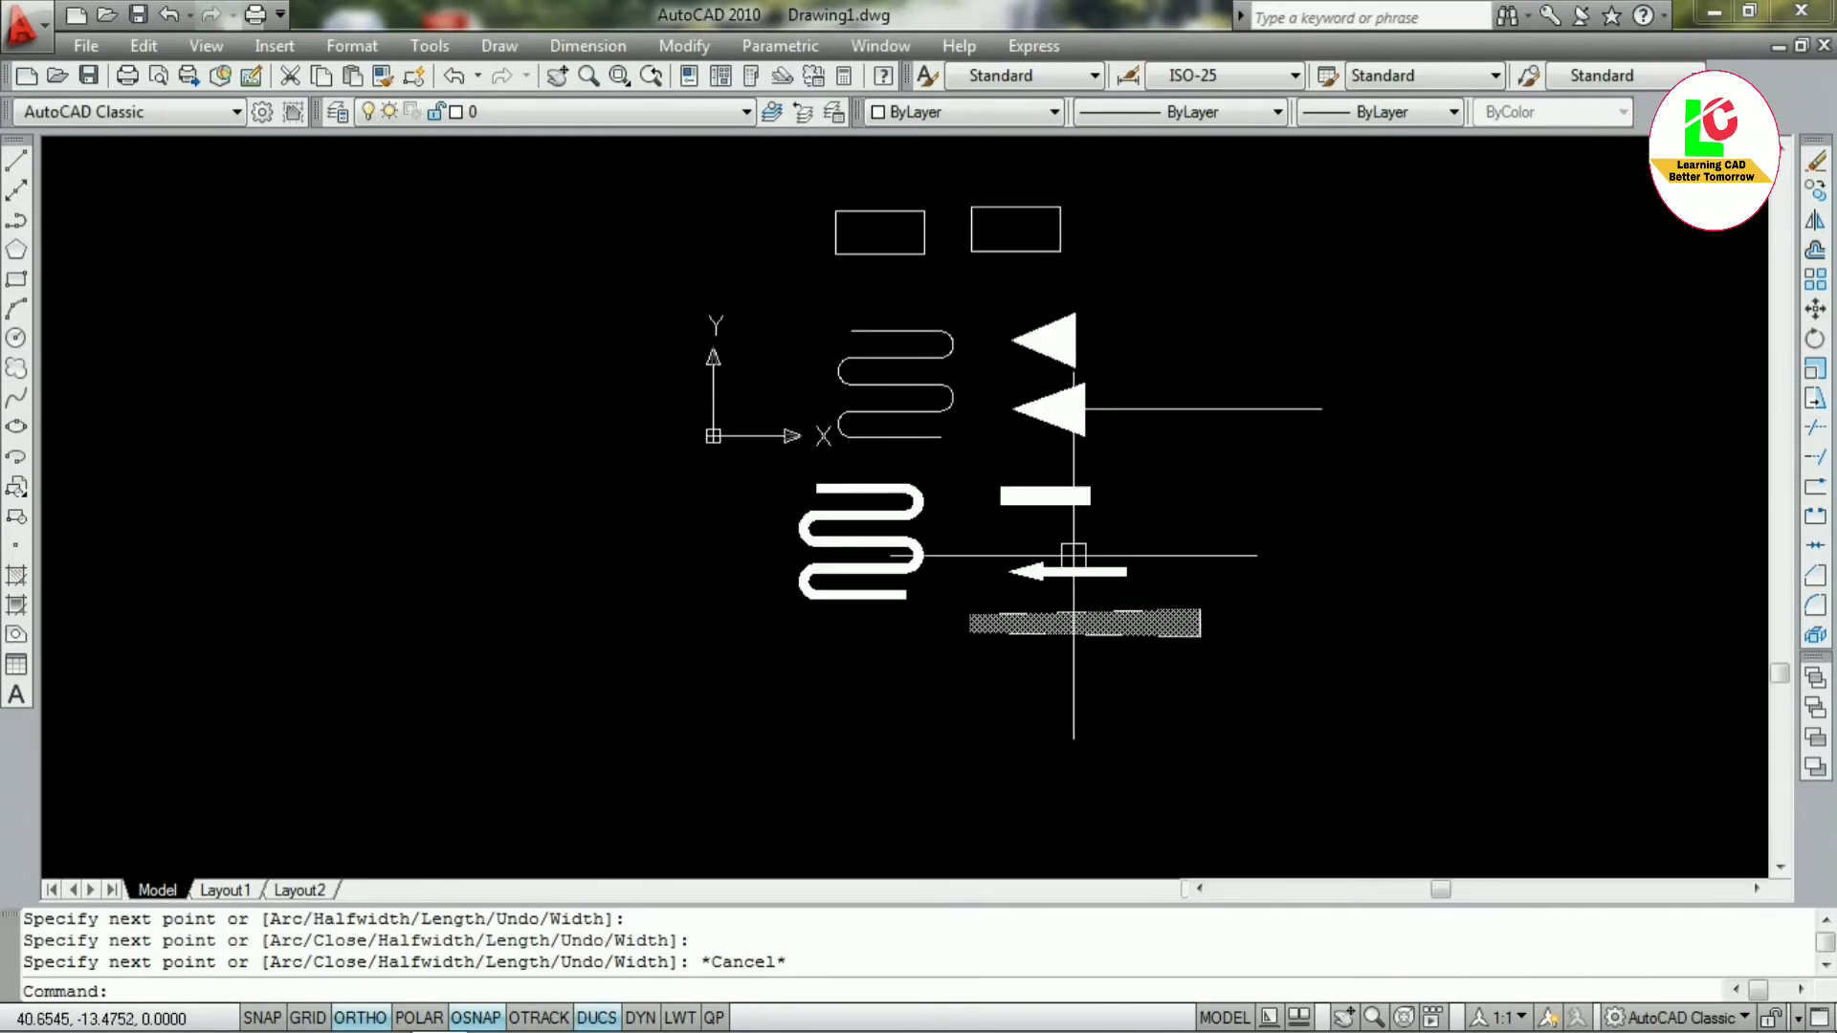
{"action": "scroll", "coordinate": [1067, 464], "scroll_direction": "up", "scroll_amount": 2}
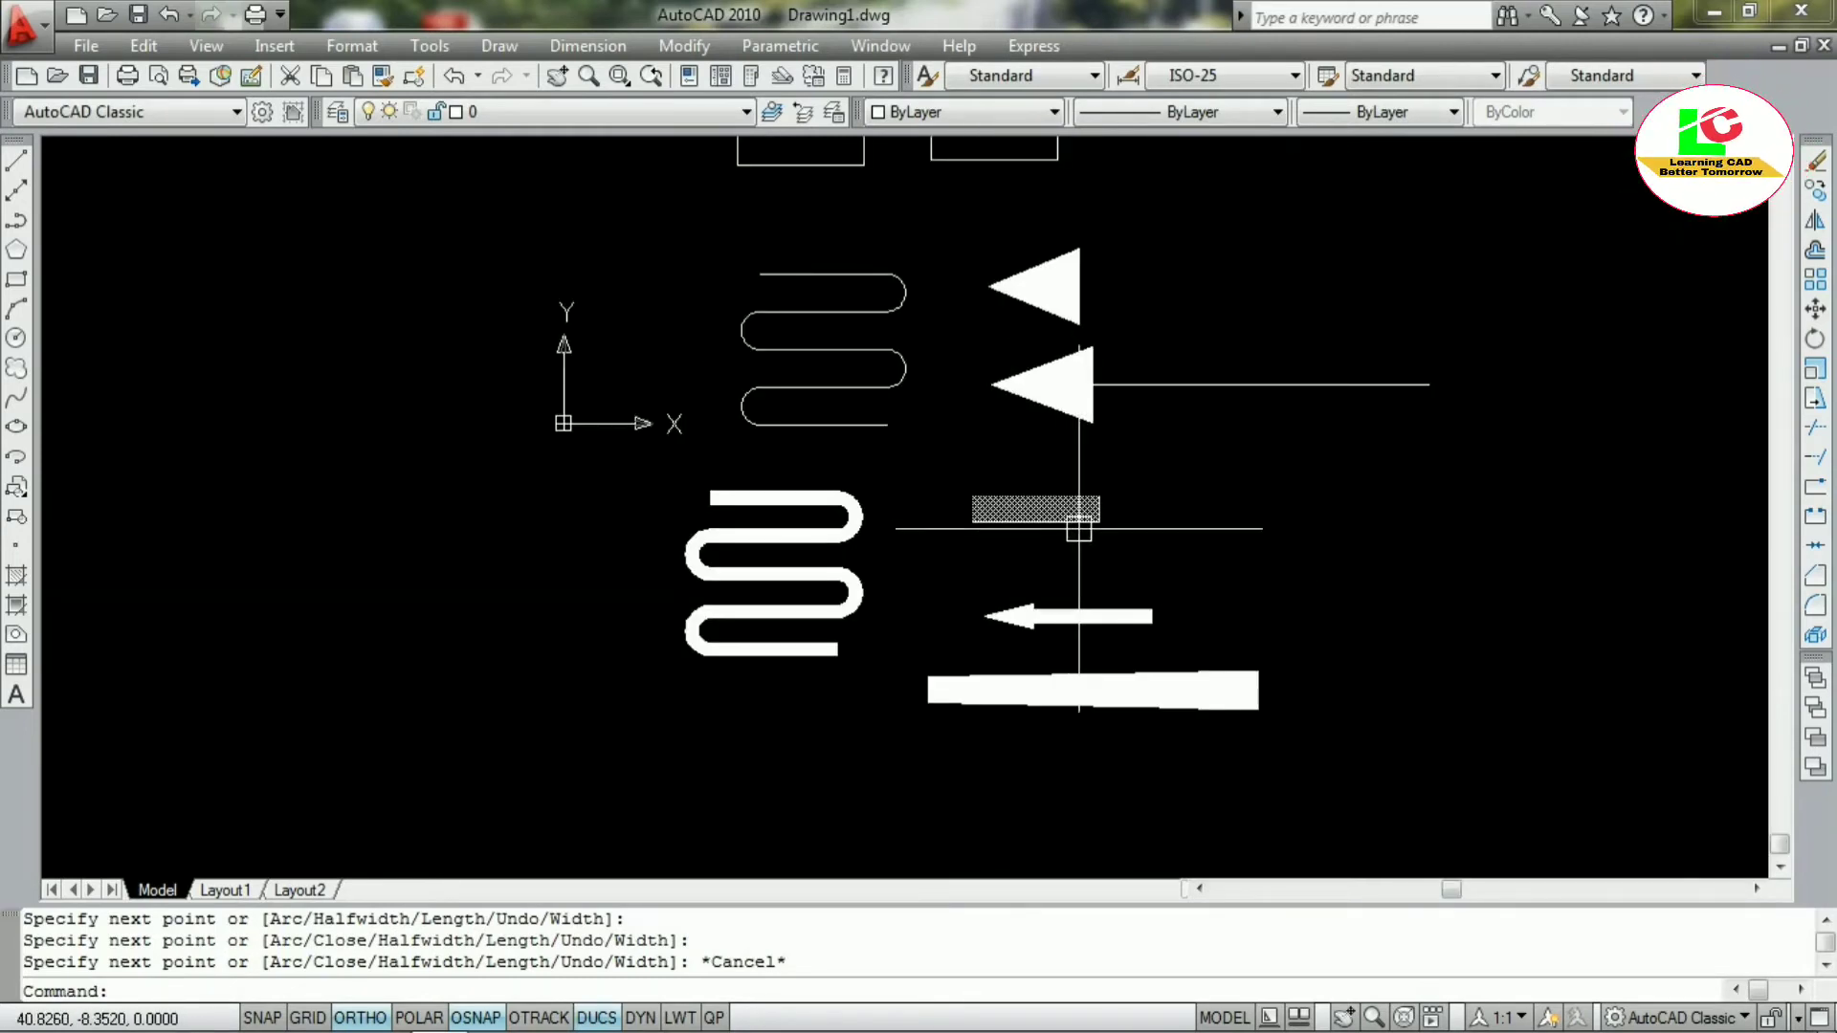
{"action": "key", "text": "Escape"}
{"action": "key", "text": "Escape"}
{"action": "key", "text": "Escape"}
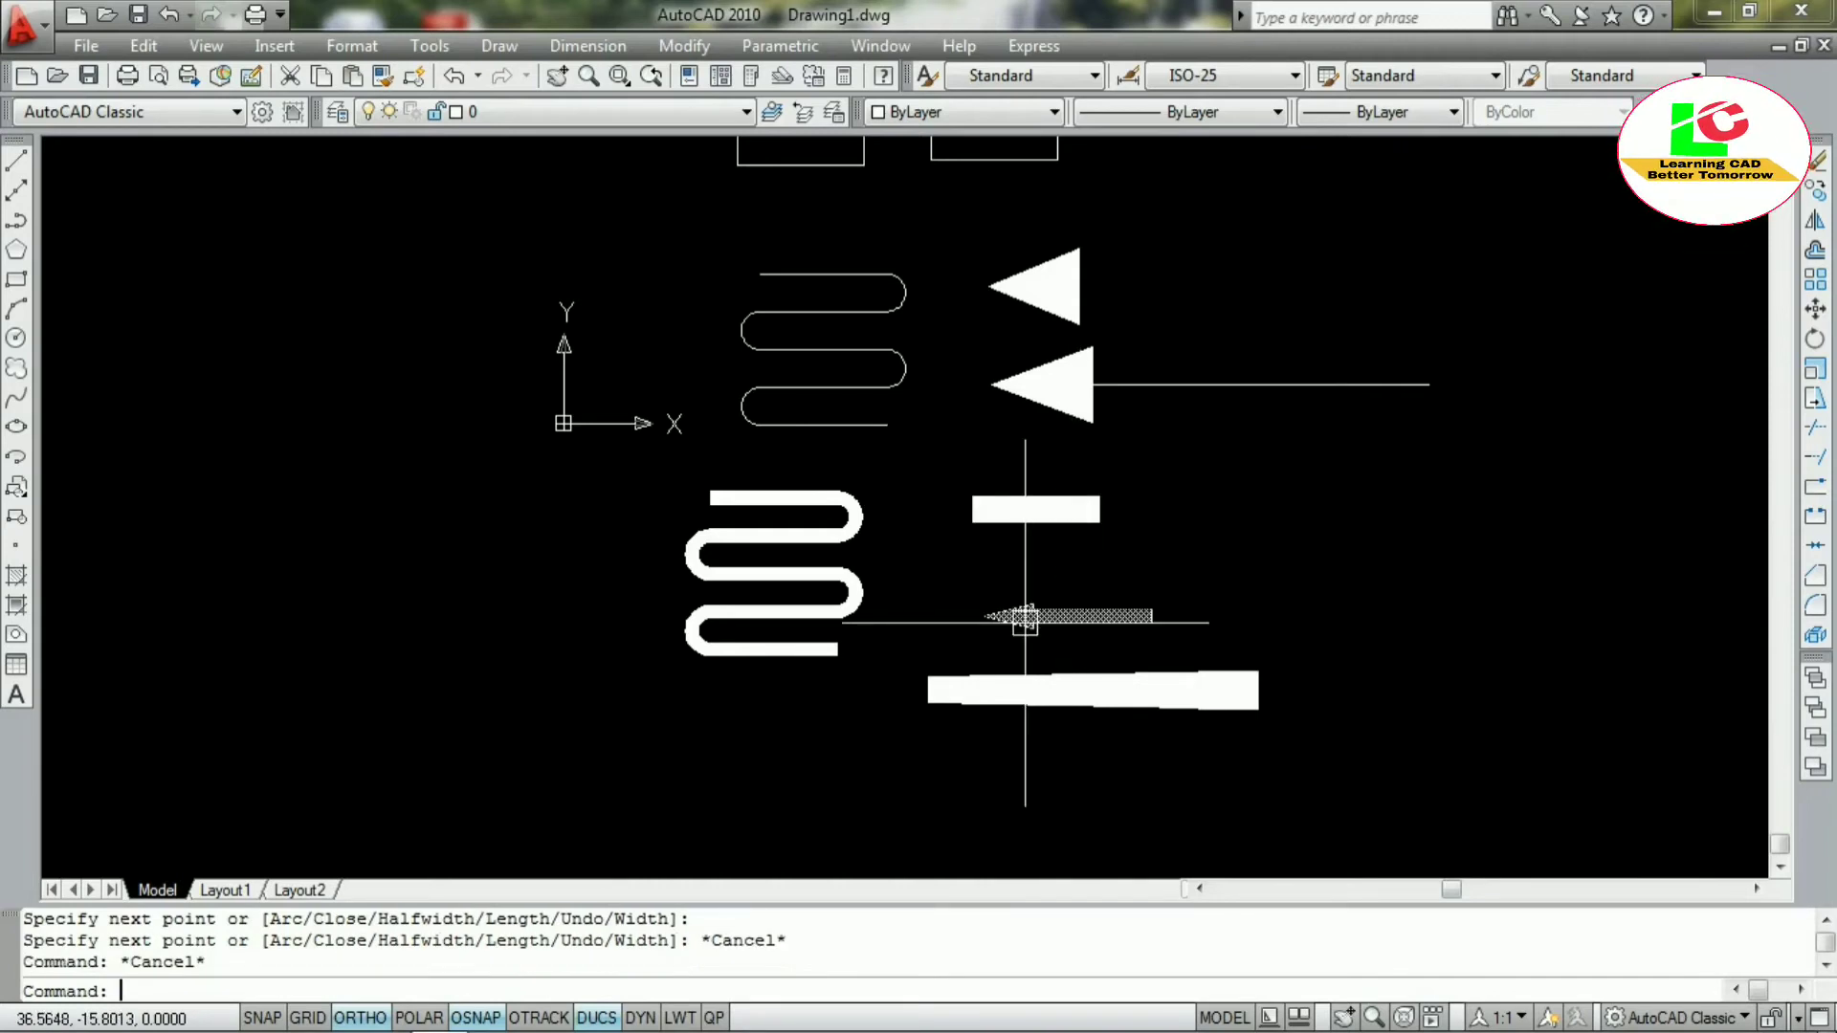
{"action": "type", "text": "pl"}
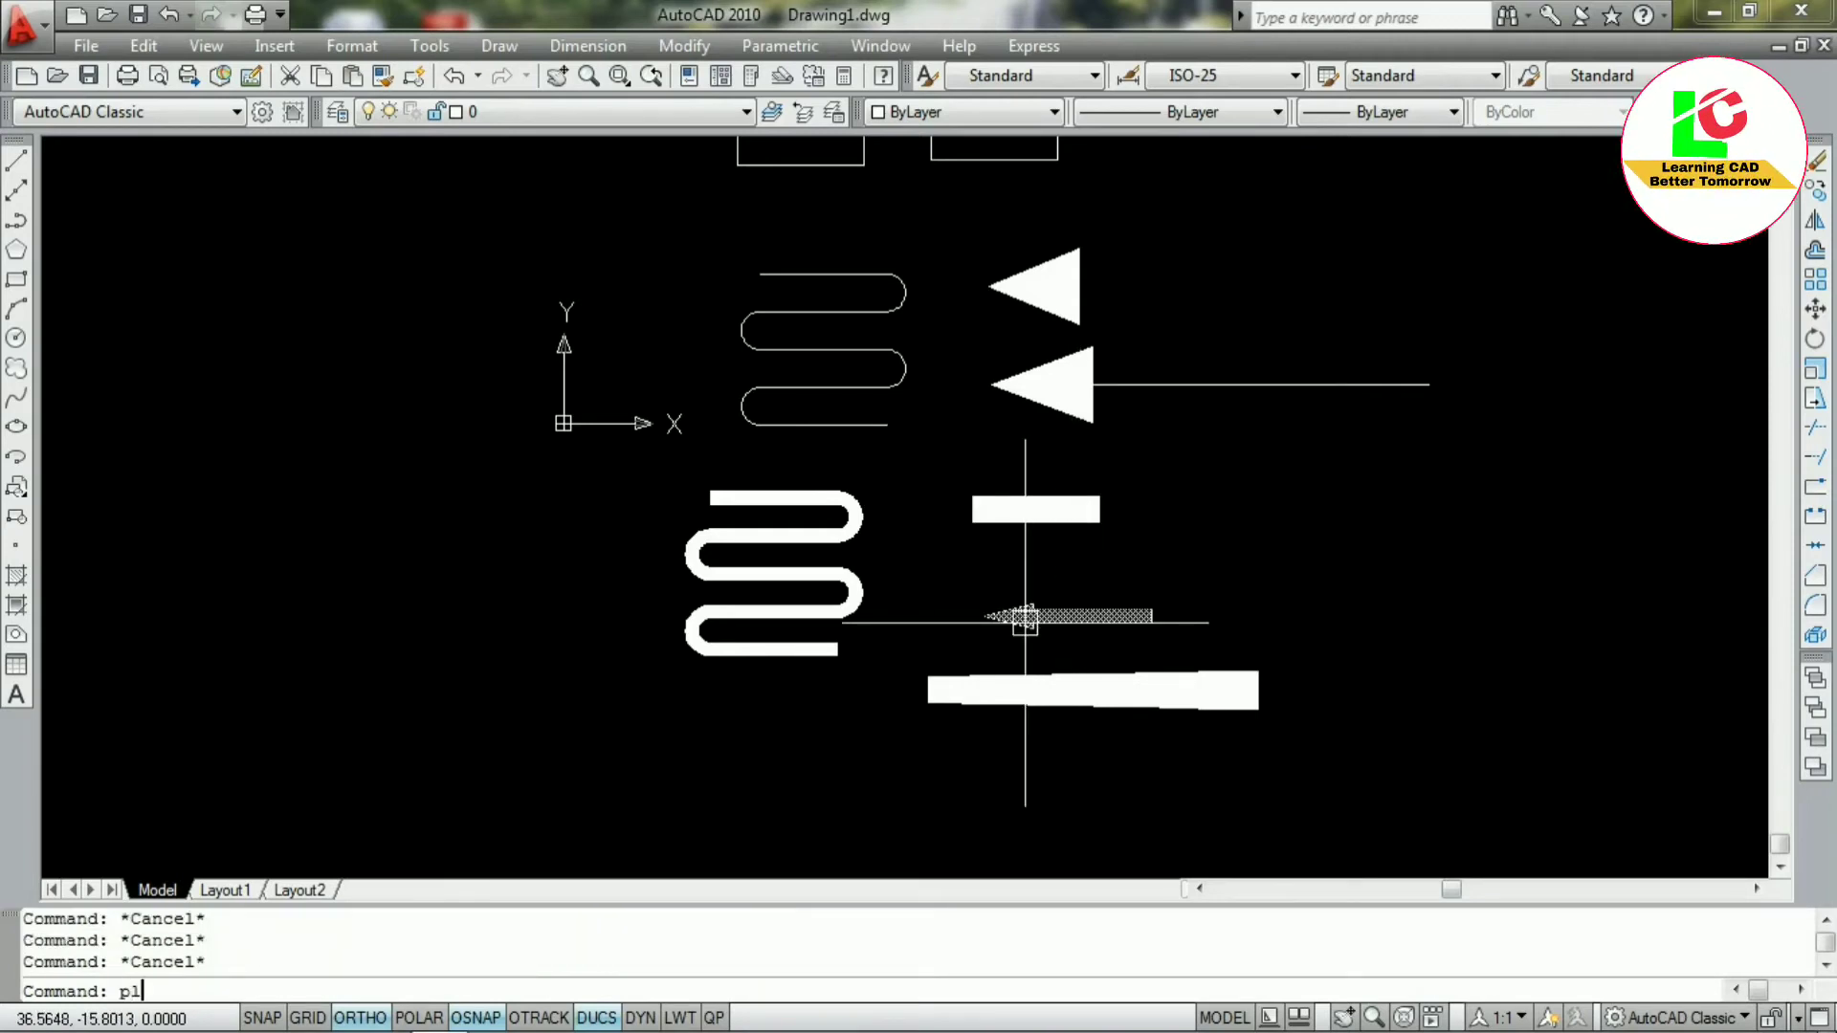
{"action": "key", "text": "Return"}
{"action": "left_click", "coordinate": [677, 778]}
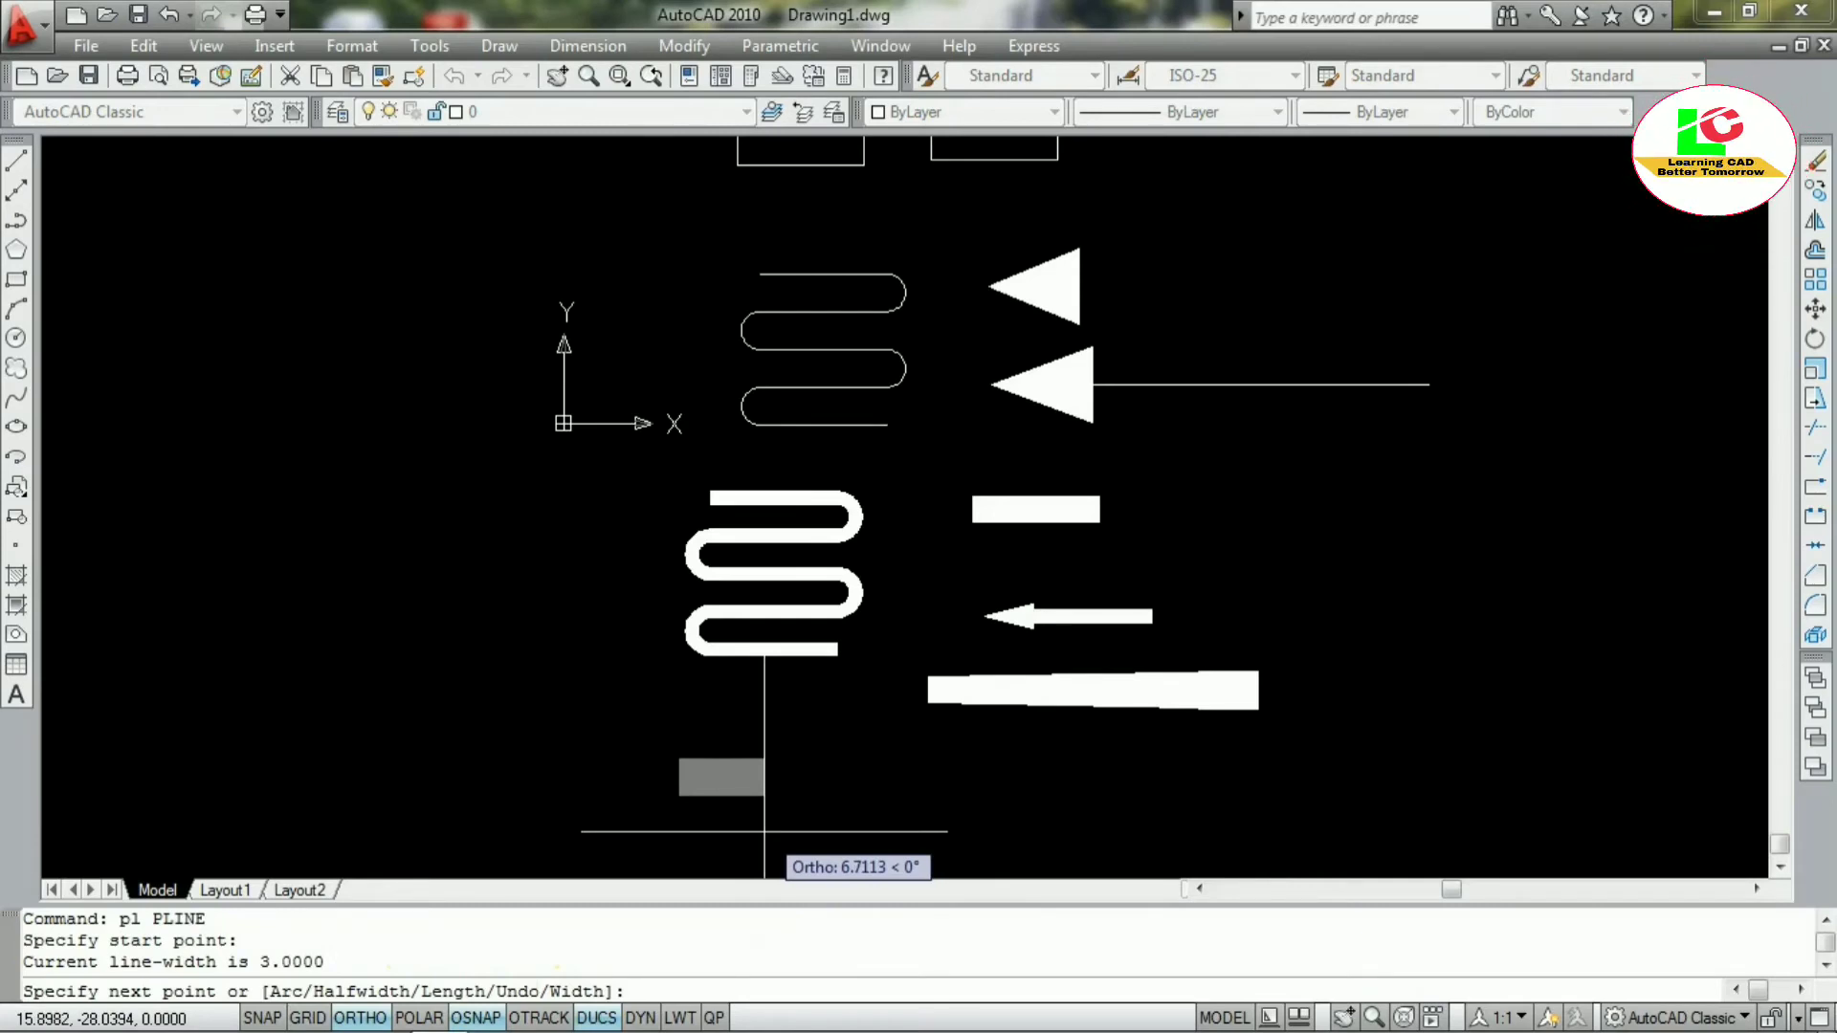
{"action": "key", "text": "Escape"}
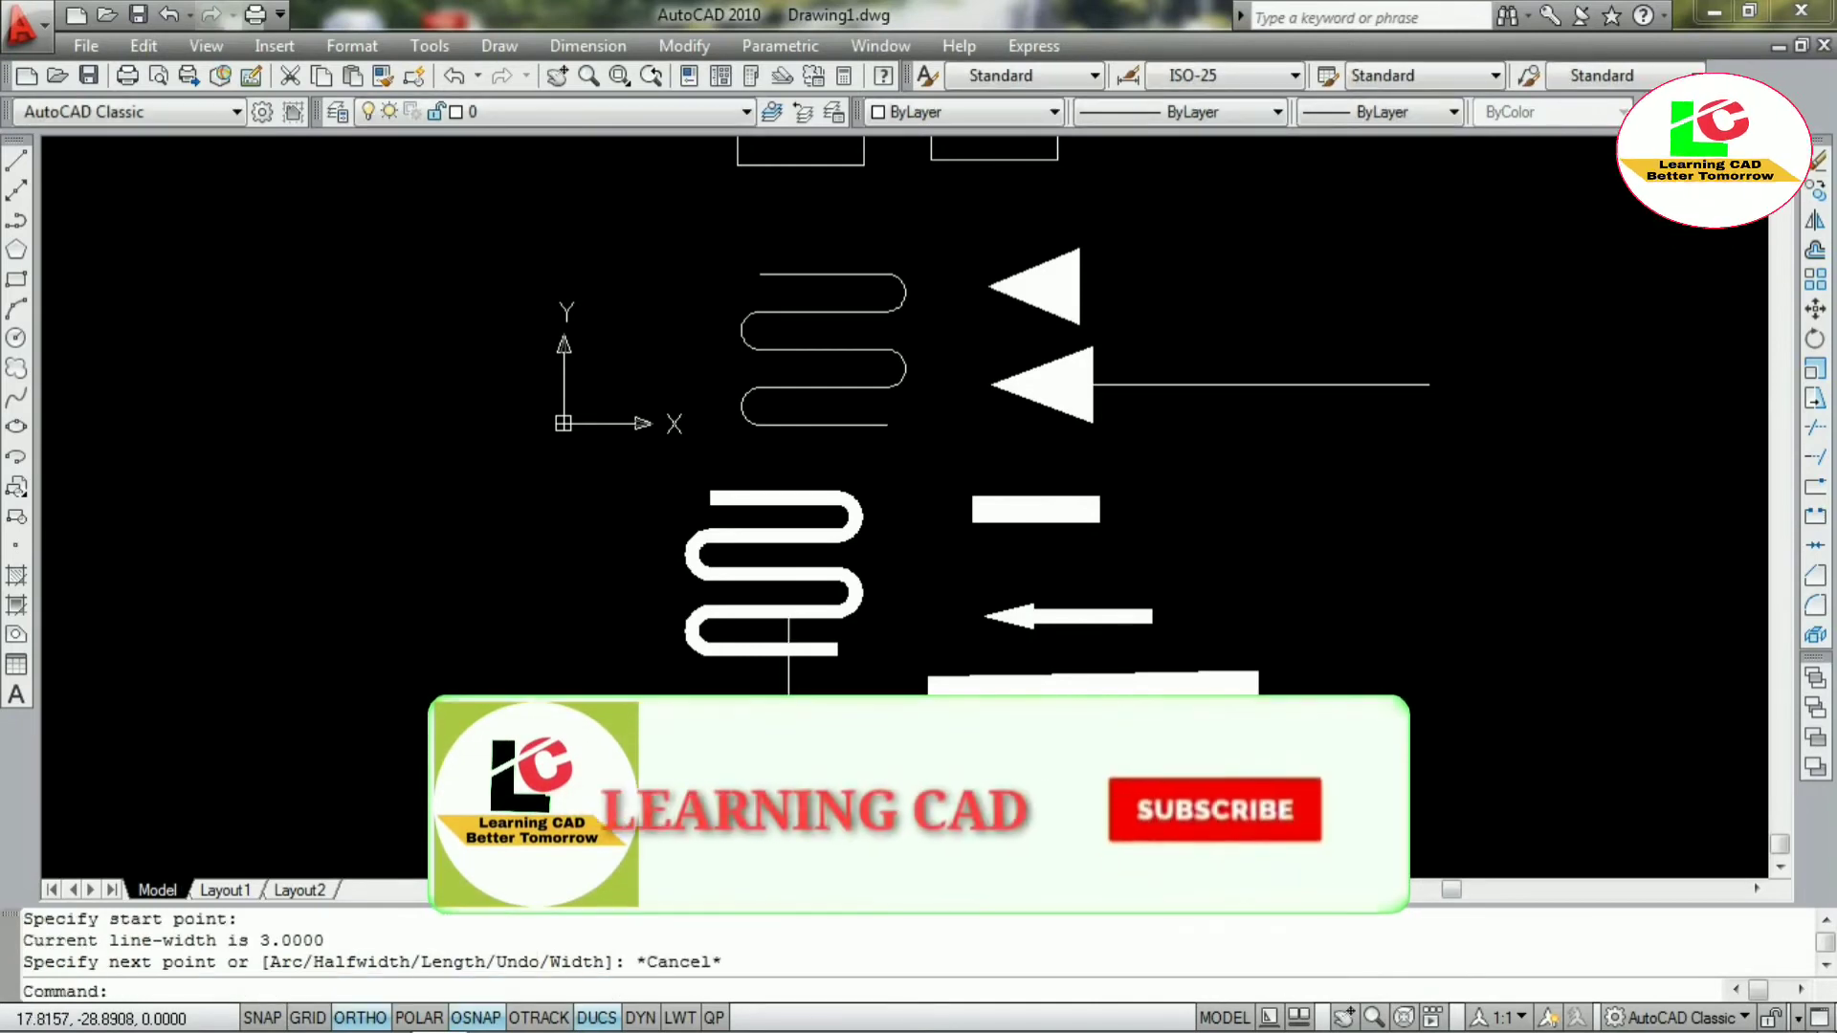
Examine whether the left rectangle's sides are separate lines by selecting its bottom, right and top edges one at a time
{"action": "scroll", "coordinate": [775, 804], "scroll_direction": "down", "scroll_amount": 4}
{"action": "scroll", "coordinate": [836, 621], "scroll_direction": "up", "scroll_amount": 5}
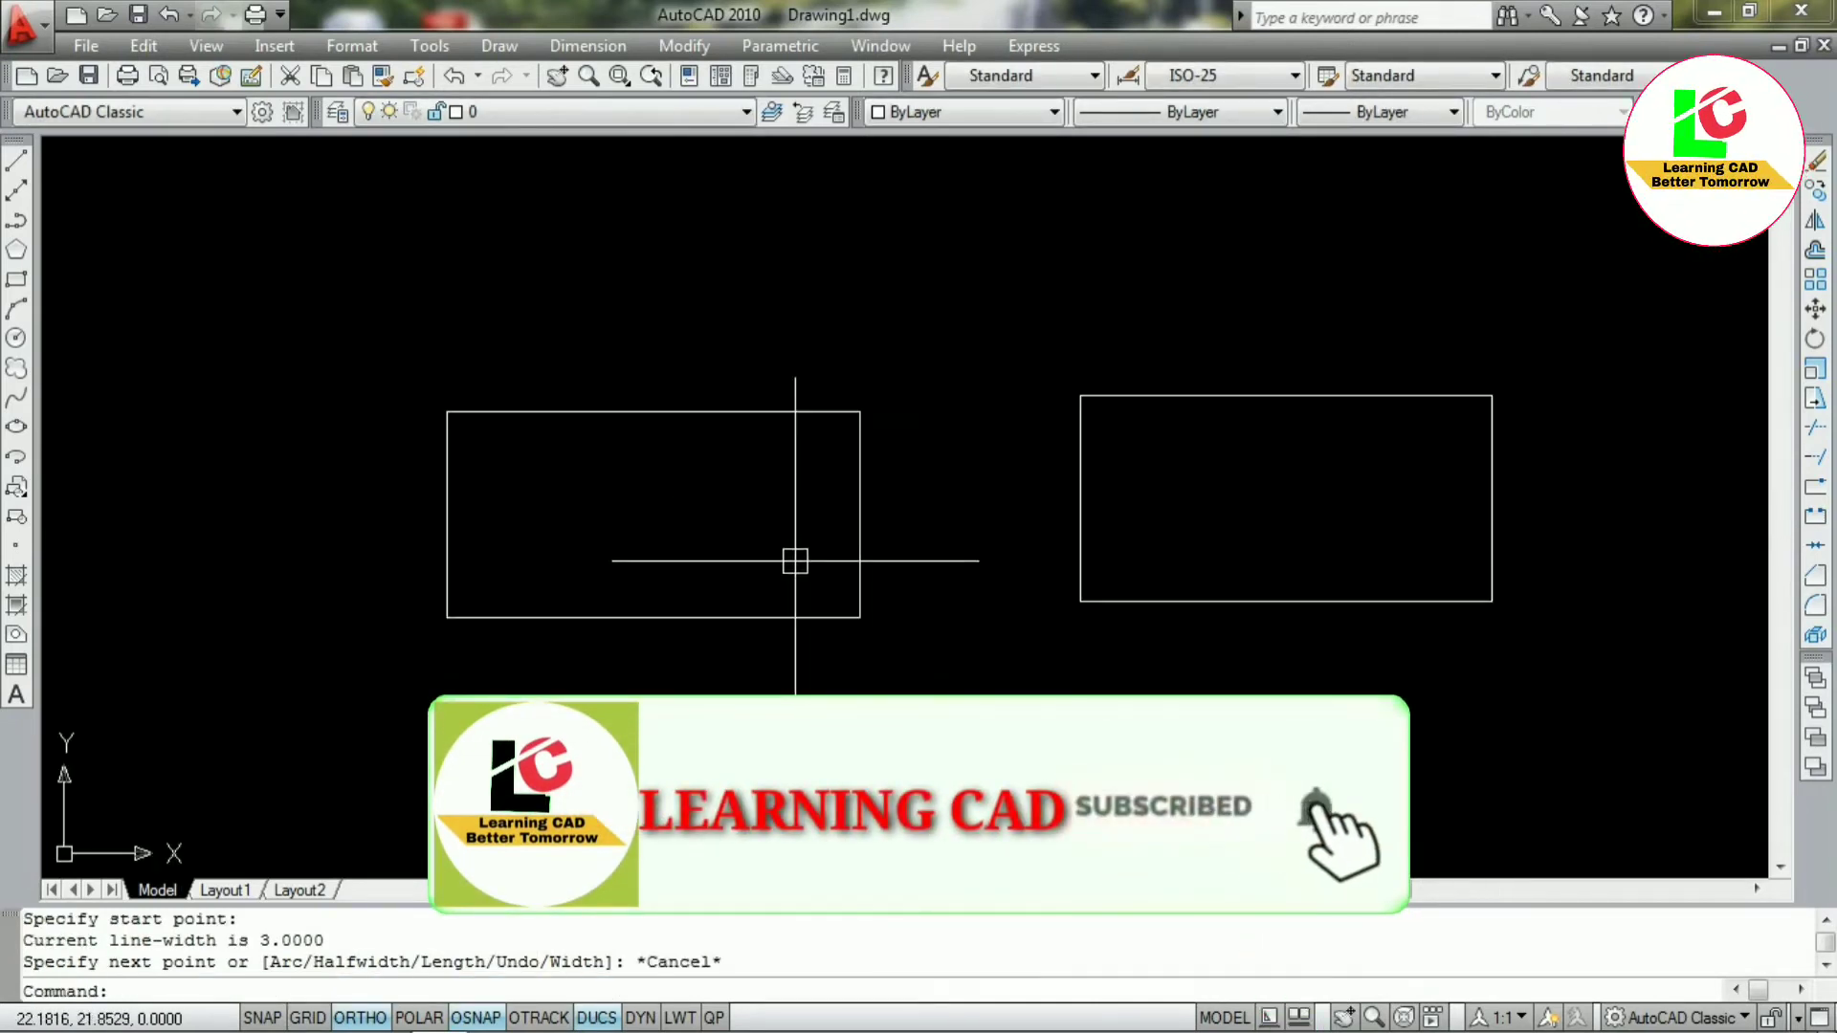
{"action": "left_click", "coordinate": [786, 618]}
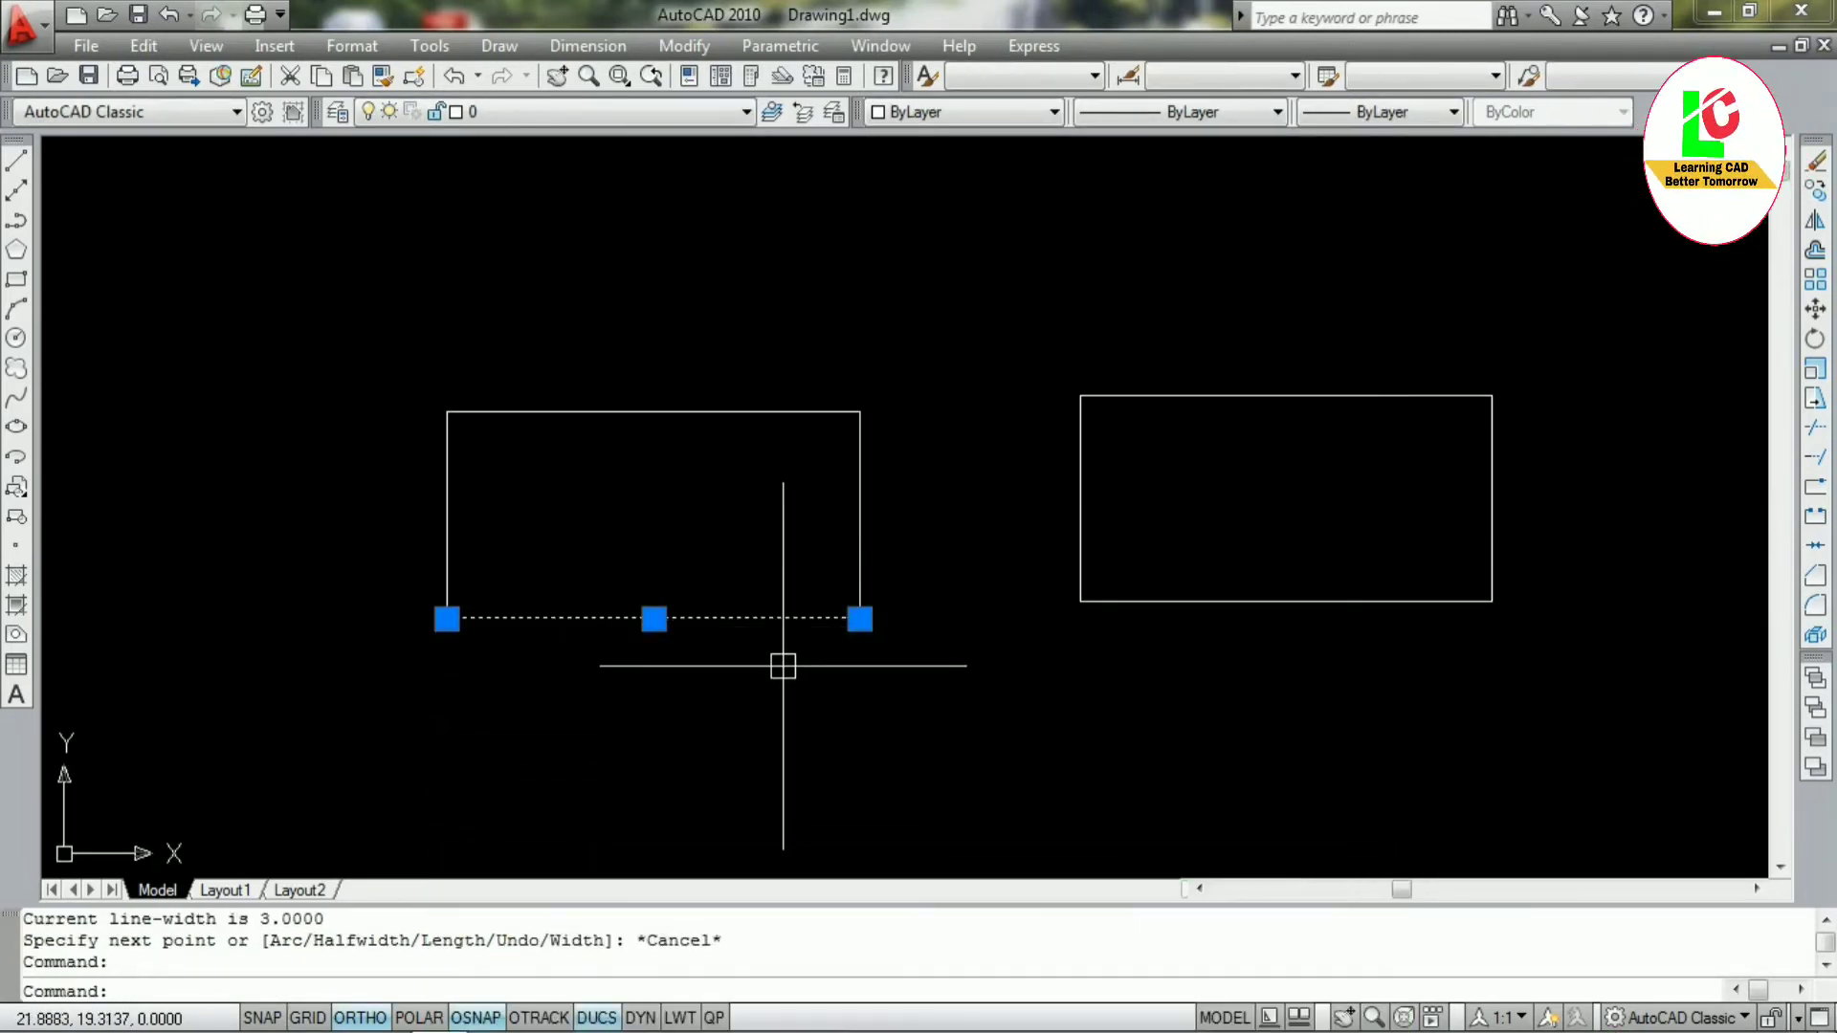
{"action": "key", "text": "Escape"}
{"action": "left_click", "coordinate": [861, 538]}
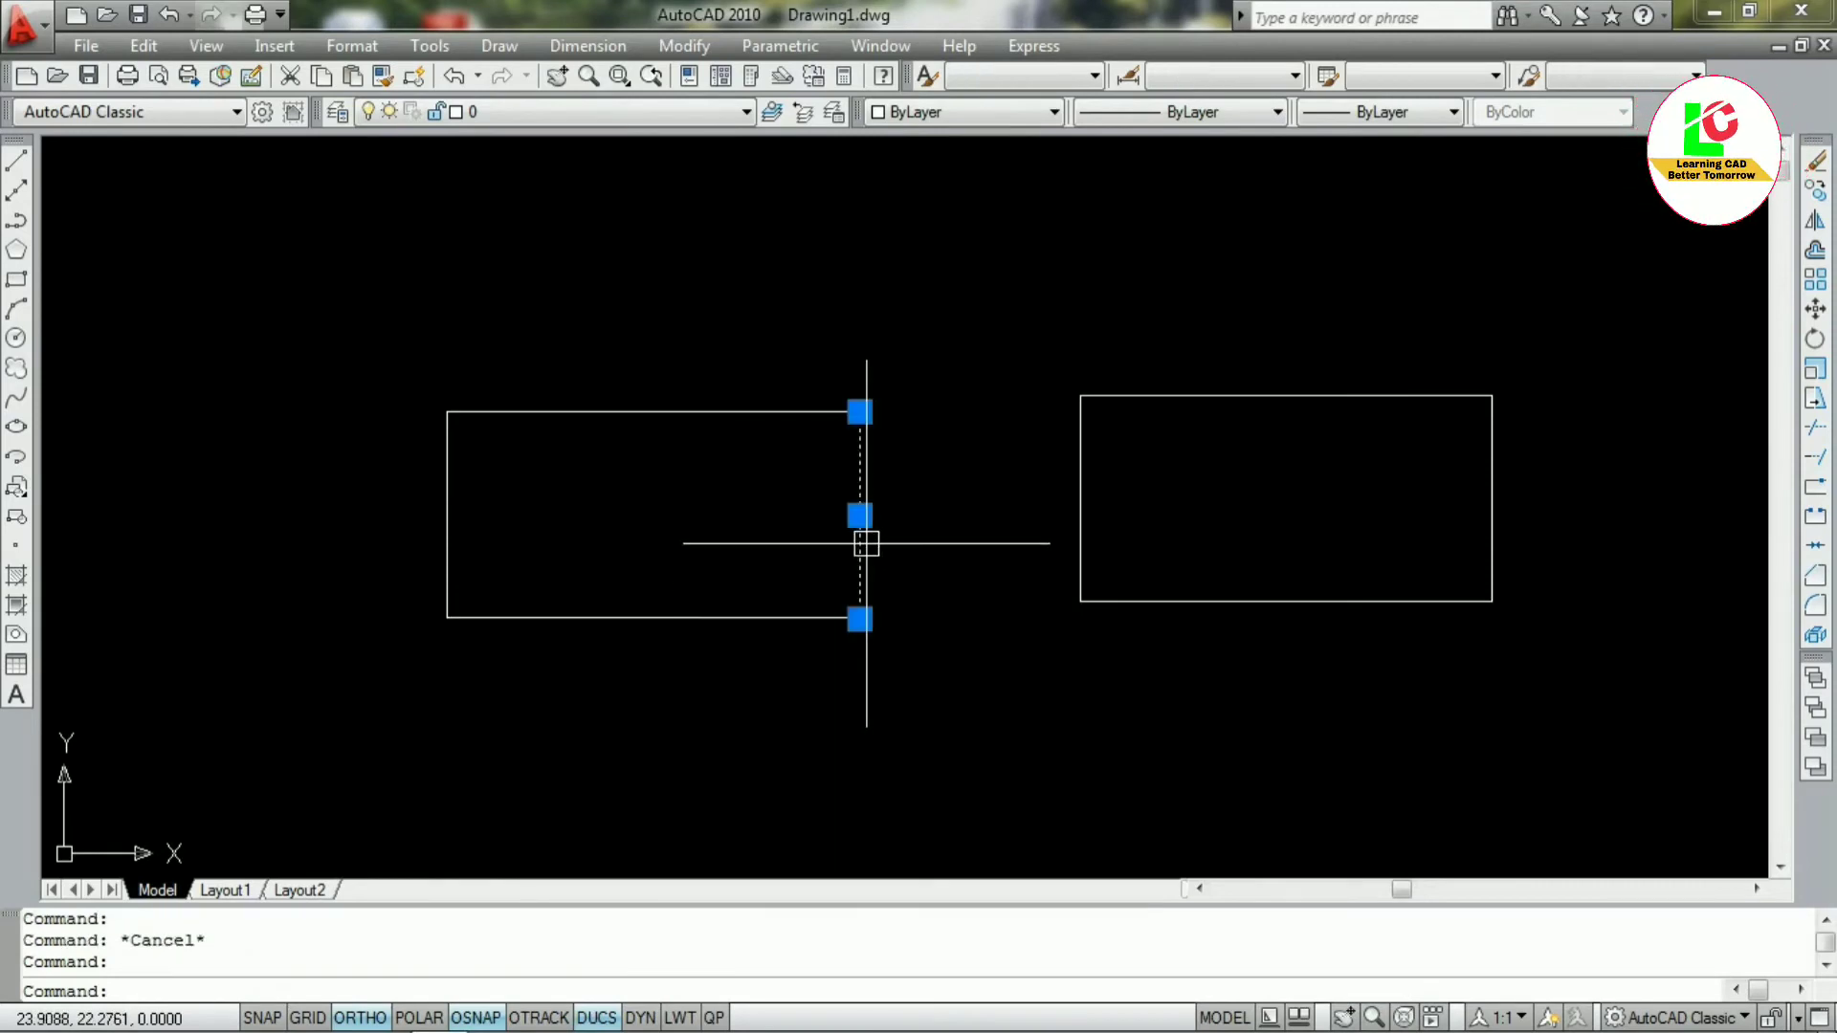
{"action": "key", "text": "Escape"}
{"action": "left_click", "coordinate": [760, 409]}
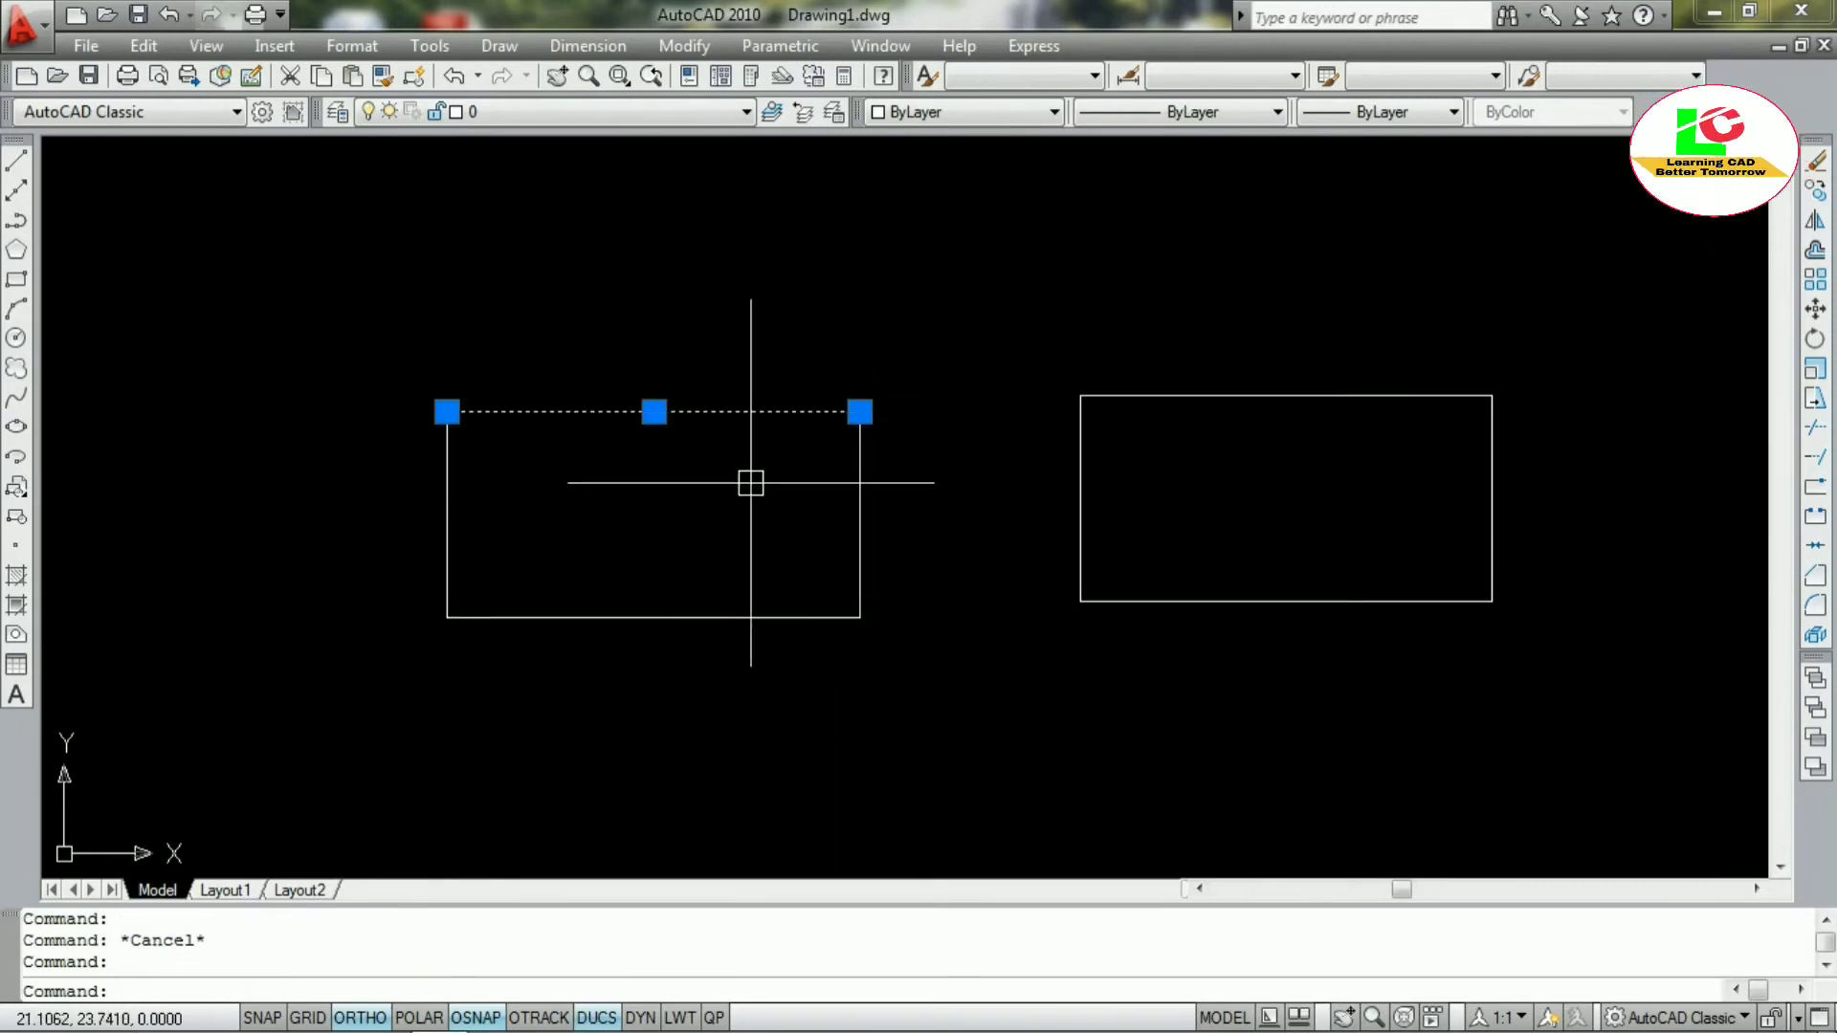
{"action": "key", "text": "Escape"}
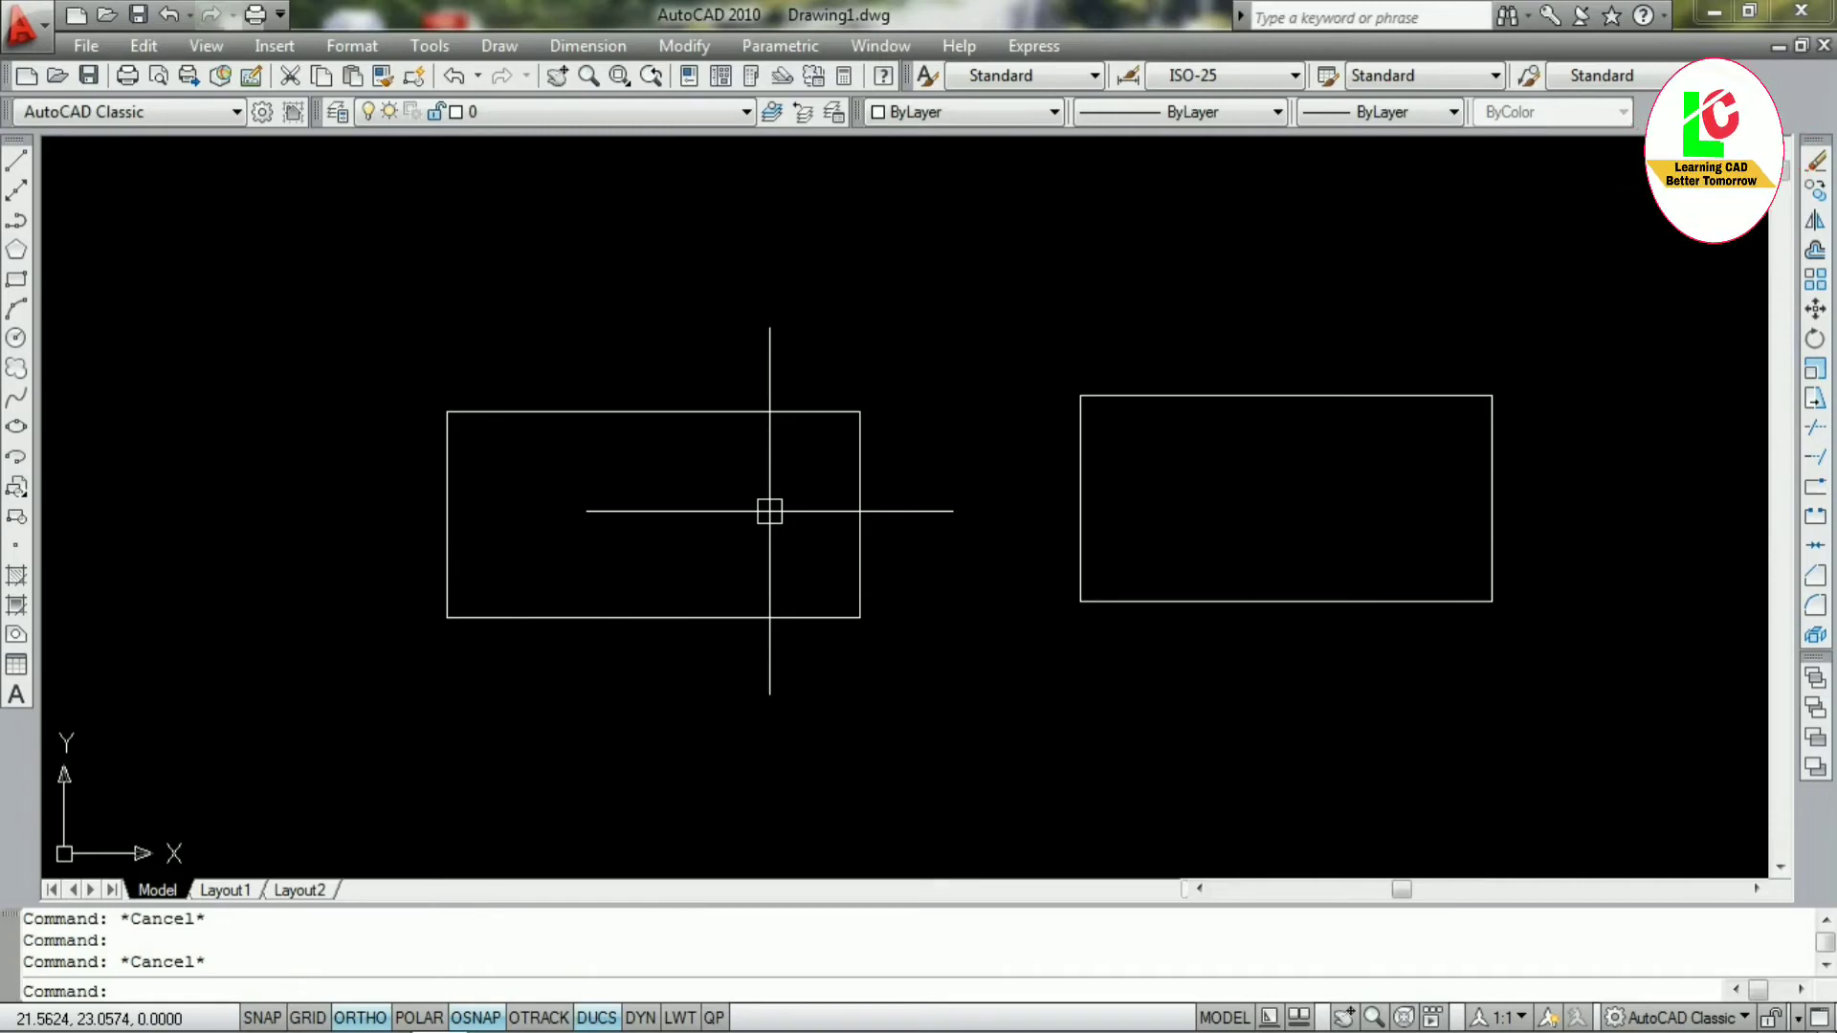
{"action": "key", "text": "Escape"}
{"action": "key", "text": "Escape"}
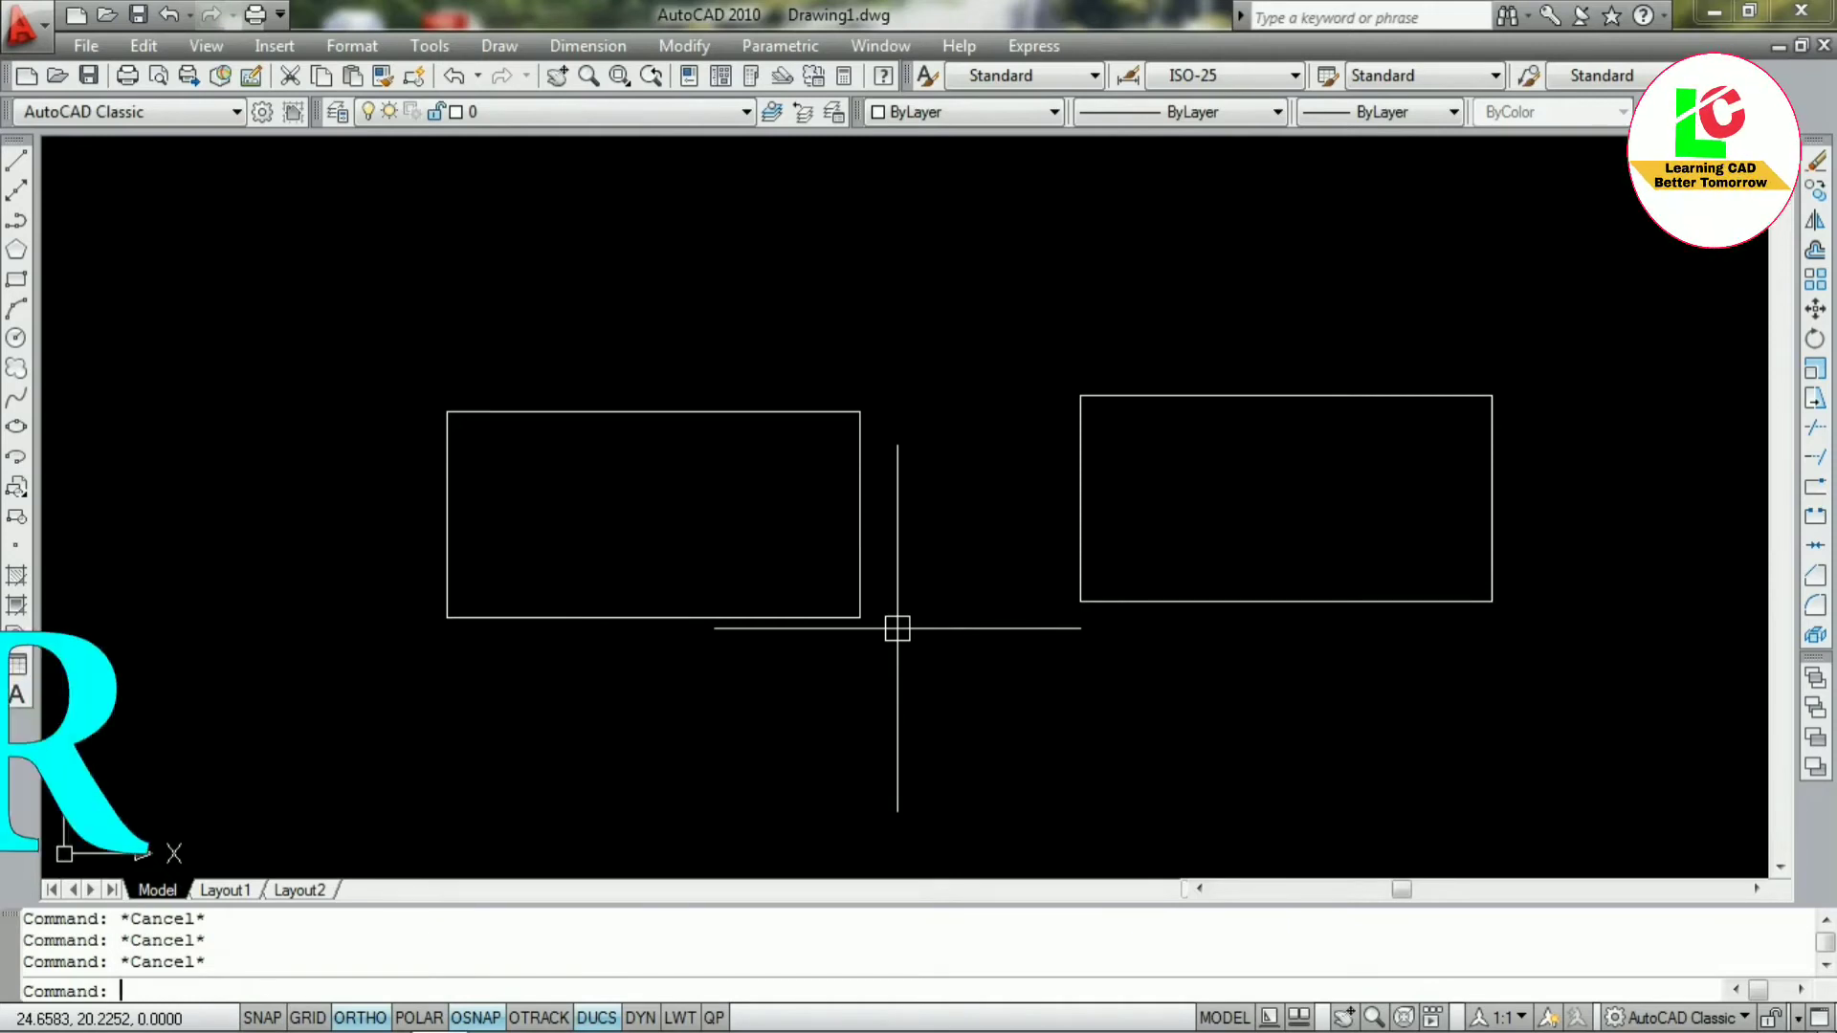
Convert the bottom edge of the left rectangle into a polyline with the Polyline Edit (PEDIT) command
{"action": "type", "text": "pe"}
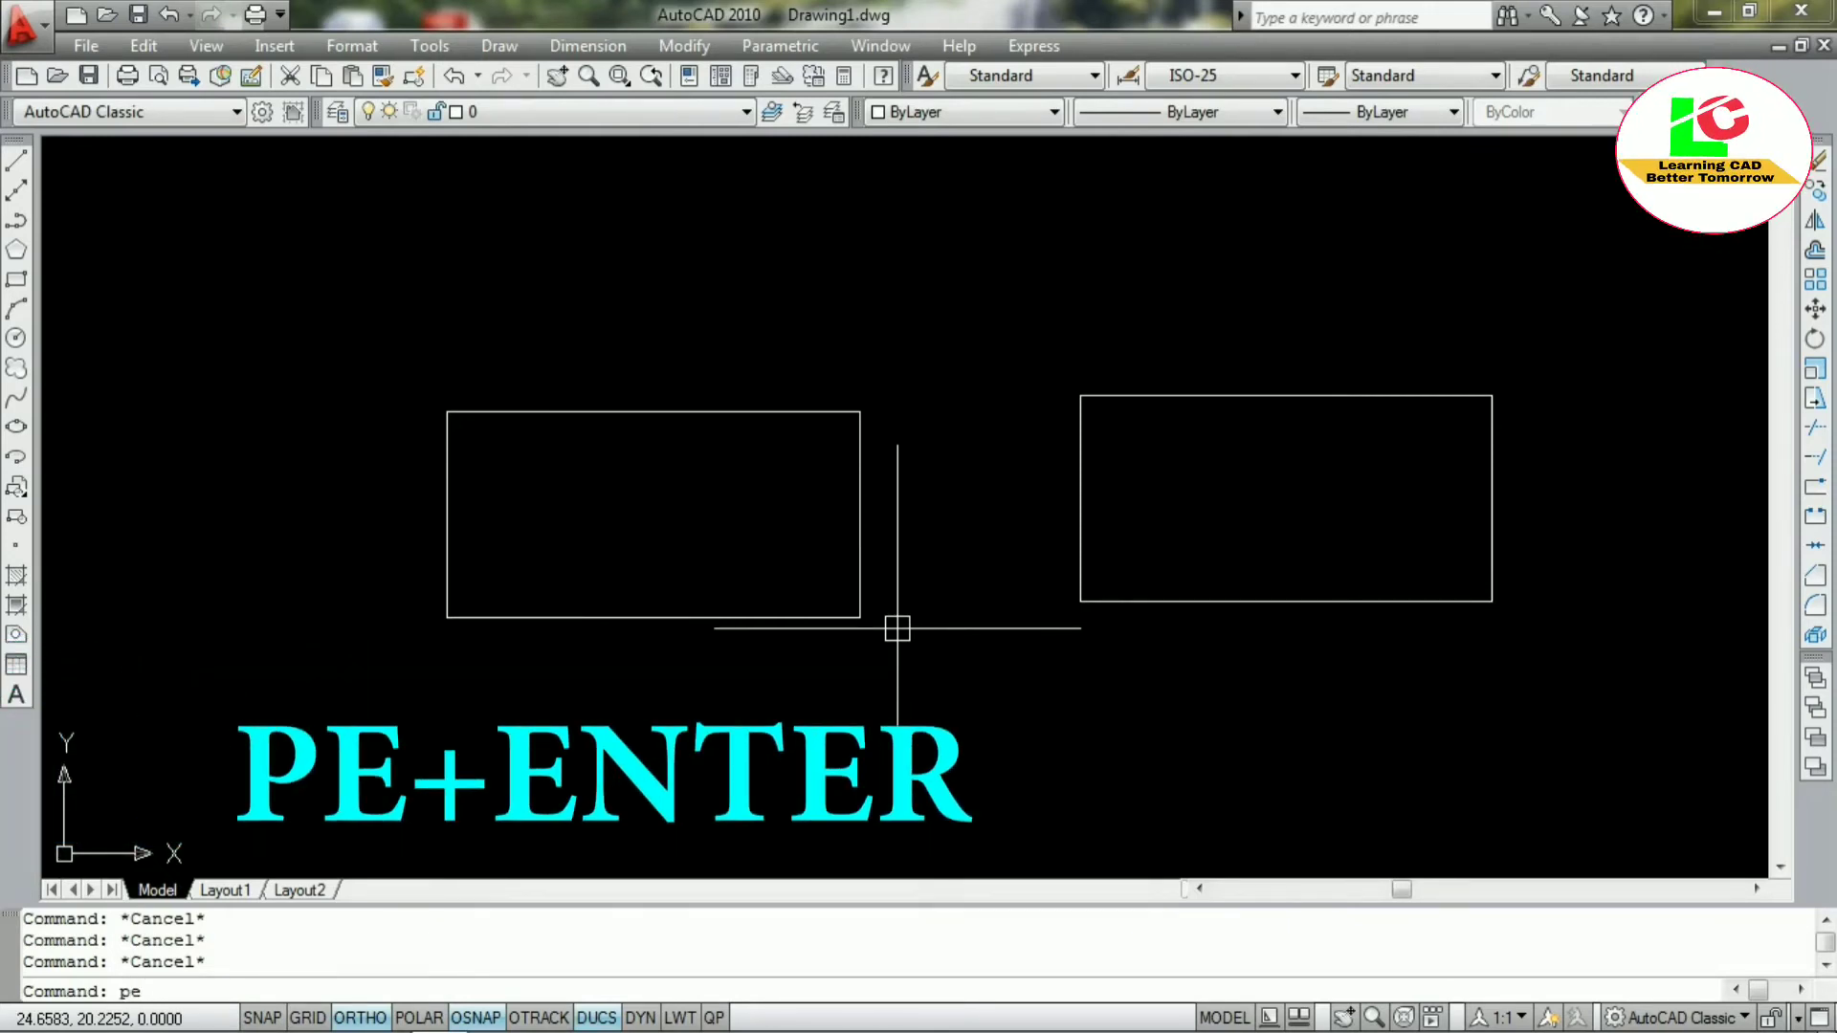
{"action": "key", "text": "Return"}
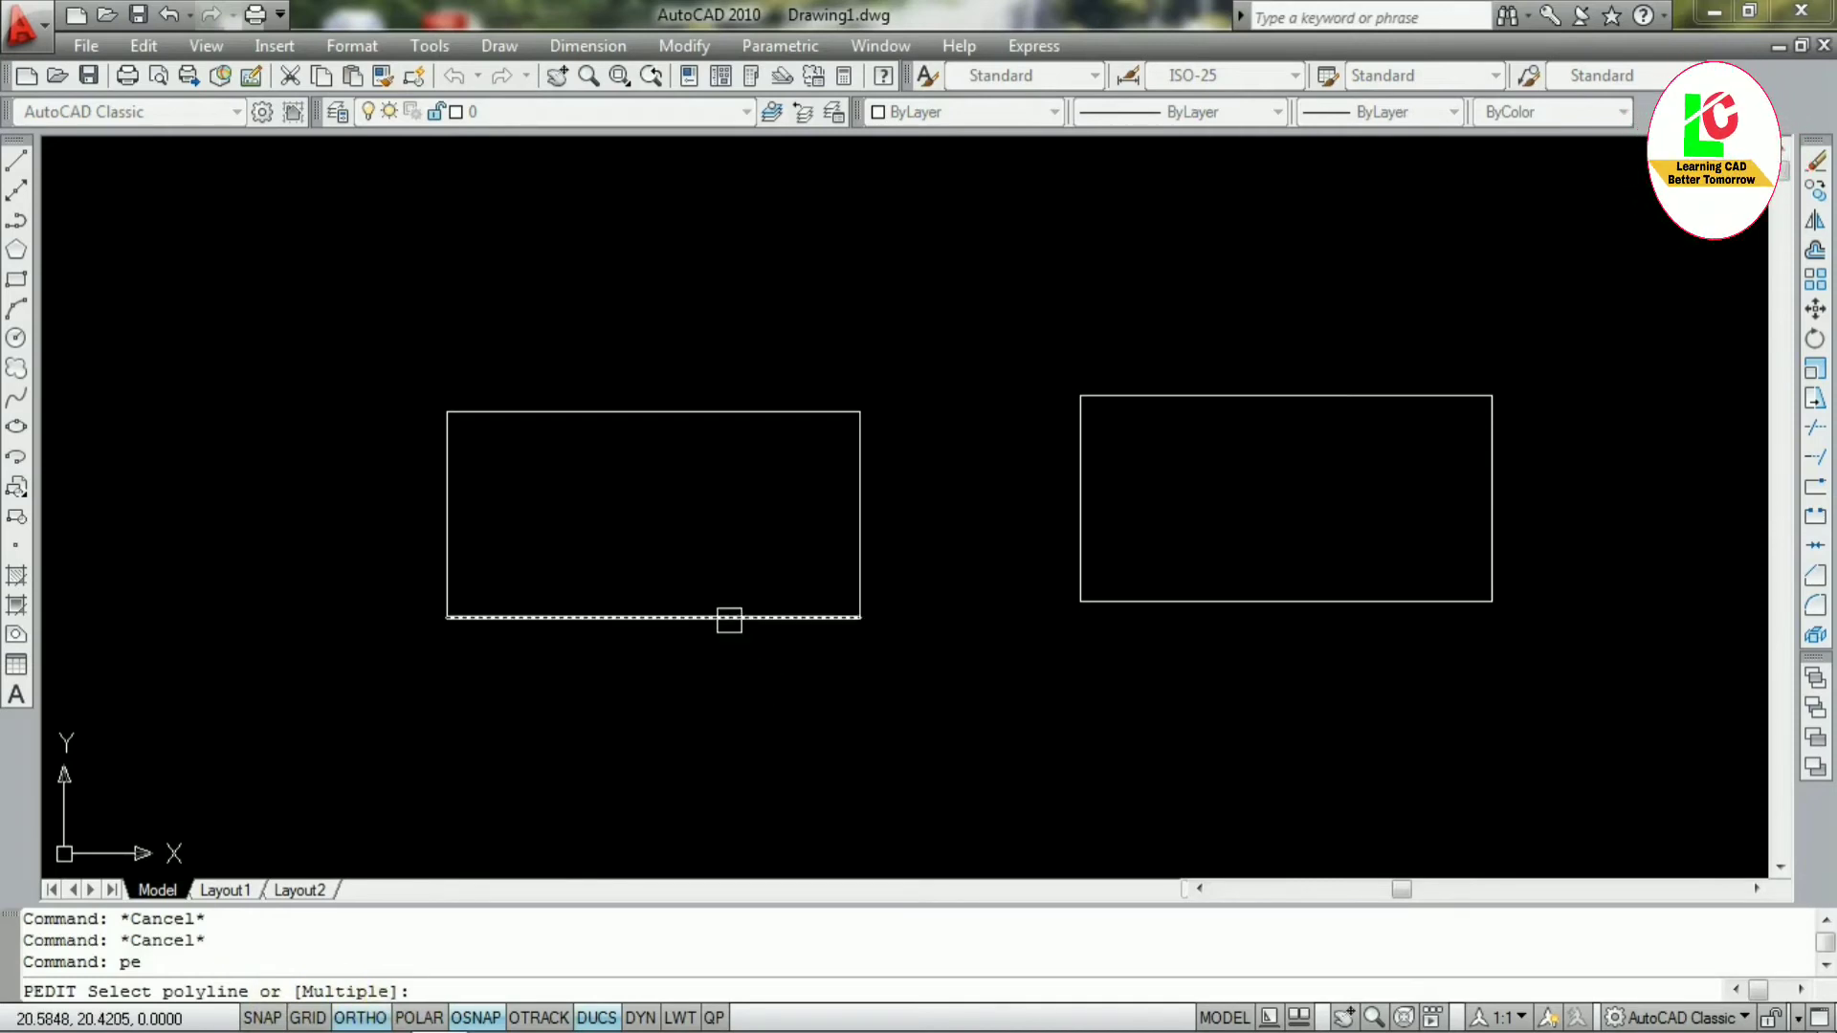
{"action": "left_click", "coordinate": [731, 620]}
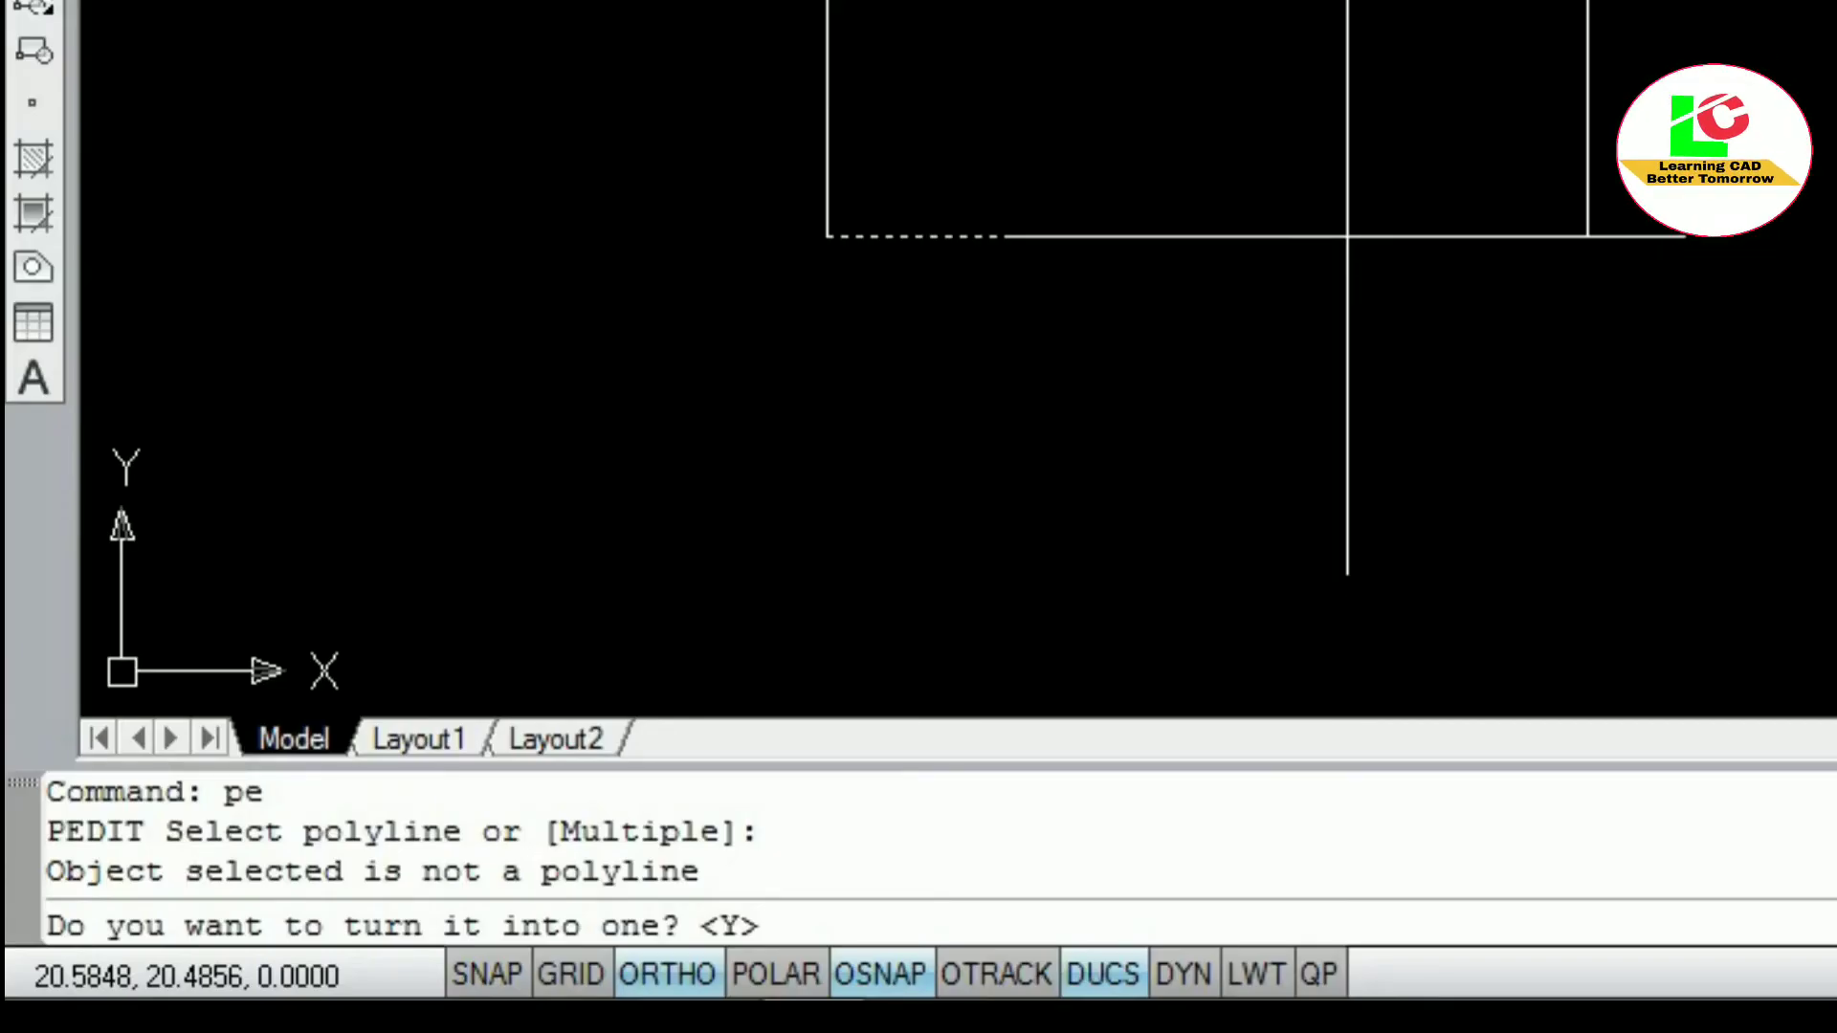
{"action": "type", "text": "y"}
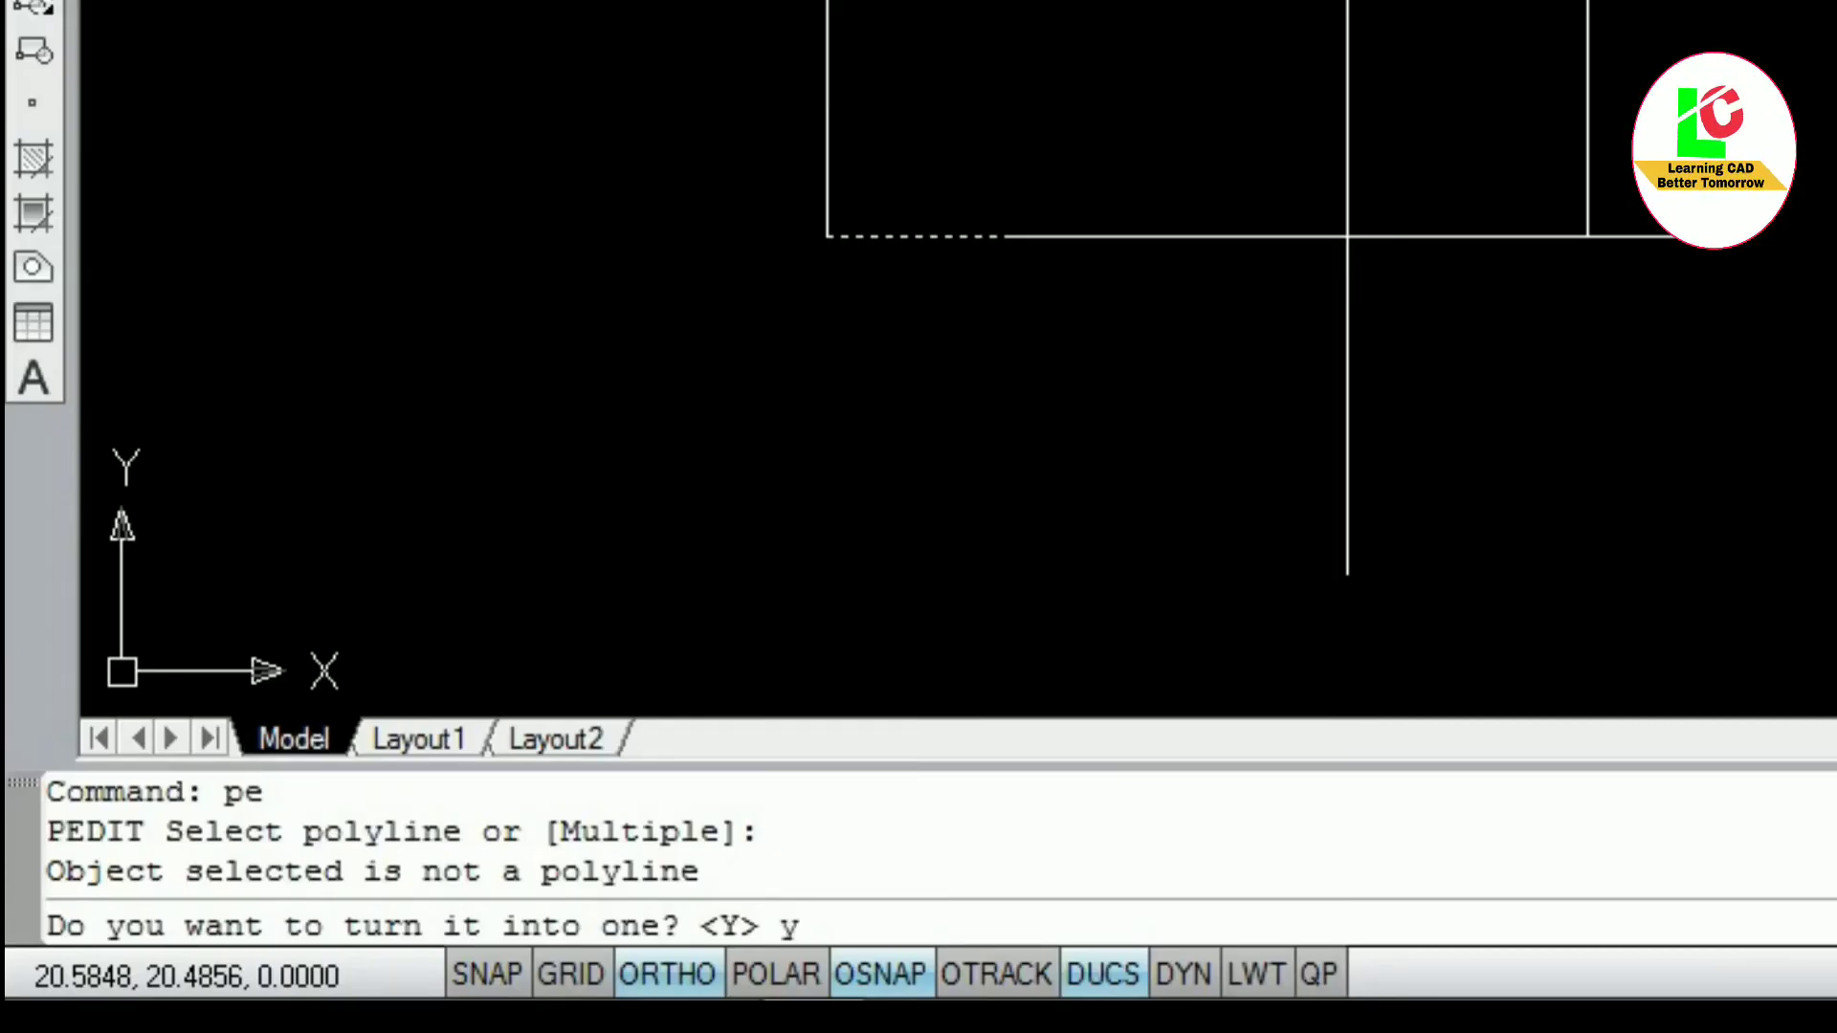
{"action": "key", "text": "Return"}
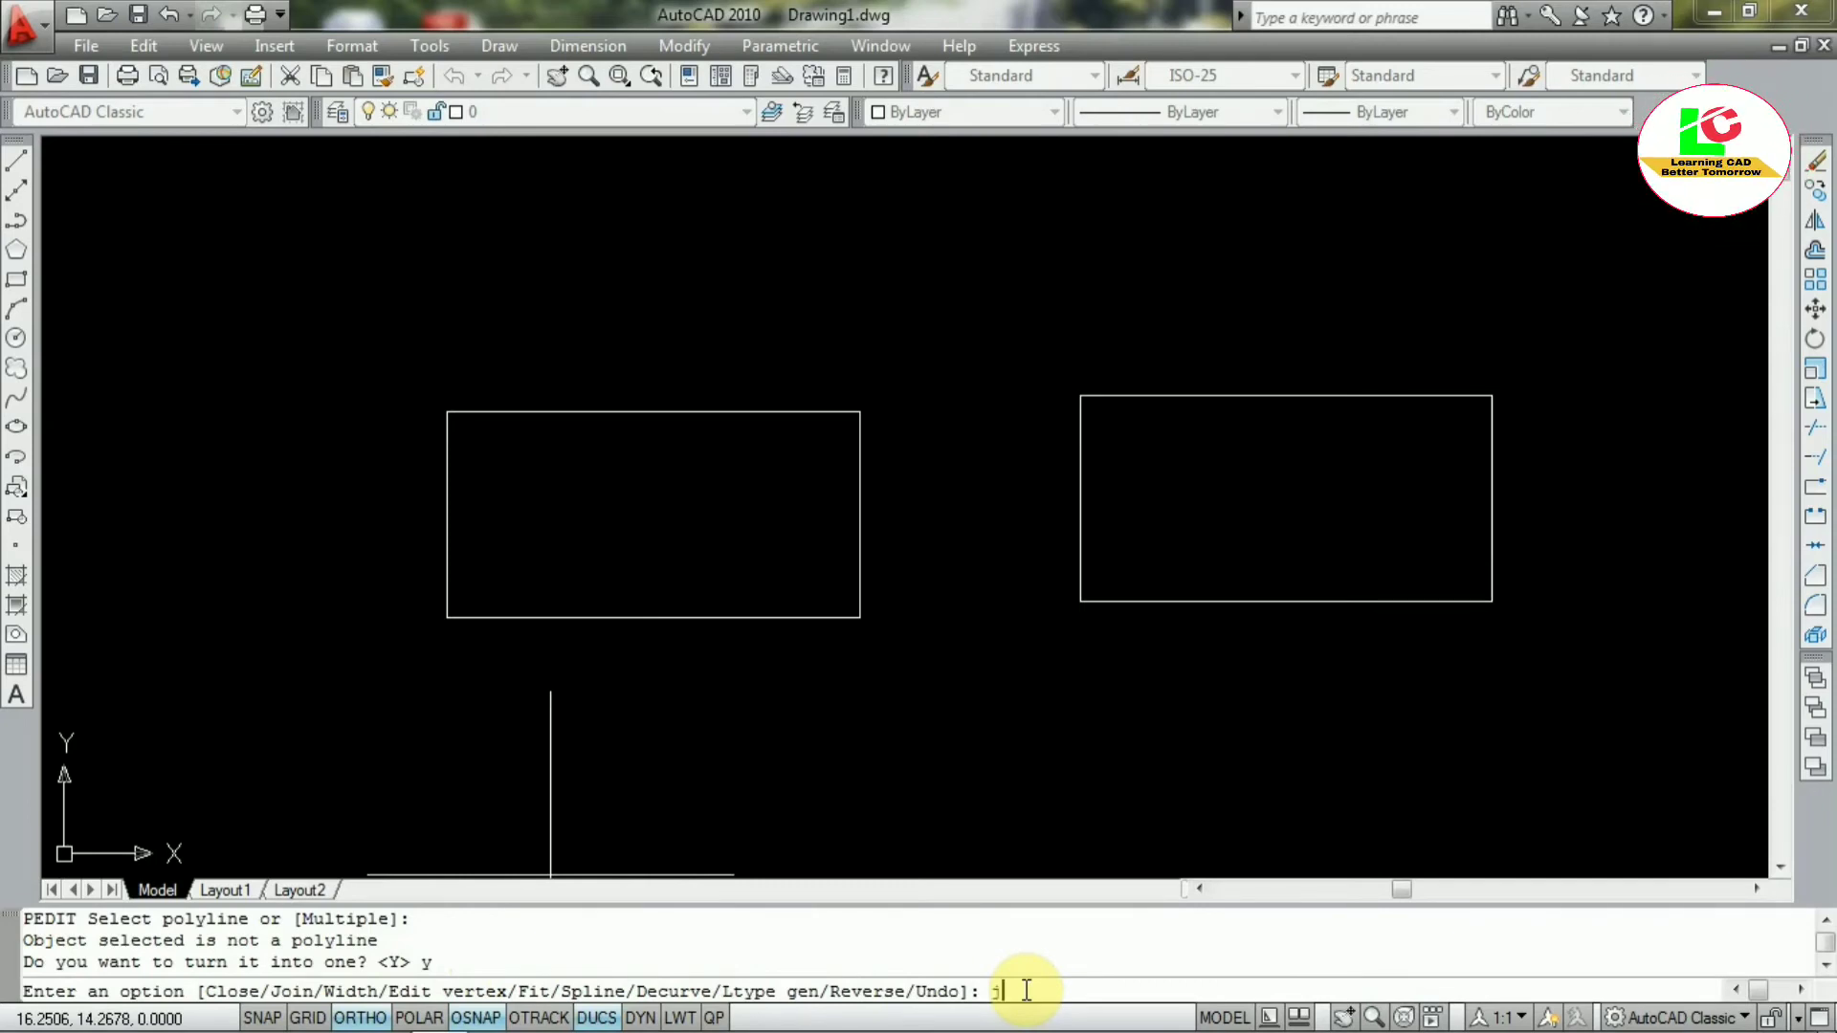
Join all four sides of the left rectangle into one polyline and end the polyline edit
{"action": "key", "text": "Return"}
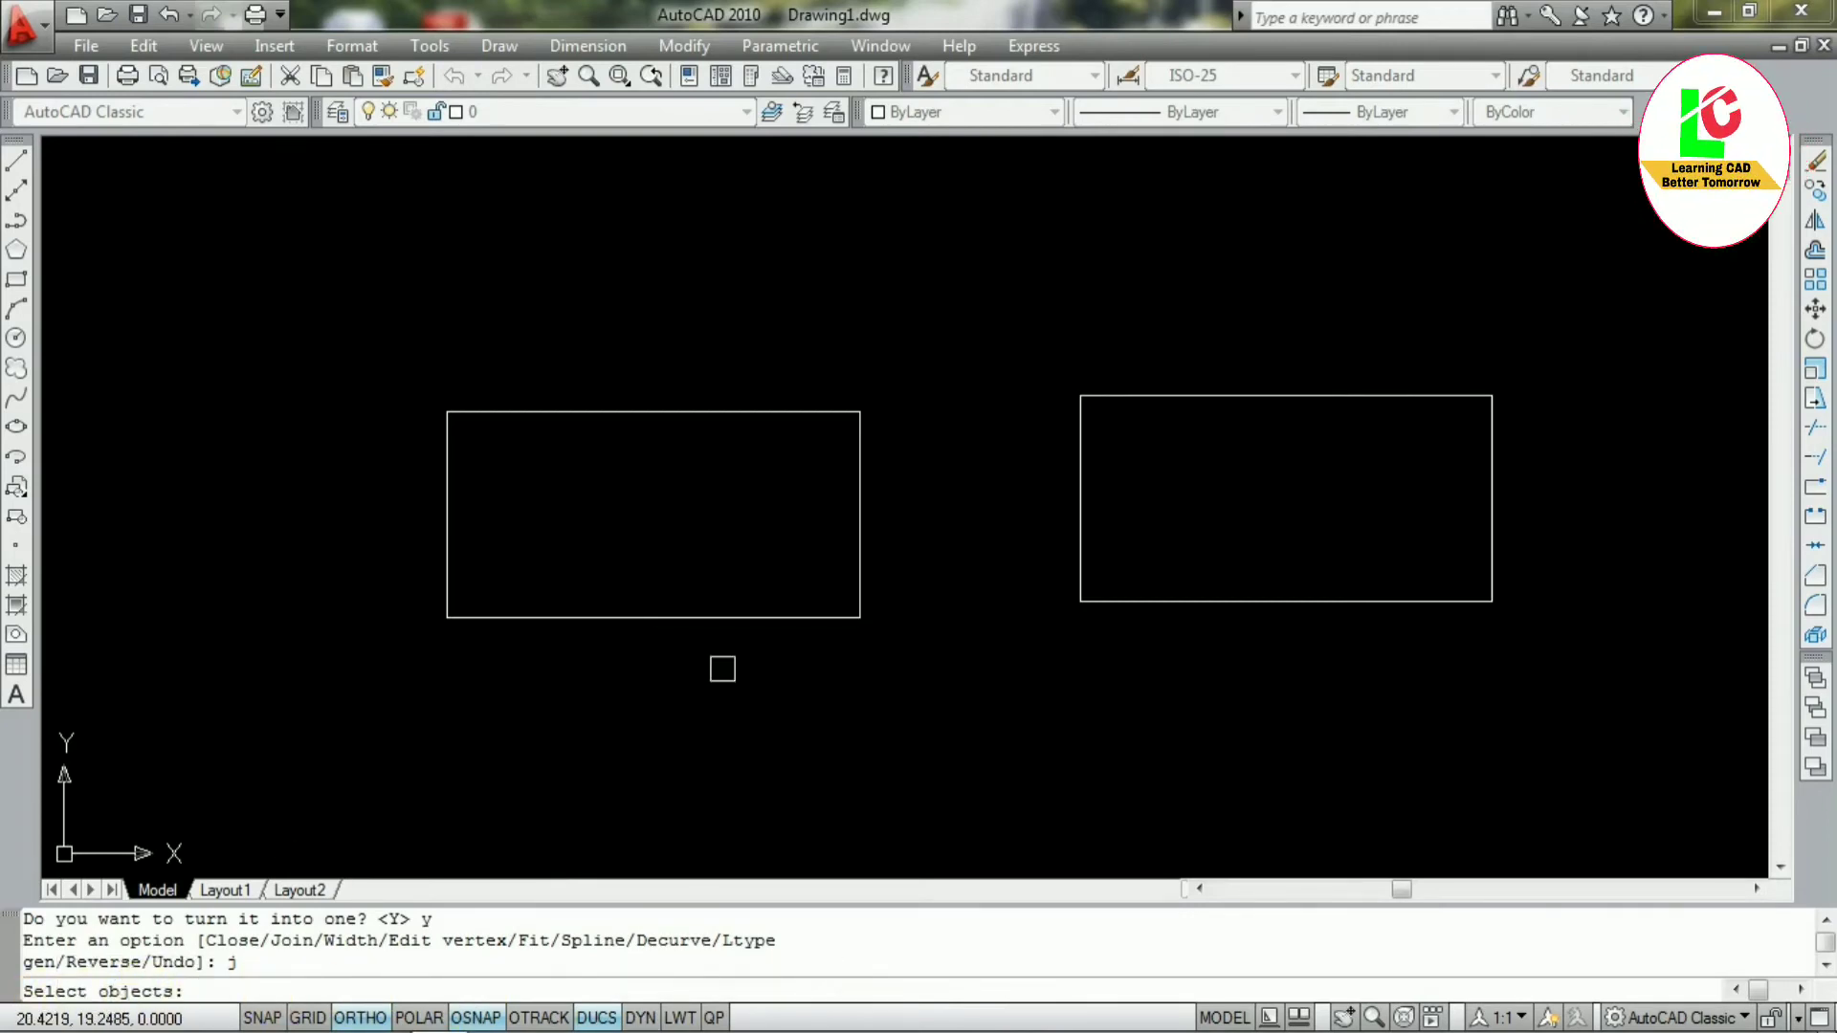
{"action": "left_click", "coordinate": [917, 654]}
{"action": "left_click", "coordinate": [401, 380]}
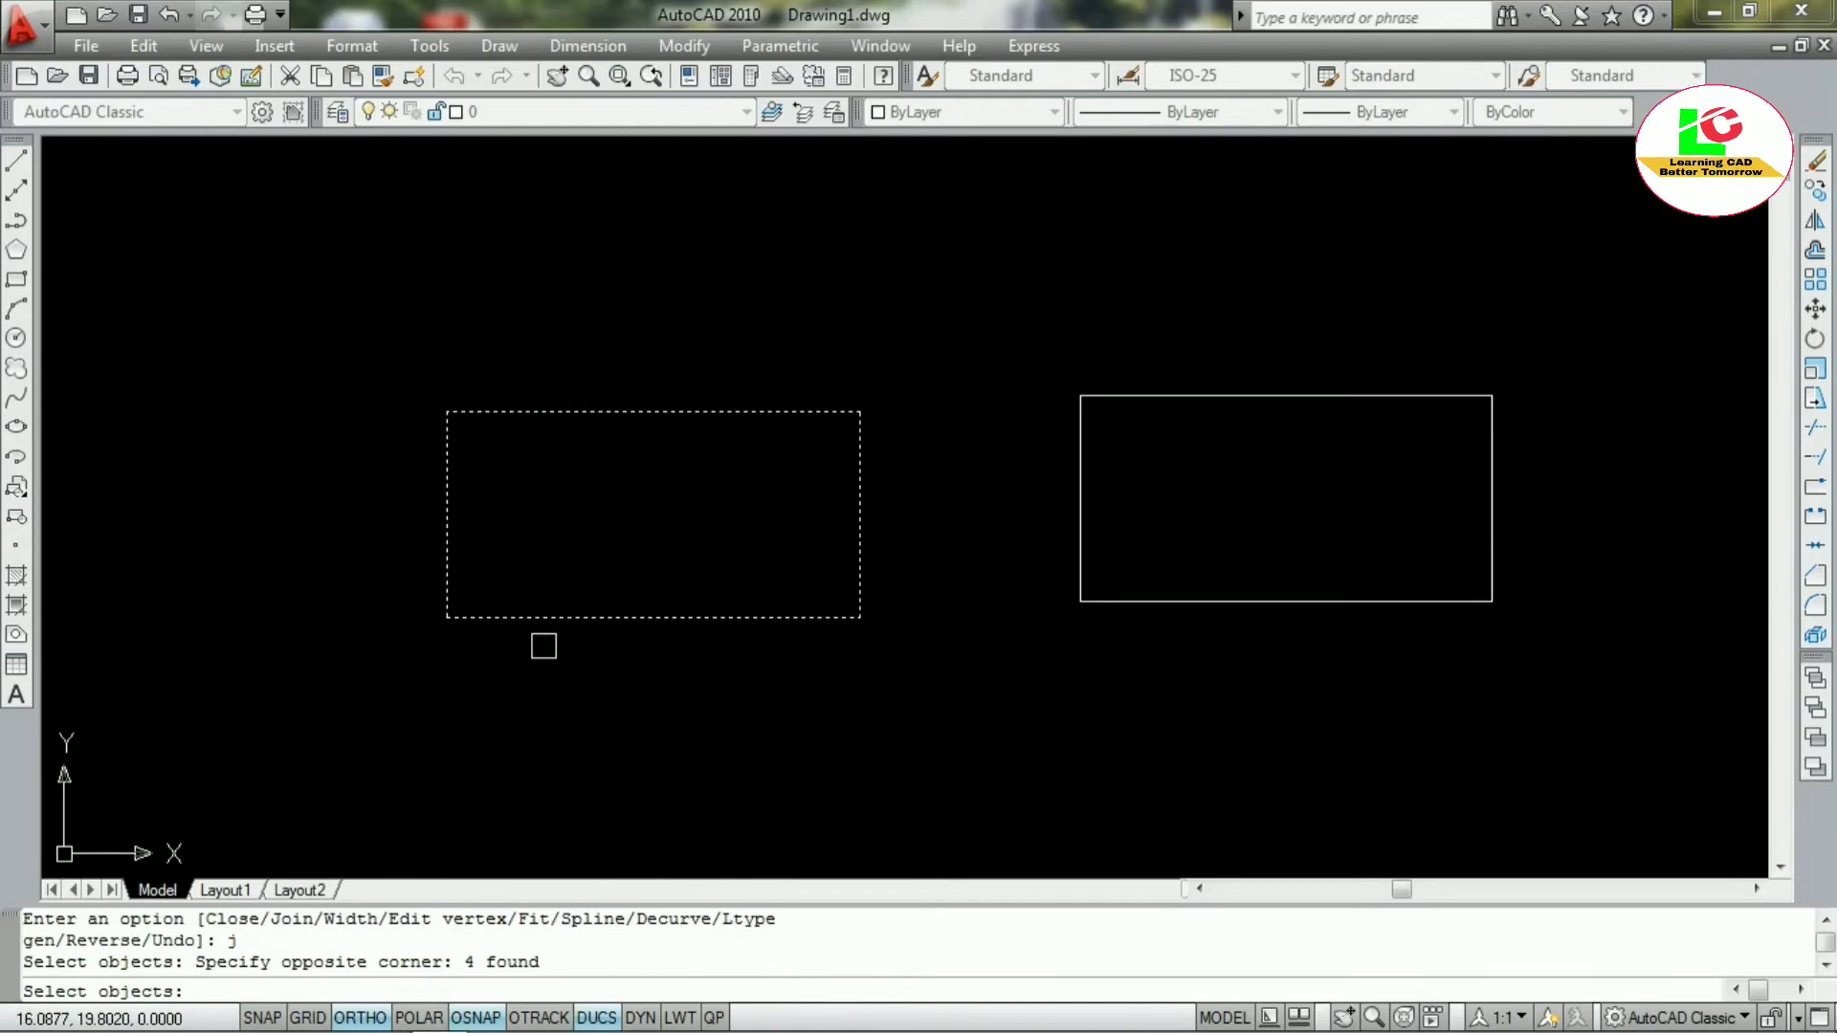
{"action": "key", "text": "Return"}
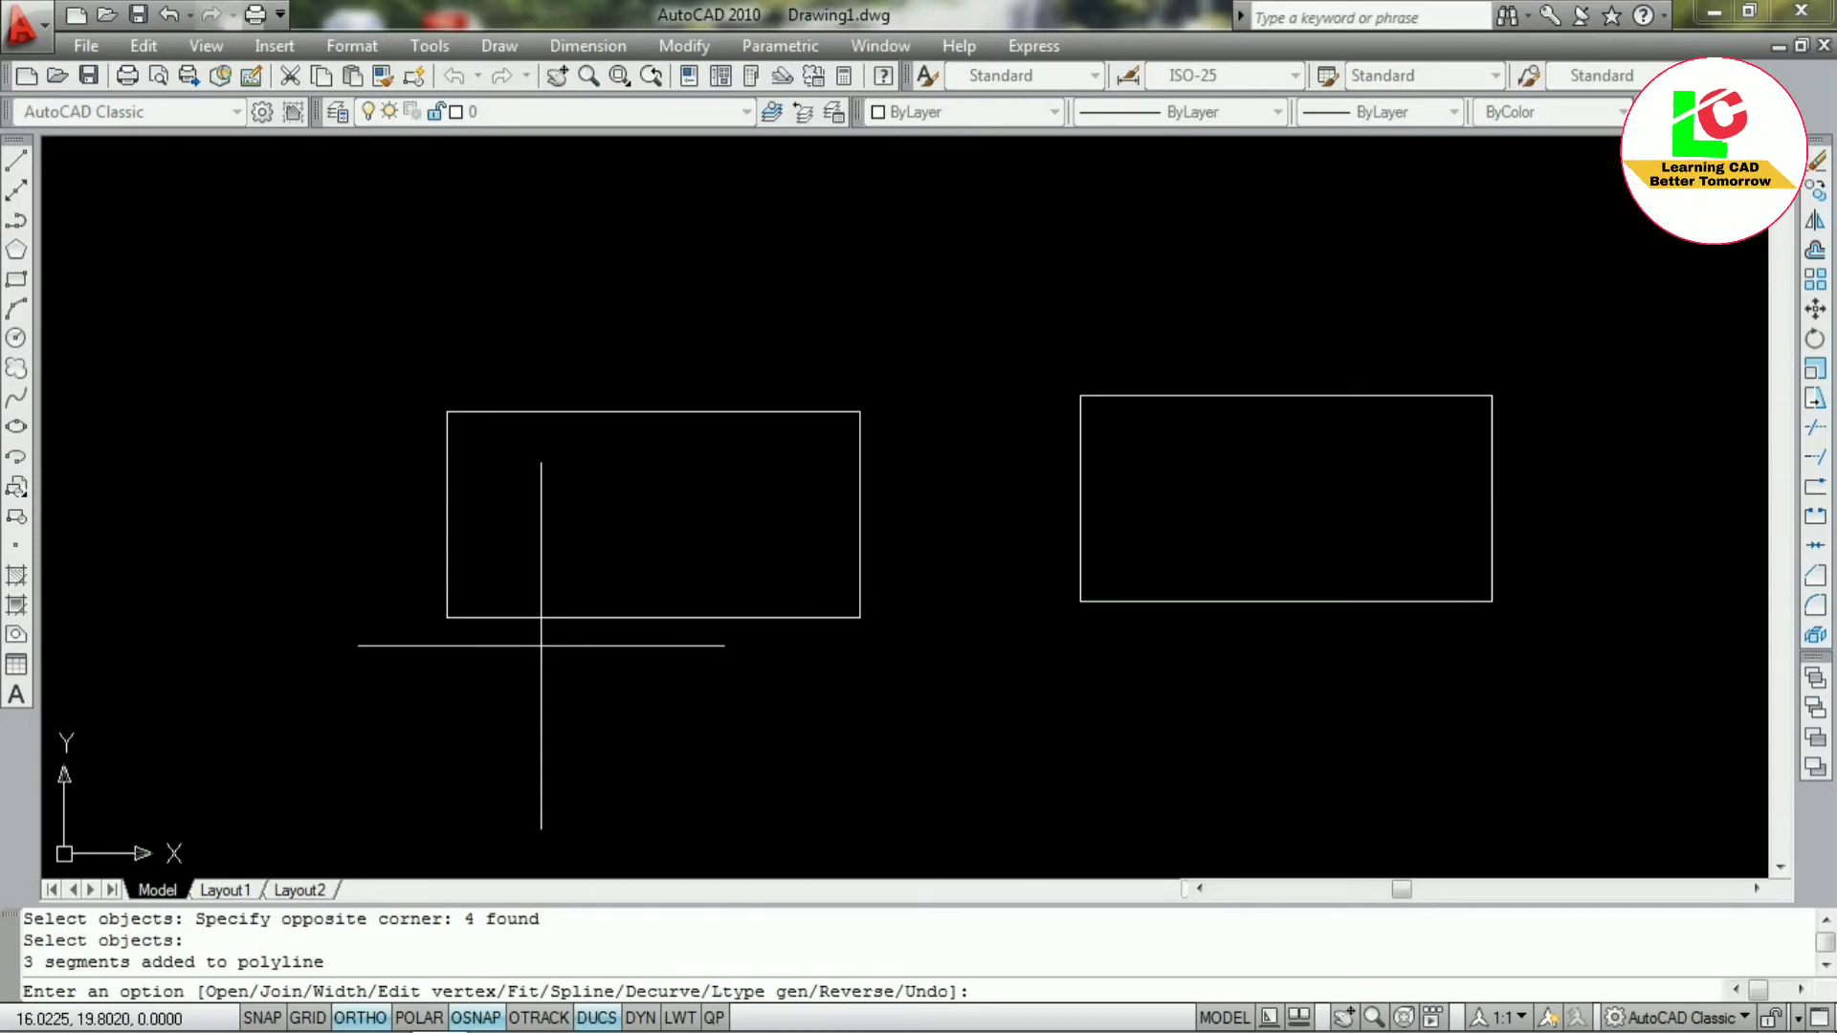
{"action": "key", "text": "Escape"}
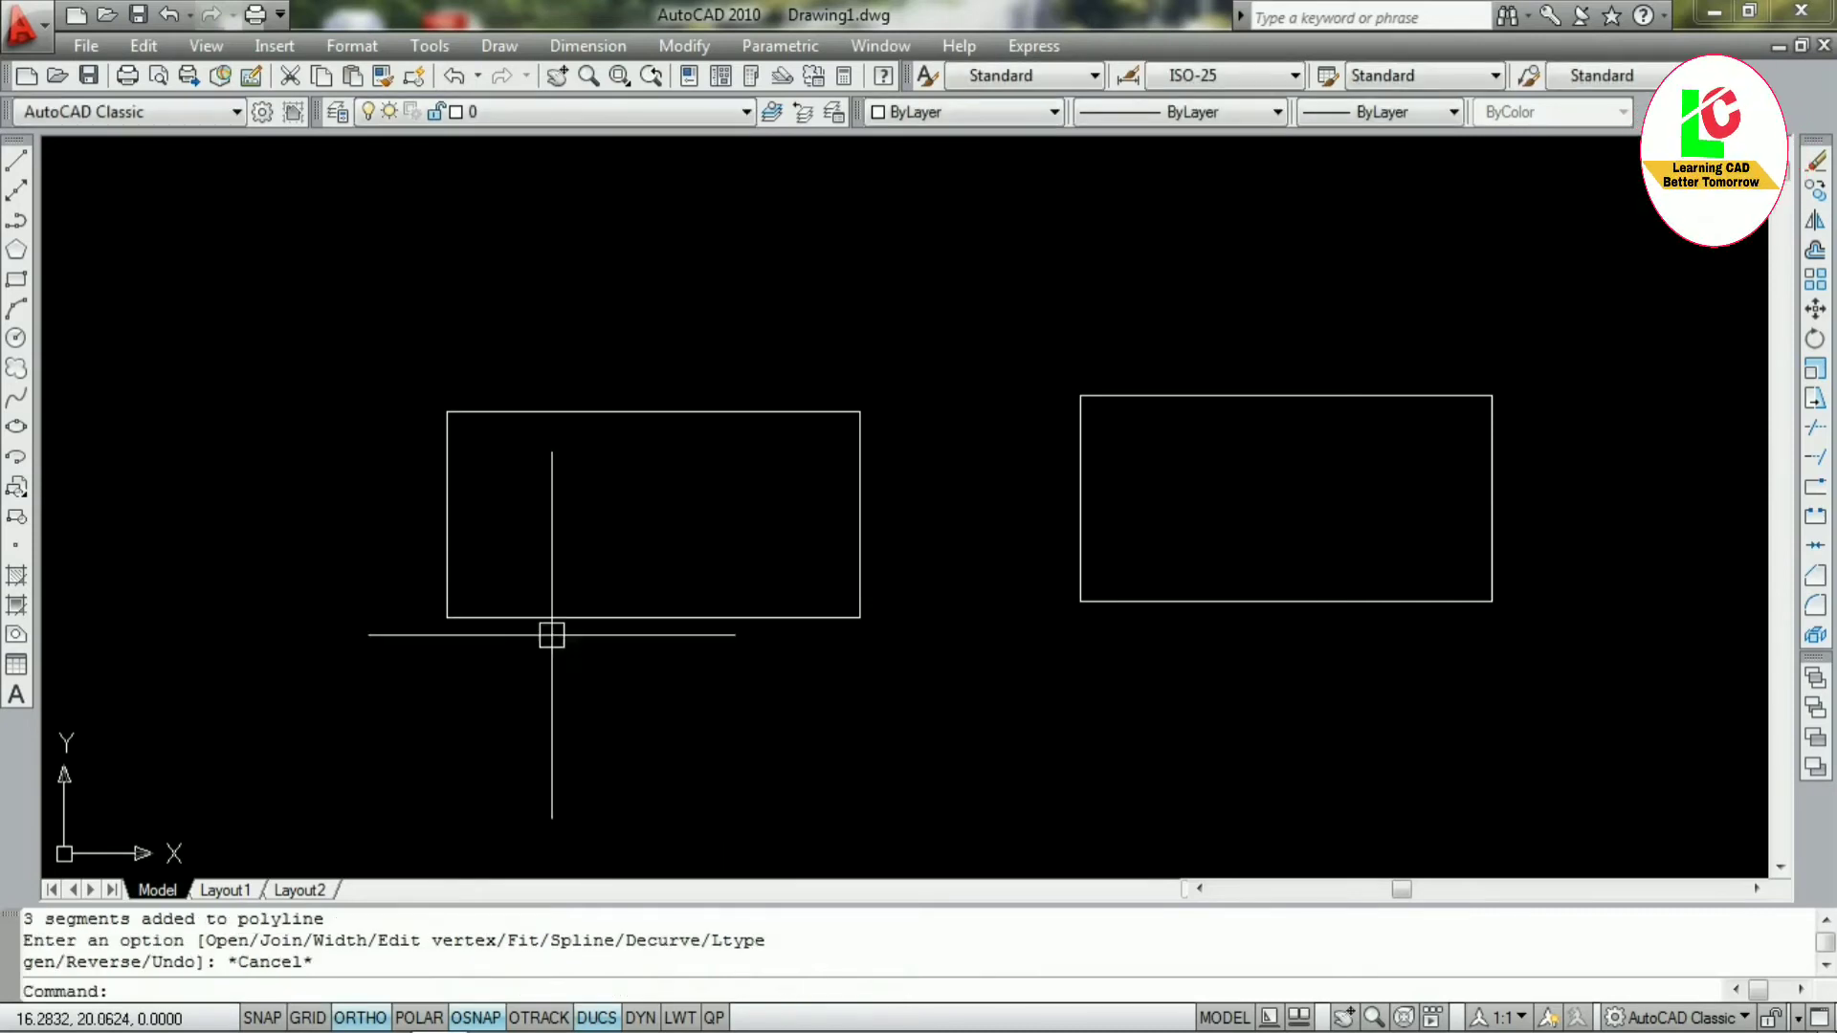
Examine whether each rectangle is a single object by selecting the left rectangle and the right rectangle's bottom edge
{"action": "left_click", "coordinate": [541, 618]}
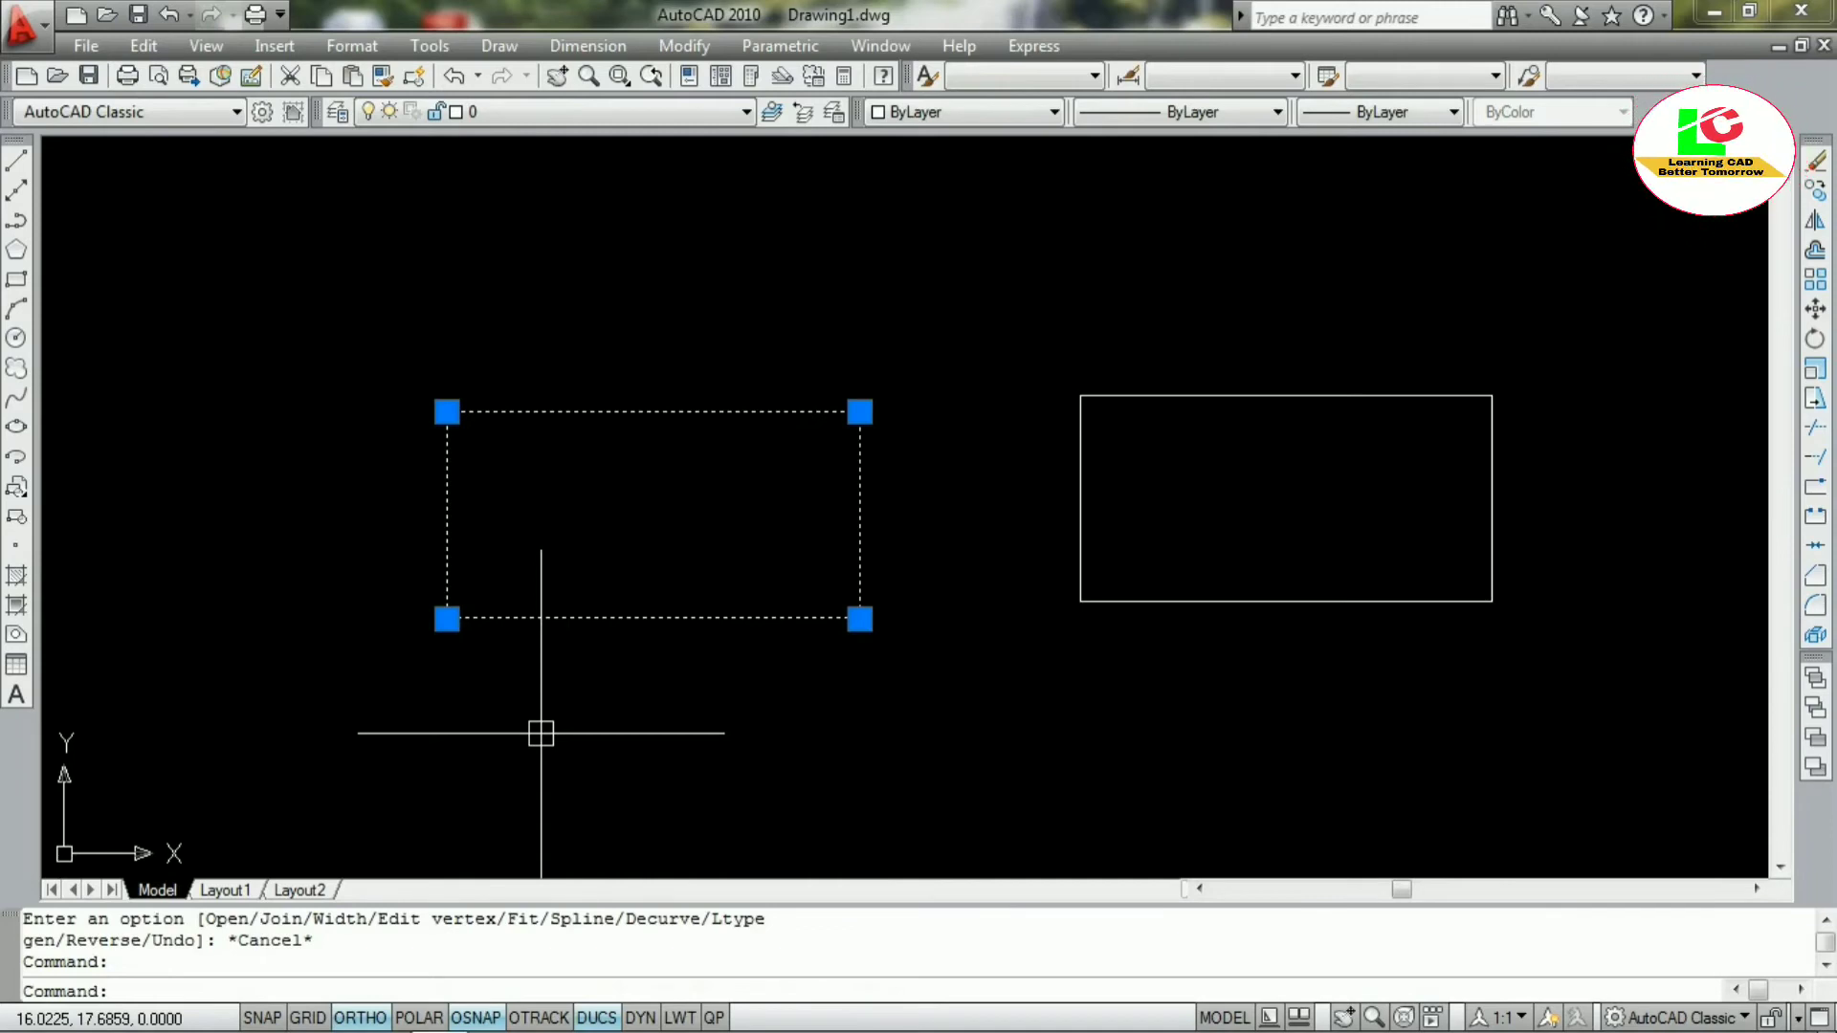
{"action": "key", "text": "Escape"}
{"action": "left_click", "coordinate": [1180, 611]}
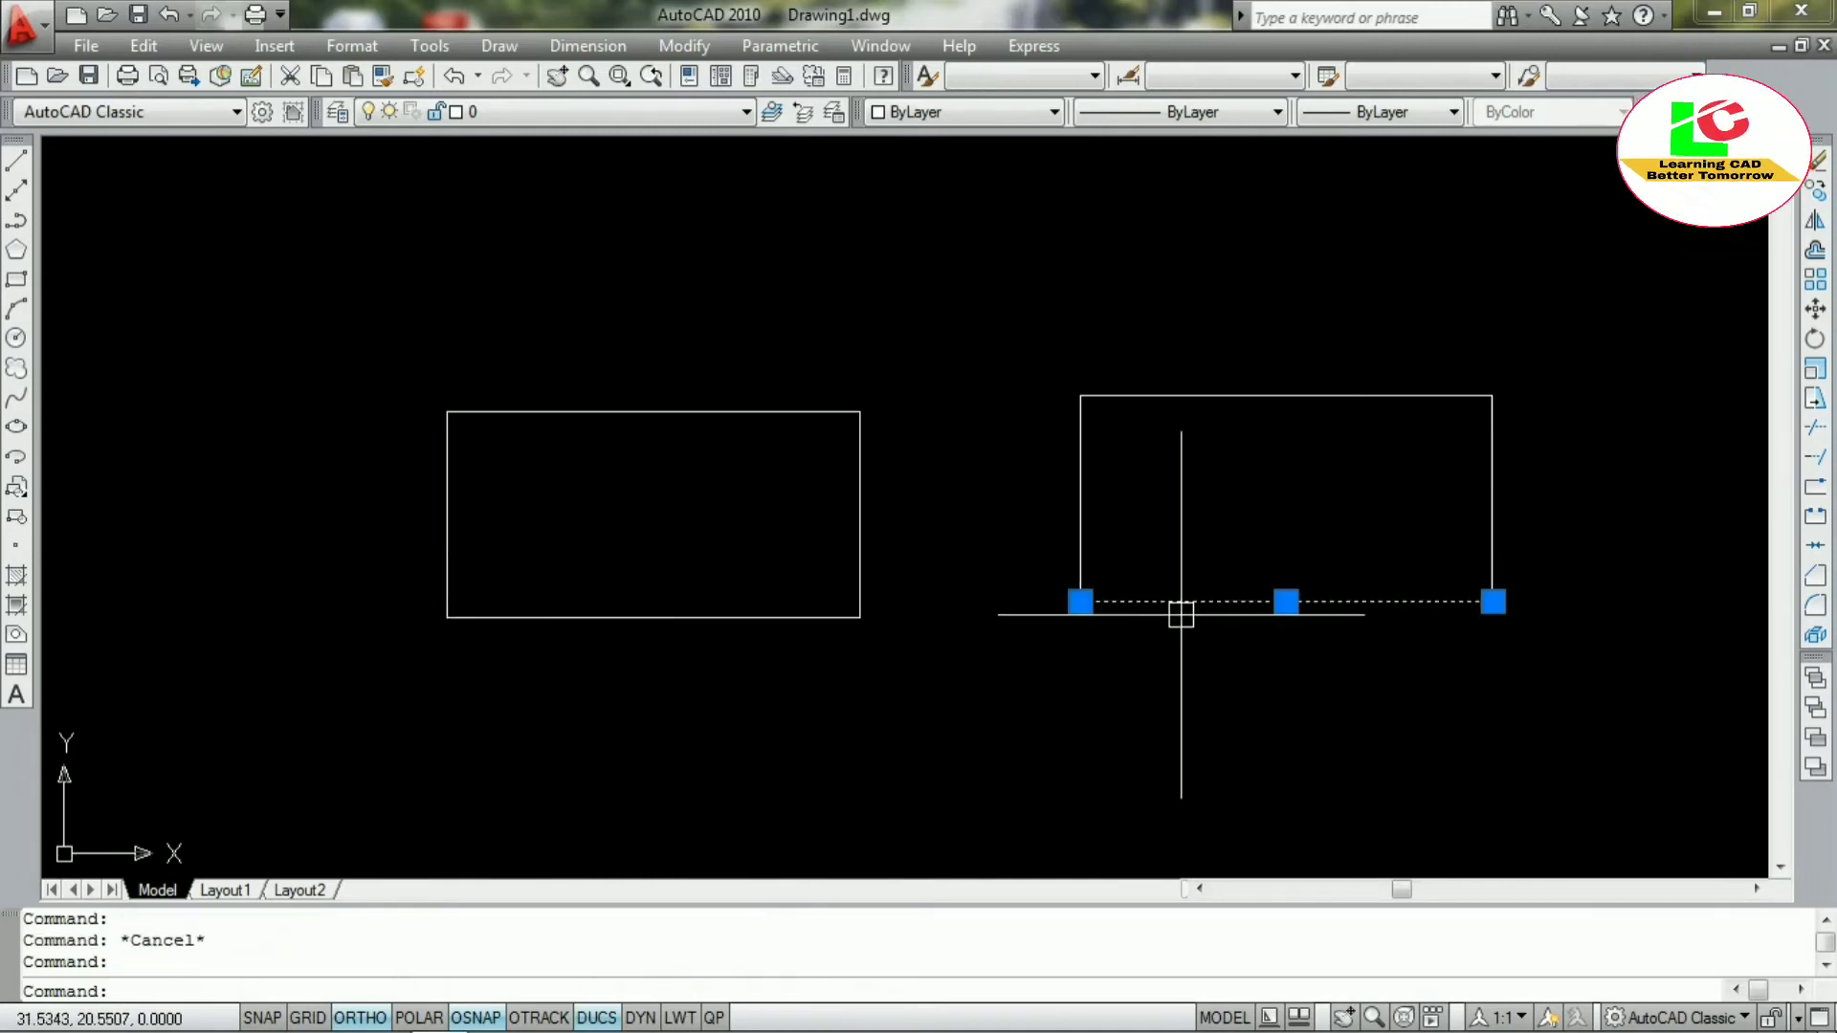
{"action": "scroll", "coordinate": [923, 672], "scroll_direction": "down", "scroll_amount": 4}
{"action": "scroll", "coordinate": [1058, 658], "scroll_direction": "up", "scroll_amount": 3}
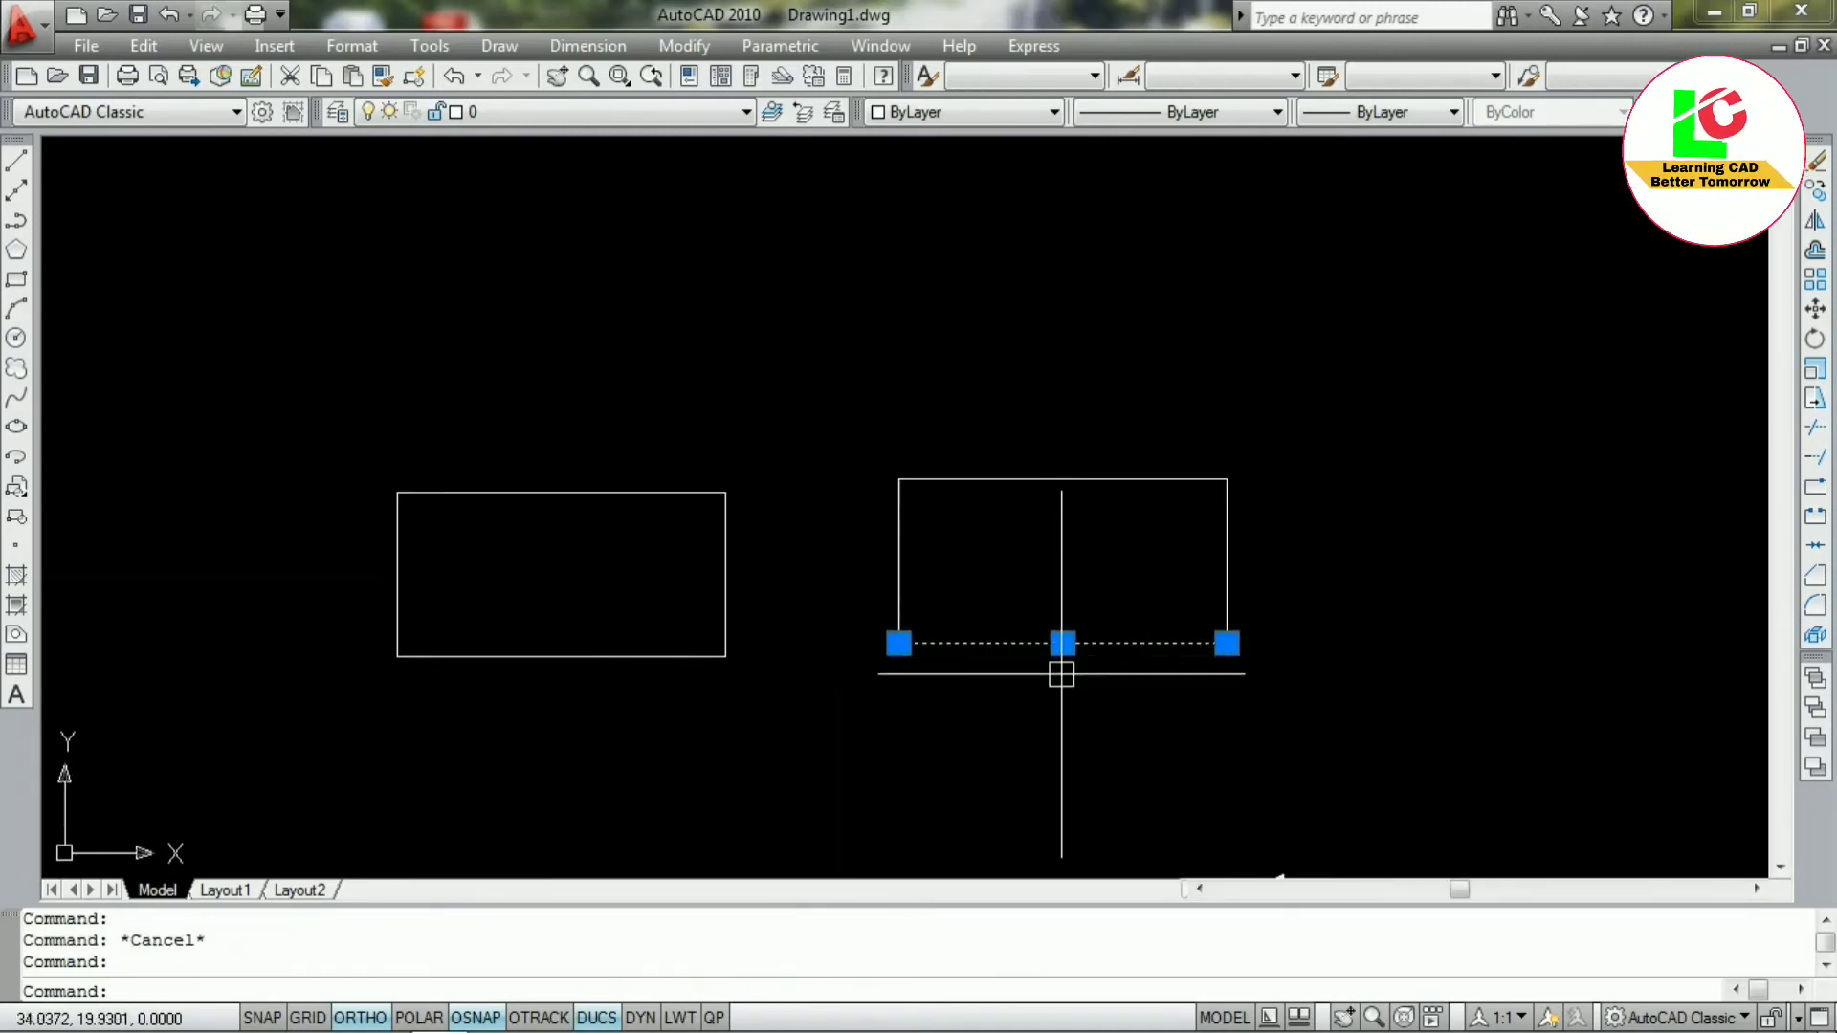
{"action": "scroll", "coordinate": [1062, 674], "scroll_direction": "up", "scroll_amount": 2}
{"action": "key", "text": "Escape"}
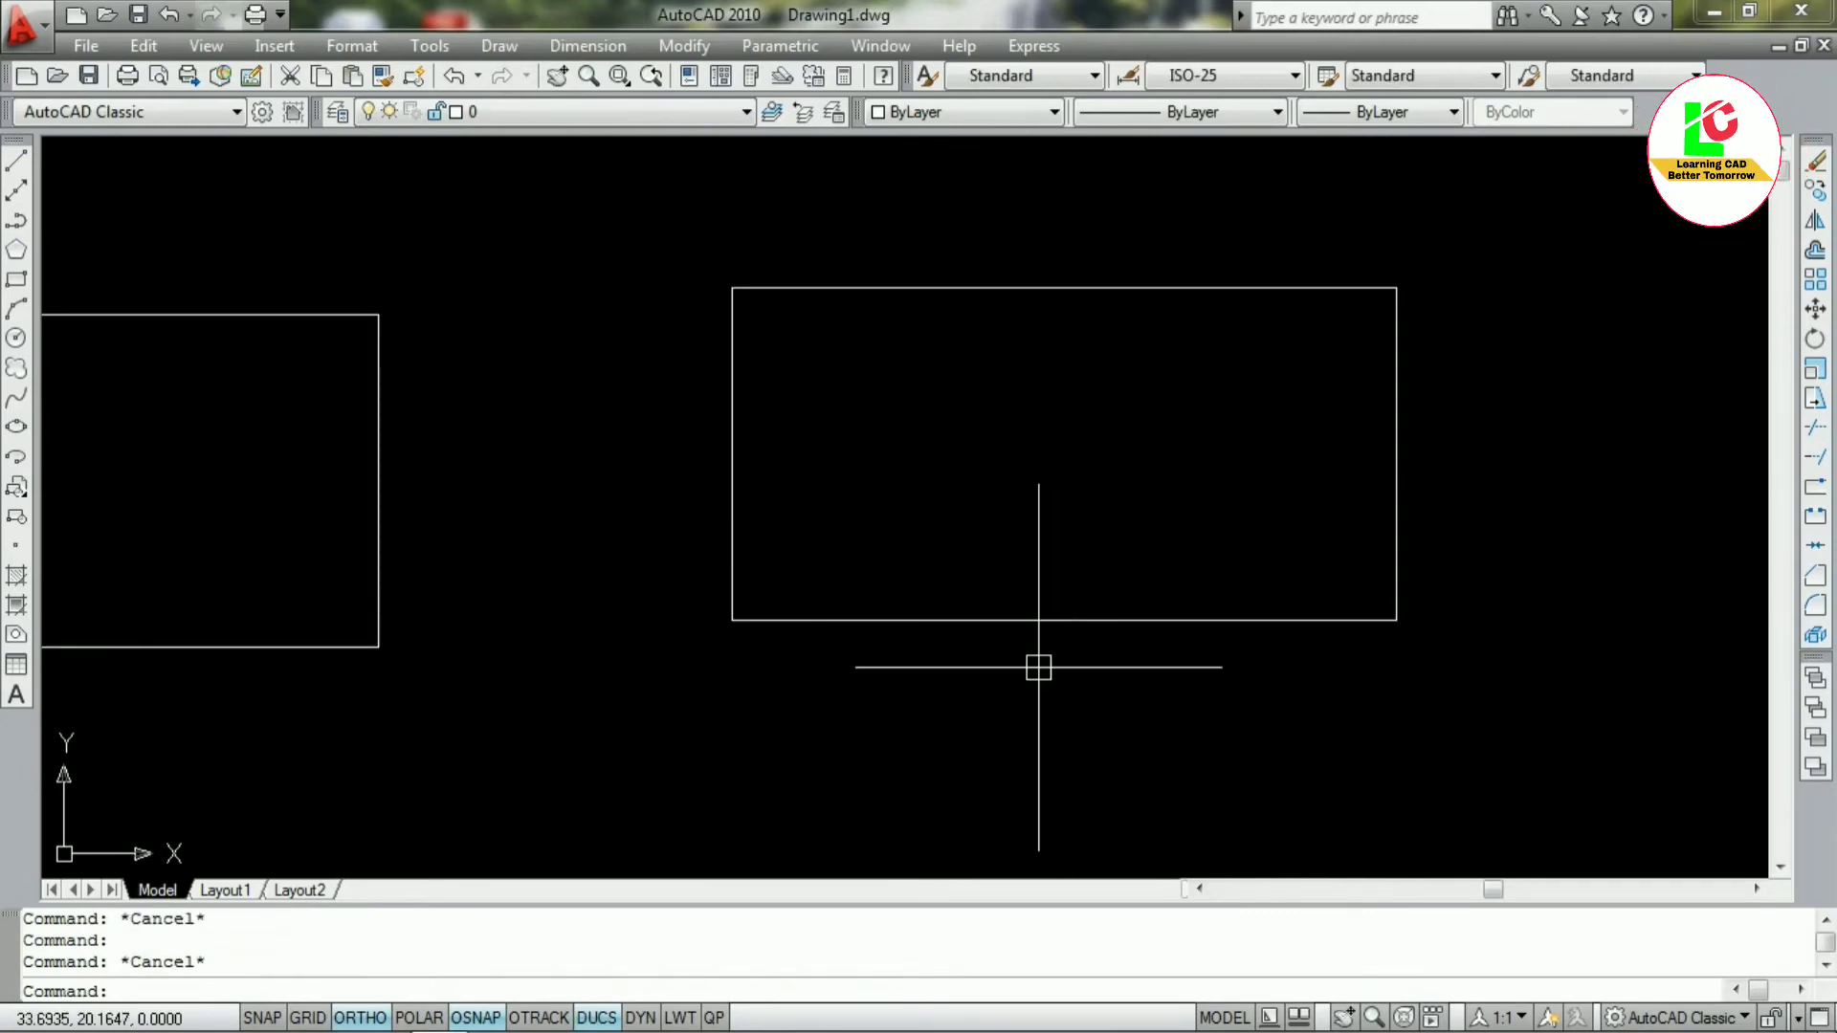
{"action": "key", "text": "Escape"}
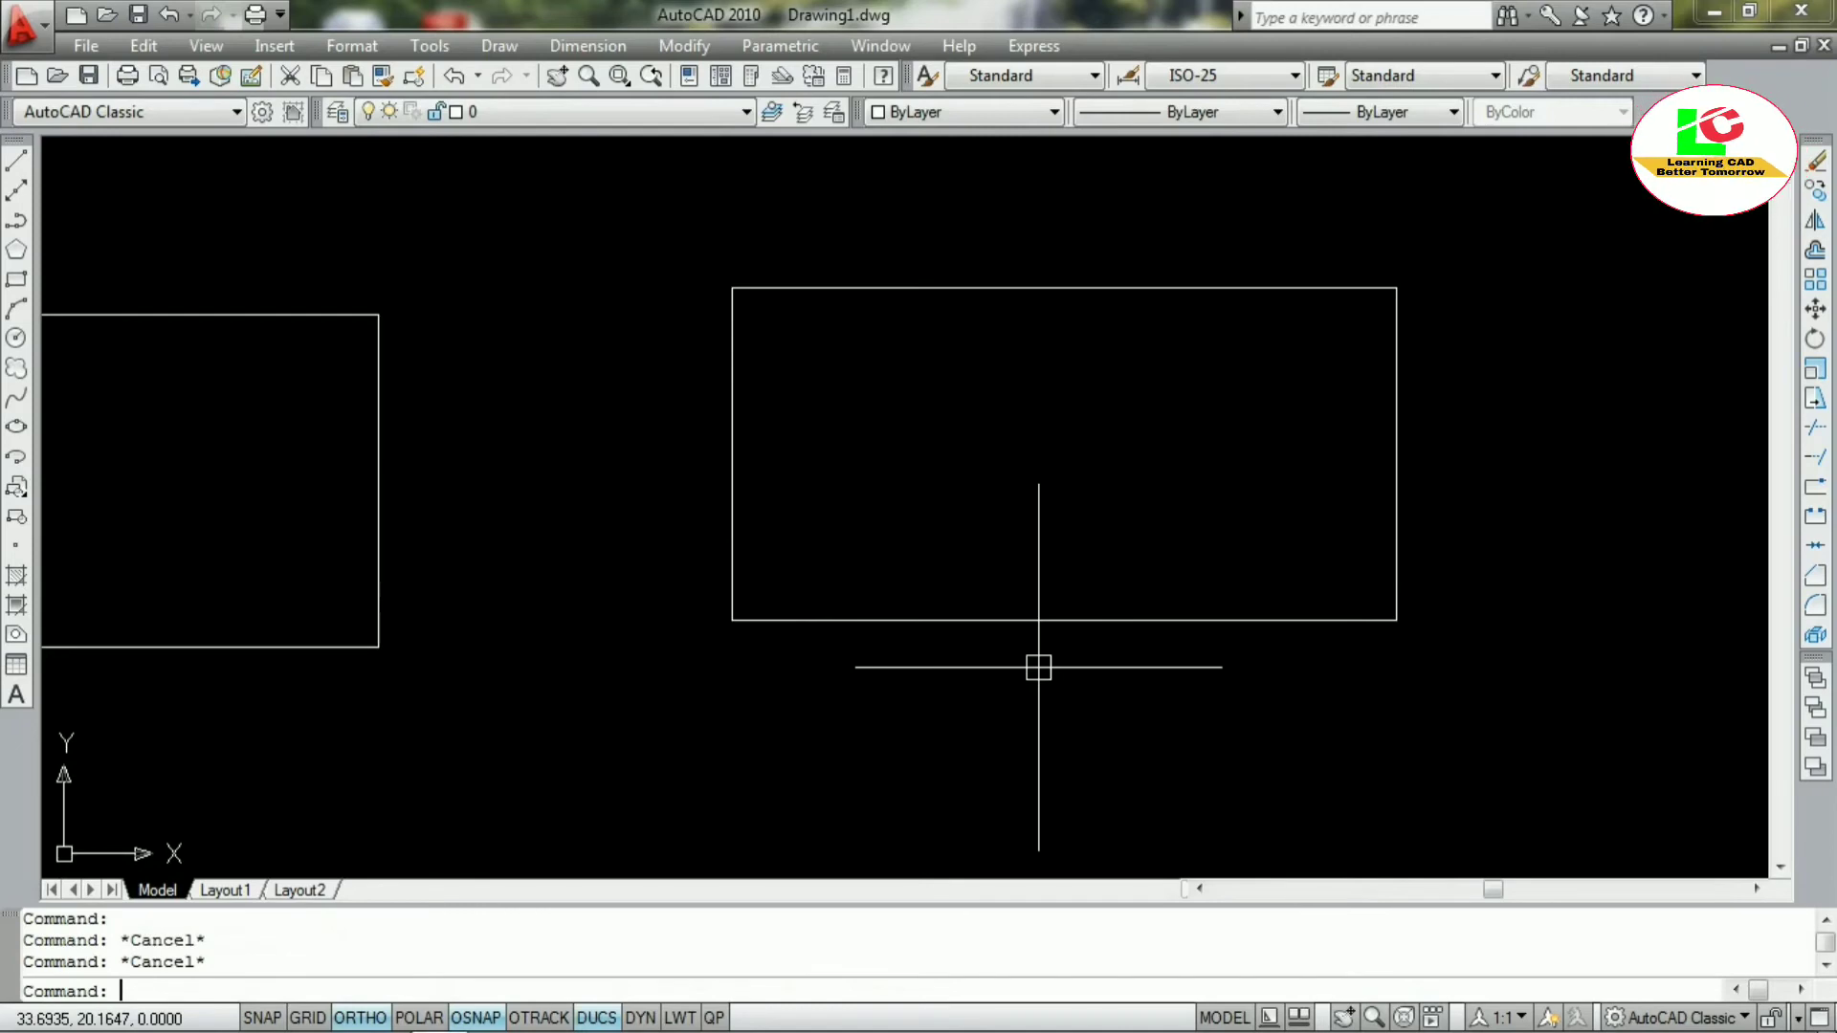
Convert the bottom edge of the right rectangle into a polyline with the Polyline Edit (PEDIT) command
{"action": "type", "text": "pe"}
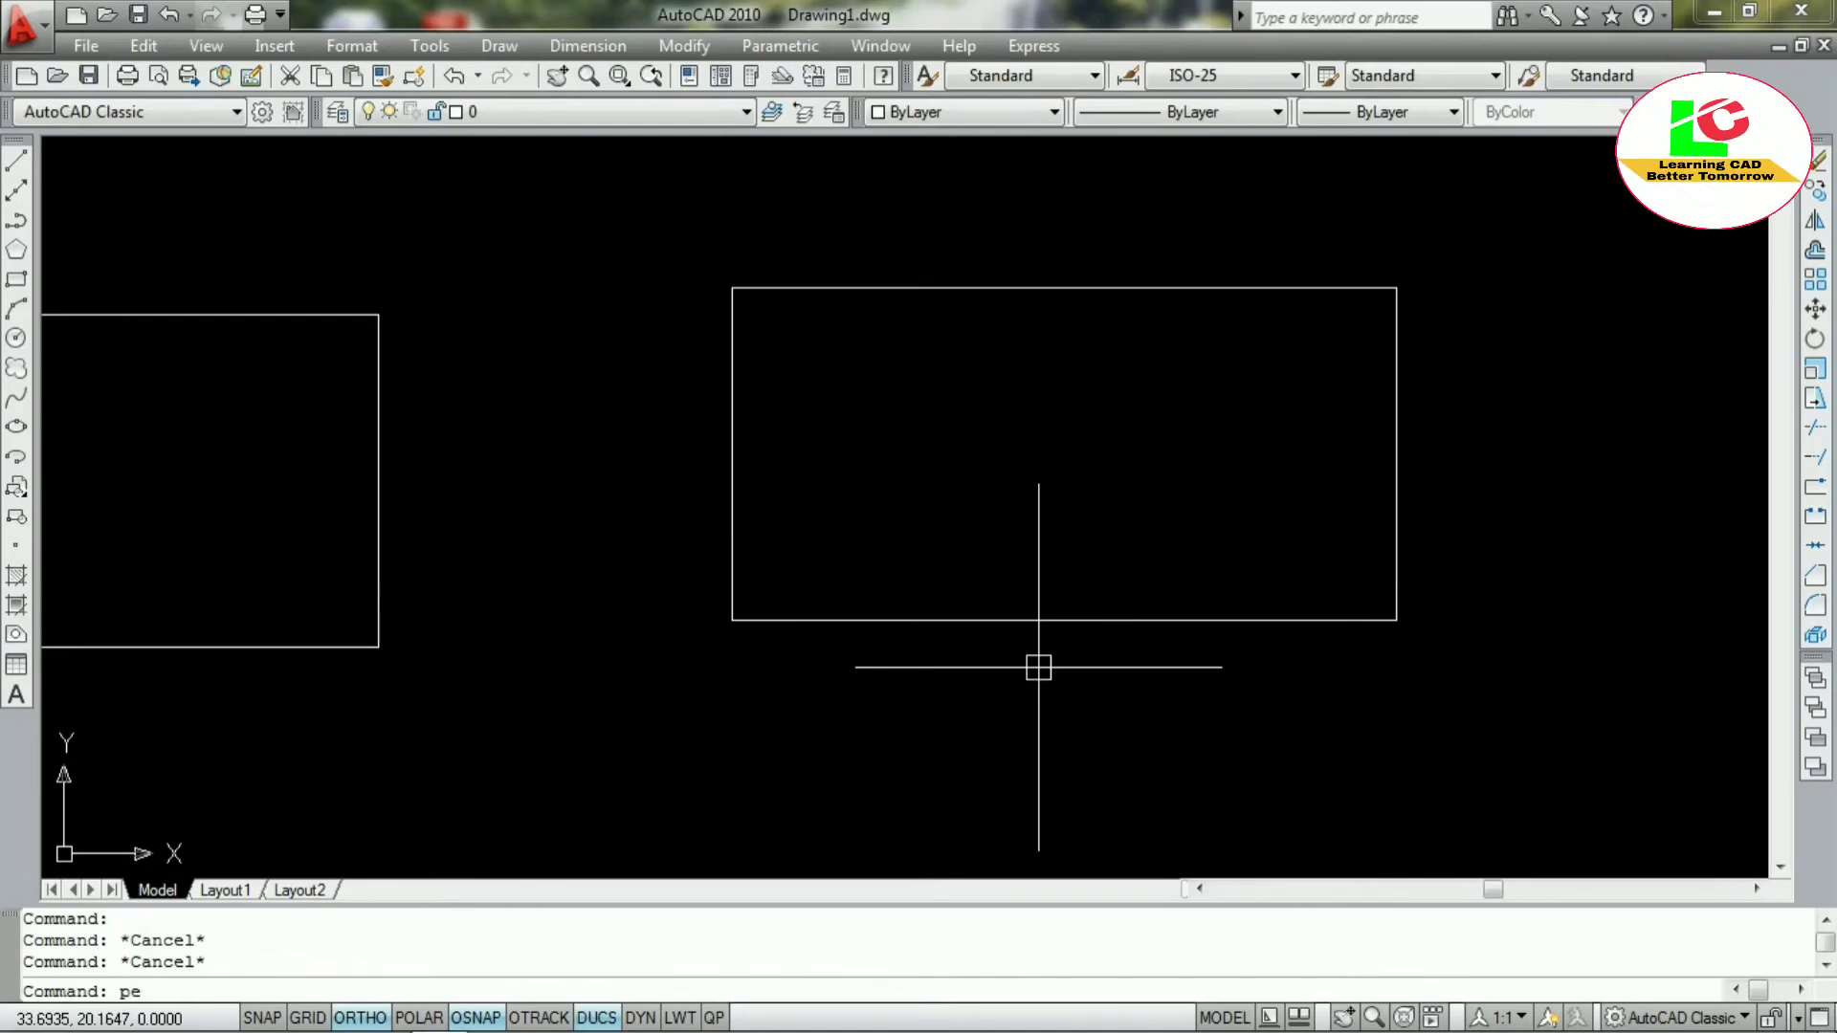
{"action": "key", "text": "Return"}
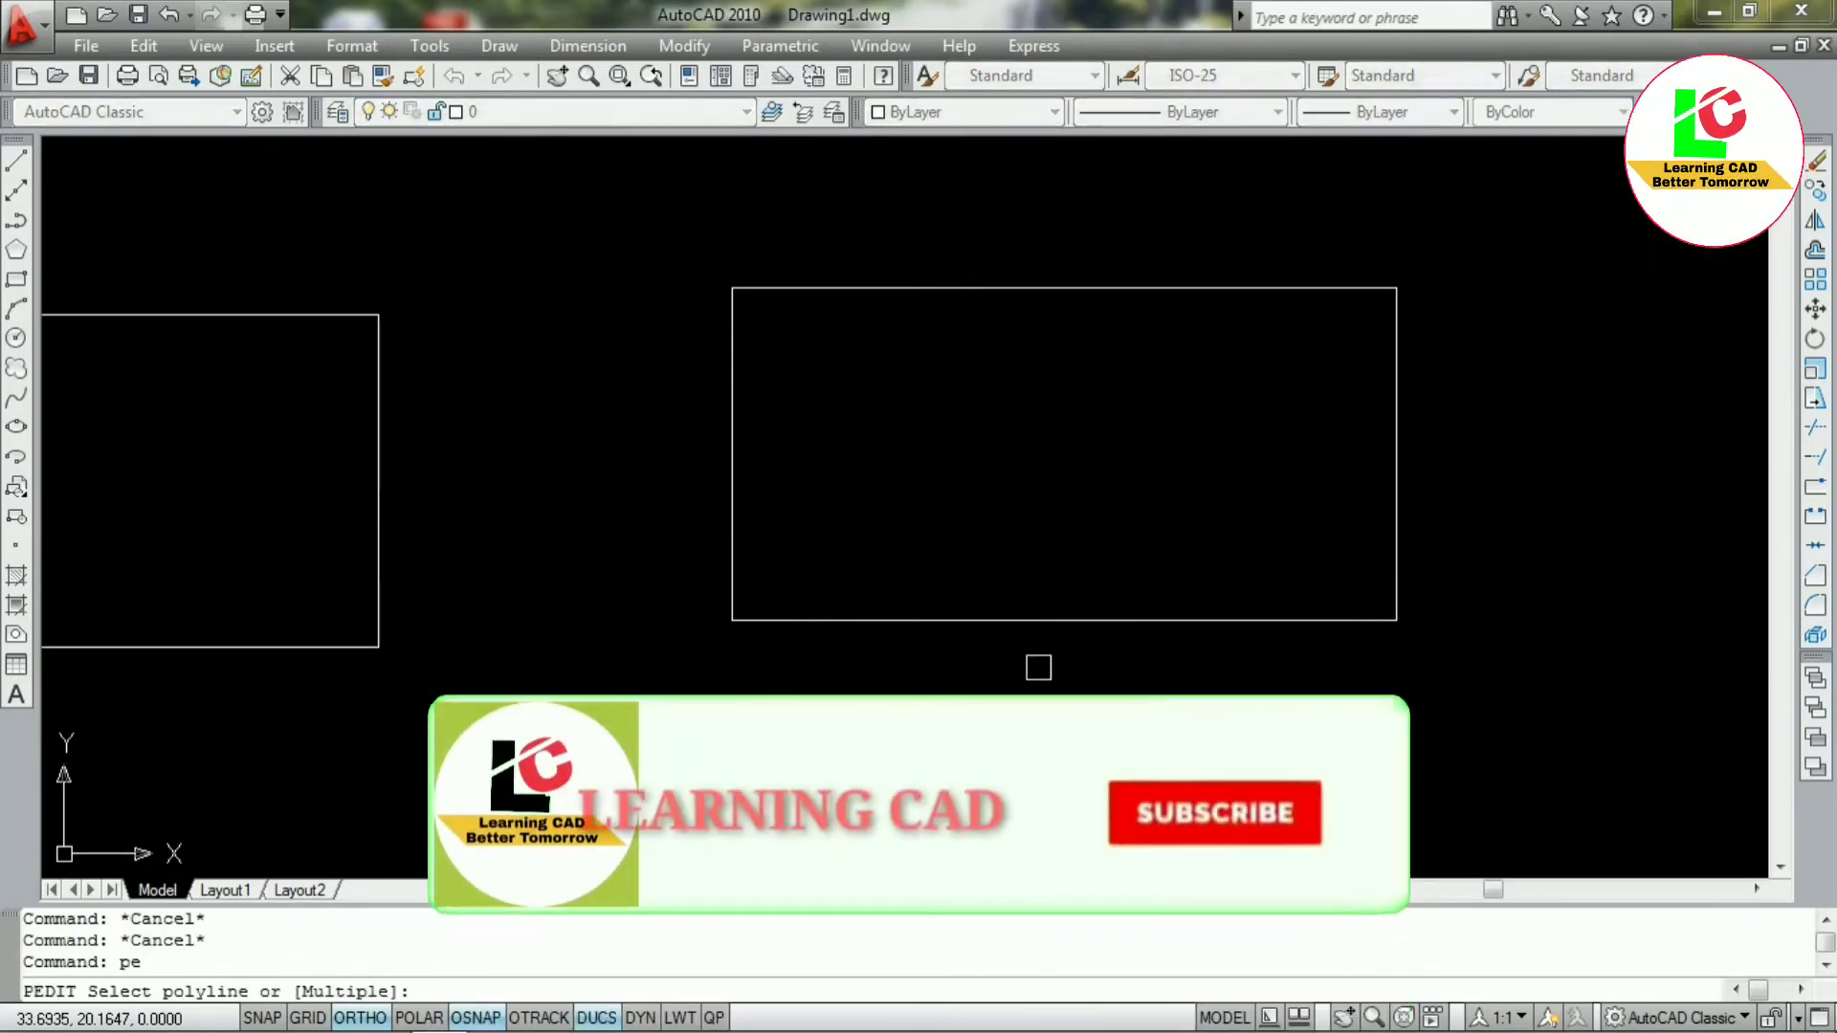
{"action": "left_click", "coordinate": [1030, 620]}
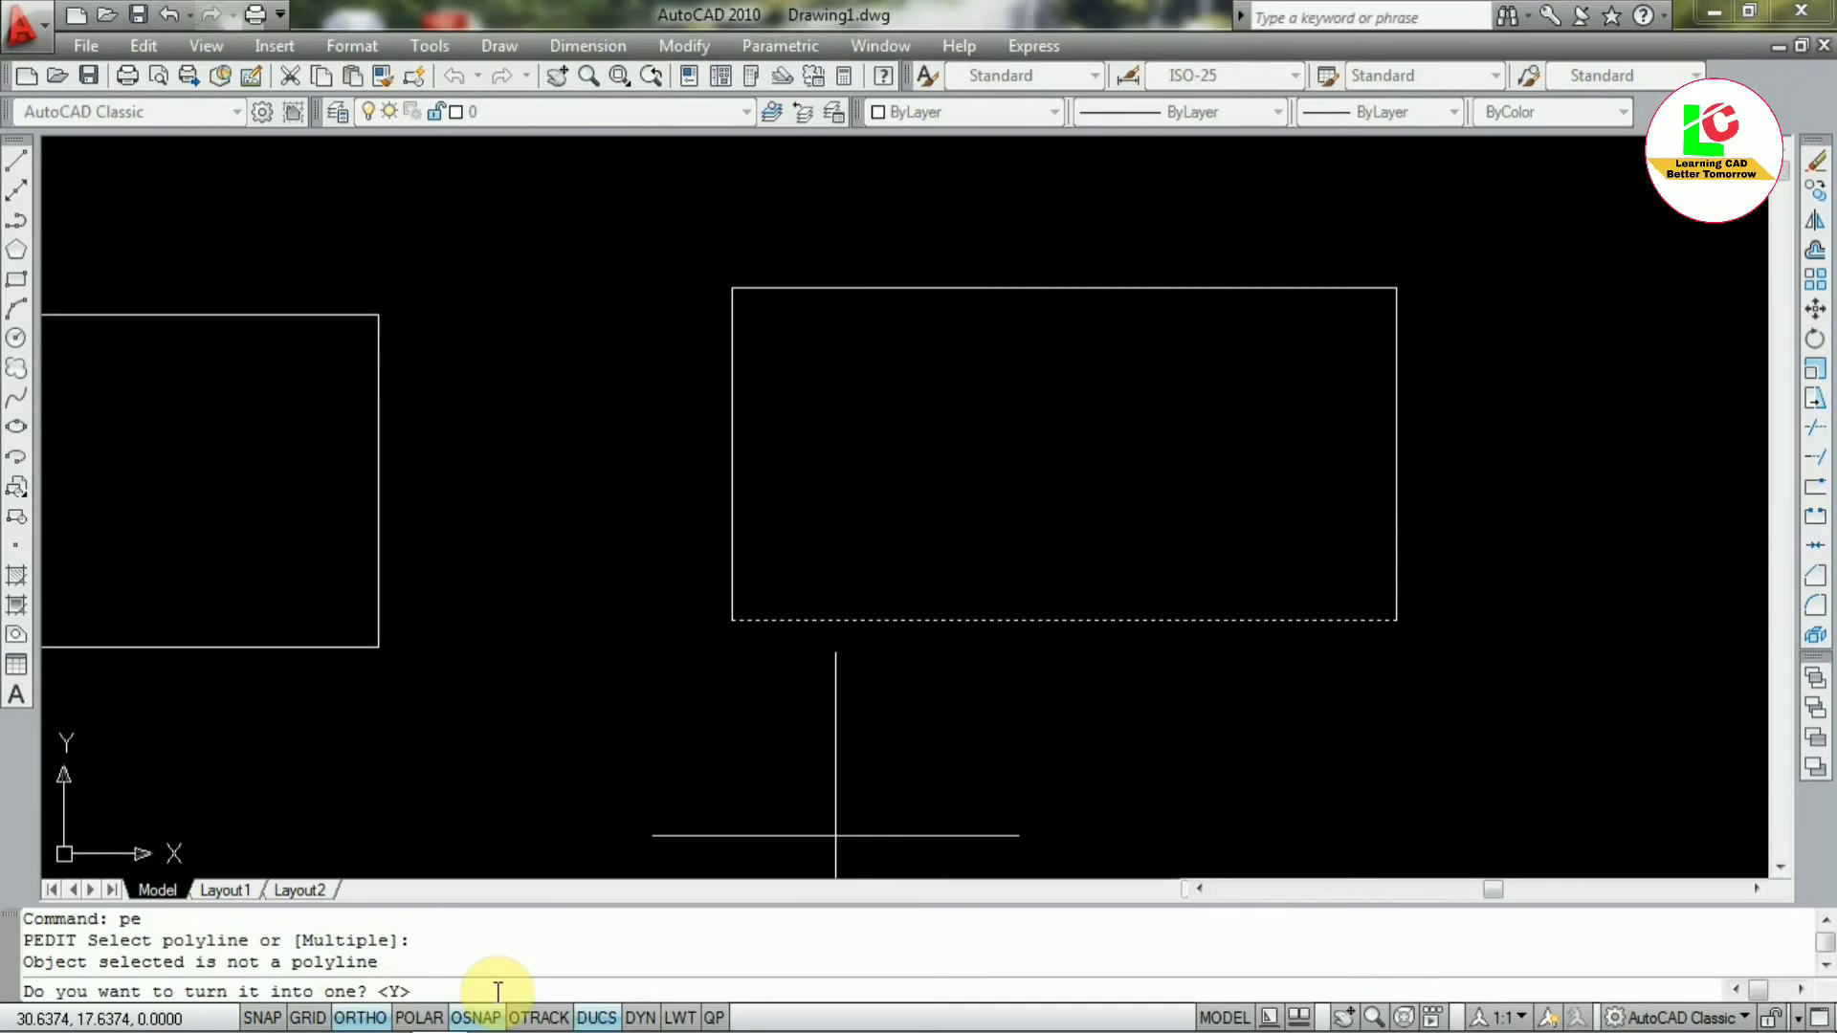
{"action": "key", "text": "Return"}
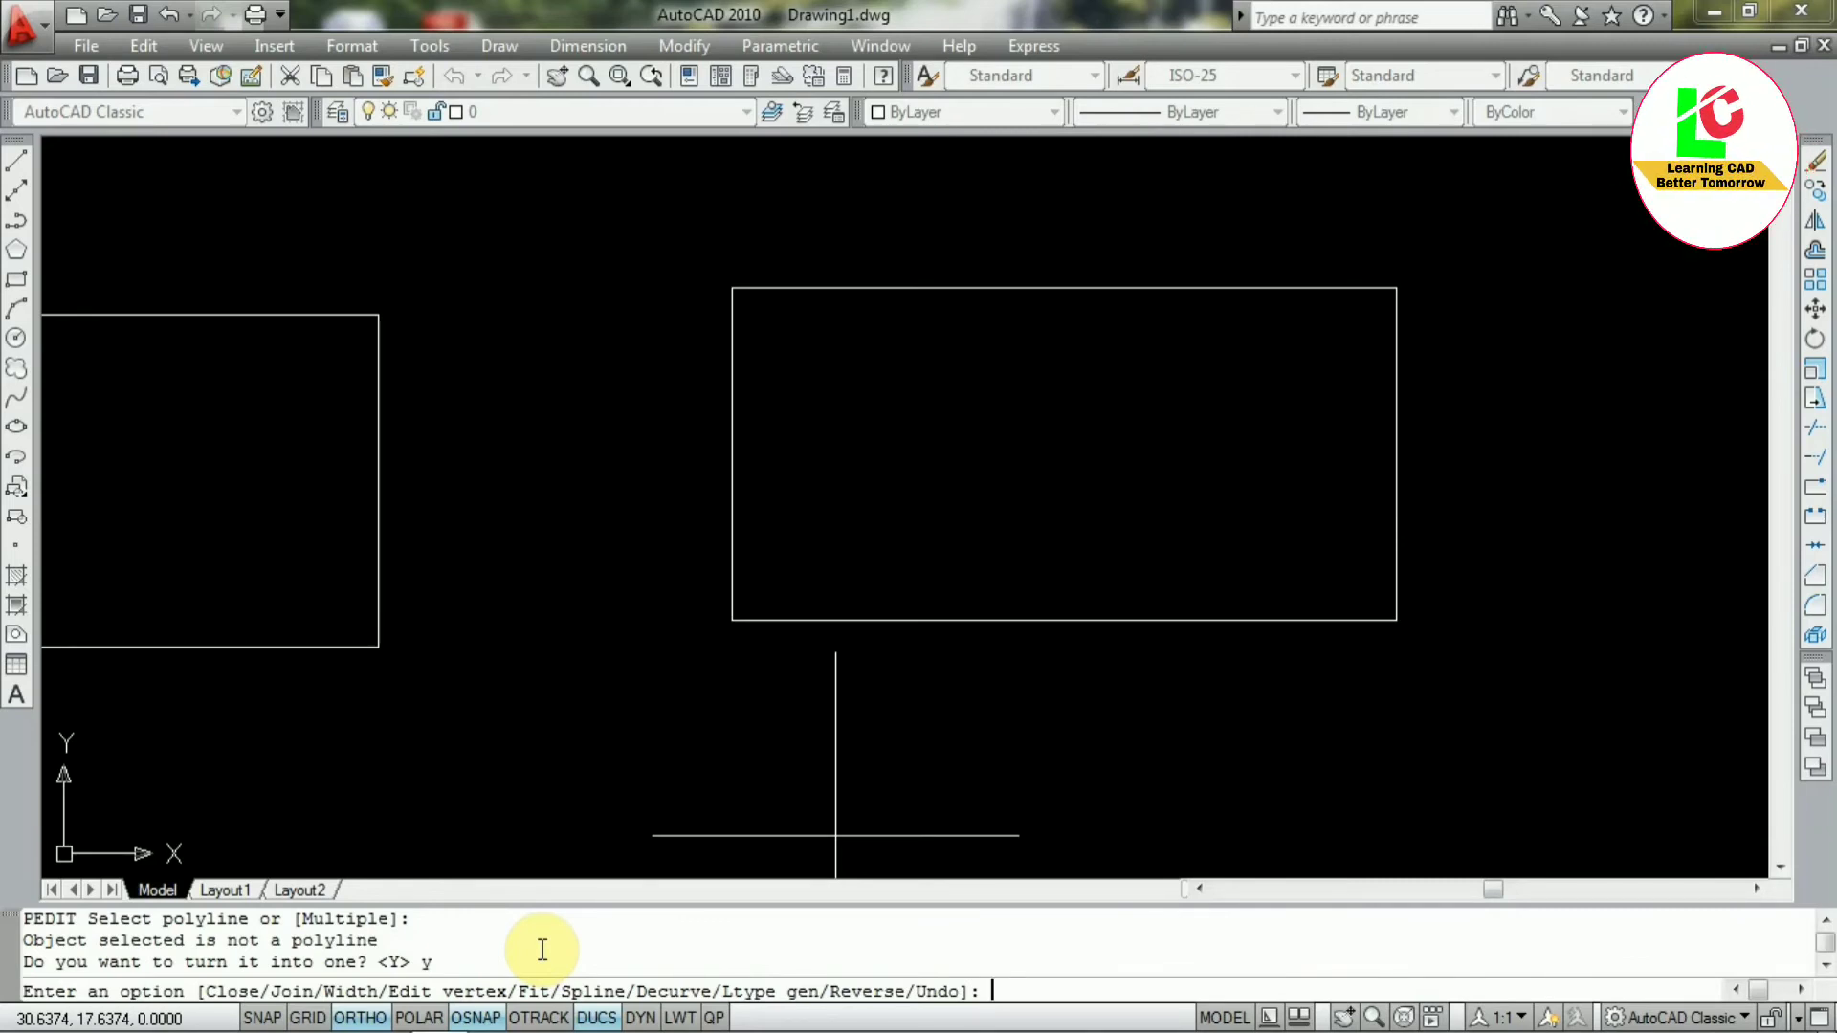
Join all four sides of the right rectangle into one polyline
{"action": "key", "text": "Return"}
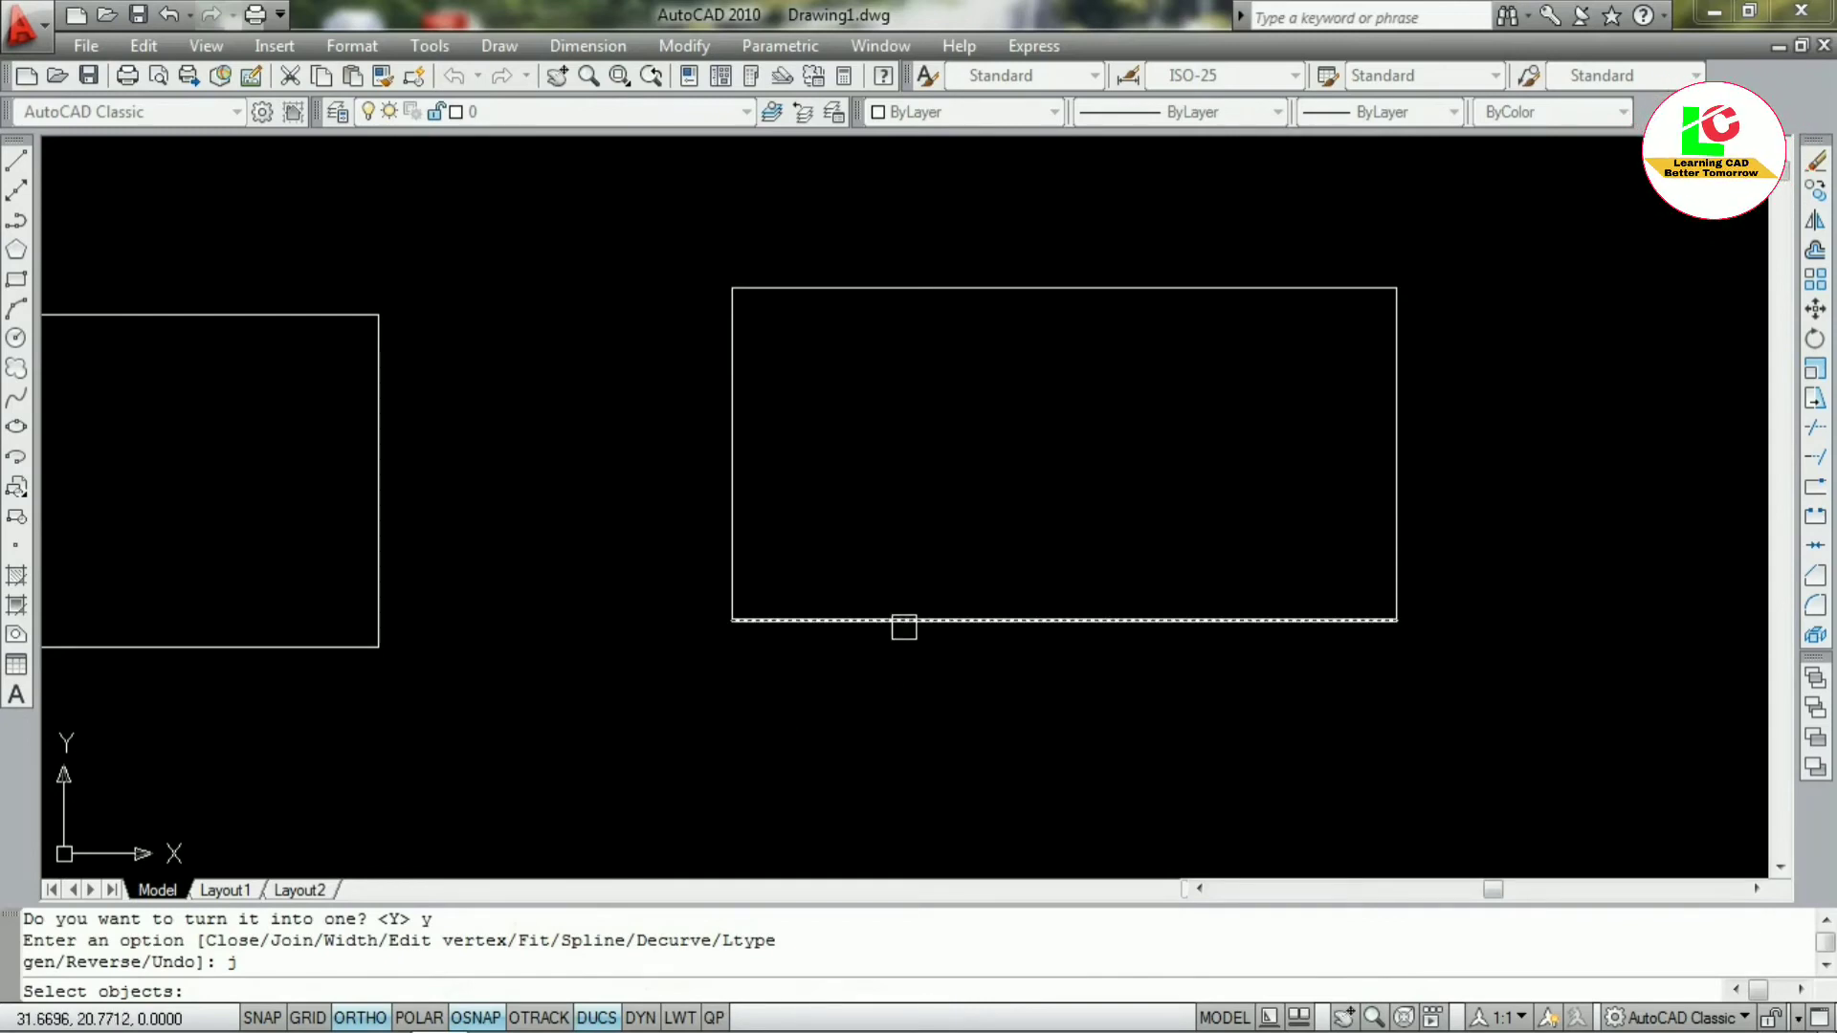
{"action": "left_click", "coordinate": [1484, 715]}
{"action": "left_click", "coordinate": [718, 241]}
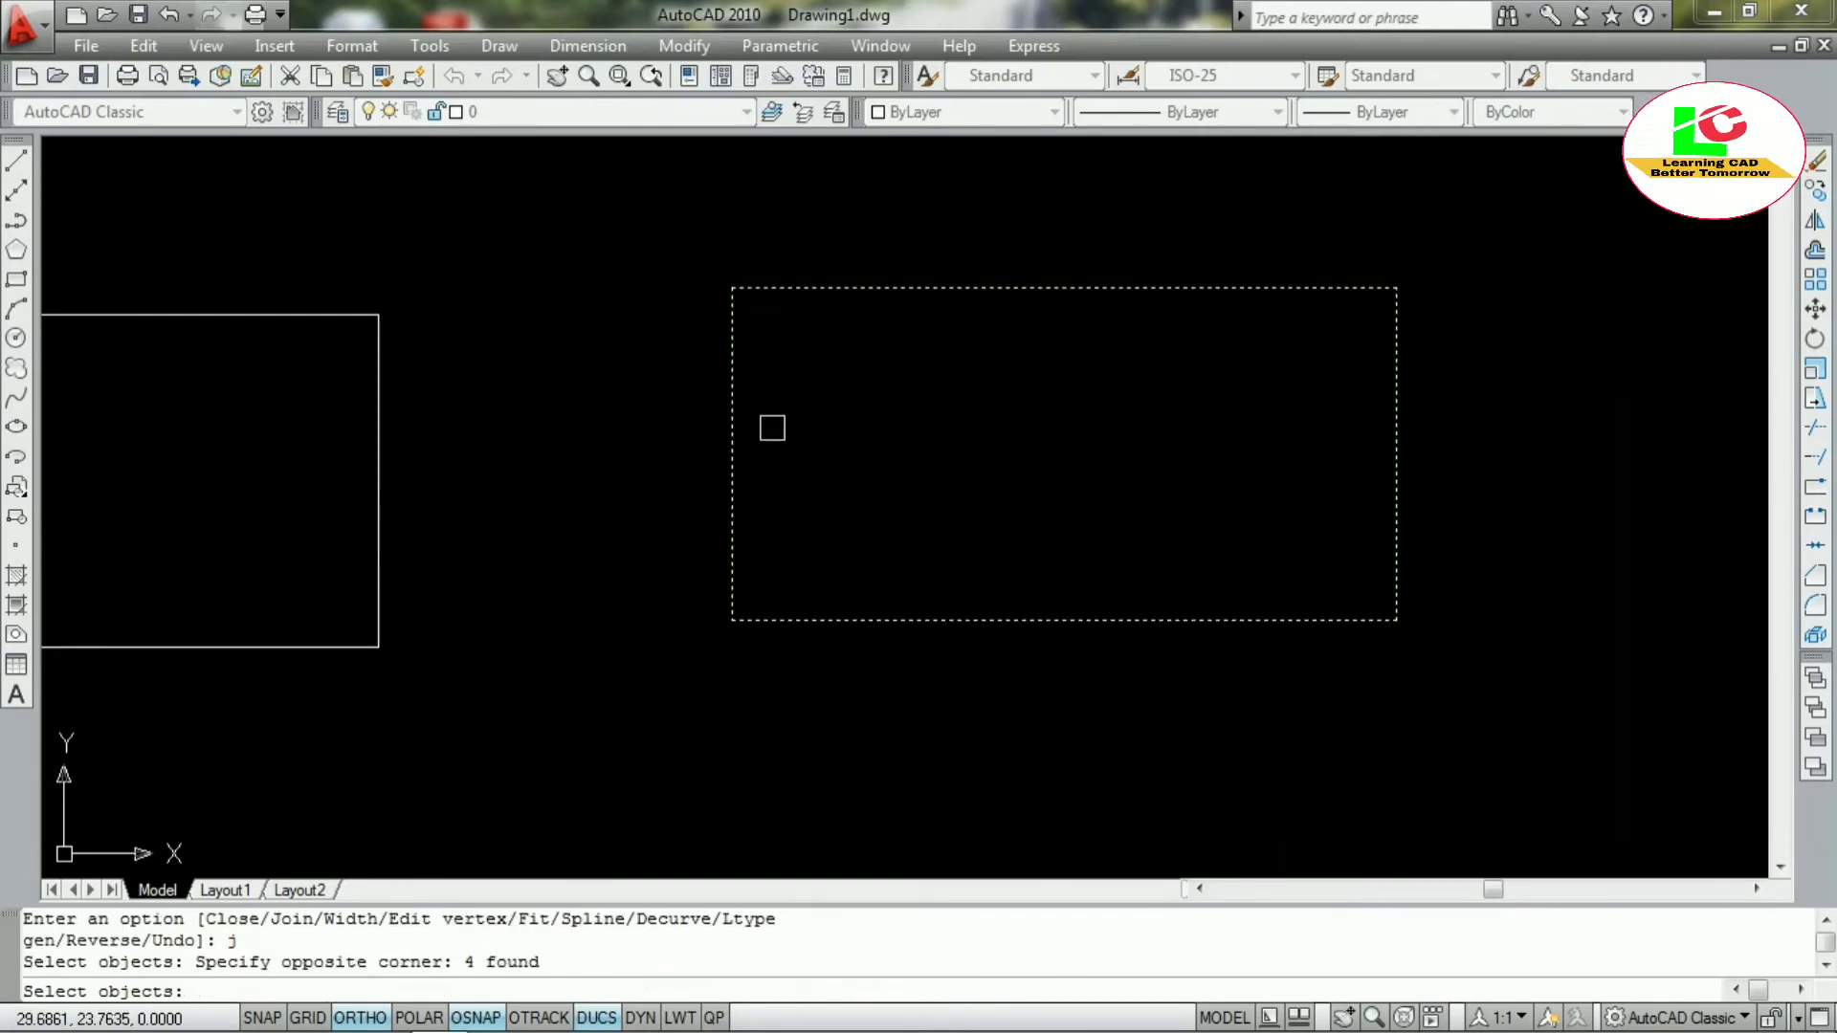
{"action": "key", "text": "Return"}
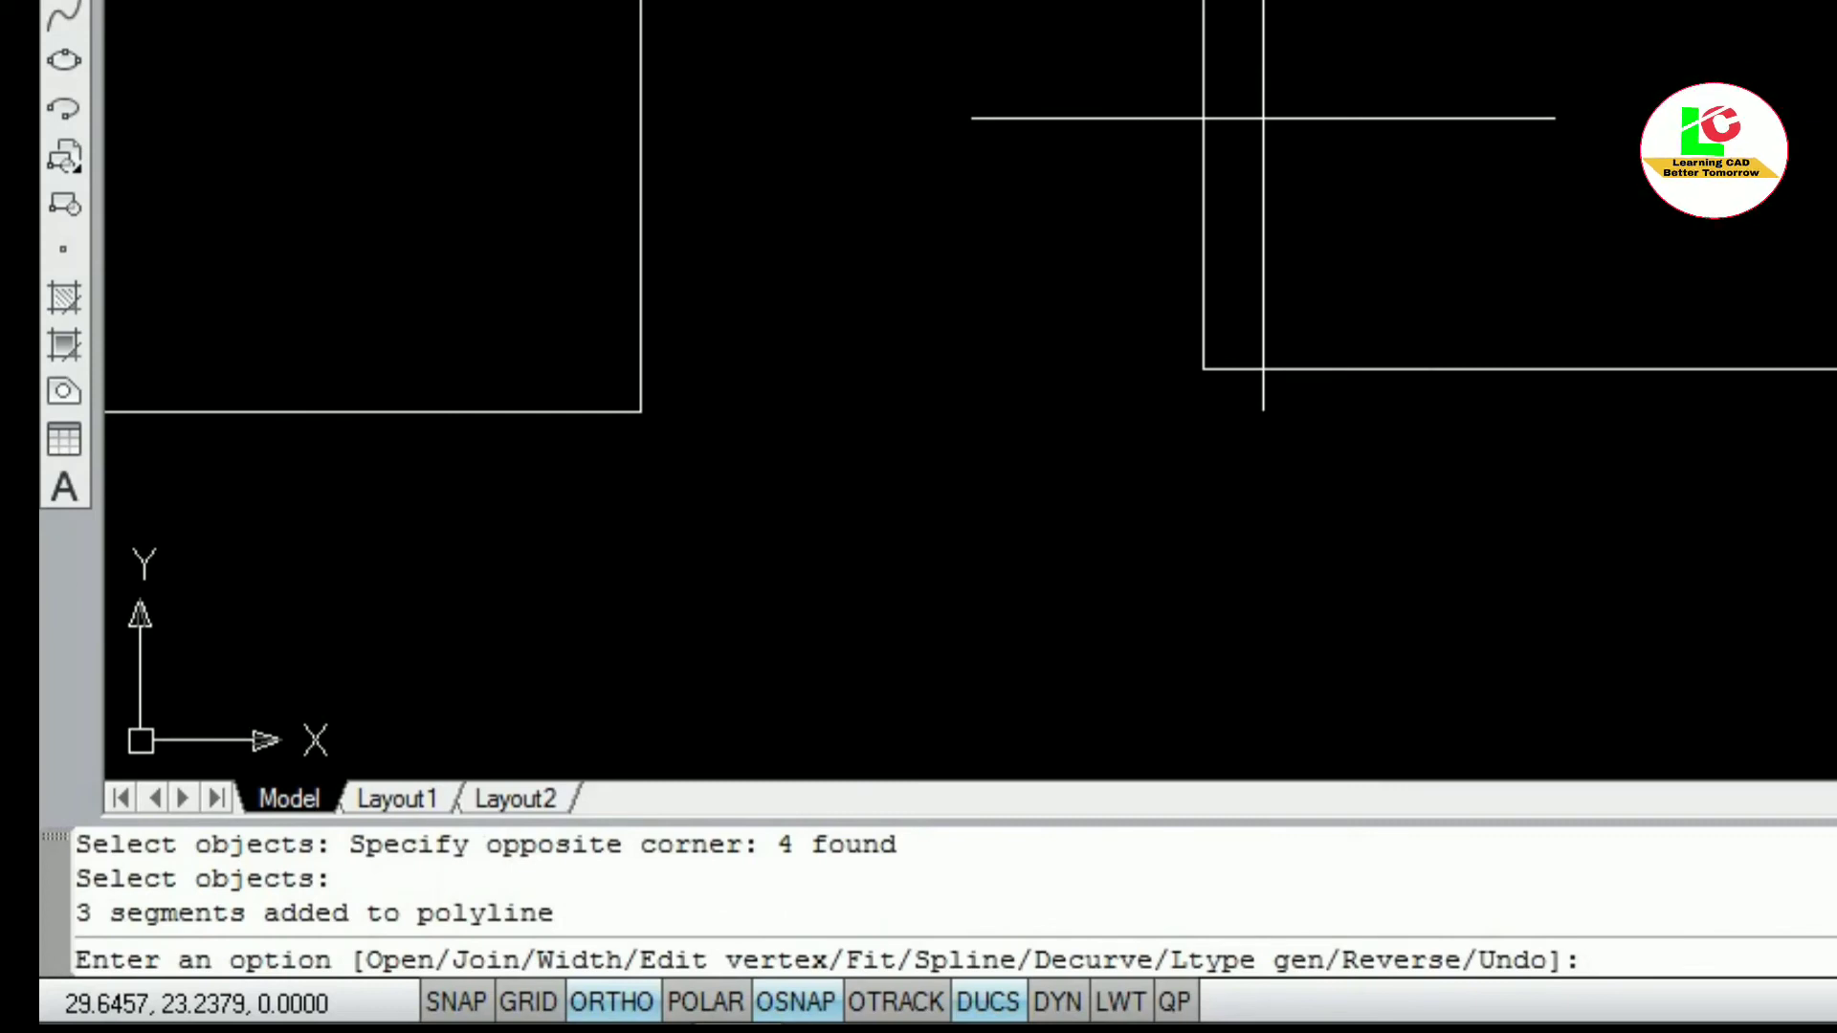
Set the width of all segments of the right rectangle to 2 and end the polyline edit
{"action": "type", "text": "w"}
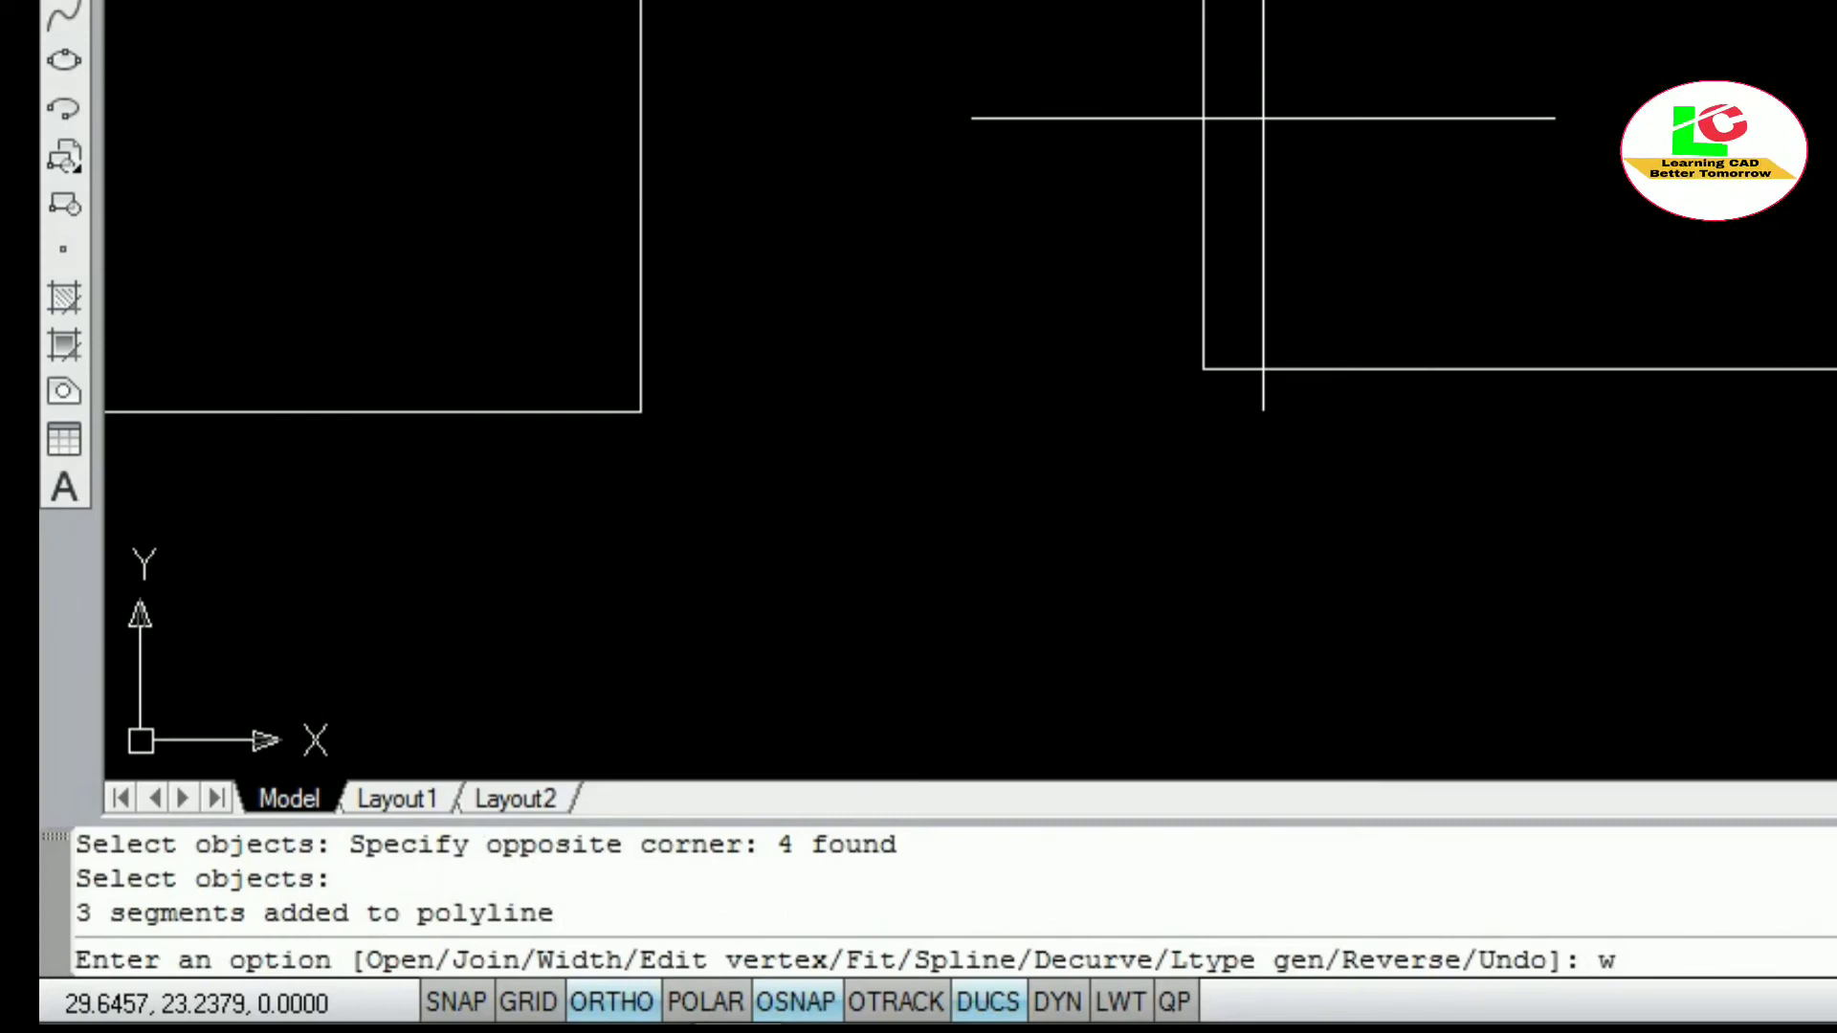
{"action": "key", "text": "Return"}
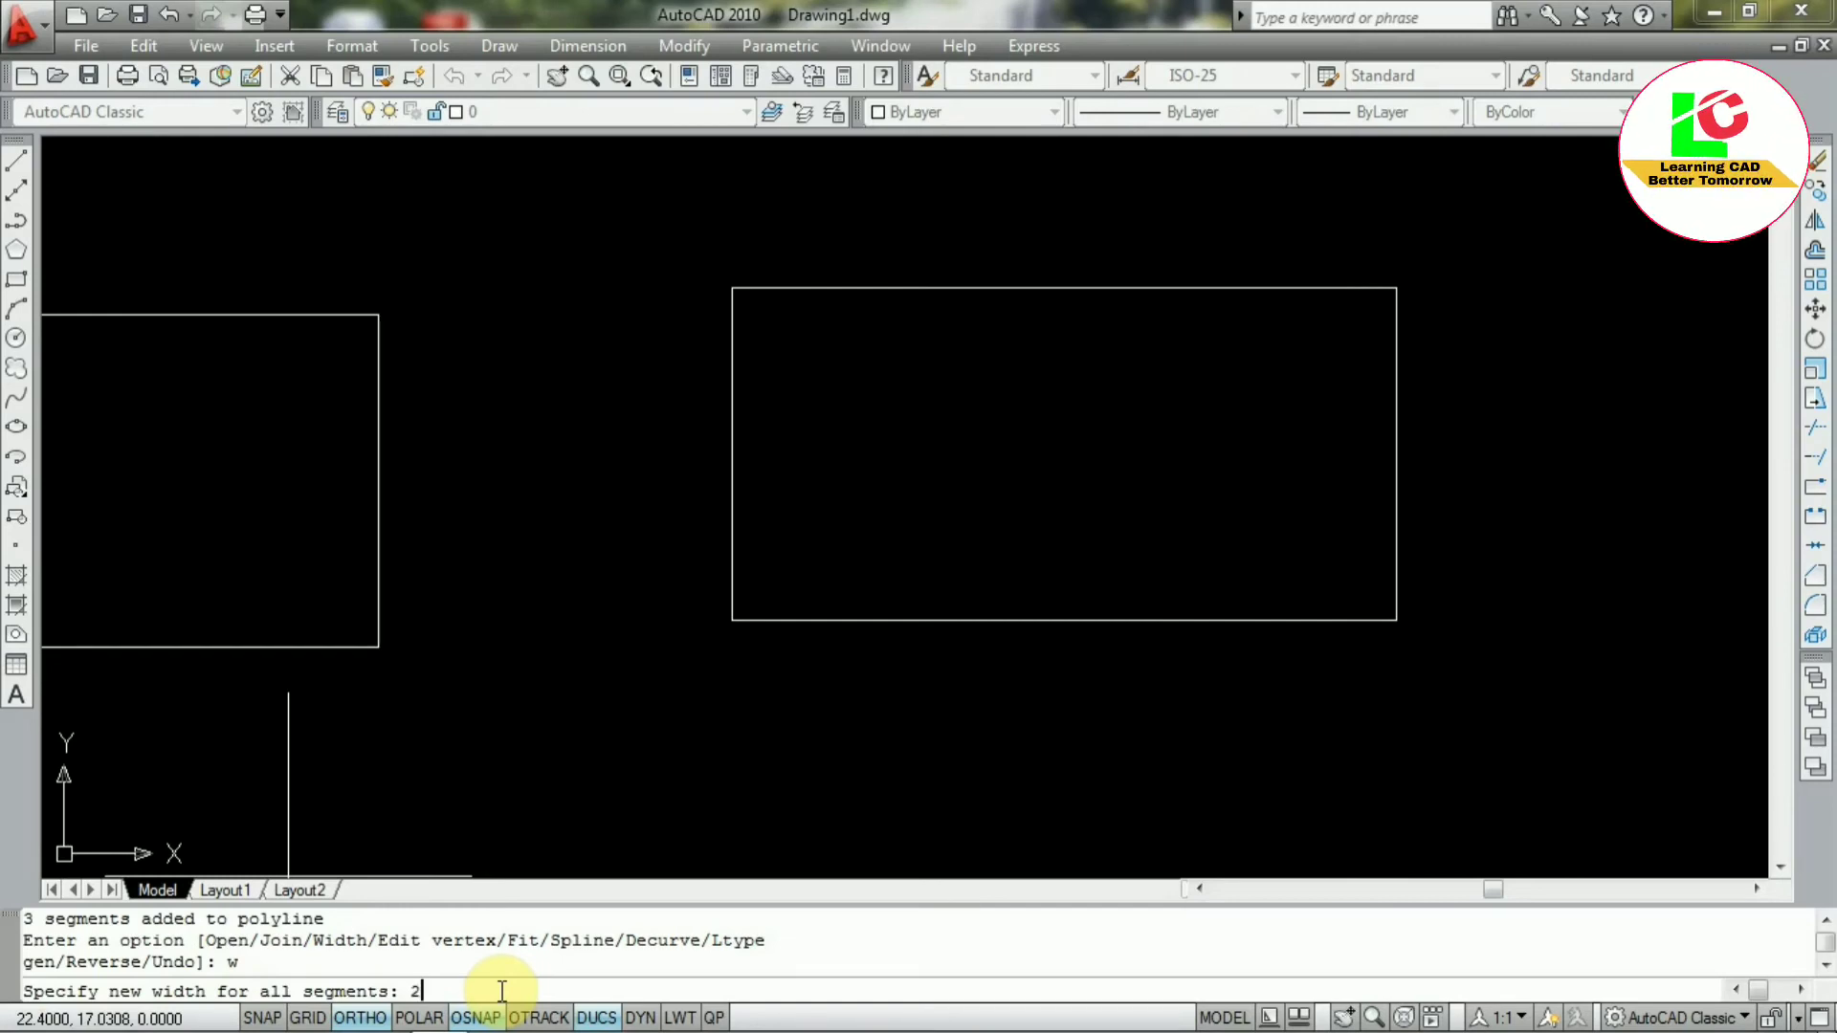
{"action": "key", "text": "Return"}
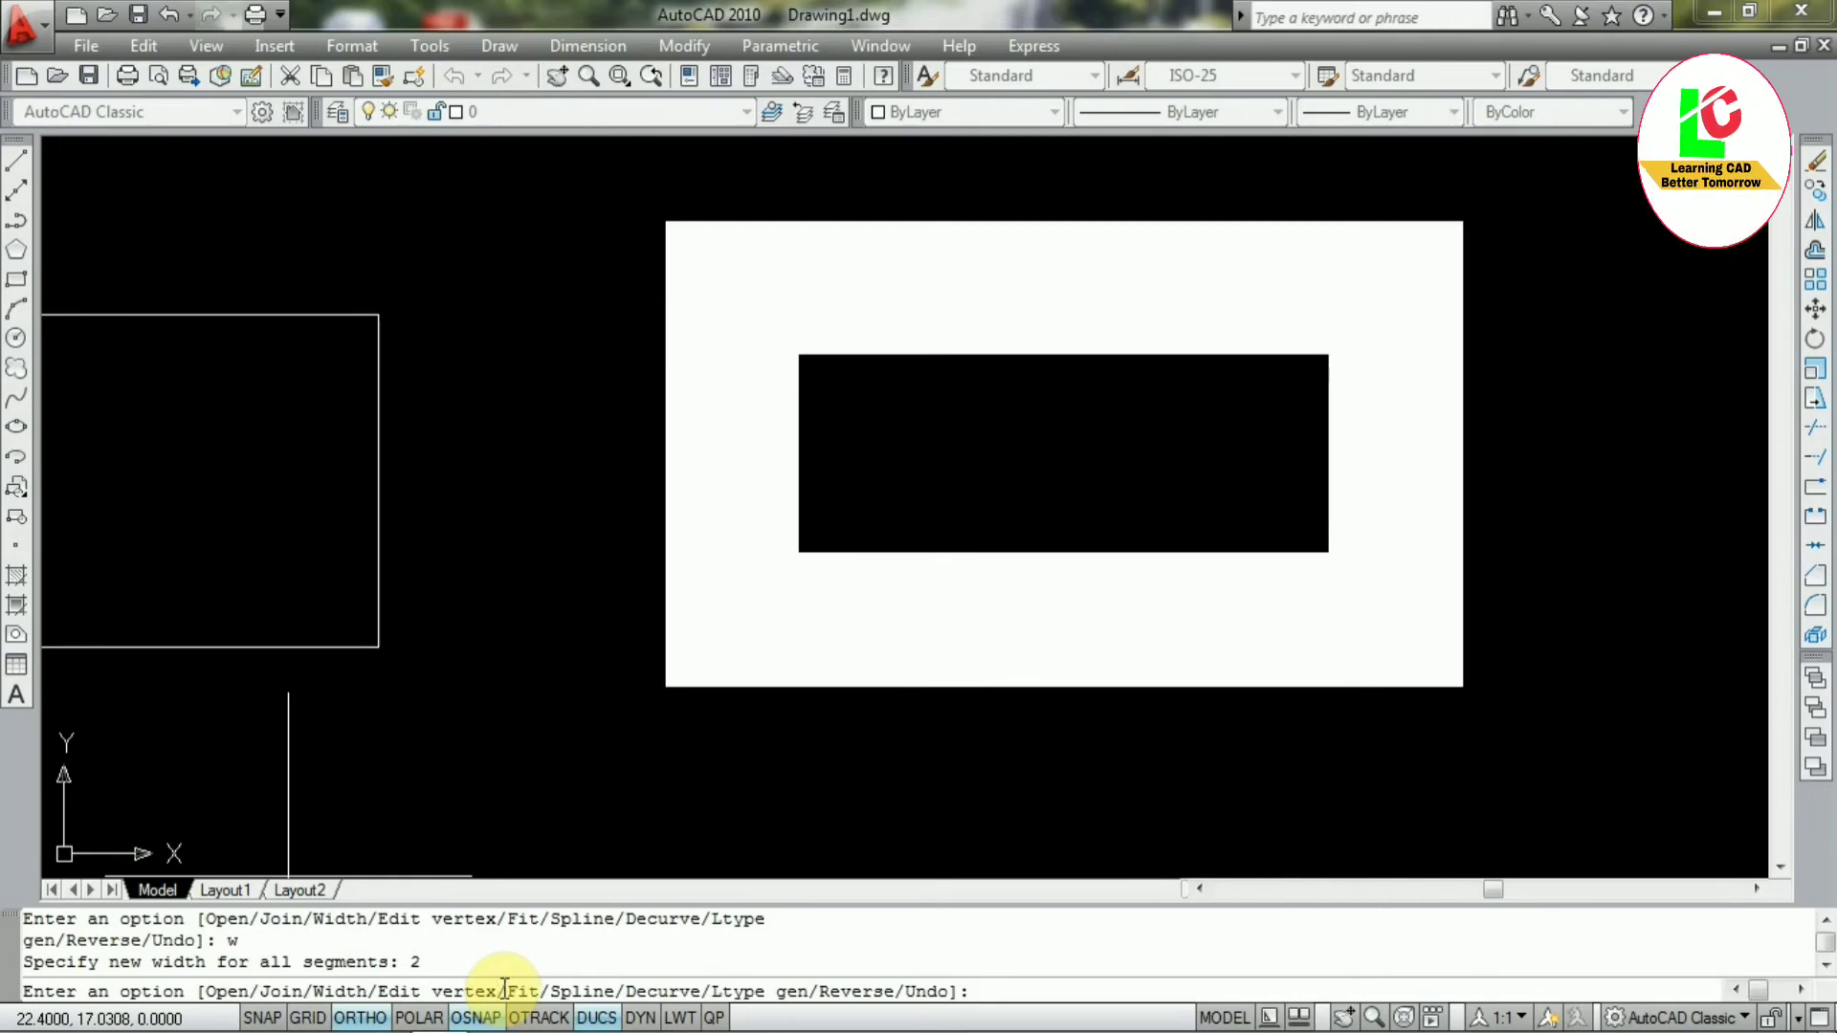
{"action": "scroll", "coordinate": [741, 644], "scroll_direction": "down", "scroll_amount": 2}
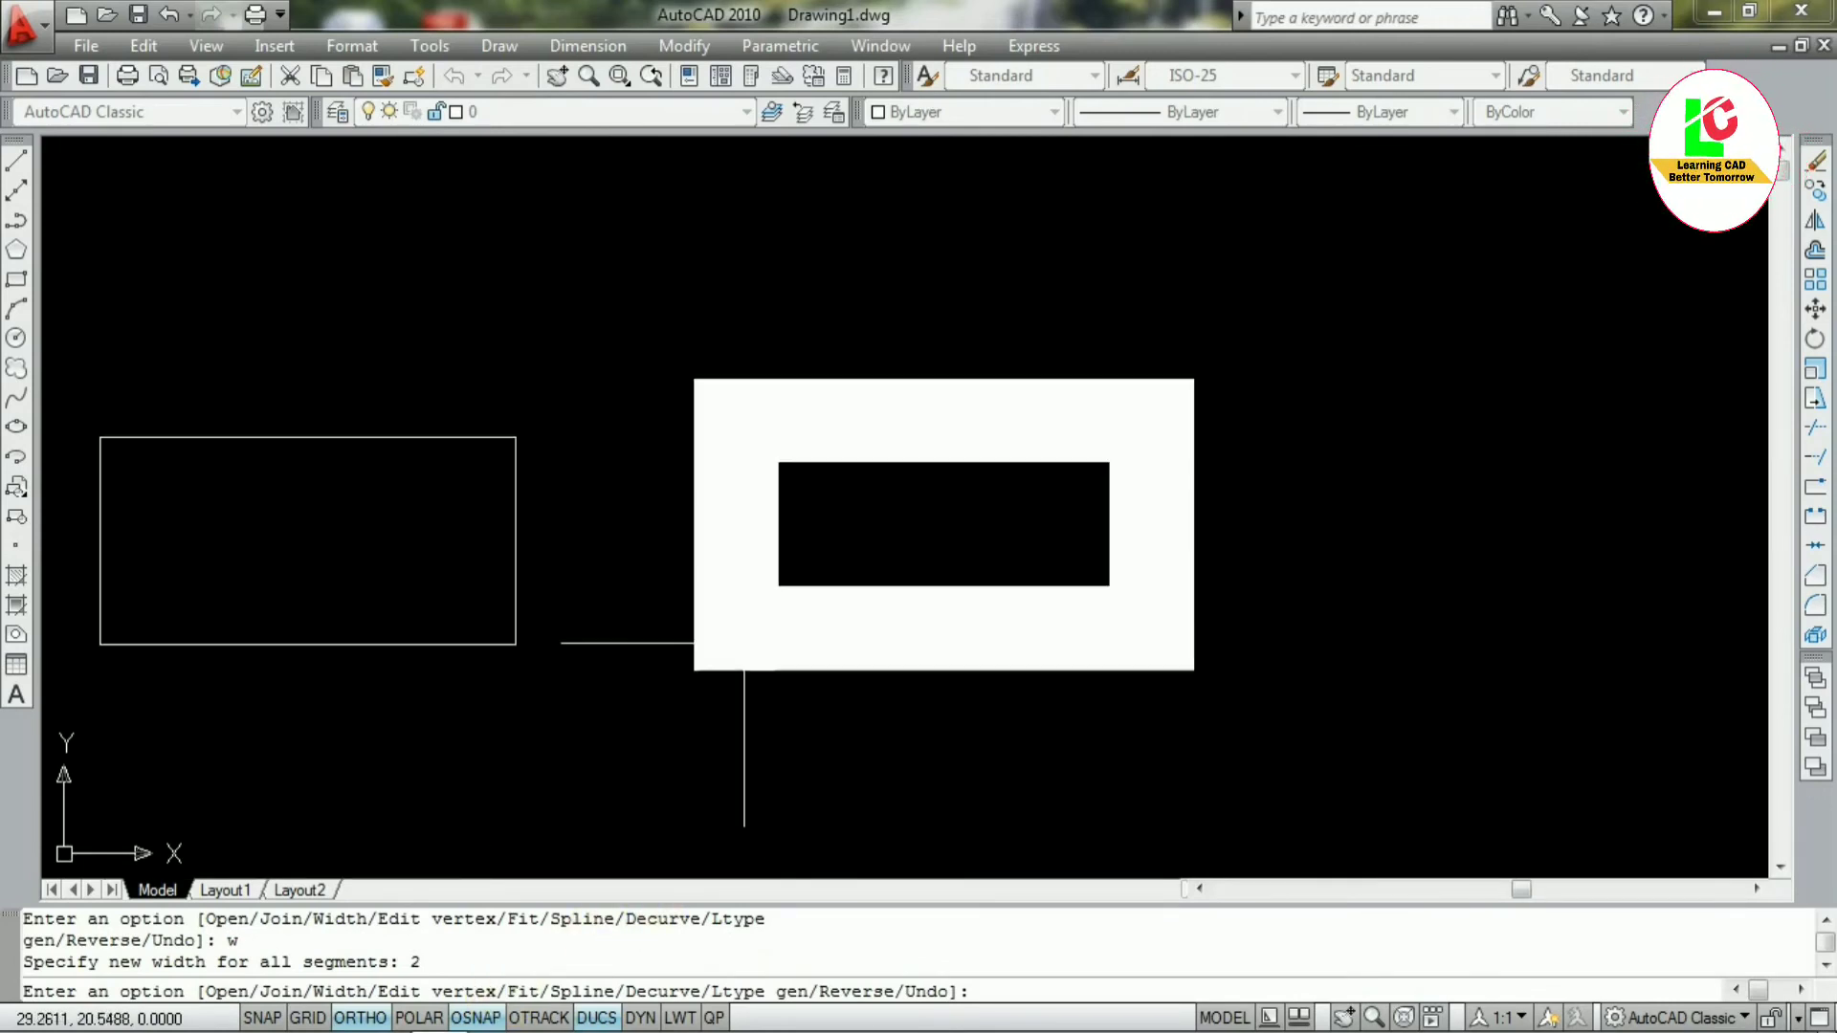
{"action": "scroll", "coordinate": [770, 683], "scroll_direction": "down", "scroll_amount": 2}
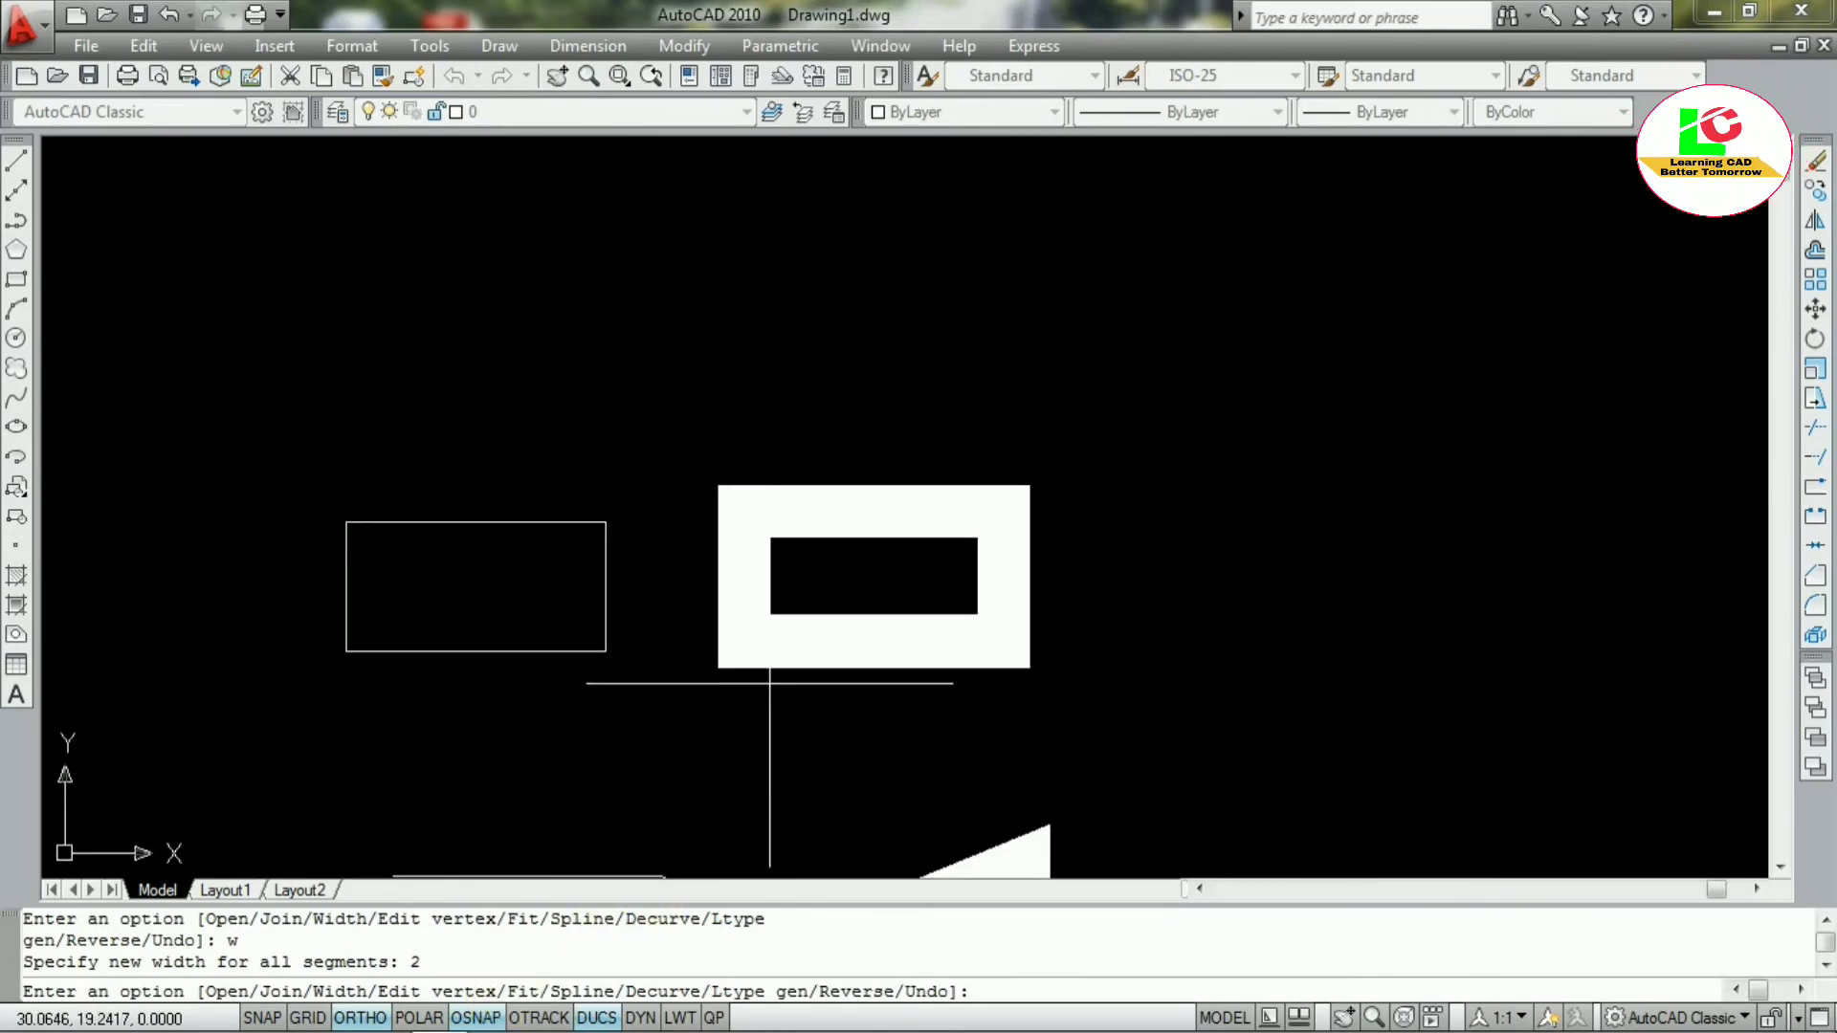
{"action": "scroll", "coordinate": [770, 683], "scroll_direction": "down", "scroll_amount": 4}
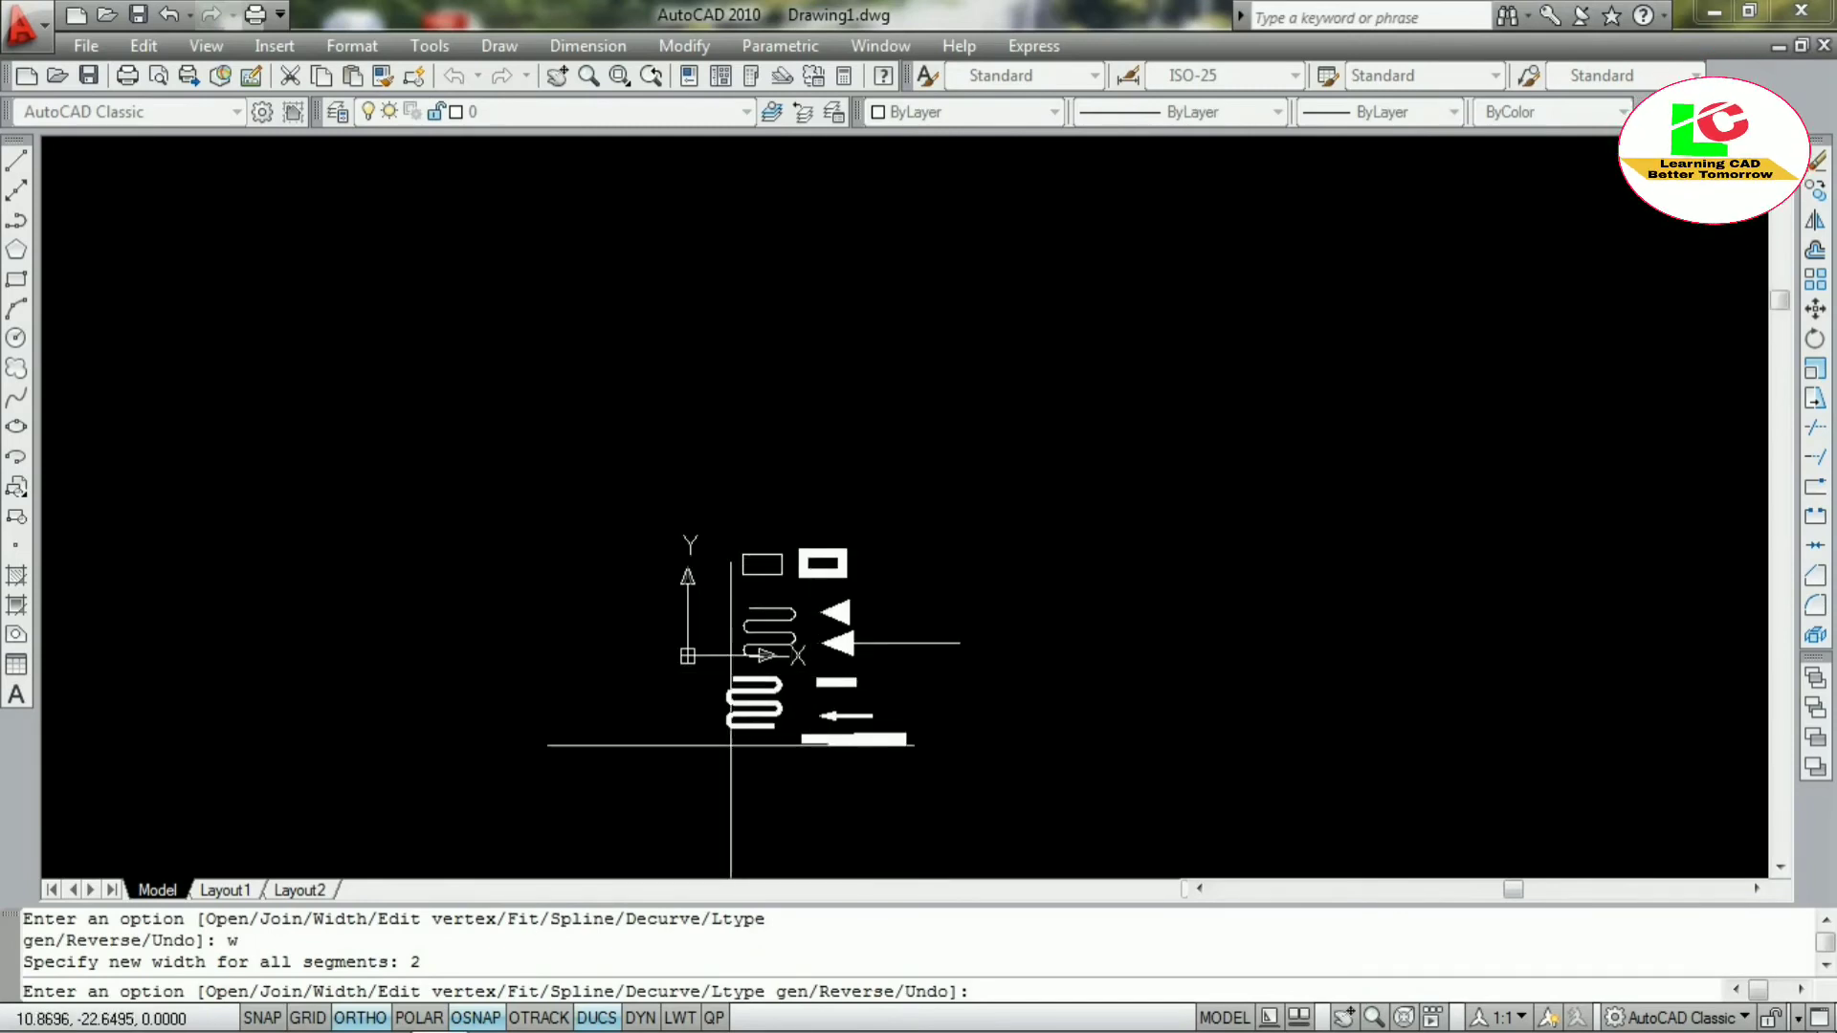
{"action": "scroll", "coordinate": [780, 707], "scroll_direction": "up", "scroll_amount": 4}
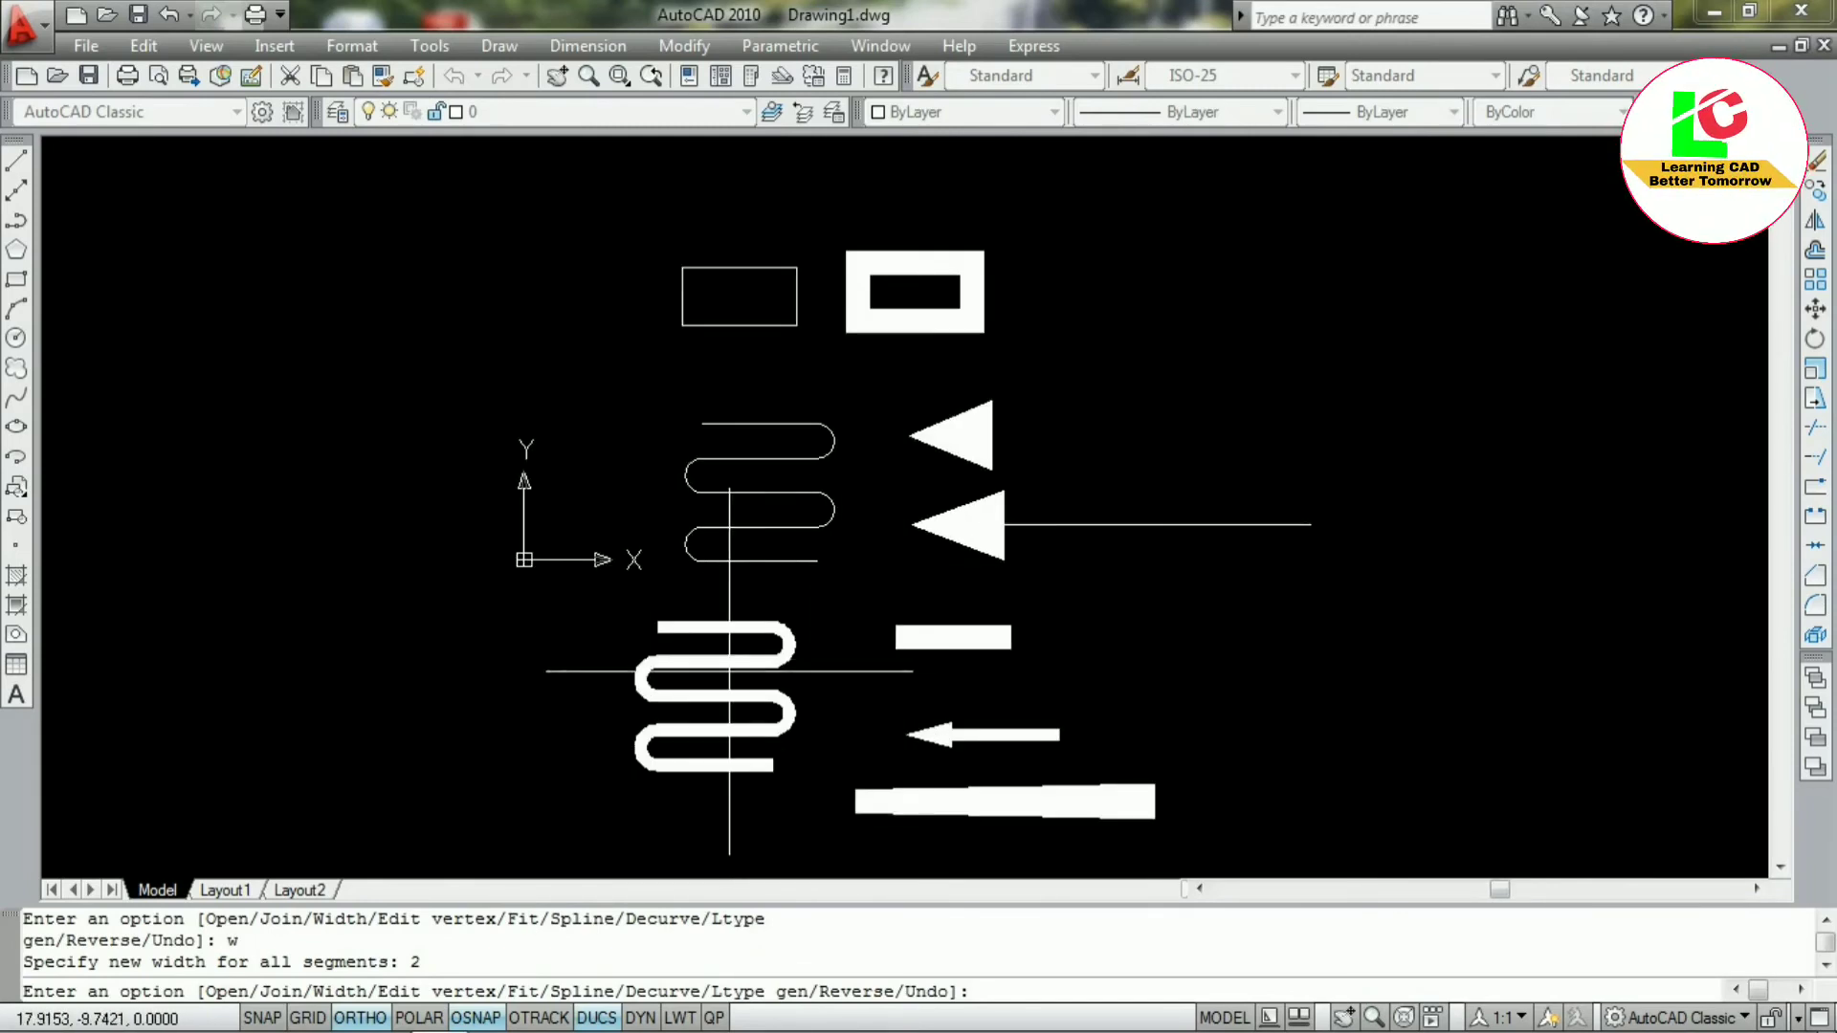
{"action": "key", "text": "Escape"}
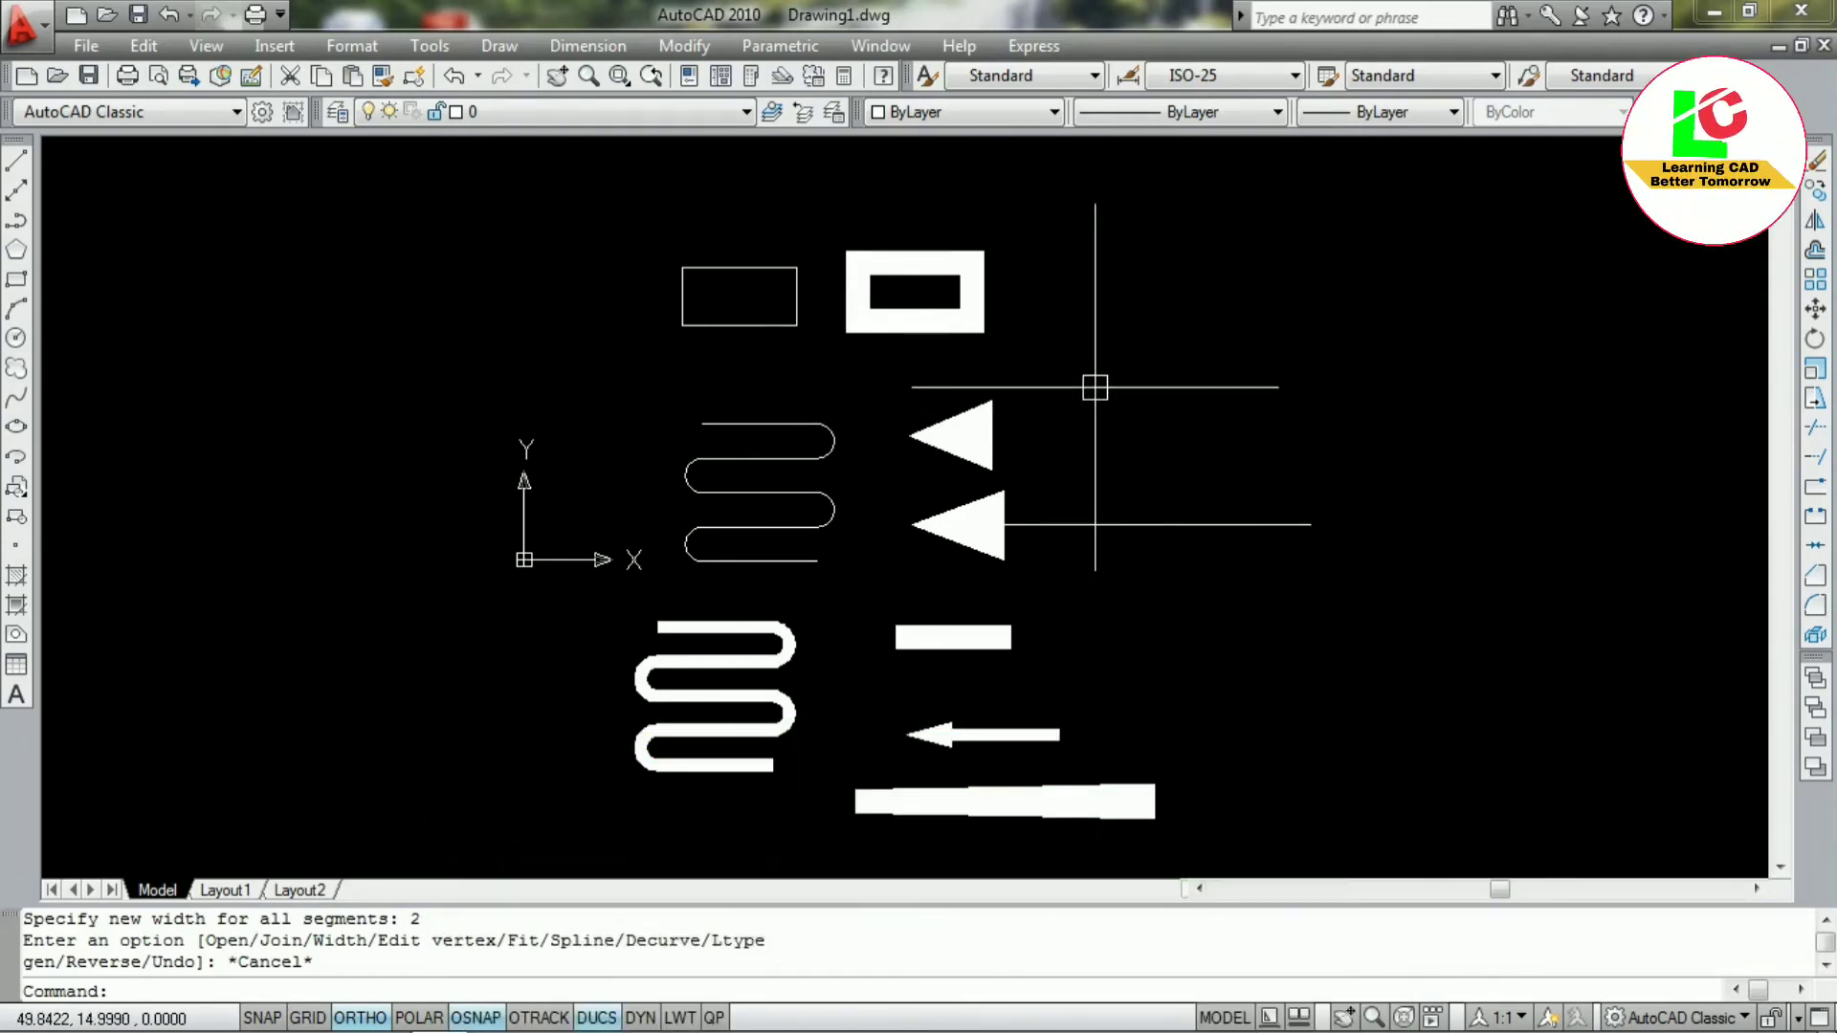
Turn the fill mode off with the FILL command
{"action": "type", "text": "fill"}
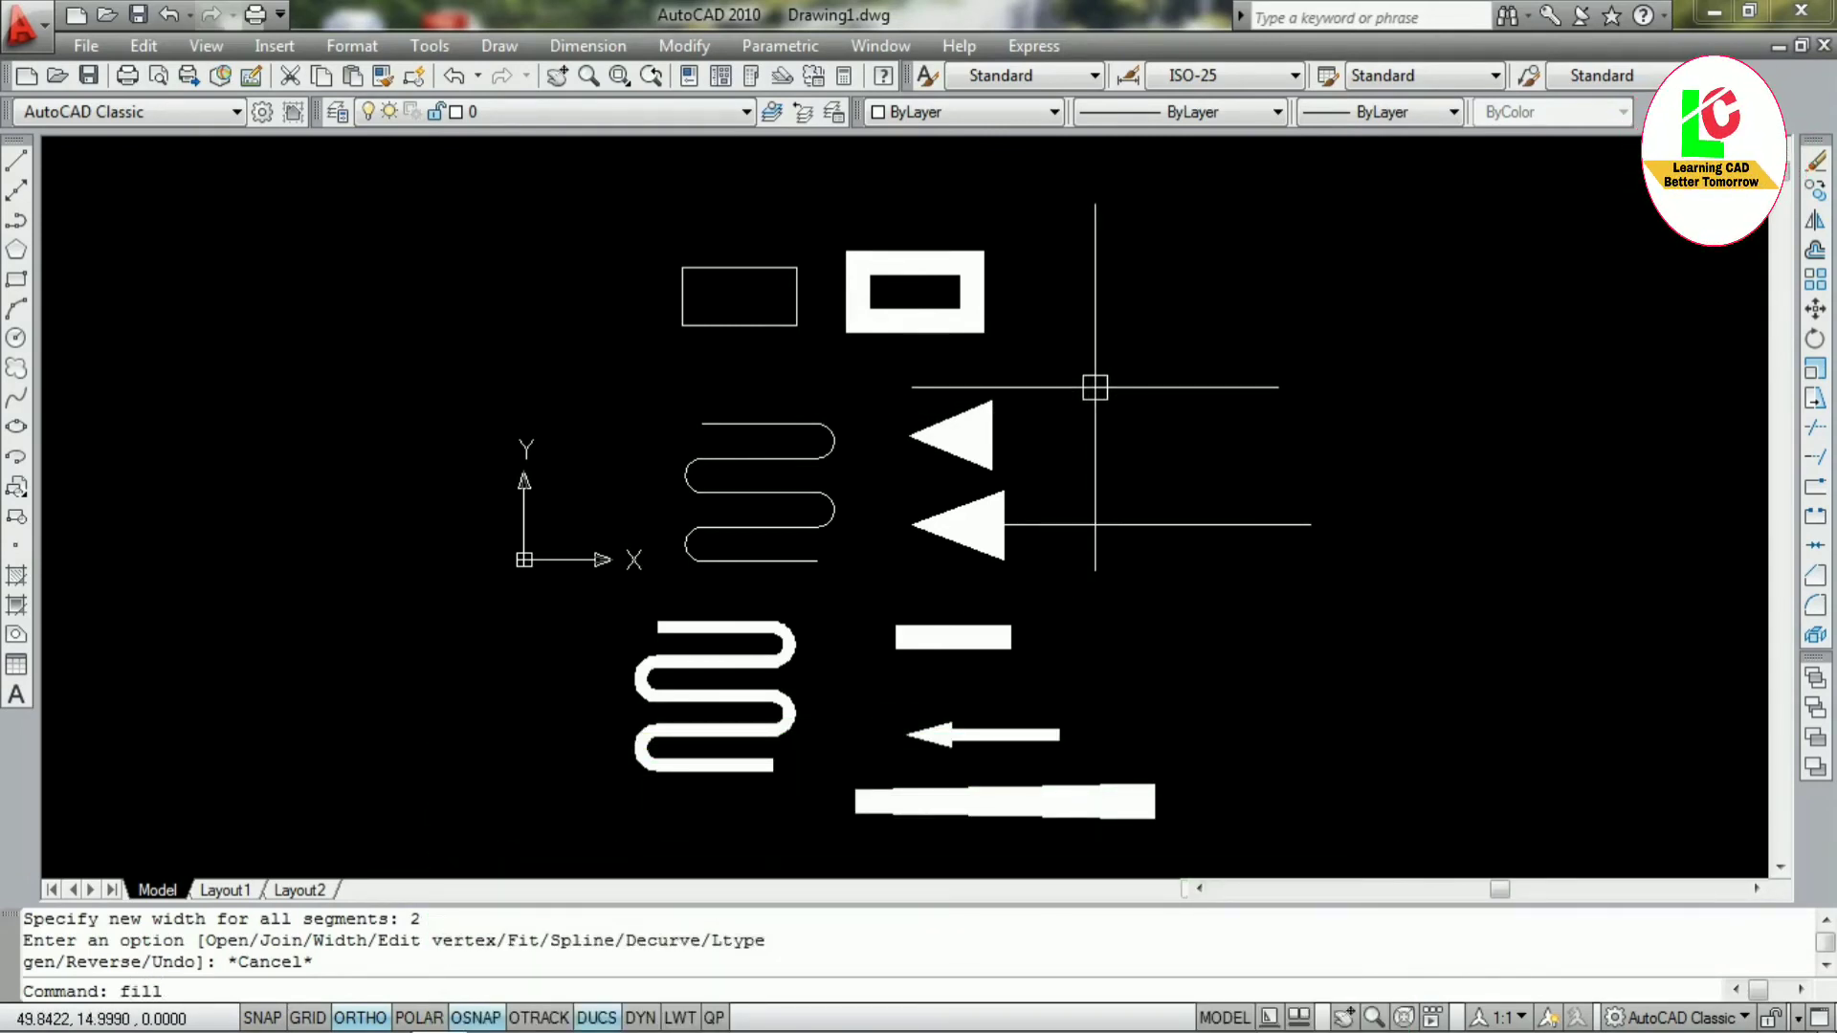
{"action": "key", "text": "Return"}
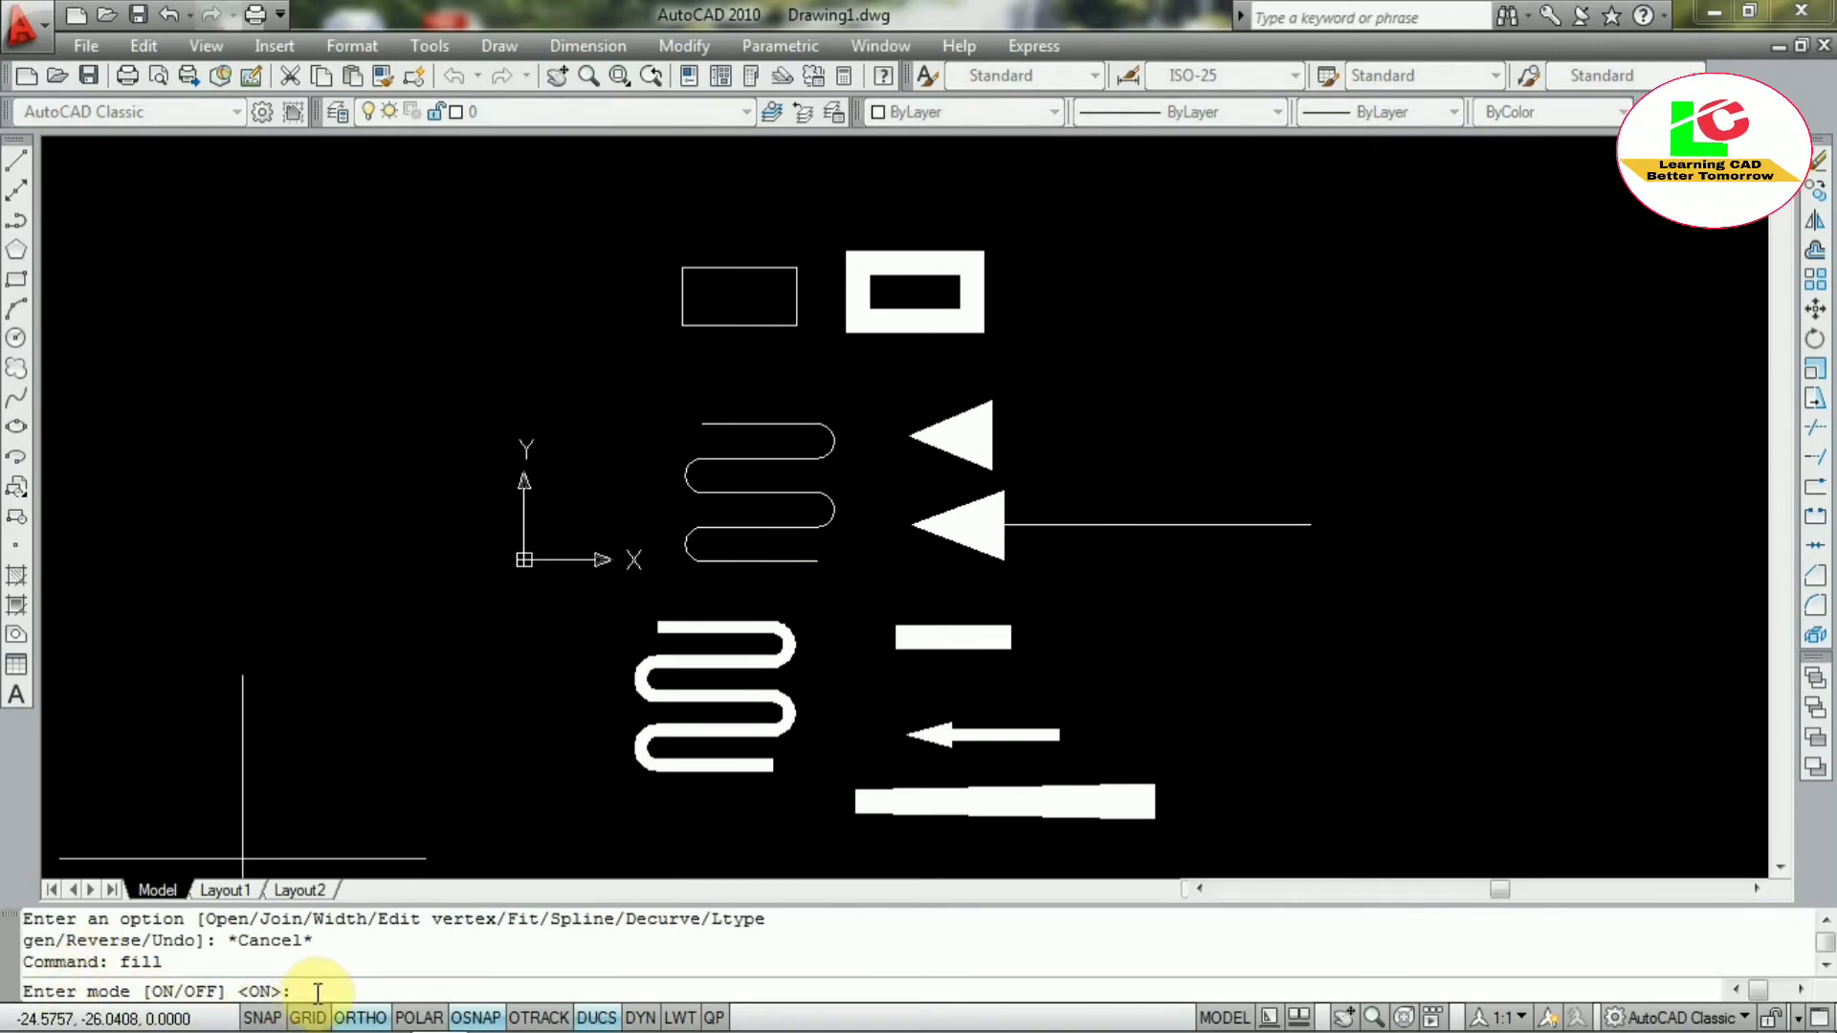
{"action": "type", "text": "off"}
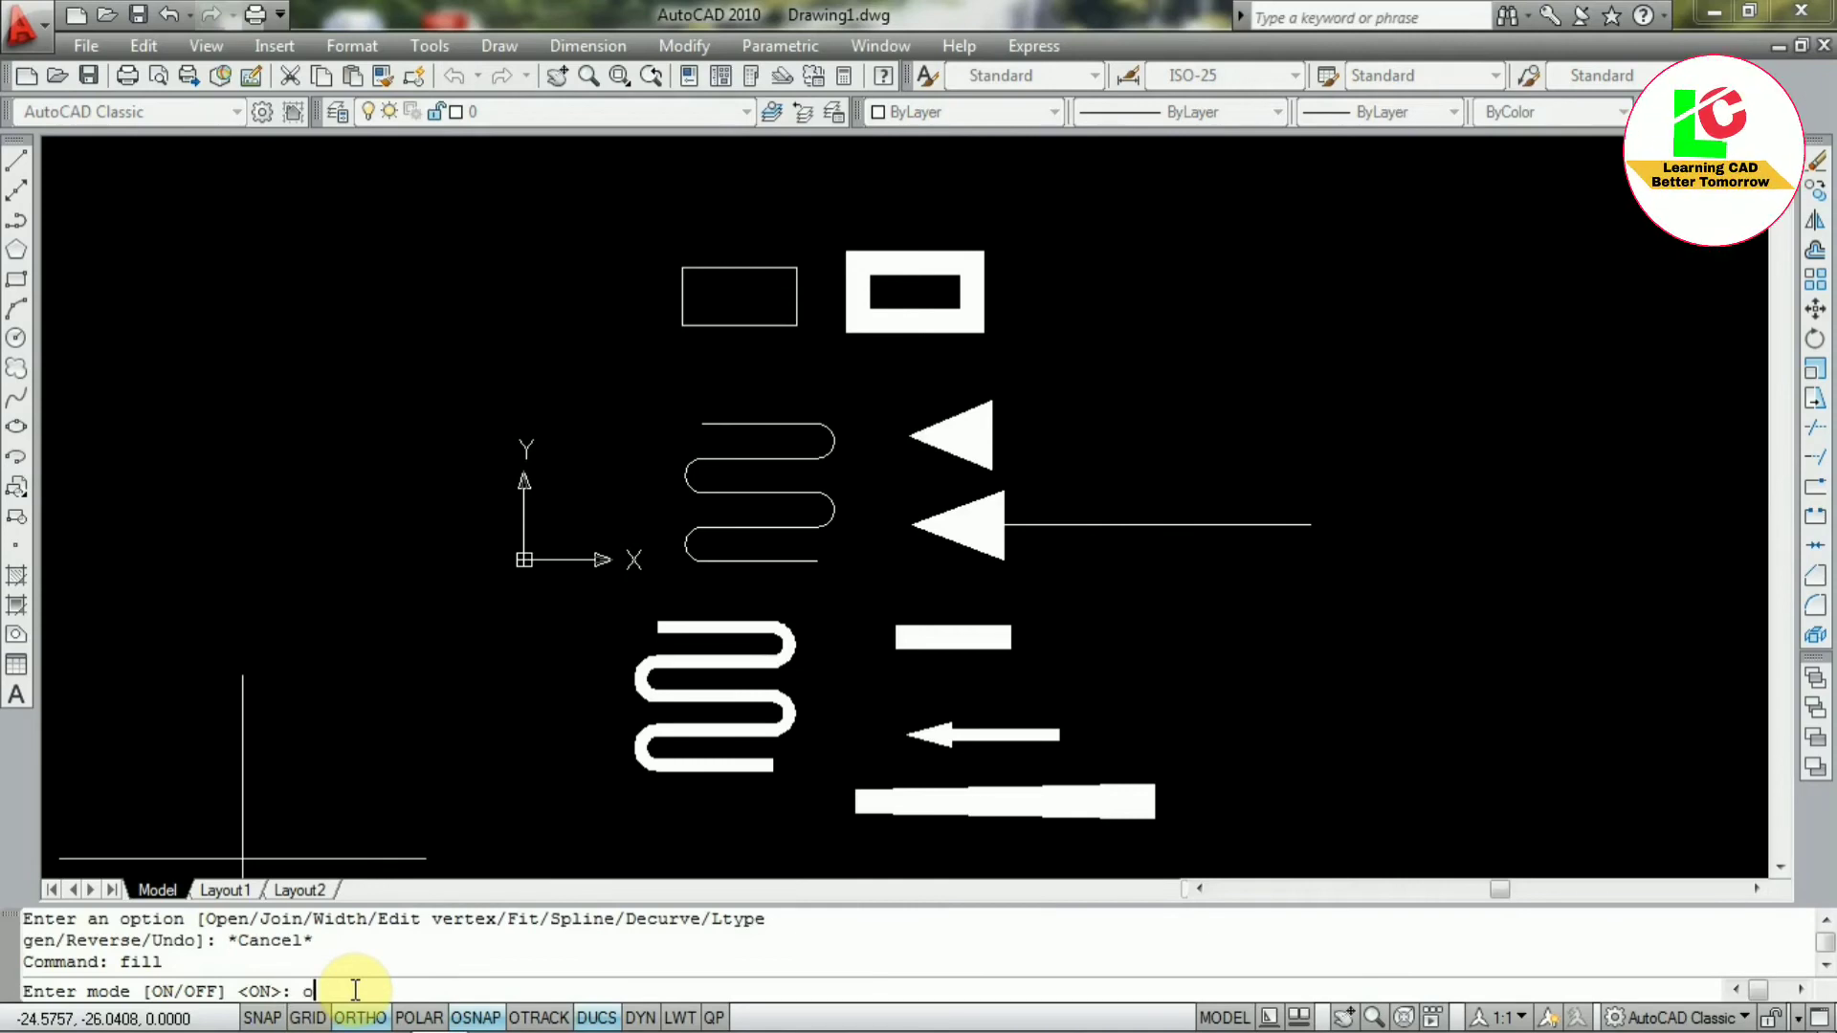
{"action": "key", "text": "Return"}
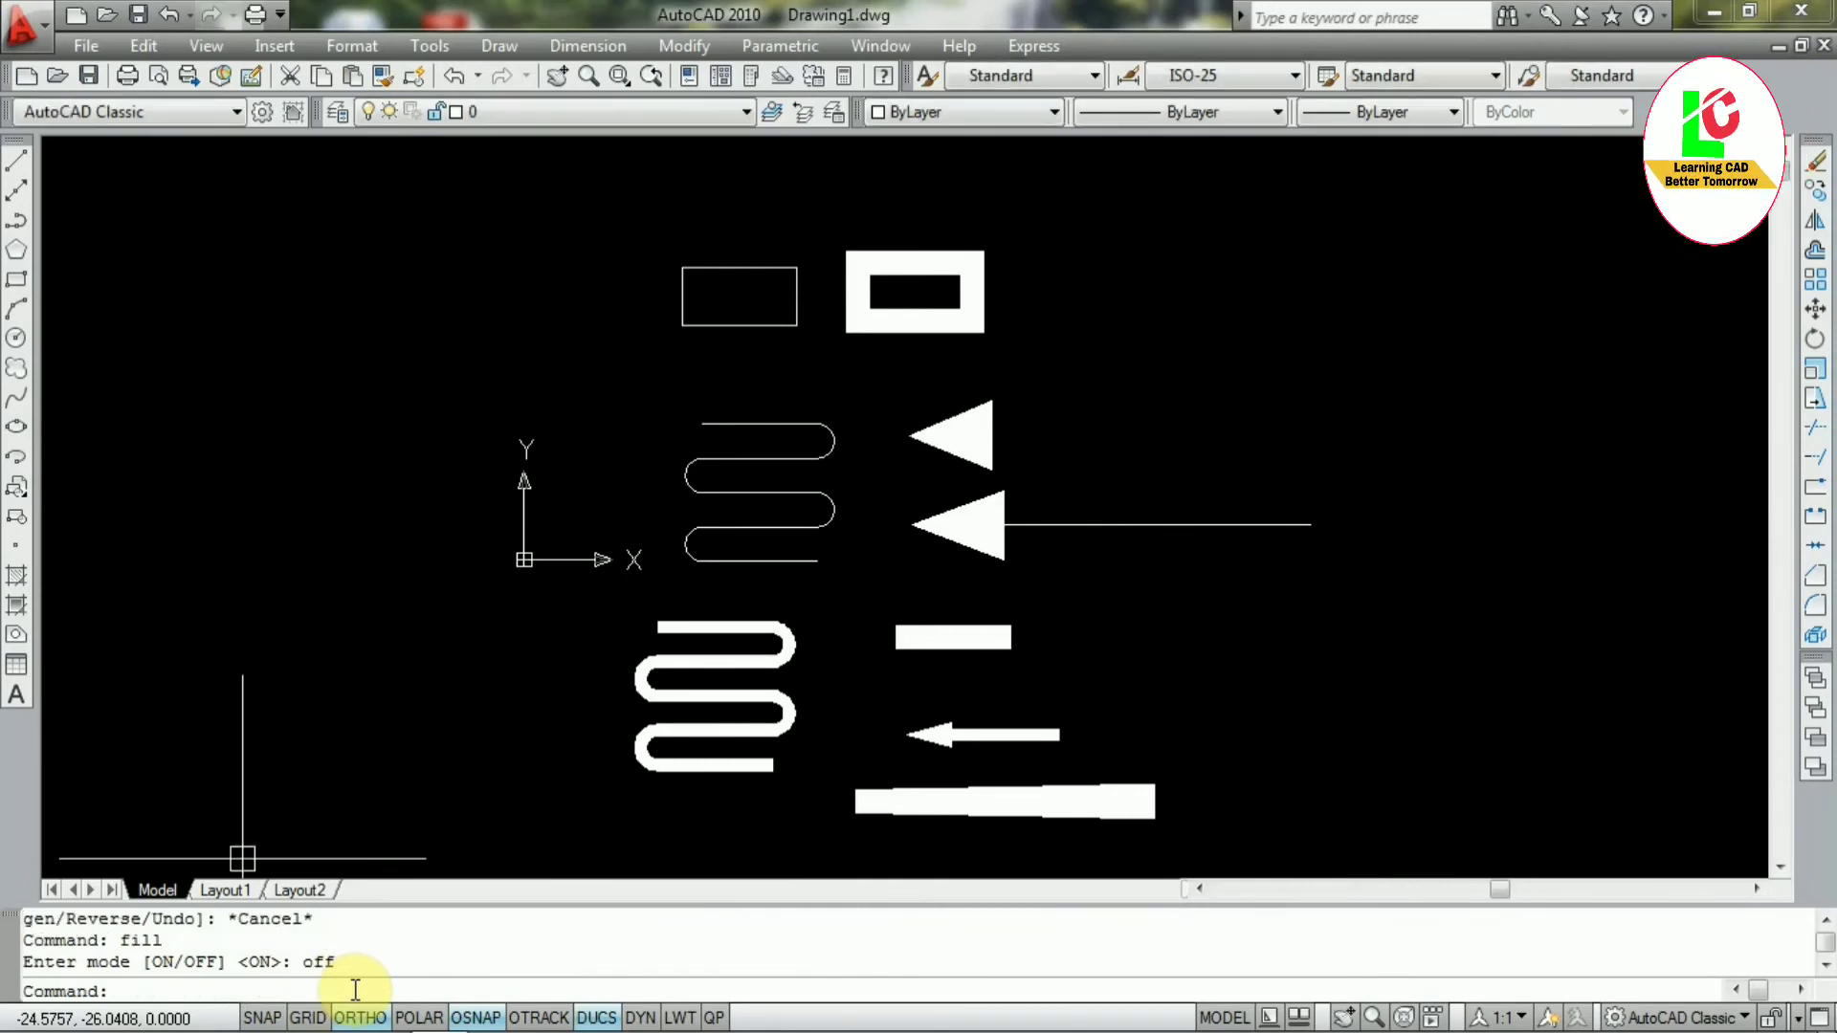
Draw an L-shaped polyline of width 3 to the right of the existing shapes, with a horizontal arm and a downward arm
{"action": "type", "text": "p"}
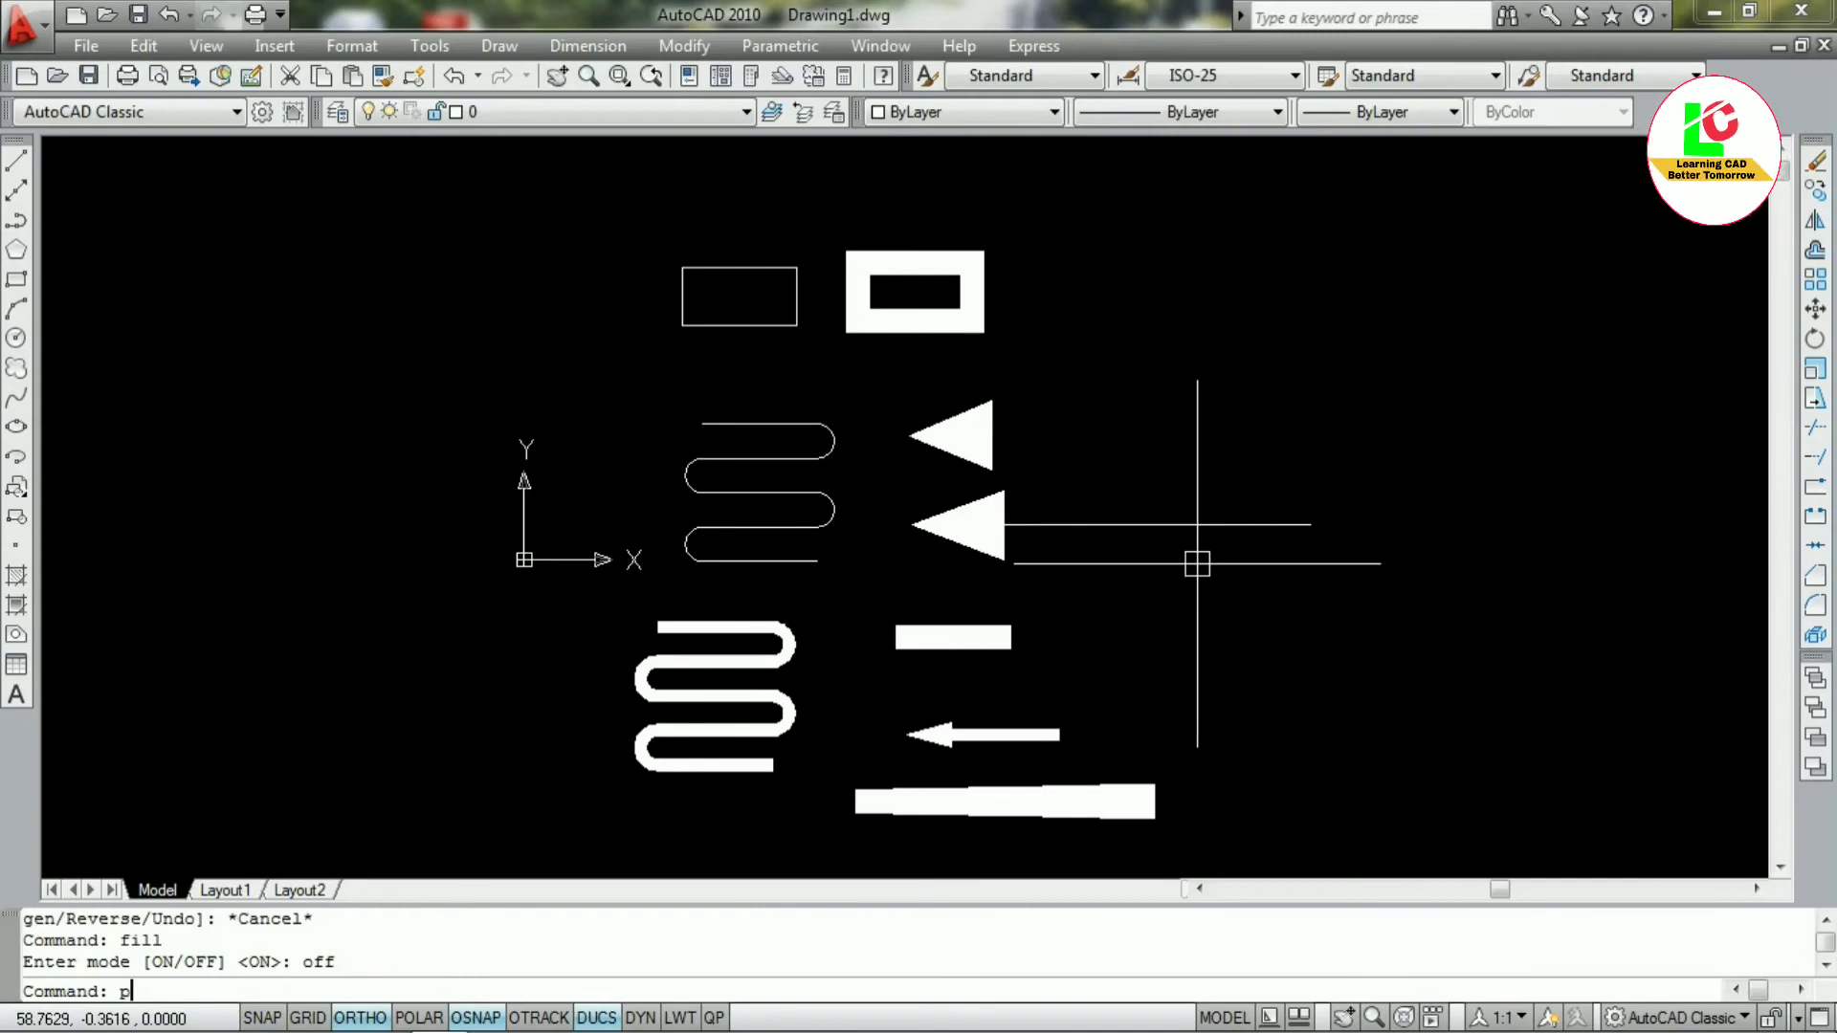
{"action": "type", "text": "l"}
{"action": "key", "text": "Return"}
{"action": "left_click", "coordinate": [1260, 381]}
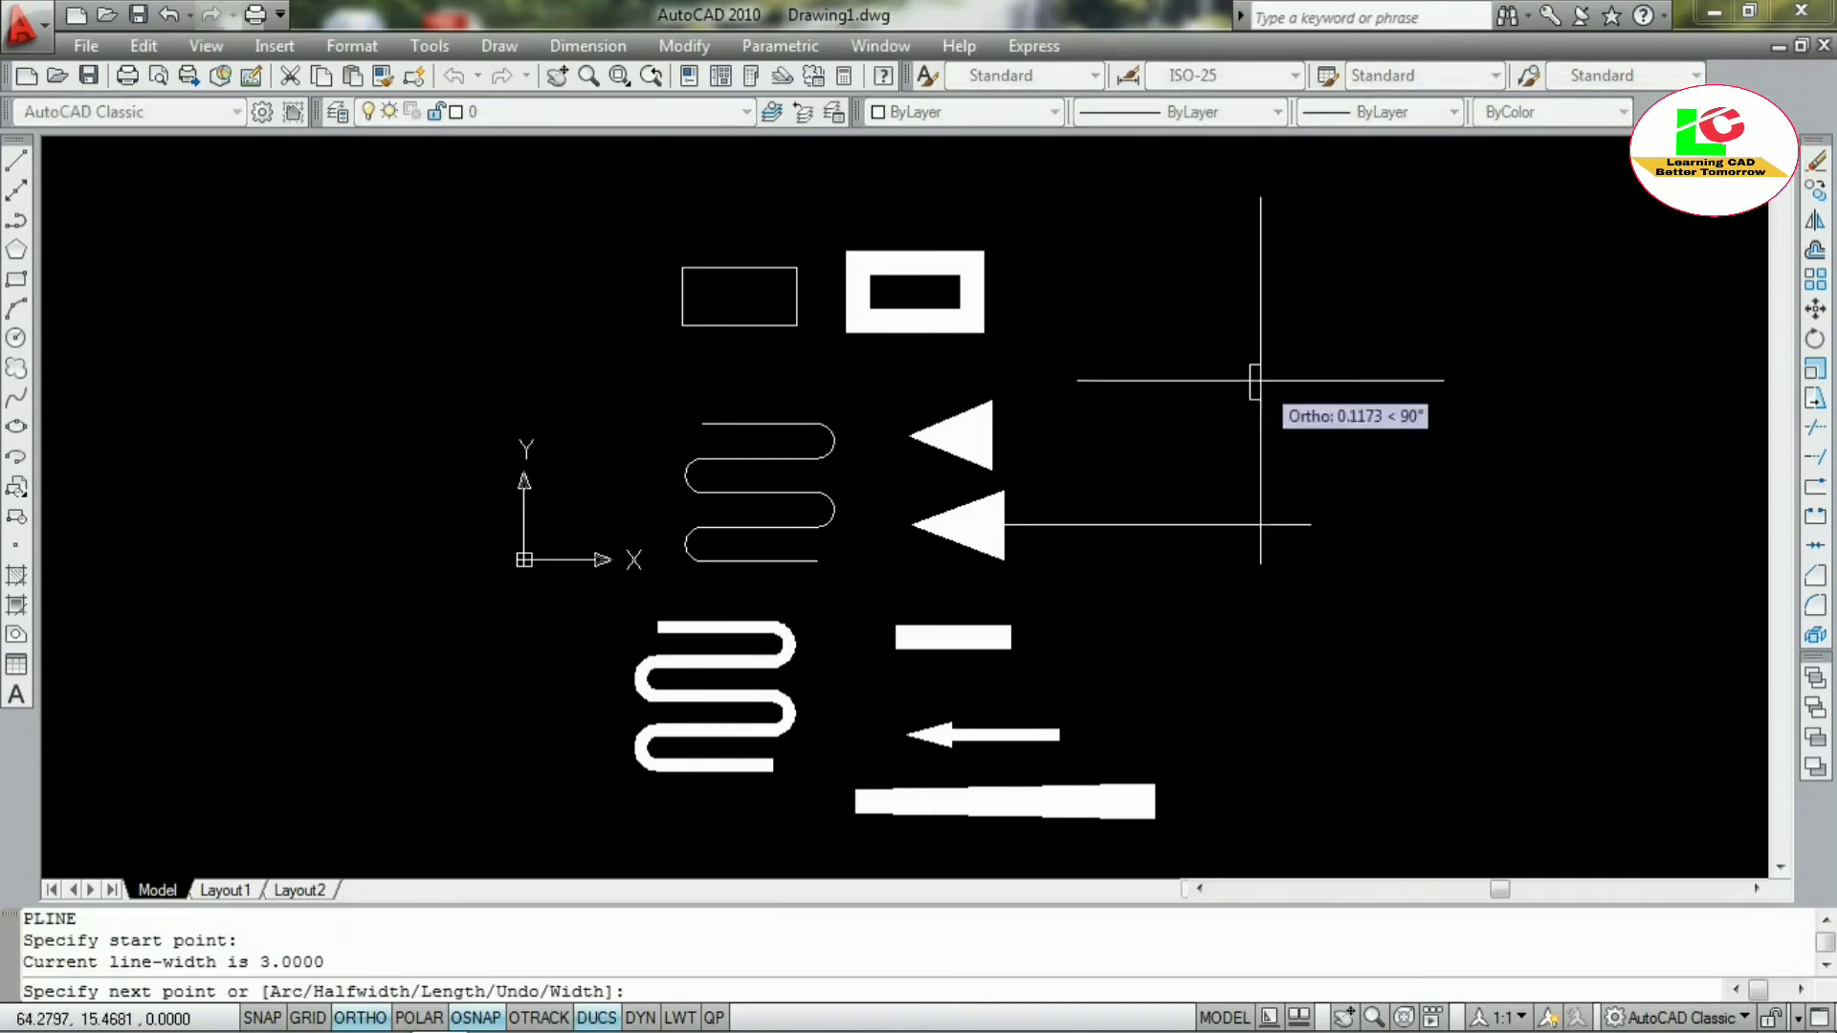
{"action": "scroll", "coordinate": [1081, 421], "scroll_direction": "down", "scroll_amount": 3}
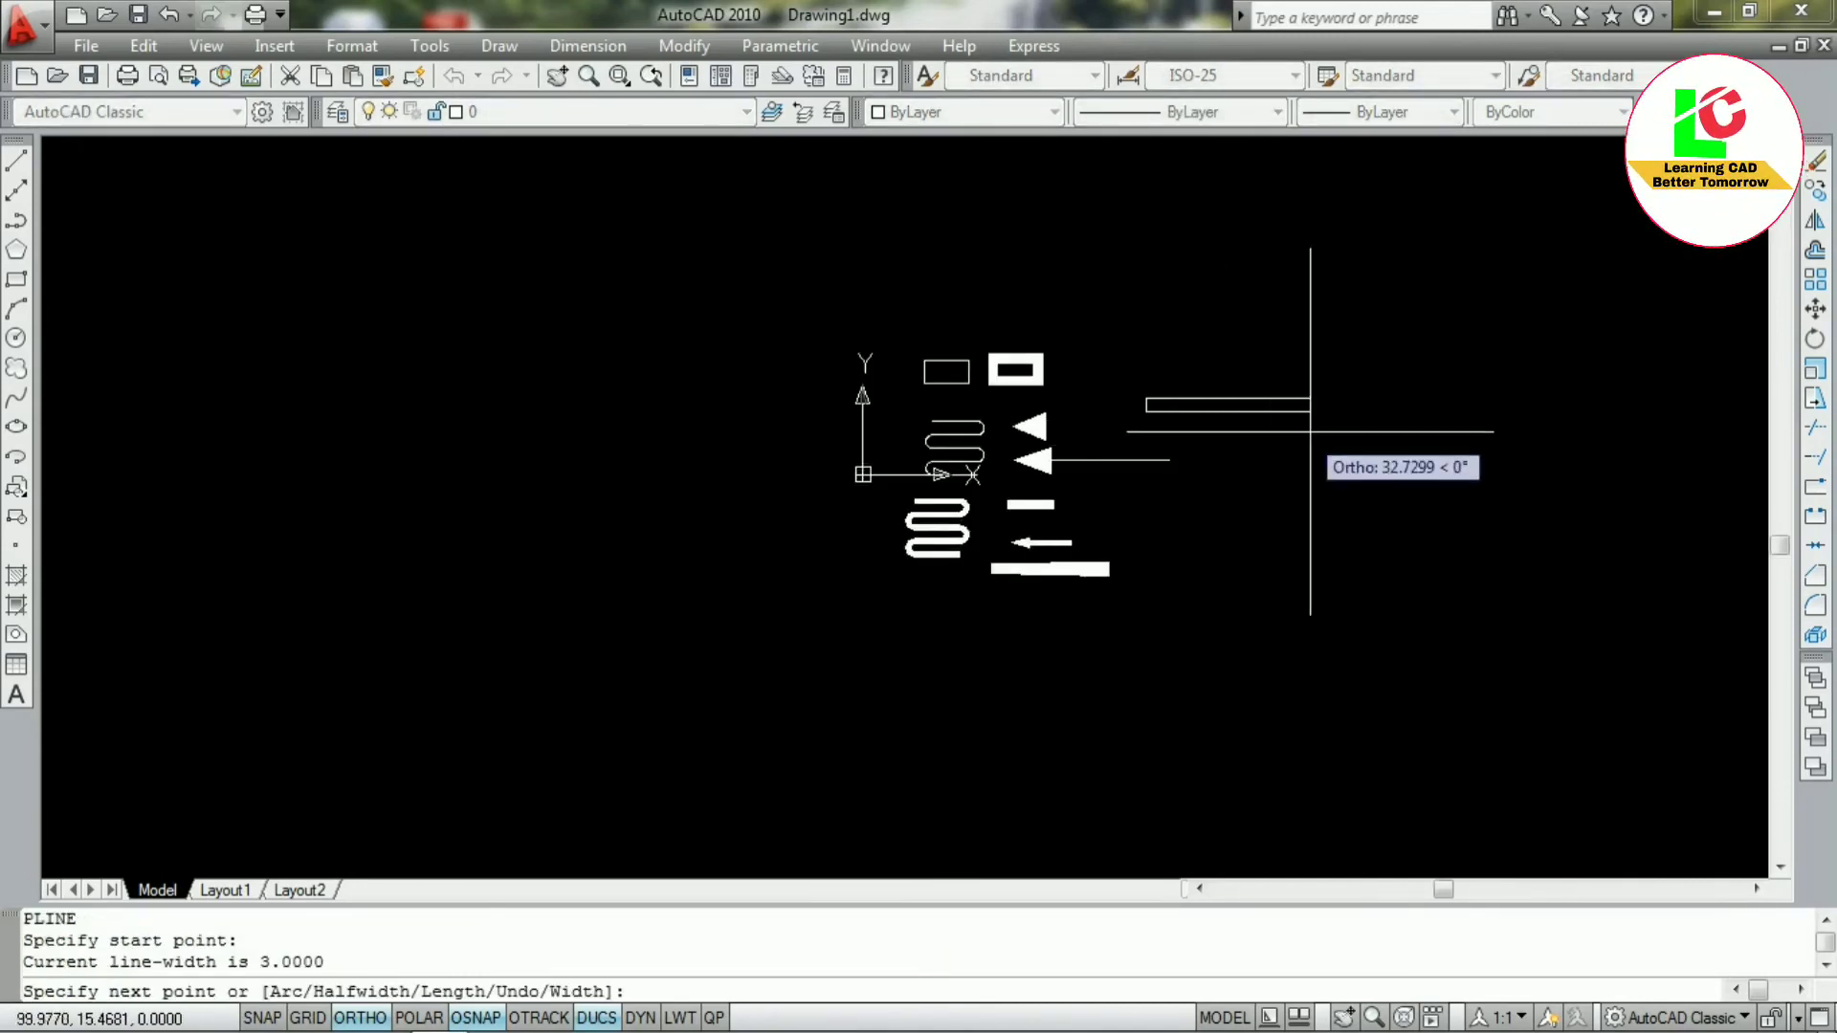
{"action": "left_click", "coordinate": [1387, 436]}
{"action": "key", "text": "Escape"}
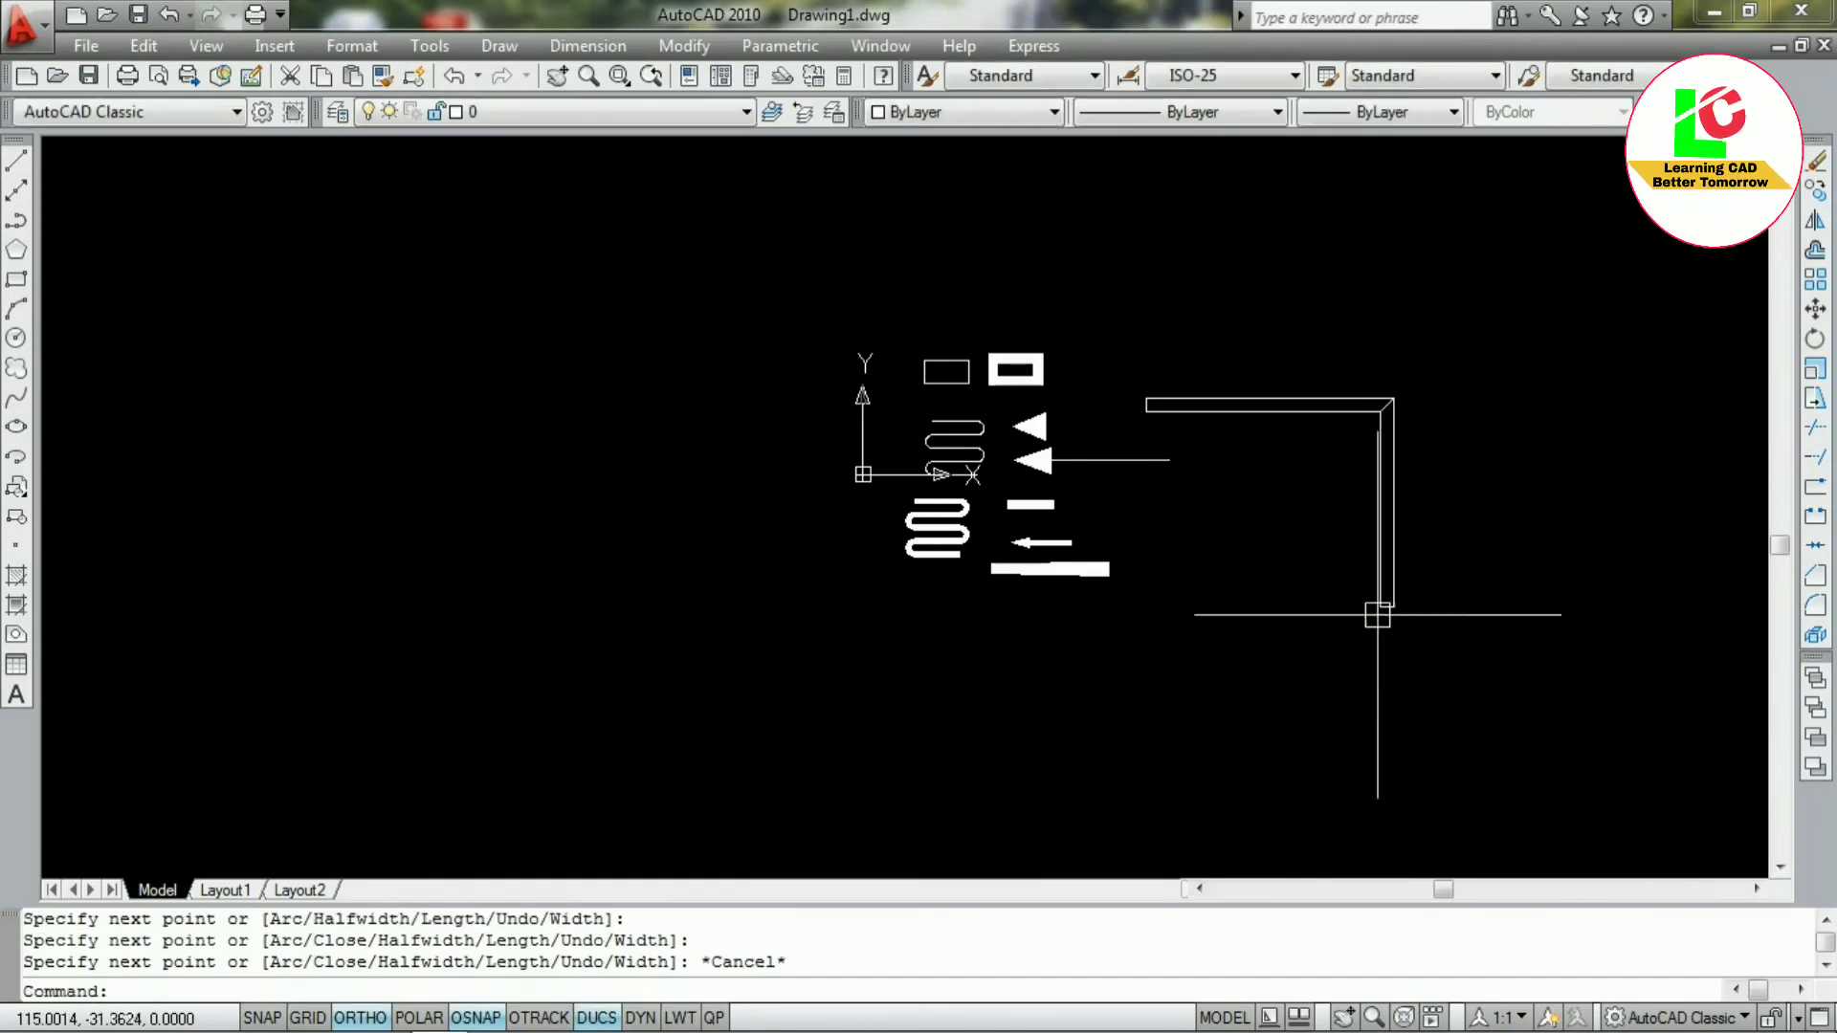
{"action": "scroll", "coordinate": [1480, 456], "scroll_direction": "up", "scroll_amount": 3}
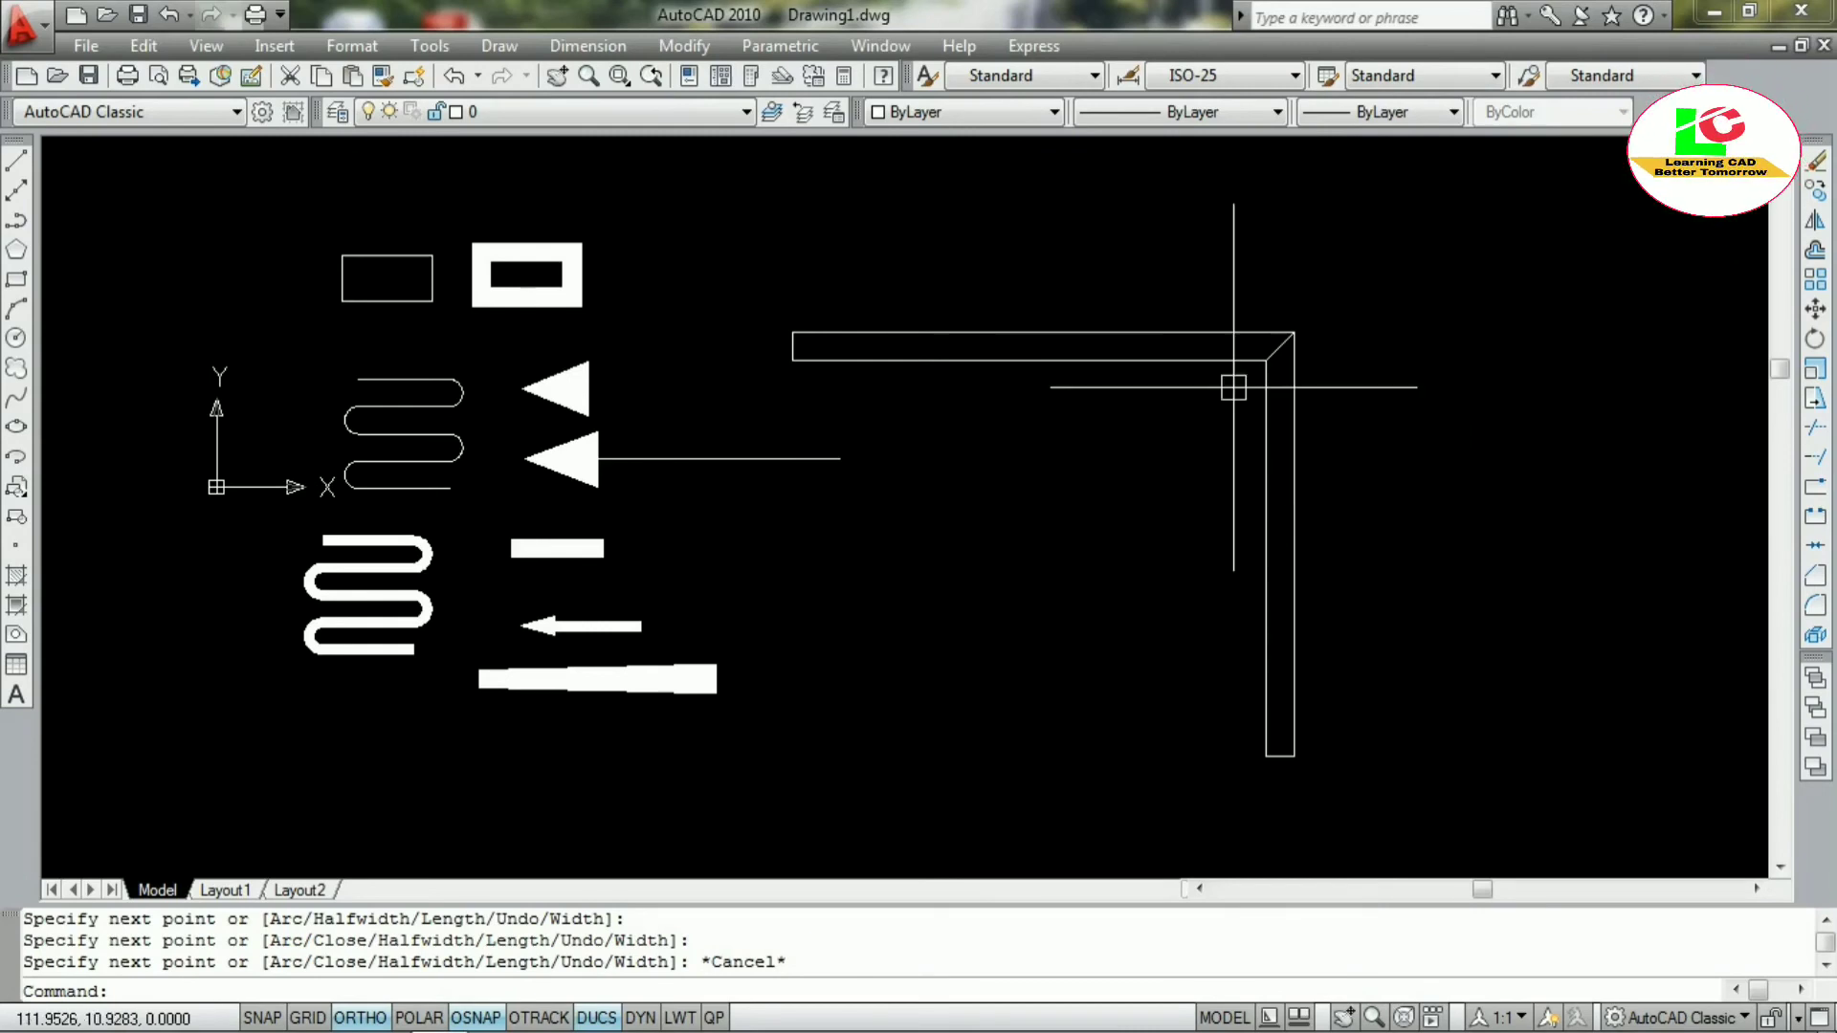
Start a polyline below the L-shaped one and draw a horizontal arrowhead with starting width 0 and ending width 2, pointing left
{"action": "scroll", "coordinate": [976, 484], "scroll_direction": "down", "scroll_amount": 2}
{"action": "scroll", "coordinate": [960, 517], "scroll_direction": "up", "scroll_amount": 3}
{"action": "key", "text": "Escape"}
{"action": "key", "text": "Escape"}
{"action": "type", "text": "pl"}
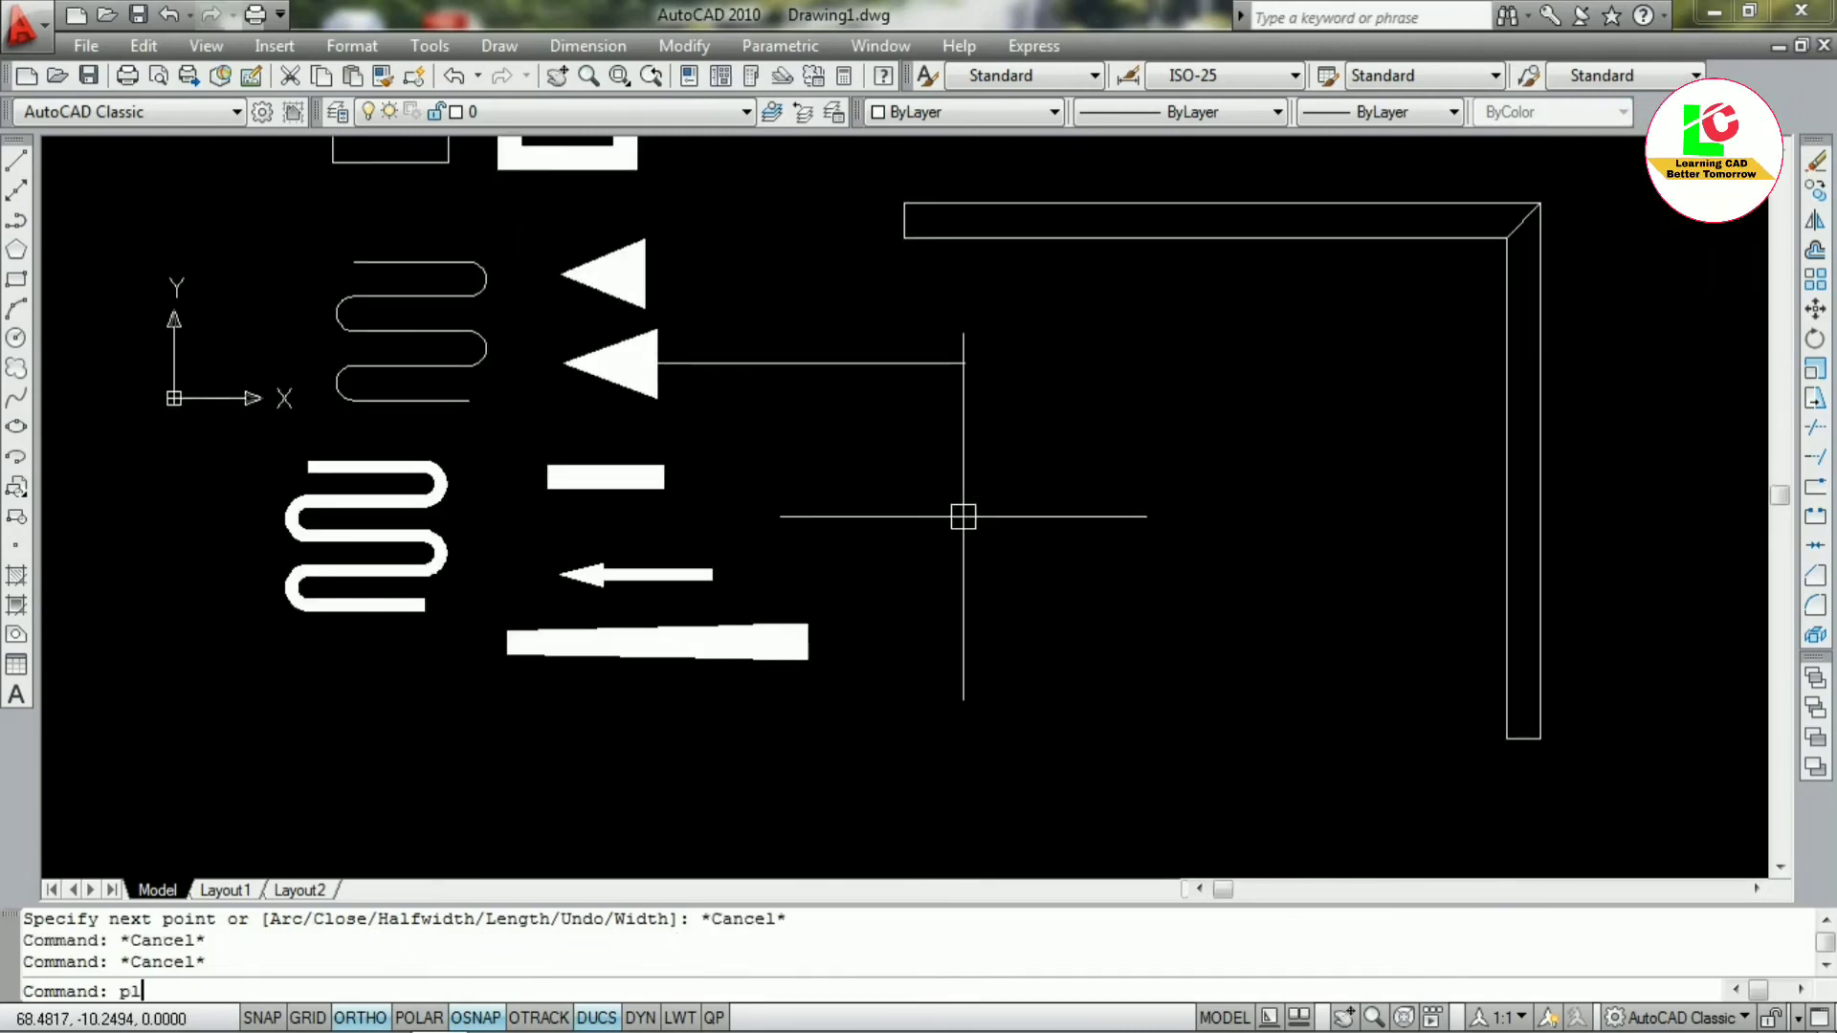
{"action": "key", "text": "Return"}
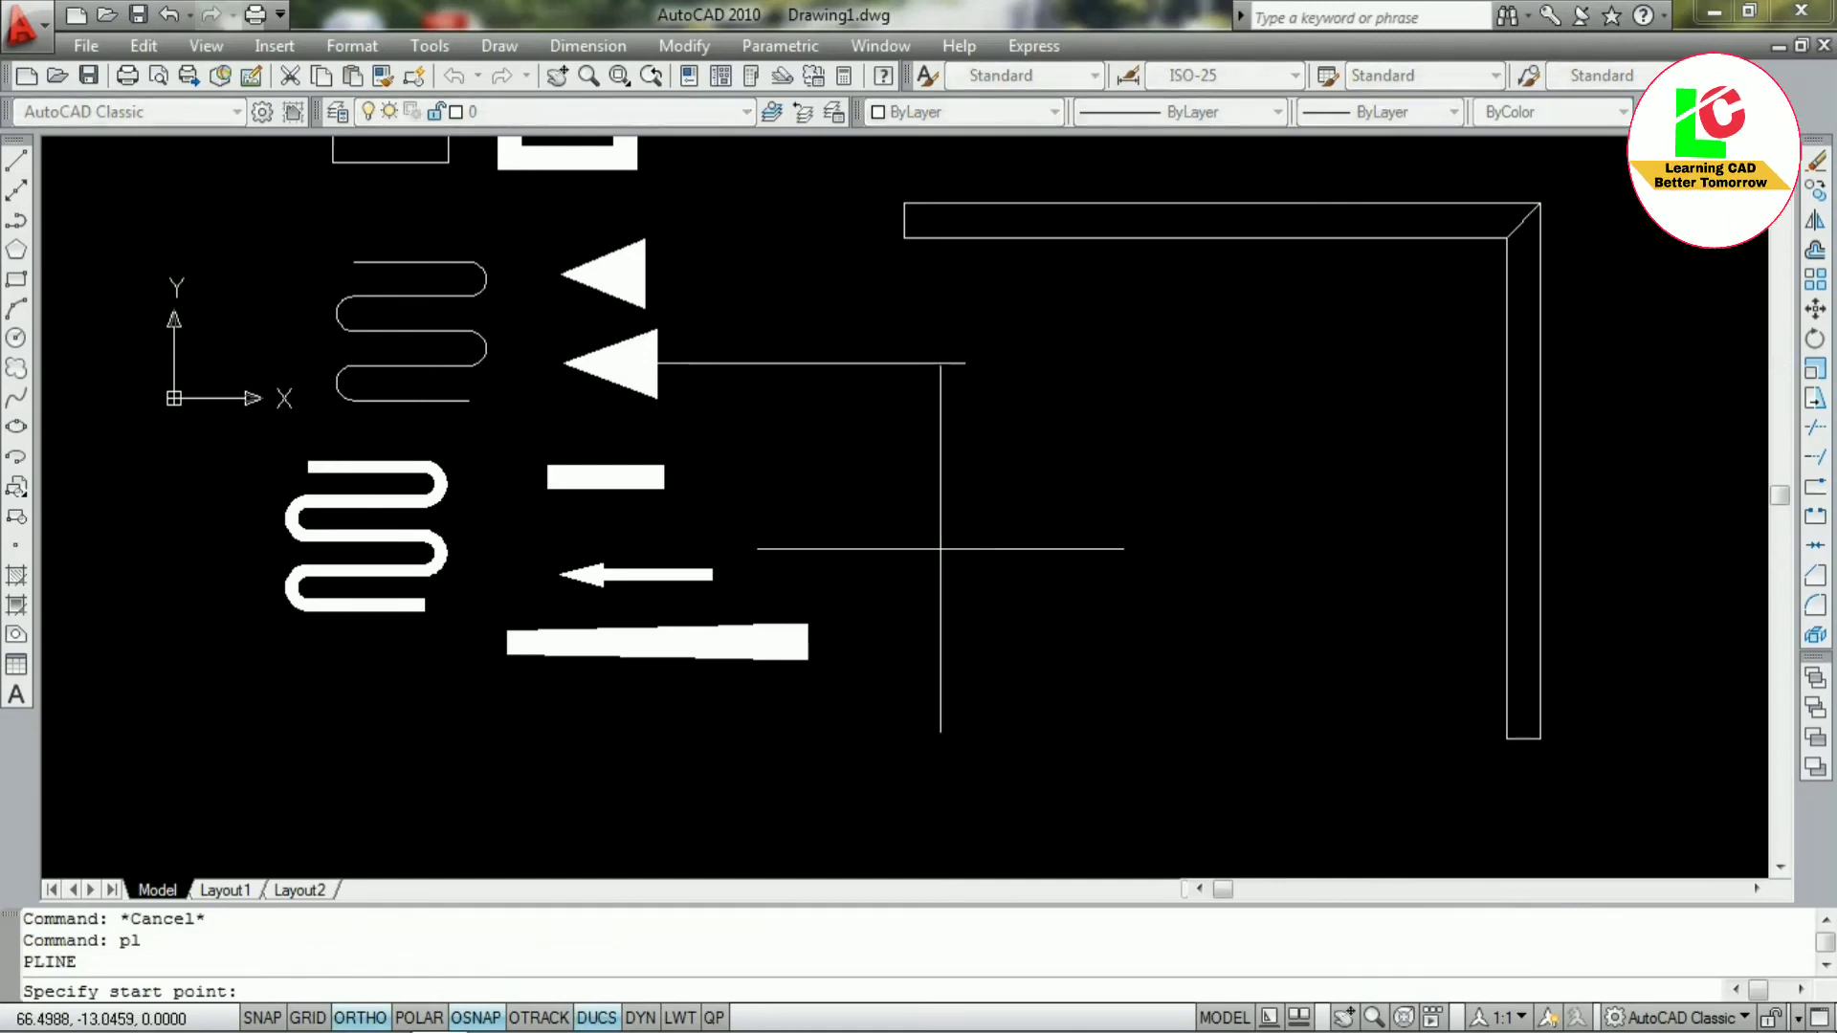
{"action": "left_click", "coordinate": [942, 507]}
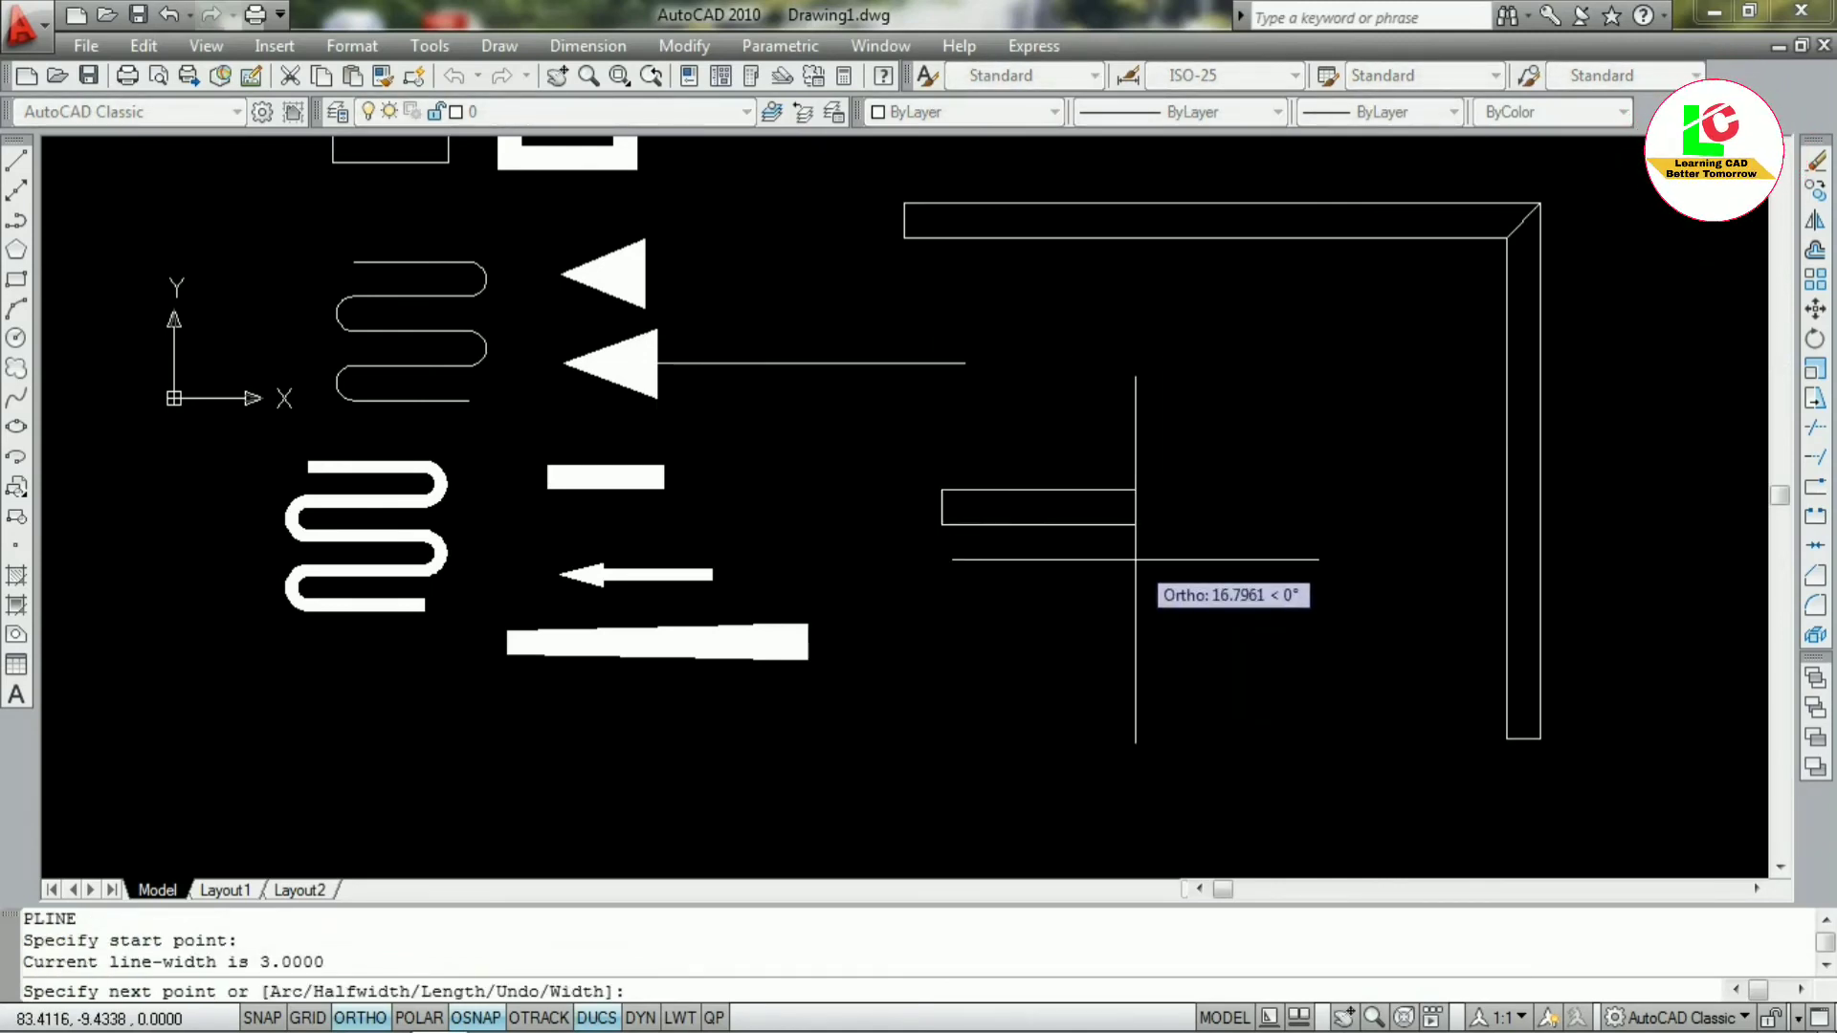
{"action": "type", "text": "w"}
{"action": "key", "text": "Return"}
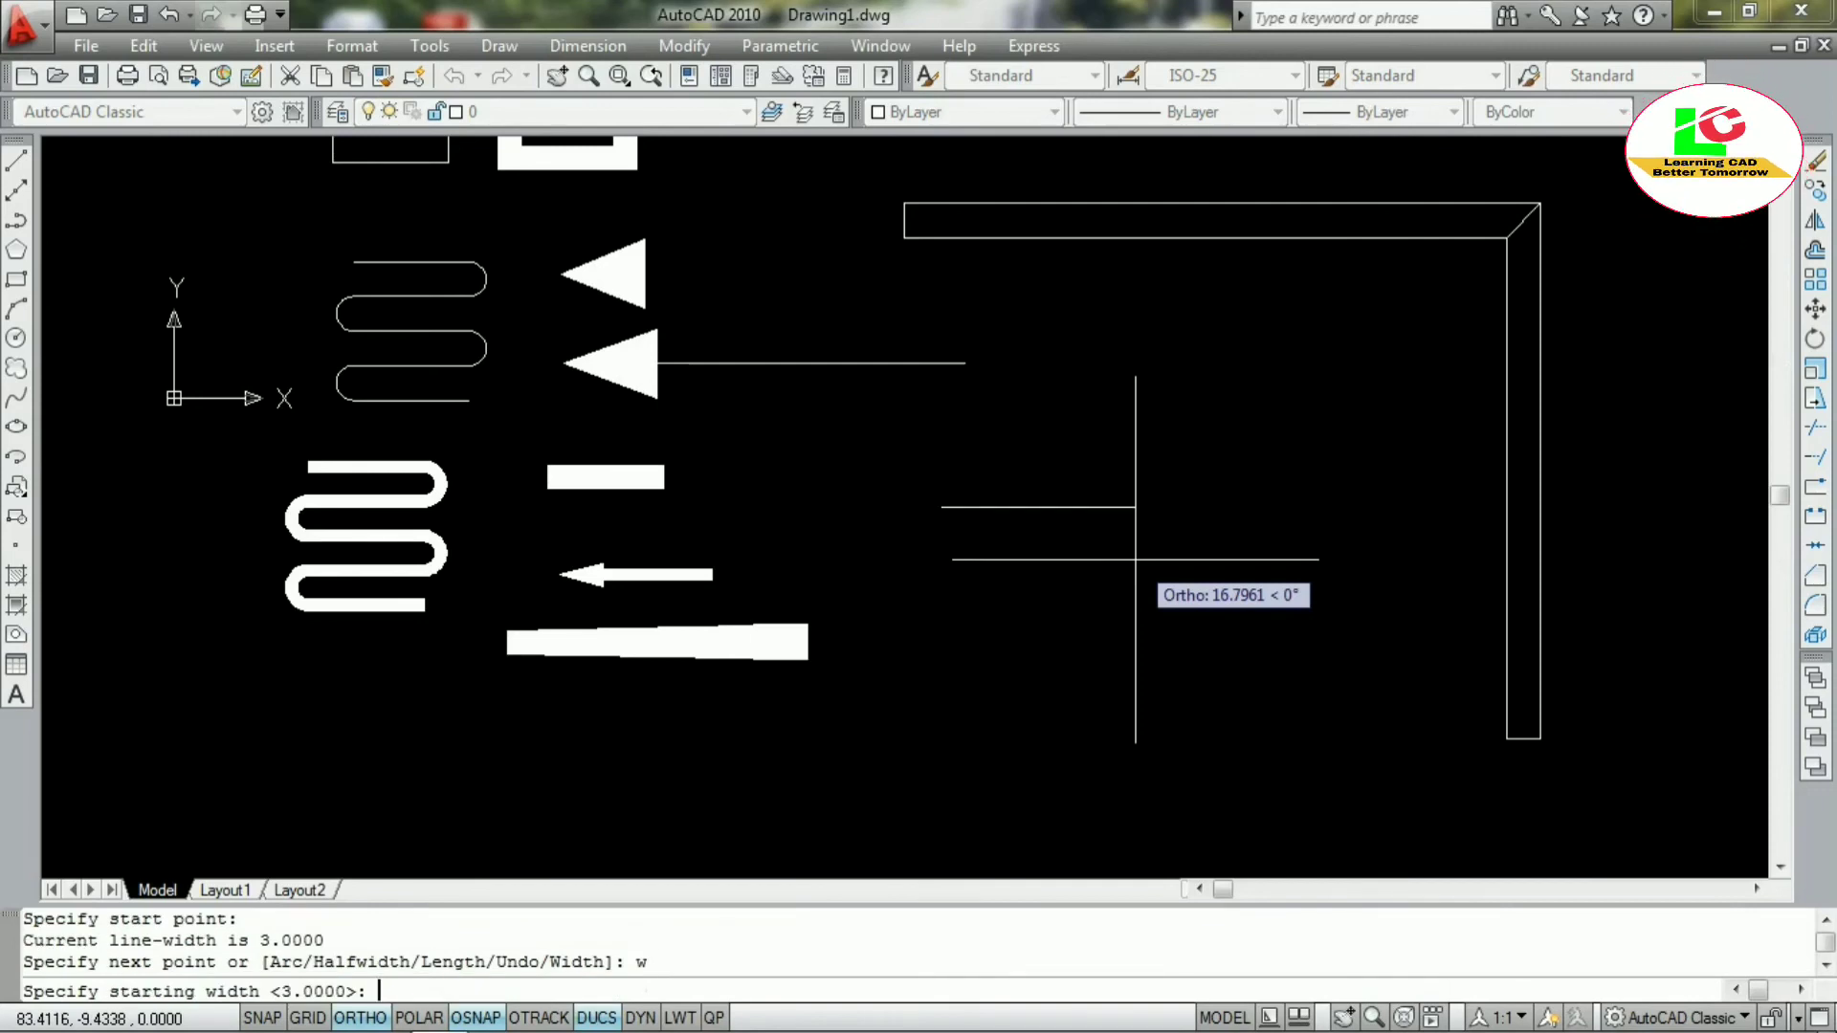
{"action": "type", "text": "0"}
{"action": "key", "text": "Return"}
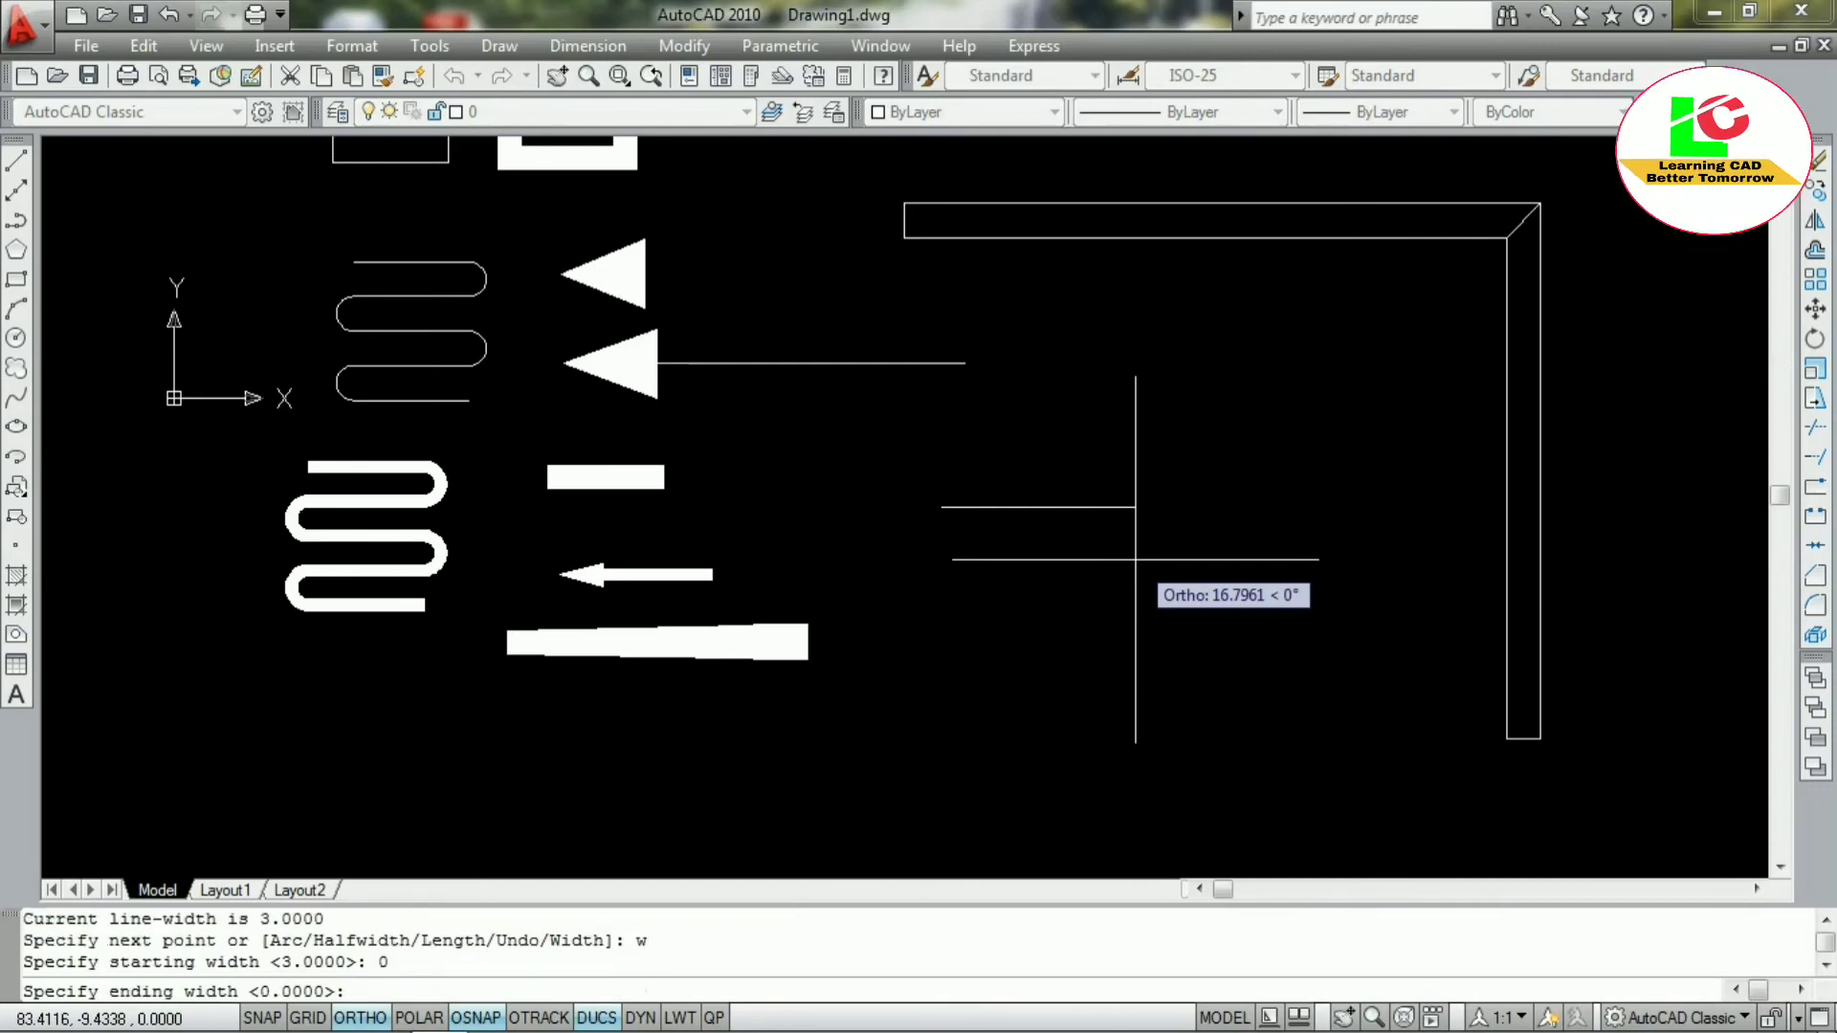
{"action": "type", "text": "2"}
{"action": "key", "text": "Return"}
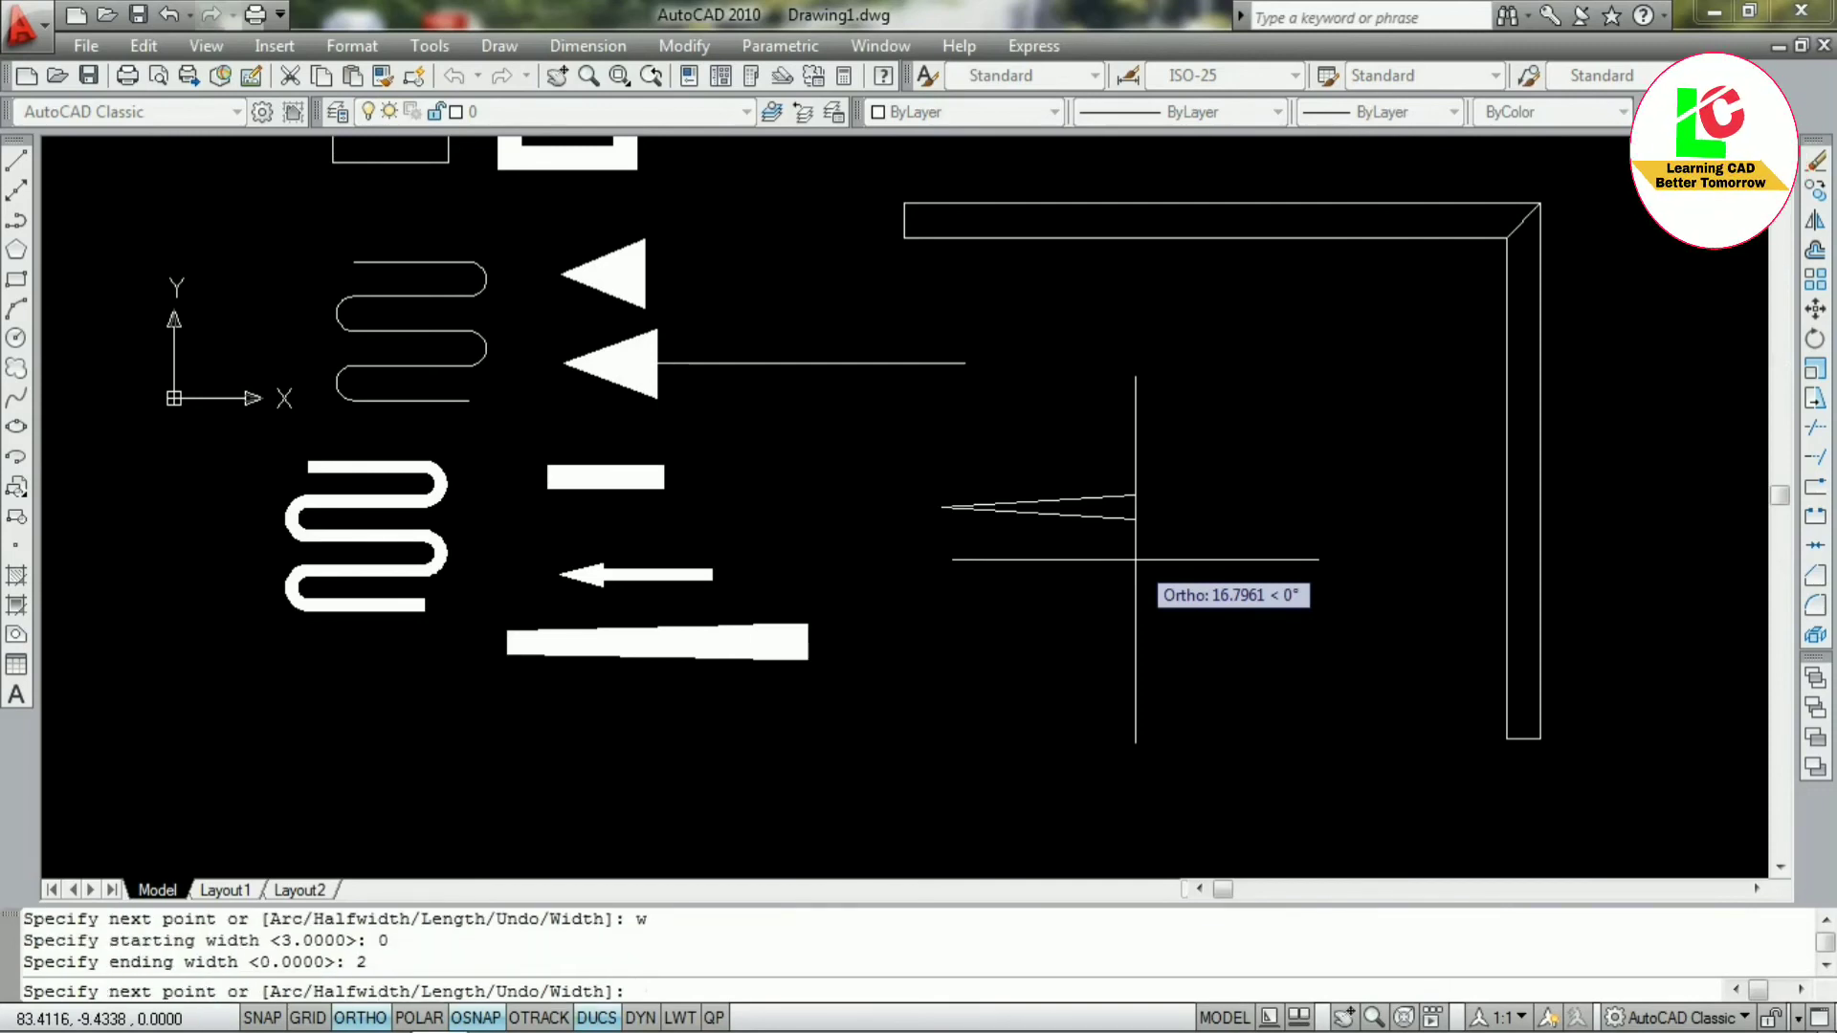
{"action": "left_click", "coordinate": [1027, 522]}
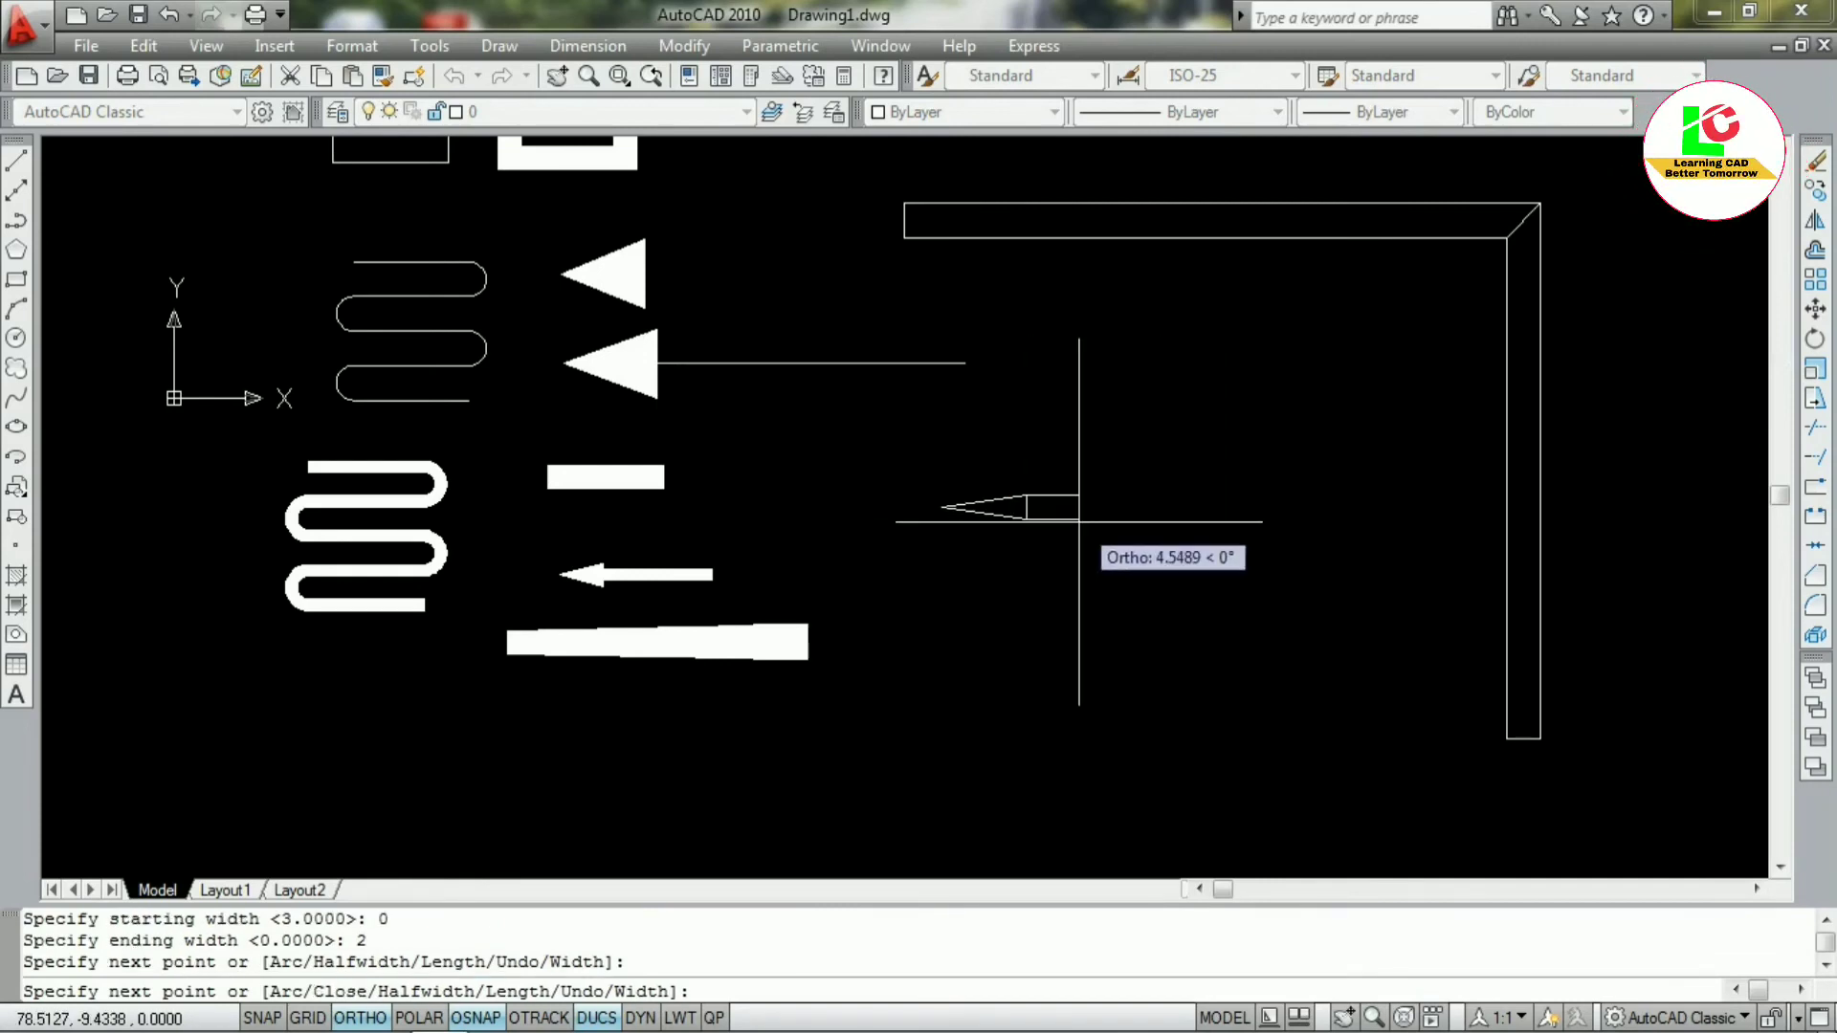
Set the polyline's starting and ending width to 0, draw the arrow's horizontal tail to the right, and end the polyline
{"action": "scroll", "coordinate": [1080, 521], "scroll_direction": "up", "scroll_amount": 2}
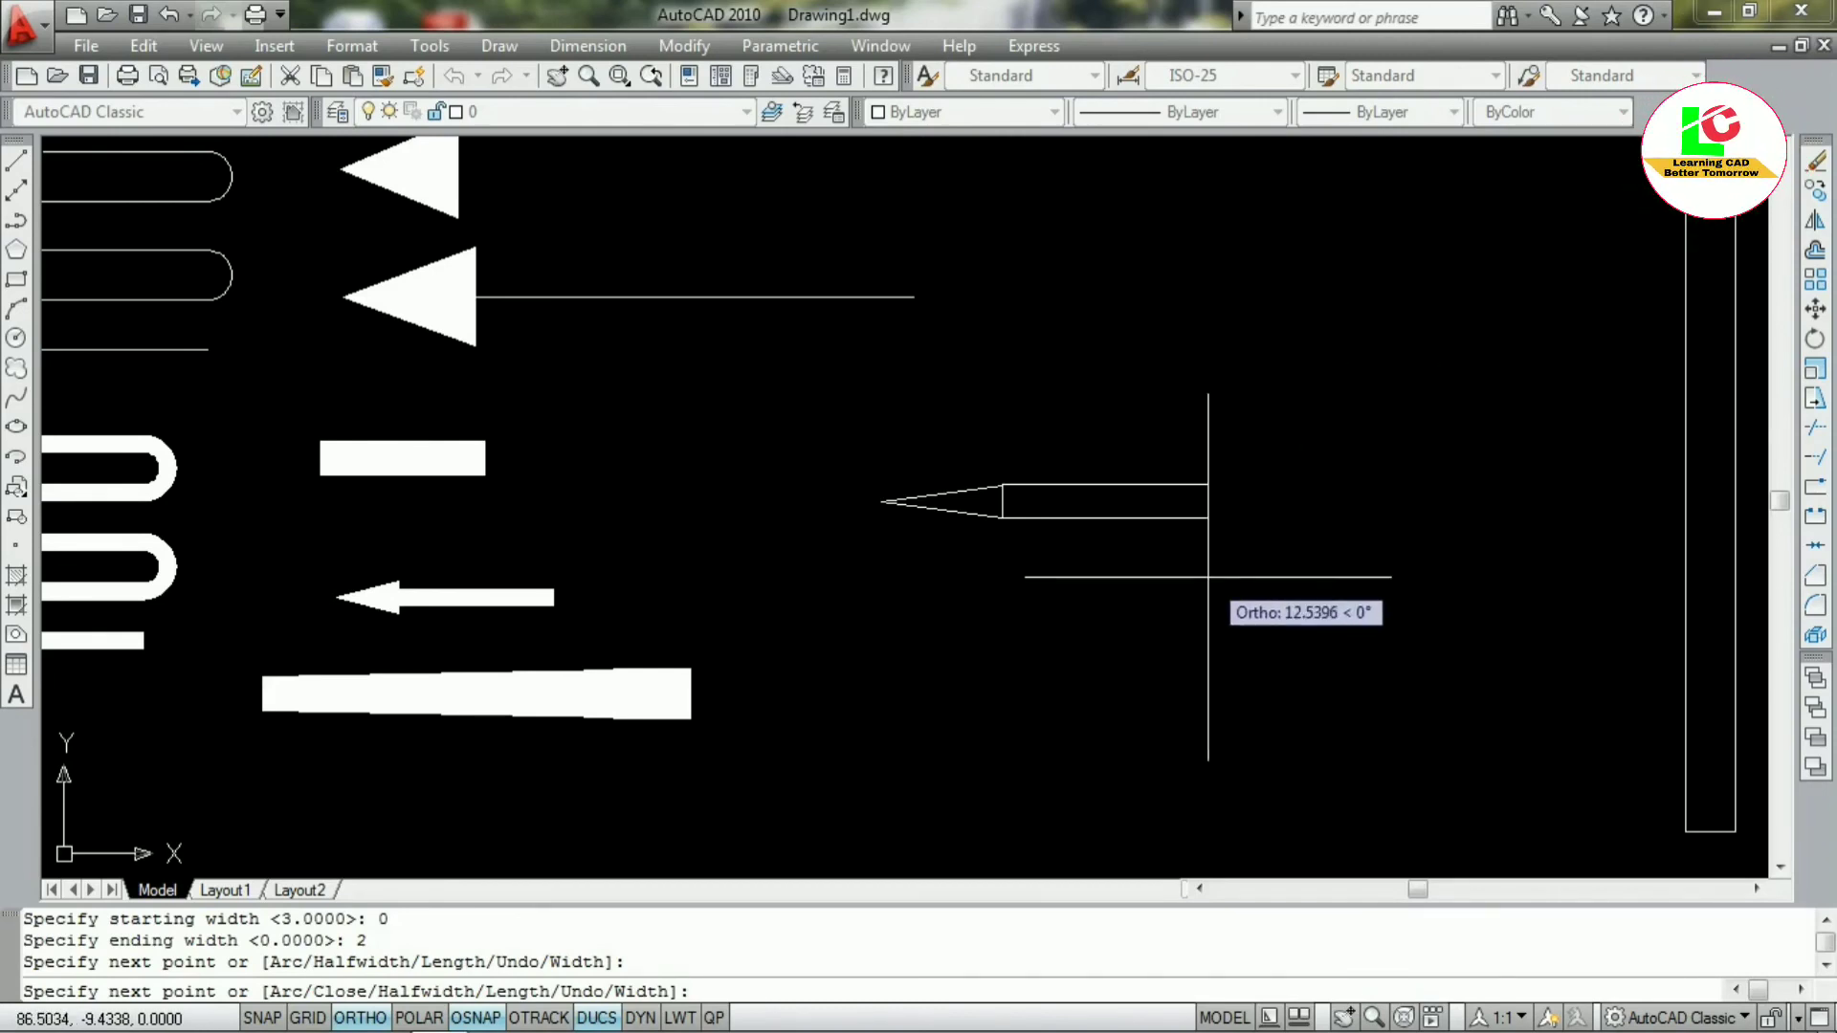
{"action": "type", "text": "w"}
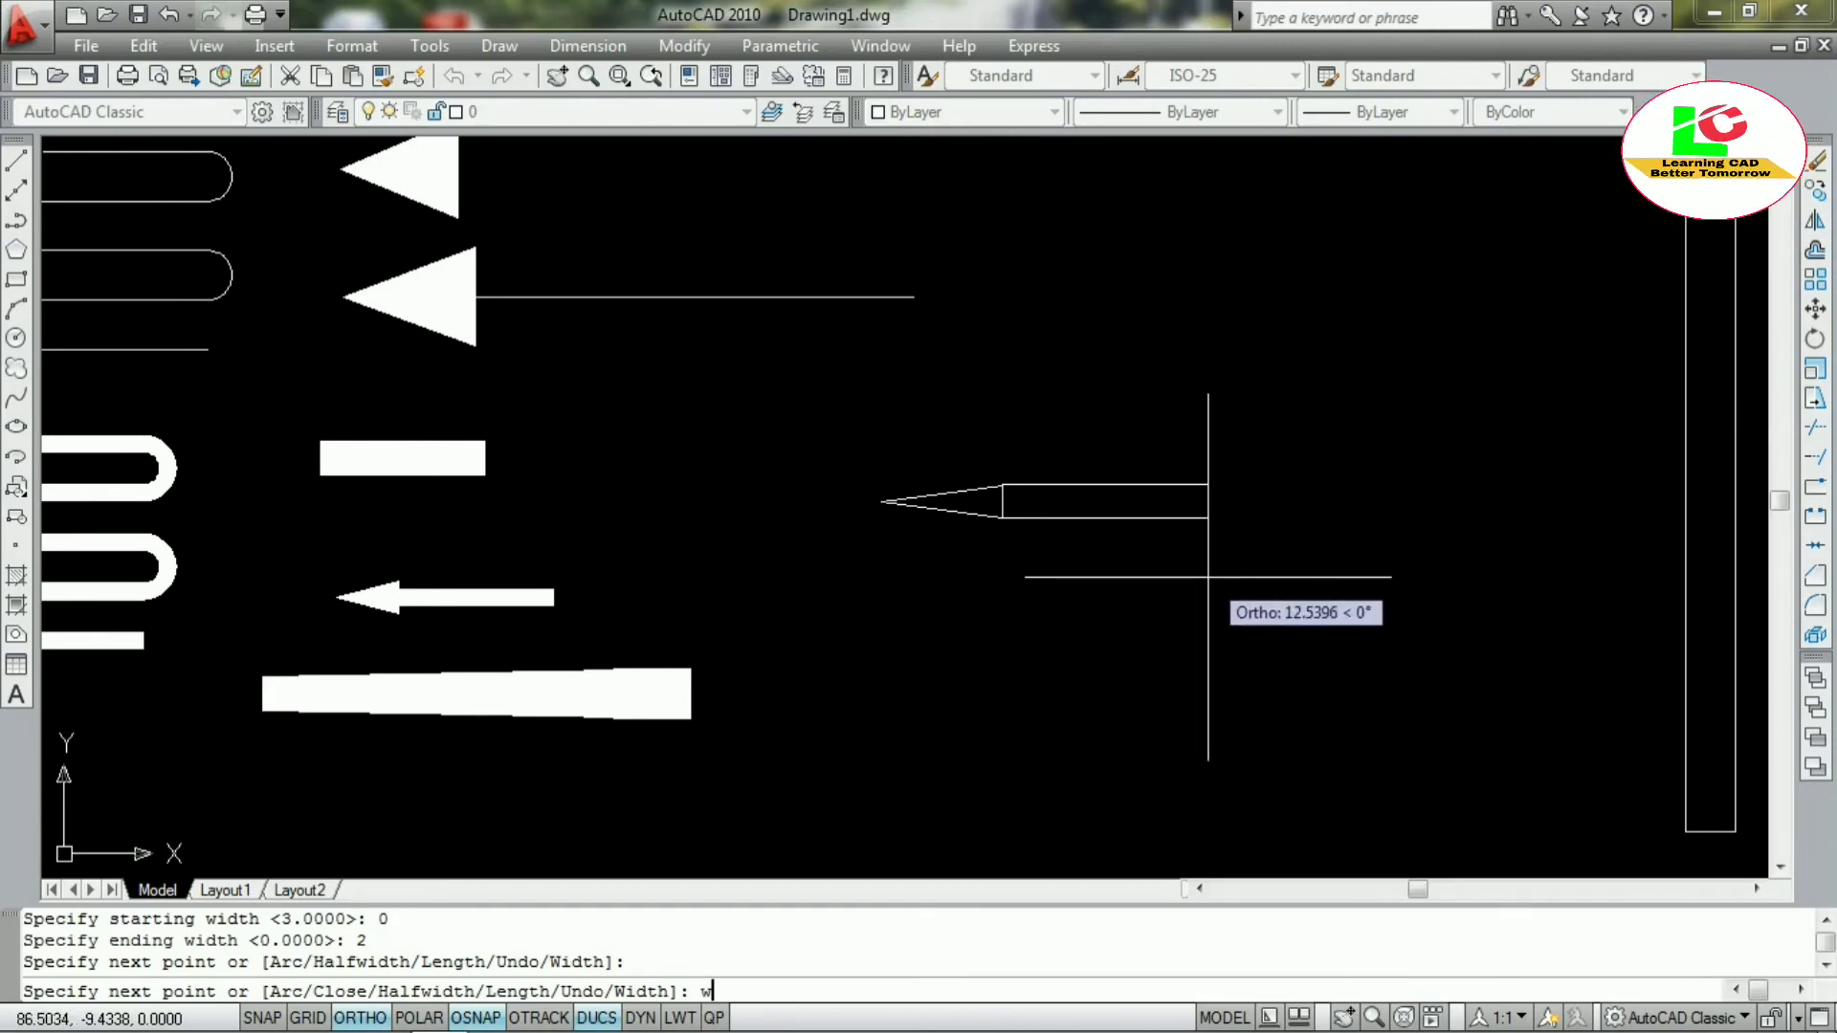
{"action": "key", "text": "Return"}
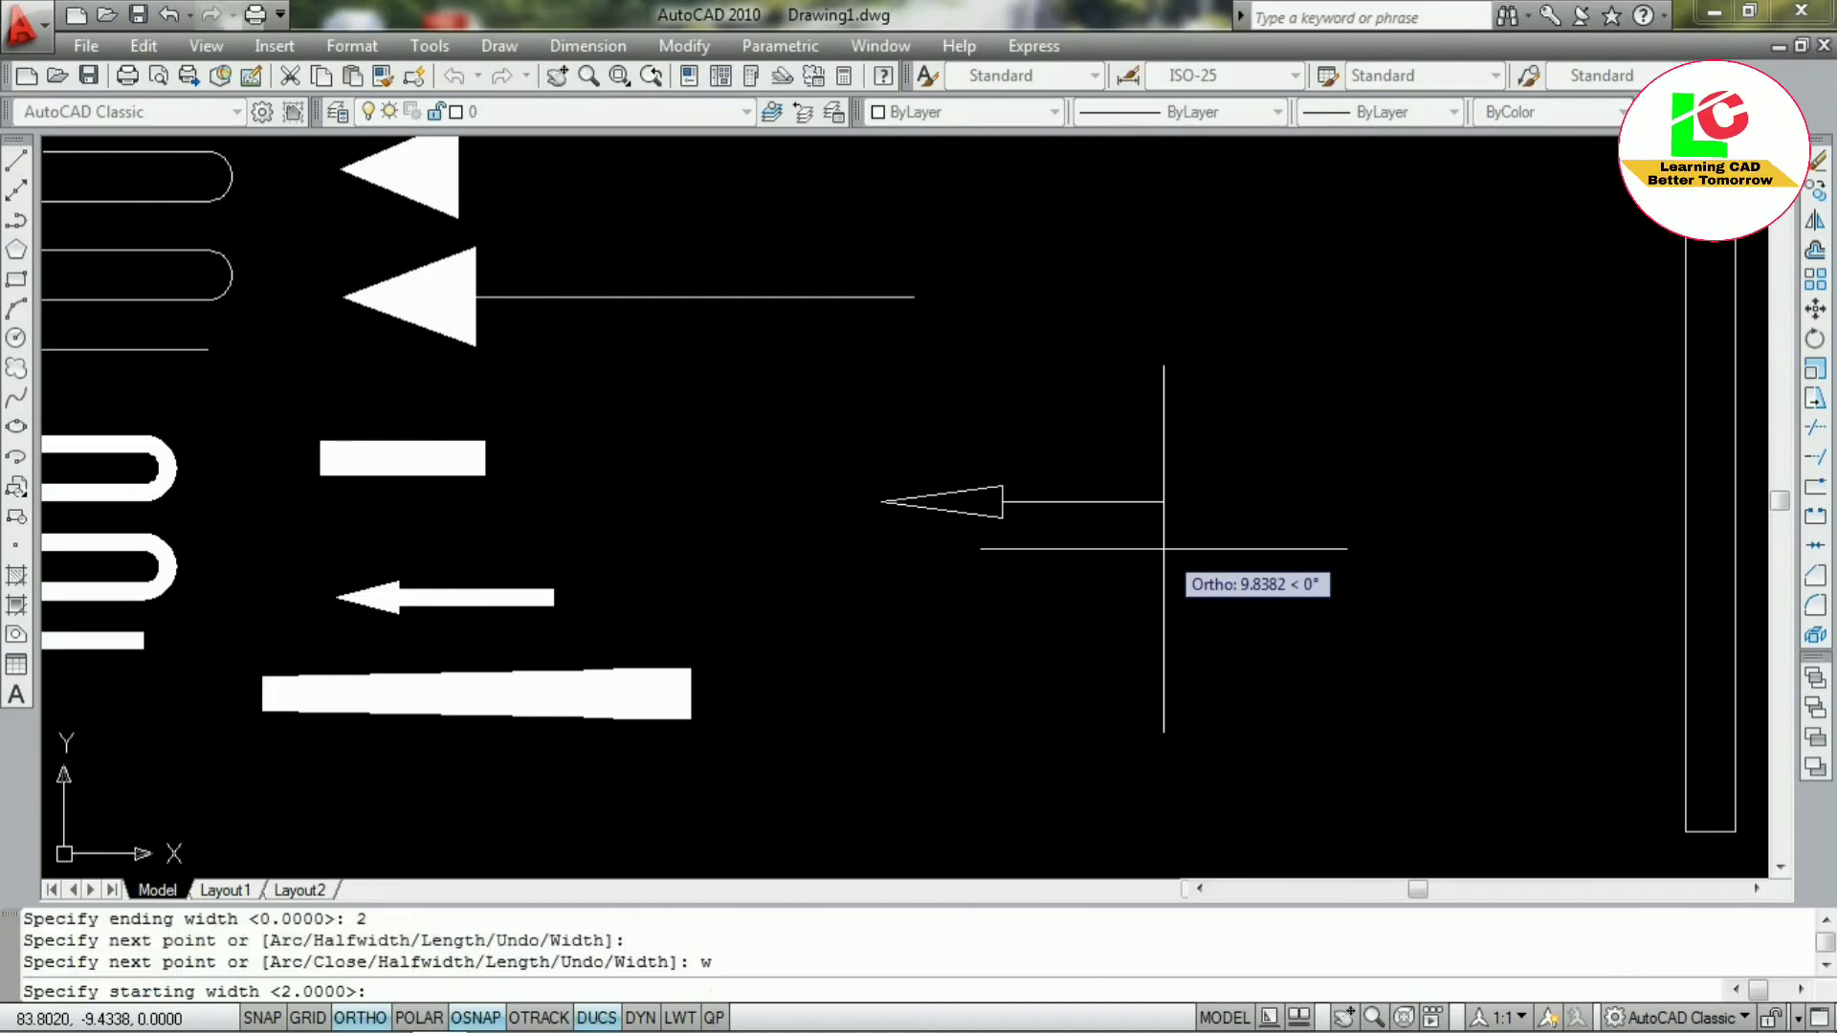
{"action": "type", "text": "0"}
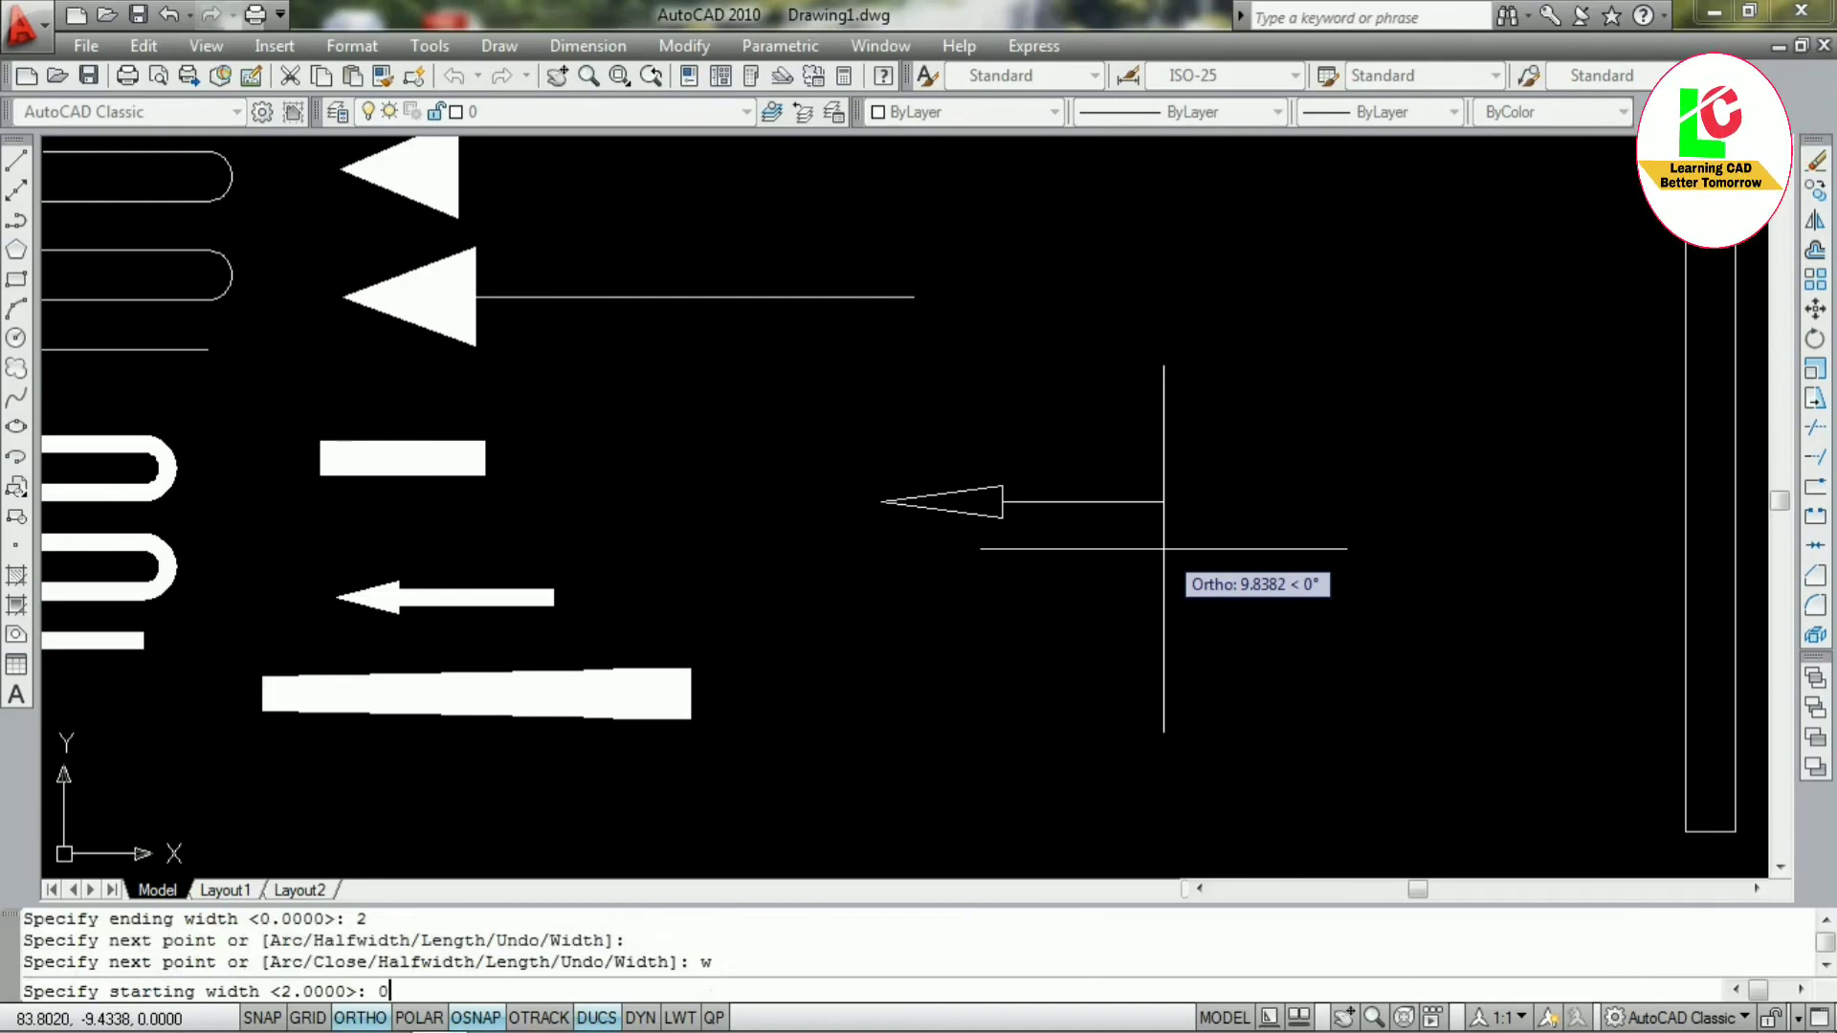
{"action": "key", "text": "Return"}
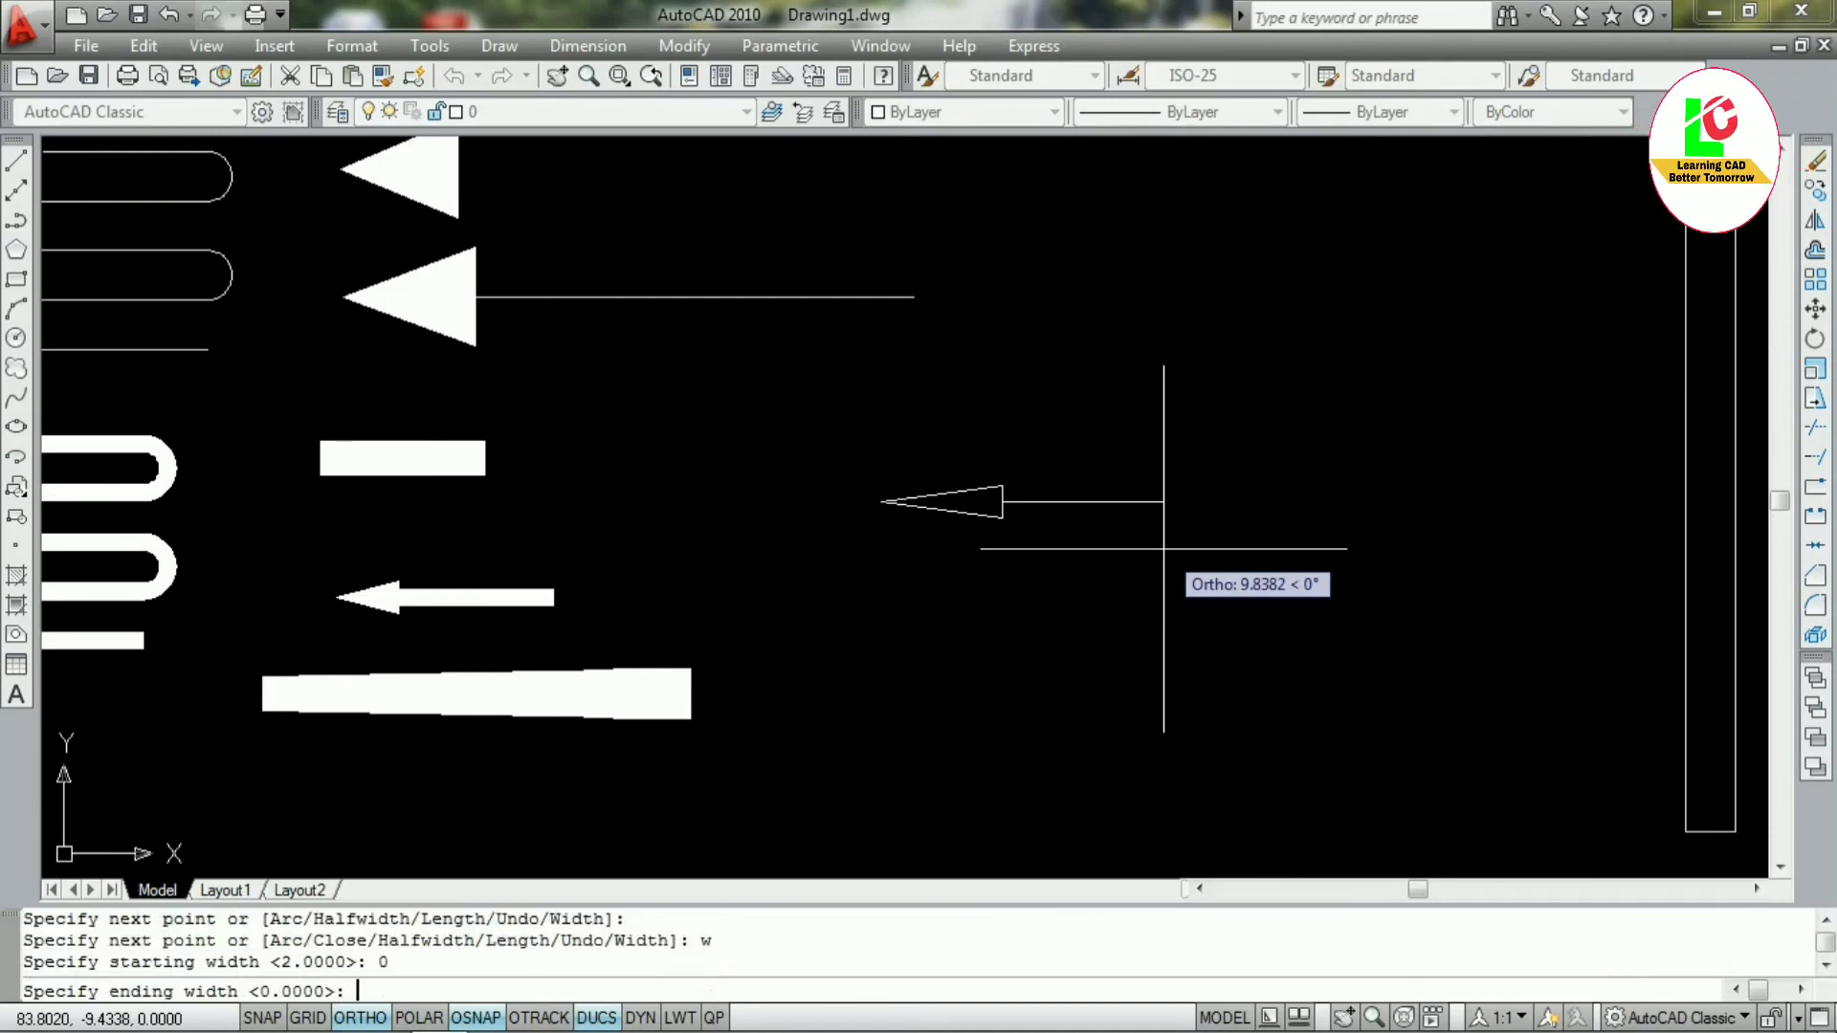
{"action": "type", "text": "0"}
{"action": "key", "text": "Return"}
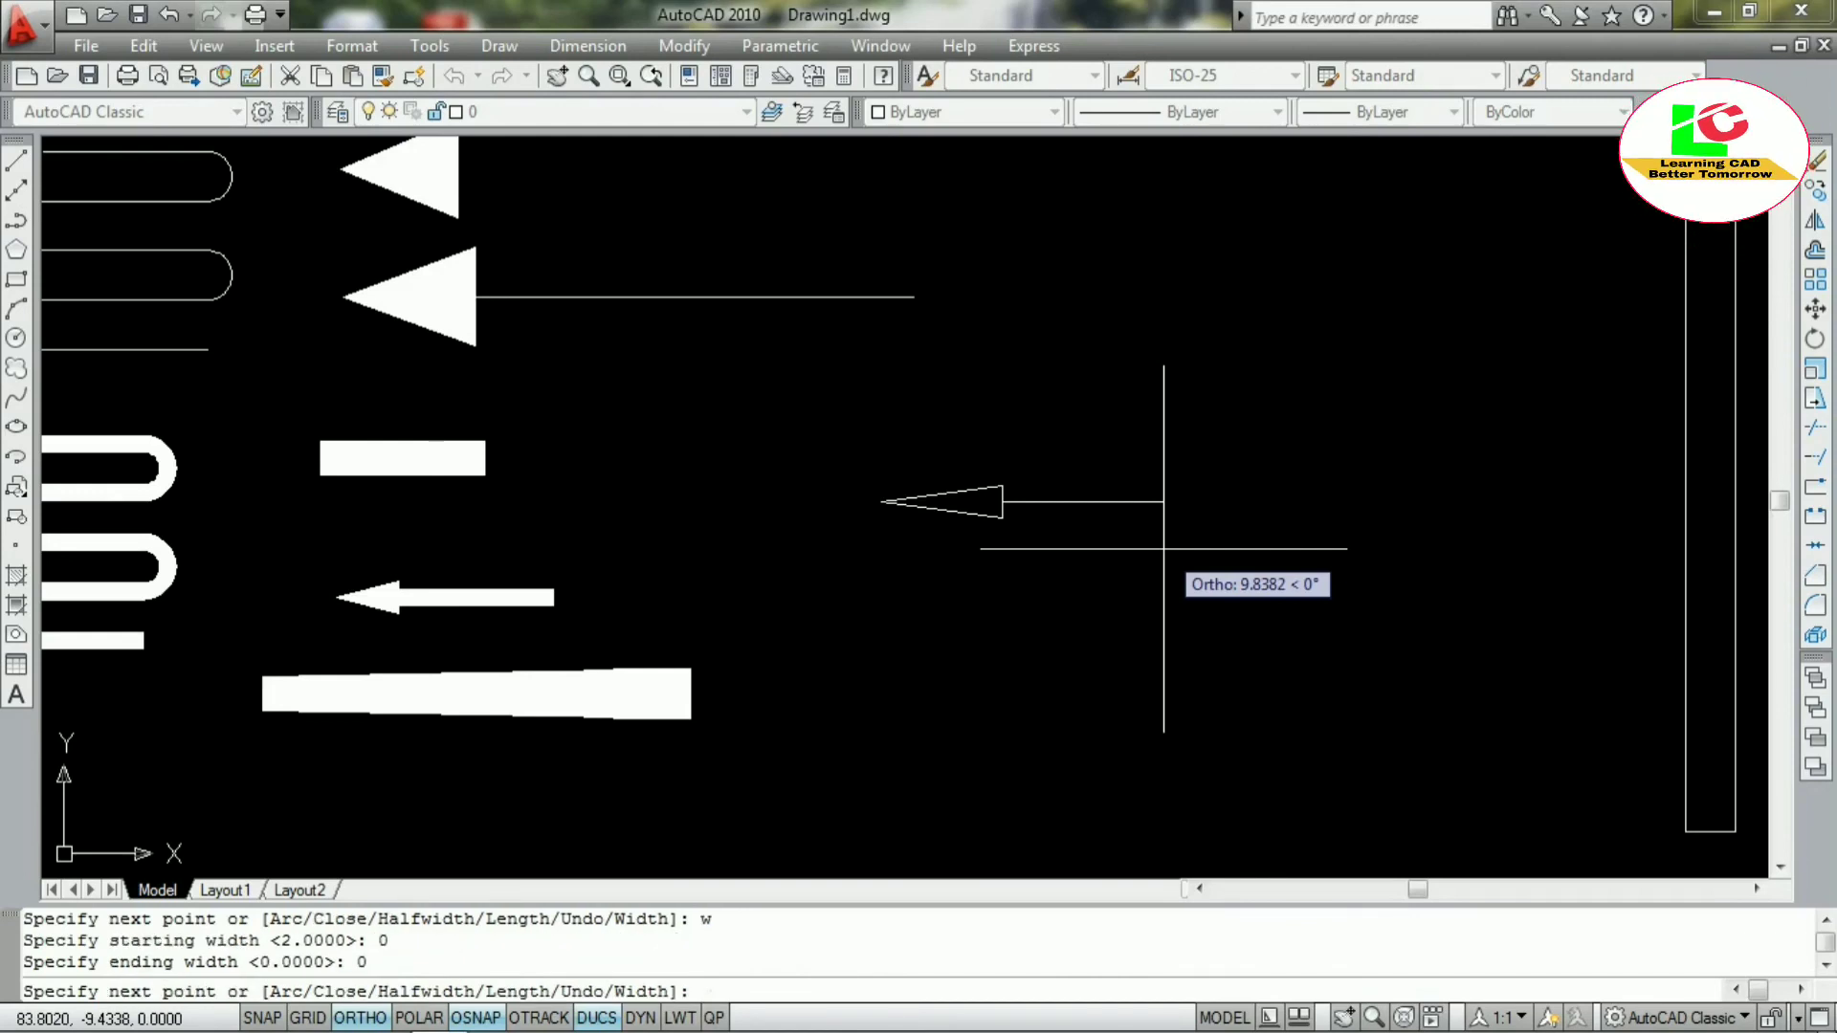
{"action": "left_click", "coordinate": [1289, 536]}
{"action": "key", "text": "Escape"}
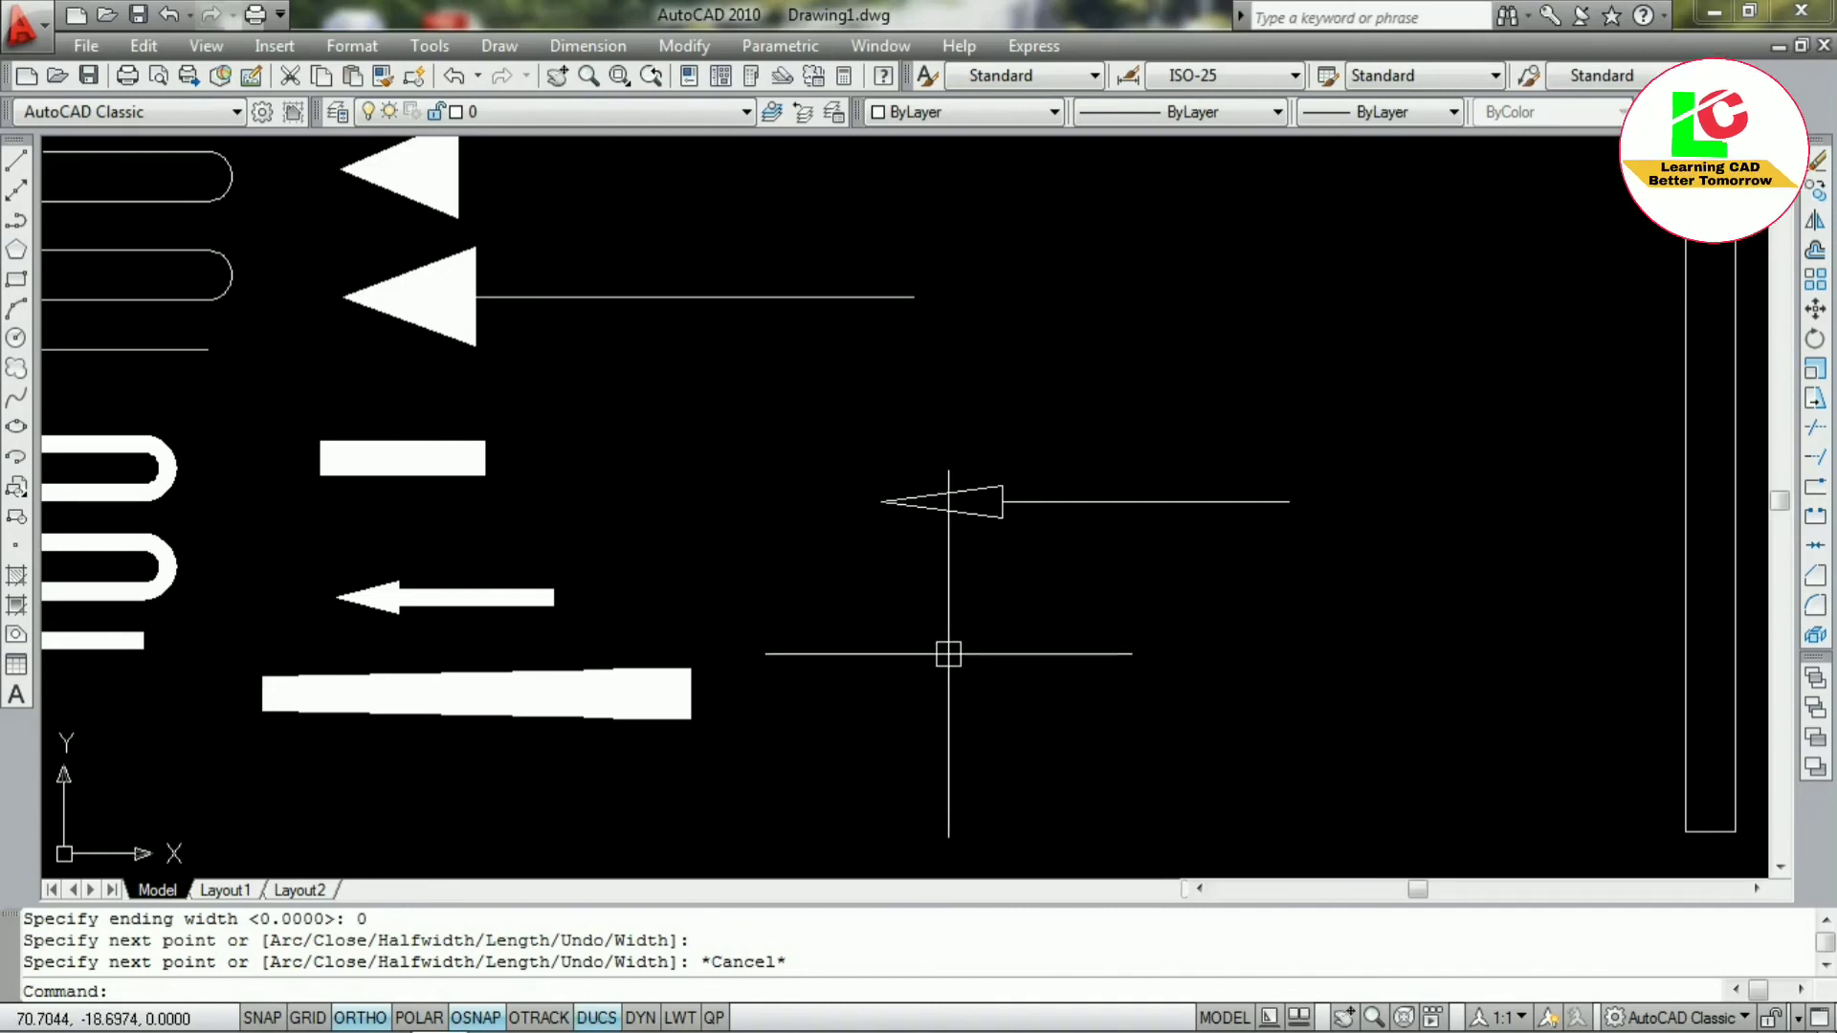
{"action": "scroll", "coordinate": [992, 589], "scroll_direction": "down", "scroll_amount": 2}
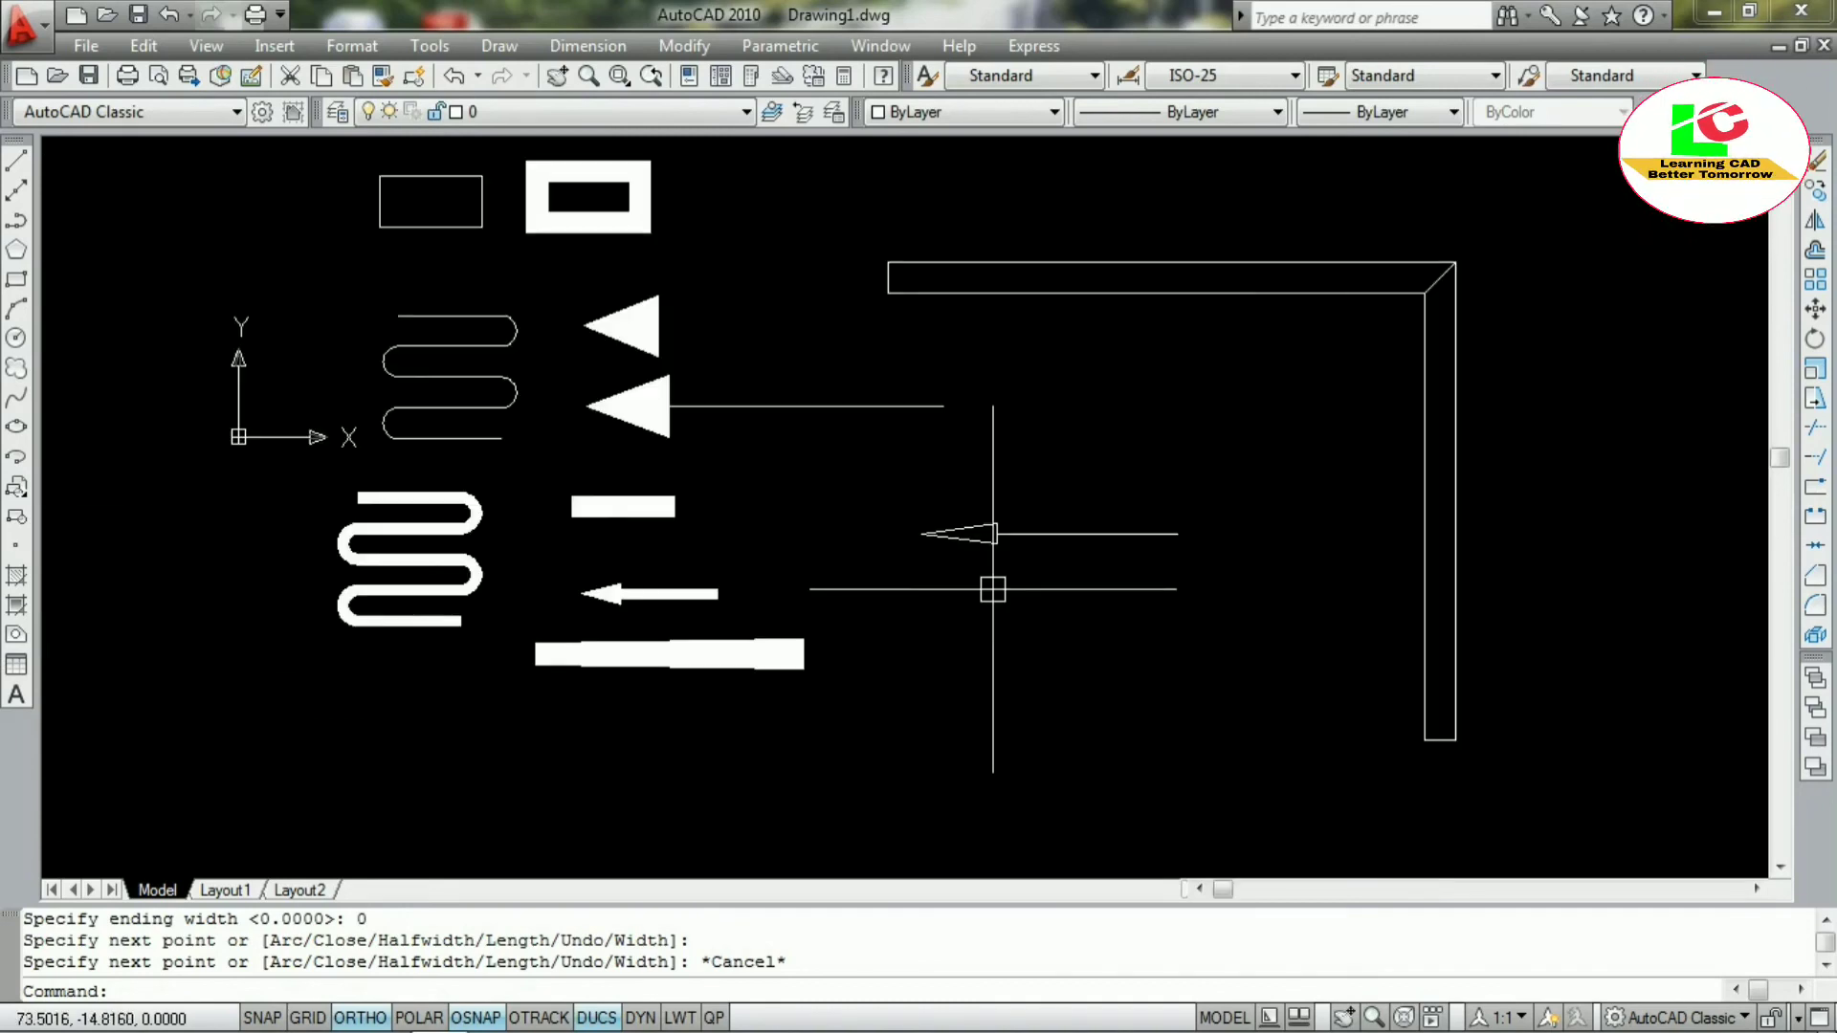
{"action": "left_click", "coordinate": [1031, 645]}
{"action": "left_click", "coordinate": [972, 668]}
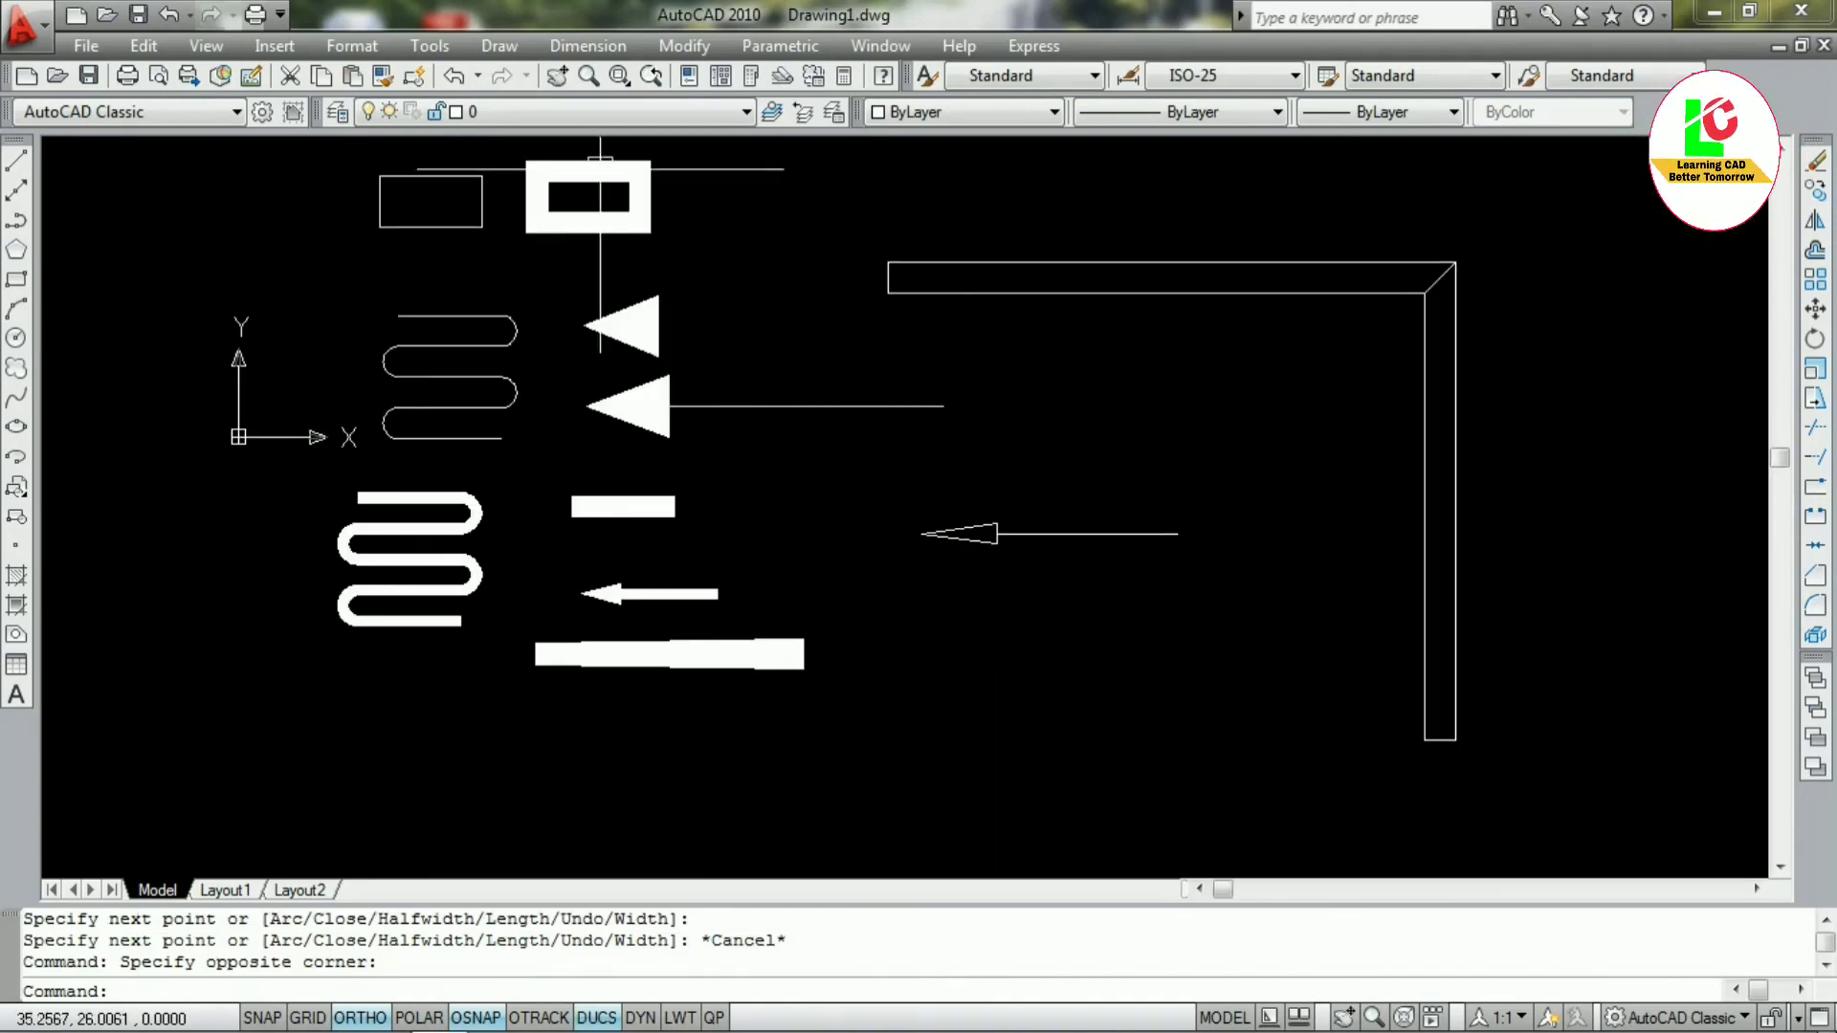
Draw a rectangular outline about 7.5 units high below the unfilled arrow with the 3D Polyline command
{"action": "left_click", "coordinate": [503, 40]}
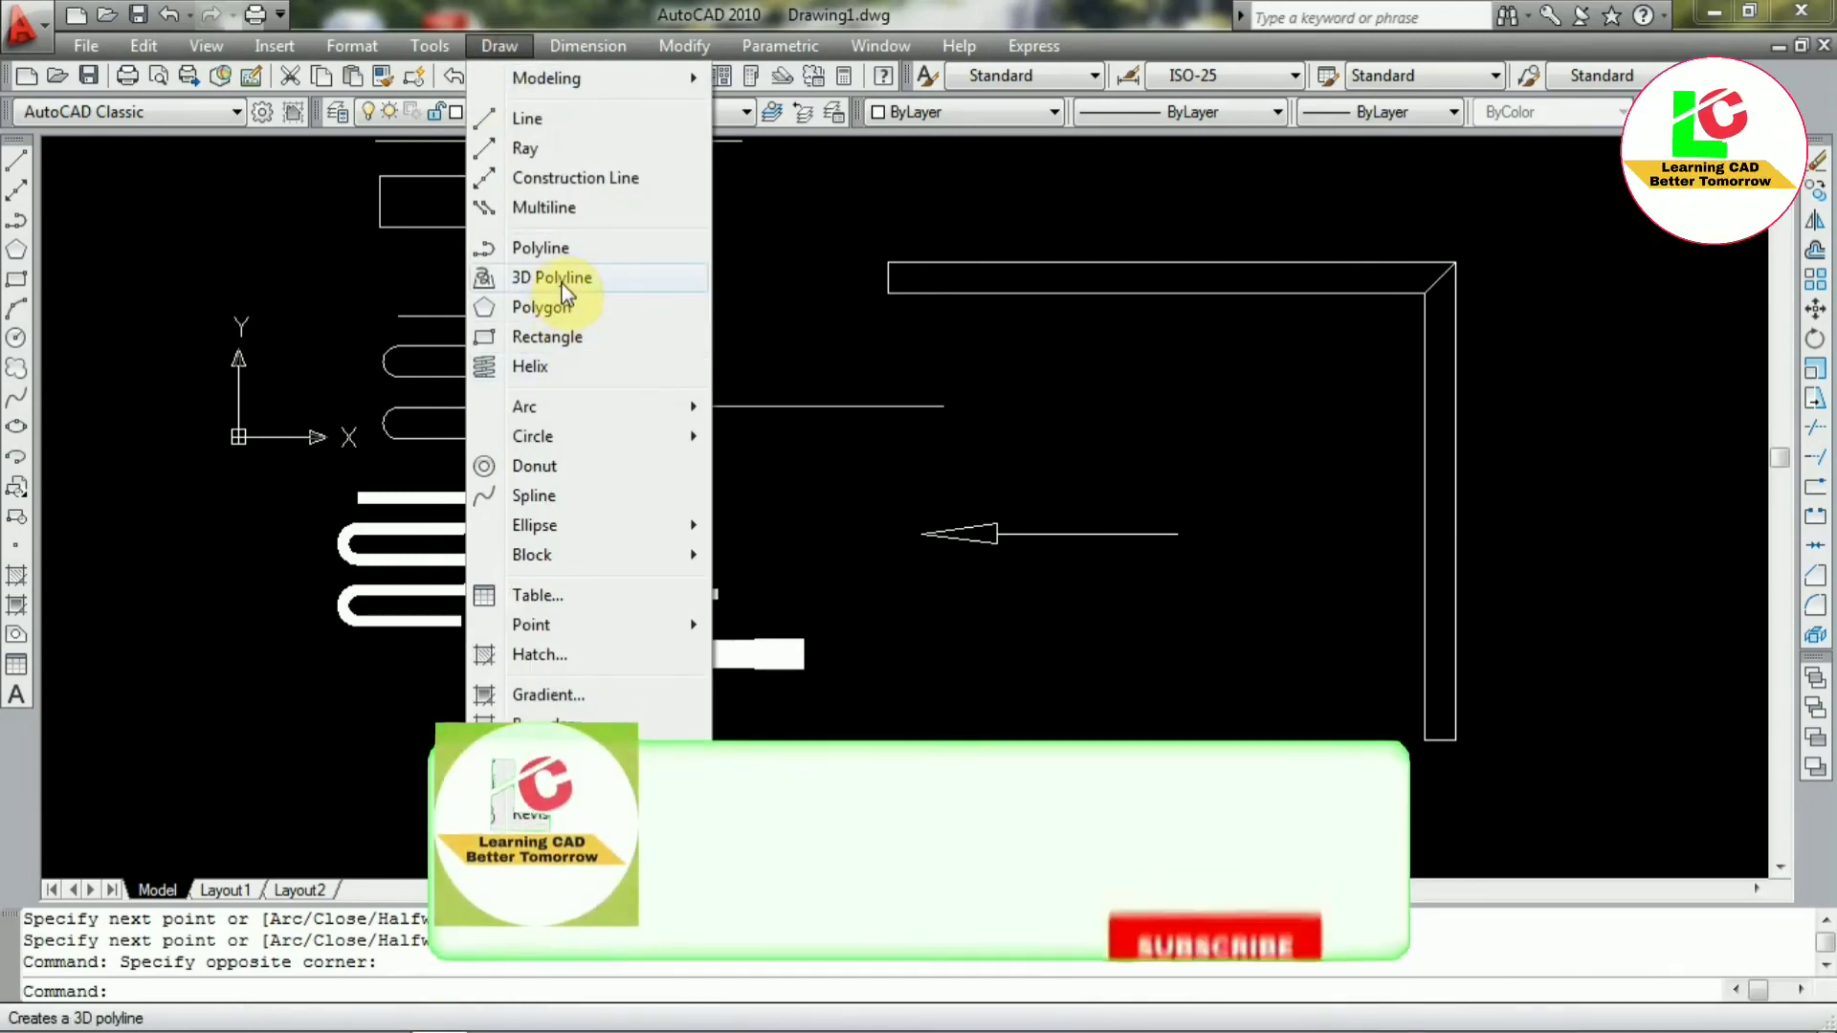
{"action": "left_click", "coordinate": [560, 283]}
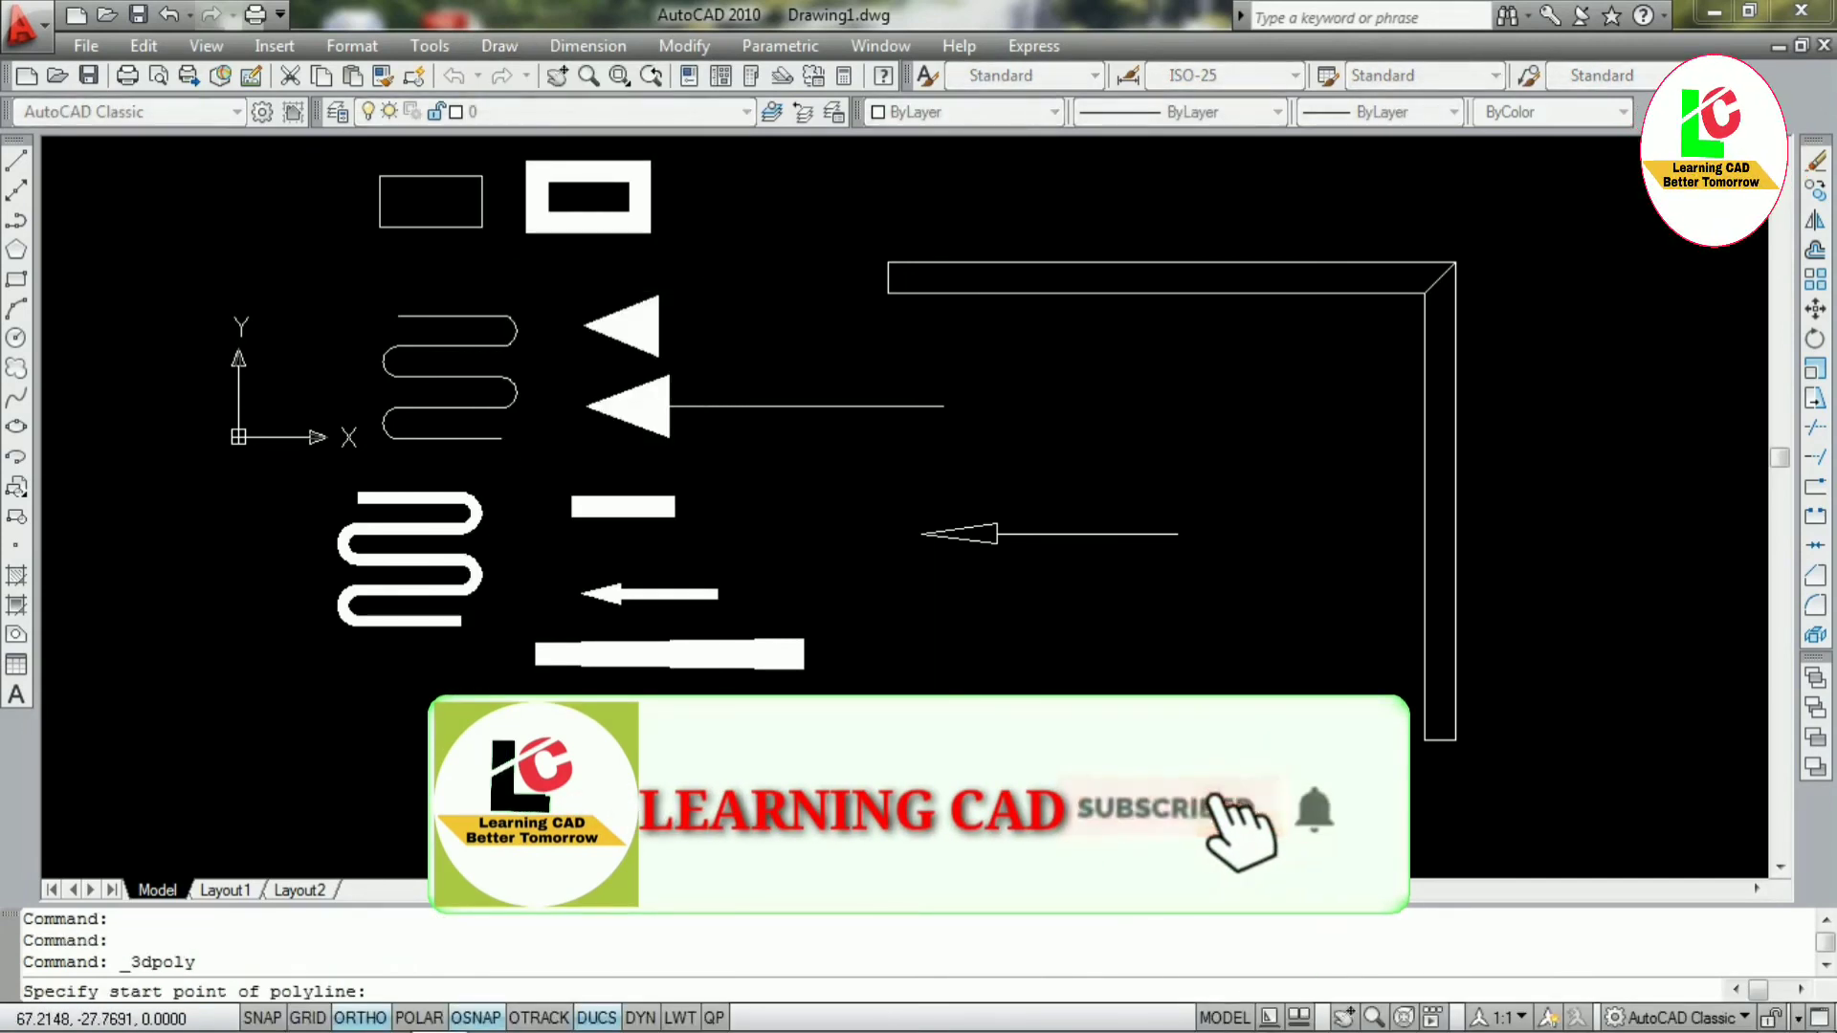
{"action": "left_click", "coordinate": [967, 720]}
{"action": "left_click", "coordinate": [1181, 720]}
{"action": "left_click", "coordinate": [1182, 642]}
{"action": "left_click", "coordinate": [929, 642]}
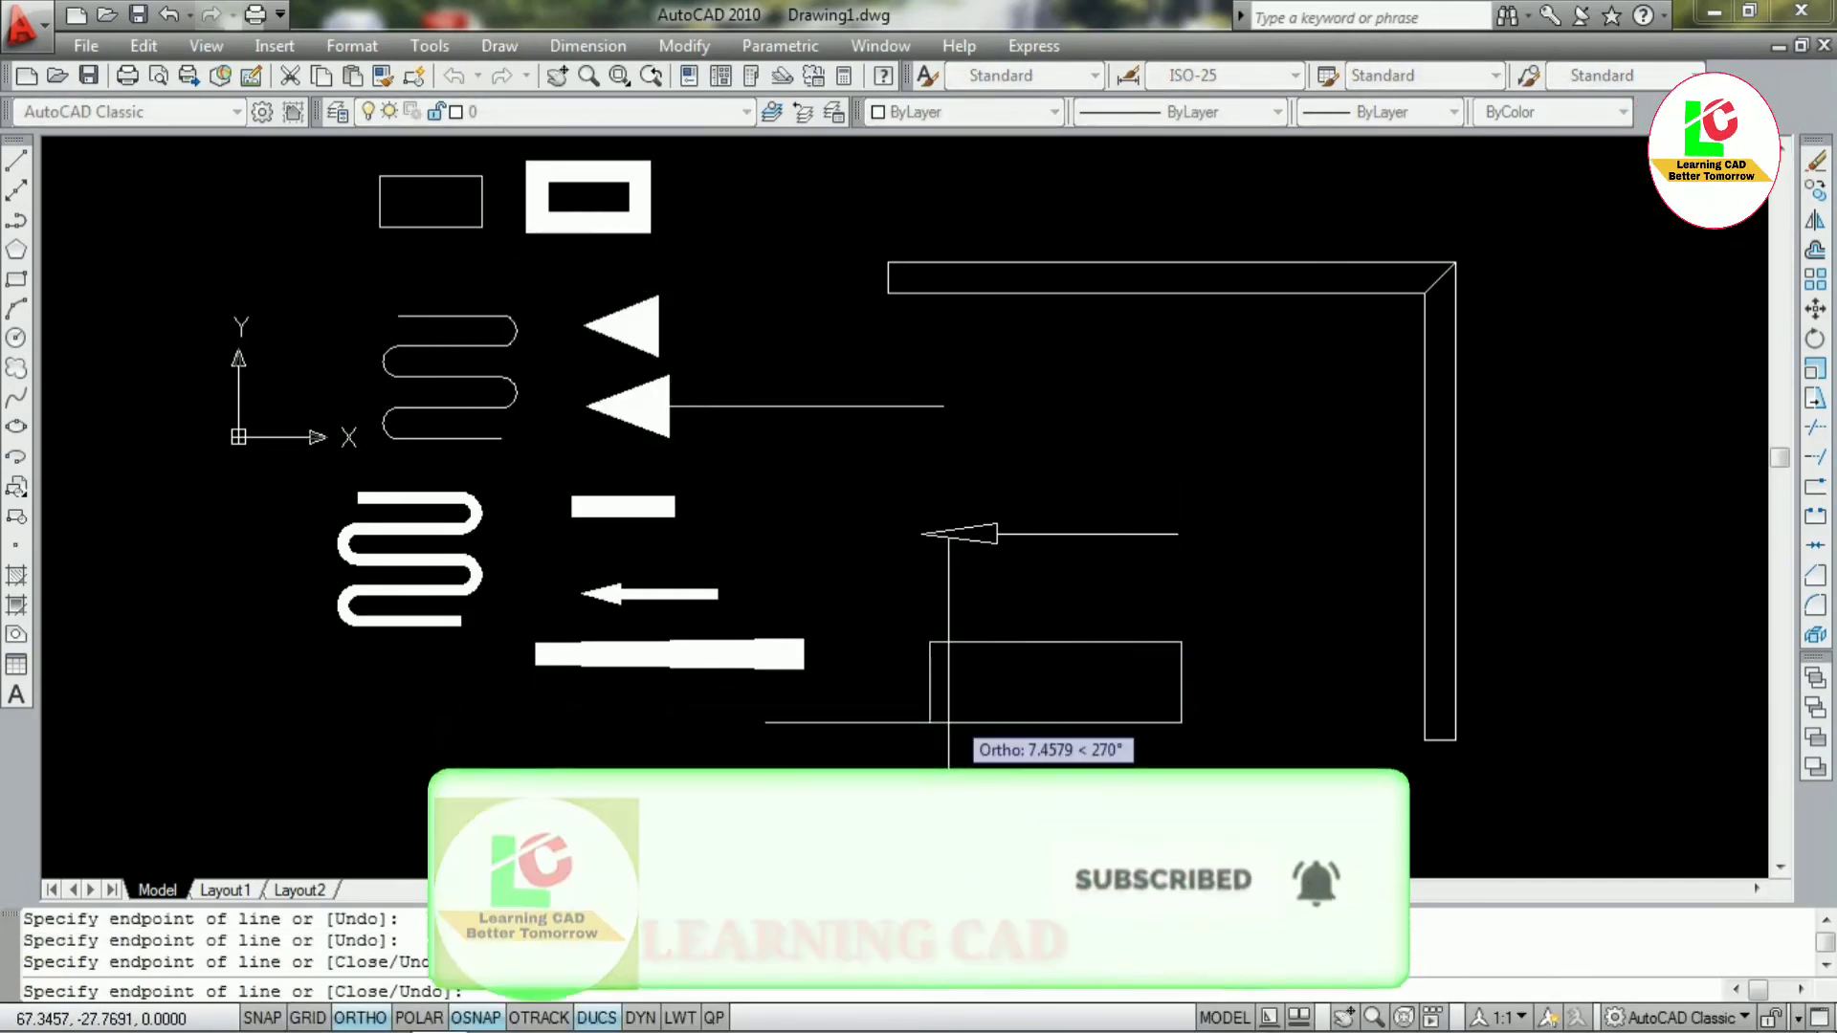
{"action": "left_click", "coordinate": [929, 723]}
{"action": "key", "text": "Escape"}
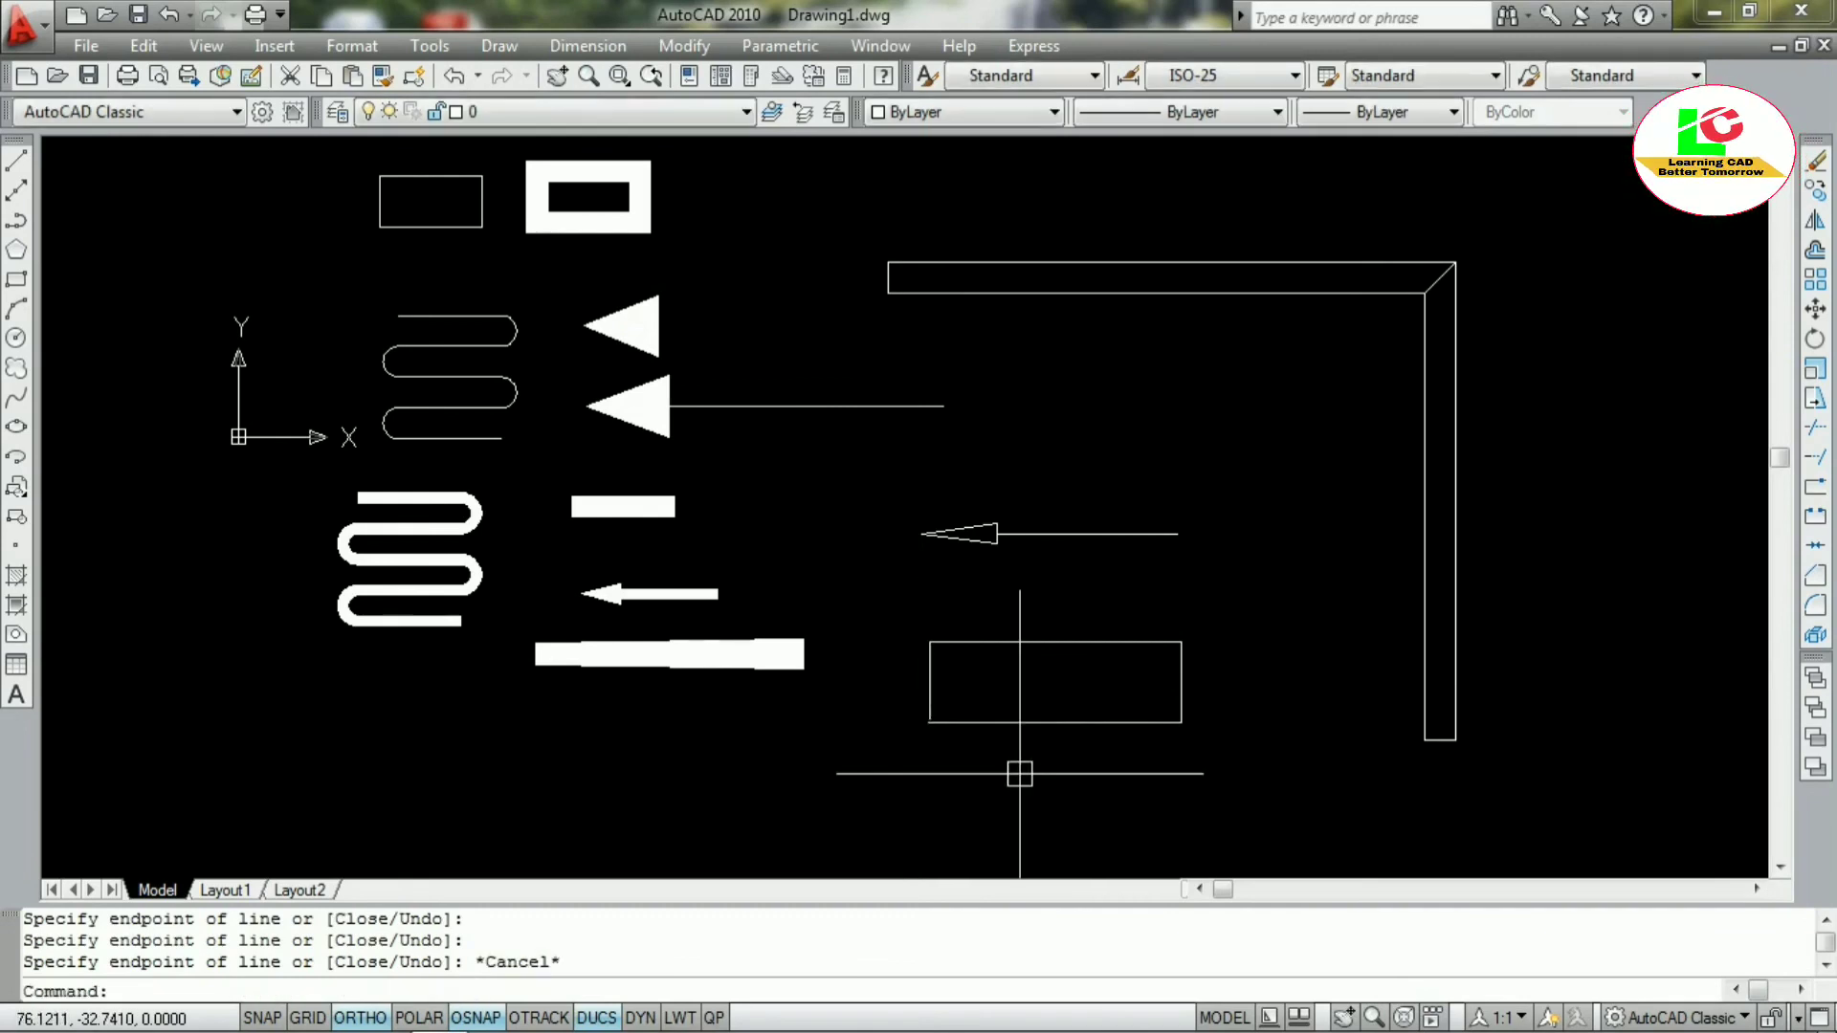
Delete the 3D polyline rectangle below the unfilled arrow
{"action": "scroll", "coordinate": [1013, 730], "scroll_direction": "up", "scroll_amount": 3}
{"action": "scroll", "coordinate": [961, 703], "scroll_direction": "down", "scroll_amount": 2}
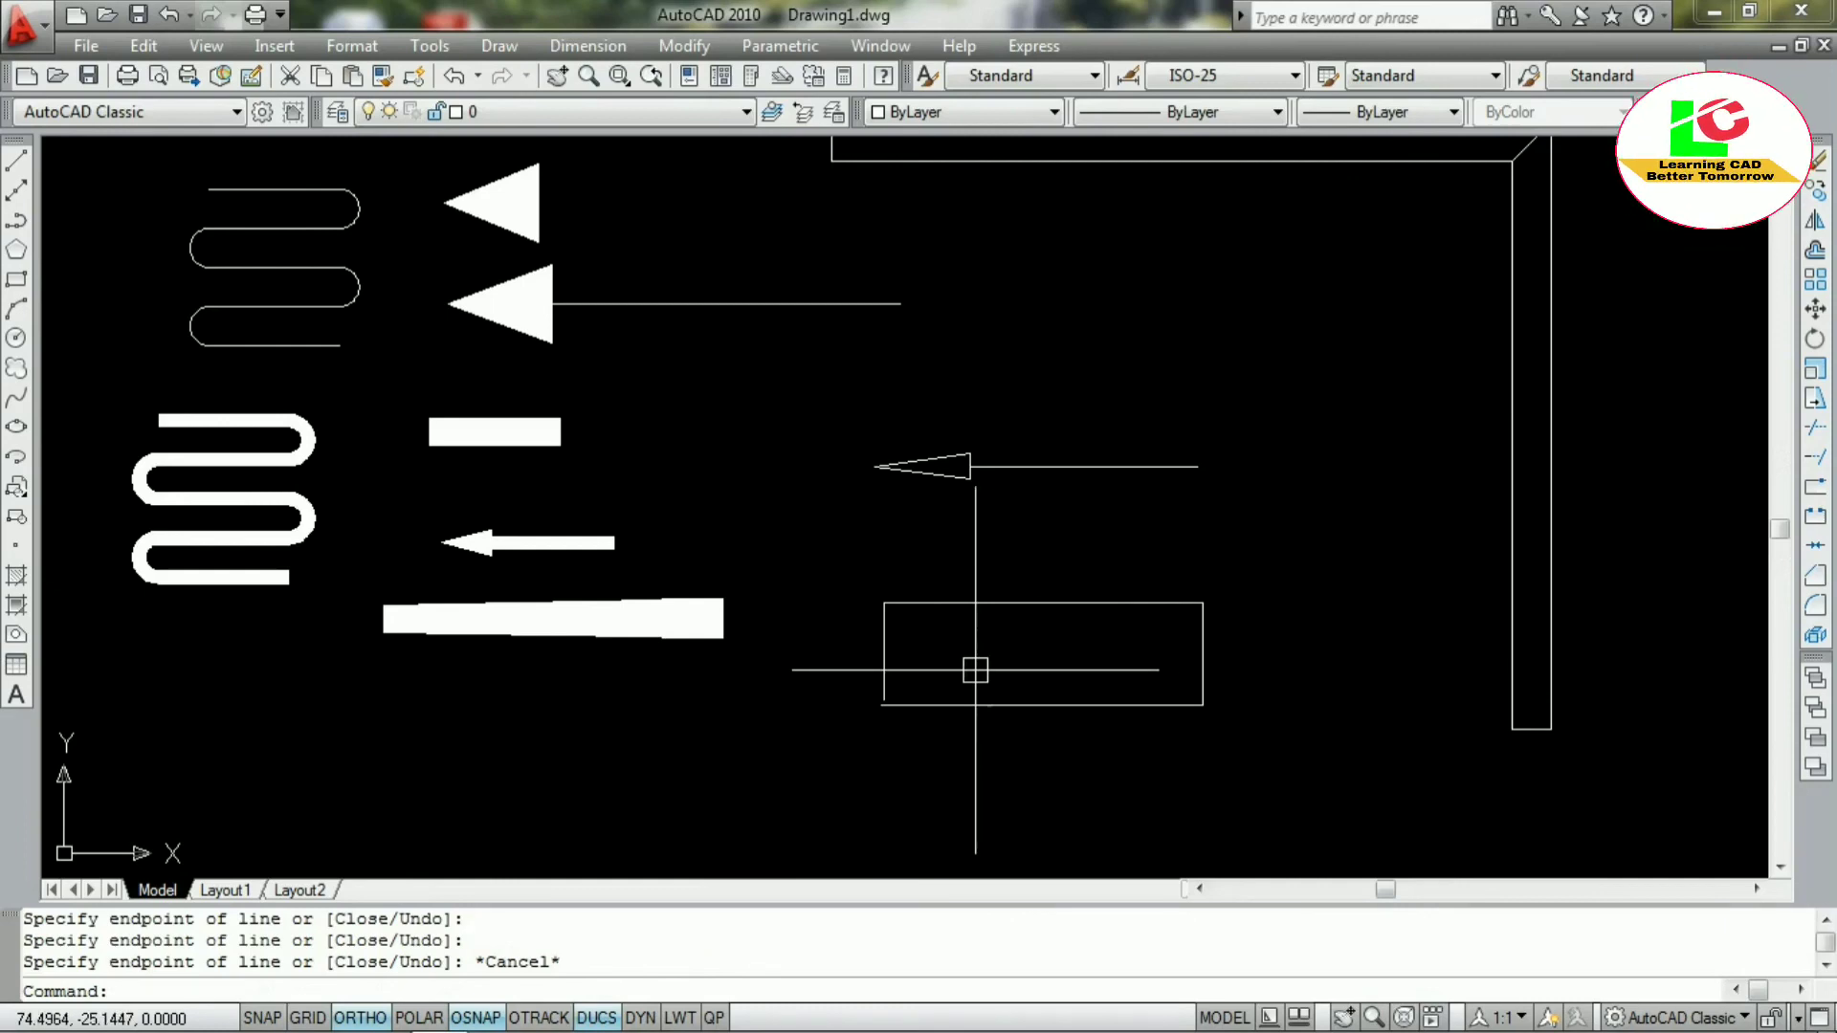
{"action": "scroll", "coordinate": [975, 663], "scroll_direction": "down", "scroll_amount": 2}
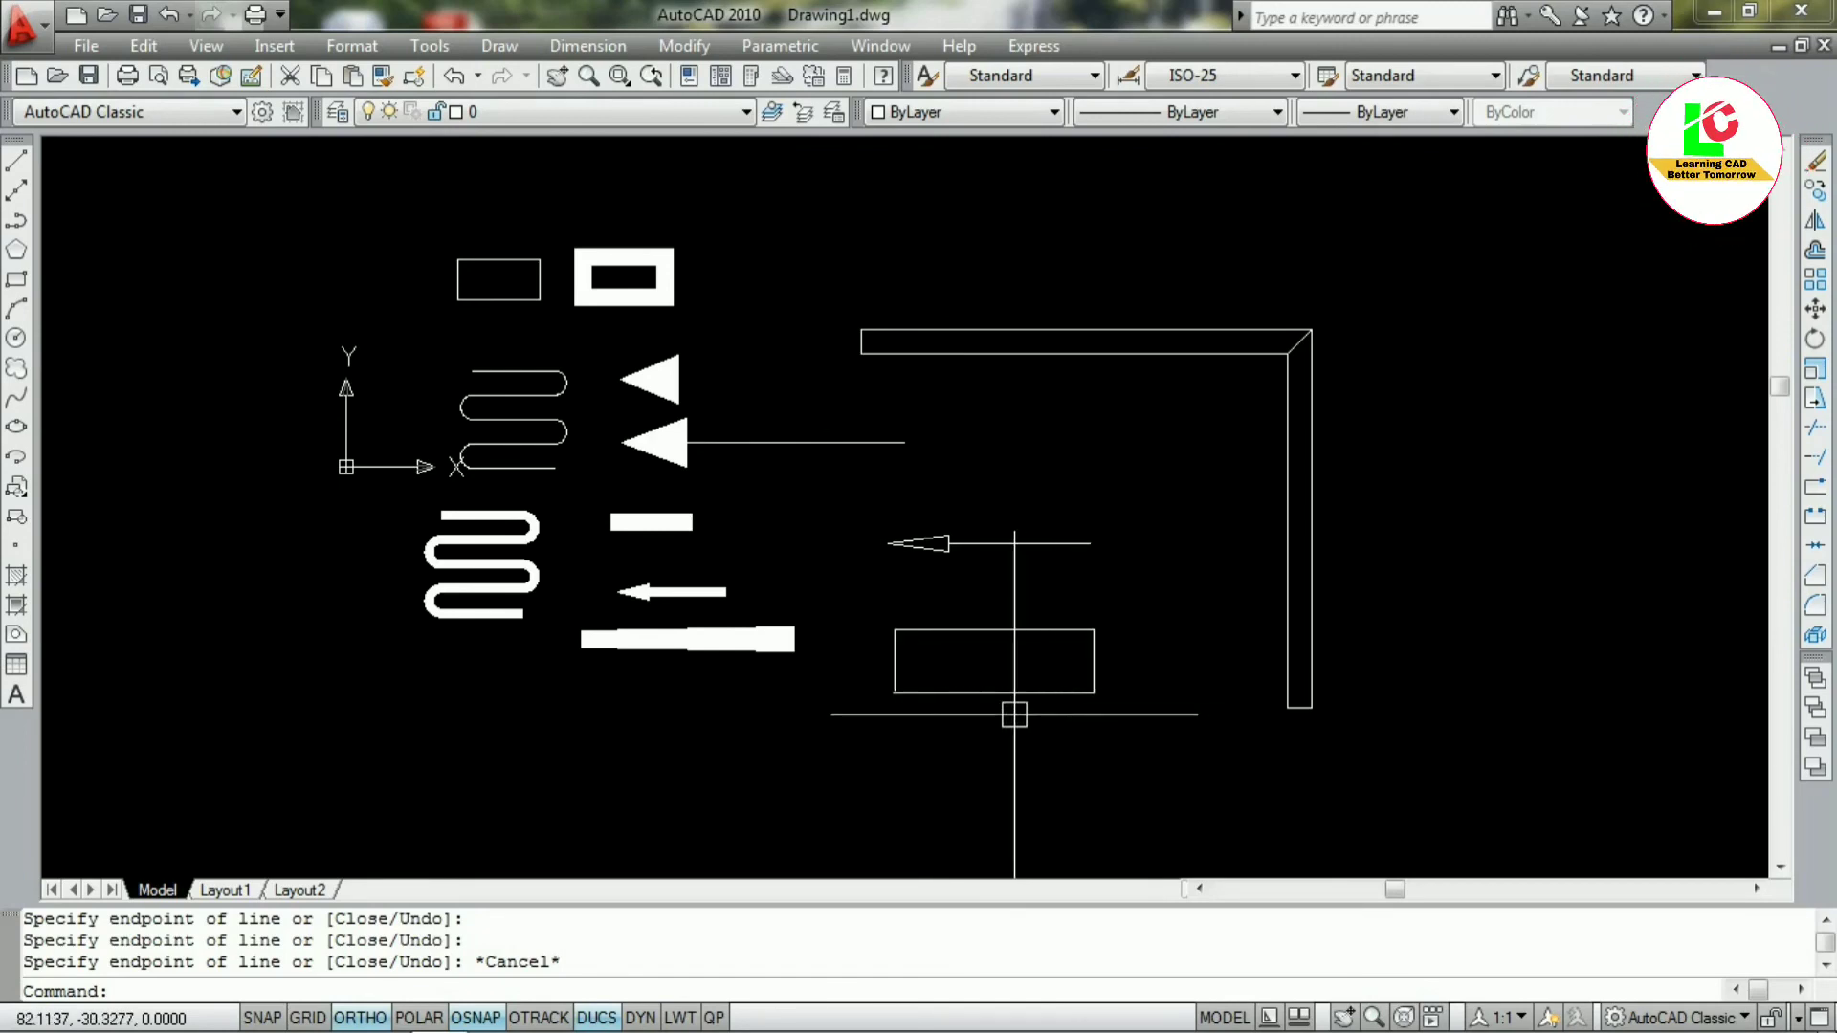
{"action": "left_click", "coordinate": [1012, 693]}
{"action": "key", "text": "Delete"}
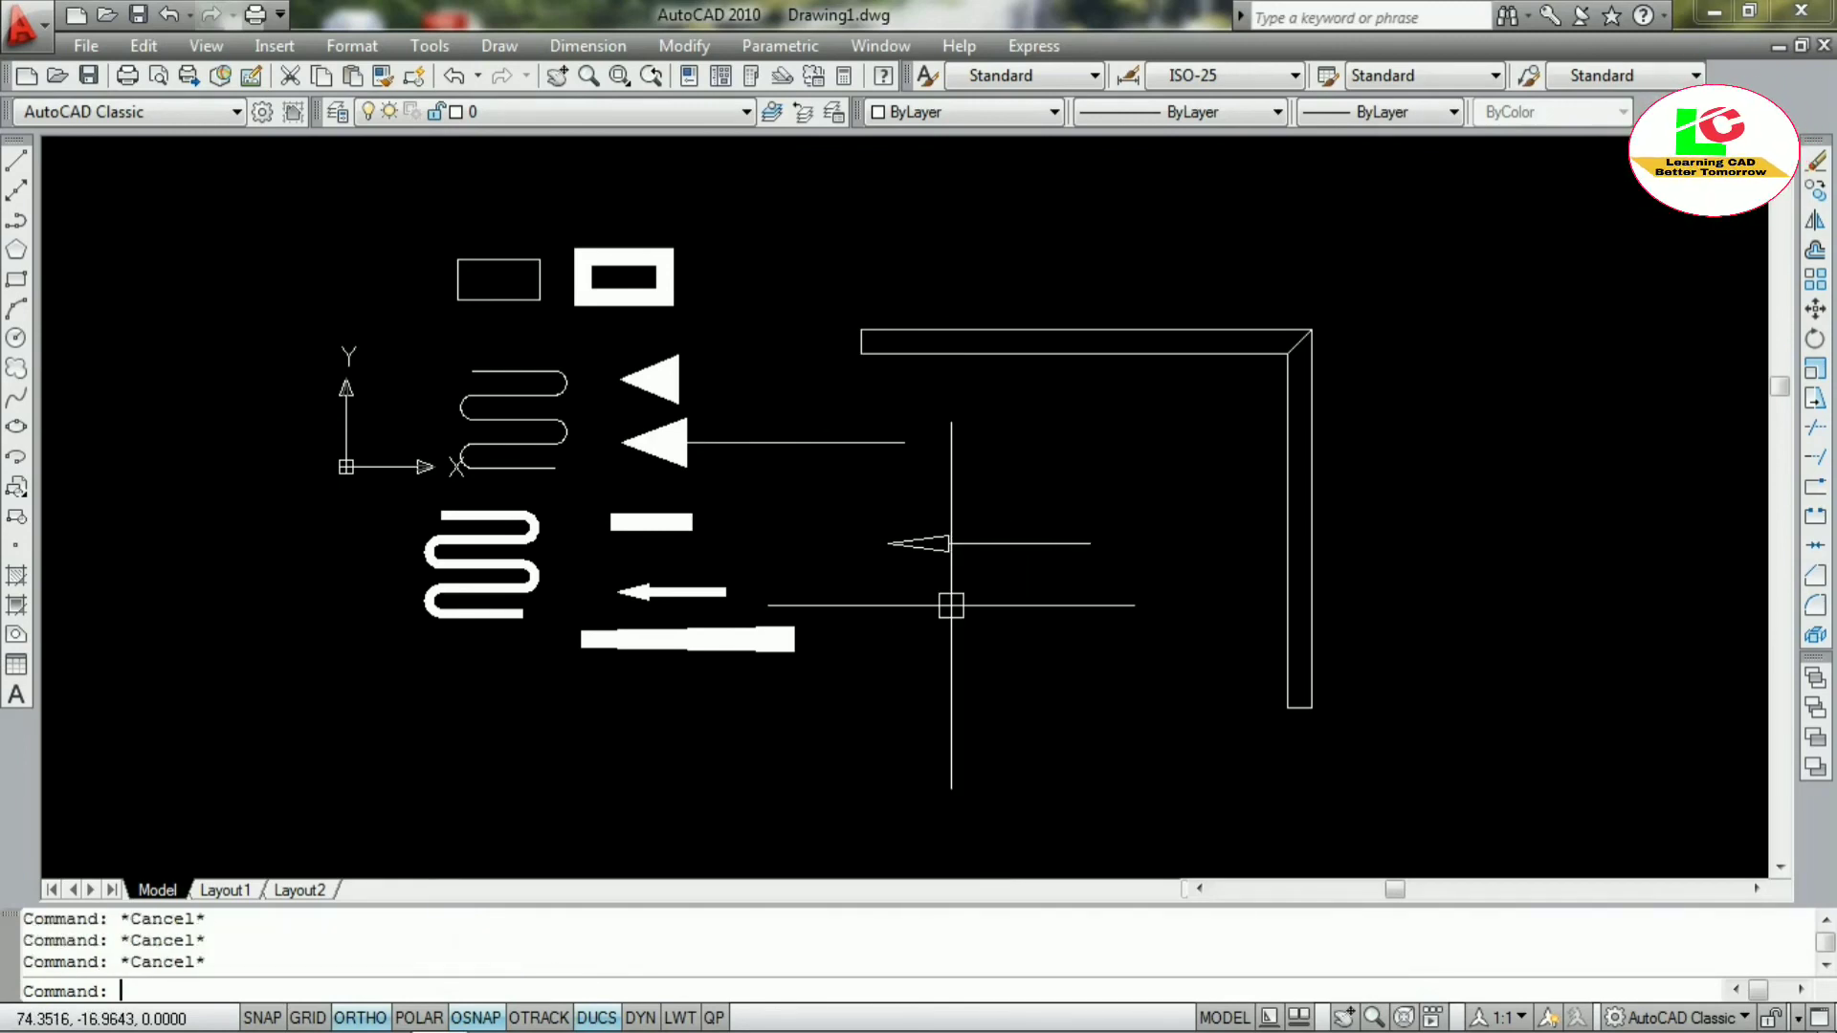